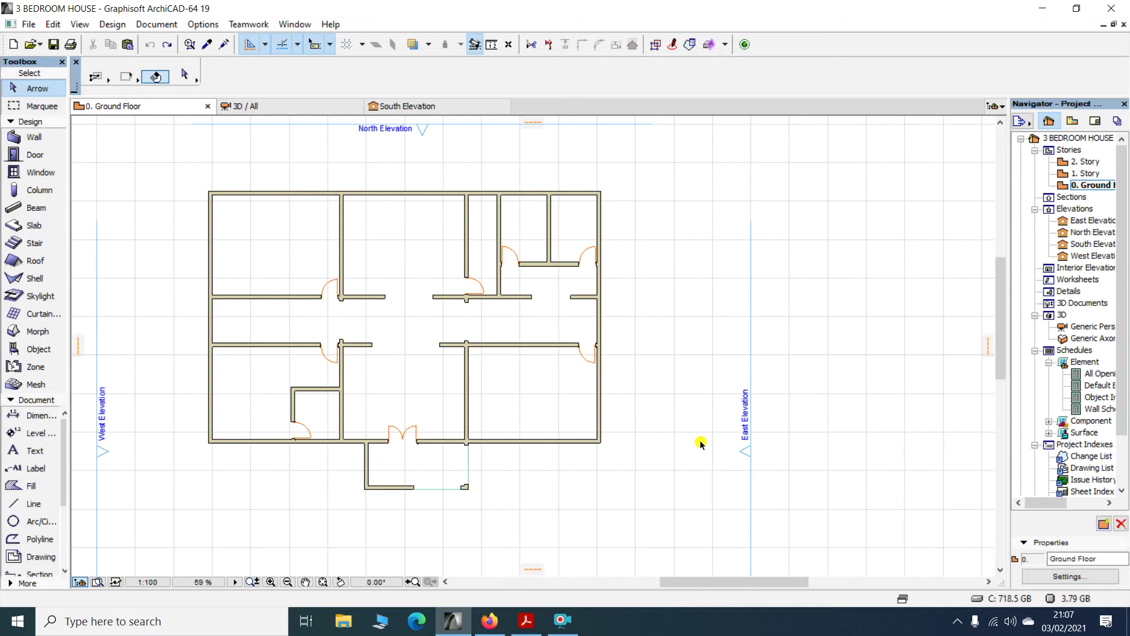
Check the window positions in the 3 BEDROOM HOUSE PDF in Acrobat Reader and return to the ArchiCAD ground floor plan
click(527, 620)
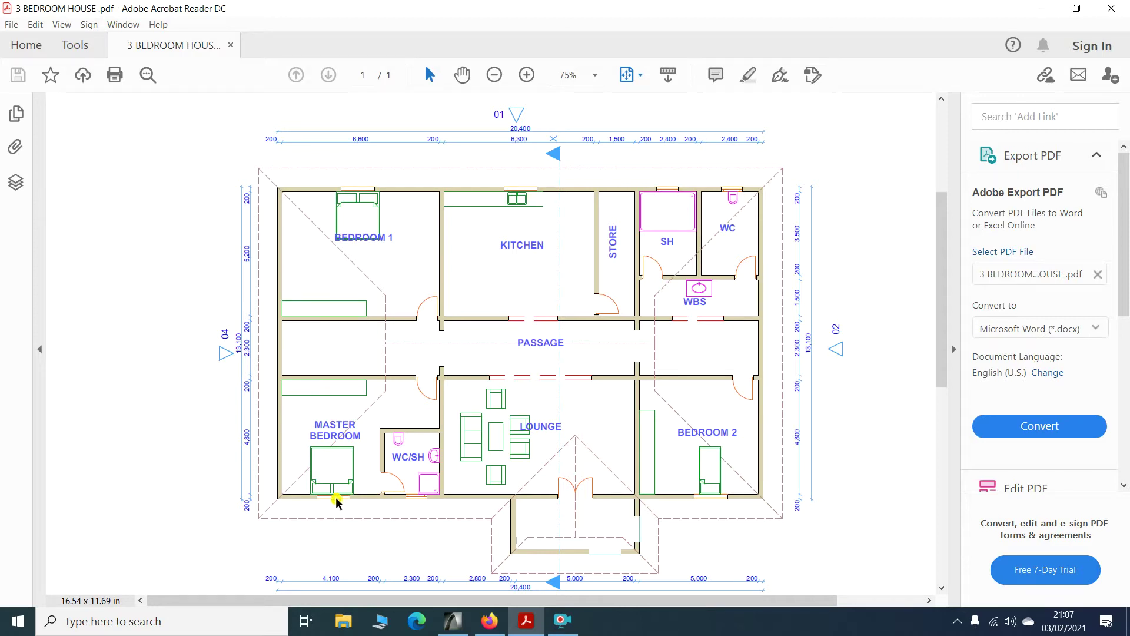
click(440, 623)
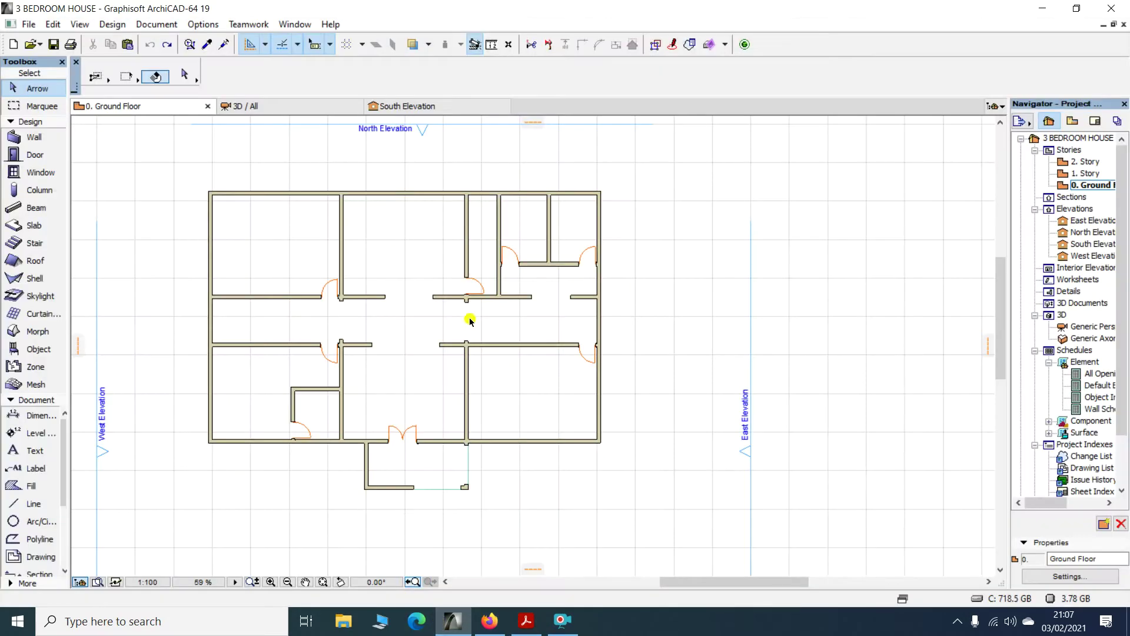
scroll(424, 278, down, 2)
scroll(353, 235, up, 1)
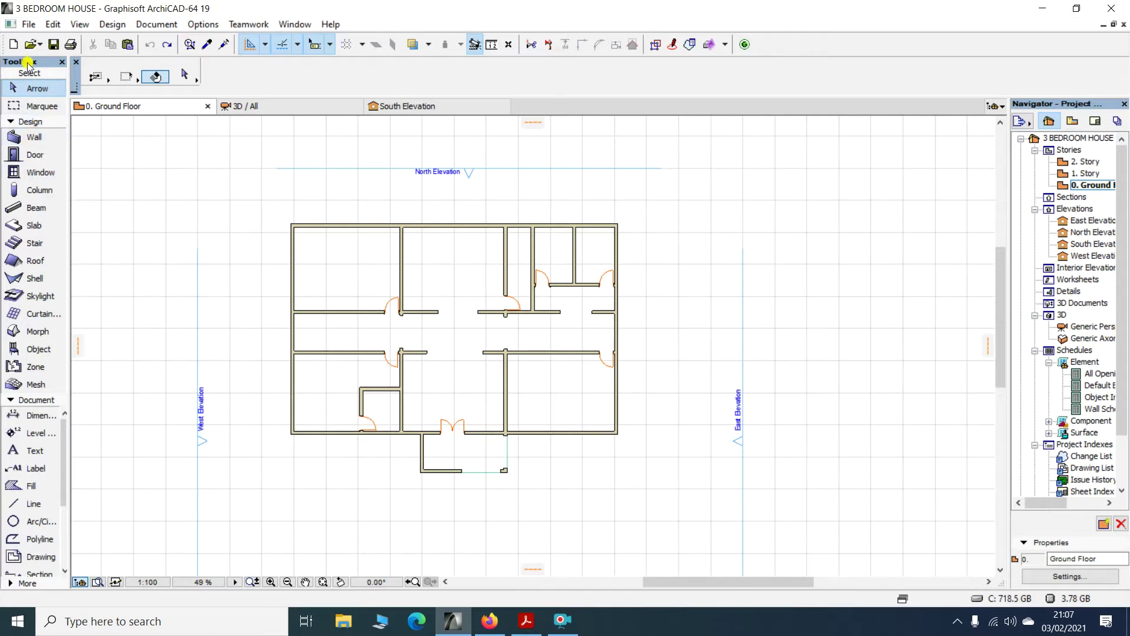
Open the default settings of the Window tool and select its sill-to-story height
double_click(33, 173)
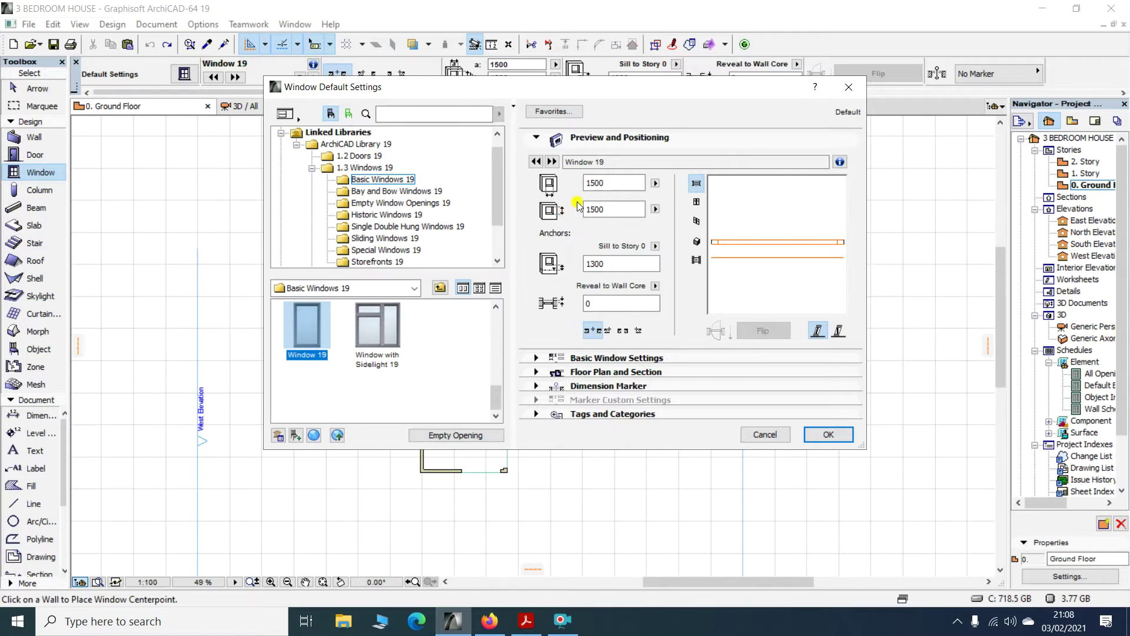
double_click(613, 264)
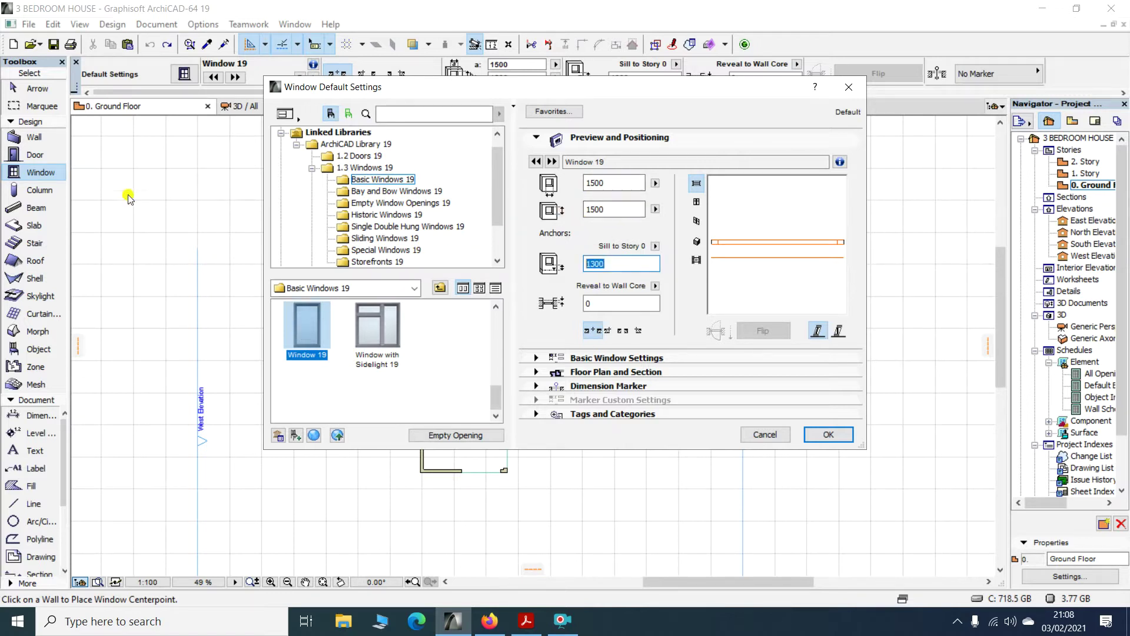
key(BackSpace)
Open the Windows Calculator and work out the sill height as 3100 - 300 - 1500
click(97, 629)
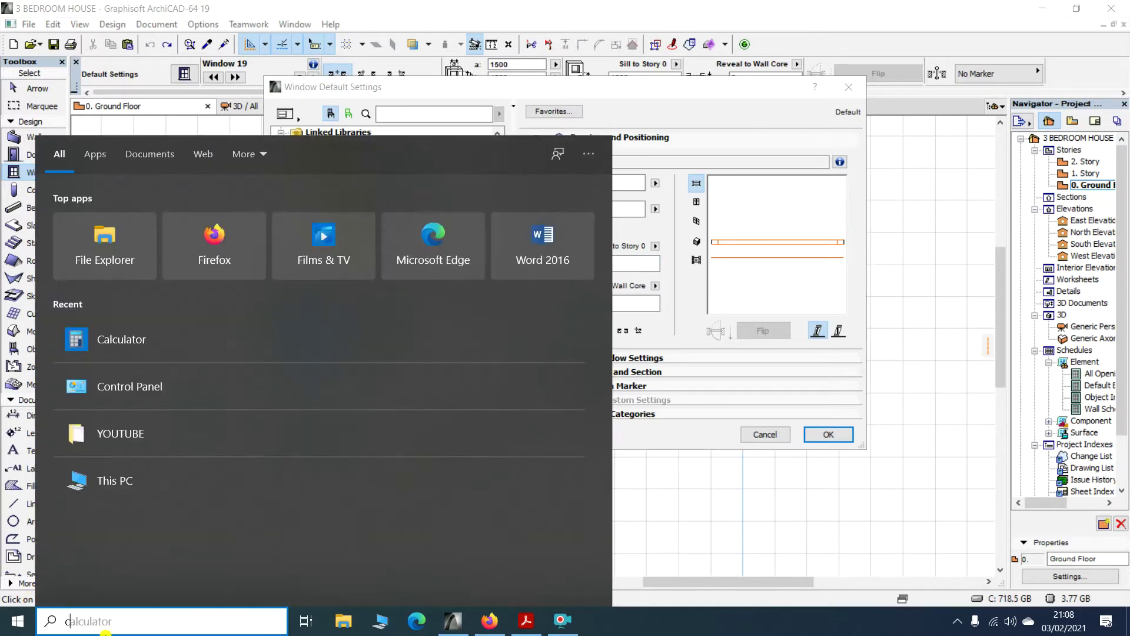
text(c)
click(142, 244)
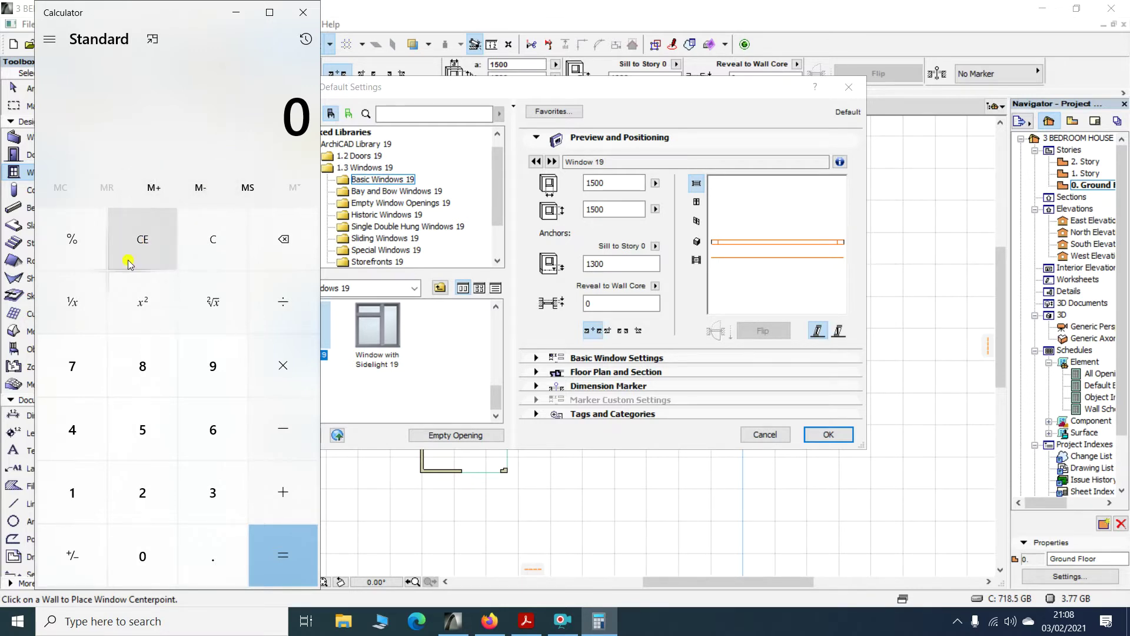
click(201, 484)
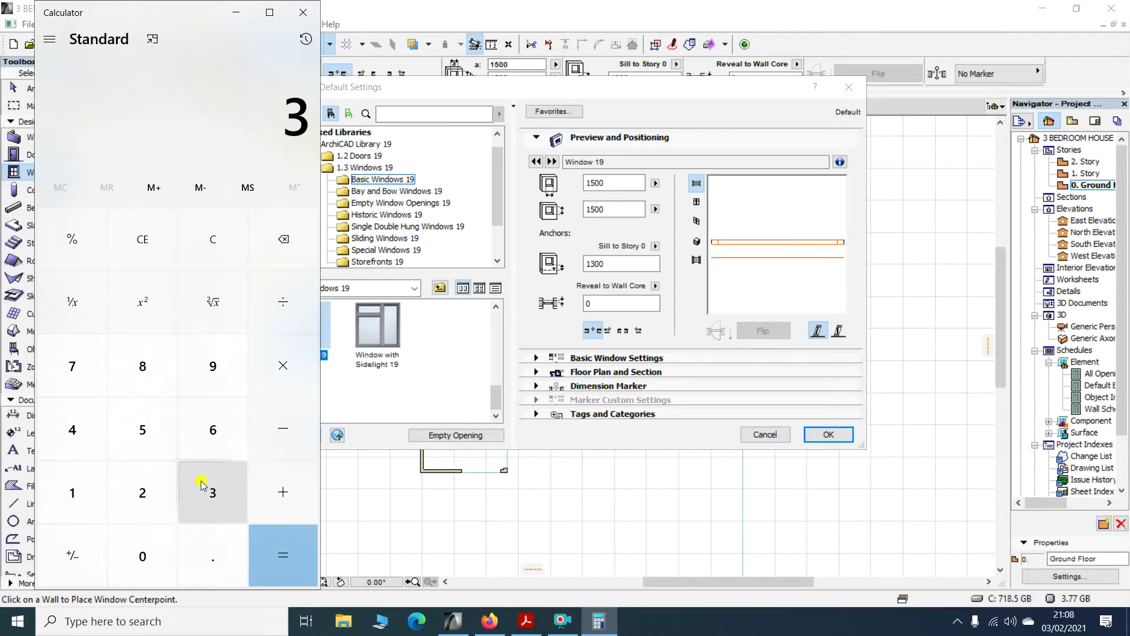
click(75, 496)
click(142, 552)
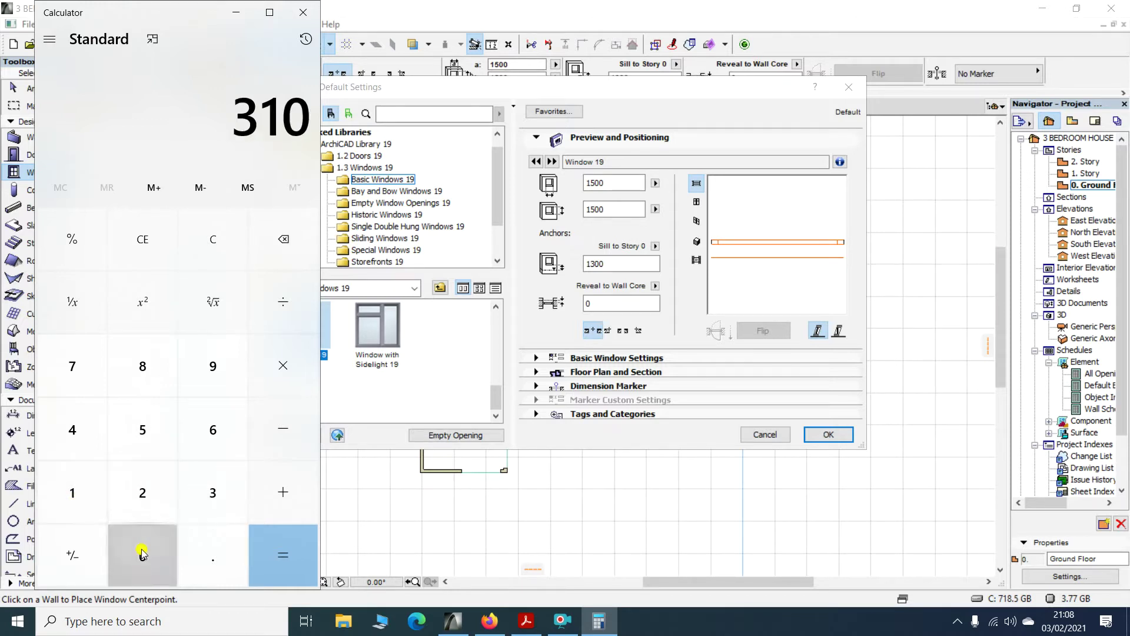
click(143, 551)
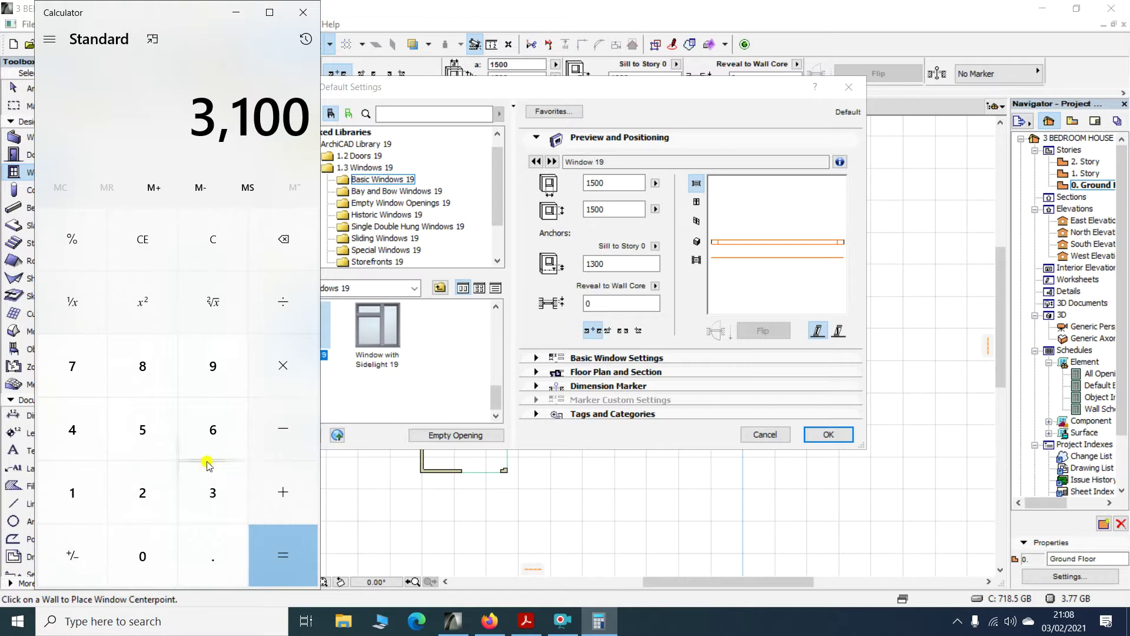
click(280, 434)
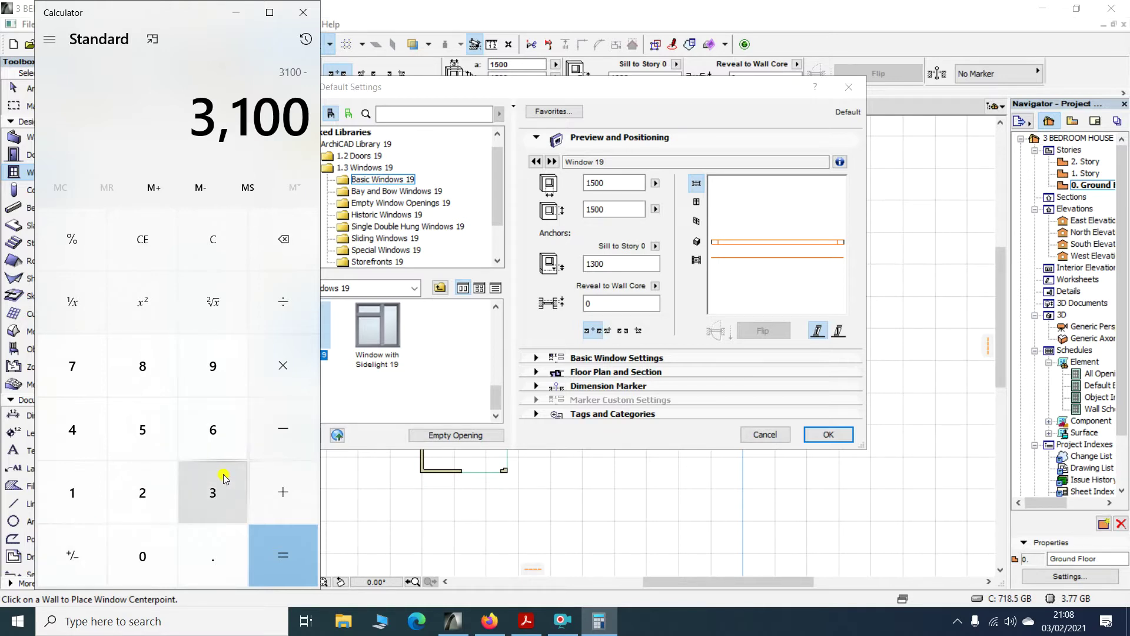
click(223, 478)
click(137, 551)
click(138, 550)
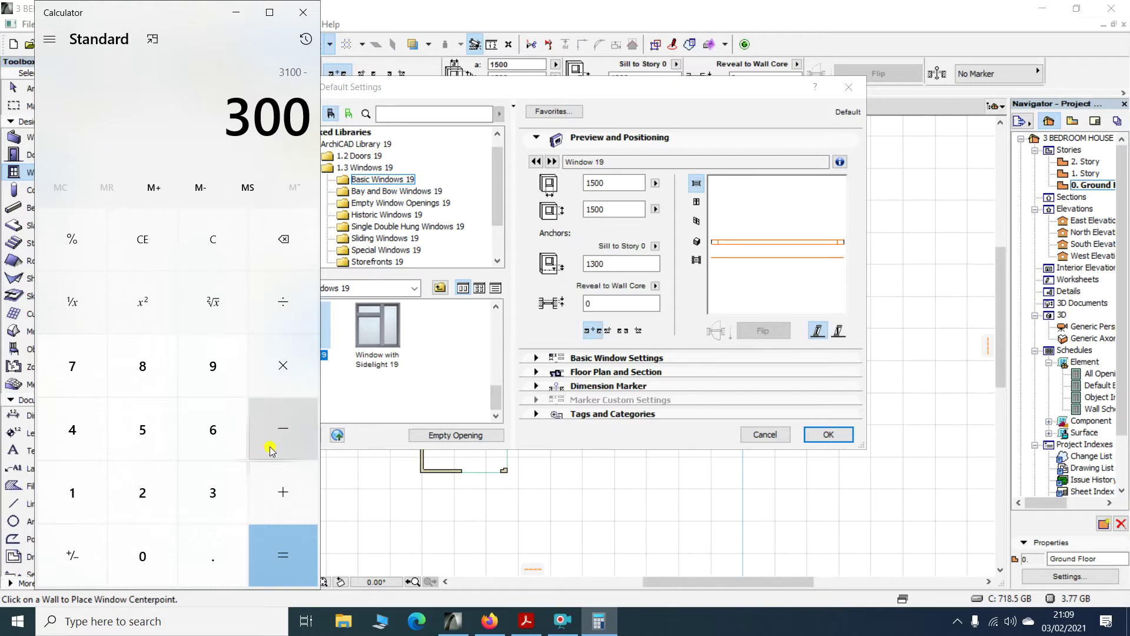
click(270, 447)
click(76, 489)
click(142, 439)
click(141, 552)
click(142, 552)
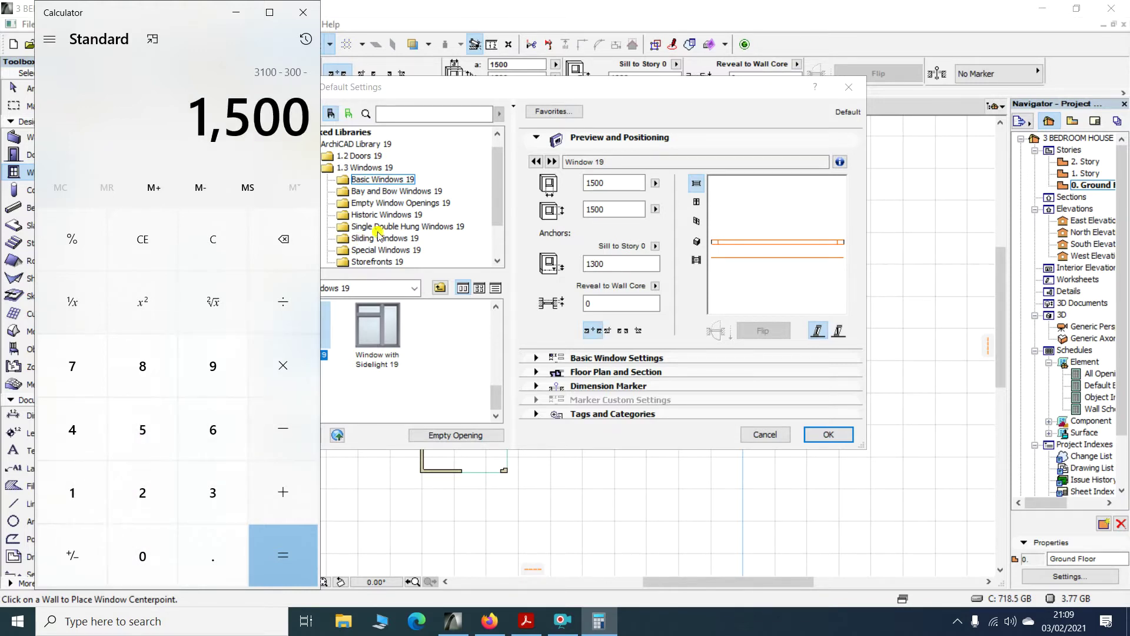
click(281, 557)
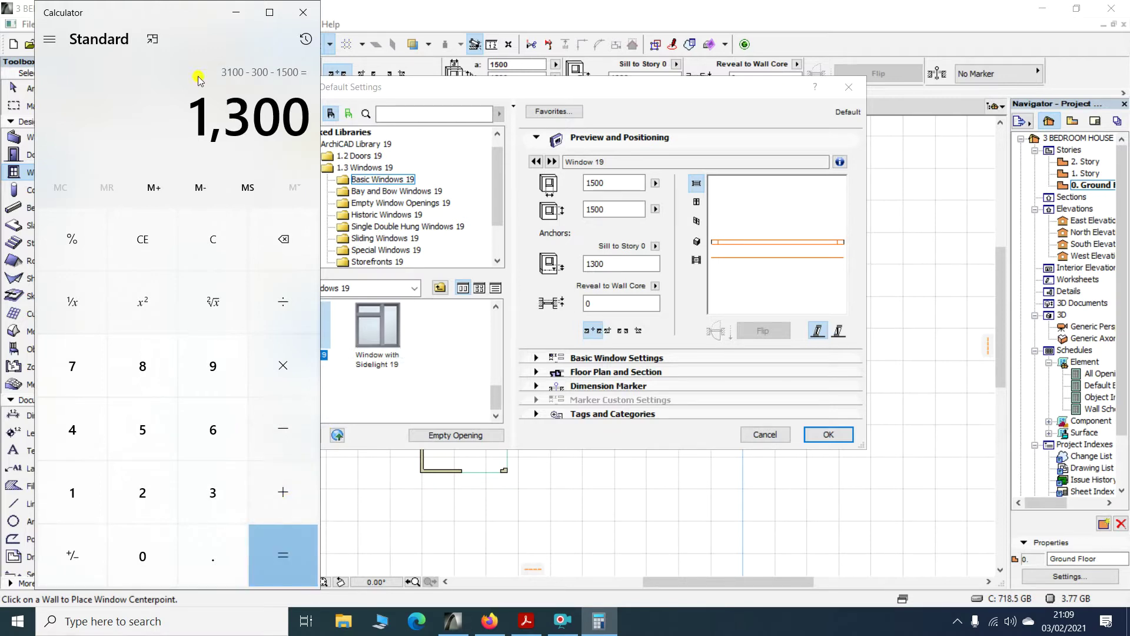
Return to the window settings in ArchiCAD and accept them with a sill height of 1300
click(234, 13)
key(shift+Tab)
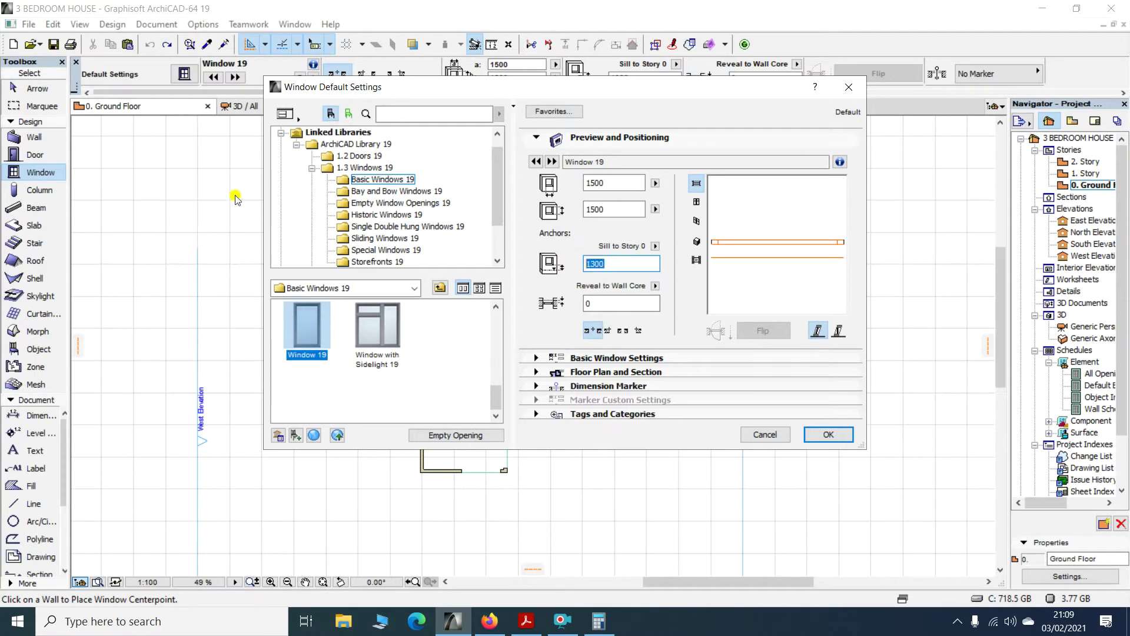
click(612, 260)
click(828, 434)
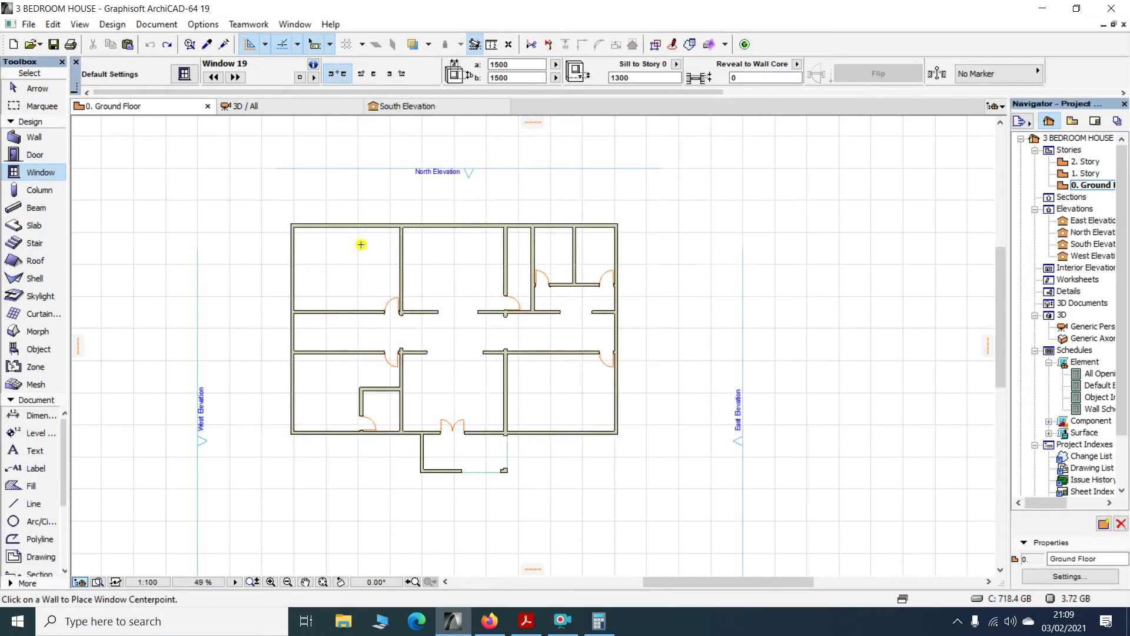
Place two 1500 x 1500 windows in the north exterior wall, one in the northwest bedroom and one in the kitchen beside it
scroll(324, 206, up, 1)
scroll(324, 207, up, 3)
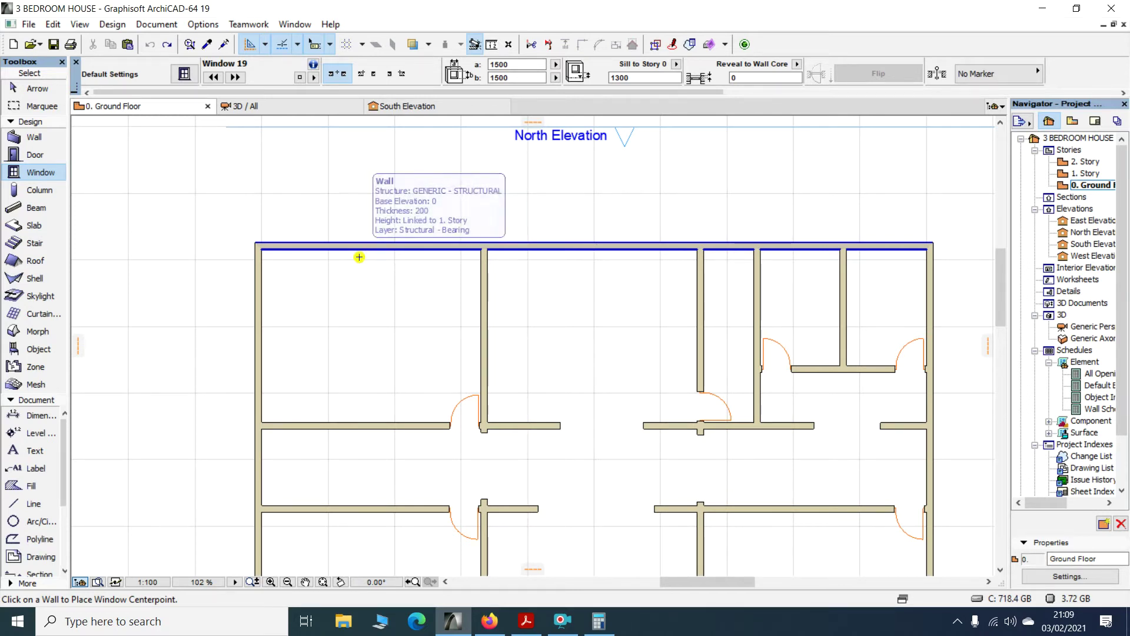
click(359, 255)
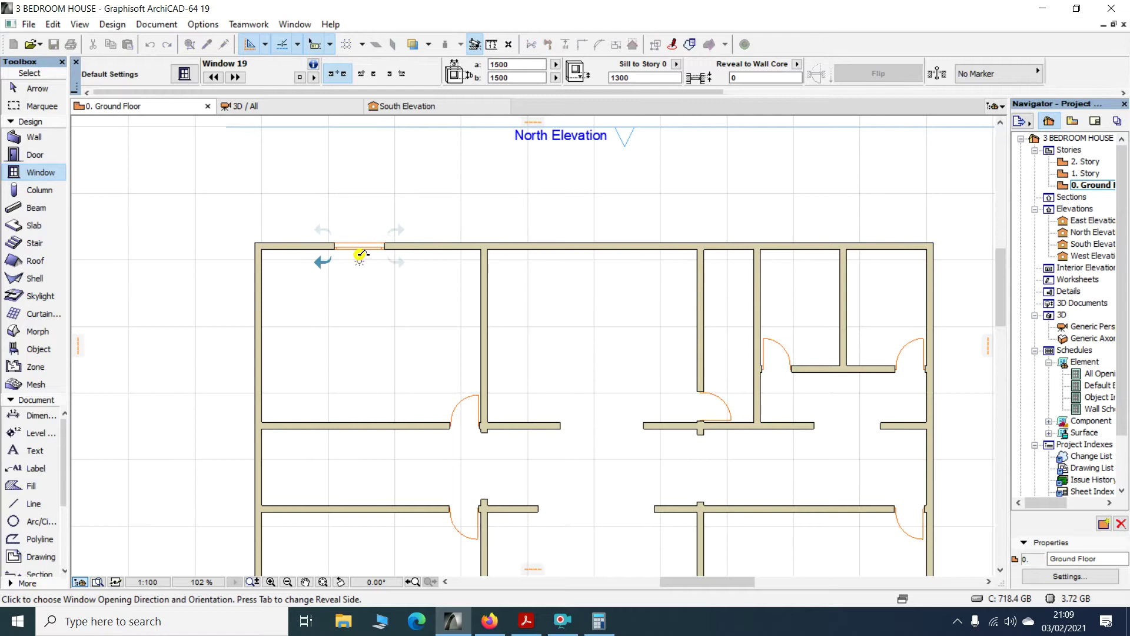
click(358, 257)
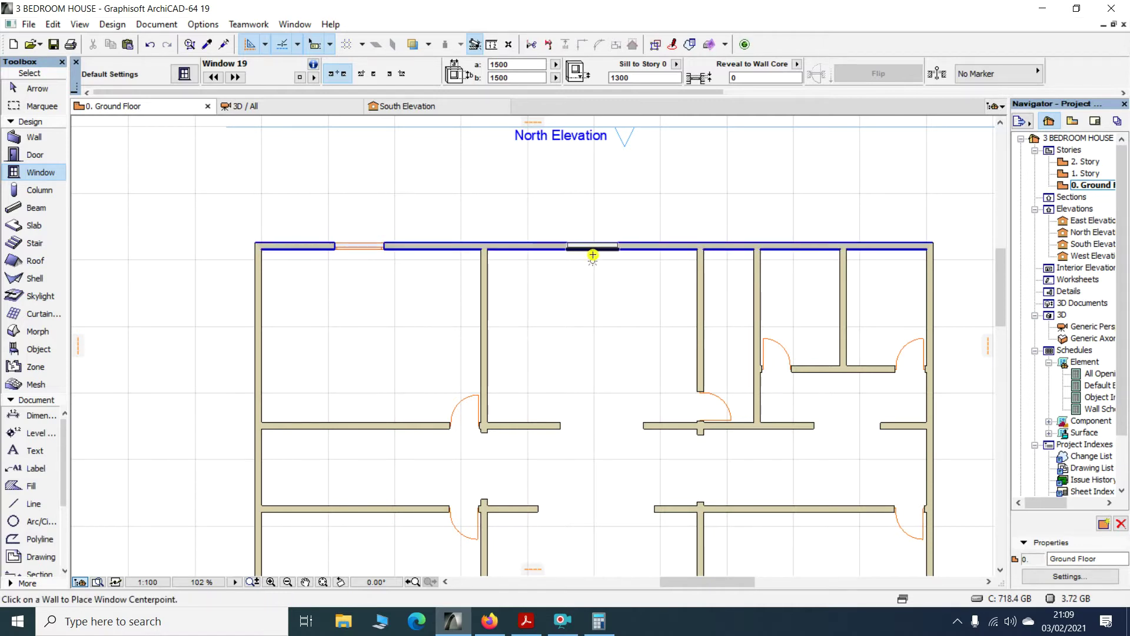
click(595, 255)
click(594, 257)
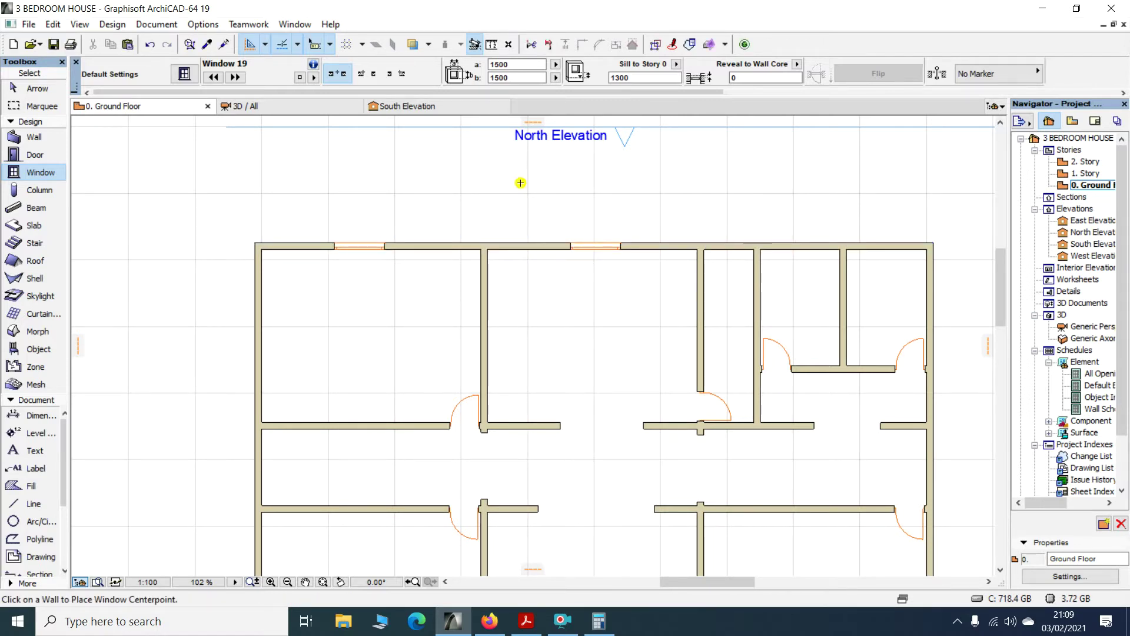
Place two 1500 x 1500 windows in the south exterior wall, one in the southeast bedroom and one in the southwest master bedroom
scroll(517, 222, down, 3)
scroll(635, 353, up, 2)
scroll(635, 354, up, 2)
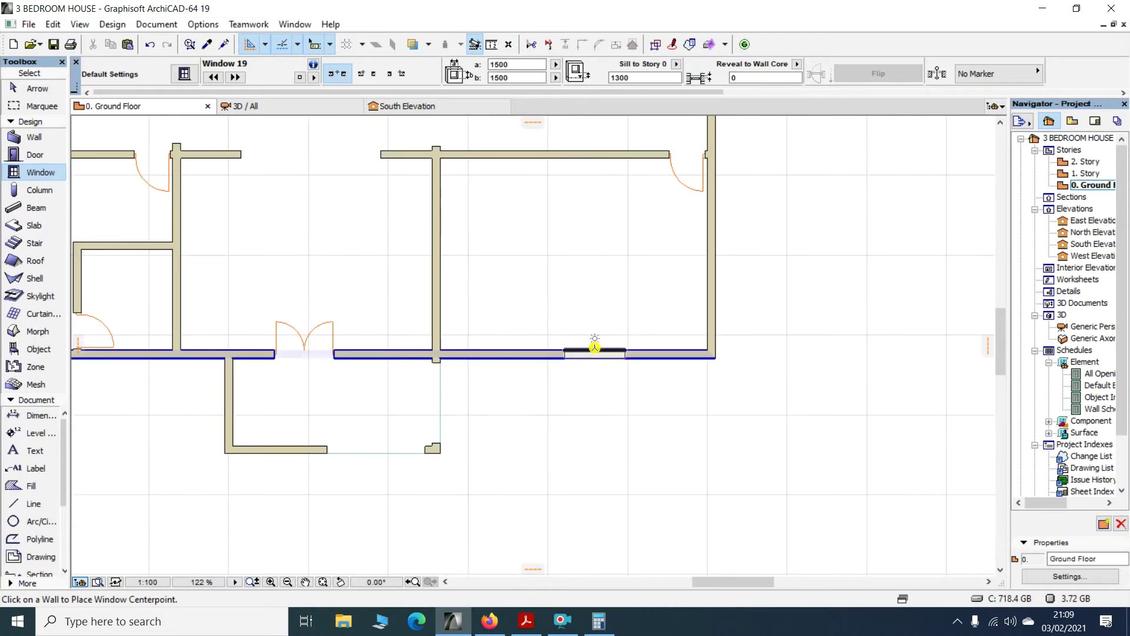
click(576, 342)
click(578, 332)
scroll(601, 270, down, 3)
scroll(317, 277, down, 1)
scroll(345, 281, up, 4)
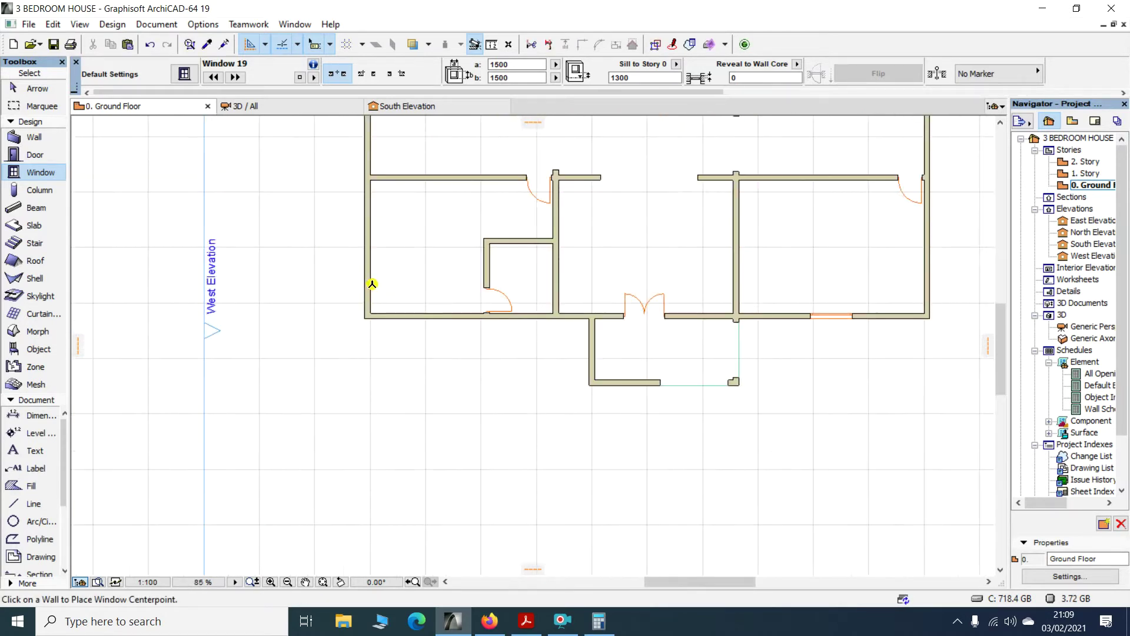
click(467, 316)
click(468, 301)
scroll(391, 322, down, 8)
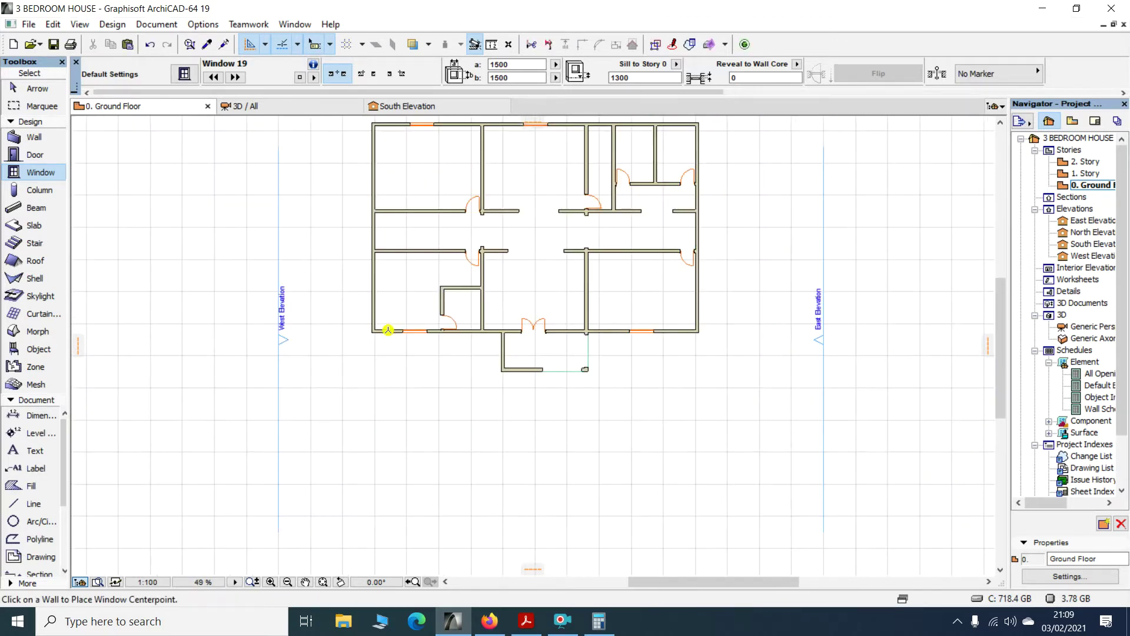
Measure from the northwest bedroom's inner corner along the north wall to the opposite wall and to the window's near edge
scroll(458, 216, up, 5)
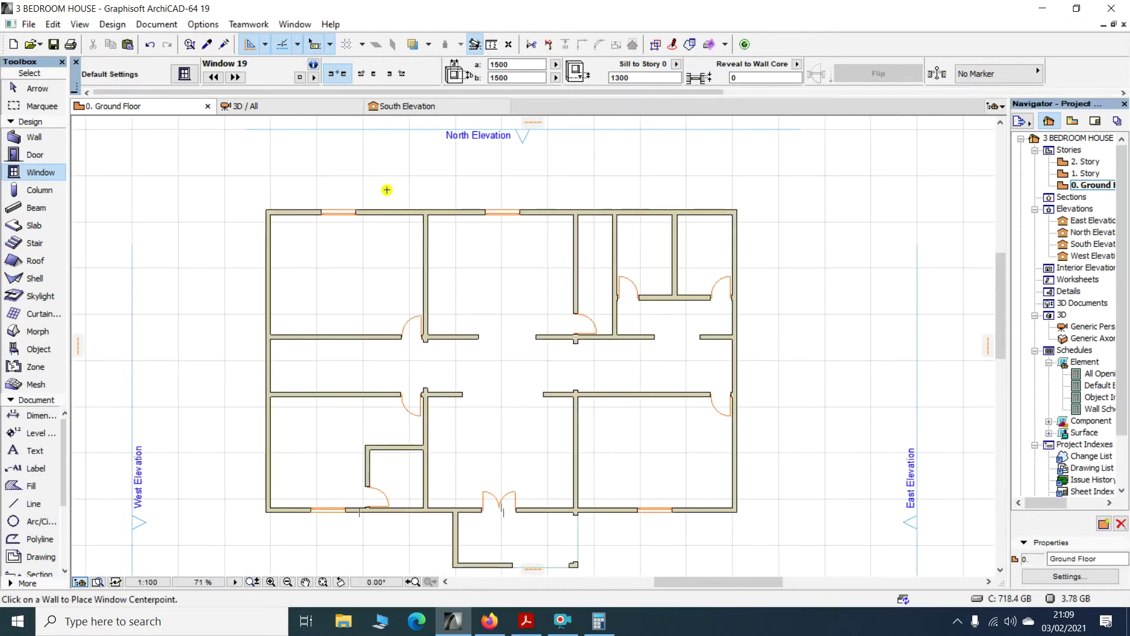
scroll(380, 192, up, 1)
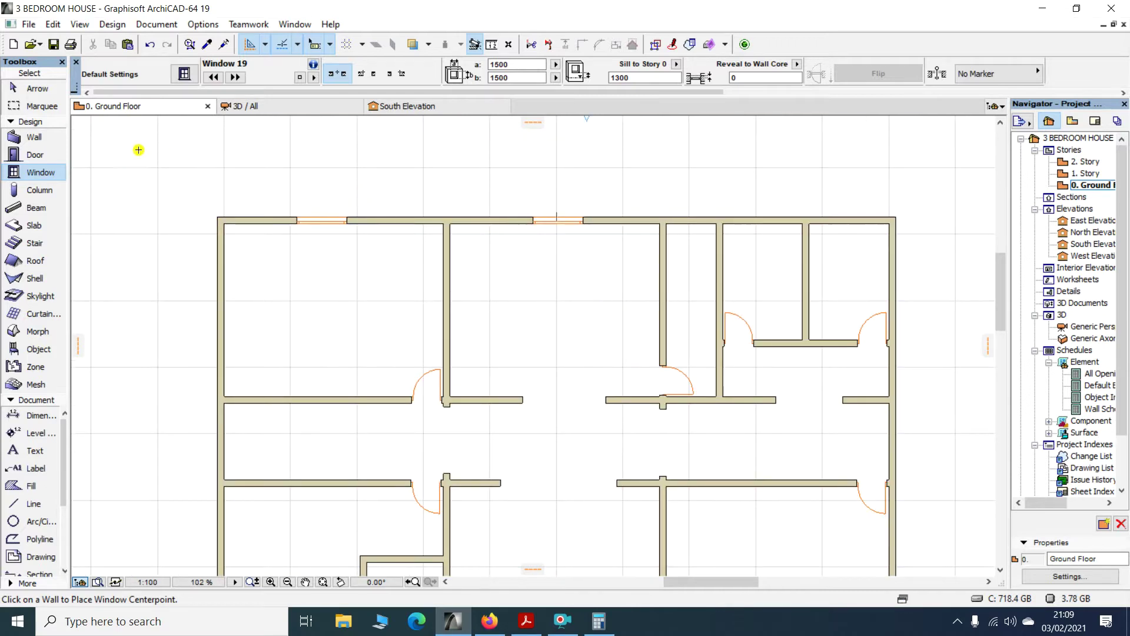
click(36, 90)
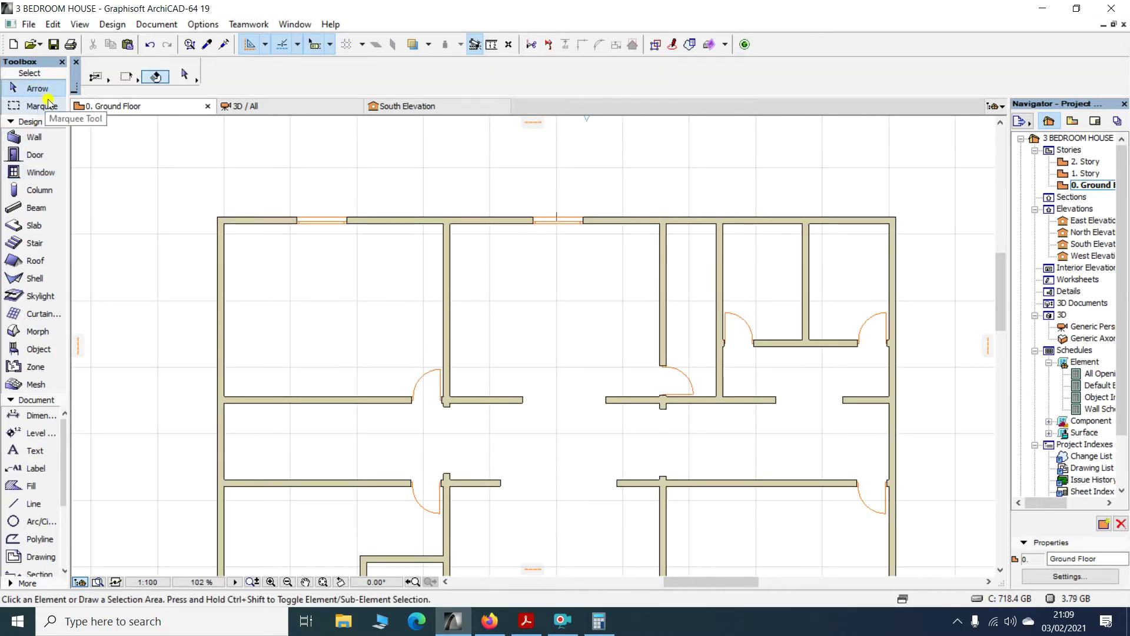
click(498, 47)
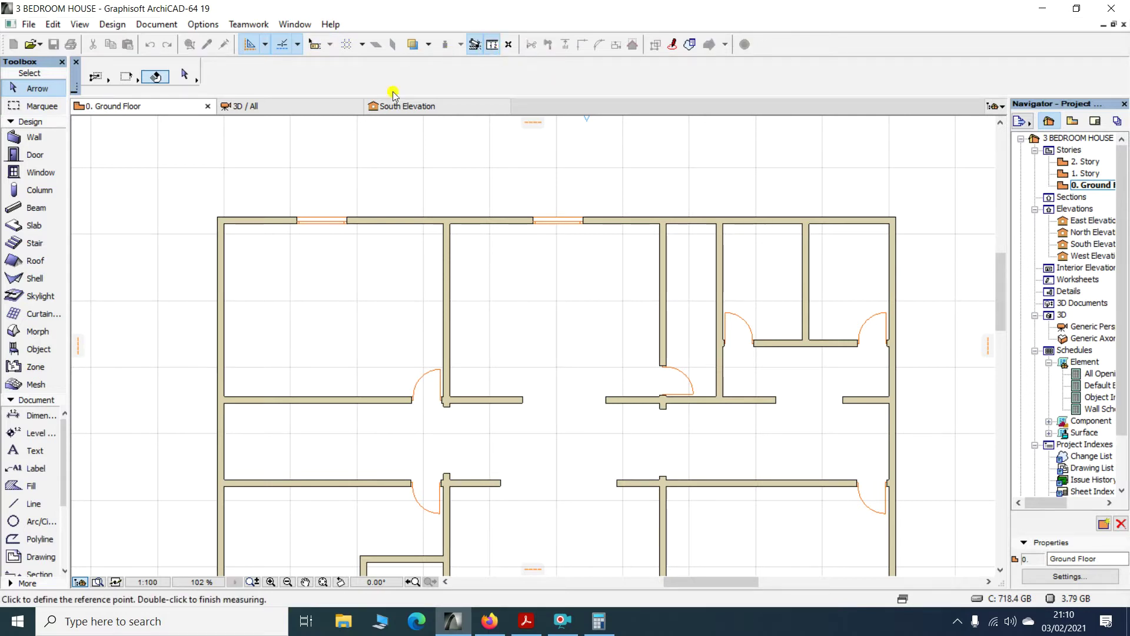
scroll(211, 220, up, 4)
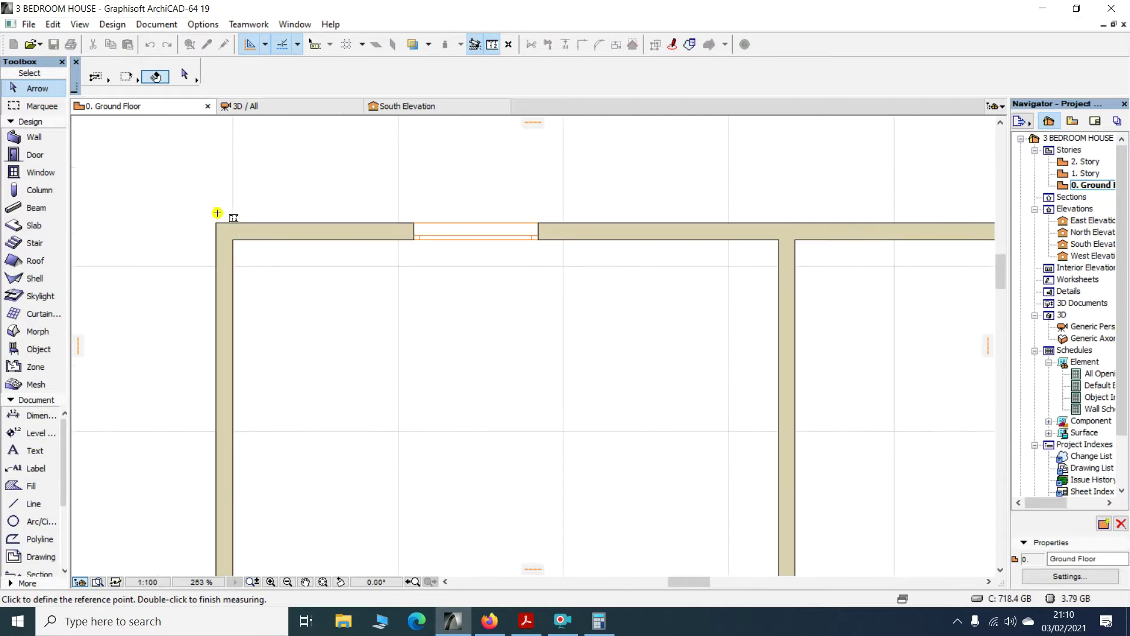
click(234, 239)
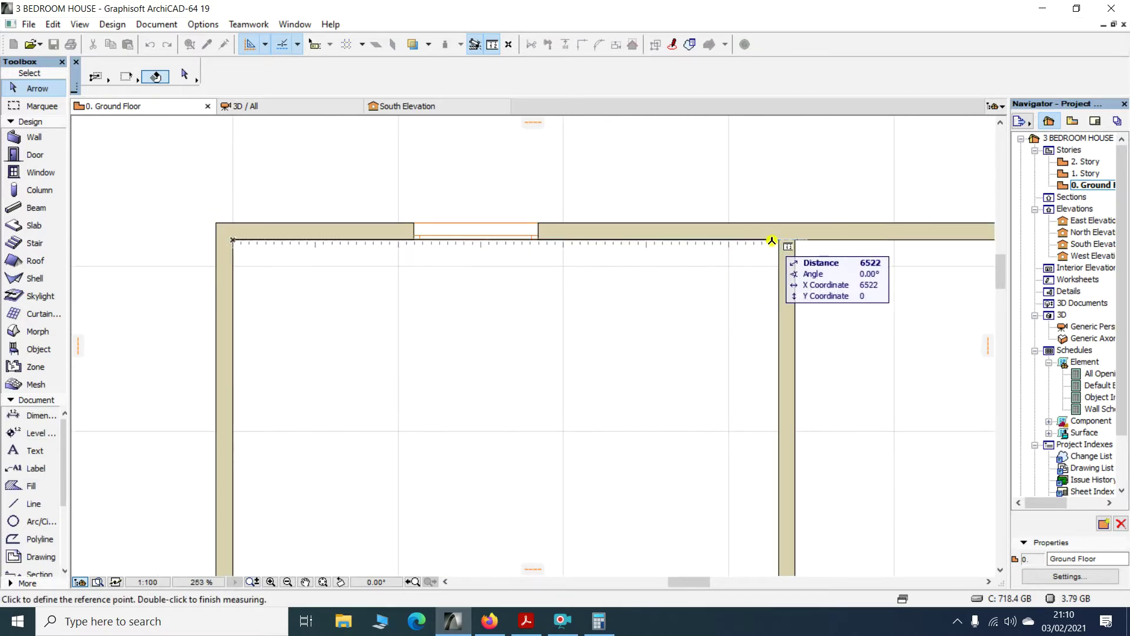
mouse_move(779, 238)
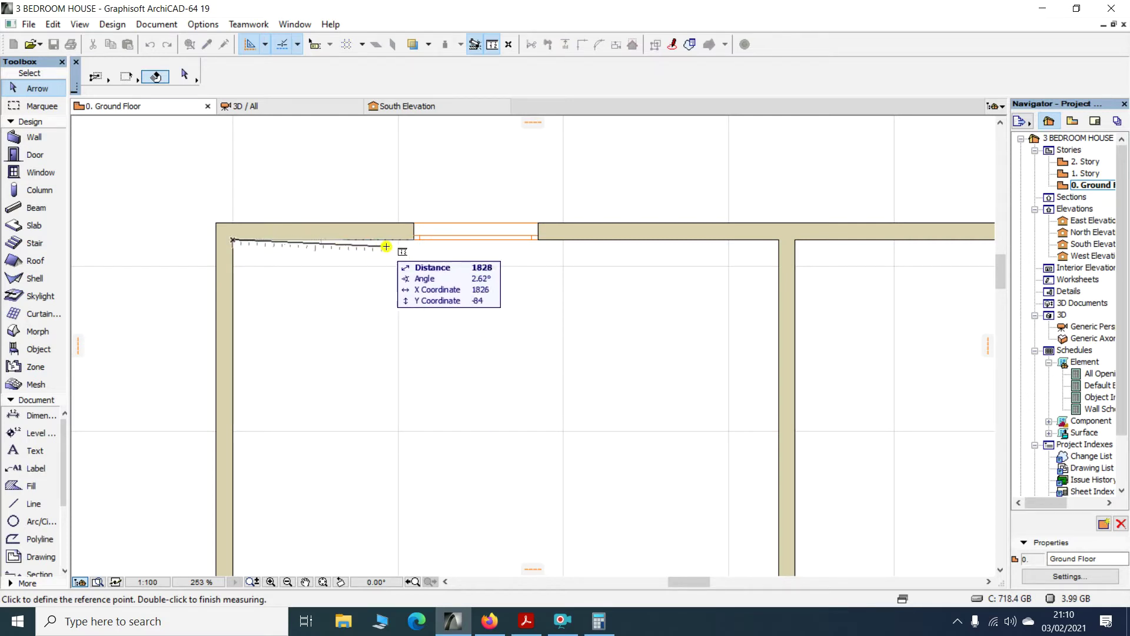
click(413, 239)
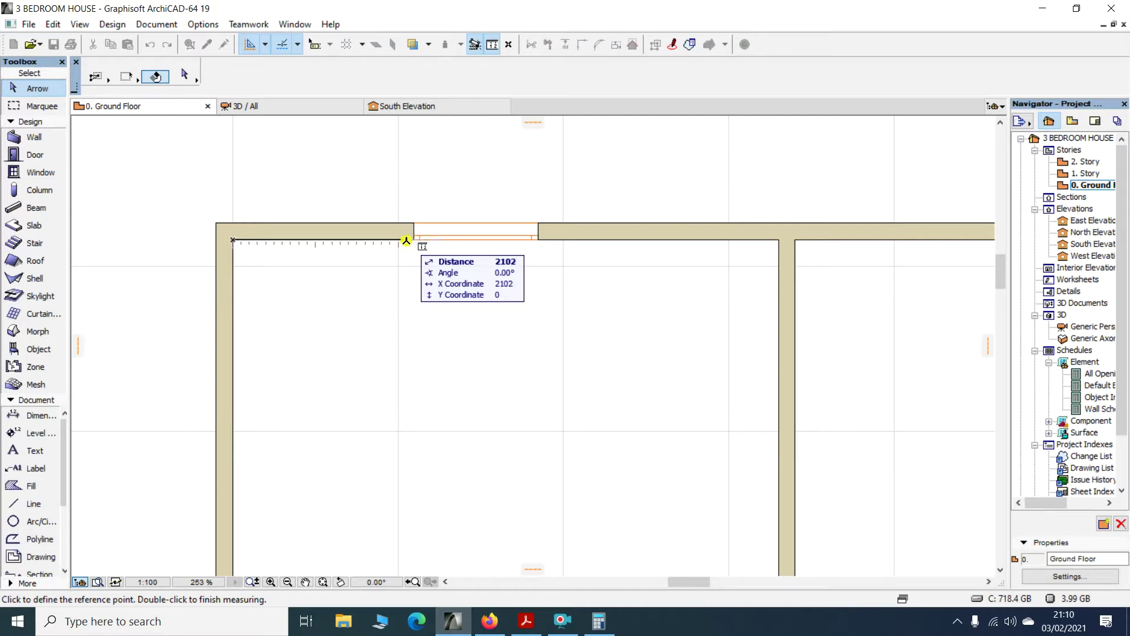
key(Escape)
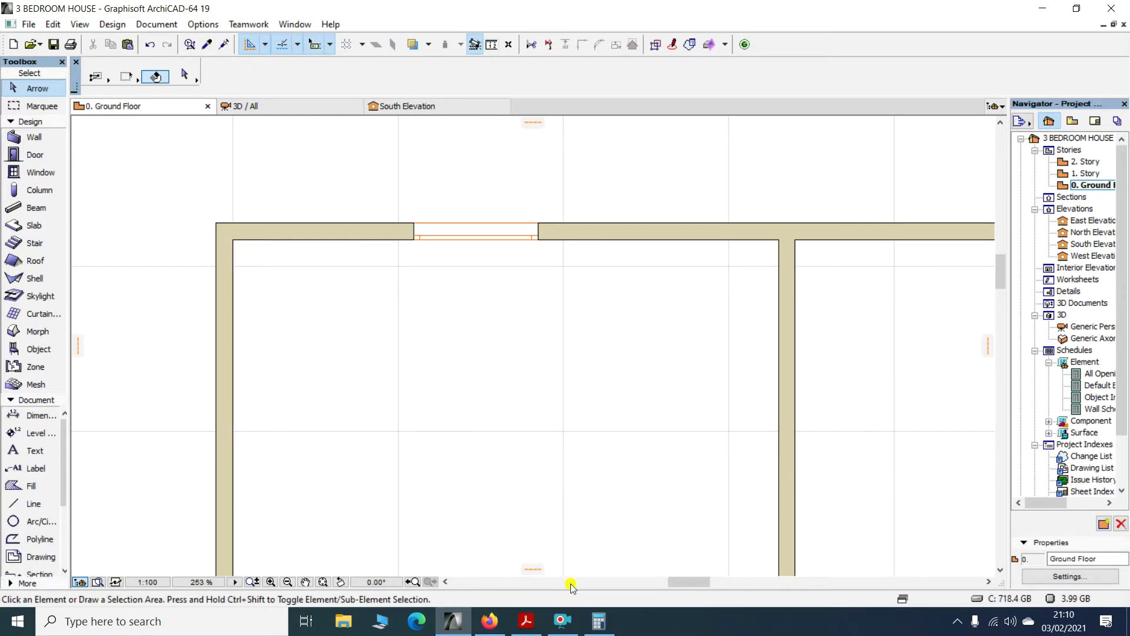
Switch to Calculator and work out half of the 6600 room width minus the 1500 window width
click(599, 621)
click(227, 243)
click(200, 427)
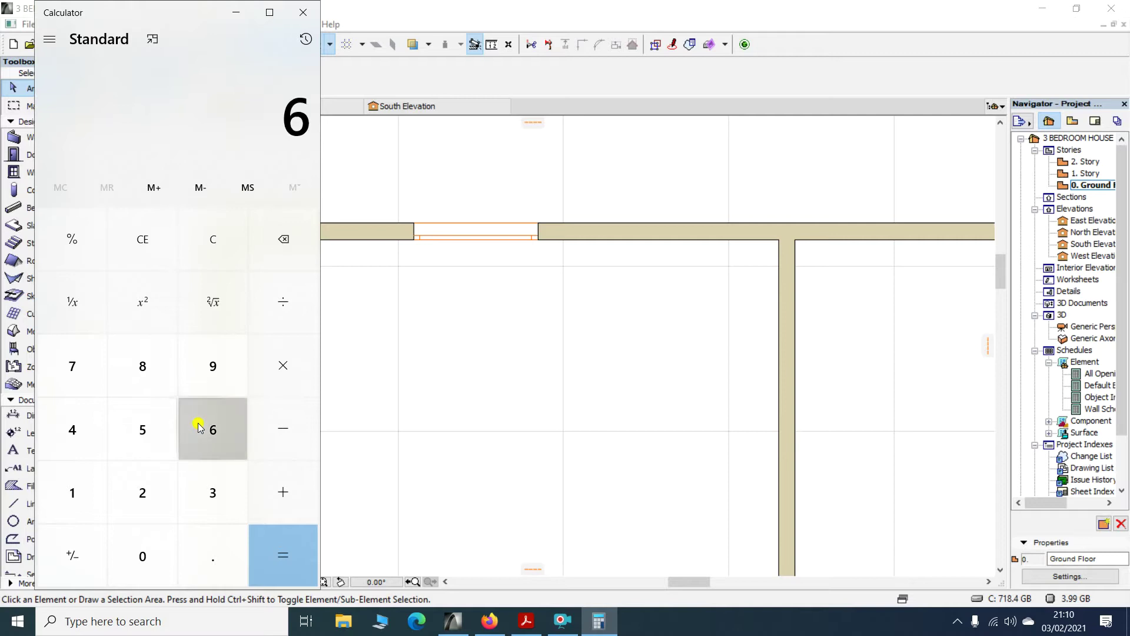
click(200, 427)
double_click(161, 543)
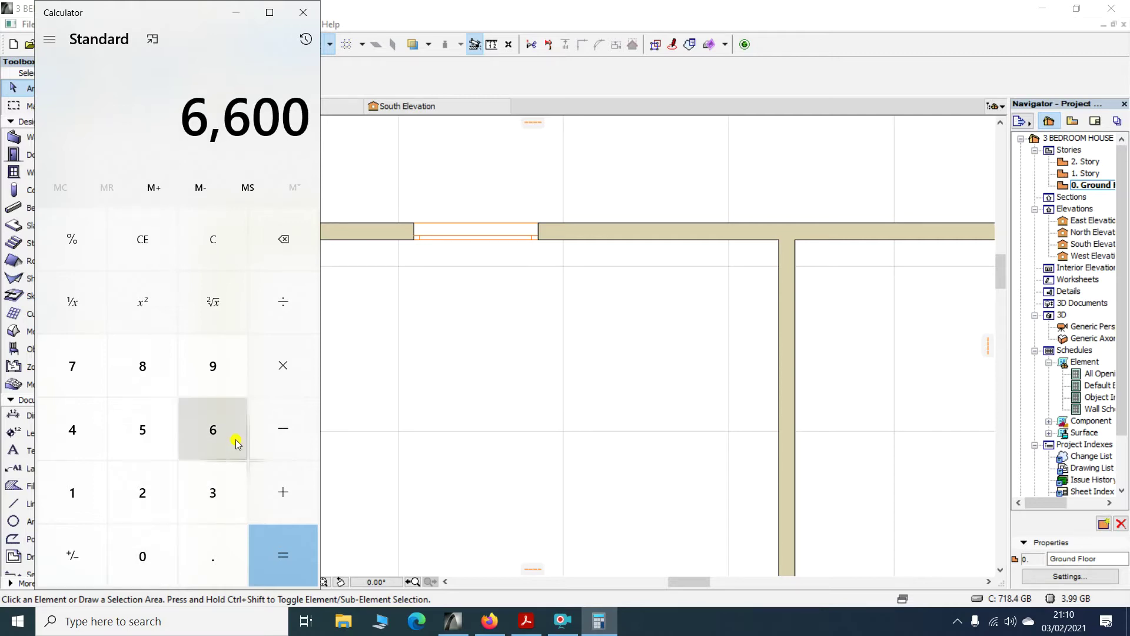
click(285, 441)
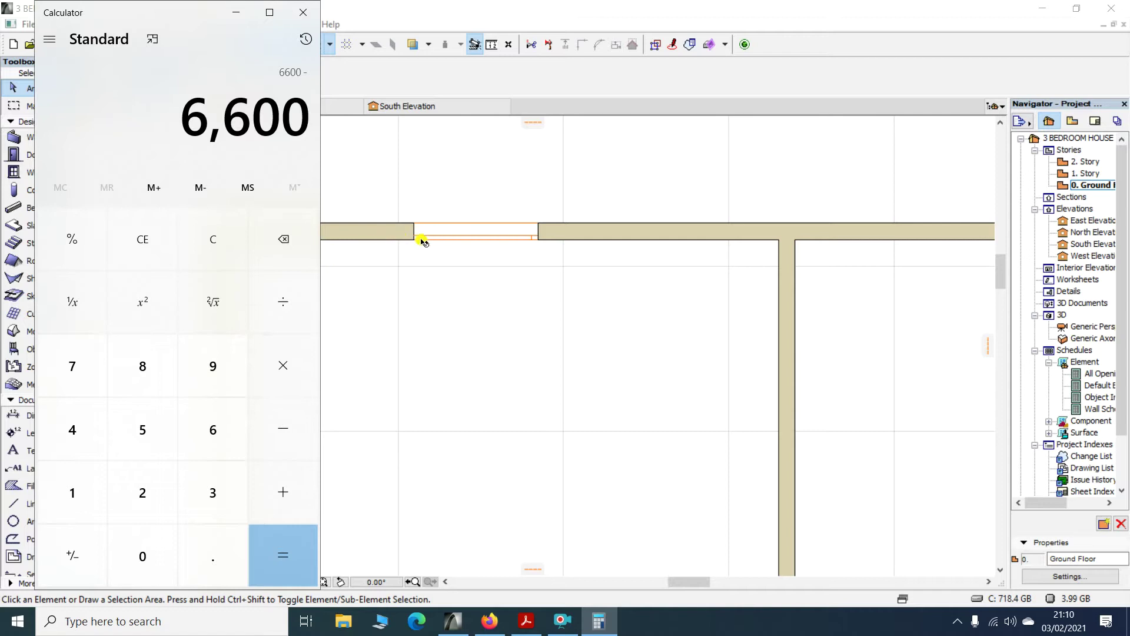
click(51, 473)
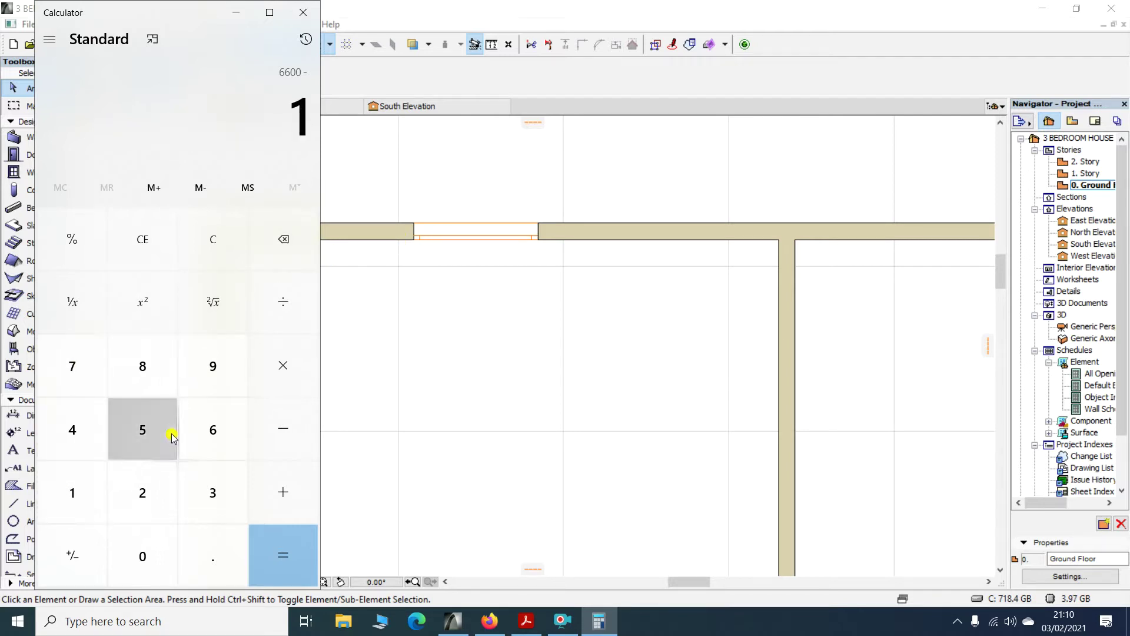
click(171, 433)
click(147, 550)
click(168, 540)
click(267, 545)
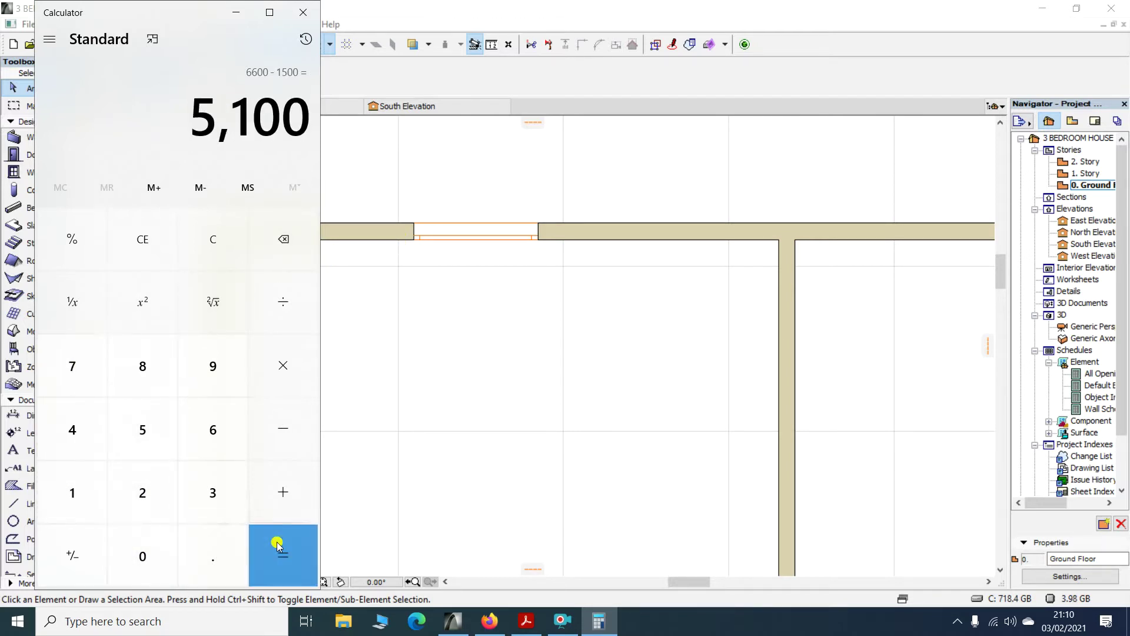
click(289, 306)
click(150, 482)
click(279, 563)
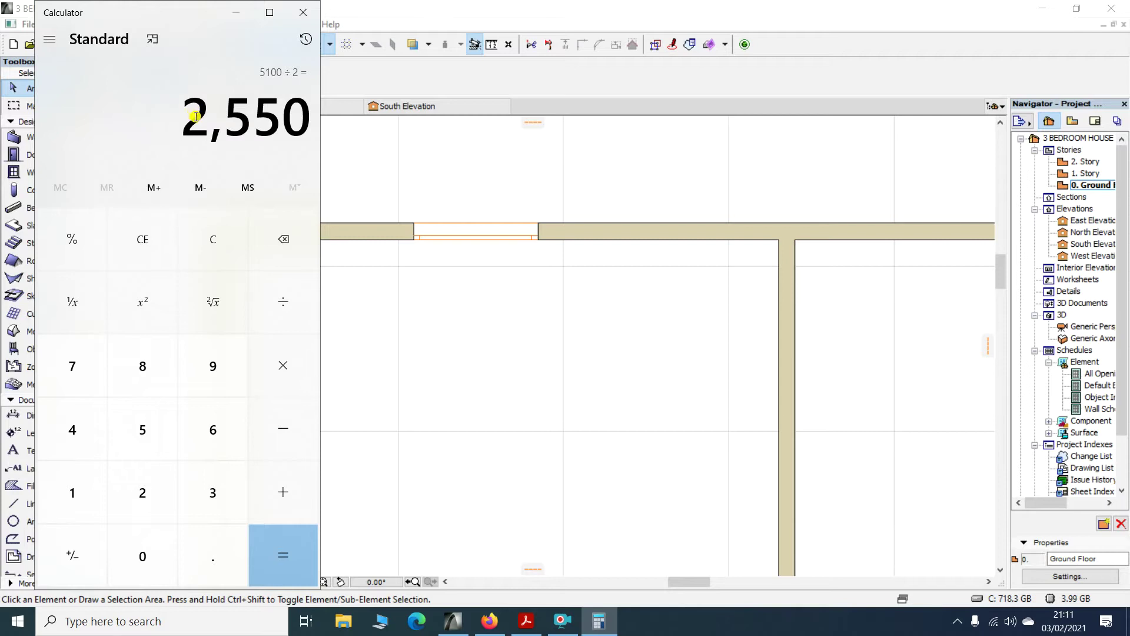
Subtract the window's 2190 offset from the calculated side distance, and return to the ArchiCAD floor plan
click(291, 457)
click(144, 499)
click(75, 488)
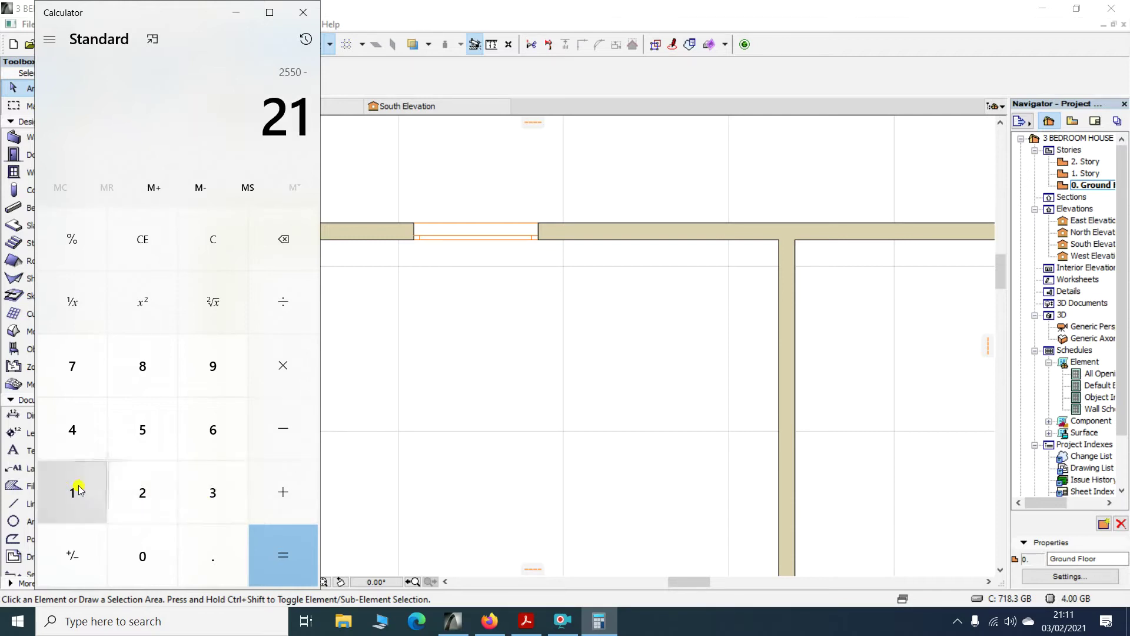
click(194, 377)
click(140, 563)
click(292, 550)
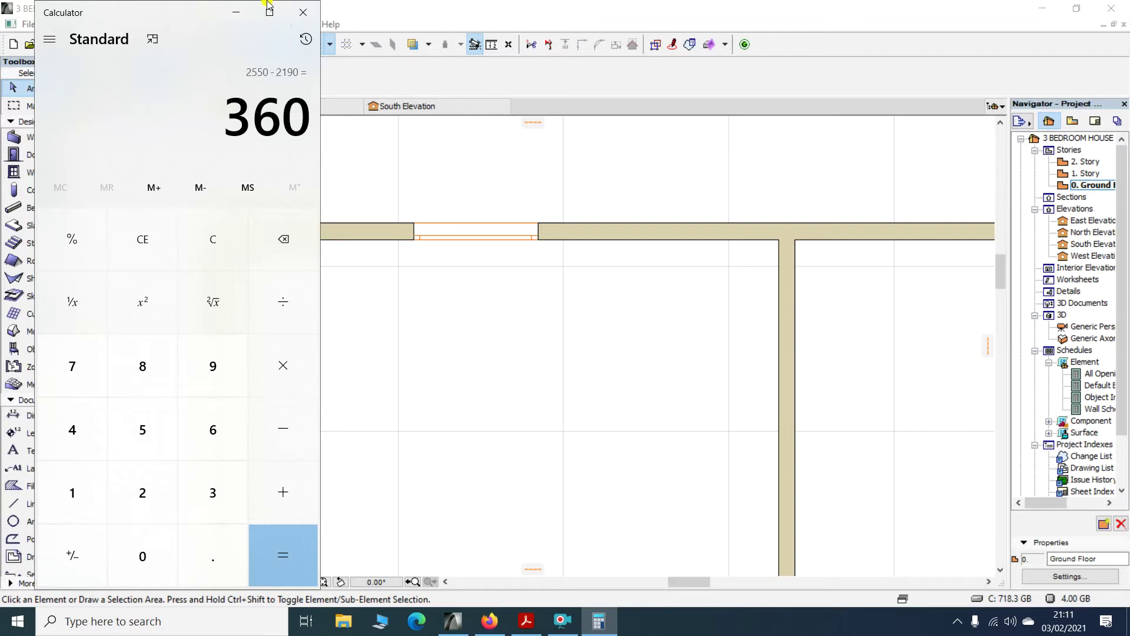
click(303, 11)
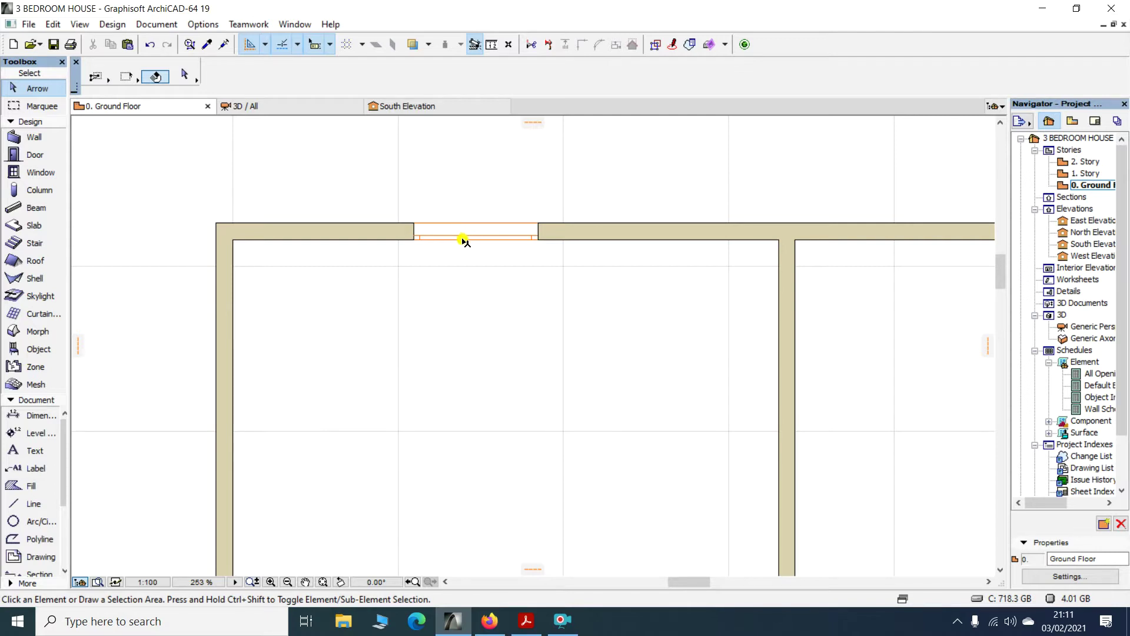
scroll(463, 240, up, 3)
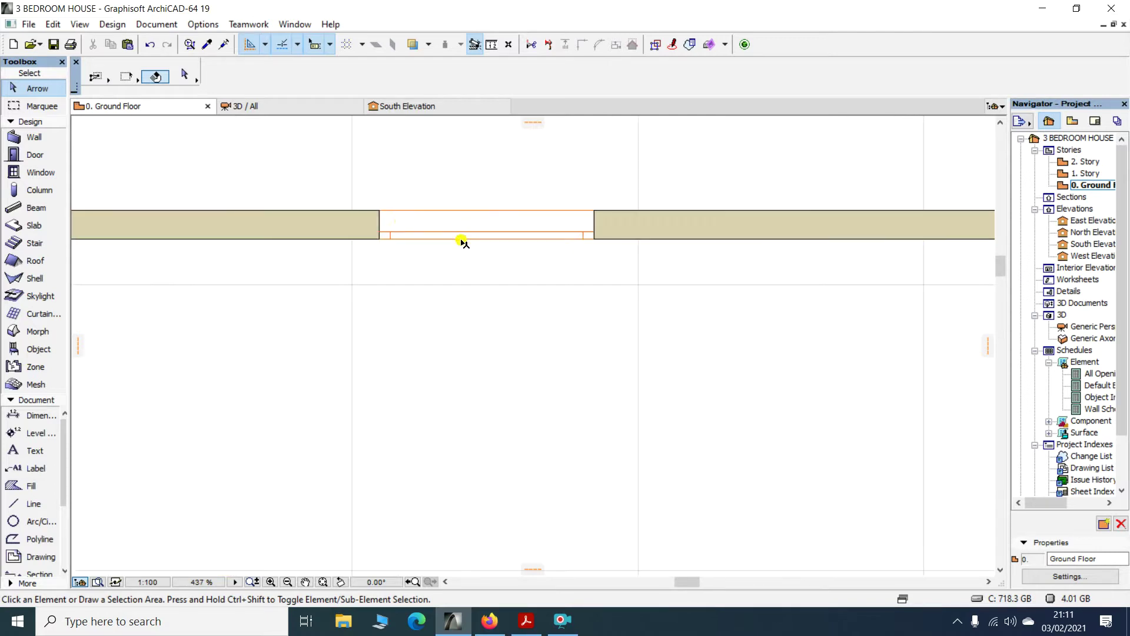
click(415, 234)
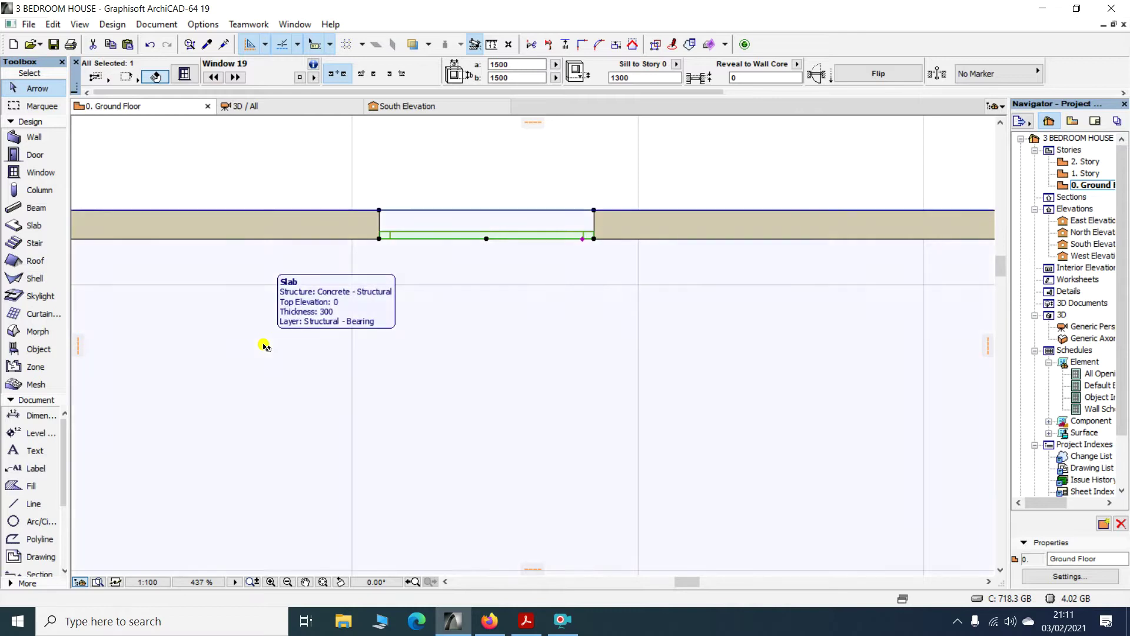
key(ctrl+d)
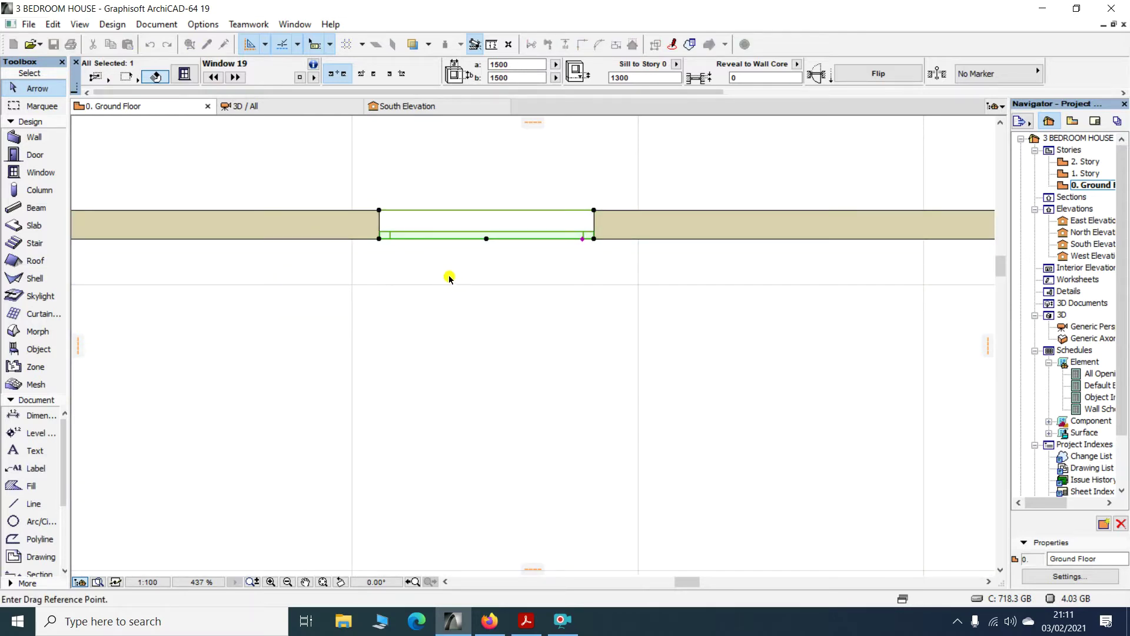
right_click(441, 288)
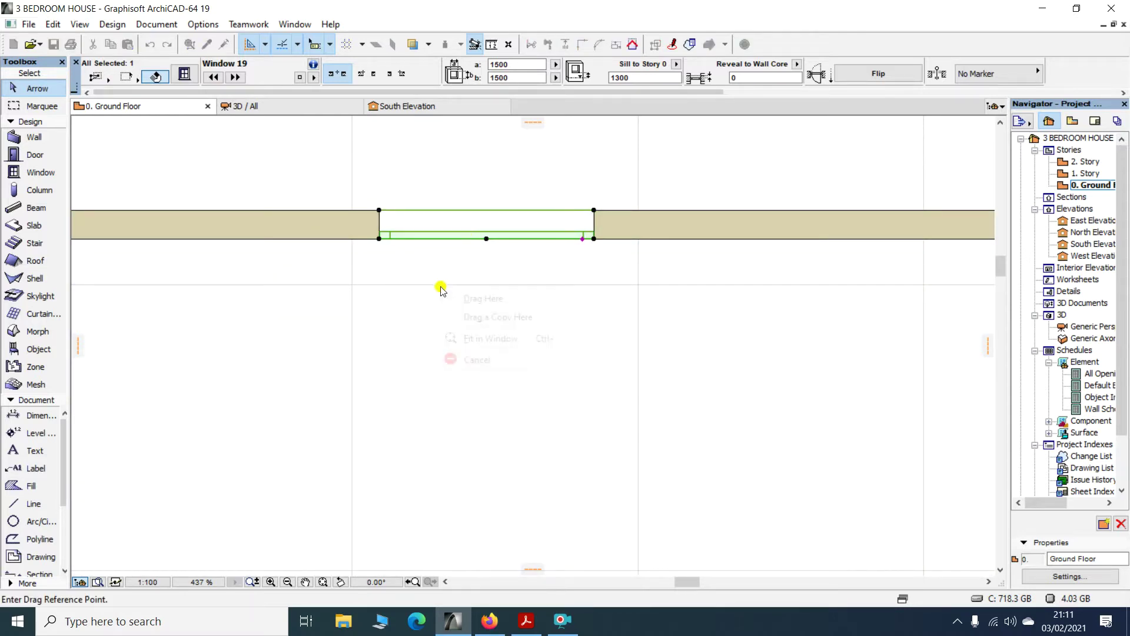
key(Escape)
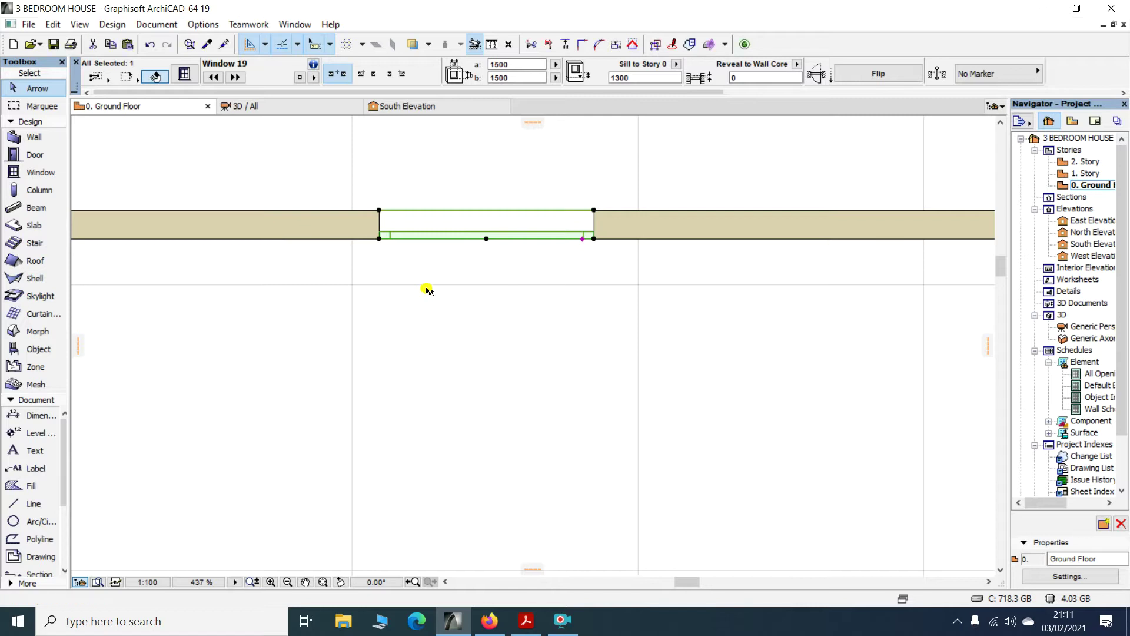
click(393, 189)
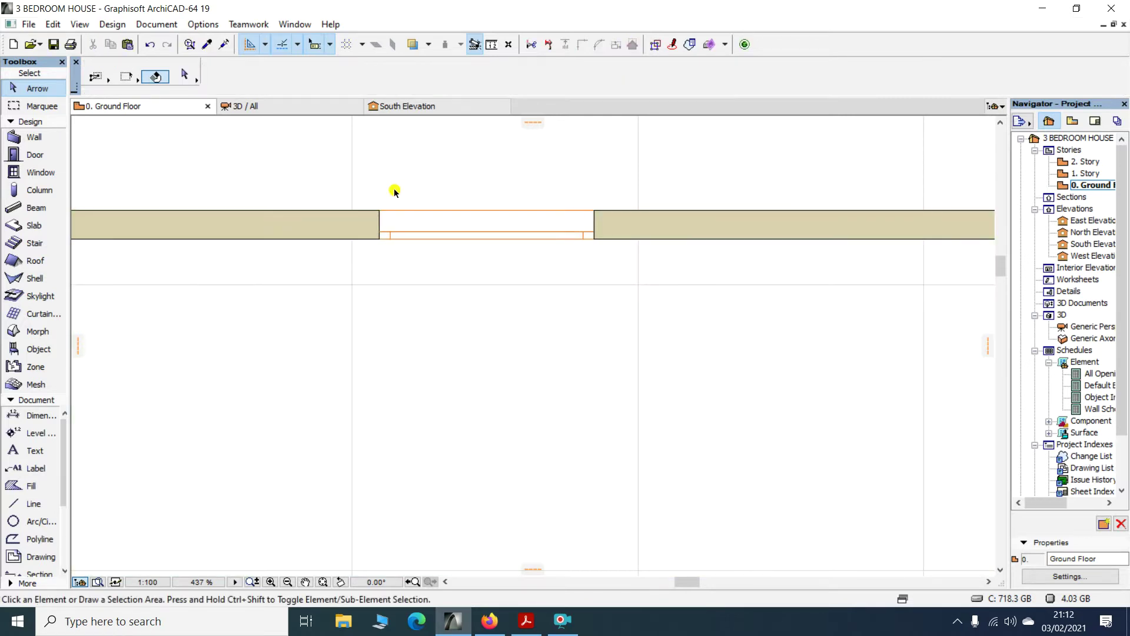
click(380, 291)
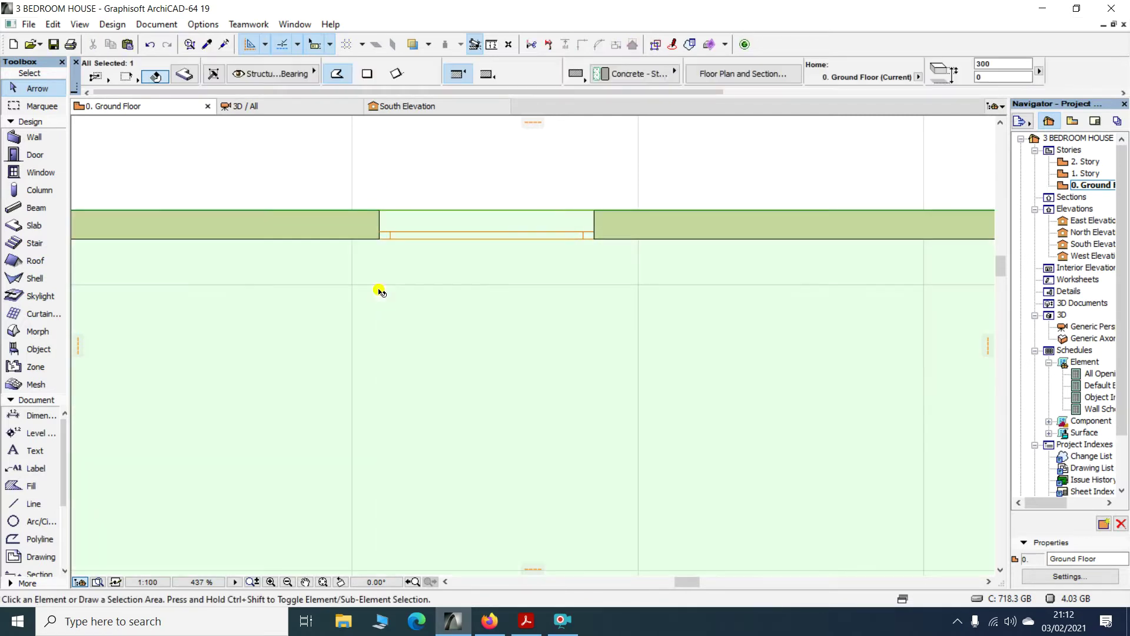
right_click(380, 291)
click(356, 182)
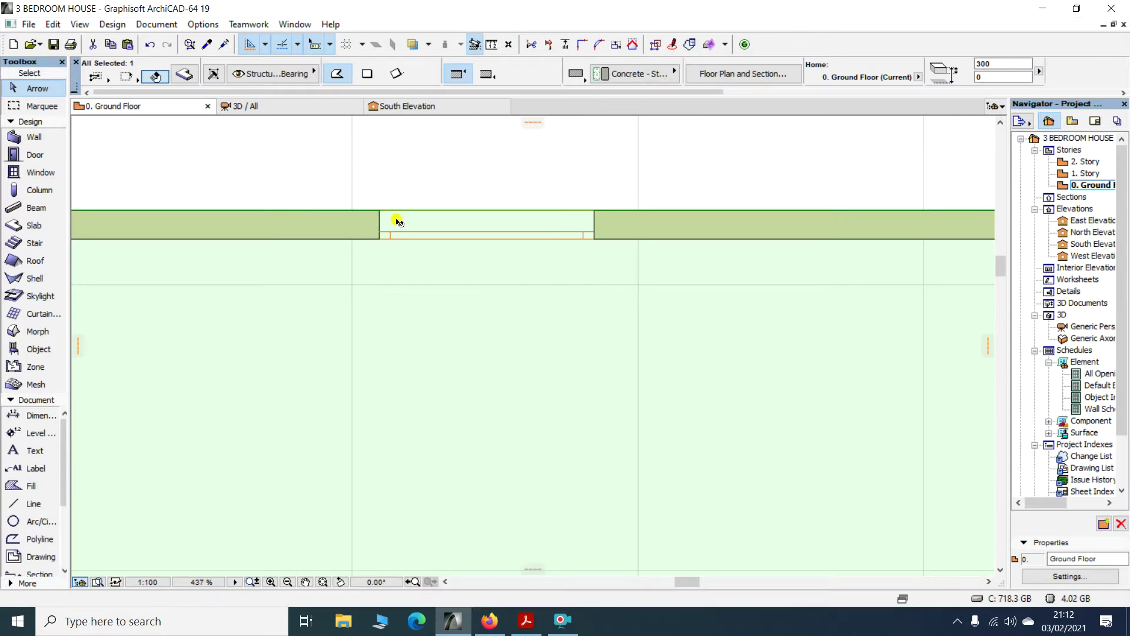
click(367, 184)
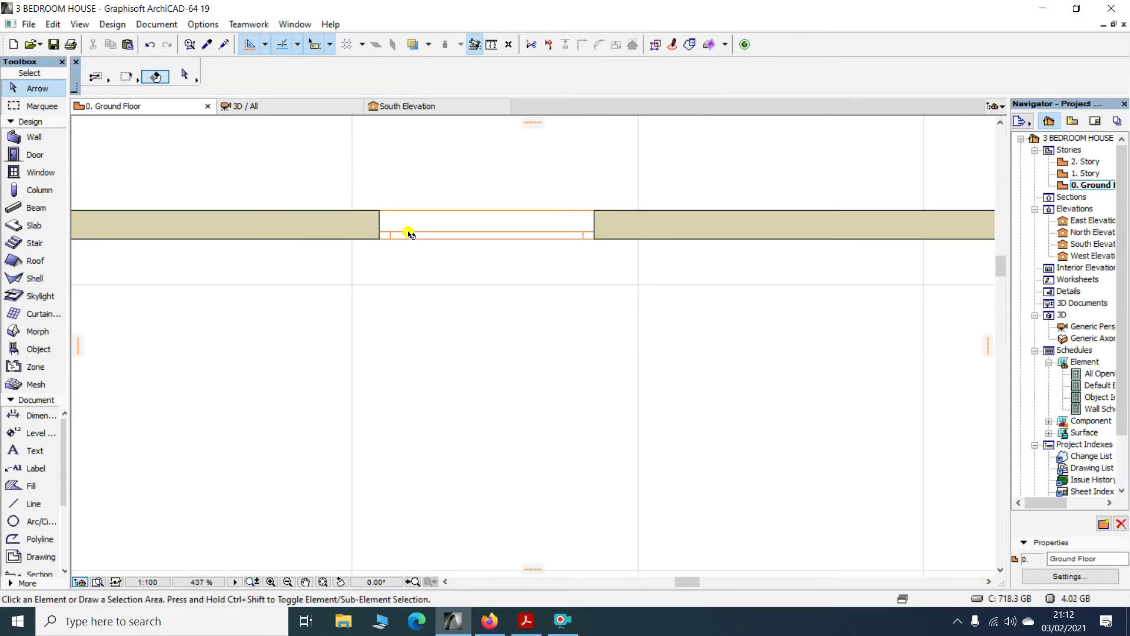
Move the northwest bedroom's north window 360 eastward along the wall and deselect it
click(410, 234)
right_click(351, 157)
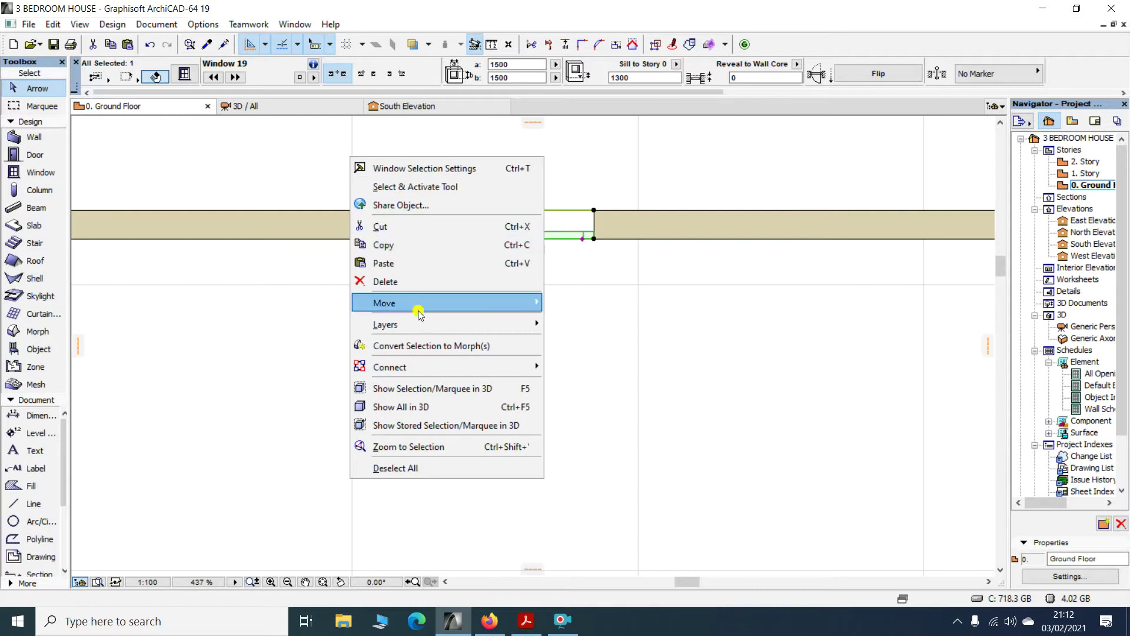
mouse_move(415, 304)
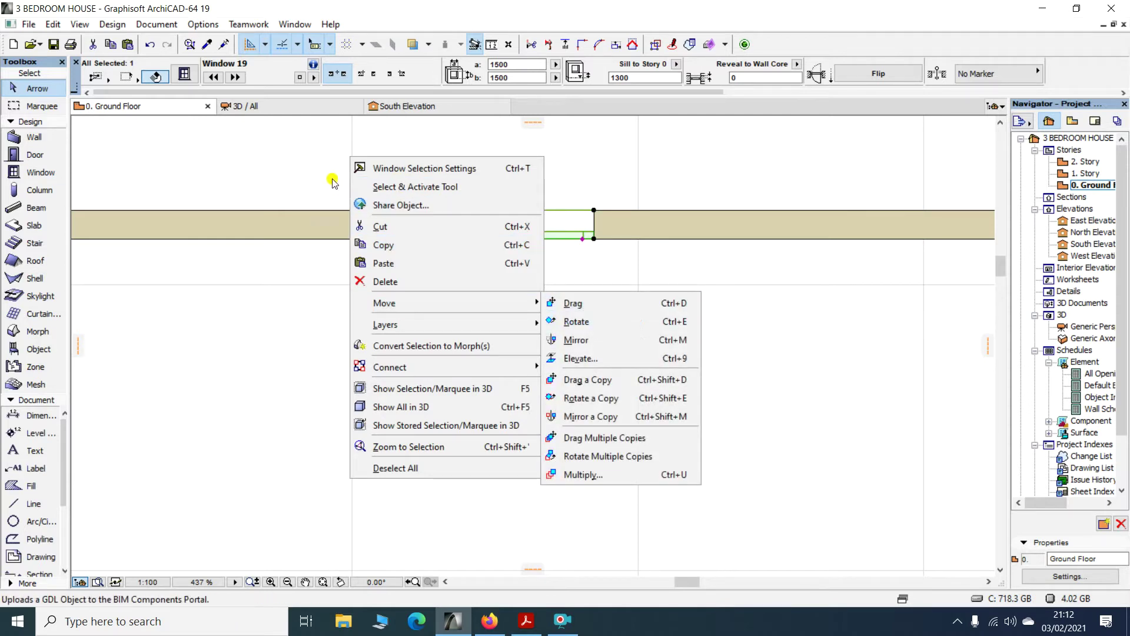
click(305, 161)
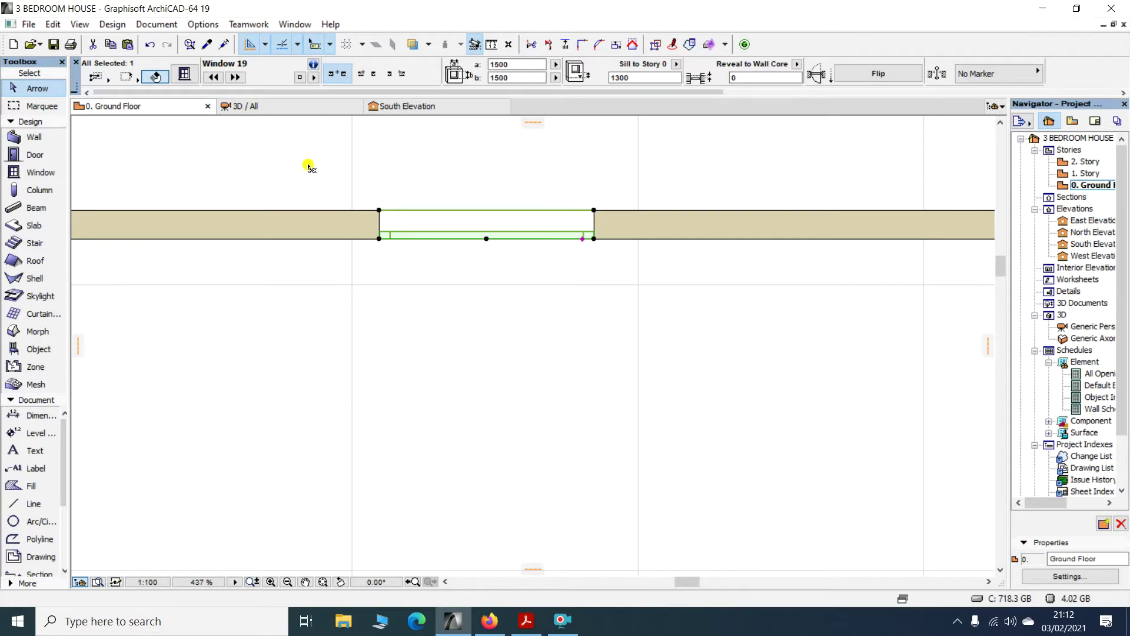
key(ctrl+d)
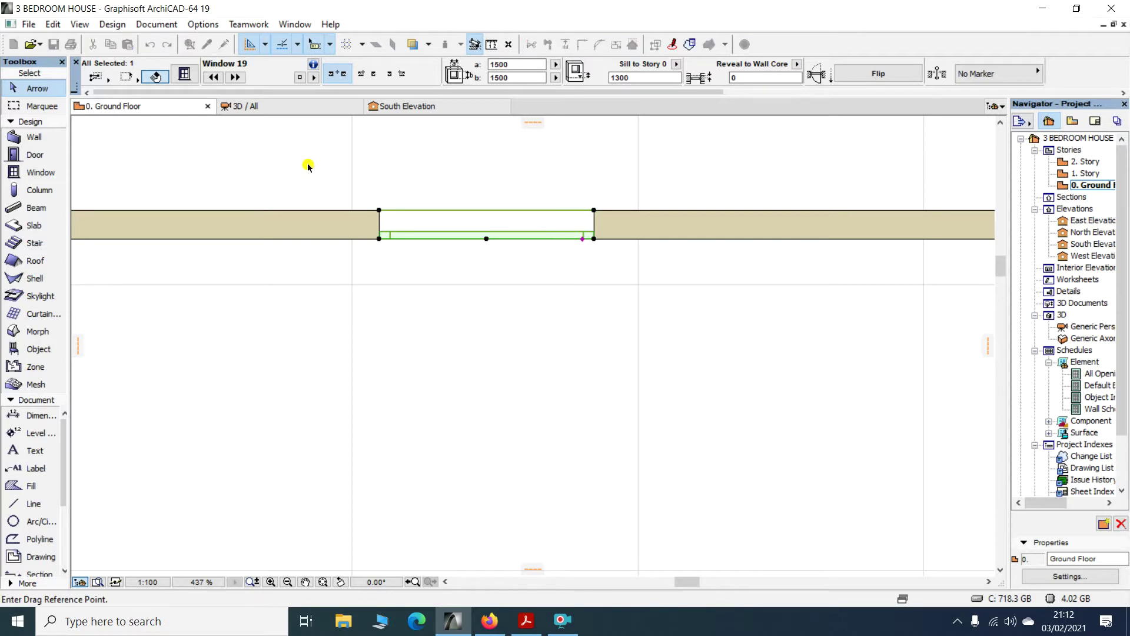
click(436, 227)
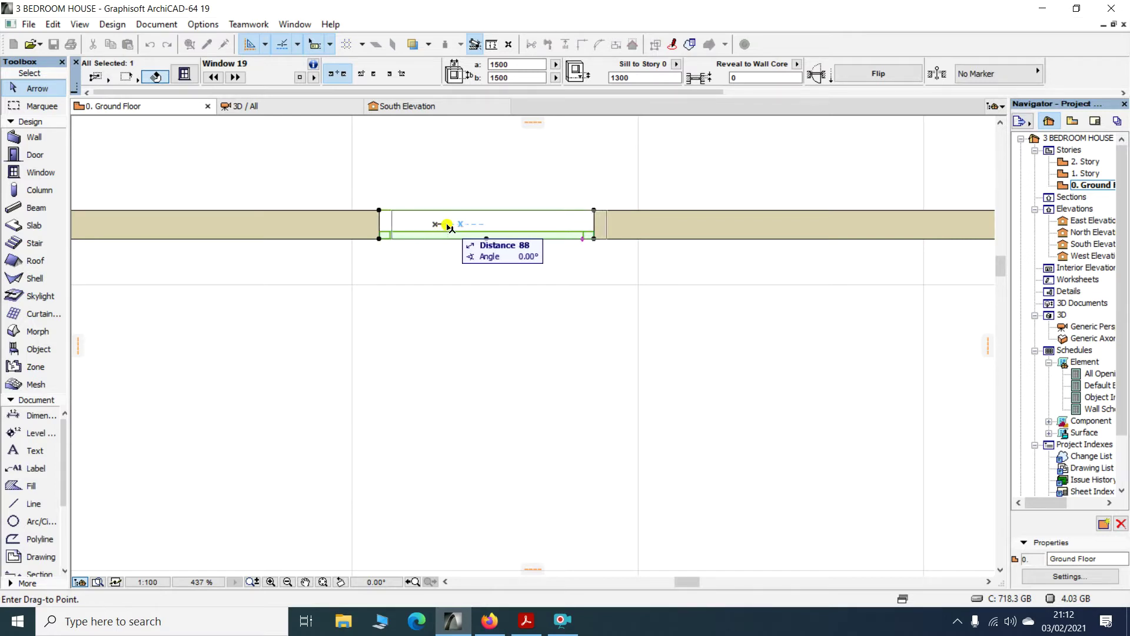
text(3)
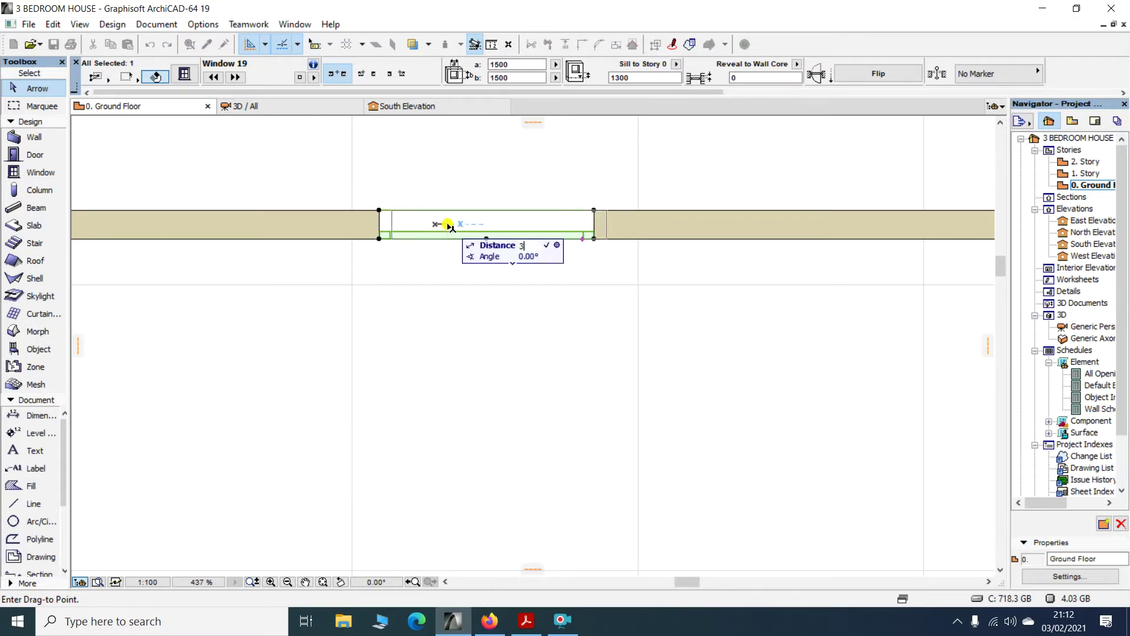
text(60)
key(Return)
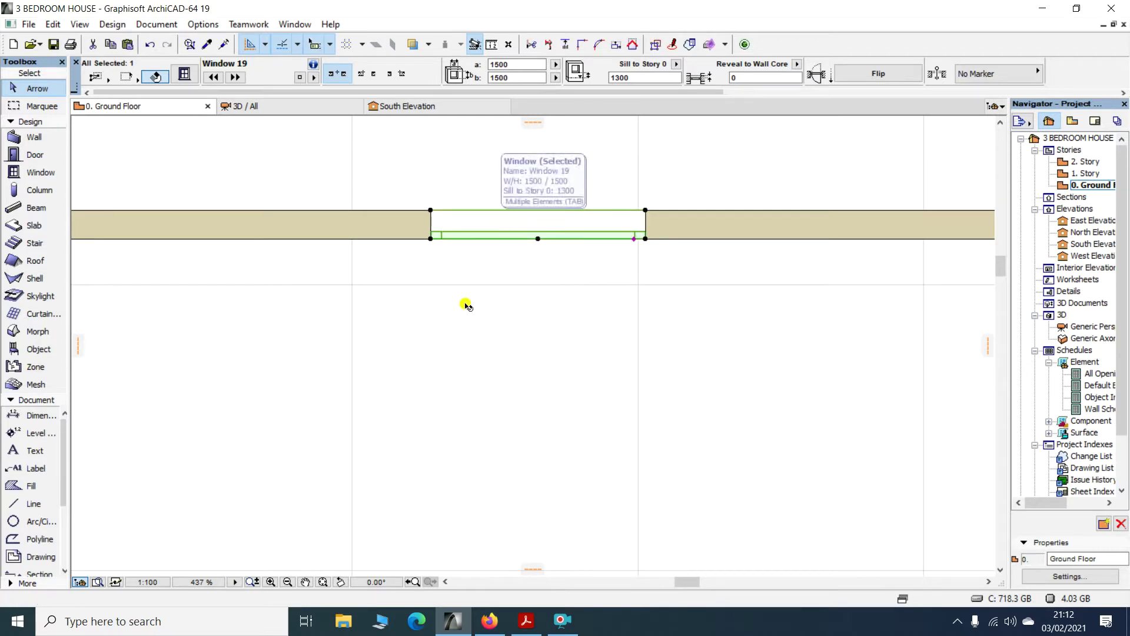
scroll(144, 210, down, 3)
click(247, 172)
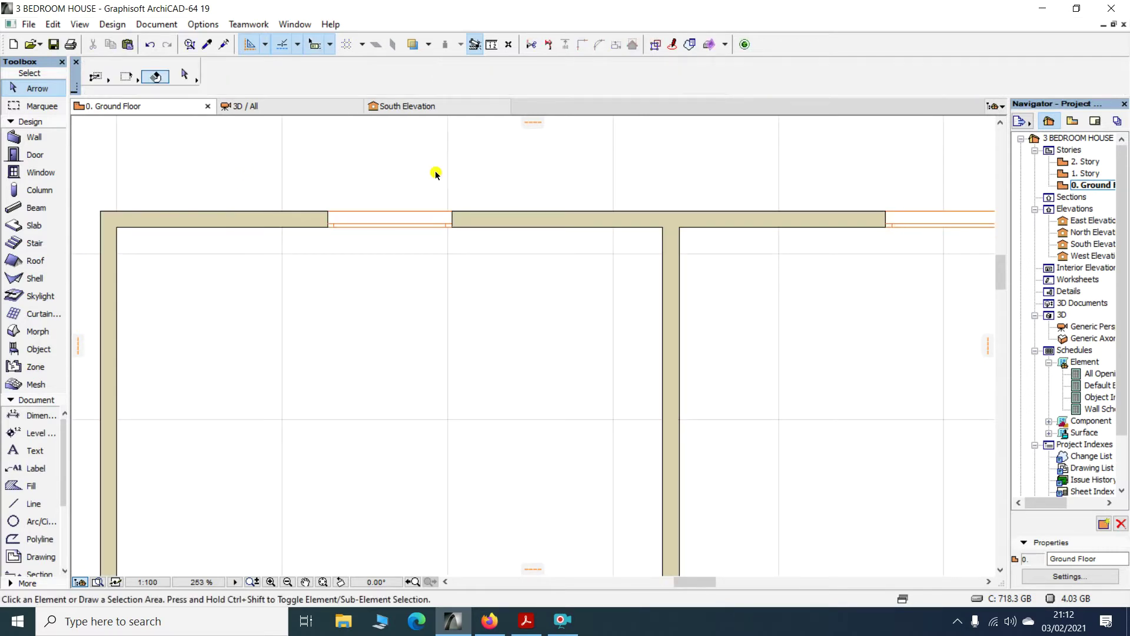
Measure from the northwest bedroom's inner northwest corner to the near edge of its north window
click(492, 44)
scroll(120, 236, up, 5)
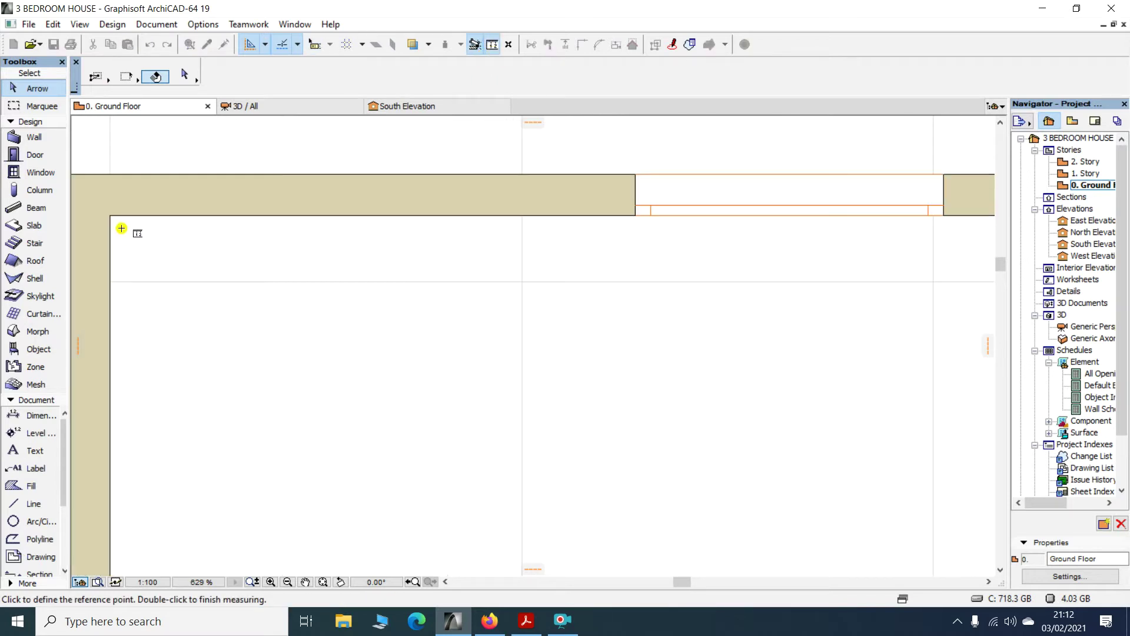
click(111, 216)
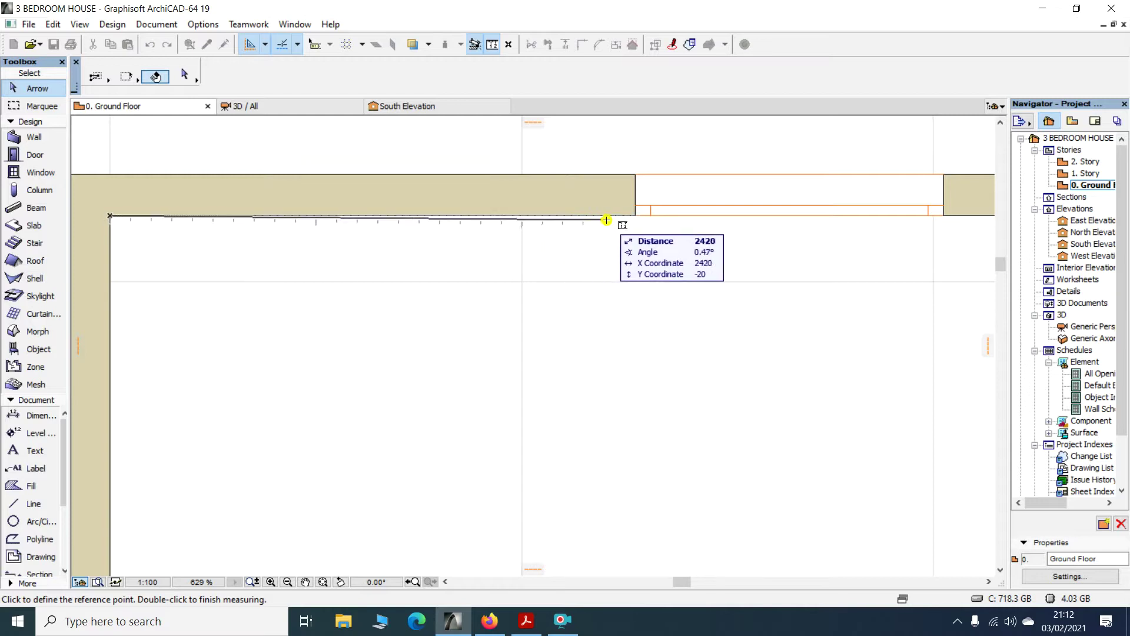
mouse_move(636, 214)
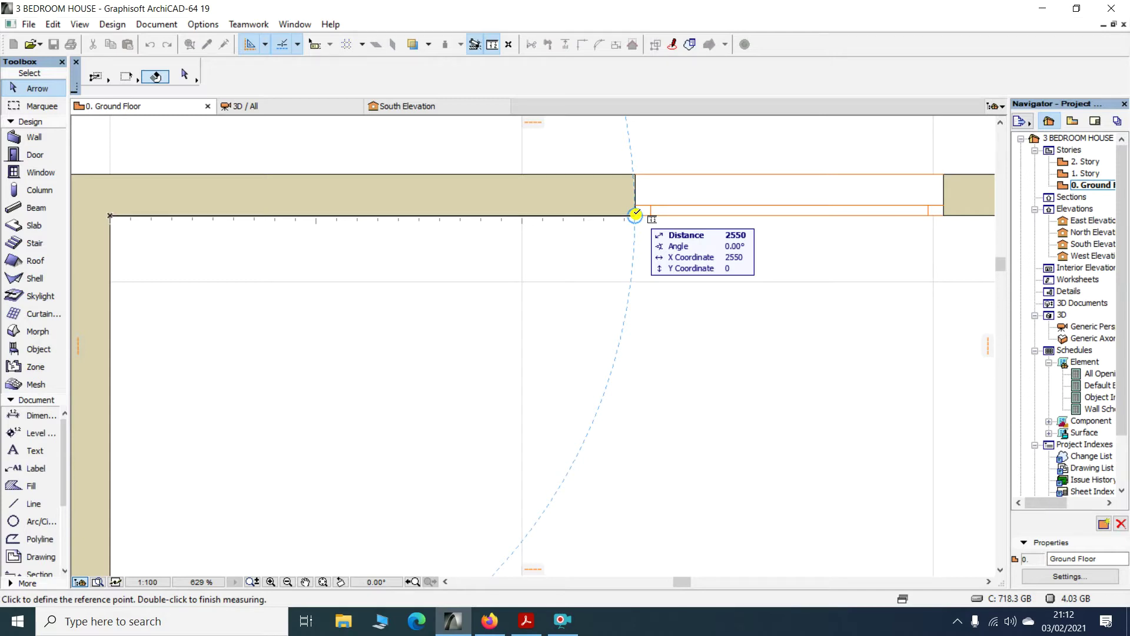
double_click(465, 126)
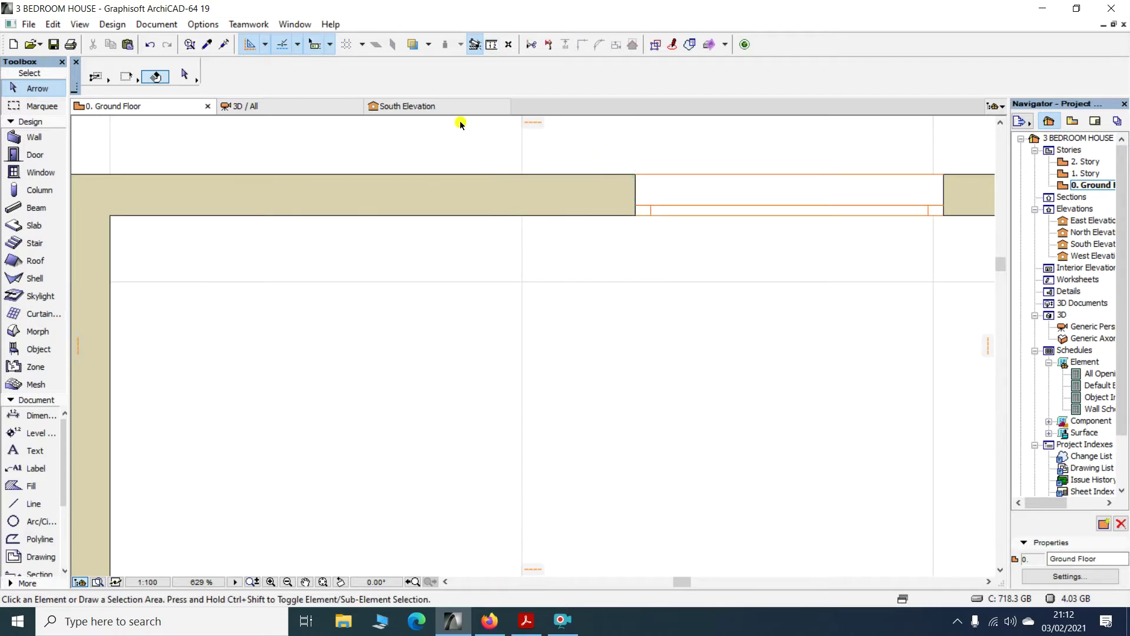
Measure from the northwest bedroom's inner northeast corner back to the east edge of its north window
click(493, 44)
scroll(405, 160, down, 5)
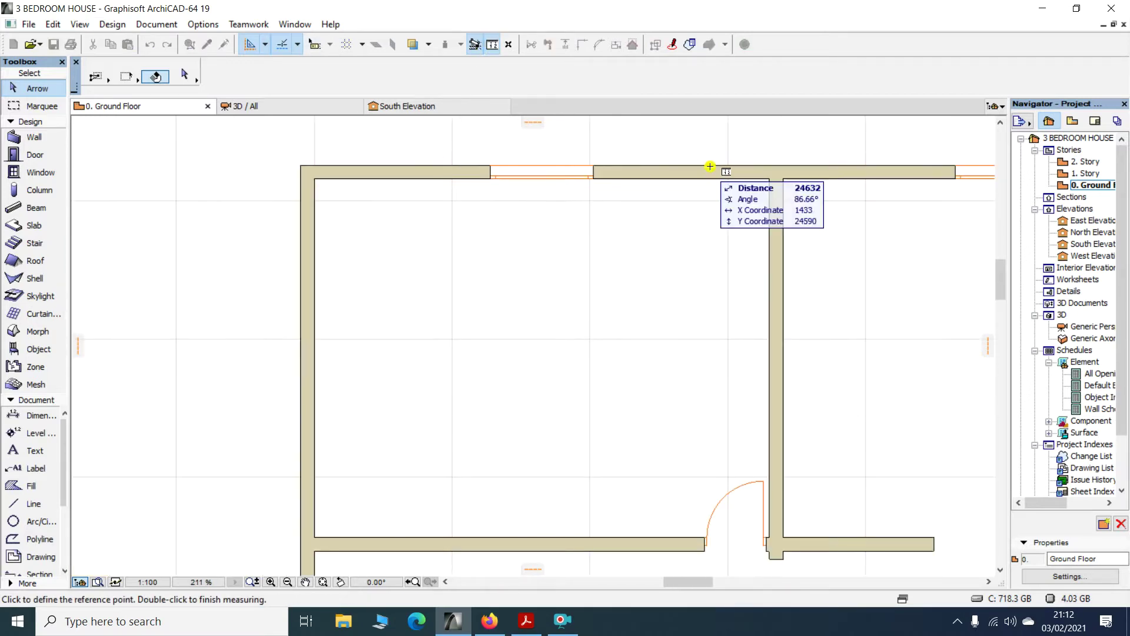
scroll(698, 168, up, 3)
click(794, 192)
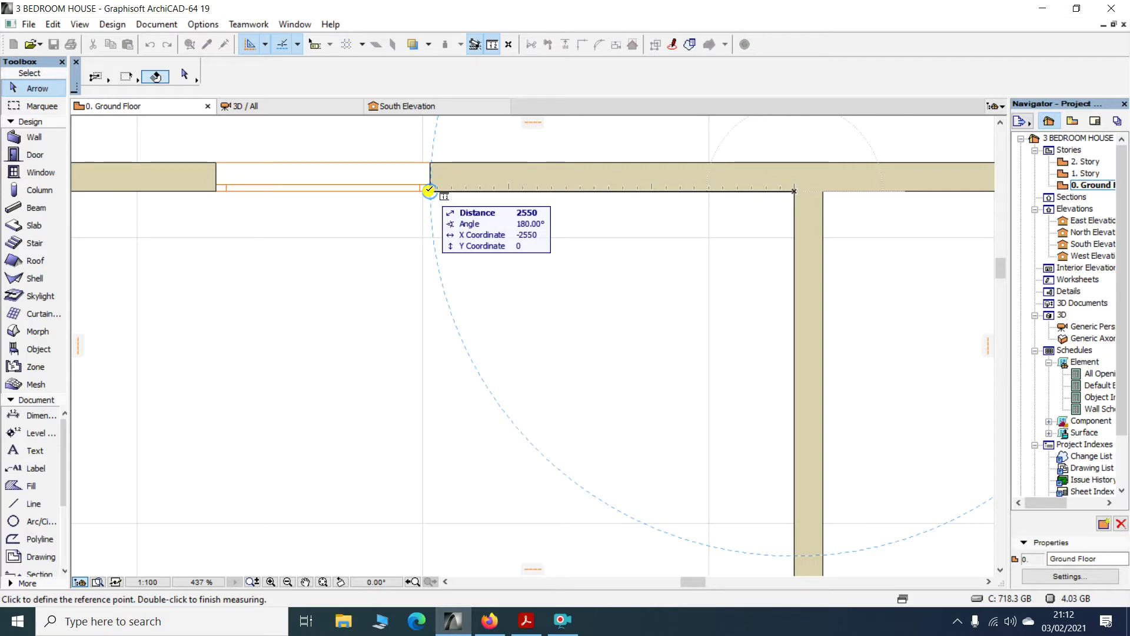
key(Escape)
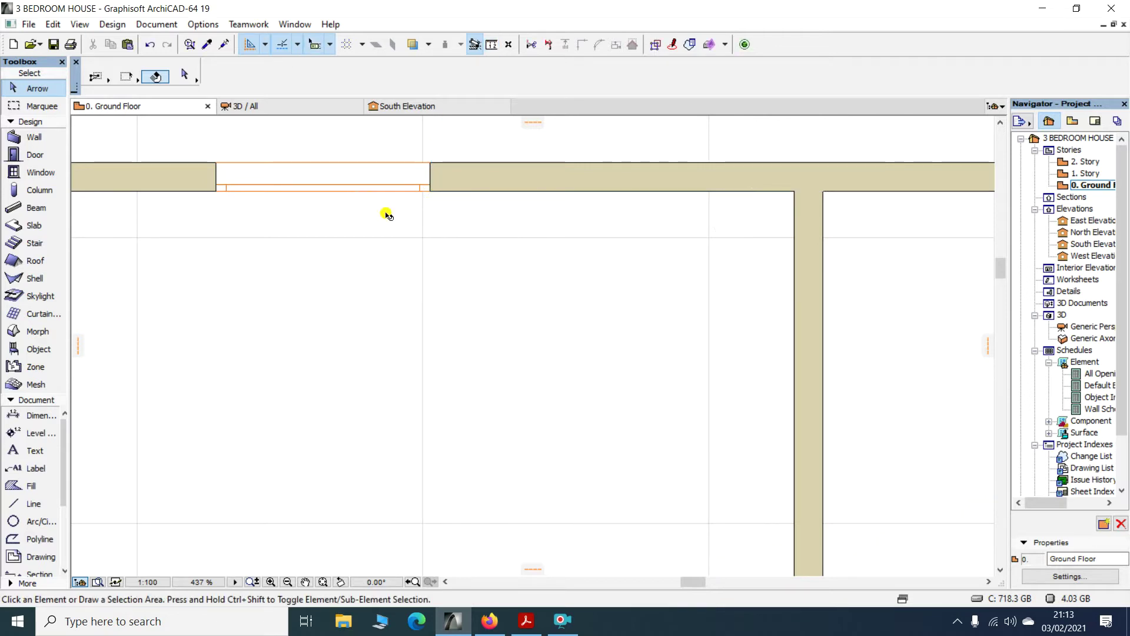
scroll(383, 216, down, 5)
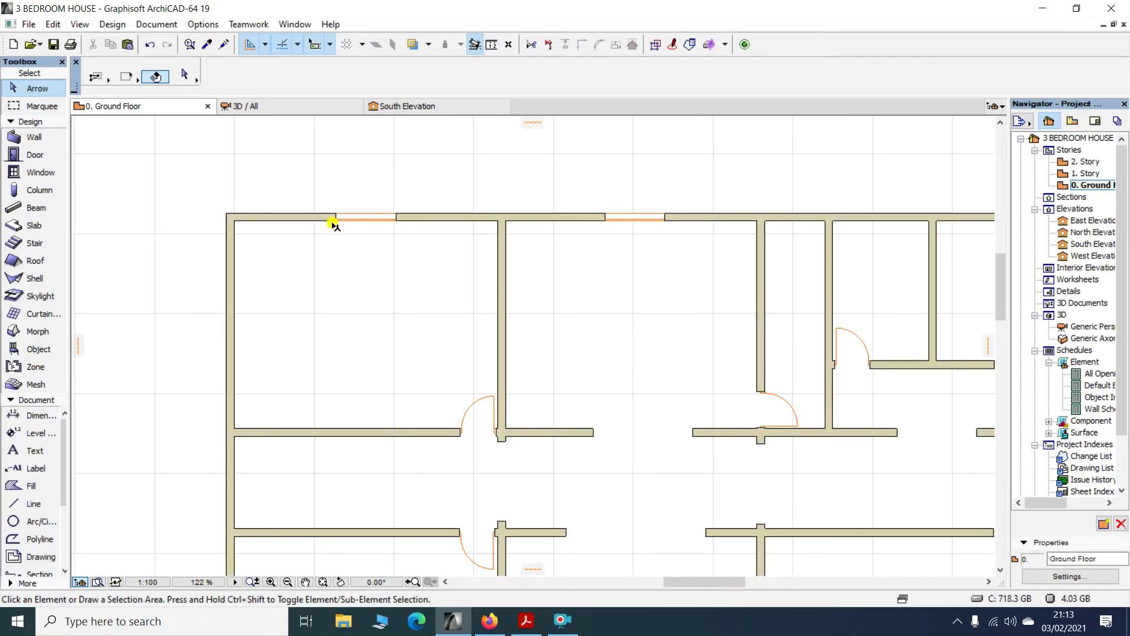
scroll(435, 218, down, 3)
scroll(465, 212, up, 5)
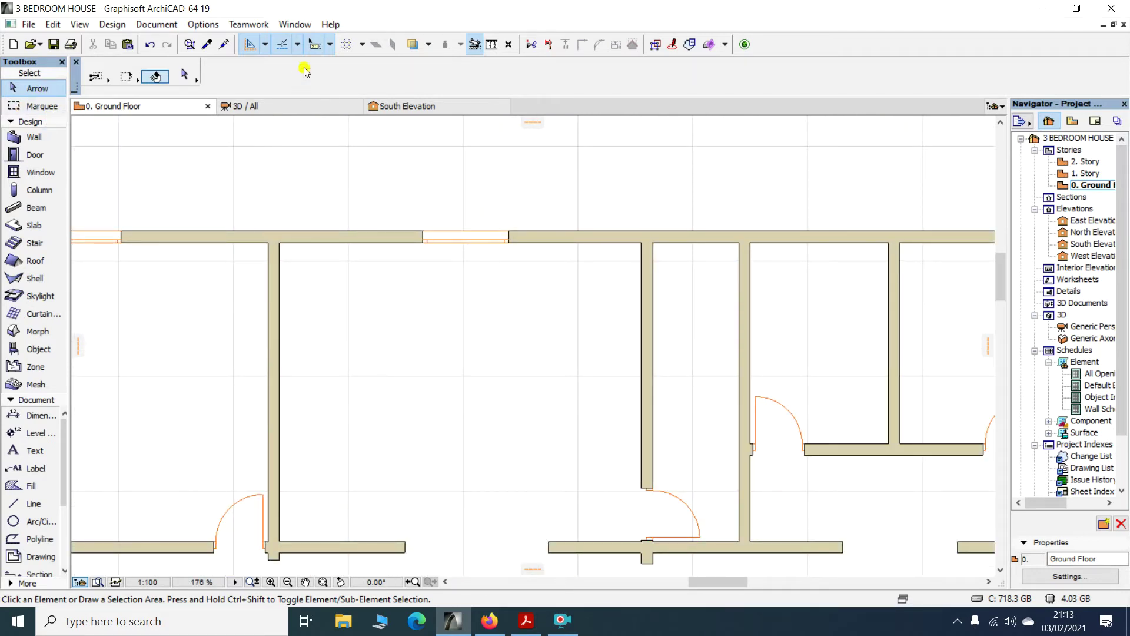
Measure the north-central room's inner width and the distance from its inner northwest corner to the near edge of its north window
click(483, 50)
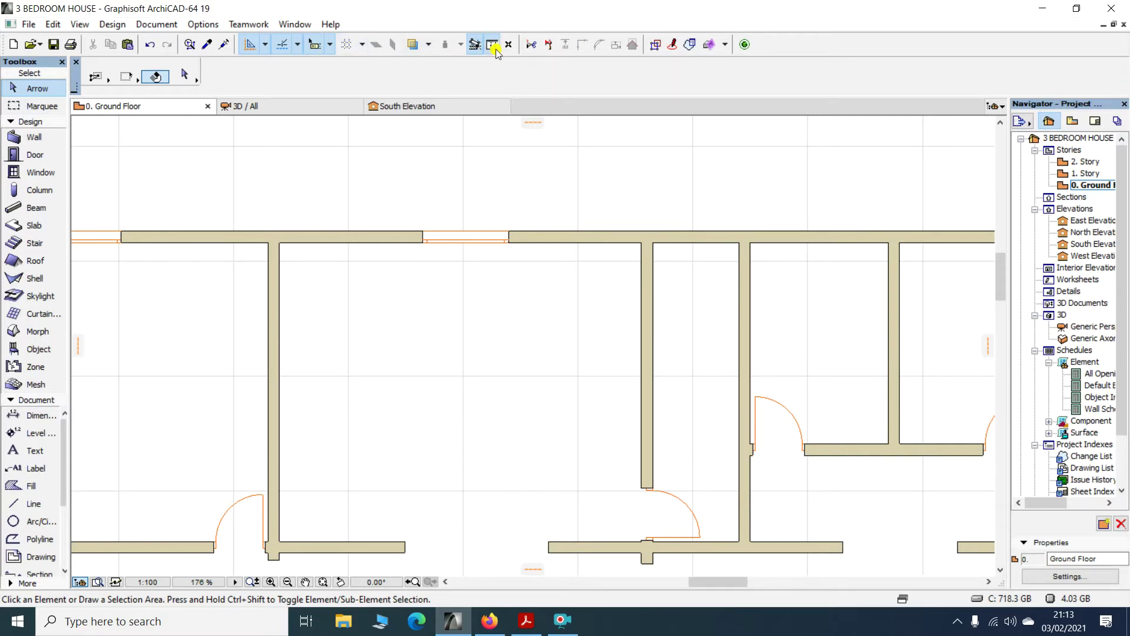
click(280, 242)
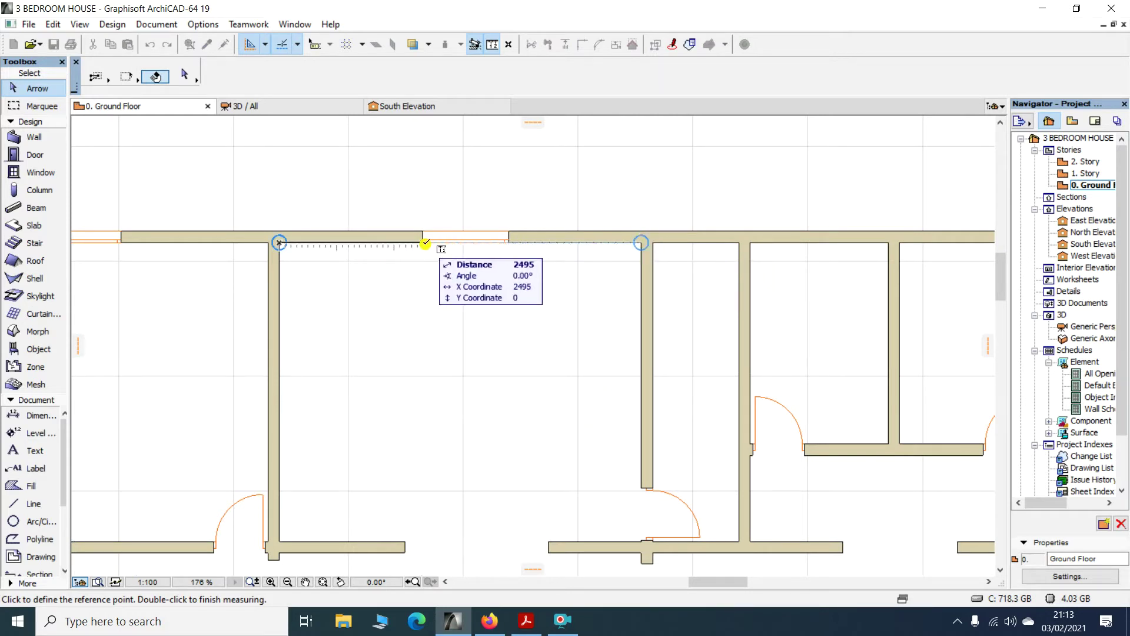
scroll(426, 243, up, 3)
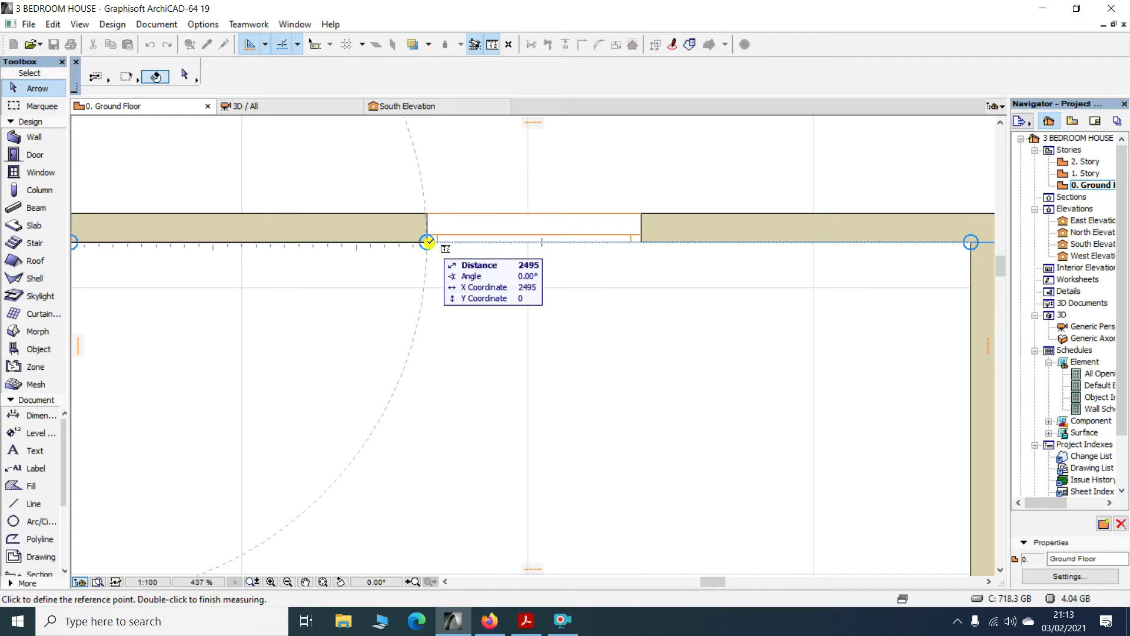
key(Escape)
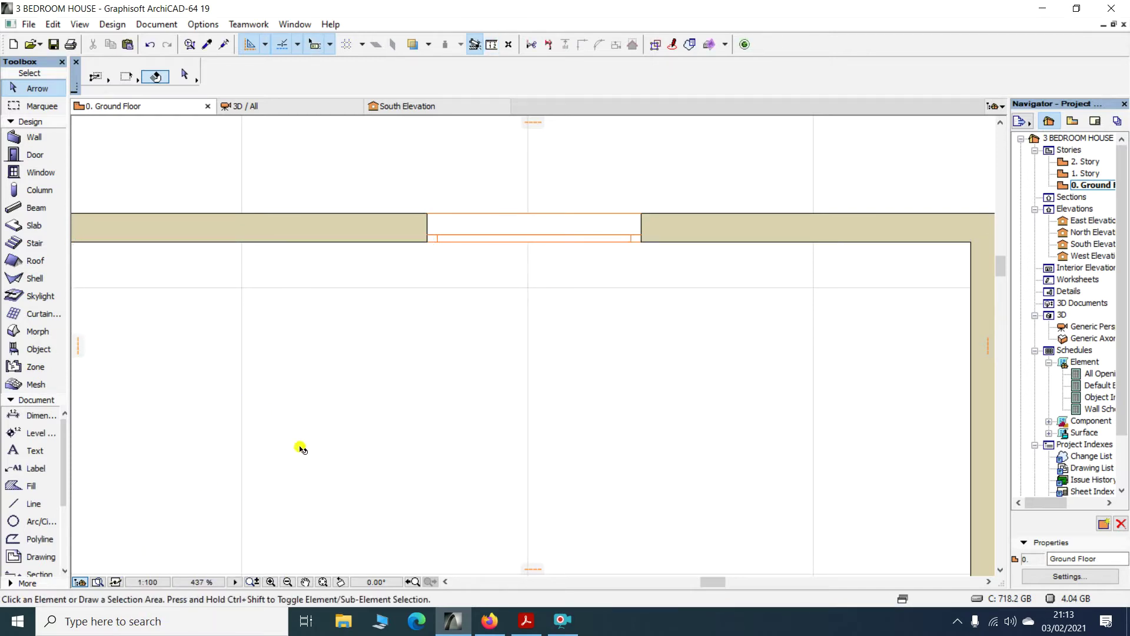
scroll(341, 402, down, 5)
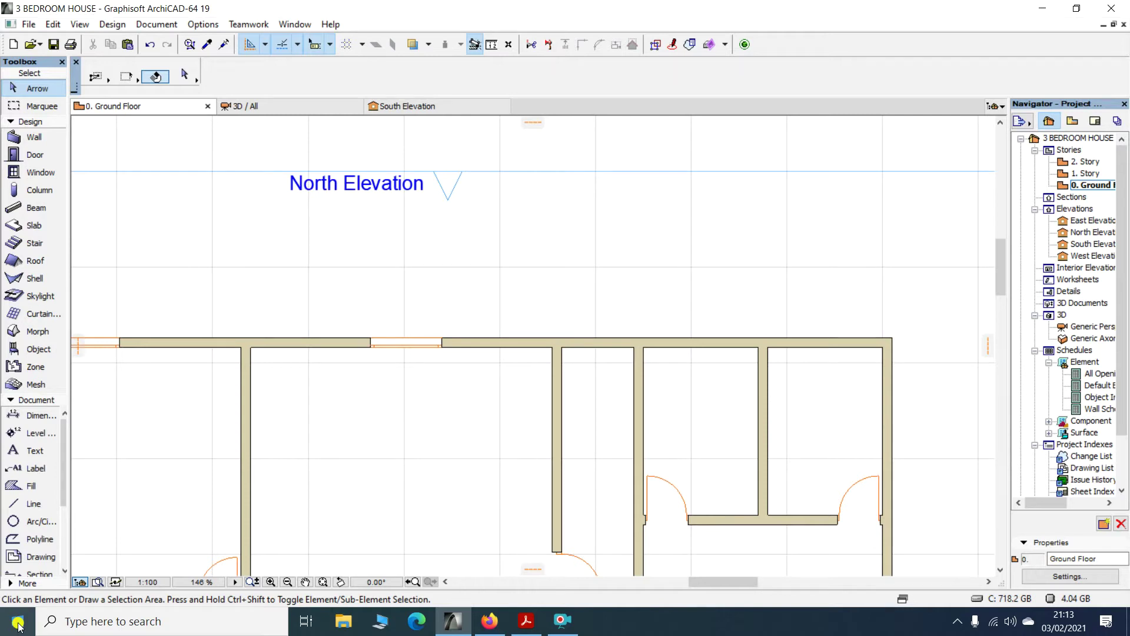
Search for the Windows Calculator and open it
click(65, 624)
text(c)
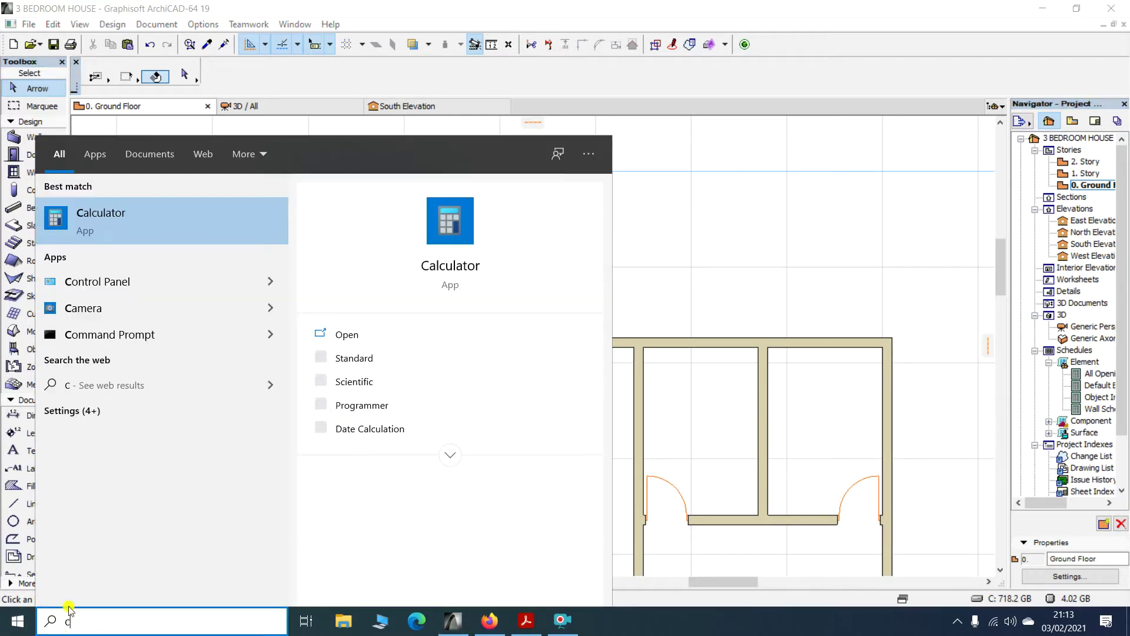
click(163, 244)
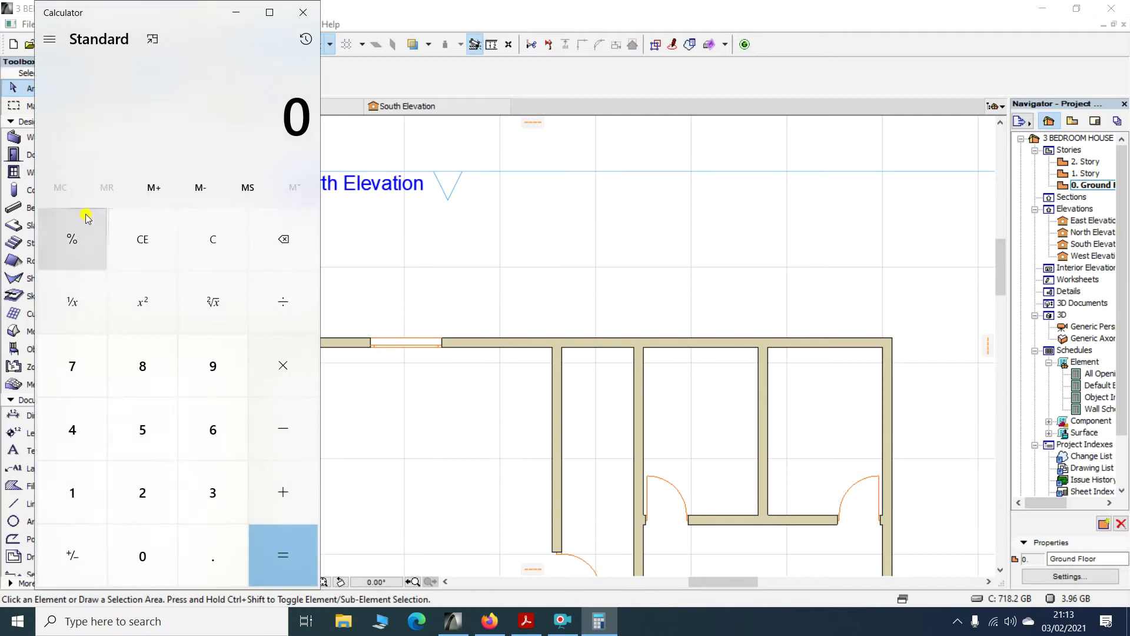
click(215, 430)
double_click(223, 497)
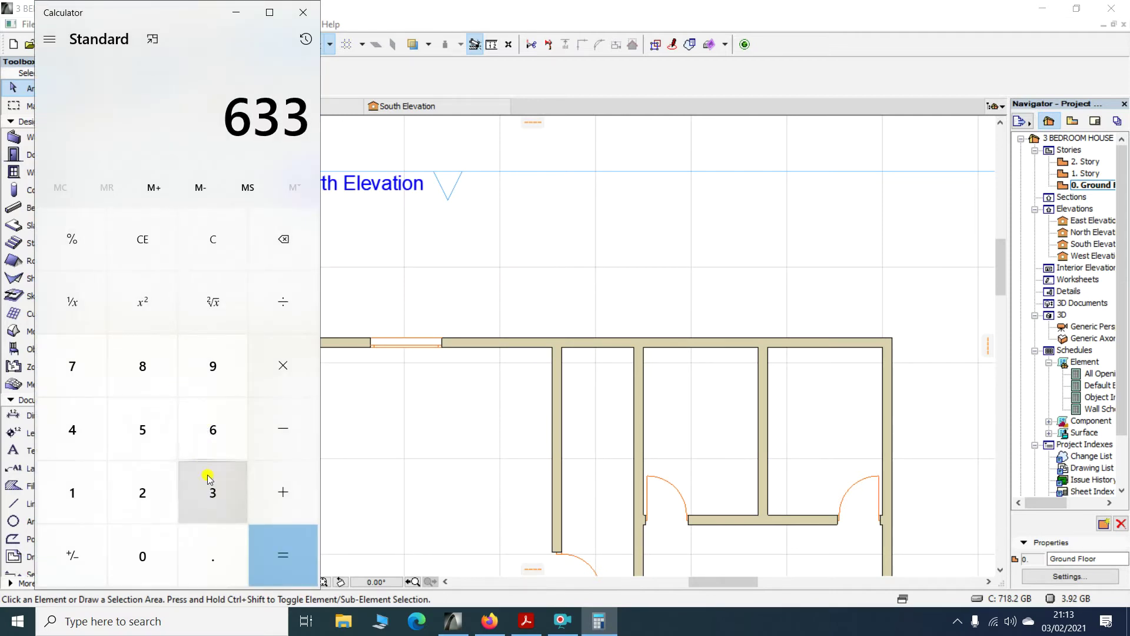
click(297, 412)
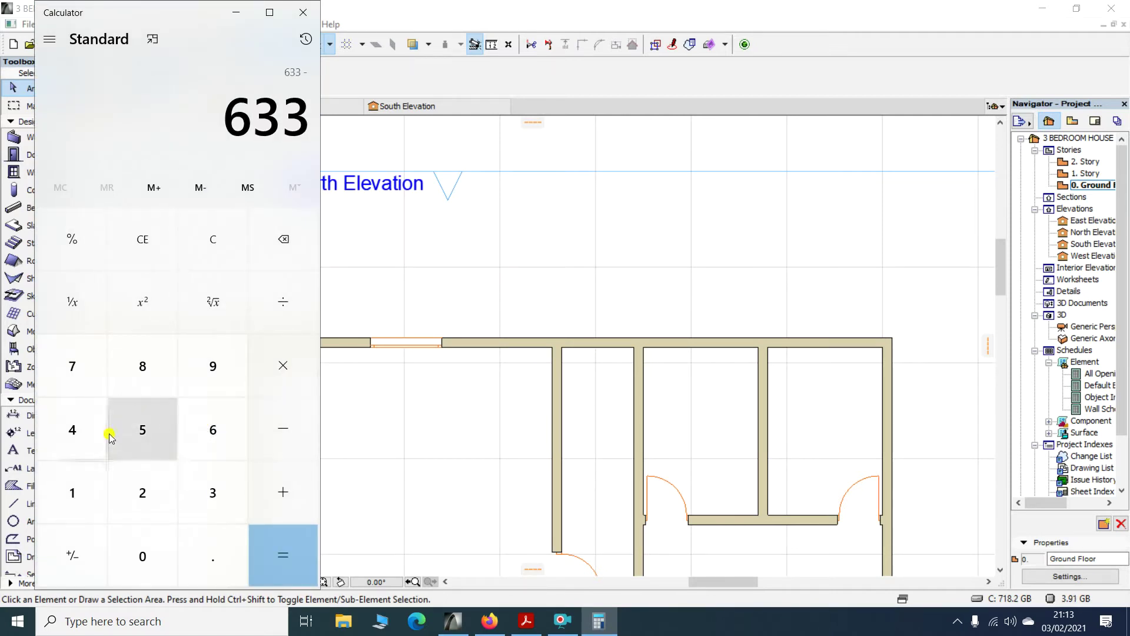
click(75, 492)
click(145, 432)
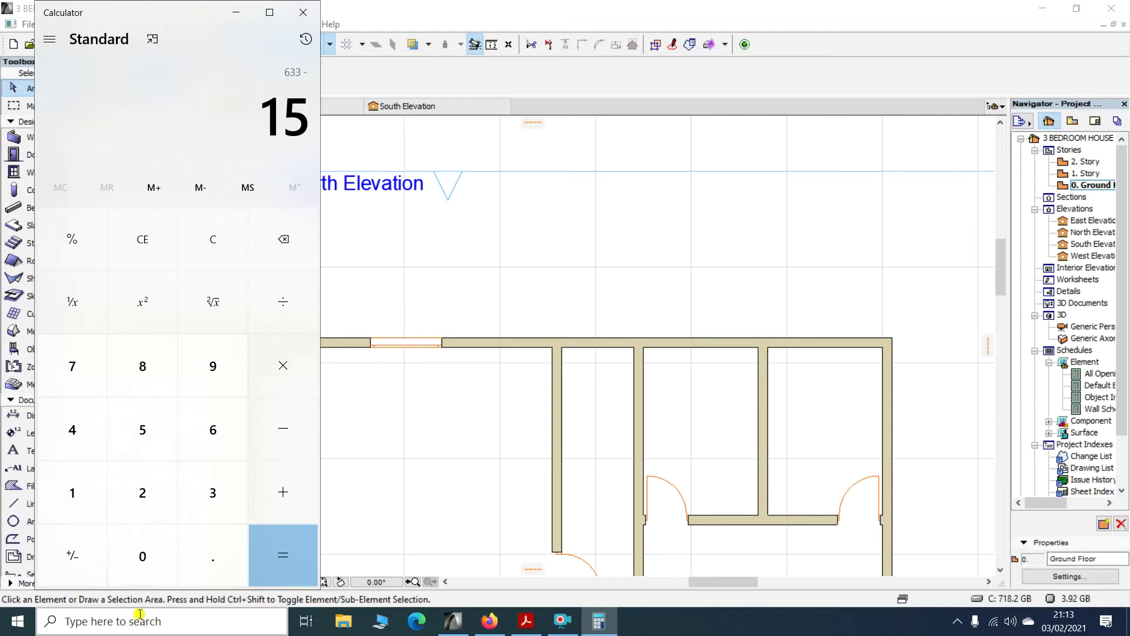
double_click(142, 555)
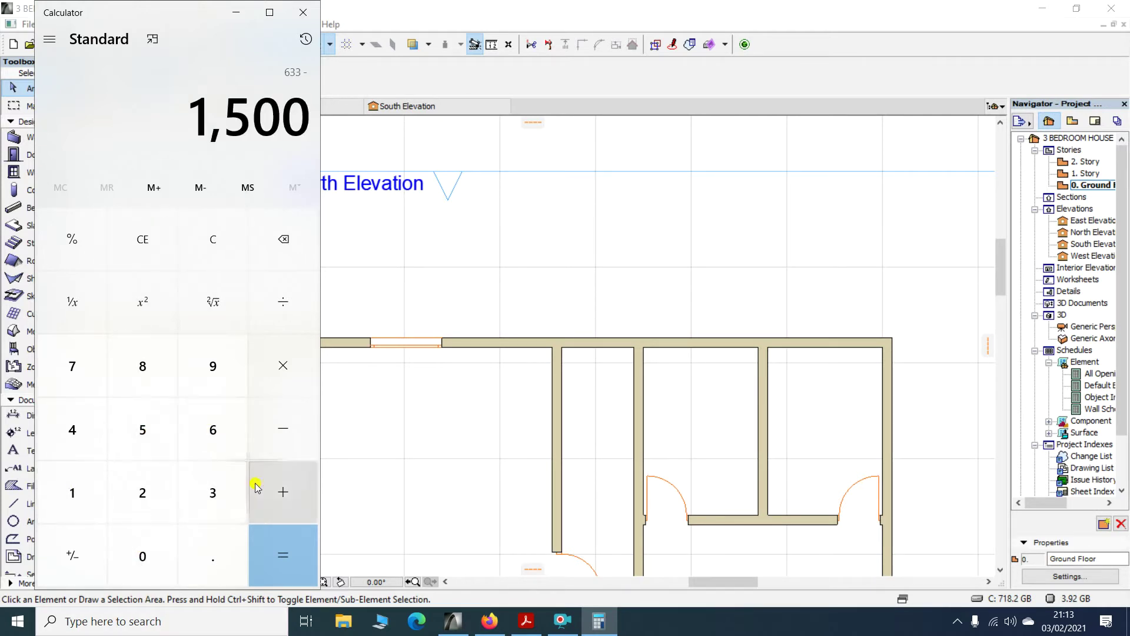
click(270, 550)
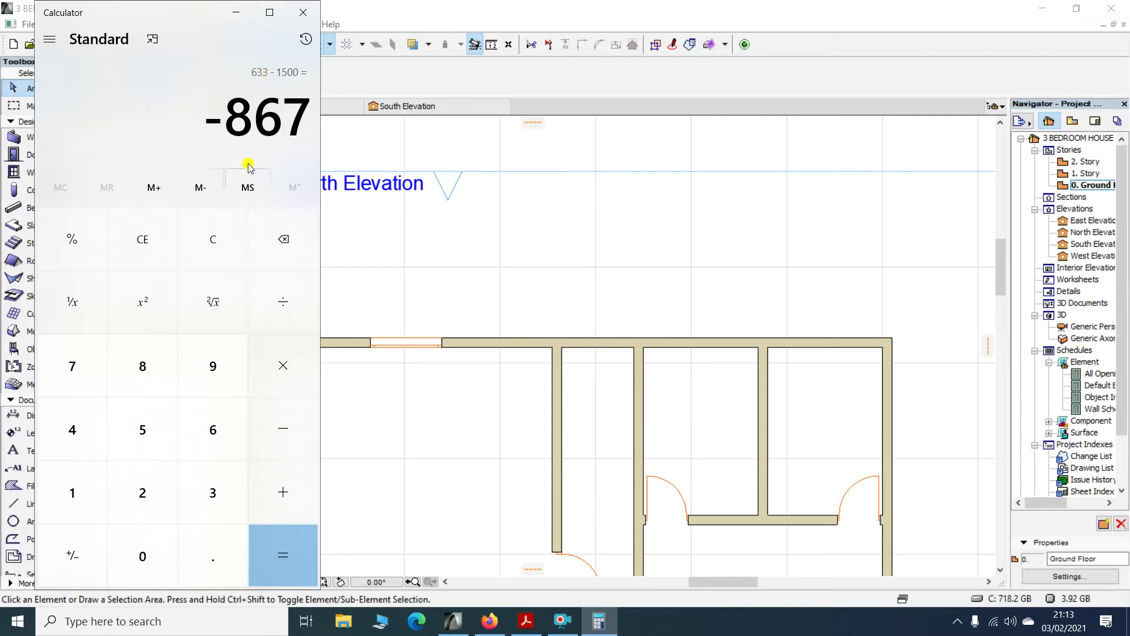
click(147, 250)
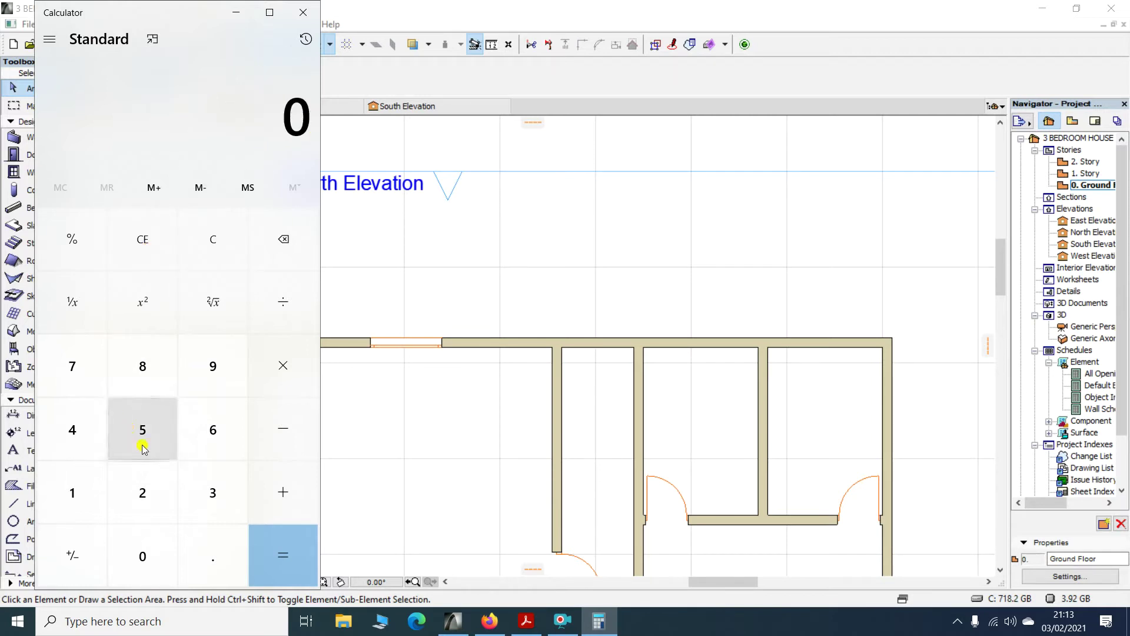
Subtract the 1500 window width from the north-central room's 6300 inner width
click(212, 425)
click(202, 469)
click(151, 560)
click(151, 560)
click(268, 485)
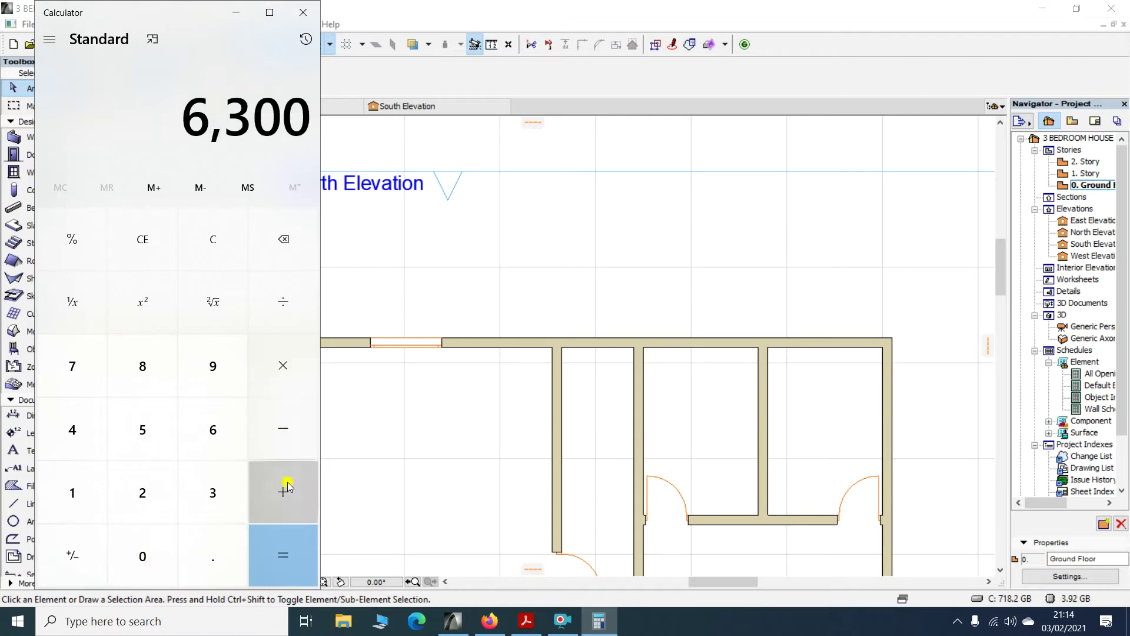
click(274, 439)
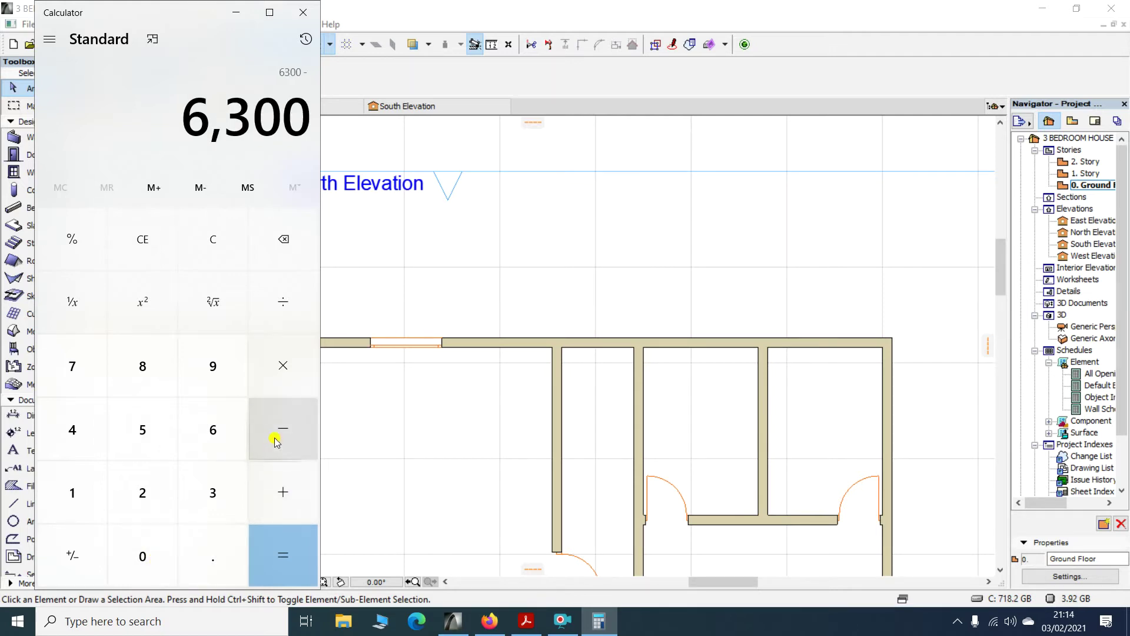
click(98, 498)
click(159, 429)
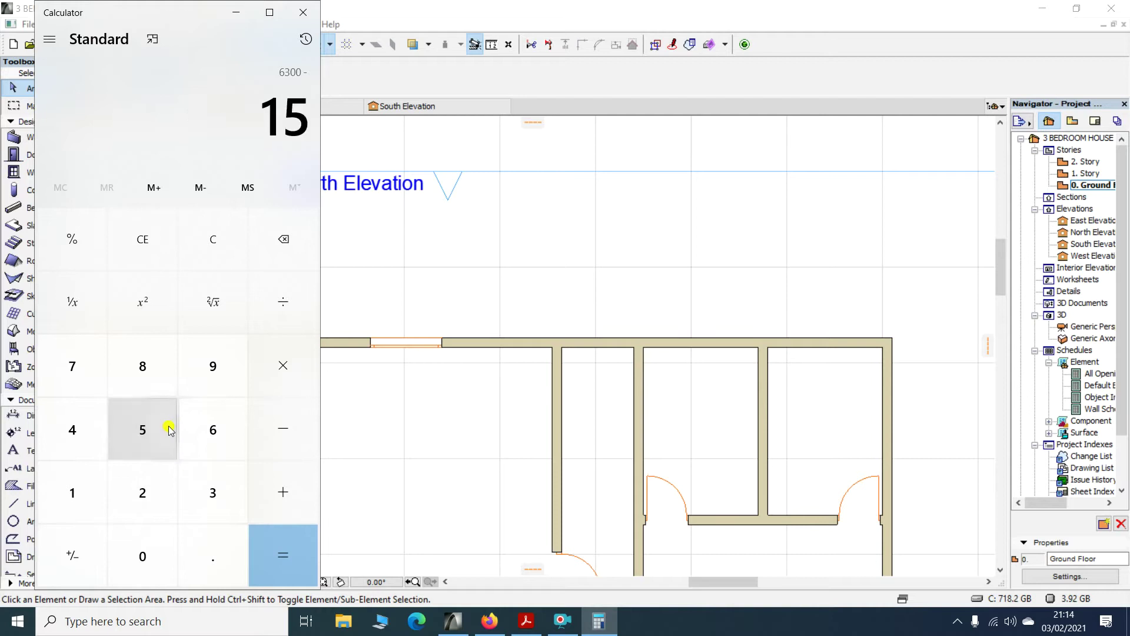
click(143, 550)
click(144, 550)
click(271, 540)
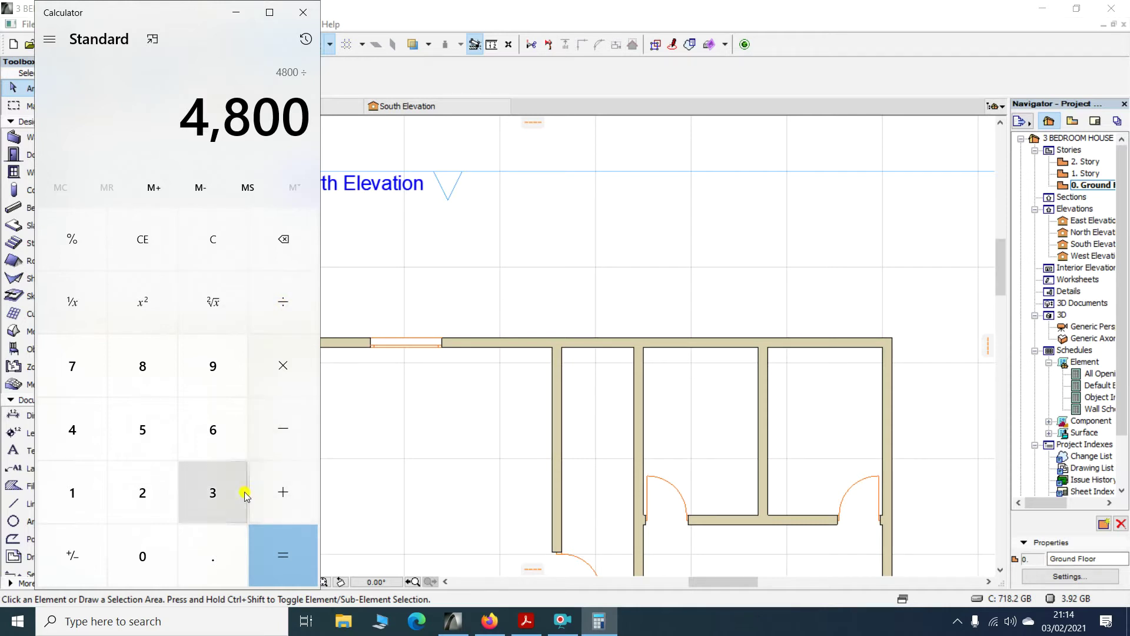
Divide the remaining wall length by 2 to get the side distance, and close the calculator
click(149, 496)
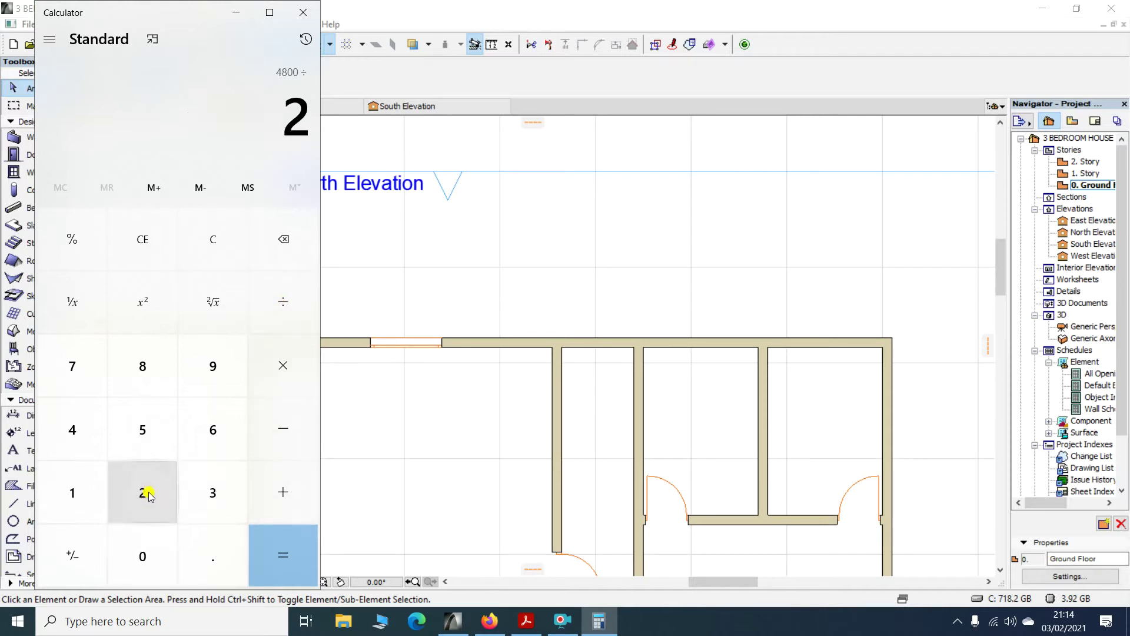
click(268, 558)
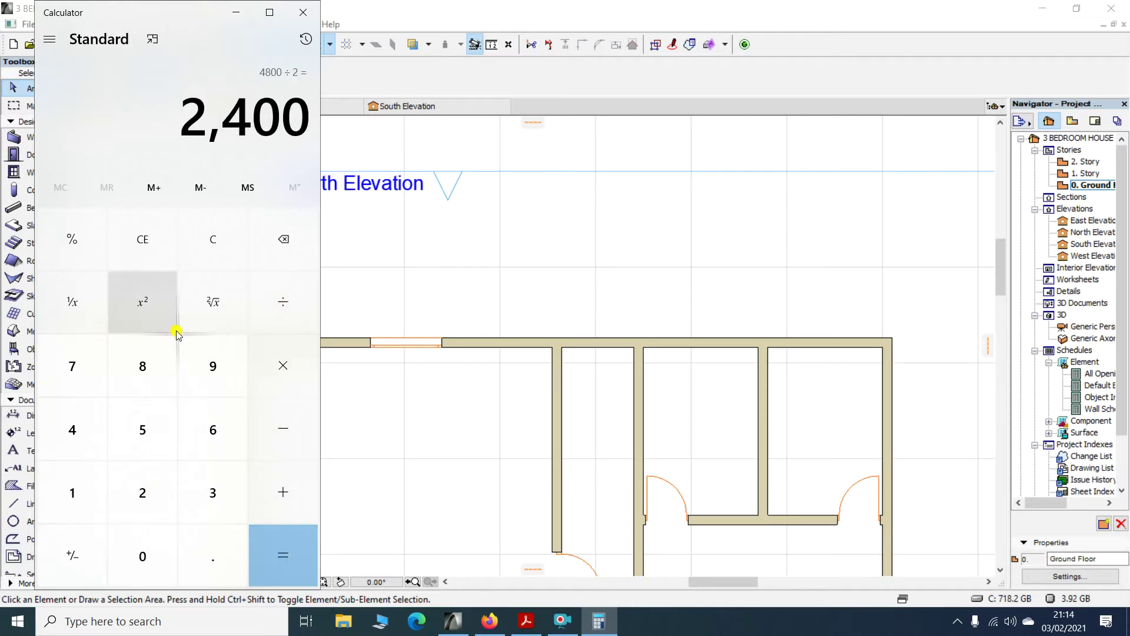
click(298, 8)
Measure again from the north-central room's inner northwest corner to the west edge of its north window
click(486, 46)
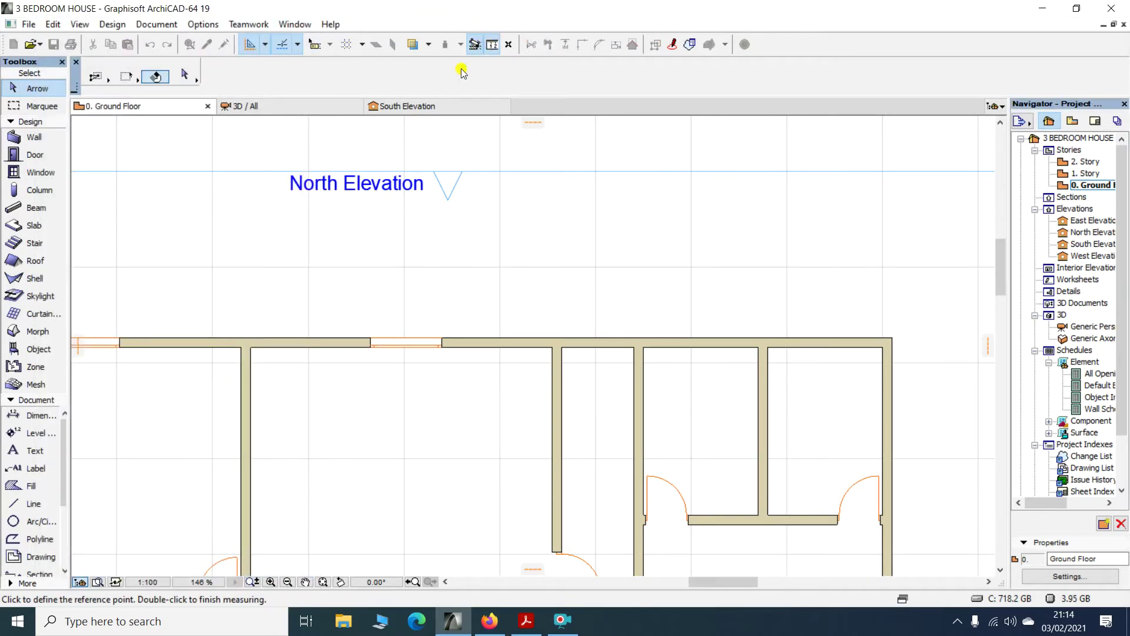
scroll(230, 430, up, 2)
click(256, 309)
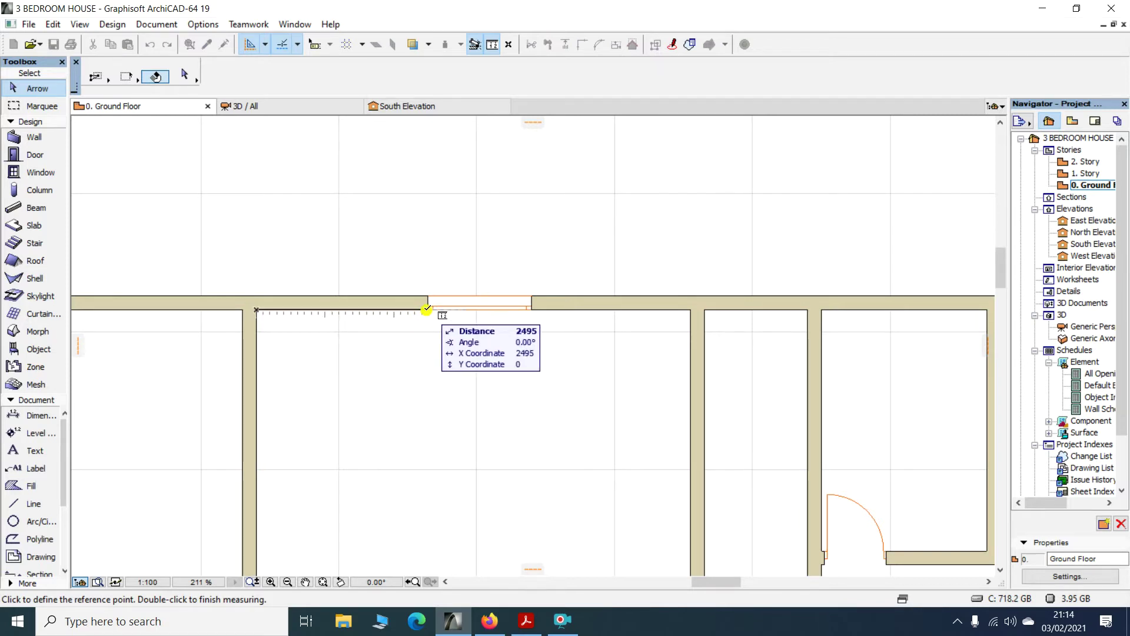
scroll(428, 308, up, 5)
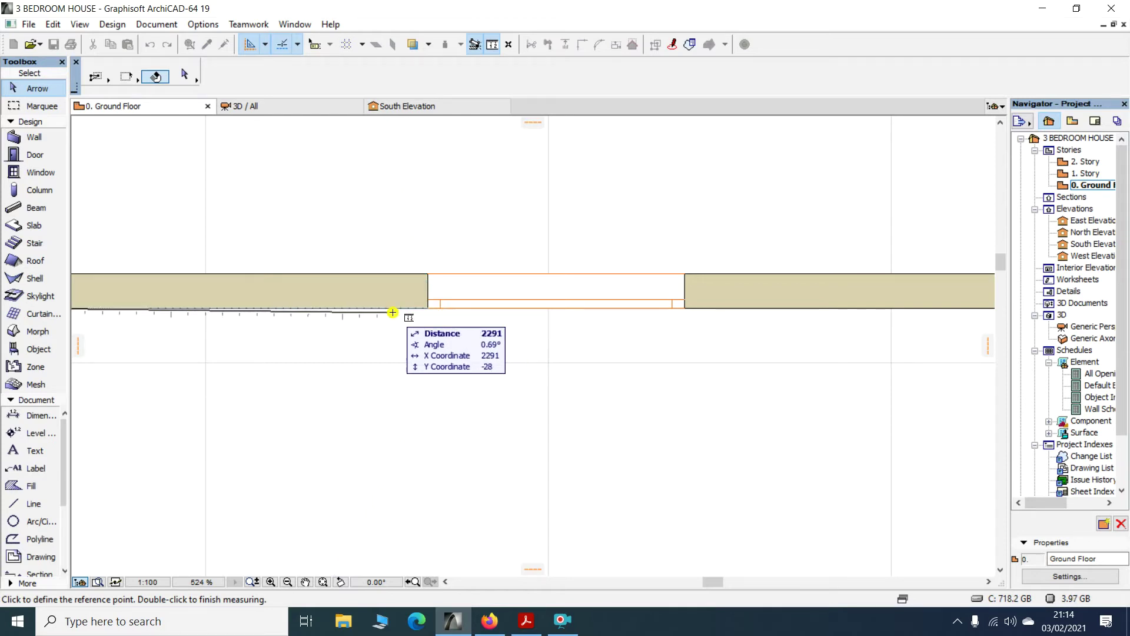
key(Escape)
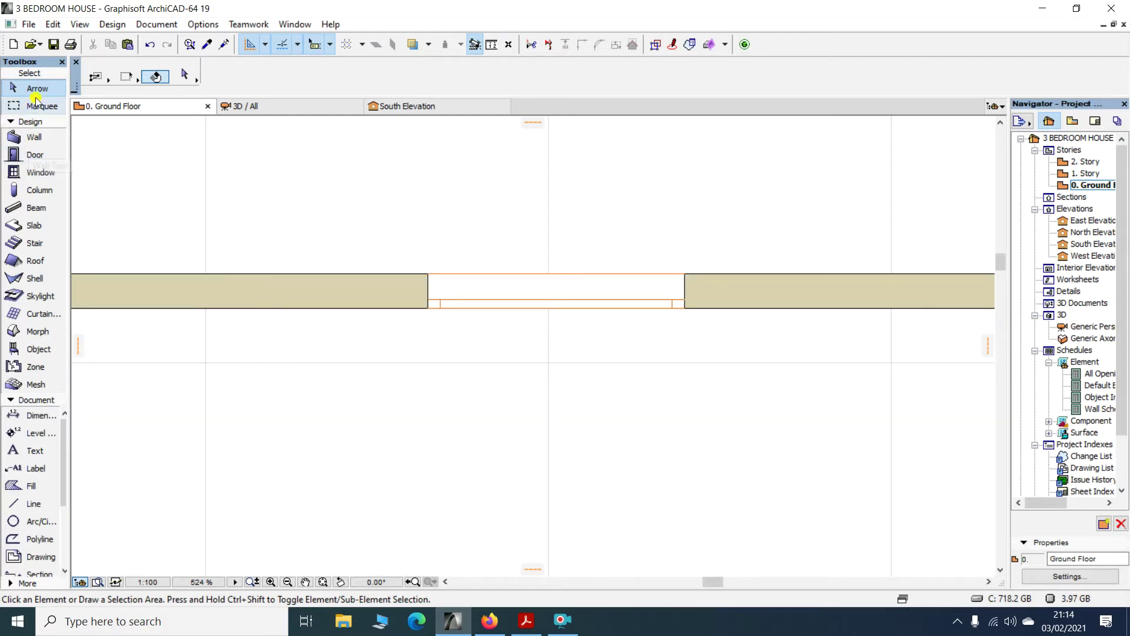
Move the north-central room's north window 95 westward along the wall and deselect it
click(569, 293)
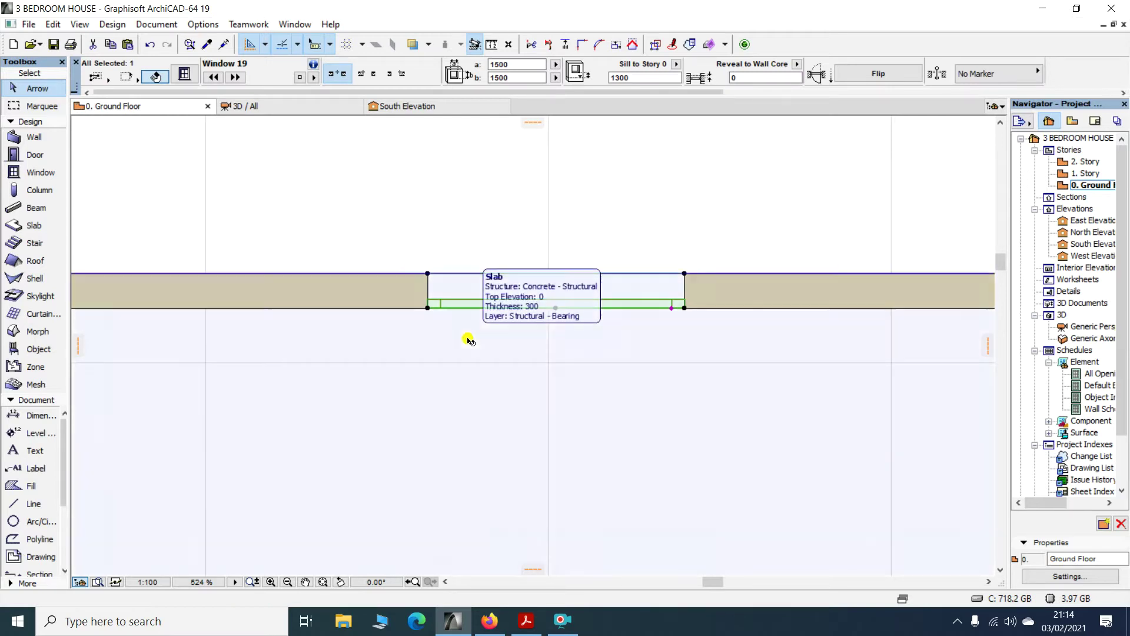
key(ctrl+d)
click(550, 292)
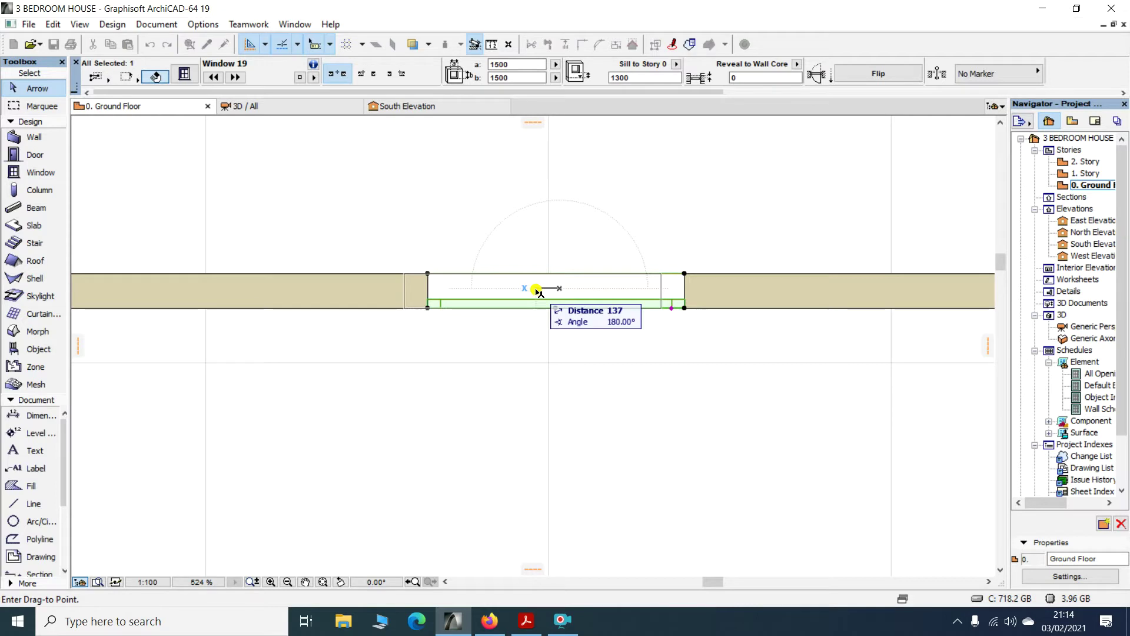
text(95)
key(Return)
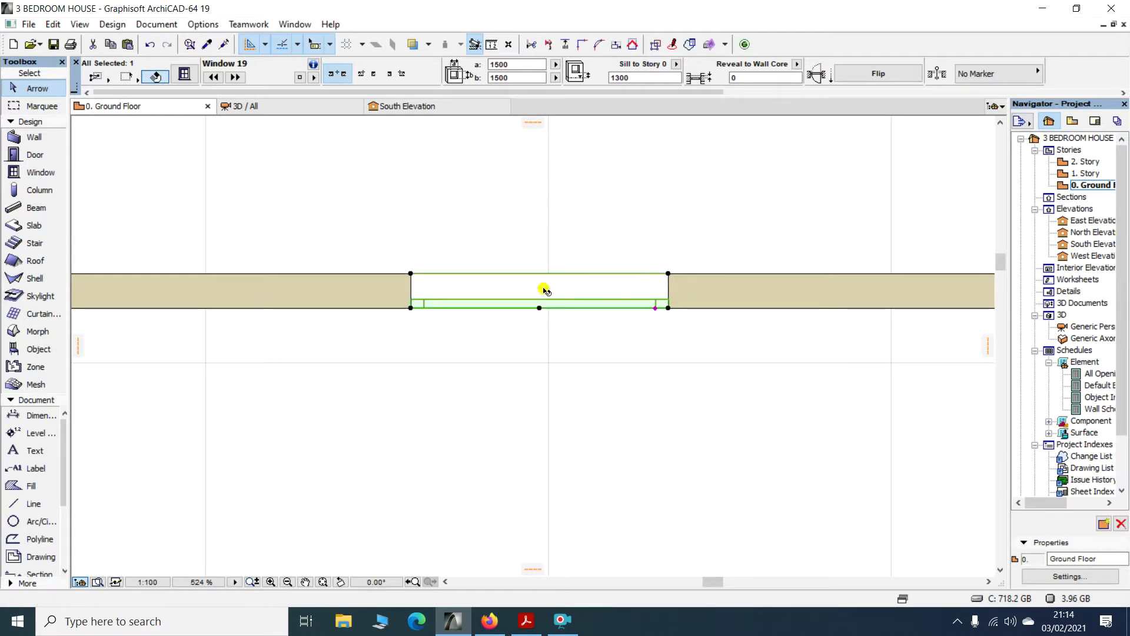
click(452, 189)
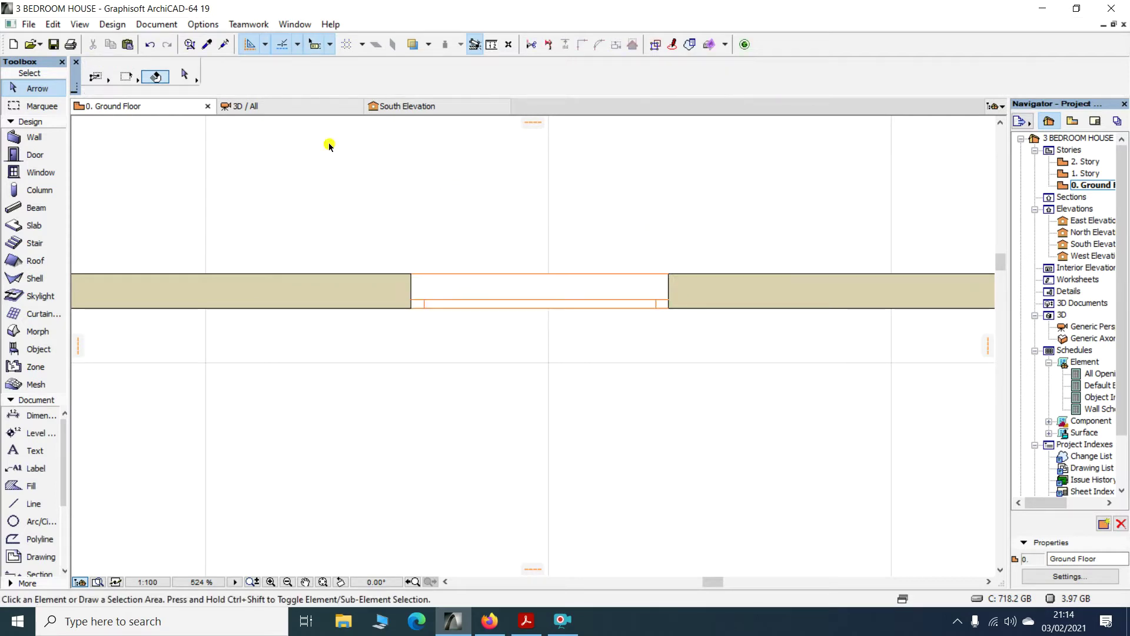
Measure along the south wall of the southeast room from its inner southwest corner towards the east wall
scroll(328, 163, down, 5)
scroll(350, 175, down, 2)
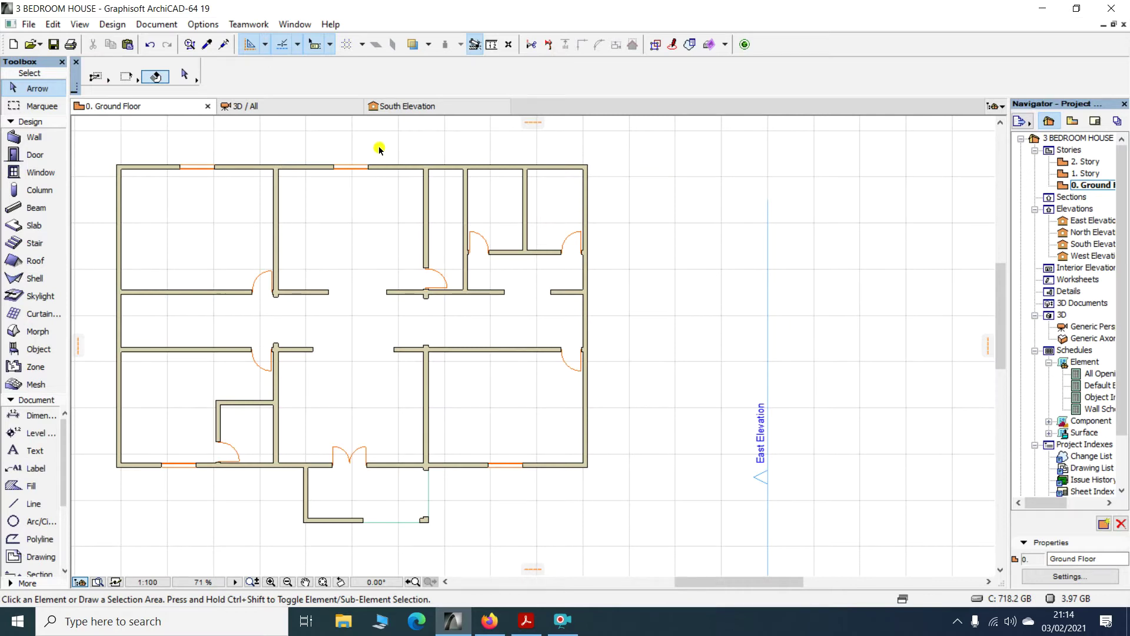
scroll(379, 151, up, 1)
scroll(399, 177, down, 2)
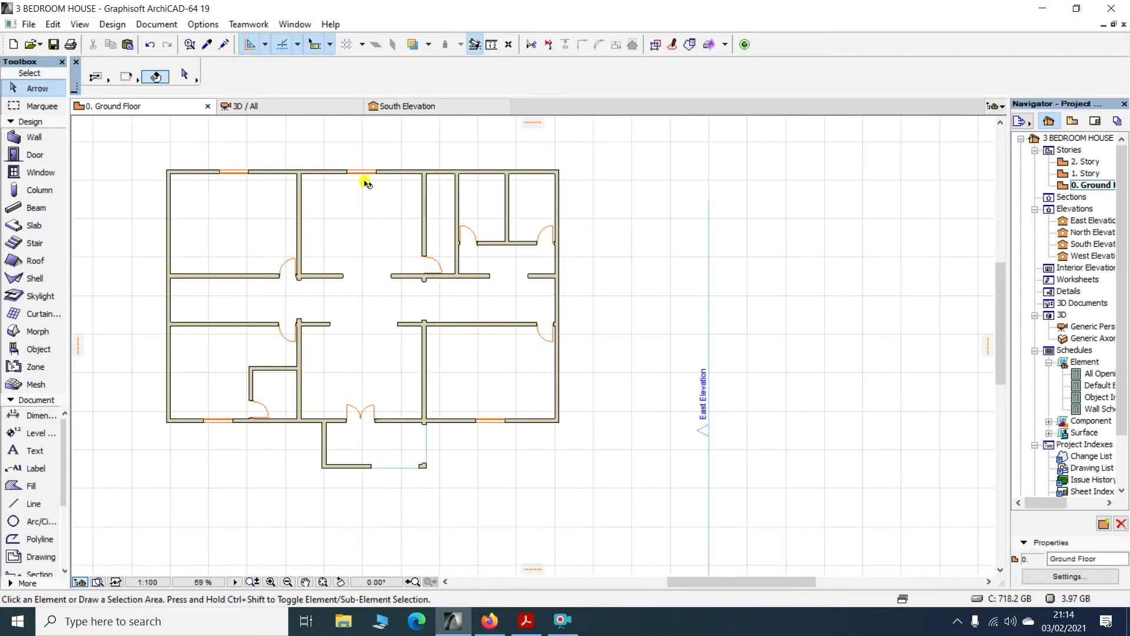
scroll(364, 181, up, 3)
scroll(366, 176, down, 4)
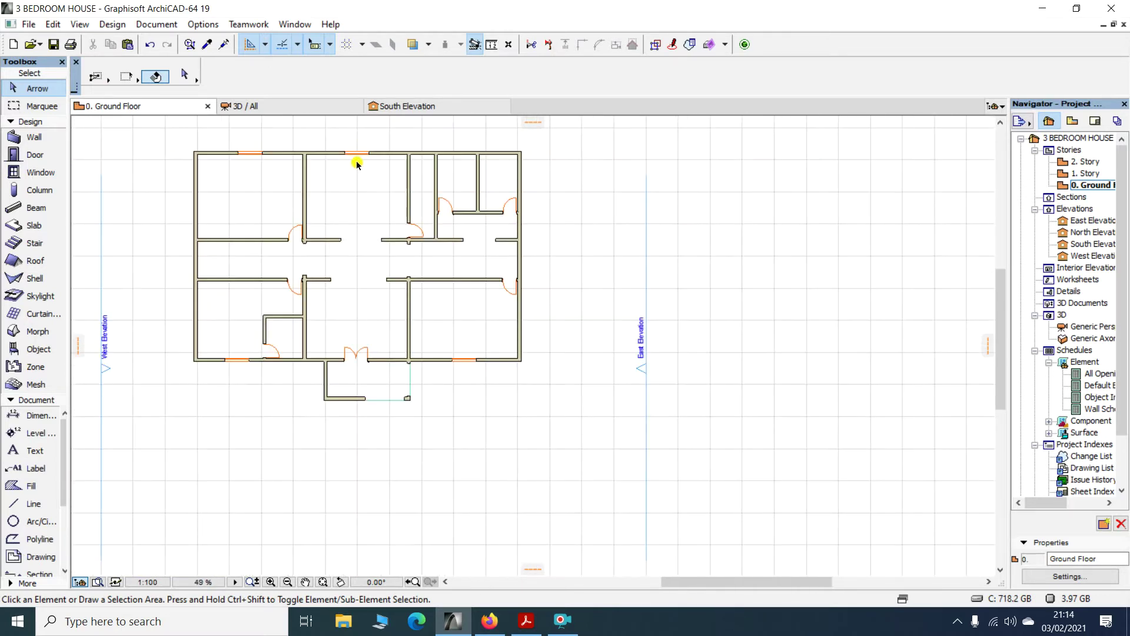
scroll(465, 374, up, 6)
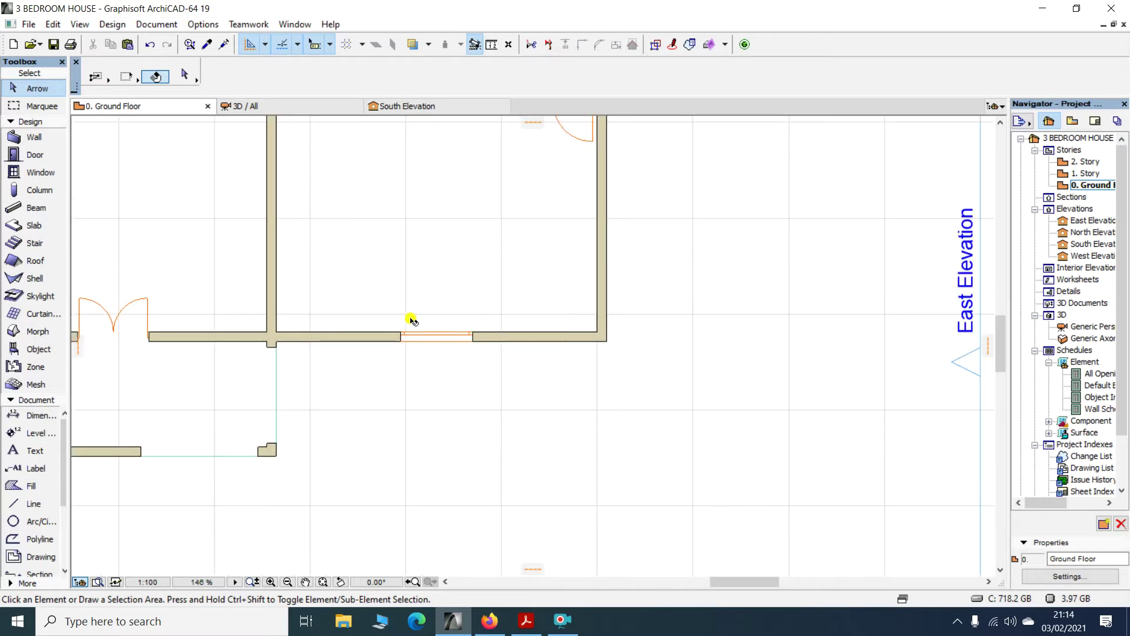
scroll(461, 288, up, 2)
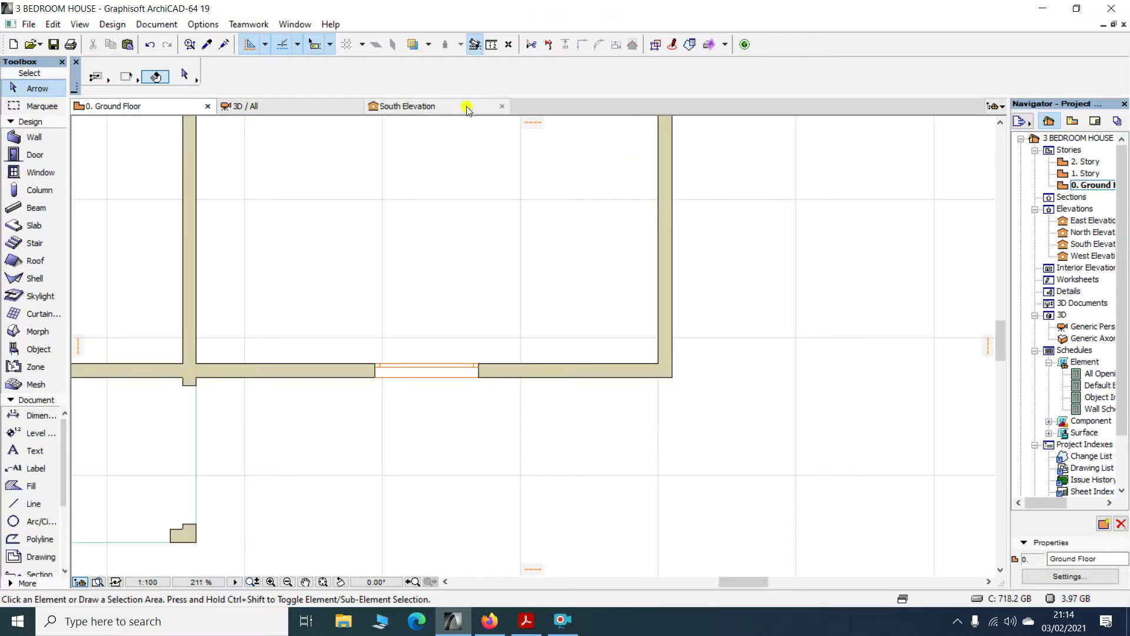
click(489, 48)
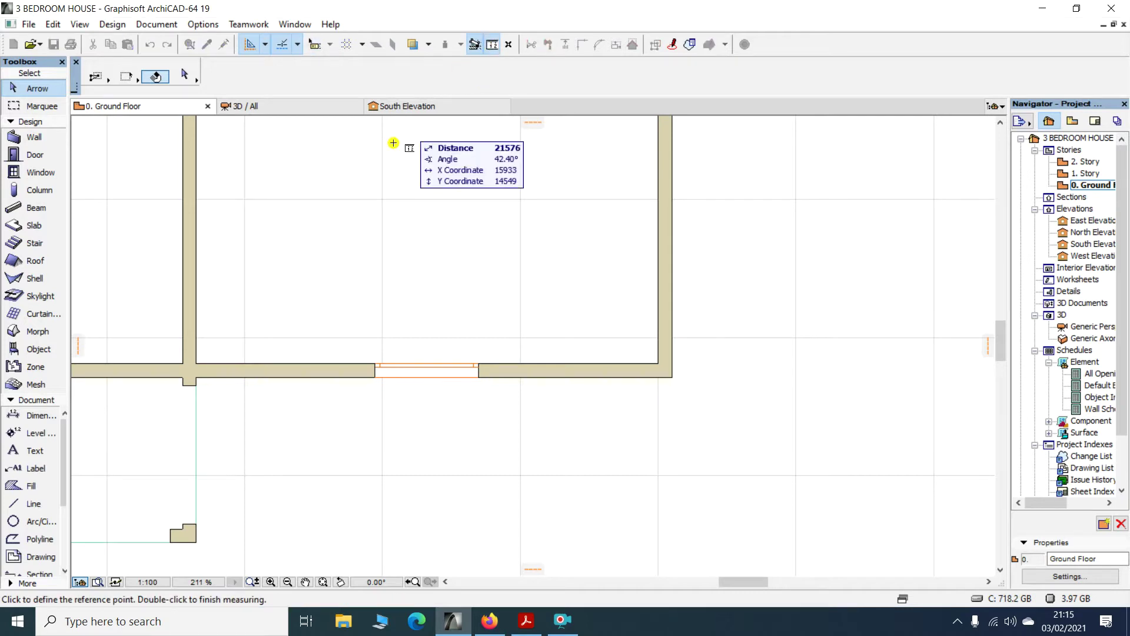
click(198, 361)
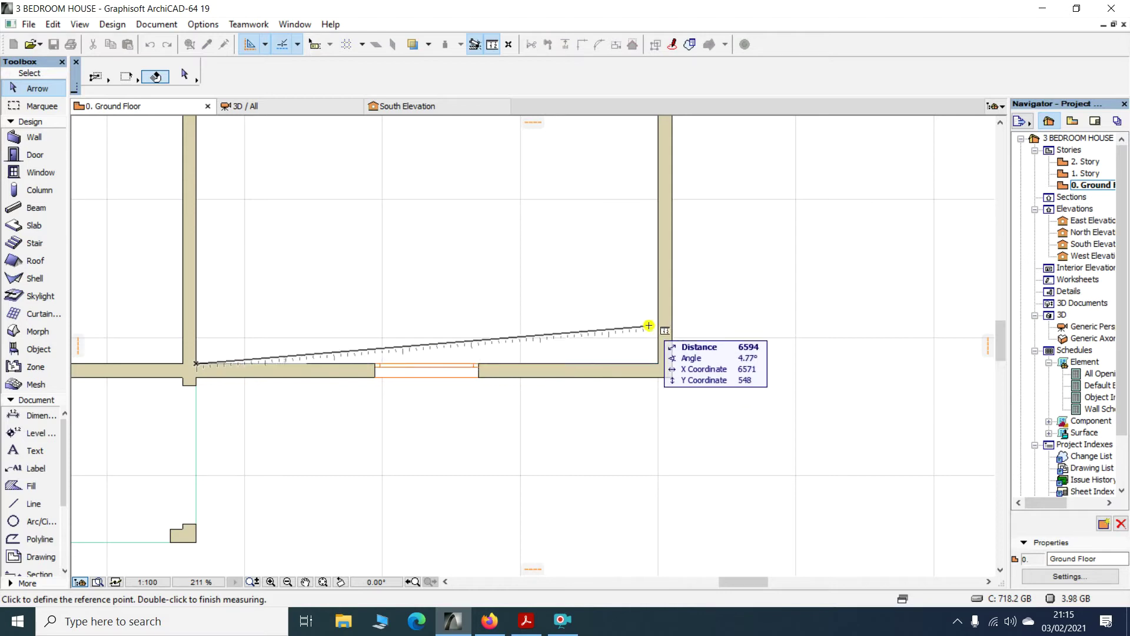
key(Escape)
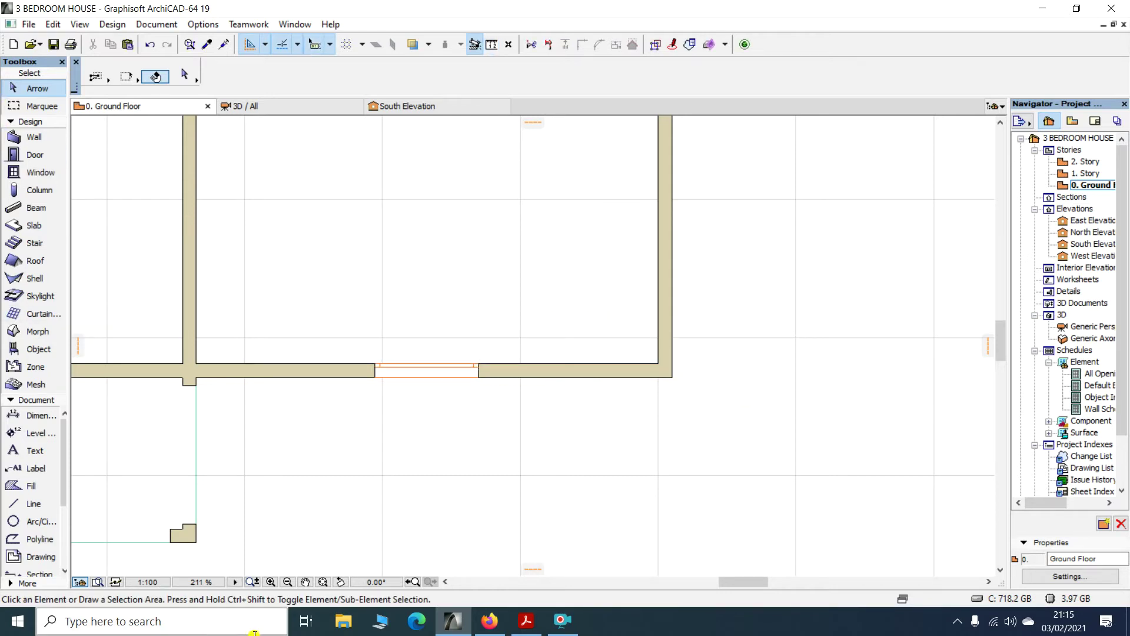
Switch to the Windows Calculator and subtract the 1500 window width from the southeast room's 6700 south wall length
click(143, 628)
text(c)
click(139, 222)
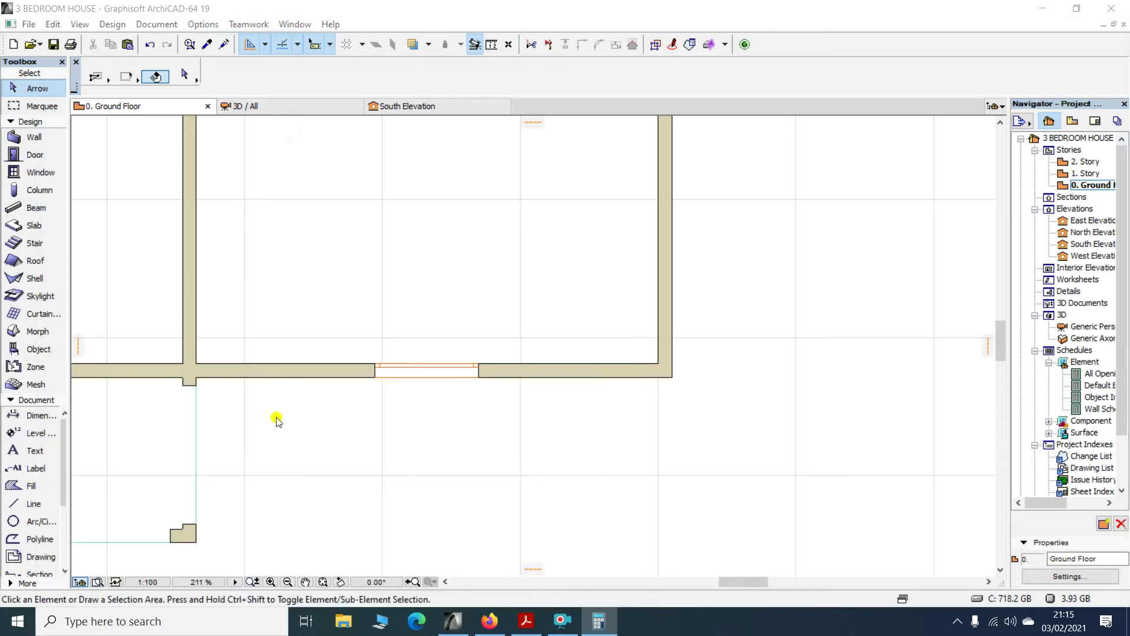
click(216, 419)
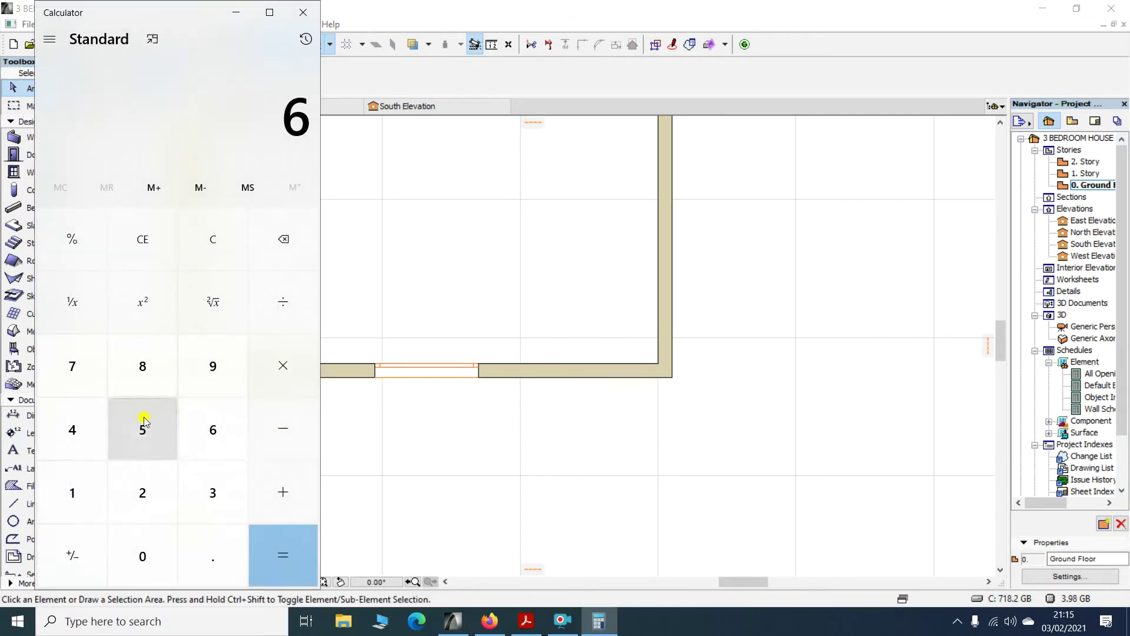
click(92, 386)
double_click(159, 543)
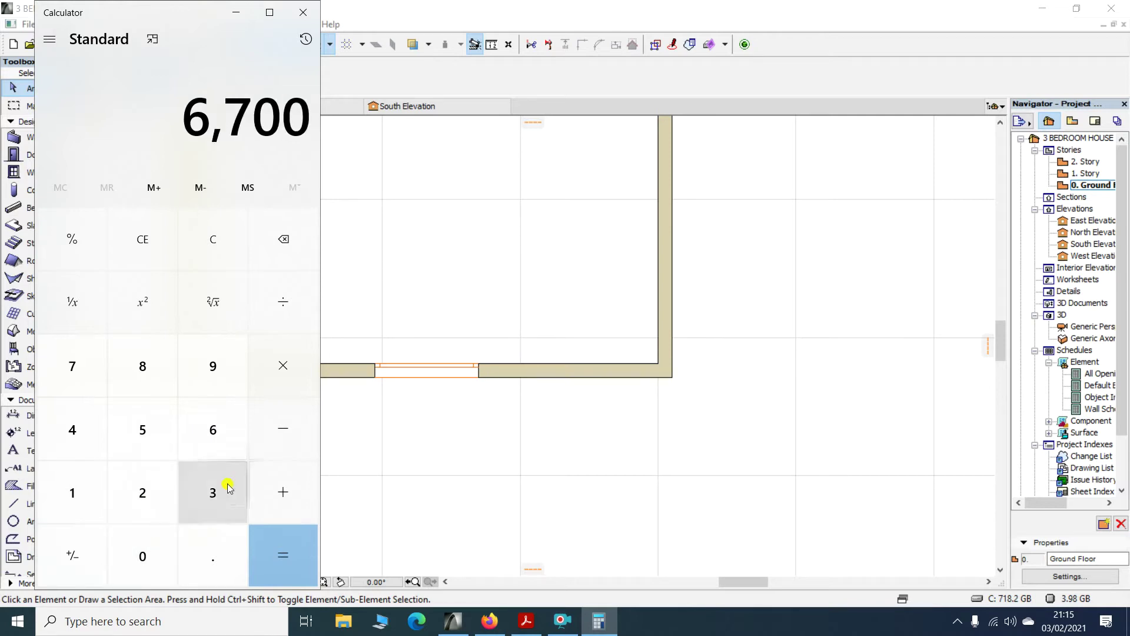
click(288, 453)
click(101, 490)
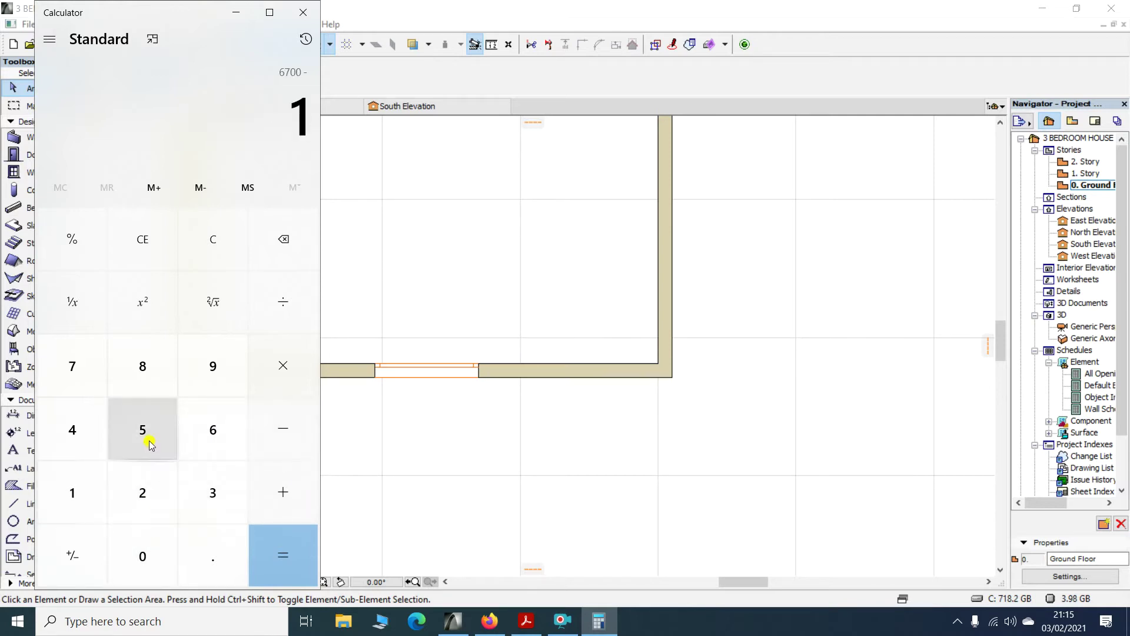
click(150, 440)
double_click(161, 579)
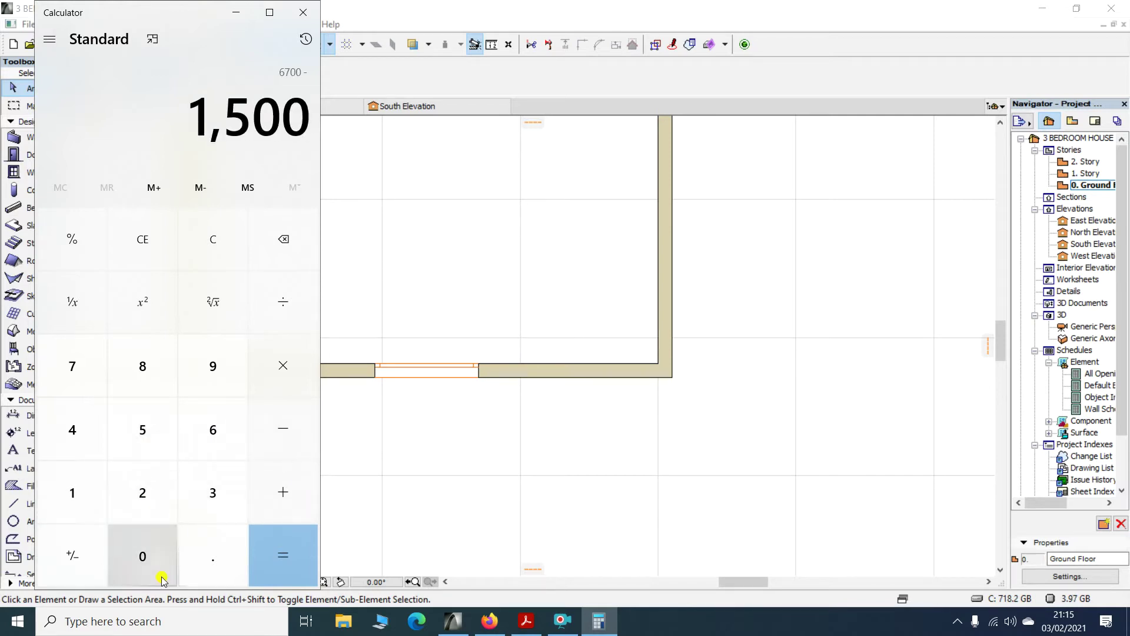
click(278, 573)
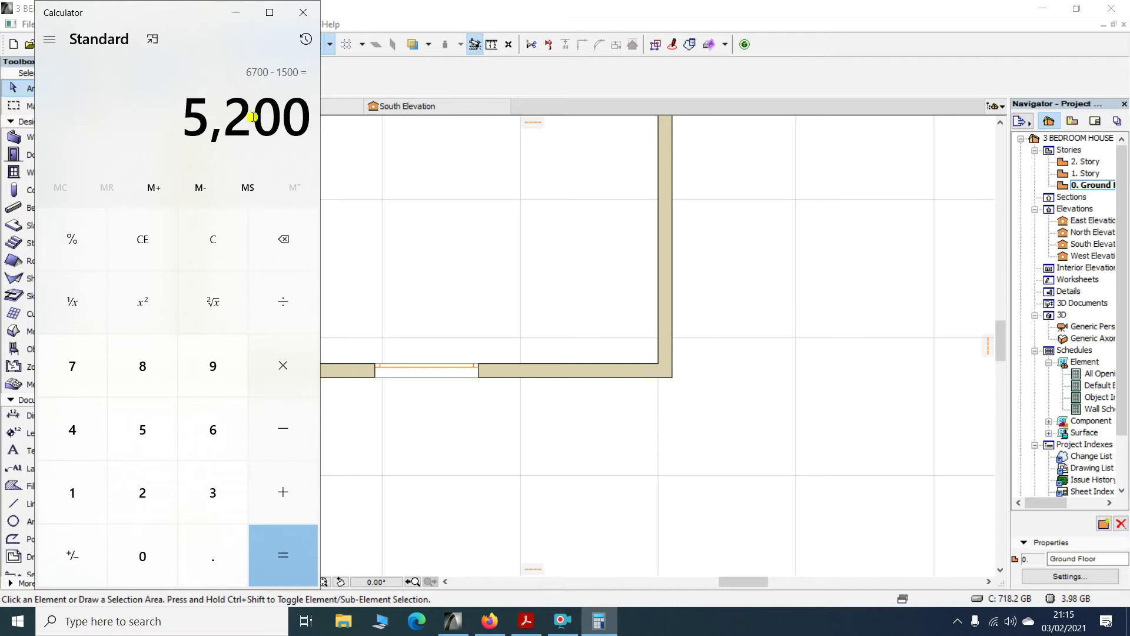
Divide the southeast room's remaining wall length by 2, and close the calculator
click(282, 298)
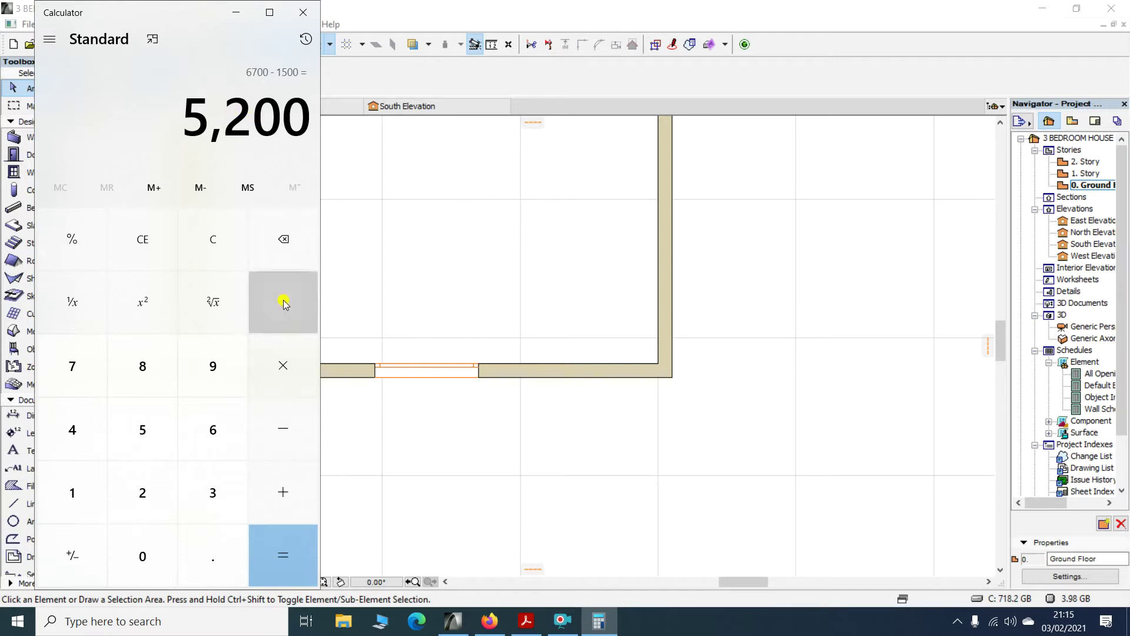
click(169, 473)
click(268, 562)
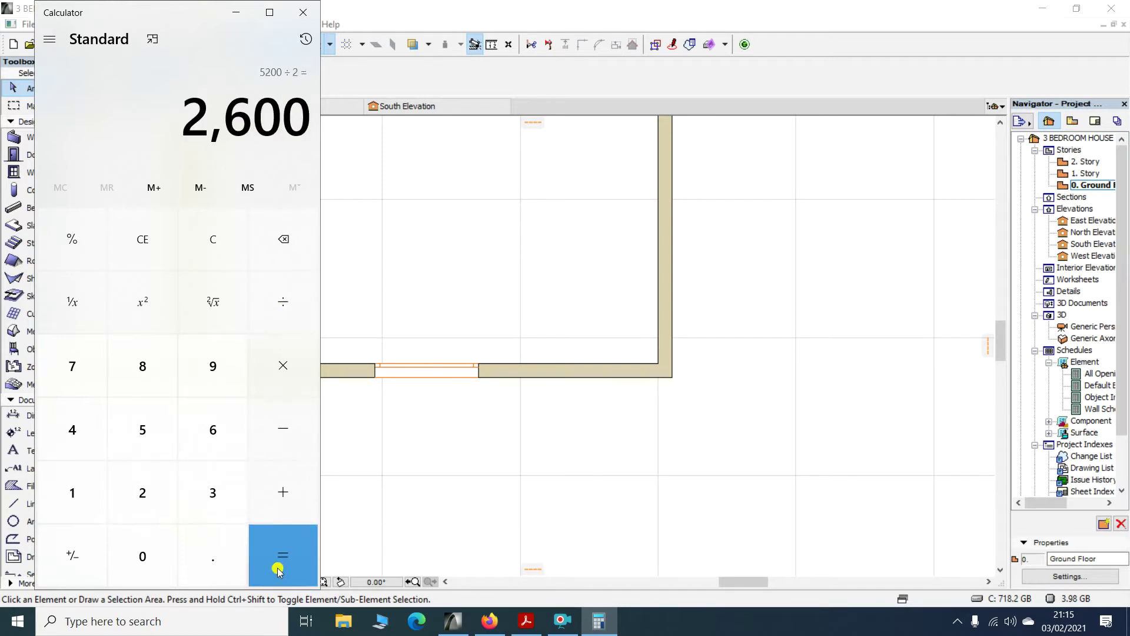
click(303, 11)
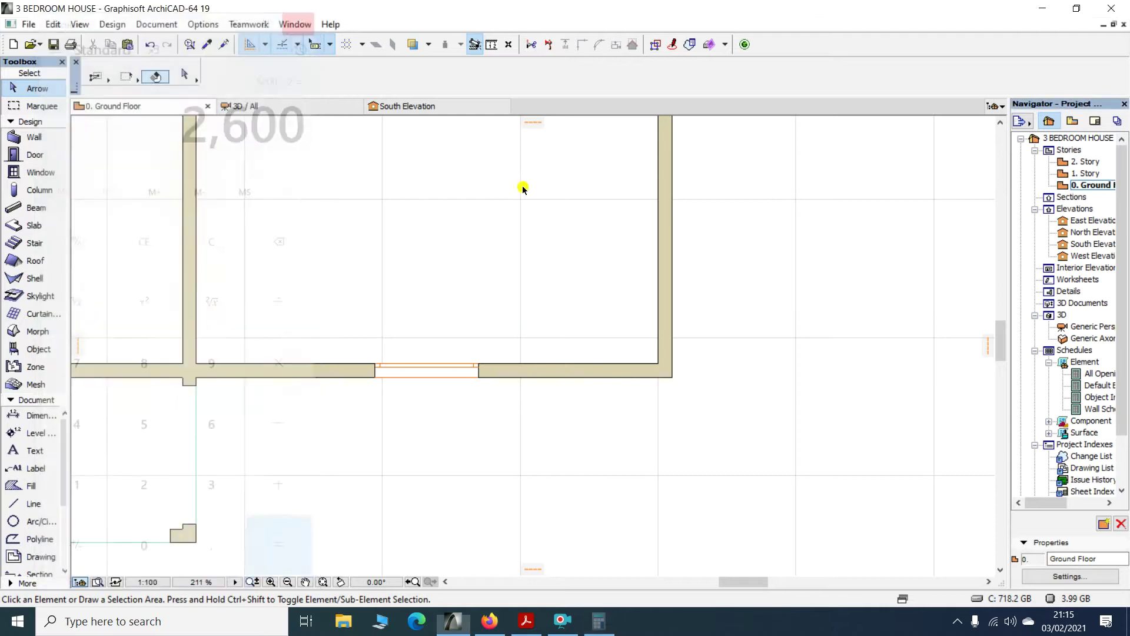
Measure from the southeast room's inner southeast corner to the east edge of its south window
scroll(626, 323, up, 2)
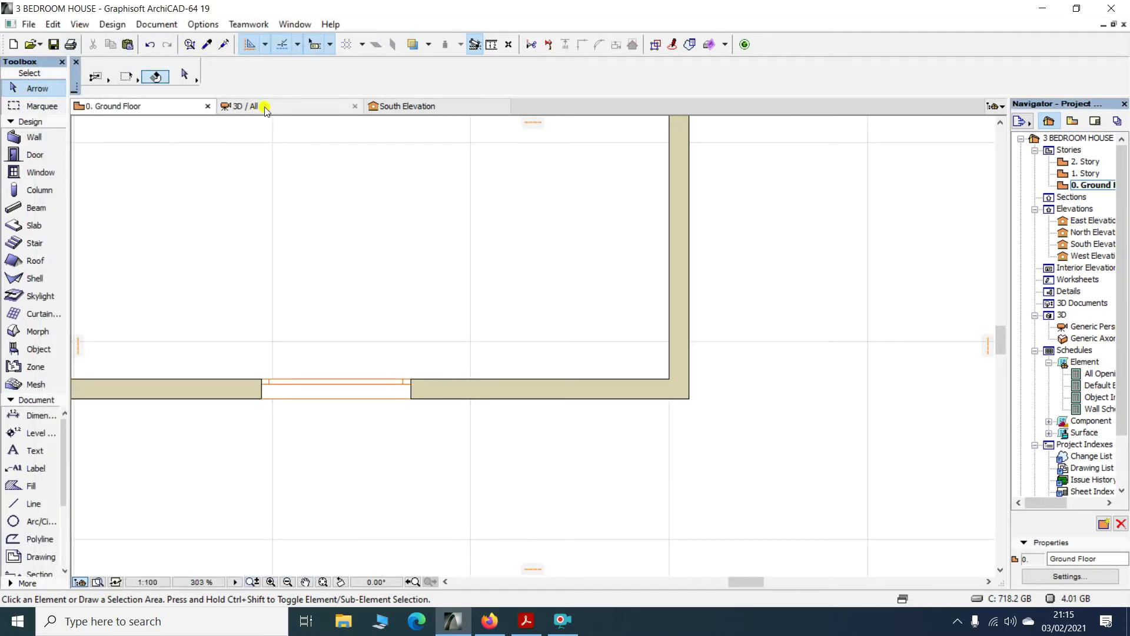
click(492, 46)
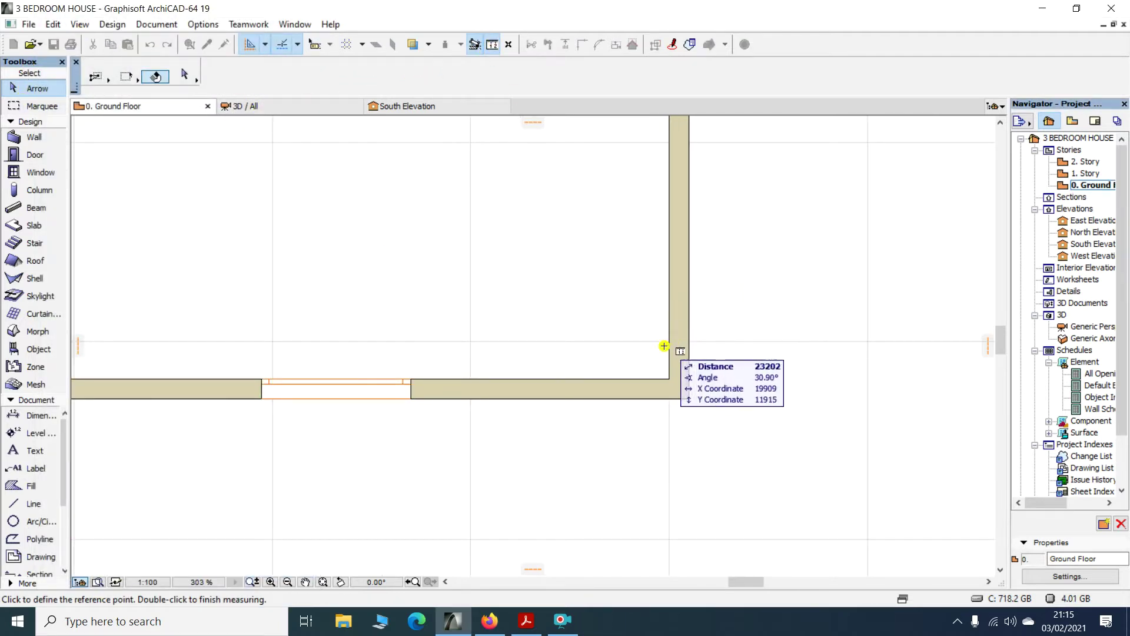
click(671, 376)
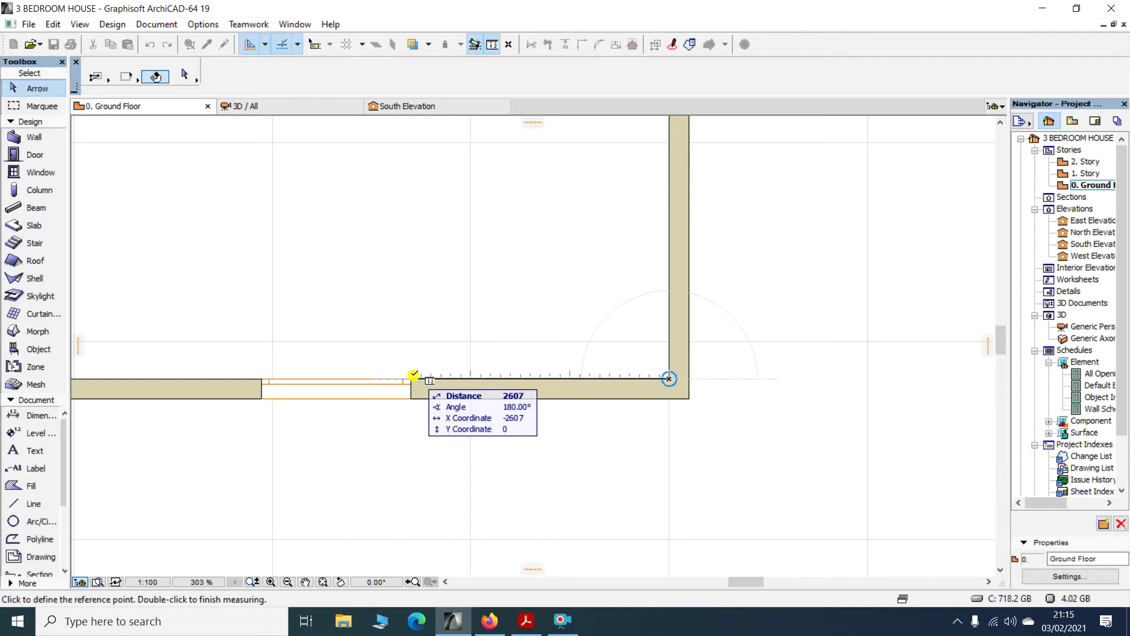
key(Escape)
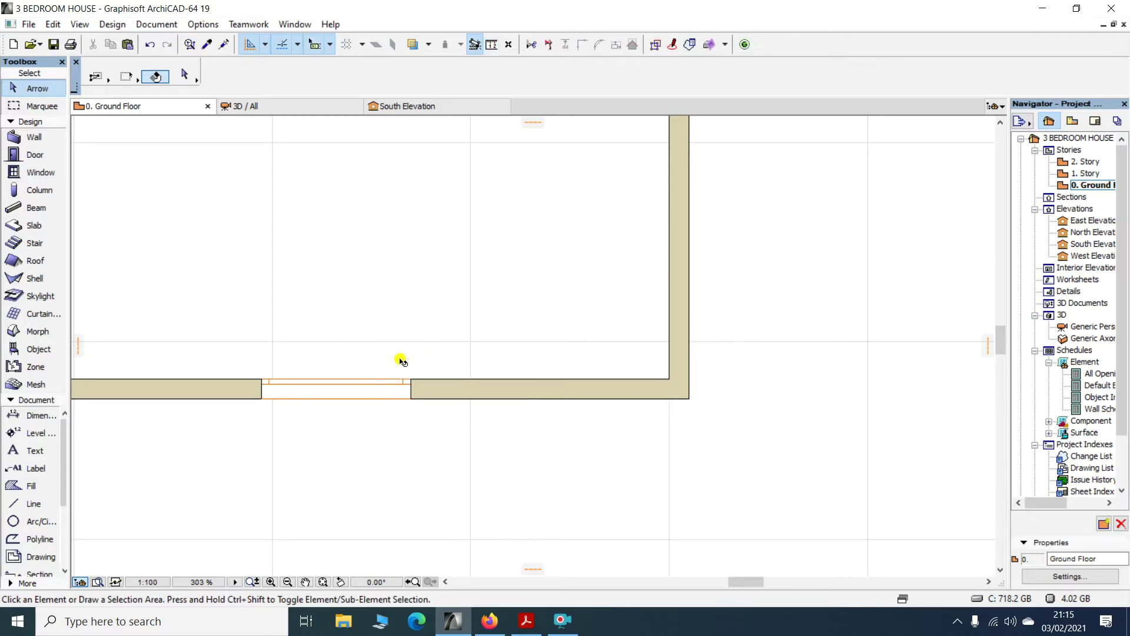
Move the southeast room's south window 7 eastward along the wall and deselect it
click(368, 389)
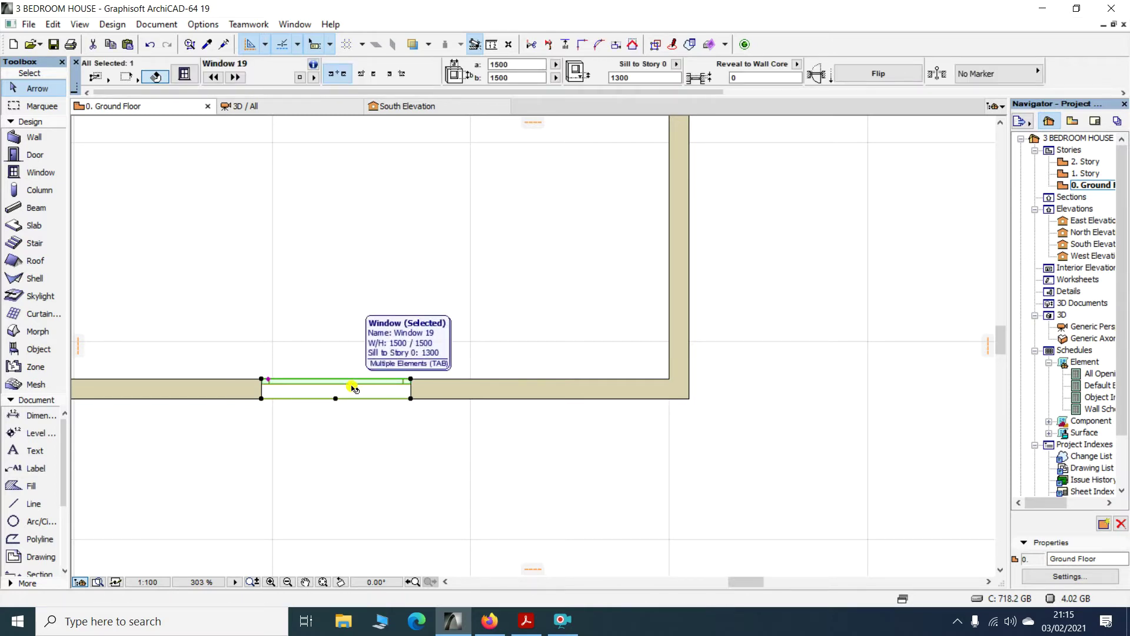
key(ctrl+d)
click(344, 392)
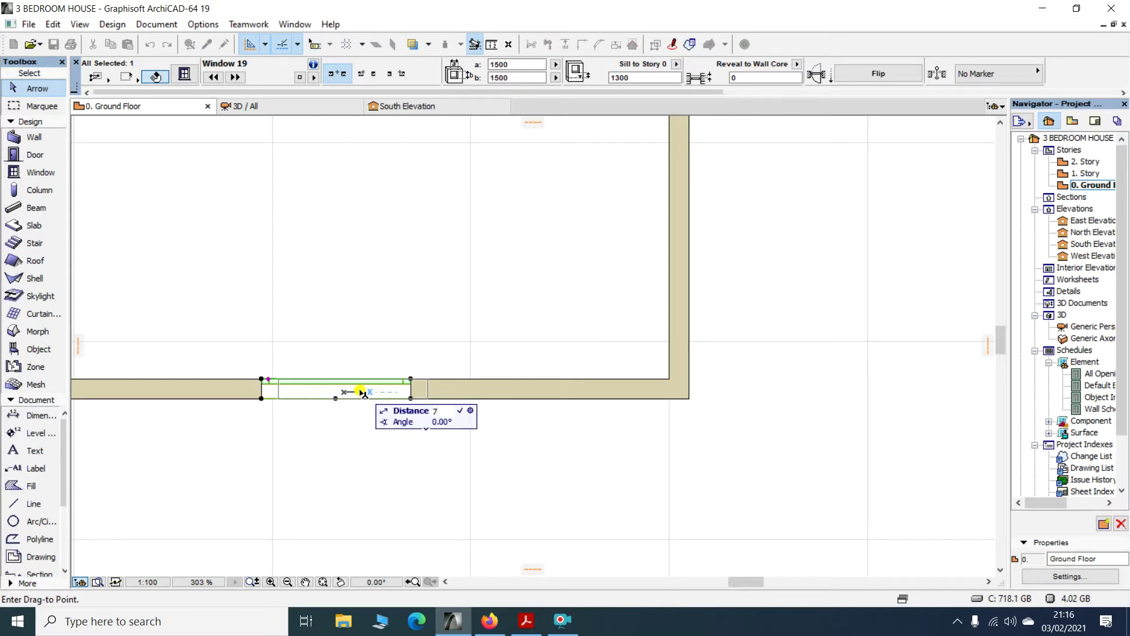
text(7)
key(Return)
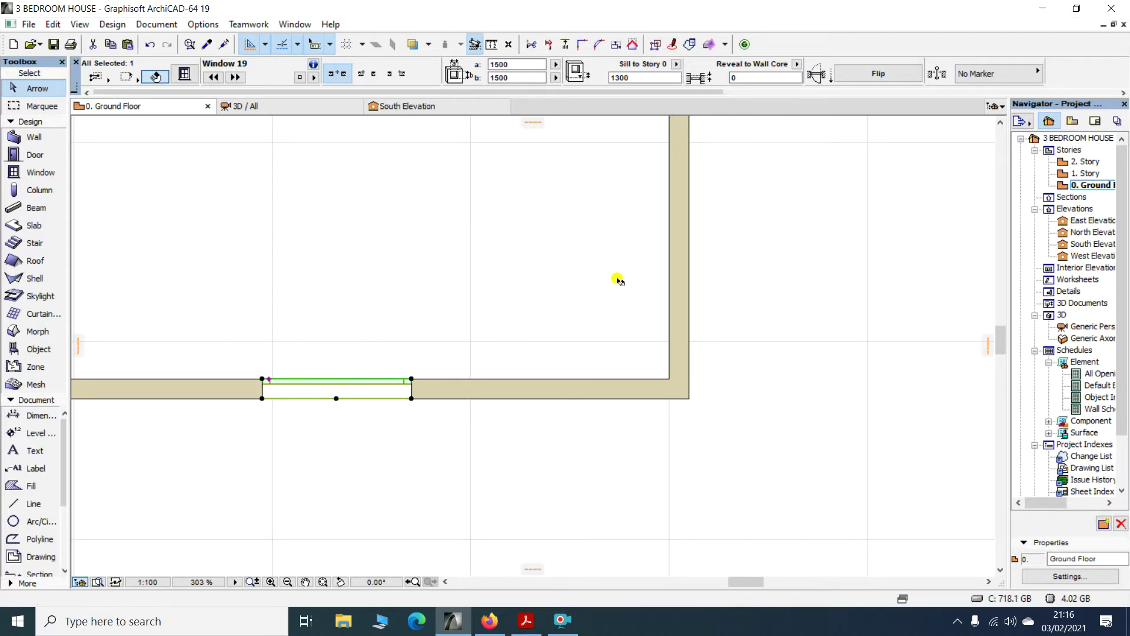
scroll(613, 280, down, 5)
scroll(489, 284, down, 5)
click(515, 348)
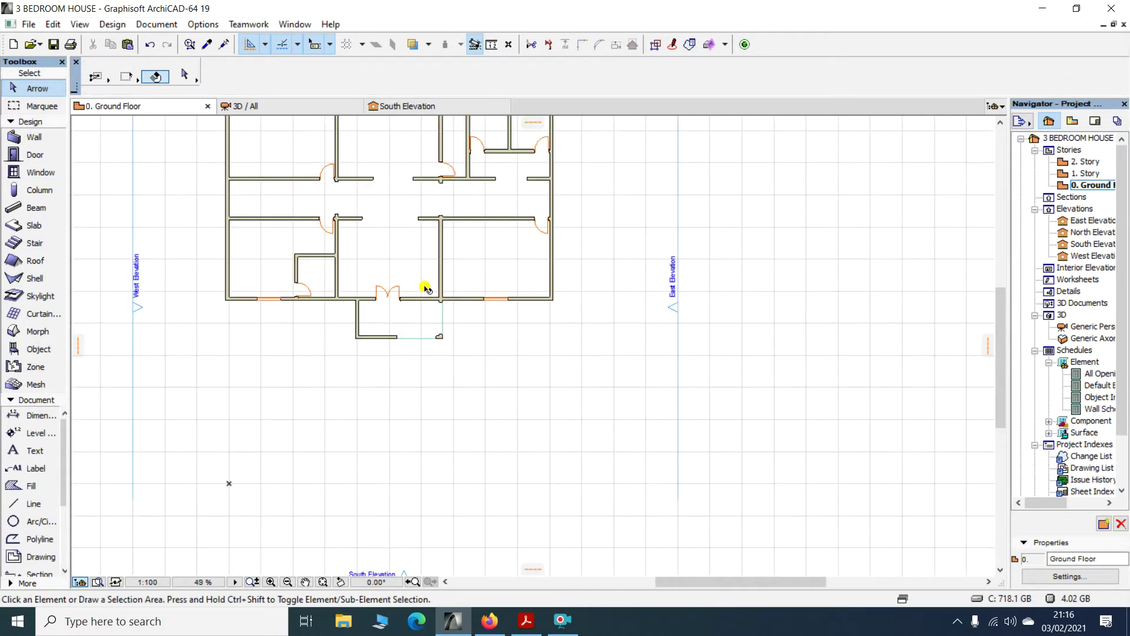
Measure along the south wall of the southwest room from its inner southwest corner to the small room's partition
scroll(245, 305, up, 9)
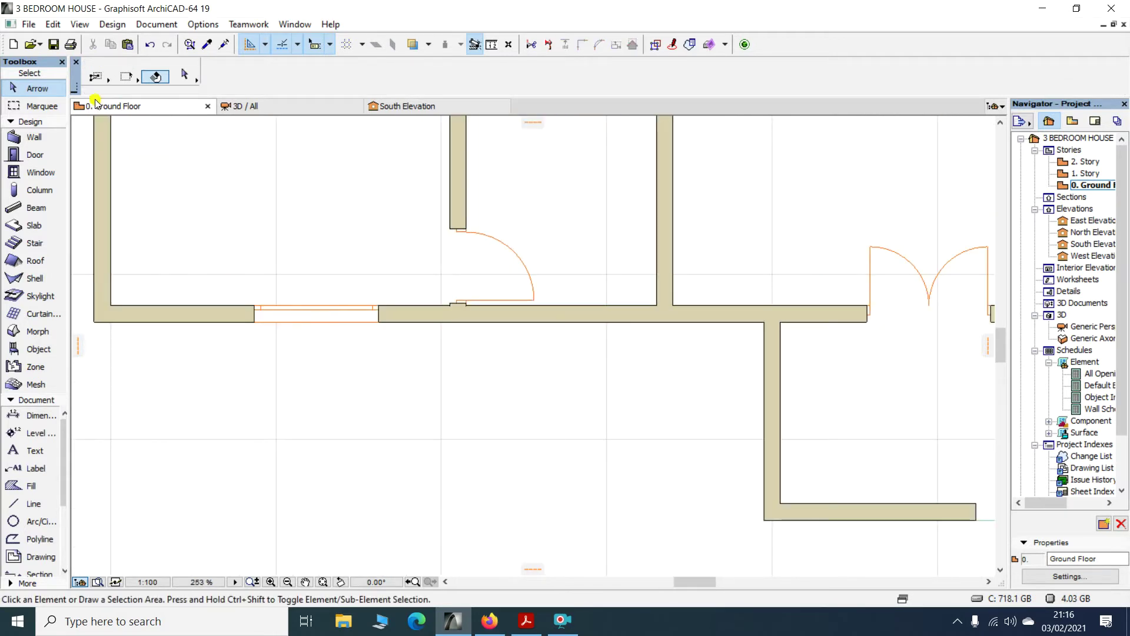
click(490, 47)
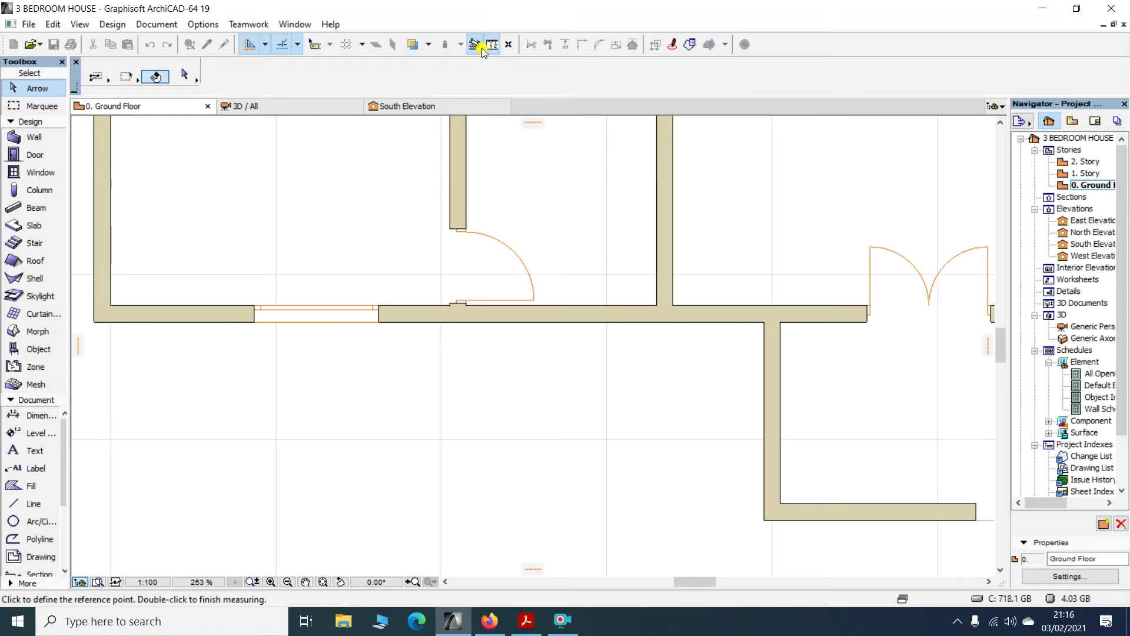
click(112, 305)
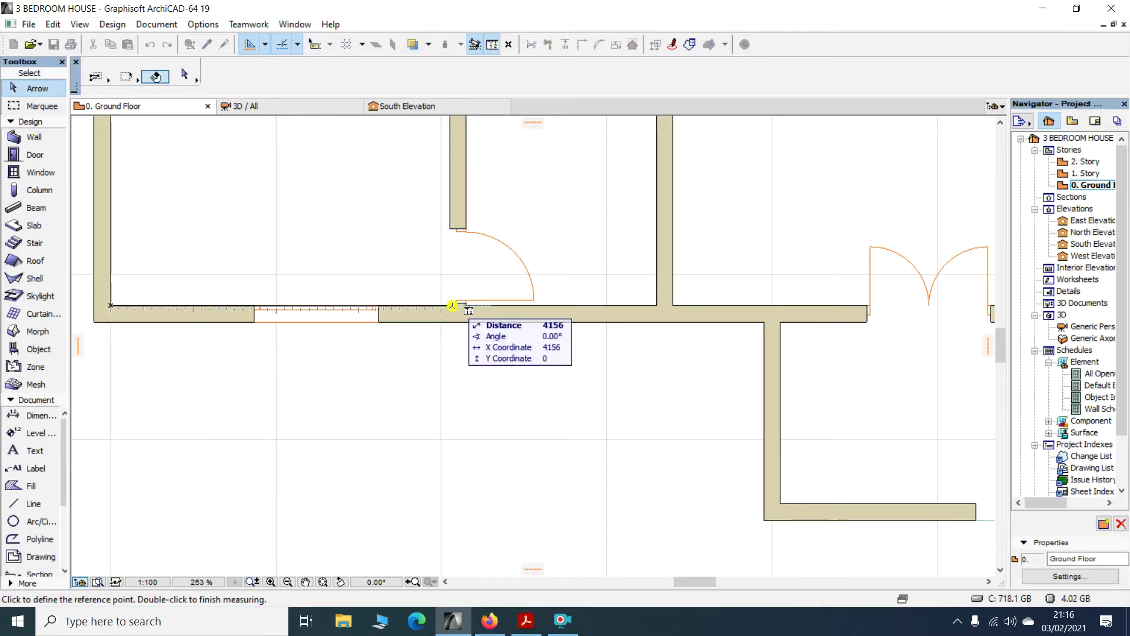
scroll(444, 304, up, 5)
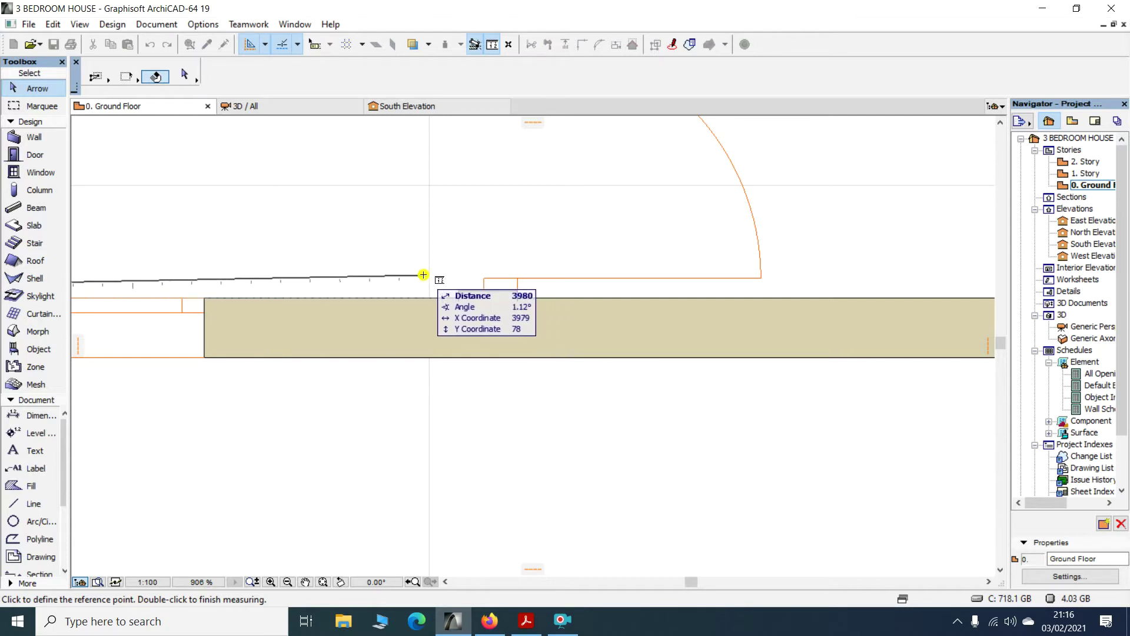
key(Escape)
scroll(424, 275, down, 4)
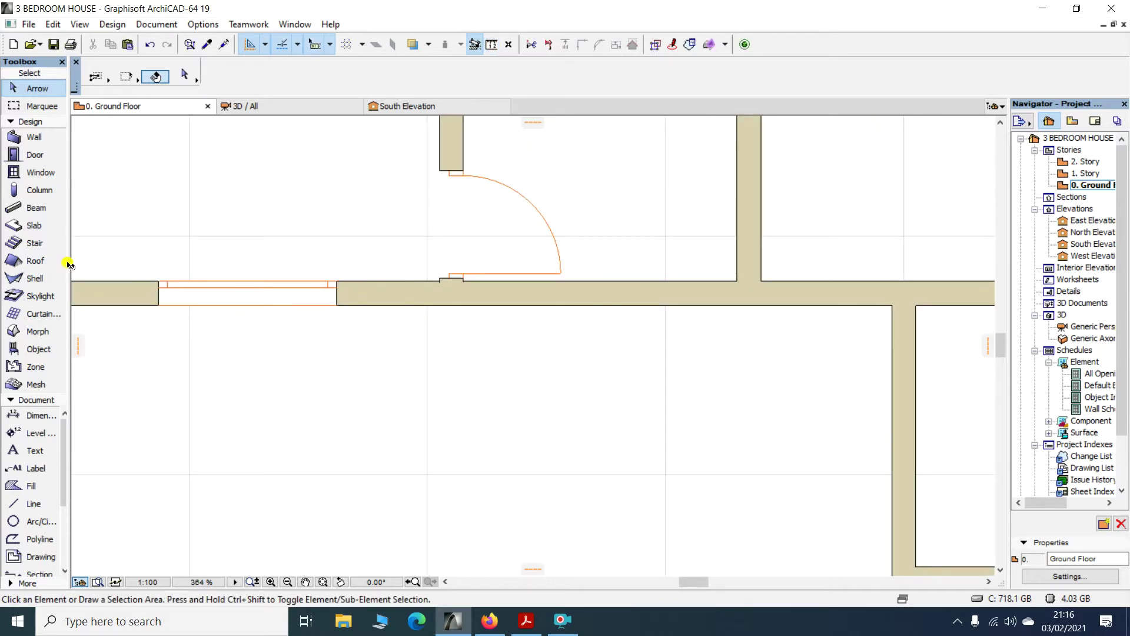
In the Windows Calculator, subtract 1500 from the southwest room's 4100 wall length, divide the result by 2, and close the calculator
click(98, 613)
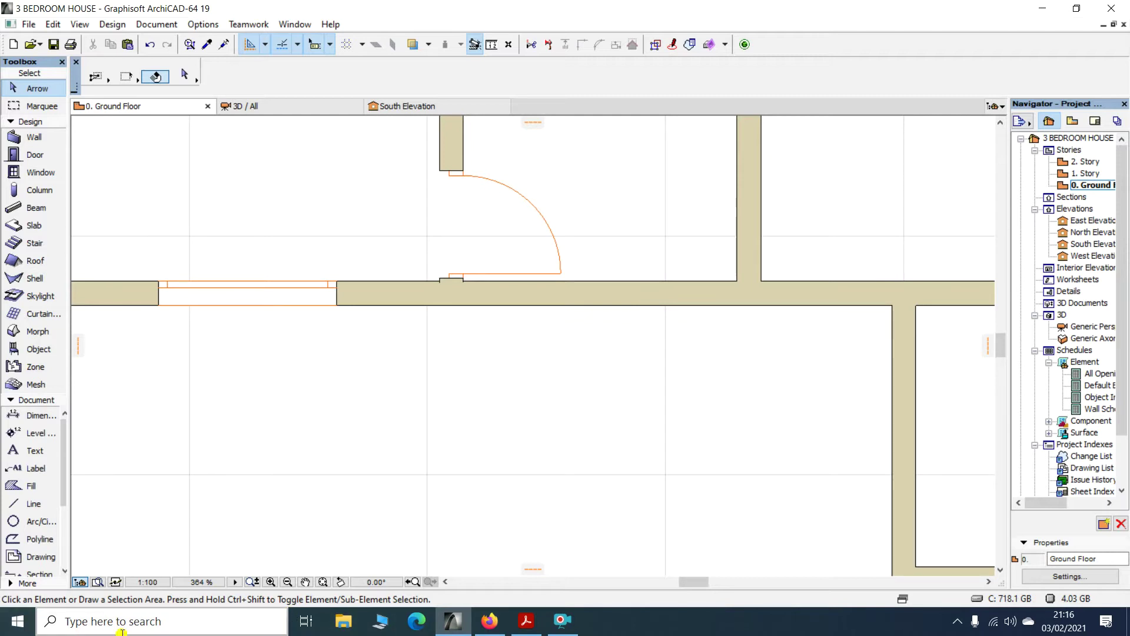
text(c)
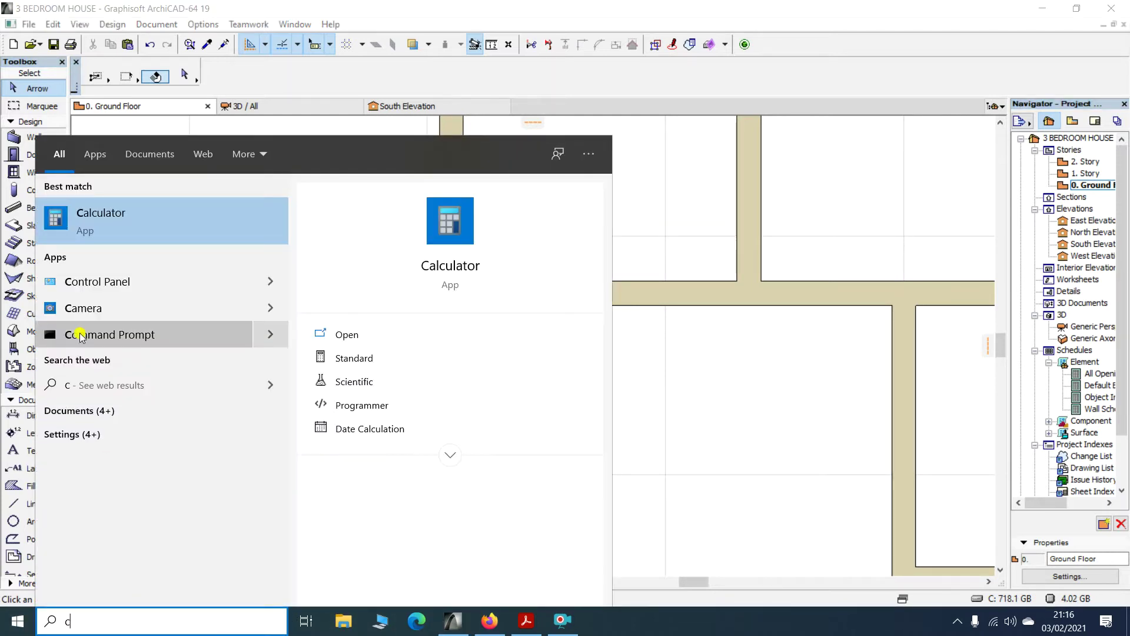
click(149, 210)
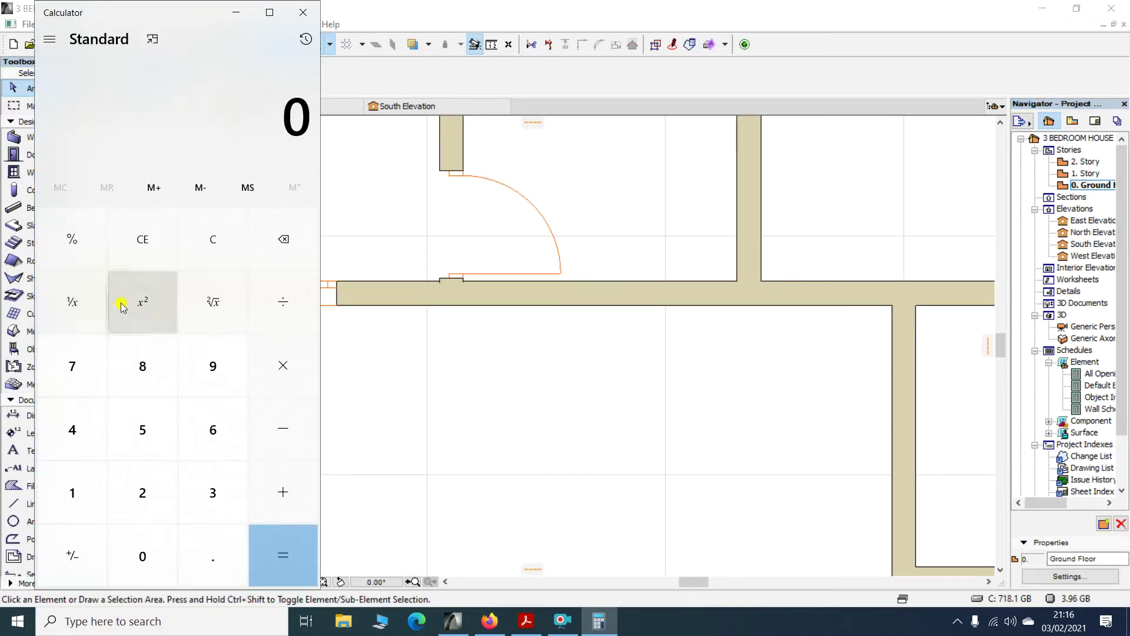
click(88, 451)
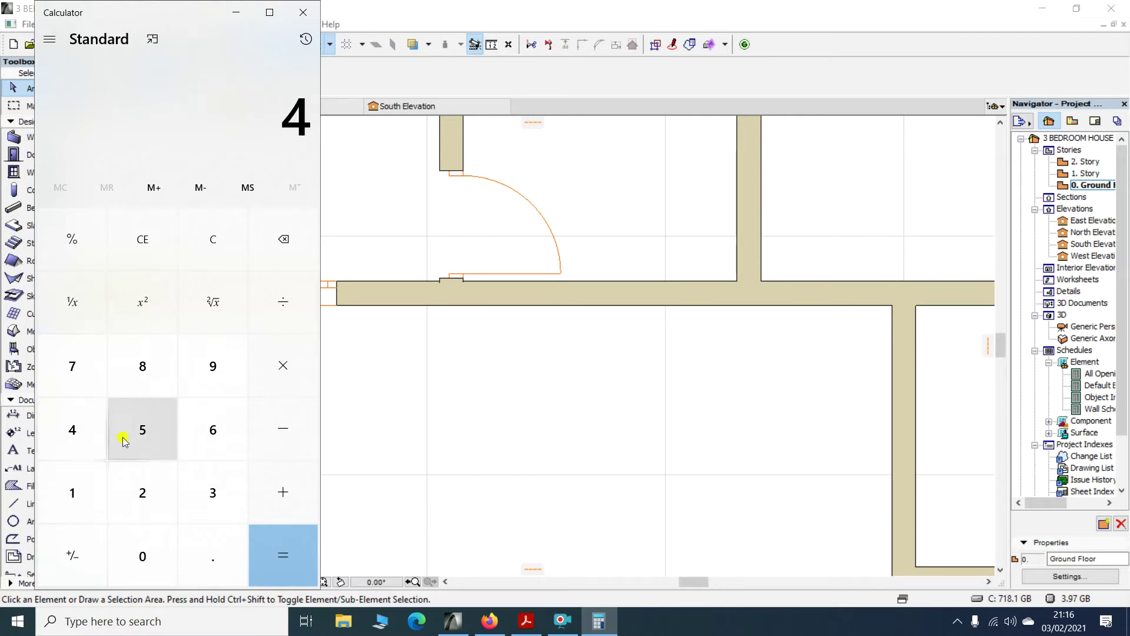
click(93, 489)
double_click(142, 549)
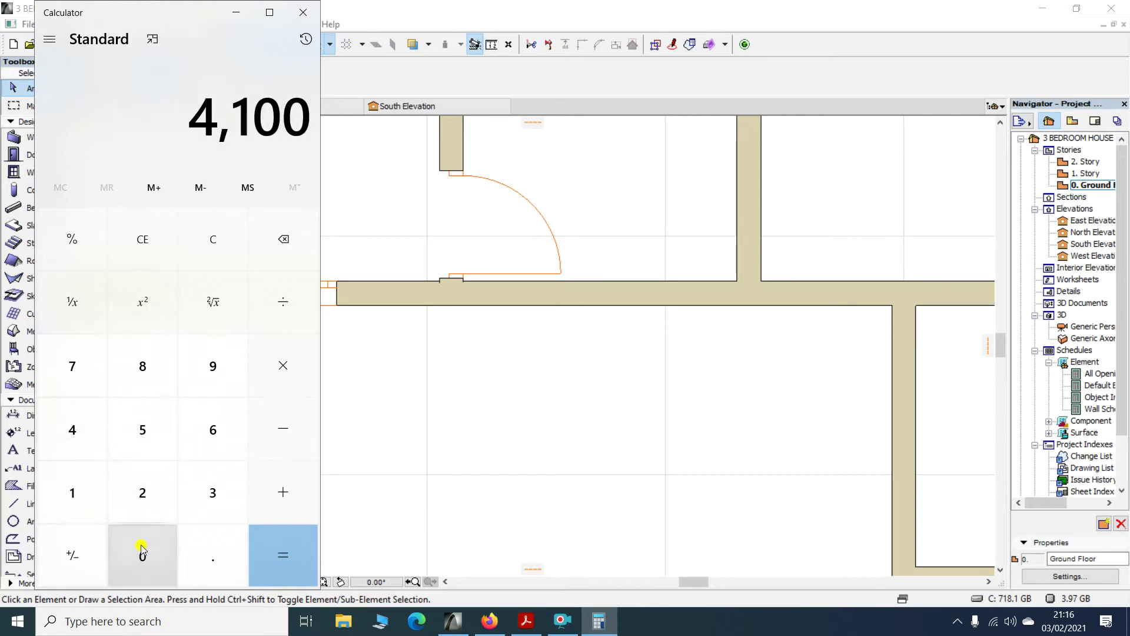
click(269, 452)
click(103, 492)
click(144, 439)
click(133, 545)
click(135, 546)
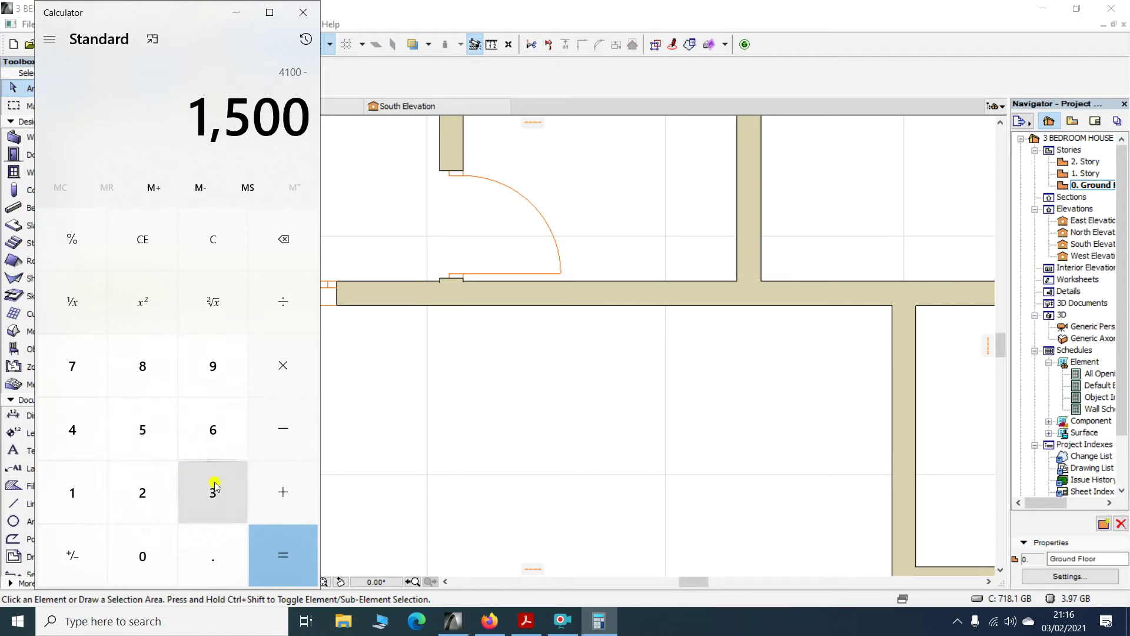
click(278, 560)
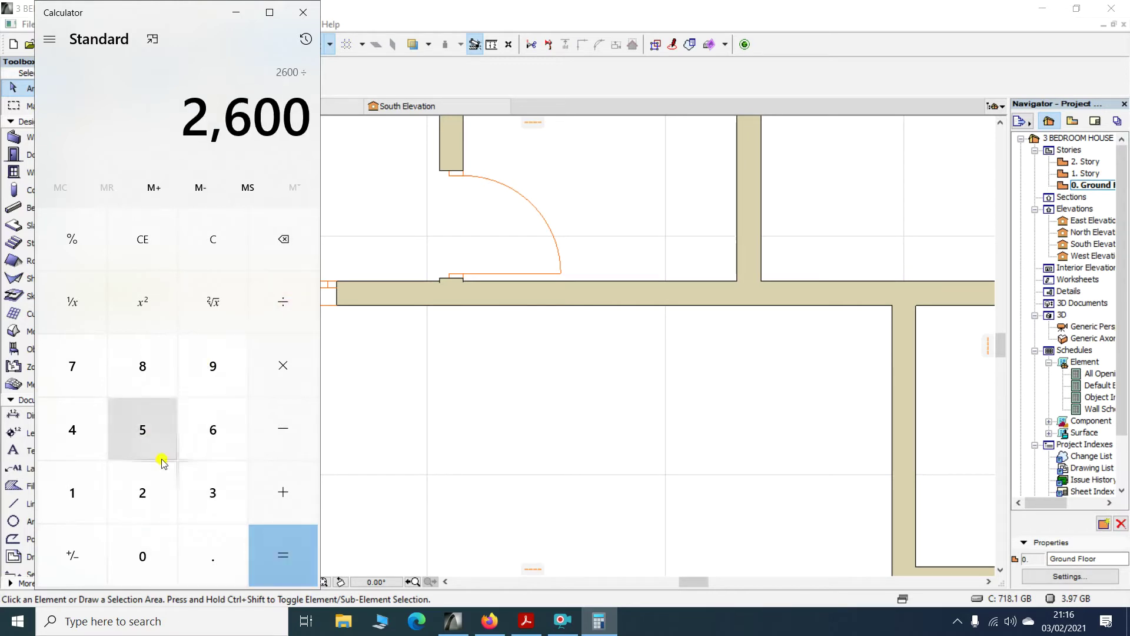
click(143, 492)
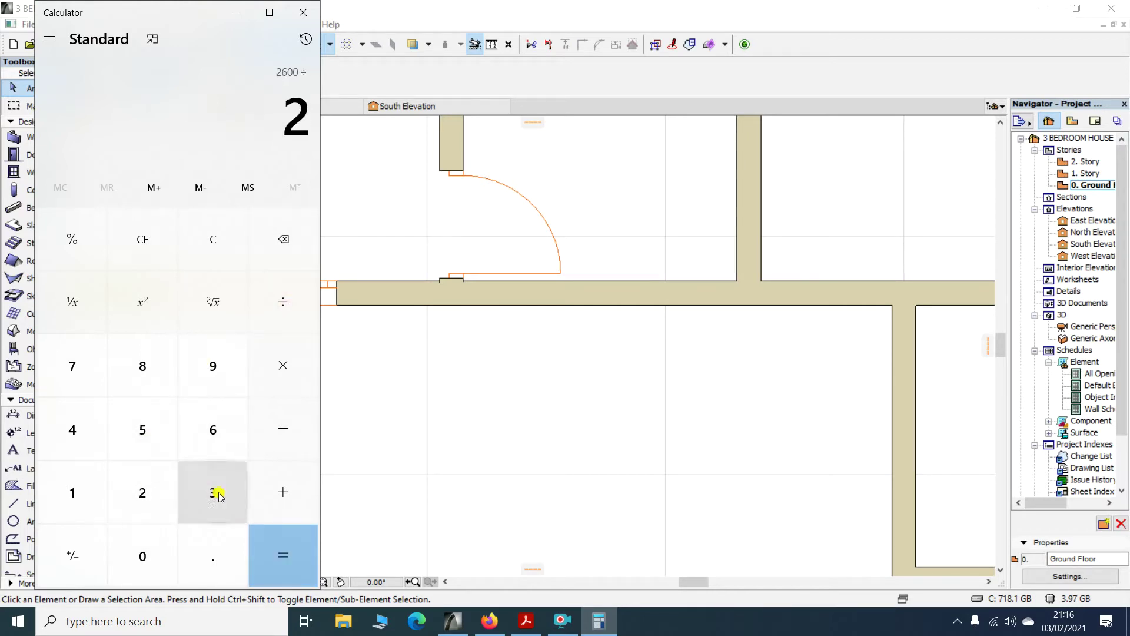
click(303, 12)
Measure from the southwest room's inner southwest corner to the west edge of its south window
scroll(351, 237, down, 3)
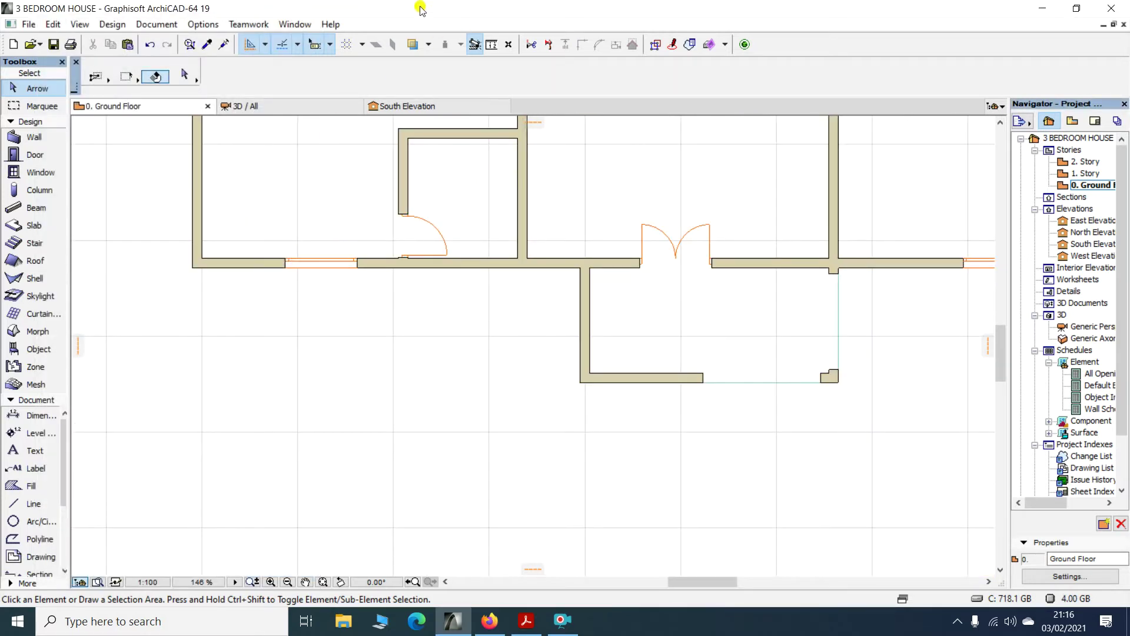
click(491, 48)
scroll(222, 255, up, 4)
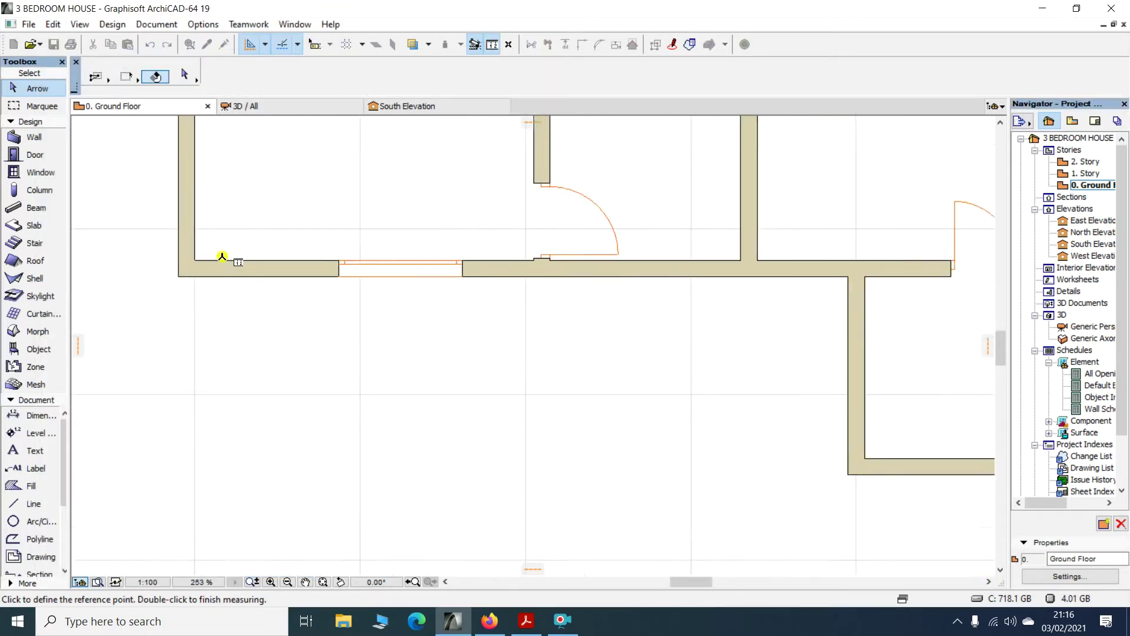
click(186, 257)
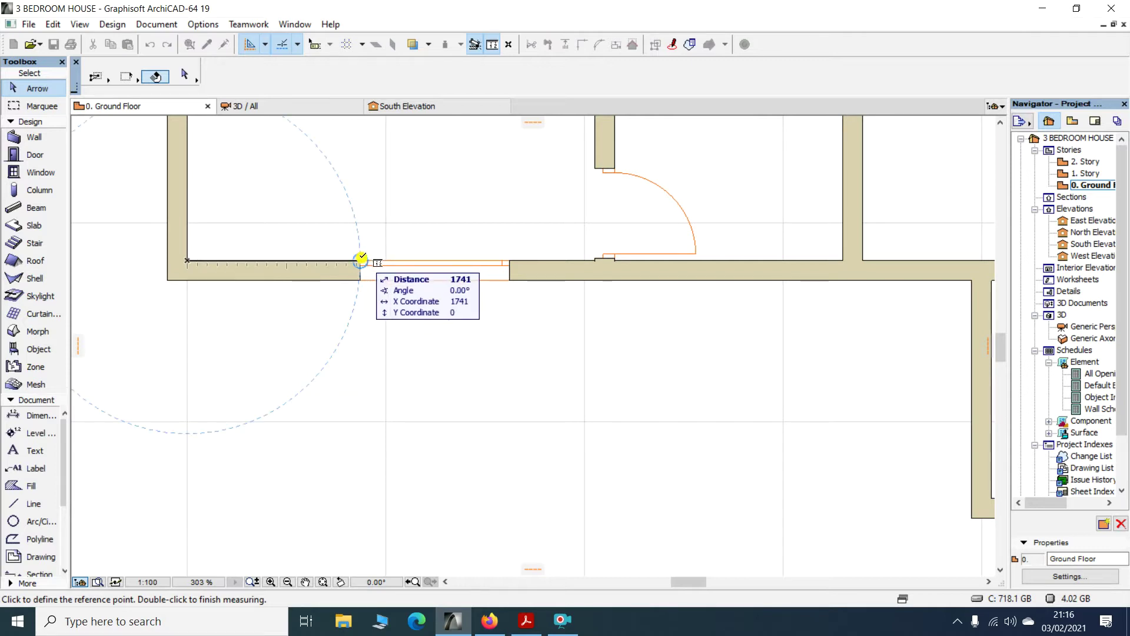
key(Escape)
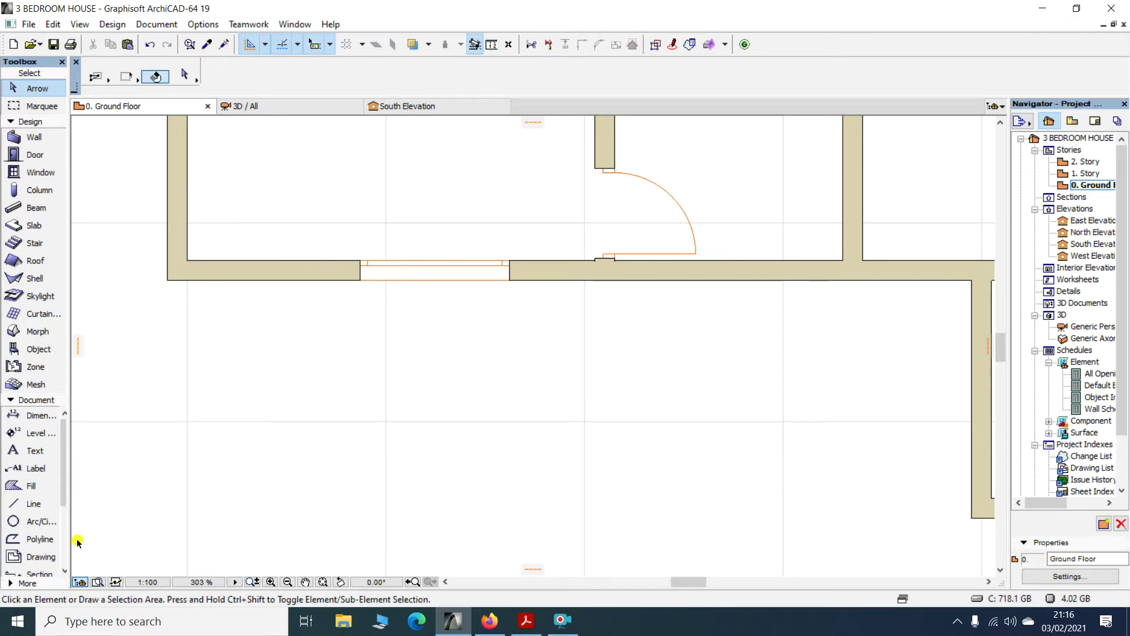
click(18, 621)
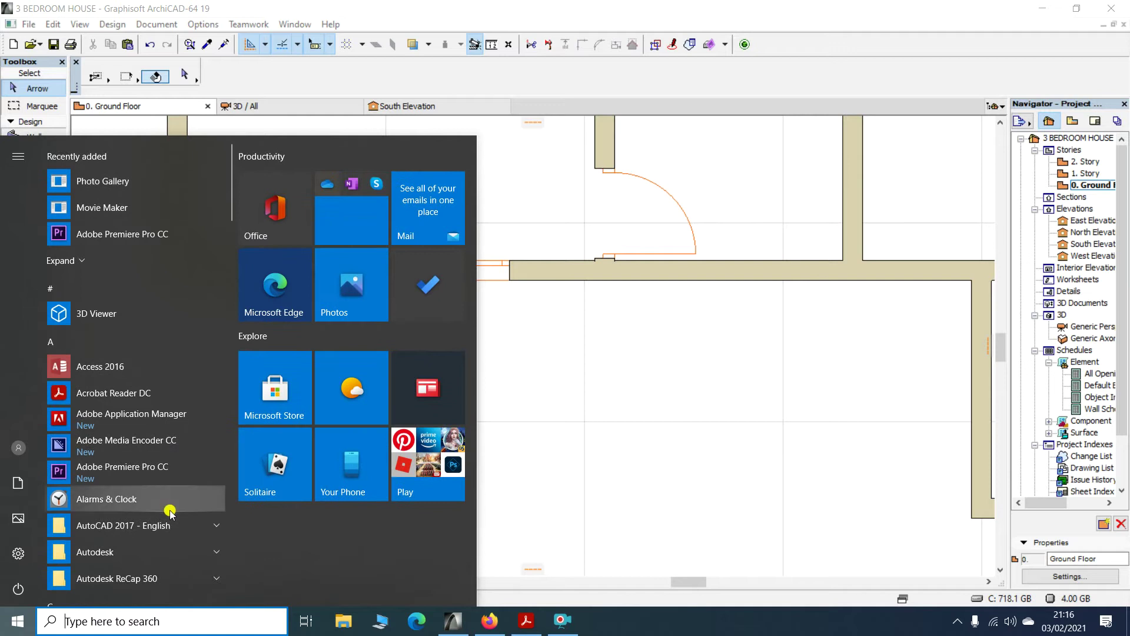
text(calc)
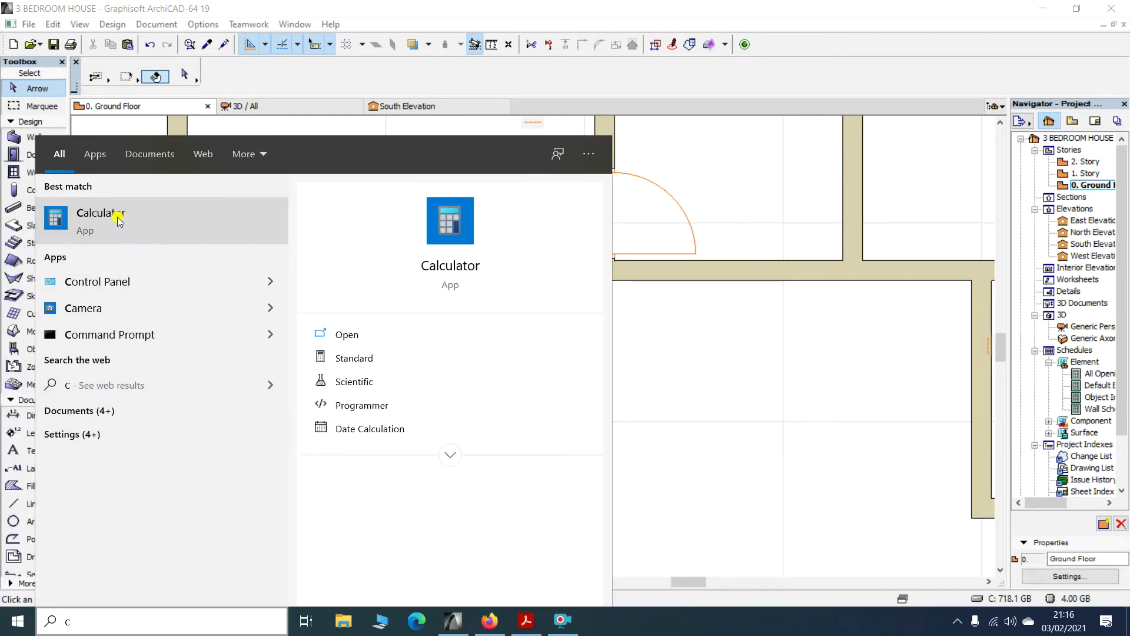
click(113, 232)
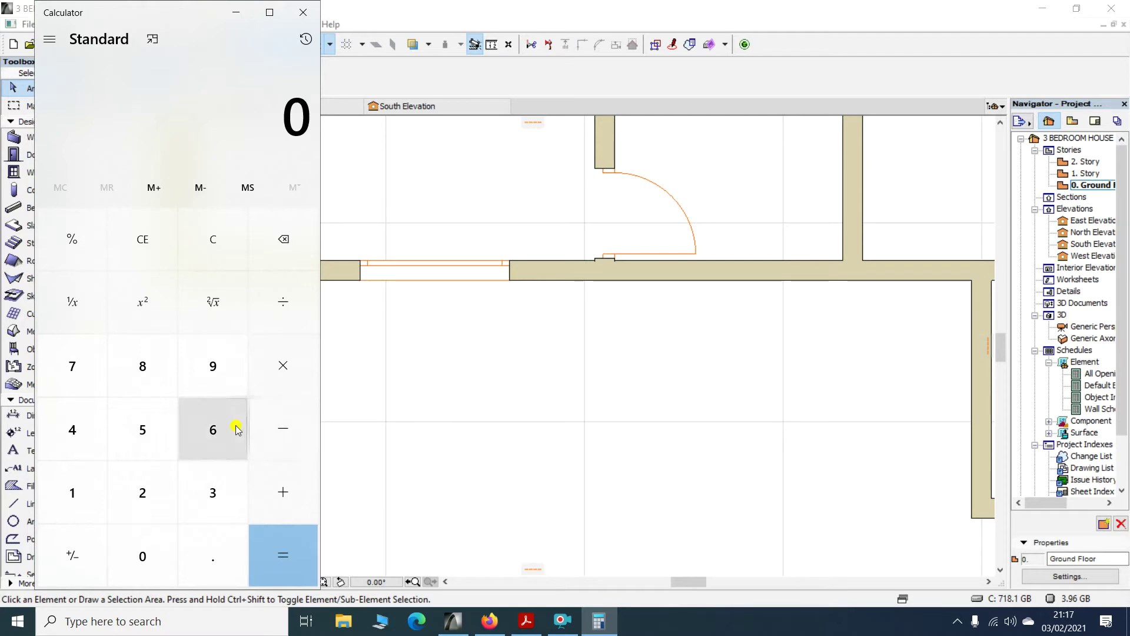
click(79, 488)
click(83, 380)
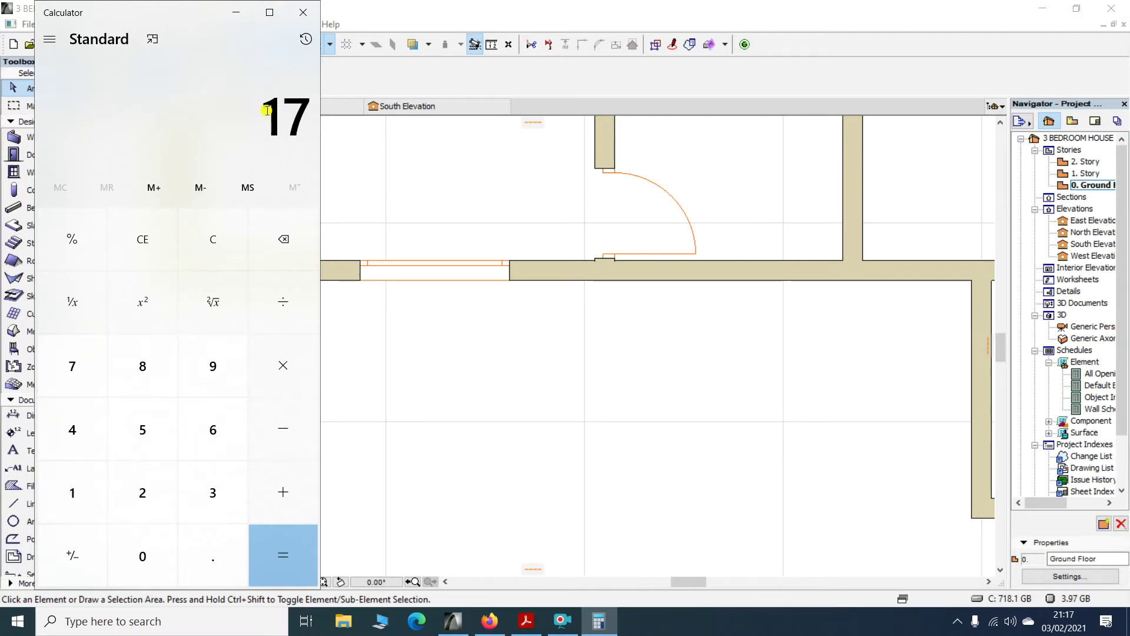
click(68, 463)
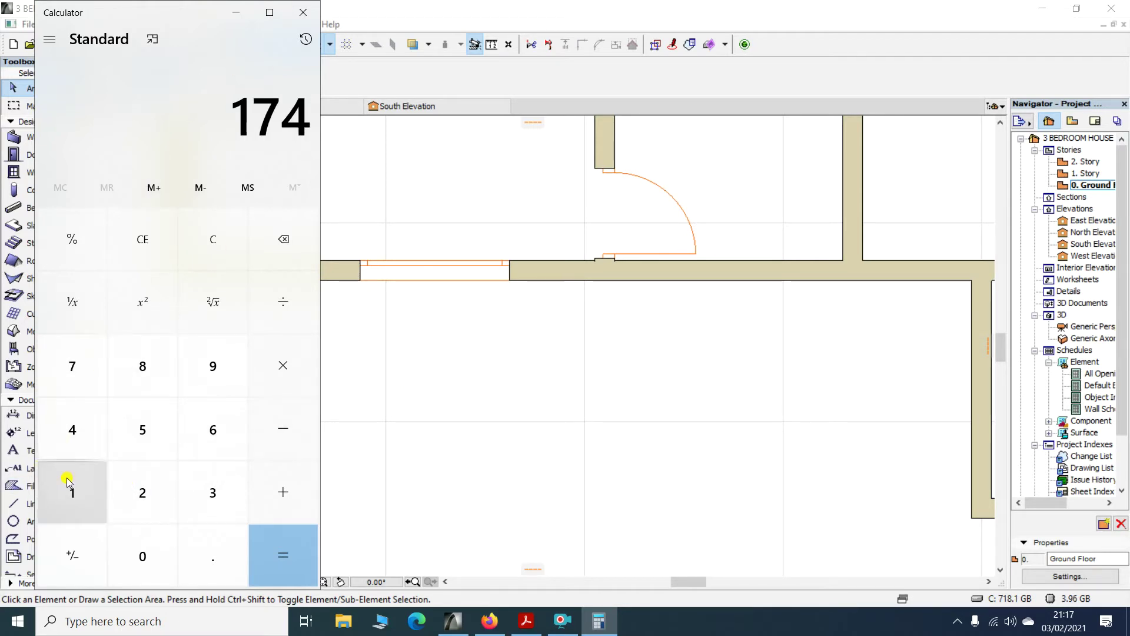
click(303, 12)
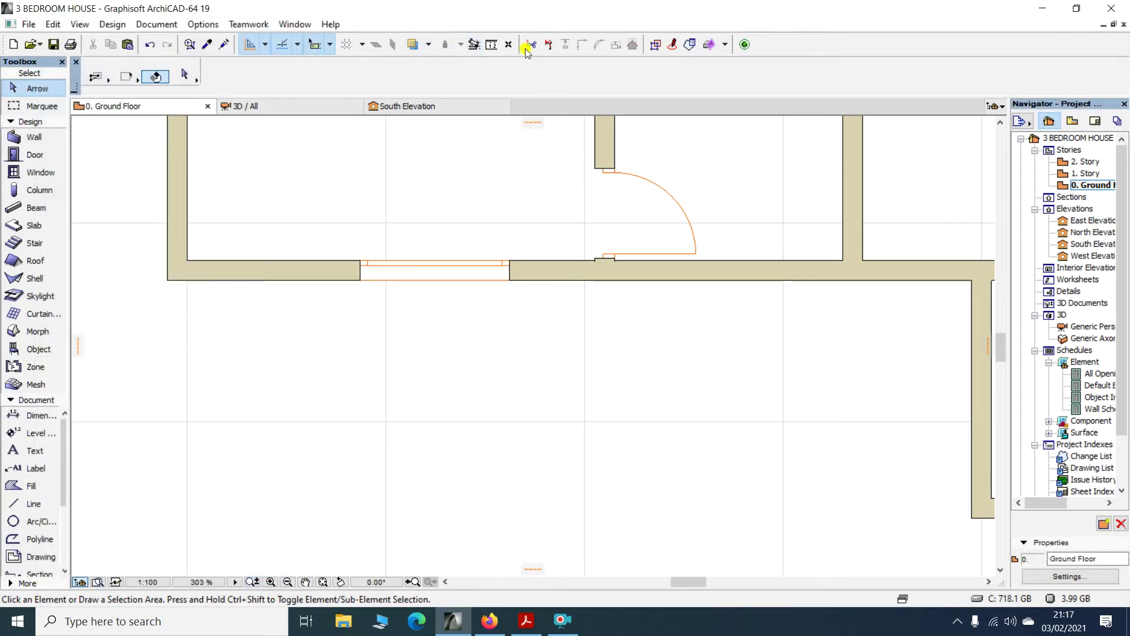
Recheck the distance from the southwest room's inner southwest corner to the west edge of its south window
click(492, 44)
click(187, 259)
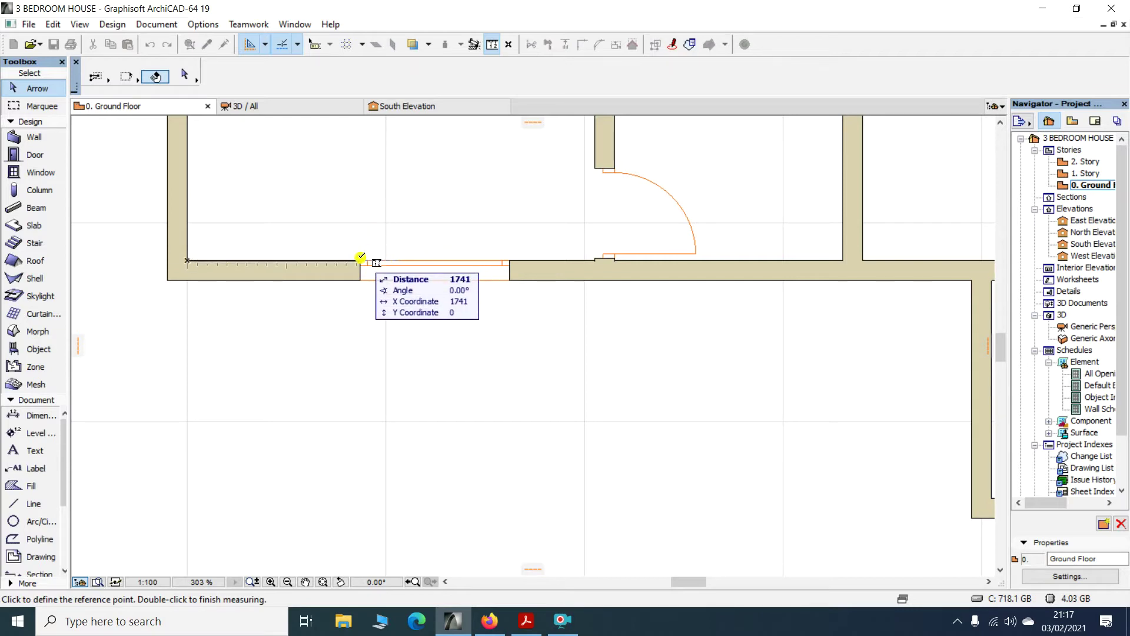
key(Escape)
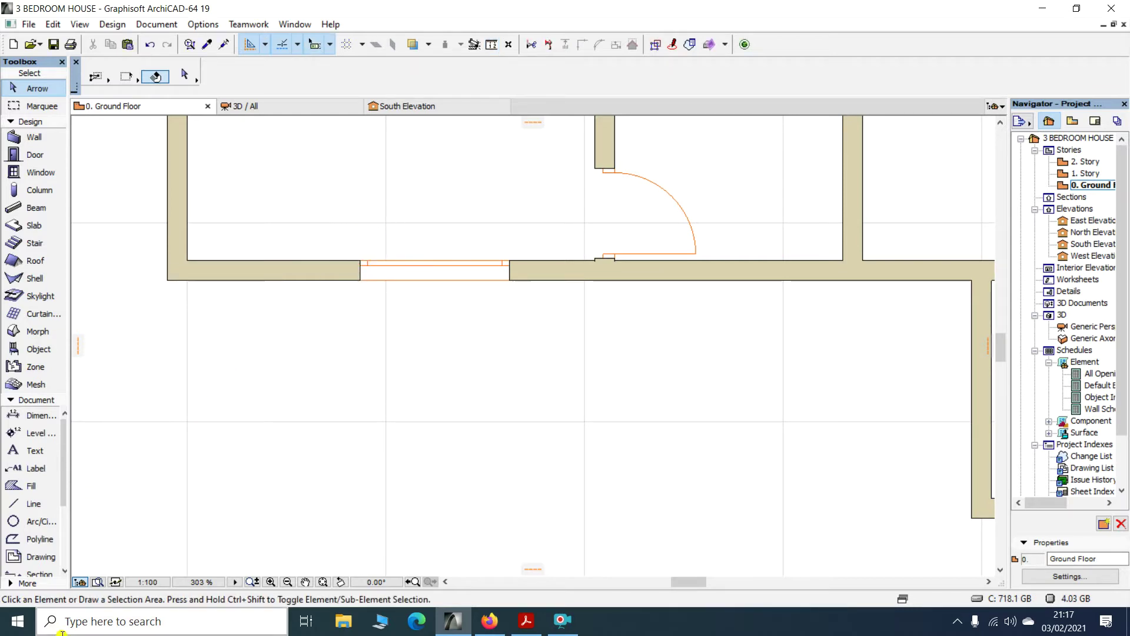
Switch to the Windows Calculator to work out the southwest room window's offset
click(61, 631)
text(c)
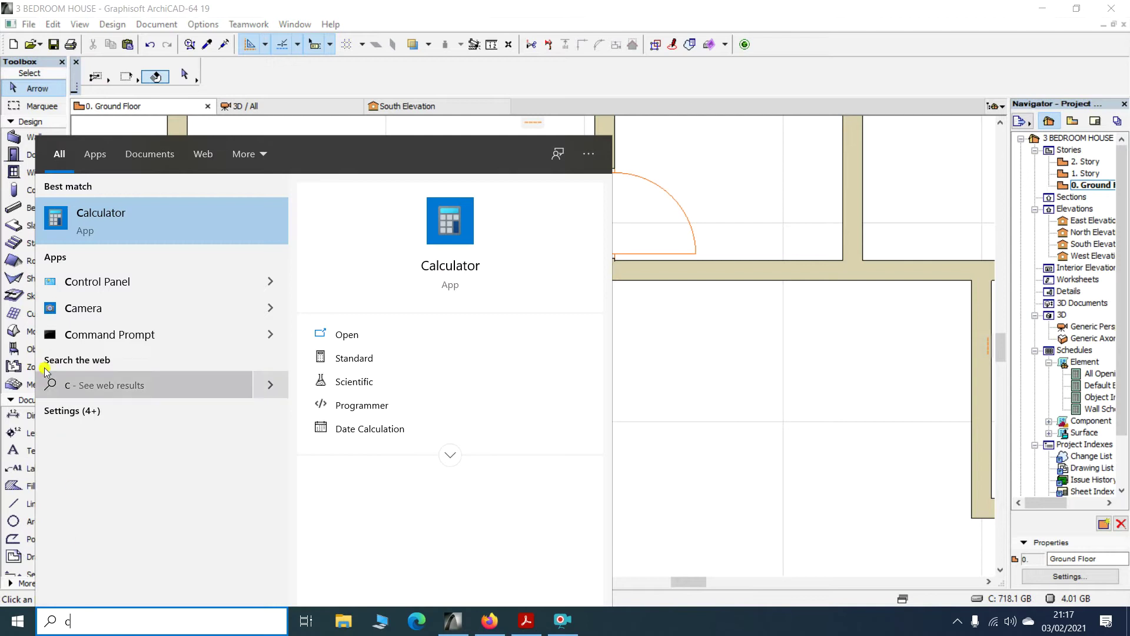
click(270, 213)
click(58, 494)
click(65, 384)
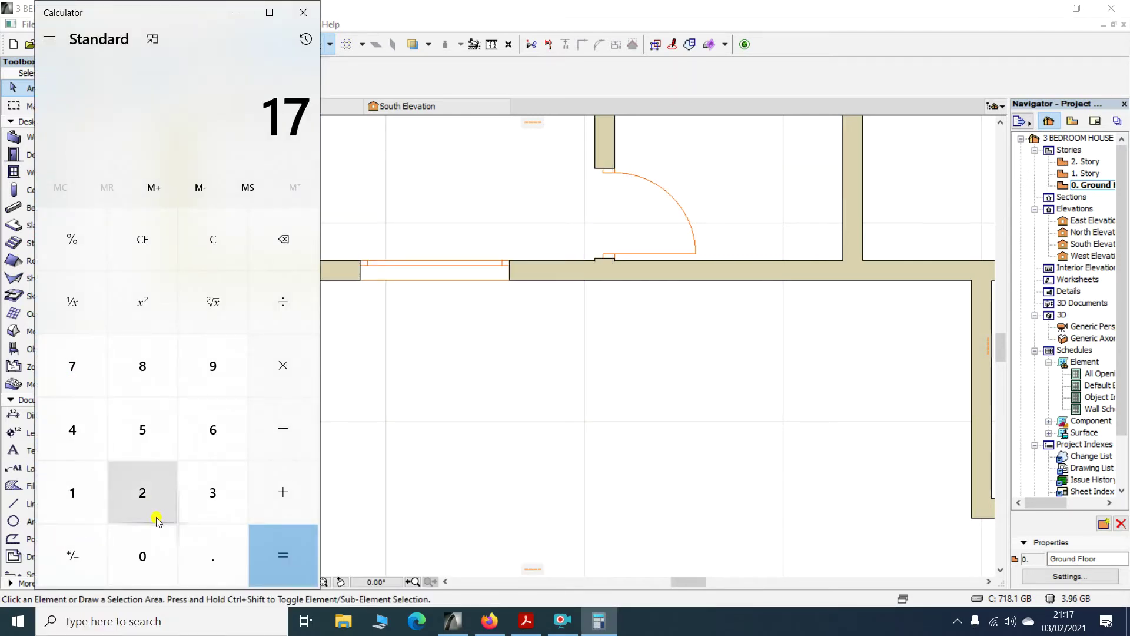
click(84, 501)
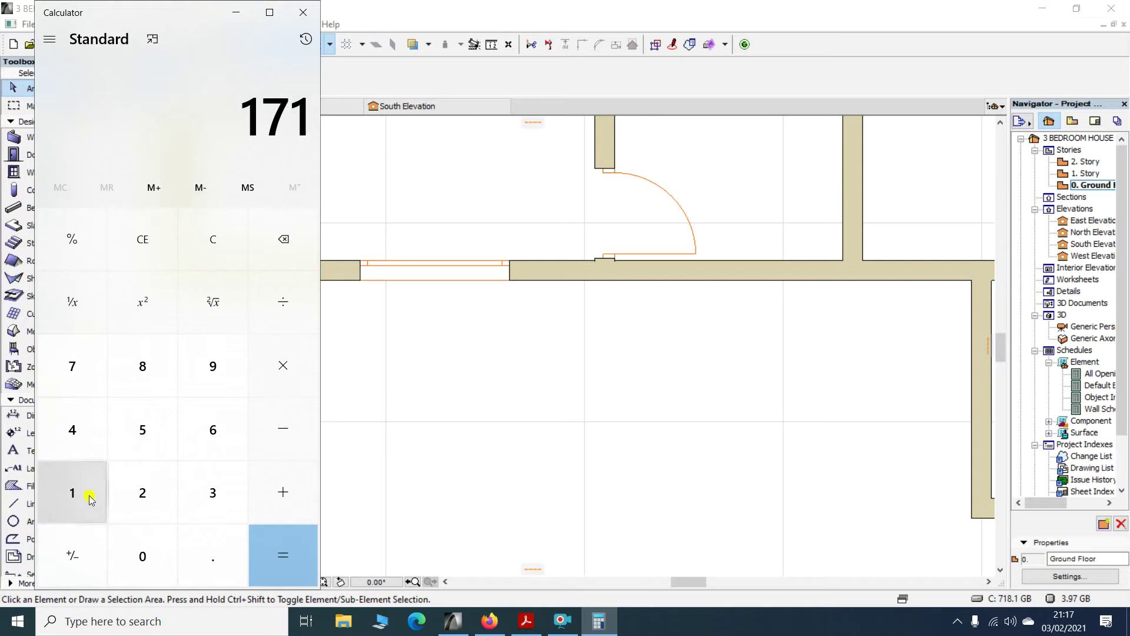
click(81, 445)
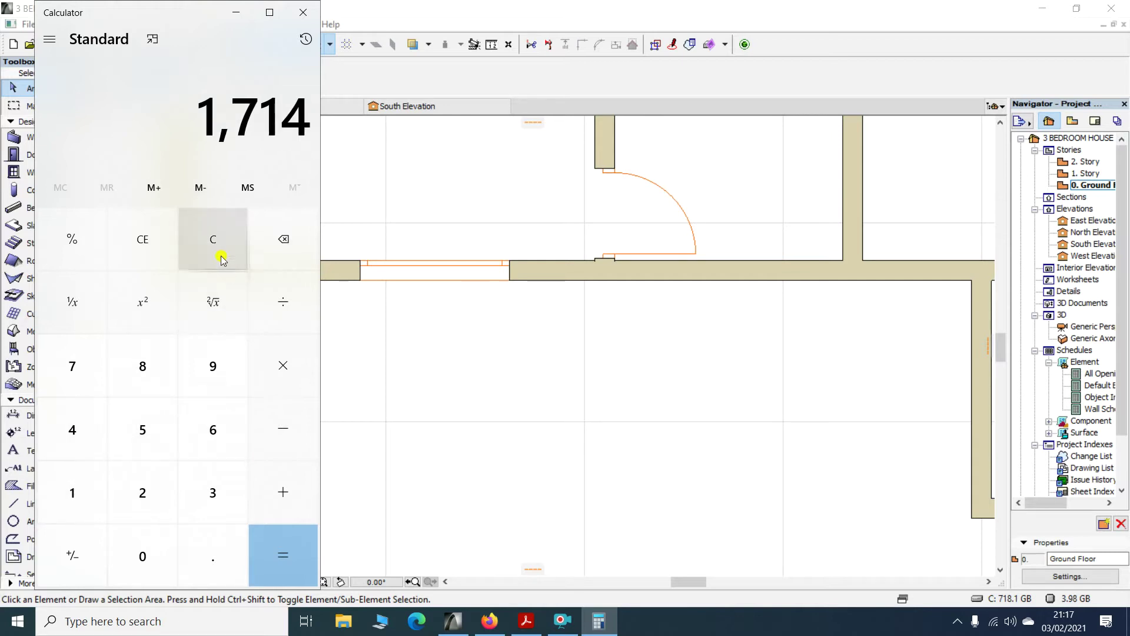
click(223, 260)
Subtract the required 1300 offset from 1741 in the Windows Calculator and close it
click(97, 490)
click(69, 377)
click(65, 429)
click(88, 477)
click(274, 422)
click(82, 498)
click(216, 500)
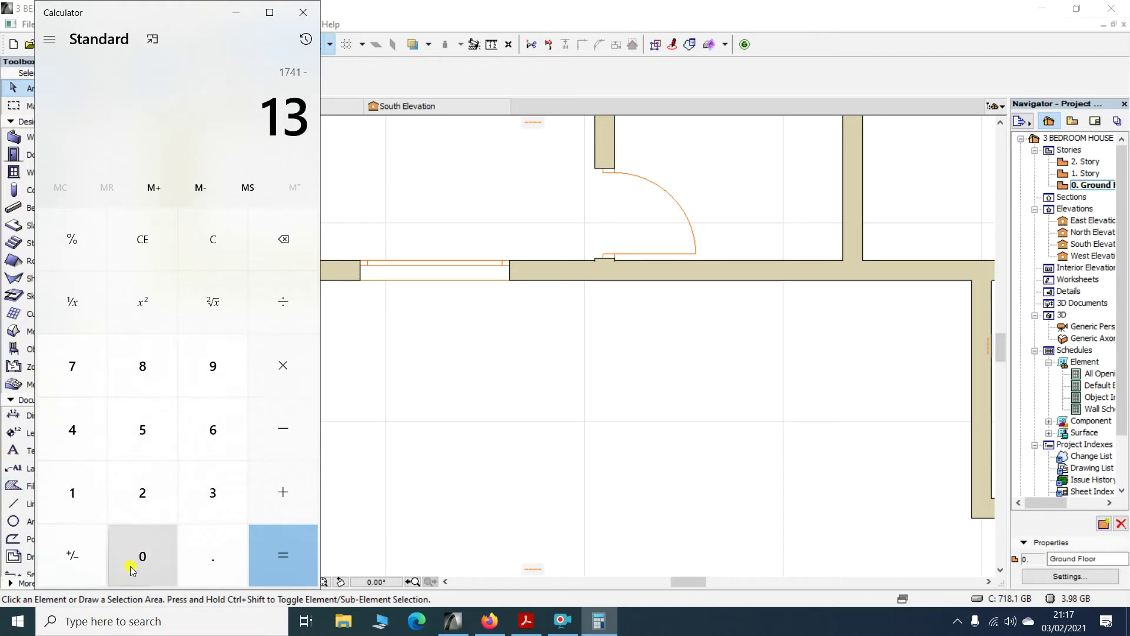
click(131, 568)
click(131, 568)
click(278, 556)
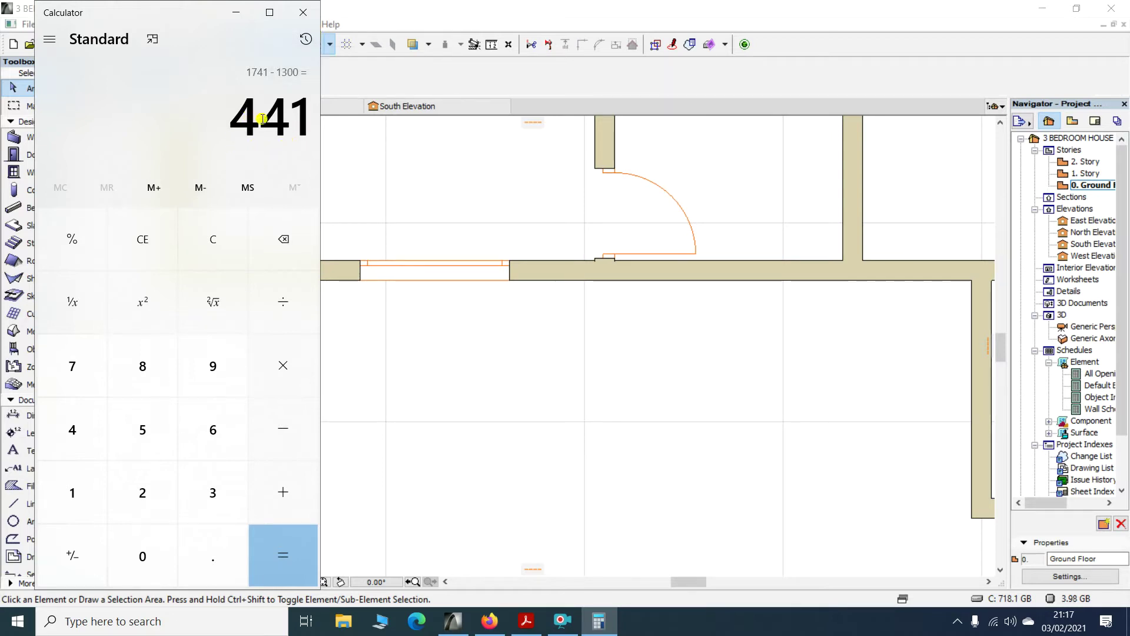
click(303, 12)
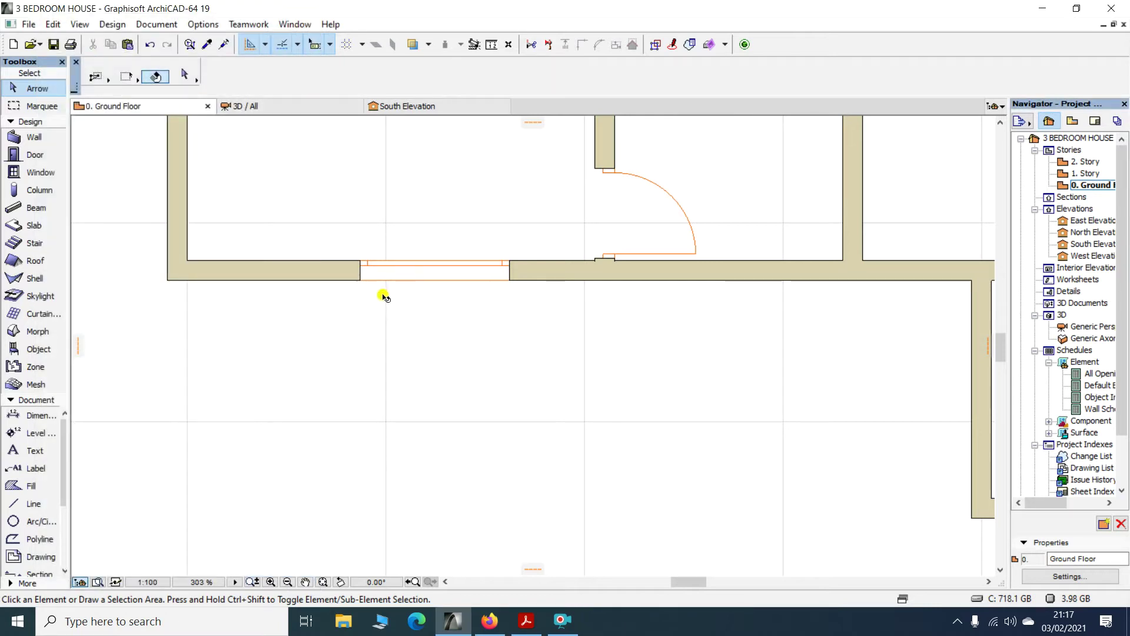
Move the southwest room's south window 441 westward along the wall and deselect it
click(399, 269)
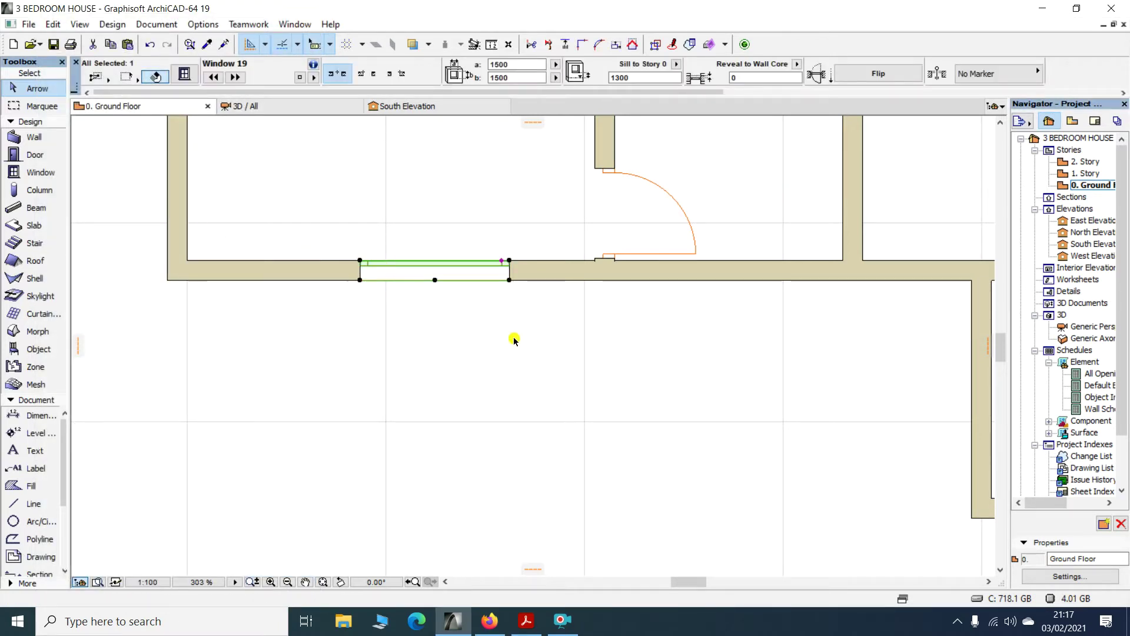
key(ctrl+d)
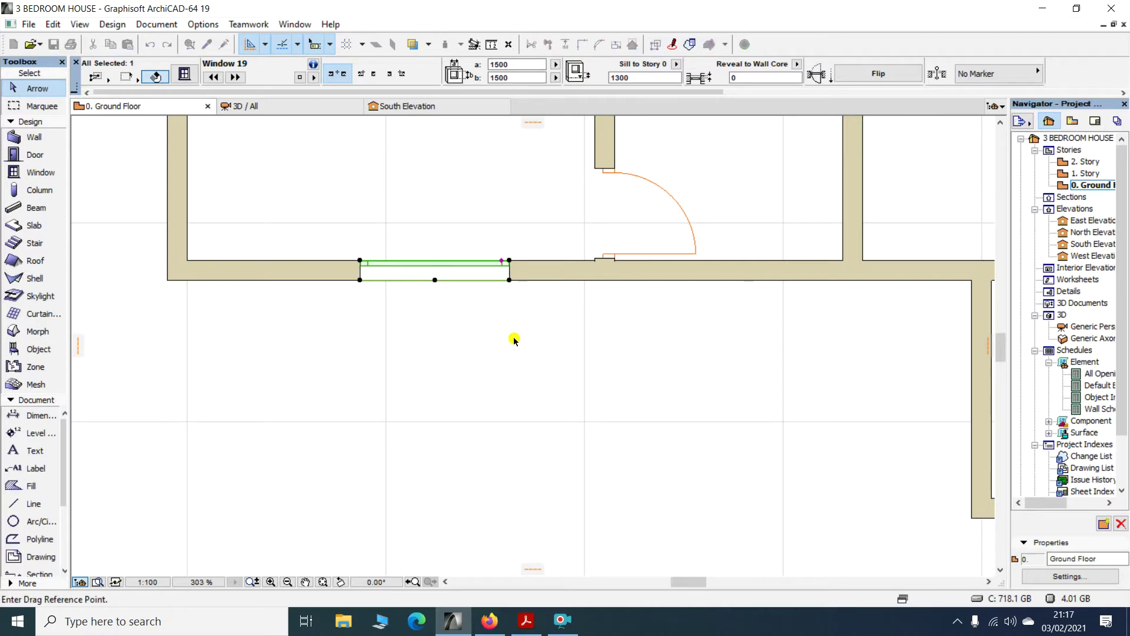
click(448, 274)
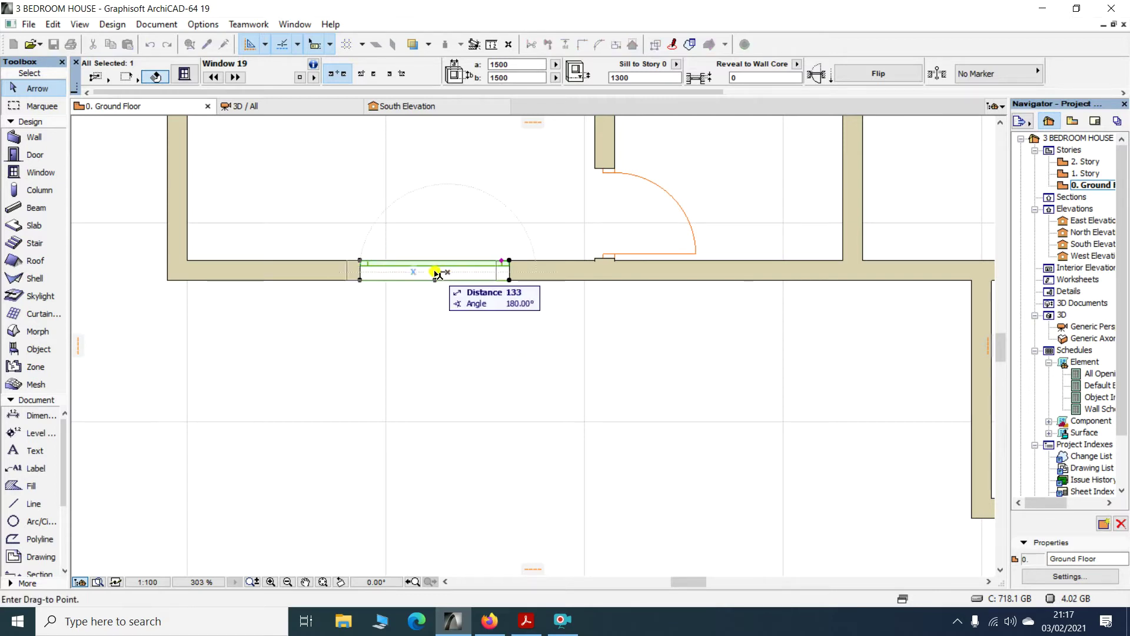
text(4)
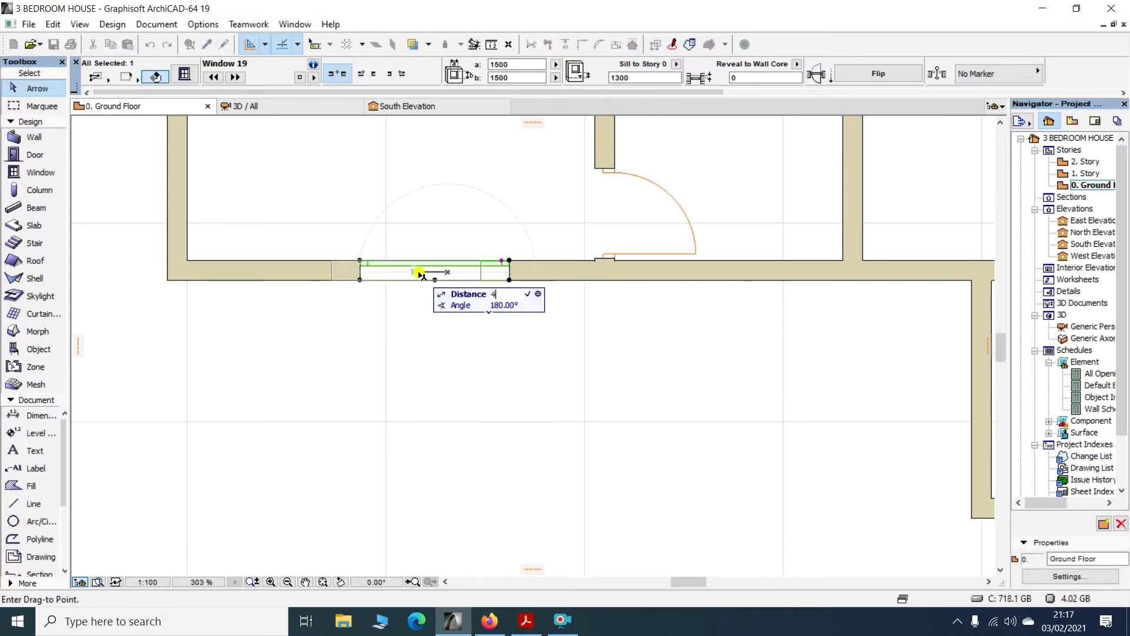
text(41)
key(Return)
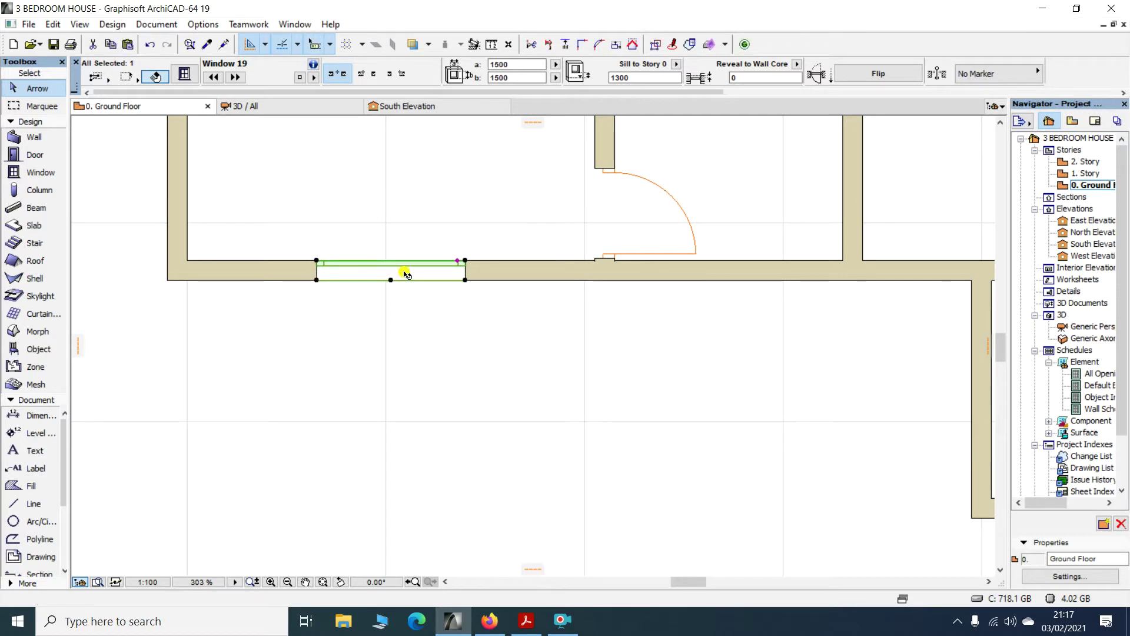
click(331, 353)
Examine the whole ground floor plan, especially the small northeast rooms along the north wall, for exterior walls without windows
scroll(412, 303, down, 5)
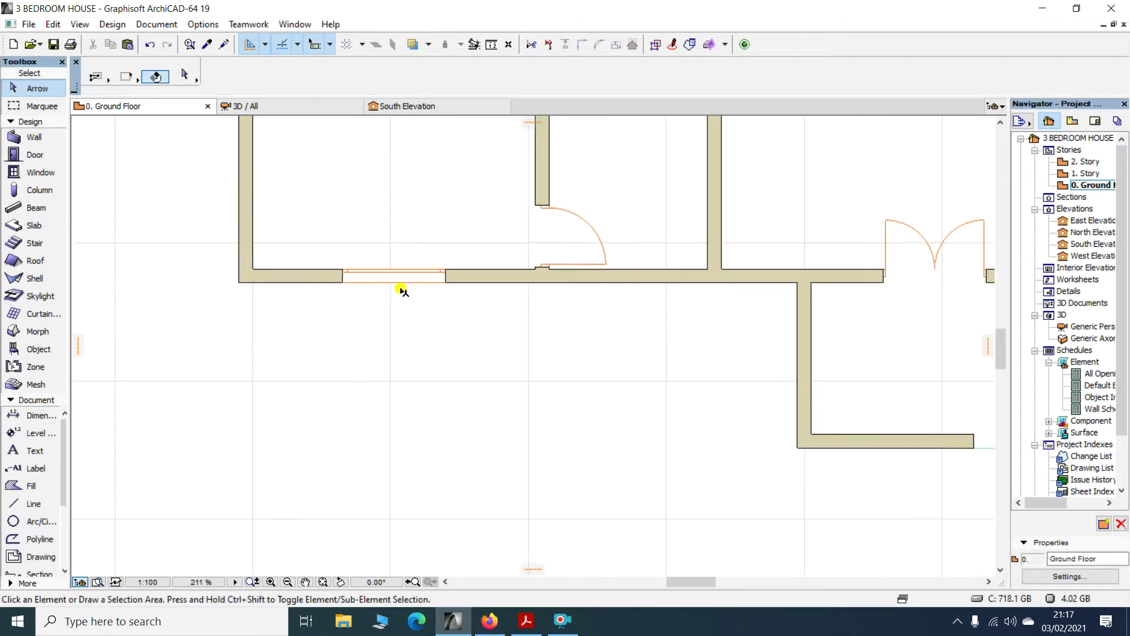
scroll(395, 294, down, 3)
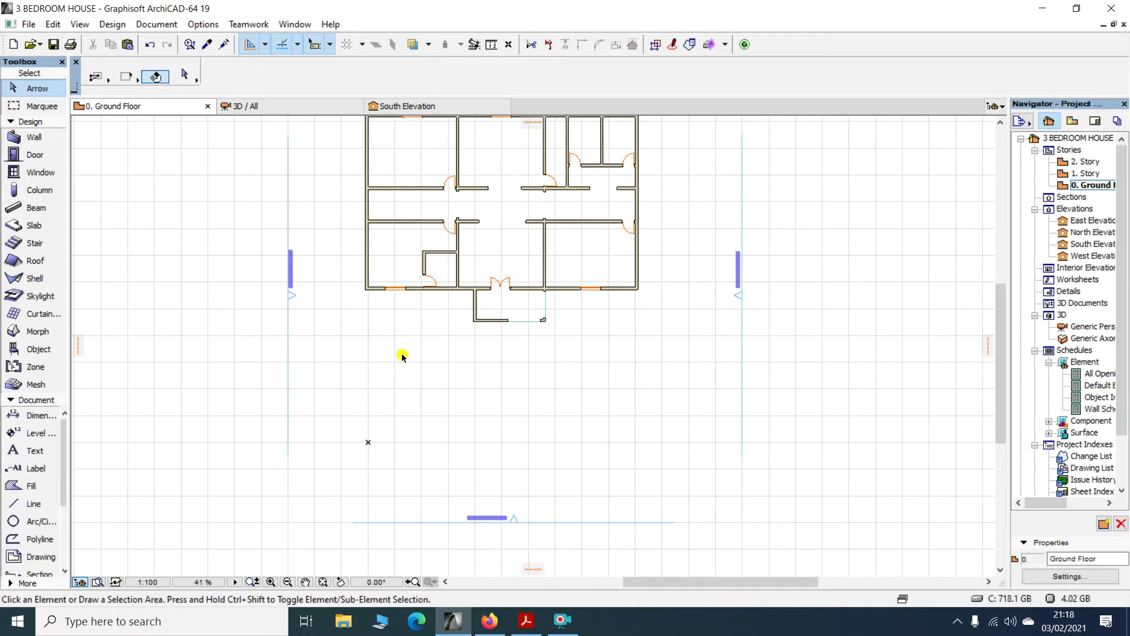
scroll(403, 356, down, 2)
scroll(521, 218, up, 3)
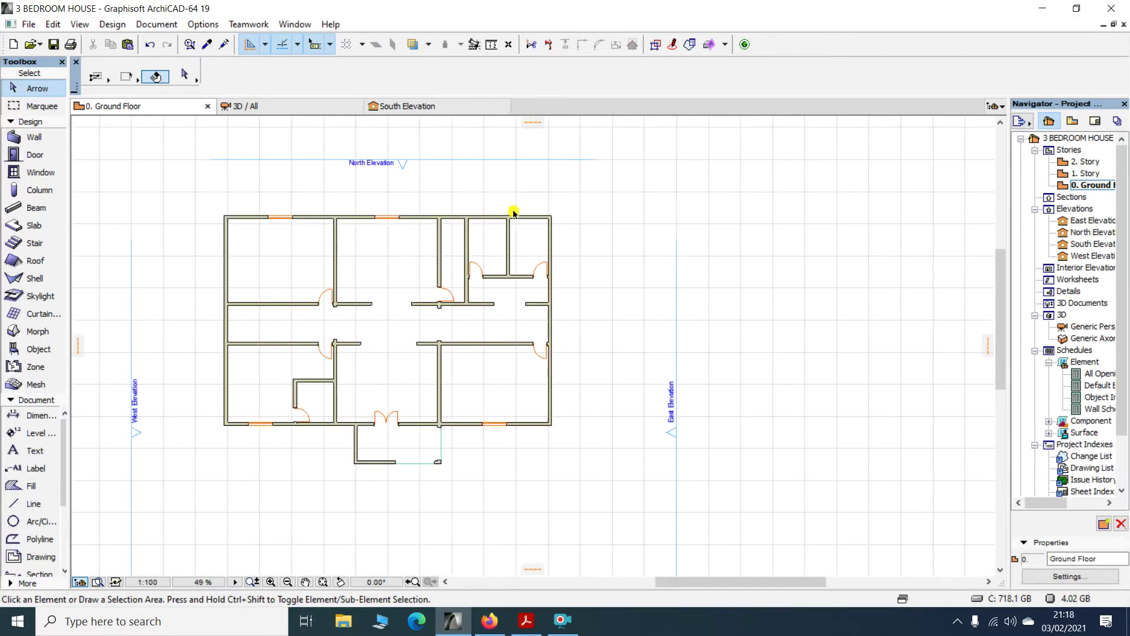
scroll(450, 219, up, 3)
scroll(404, 228, down, 2)
scroll(457, 222, up, 1)
scroll(457, 221, up, 1)
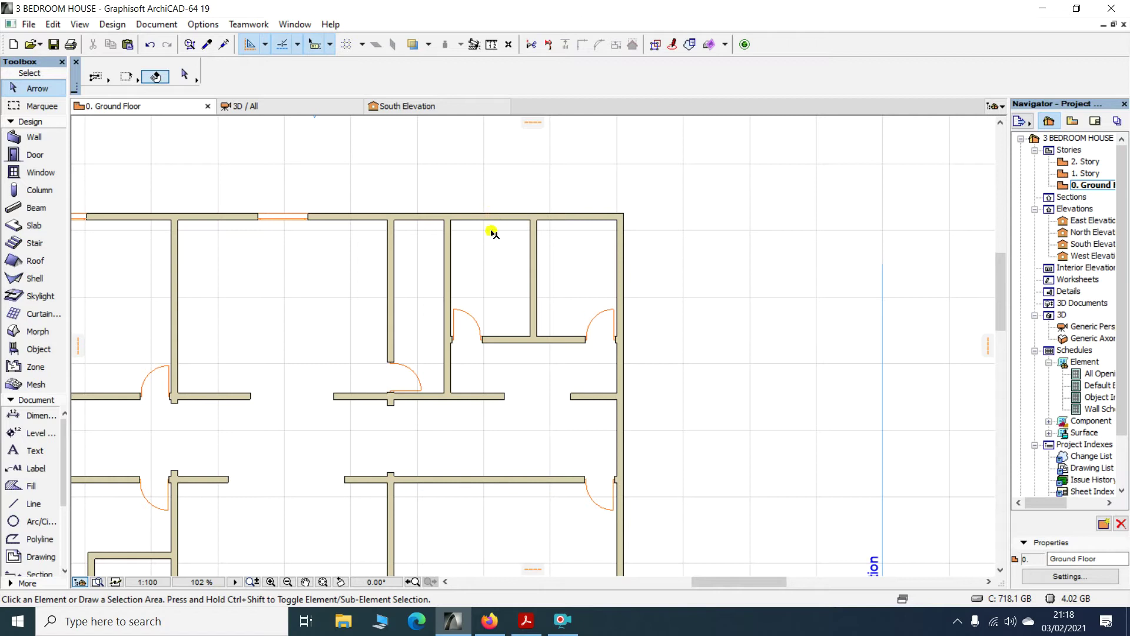
scroll(494, 202, down, 3)
scroll(492, 215, up, 2)
scroll(483, 207, down, 1)
scroll(478, 203, down, 1)
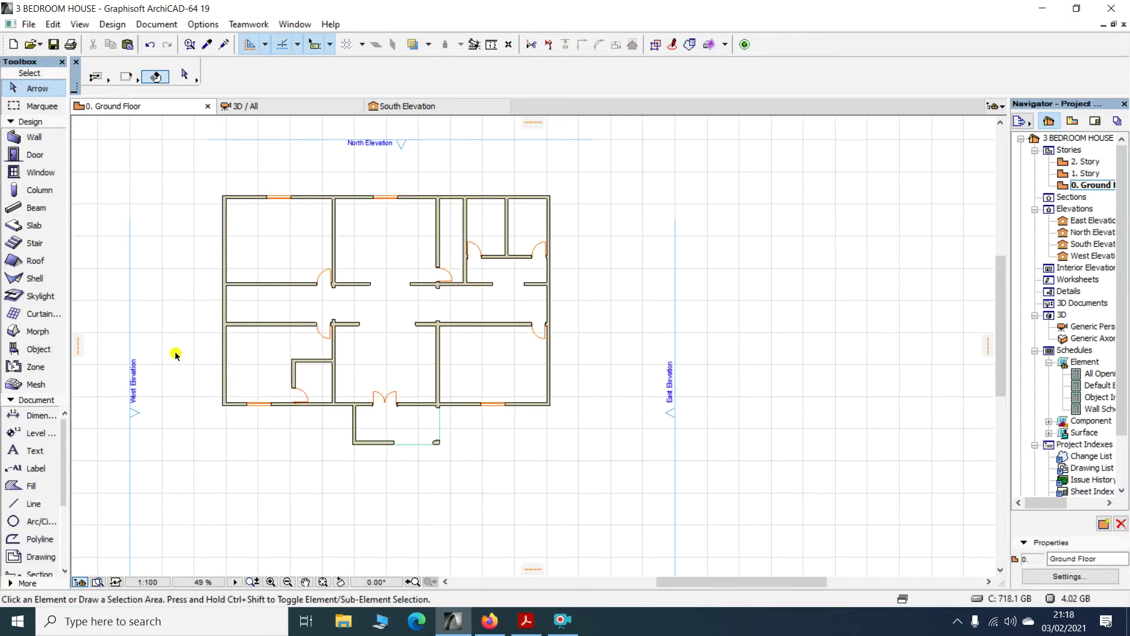
scroll(304, 407, up, 4)
scroll(302, 399, down, 3)
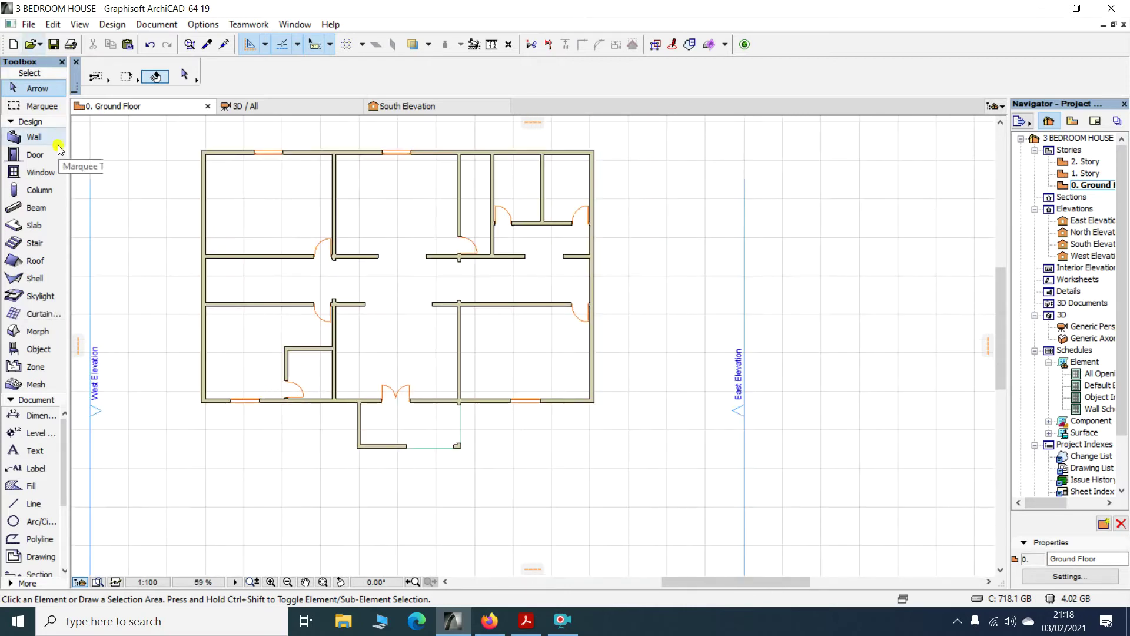
Set the default window type to Single-Hung Window 19 with a width of 900 and a height of 900
click(44, 176)
double_click(44, 175)
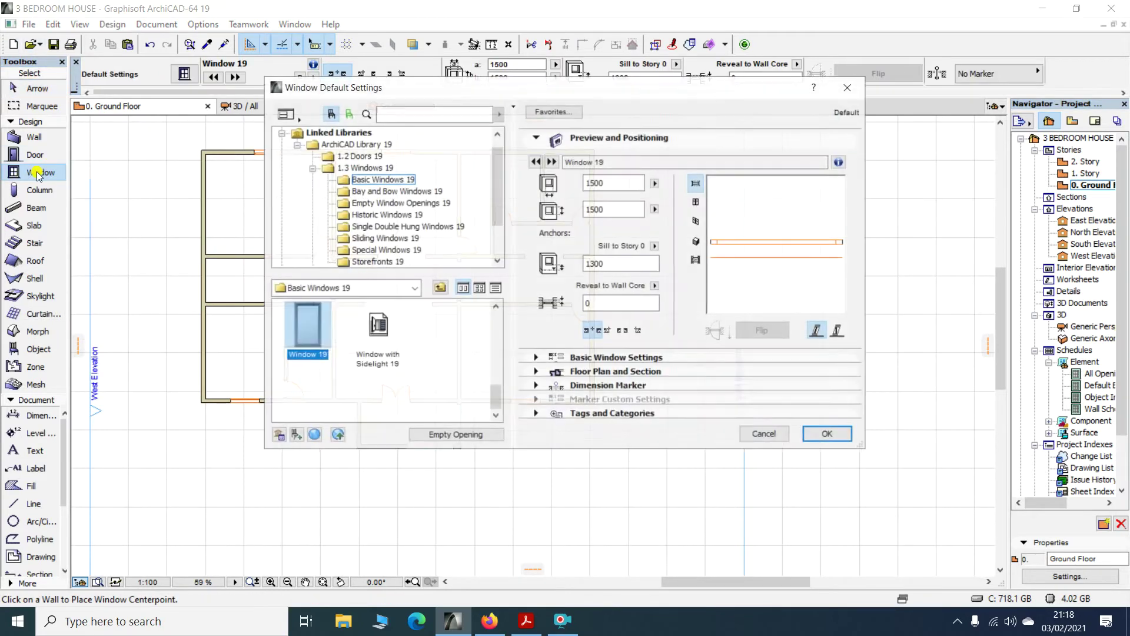
click(383, 227)
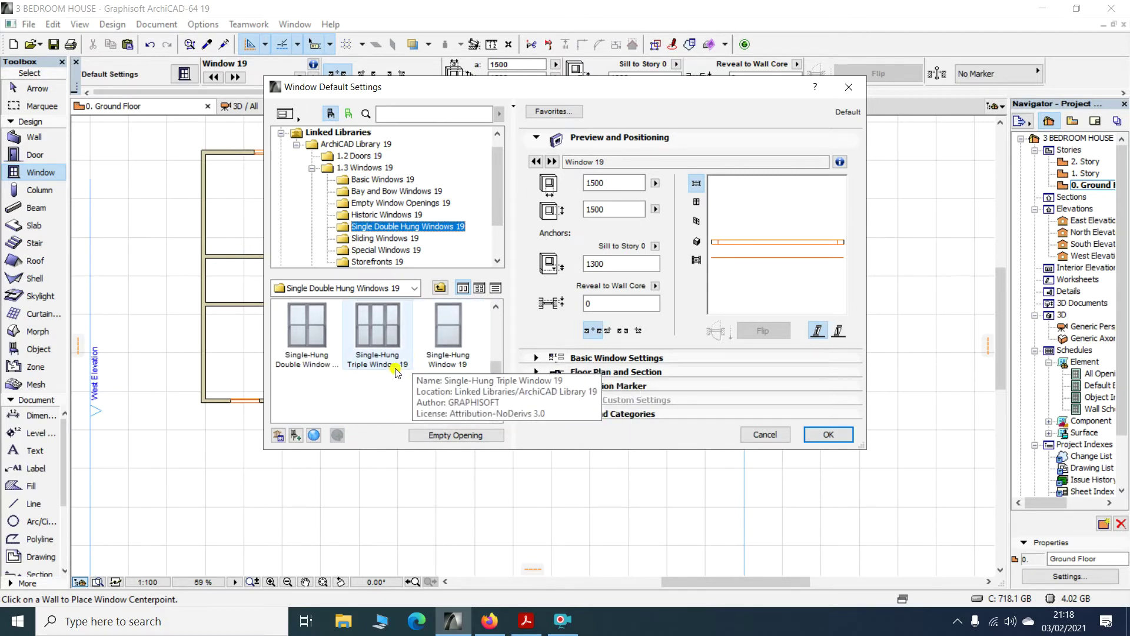
click(447, 331)
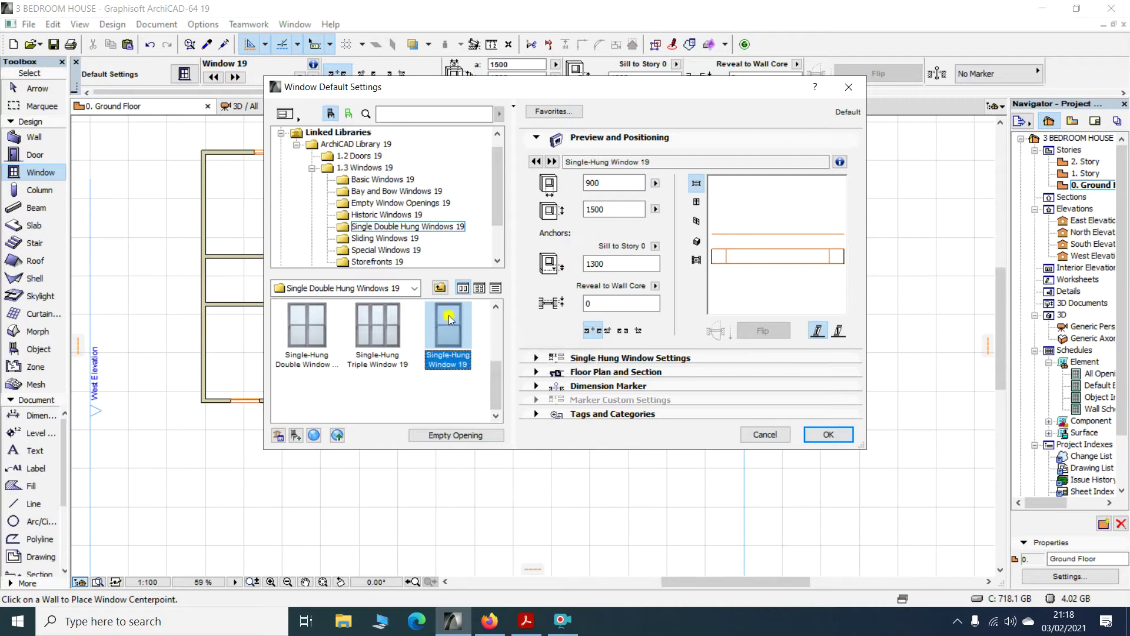
double_click(608, 180)
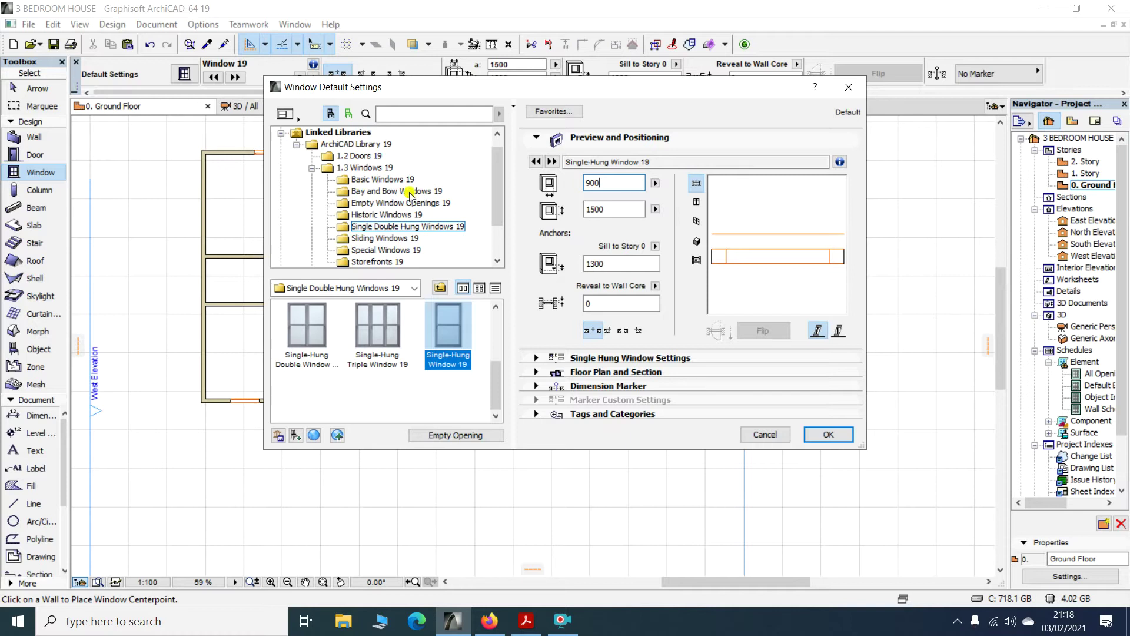
double_click(620, 210)
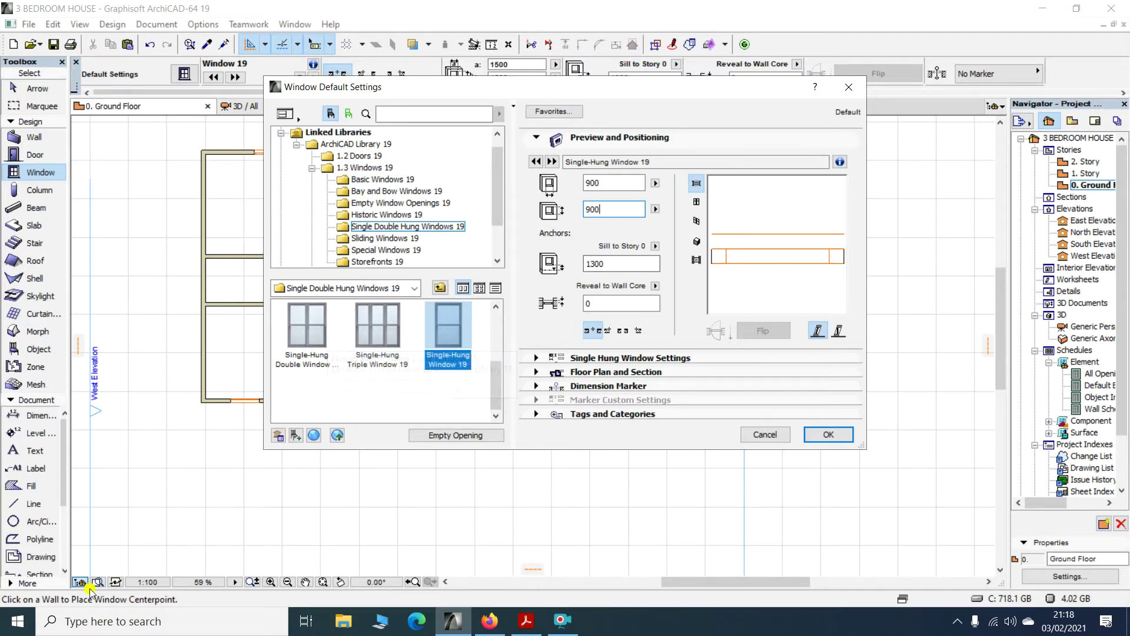
Open the Windows Calculator and compute the sill height by subtracting 300 and 900 from 3100
click(120, 621)
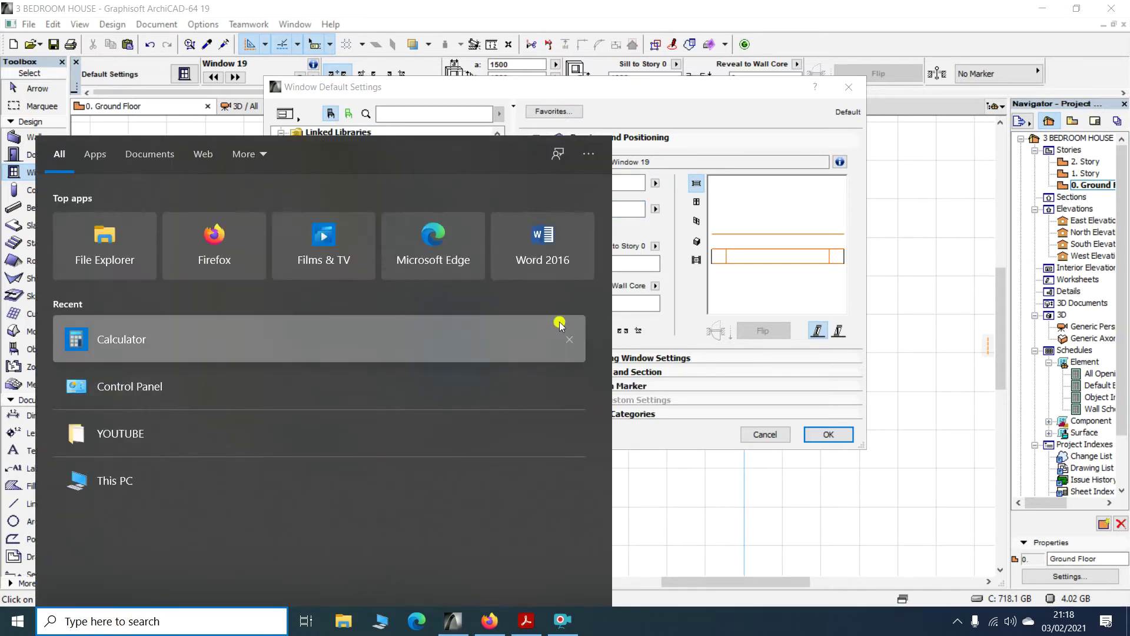
click(189, 355)
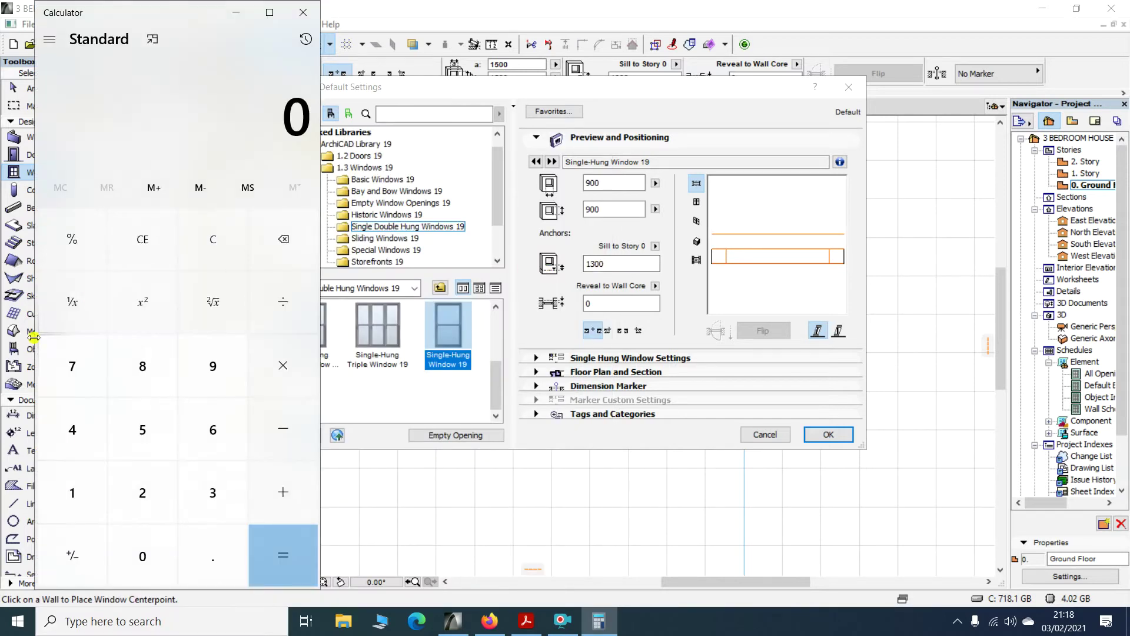
click(227, 487)
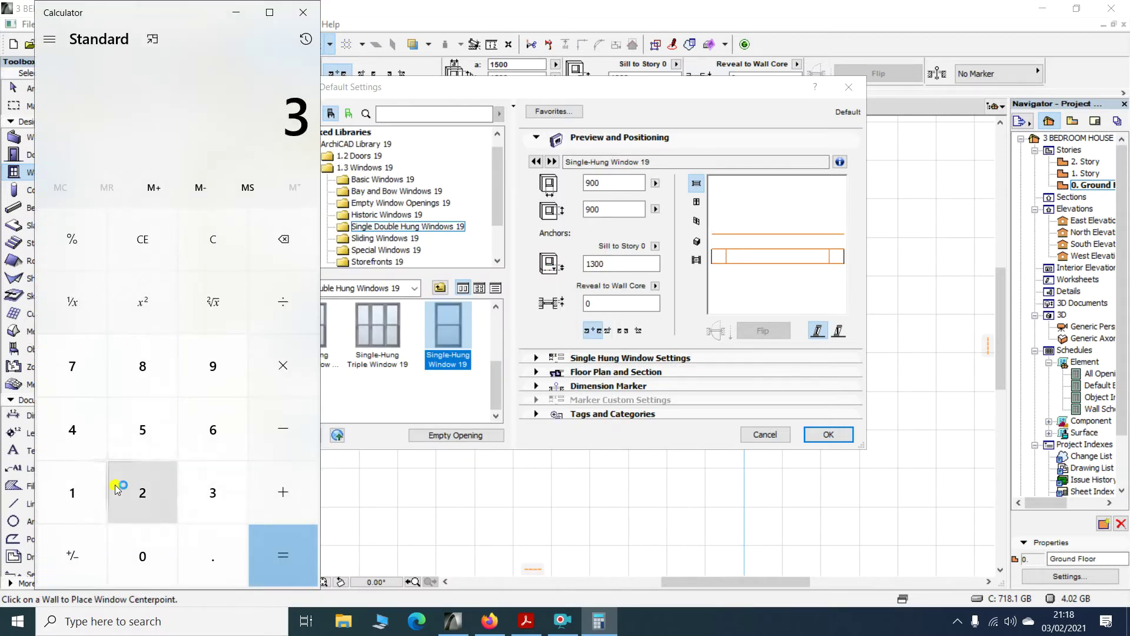
click(99, 492)
click(139, 559)
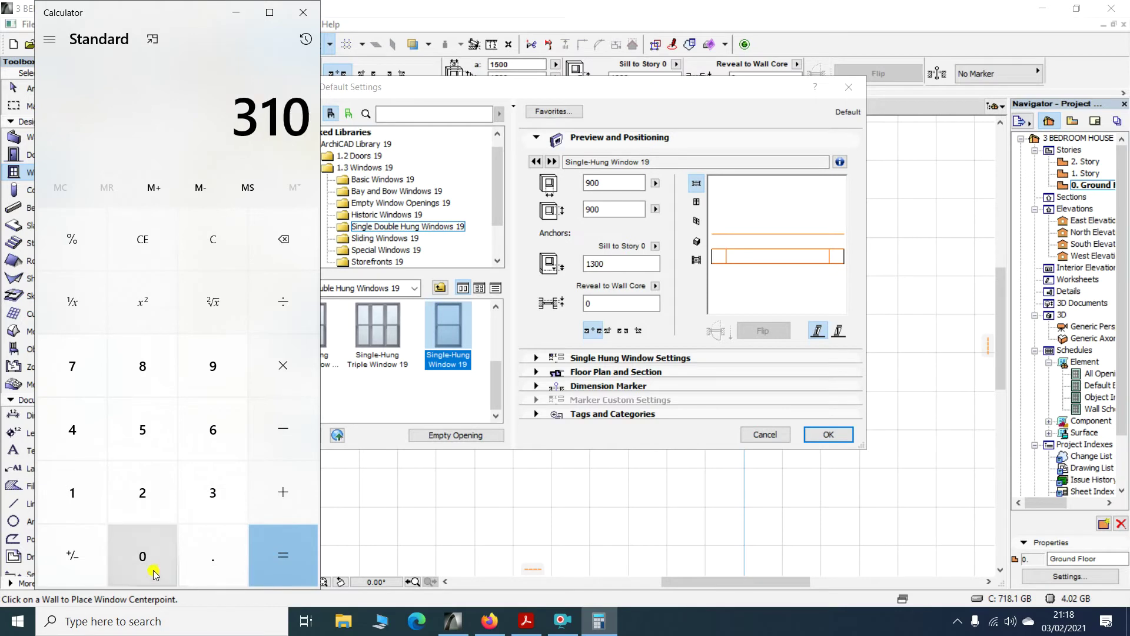
click(139, 559)
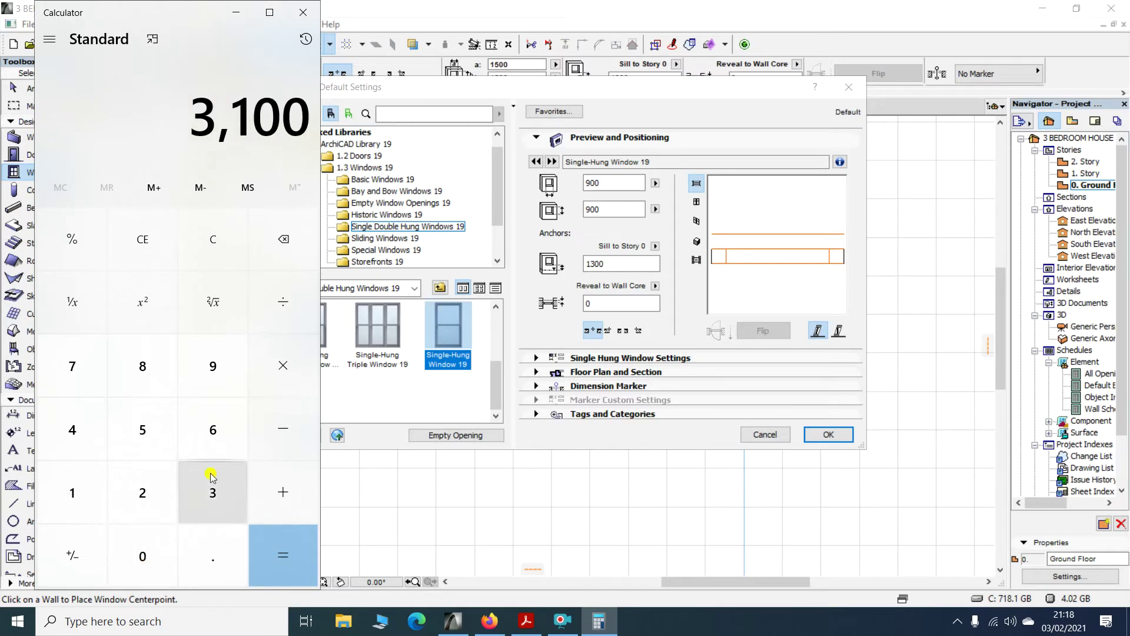
click(260, 444)
click(214, 493)
click(131, 548)
click(131, 548)
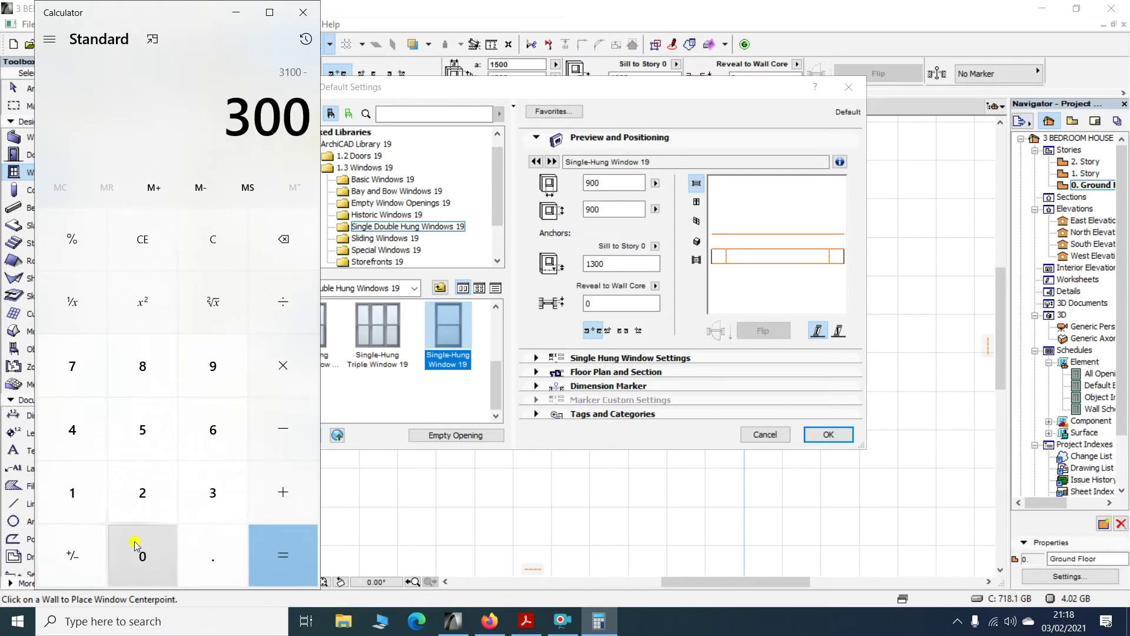
click(275, 452)
click(219, 371)
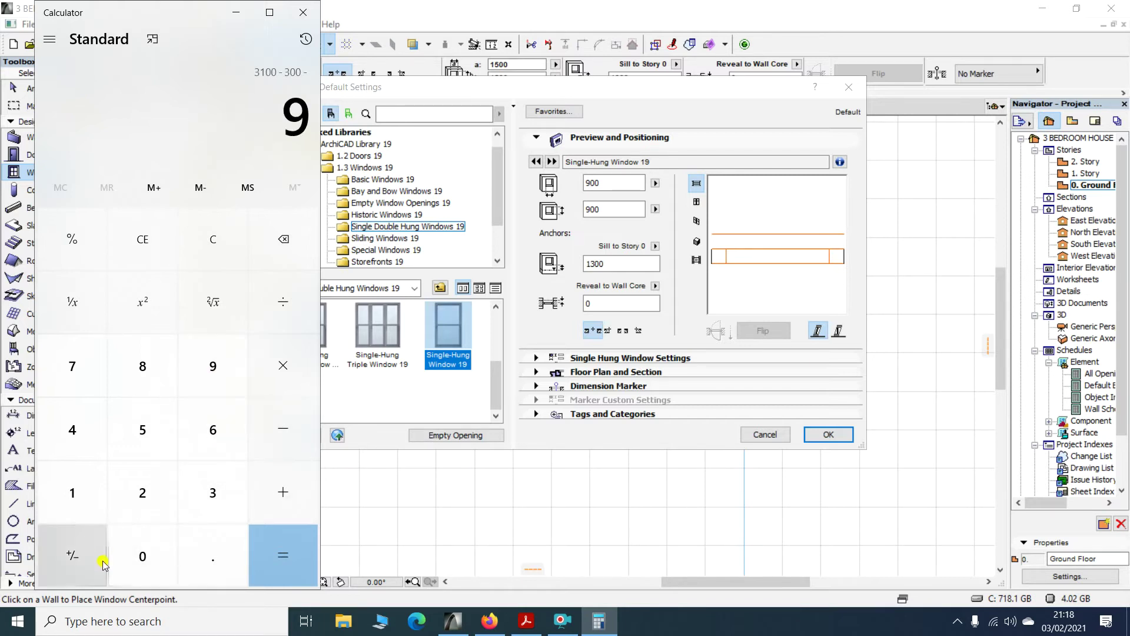
click(152, 566)
click(152, 566)
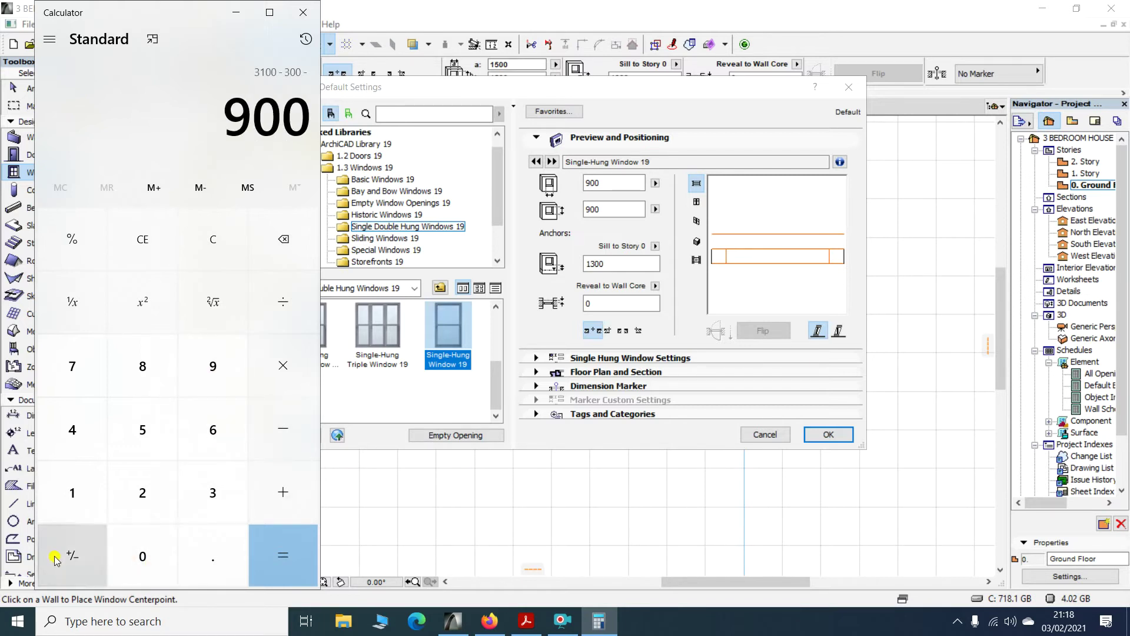
click(260, 564)
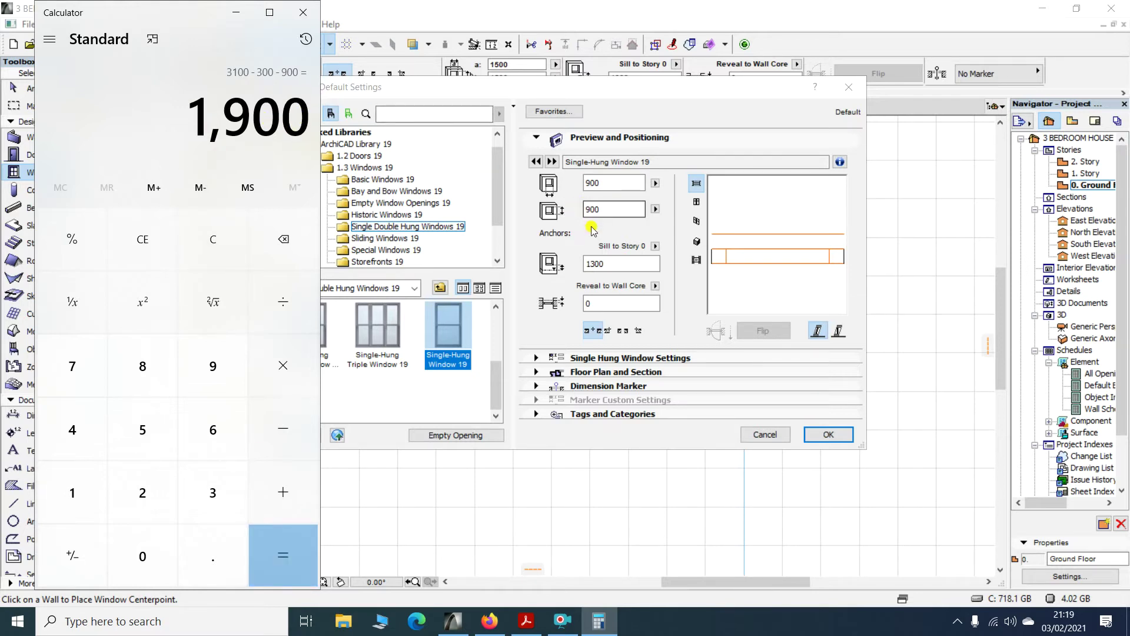
Set the default window sill height to 1900 and place a window in the north wall of each of the two small northeast rooms
click(613, 265)
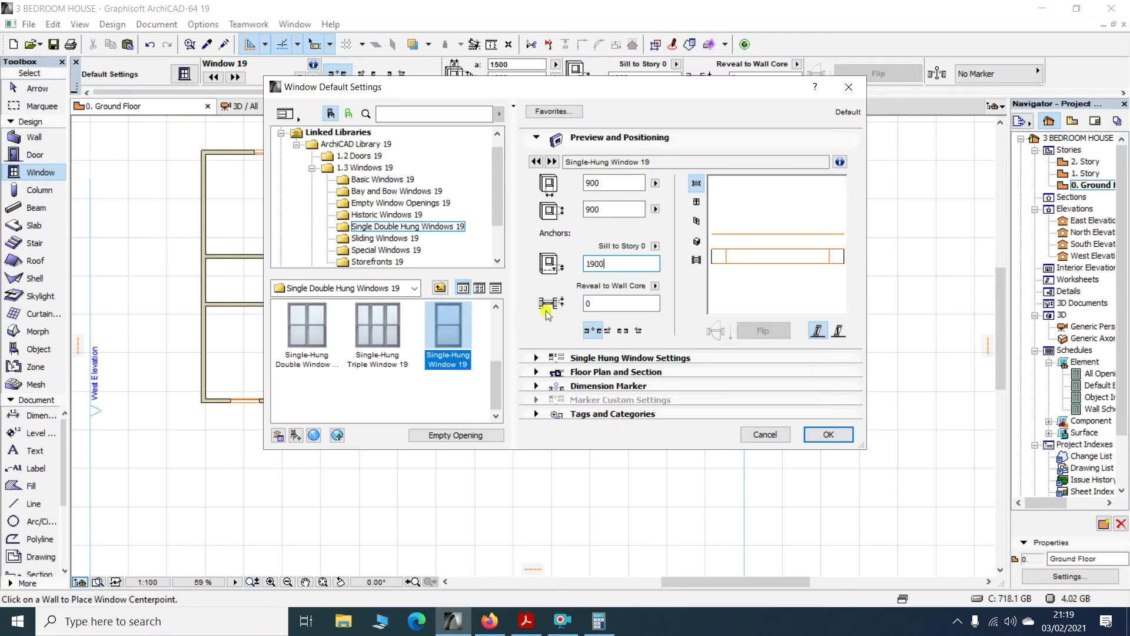
click(837, 434)
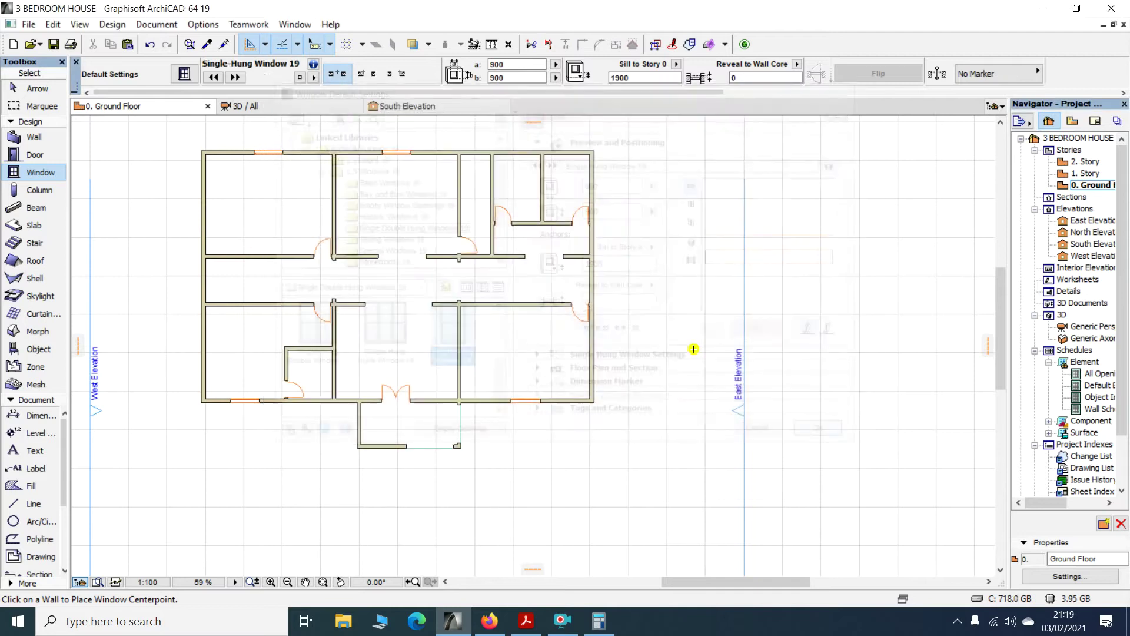
scroll(536, 131, up, 2)
scroll(536, 131, up, 3)
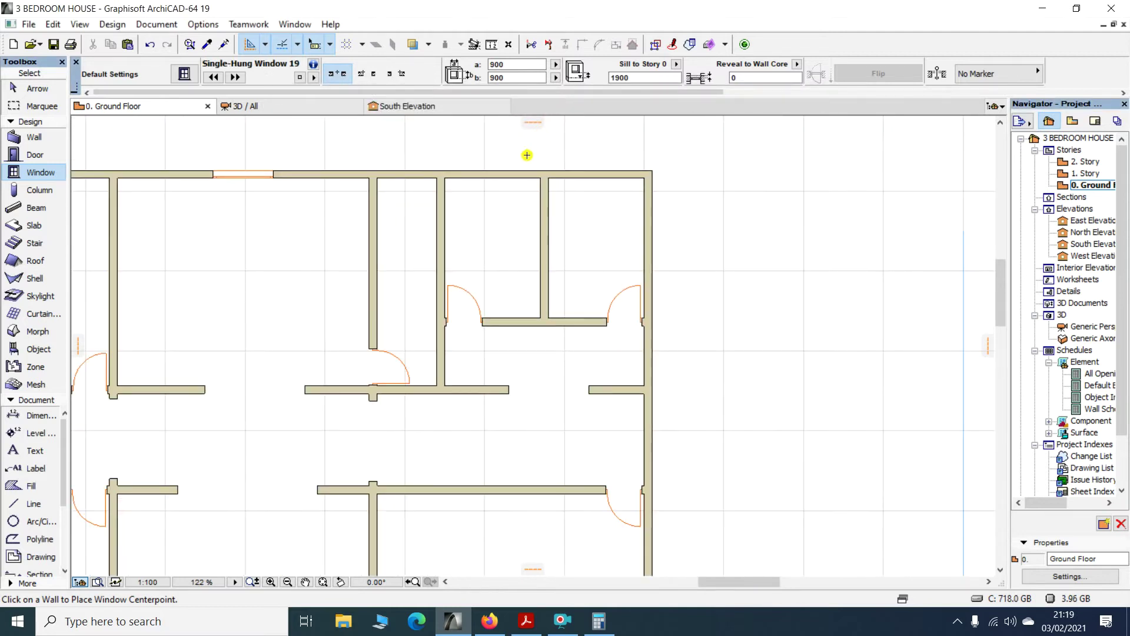
click(494, 187)
click(560, 188)
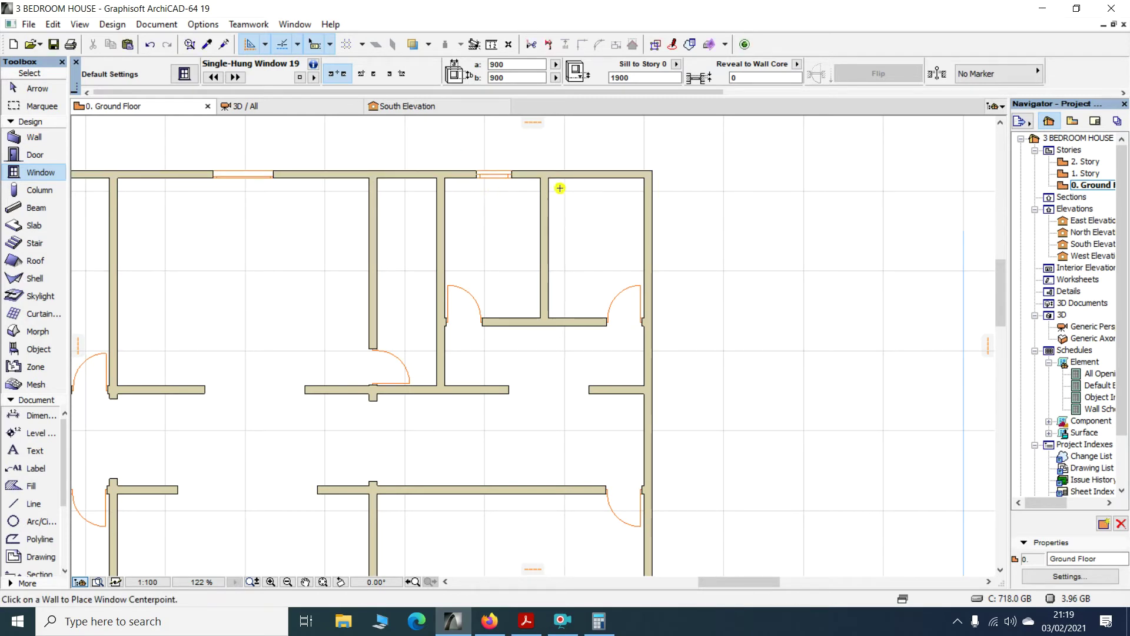
click(595, 183)
click(596, 193)
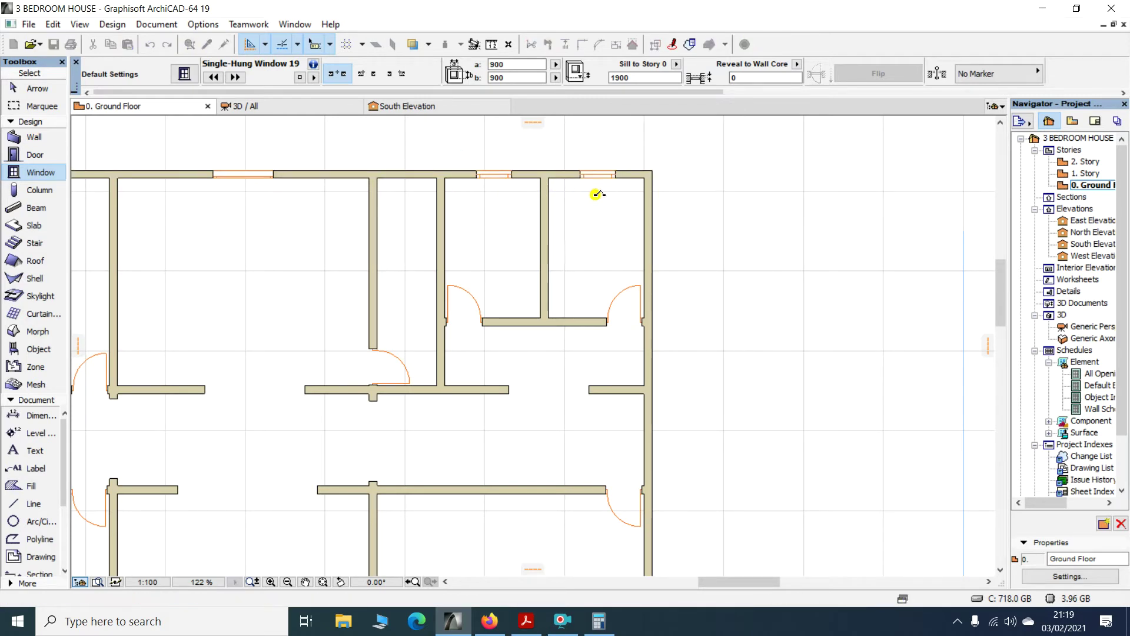
Place a 900 by 900 single-hung window in the south wall of the small enclosed room inside the southwest bedroom
scroll(555, 178, down, 5)
scroll(299, 408, up, 7)
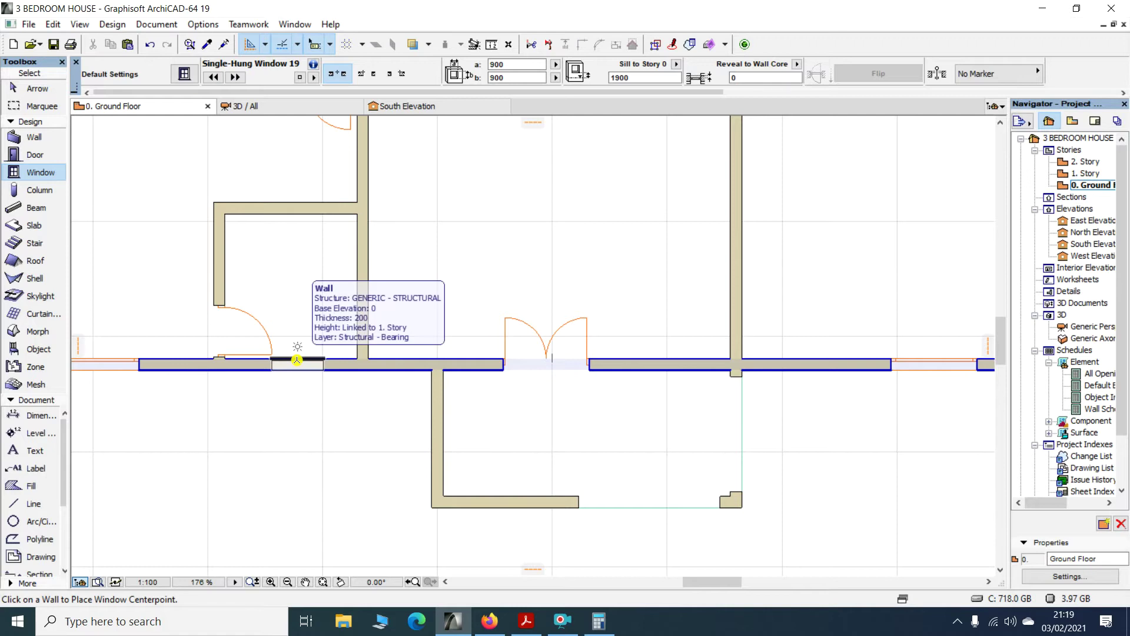
click(298, 359)
scroll(311, 326, down, 7)
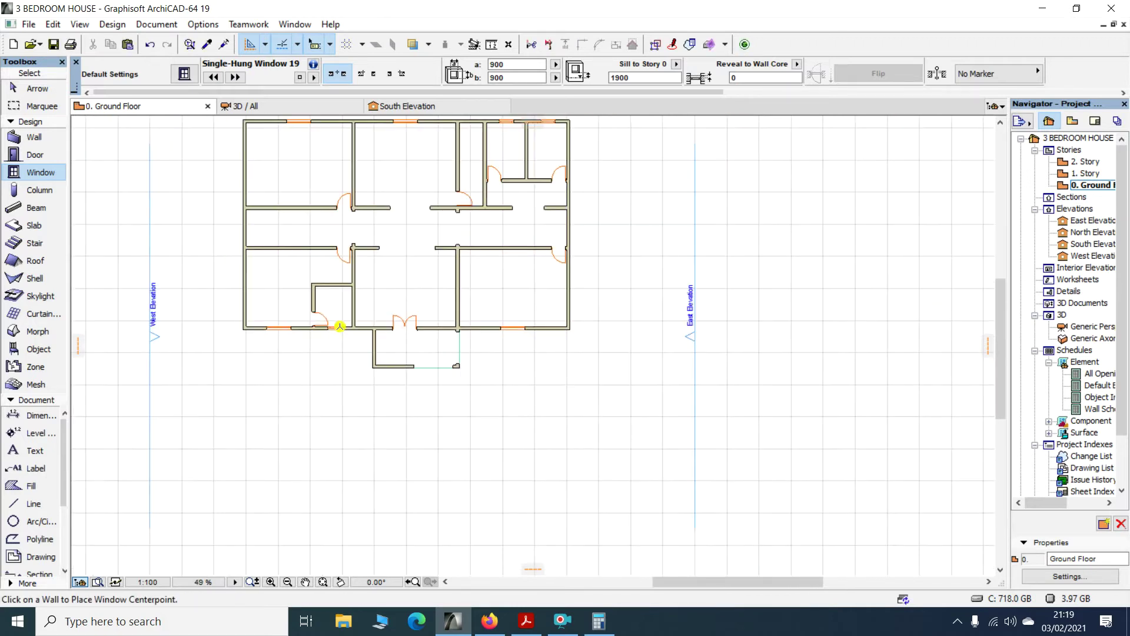
Measure from the inner northwest corner of the western small northeast room to the near edge of its north window
scroll(360, 327, down, 2)
scroll(525, 171, up, 4)
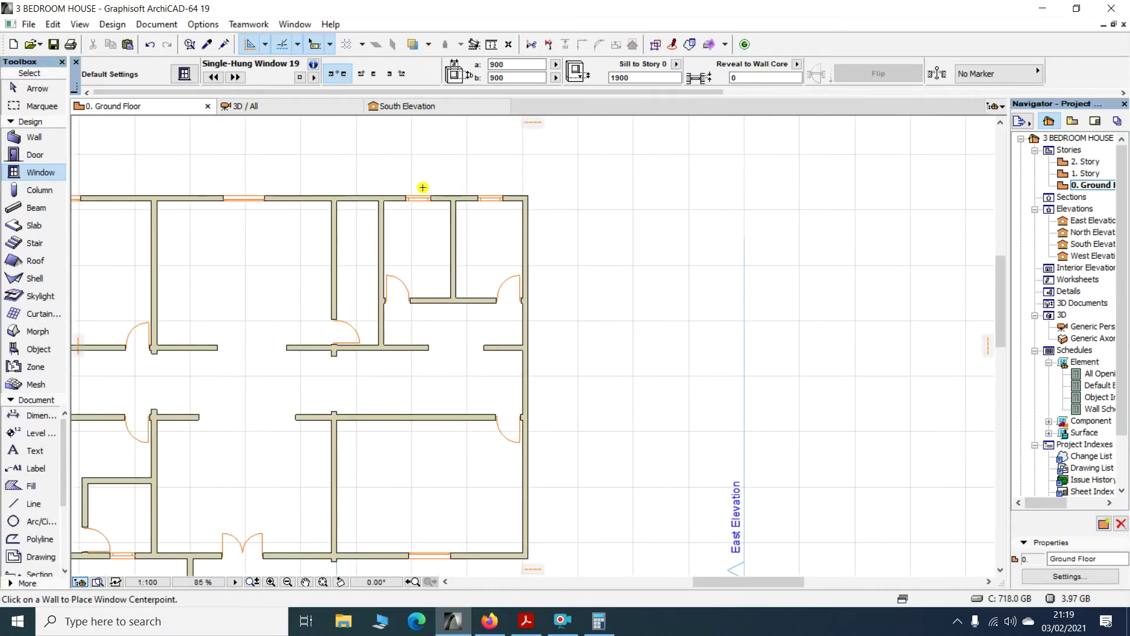
scroll(422, 187, up, 2)
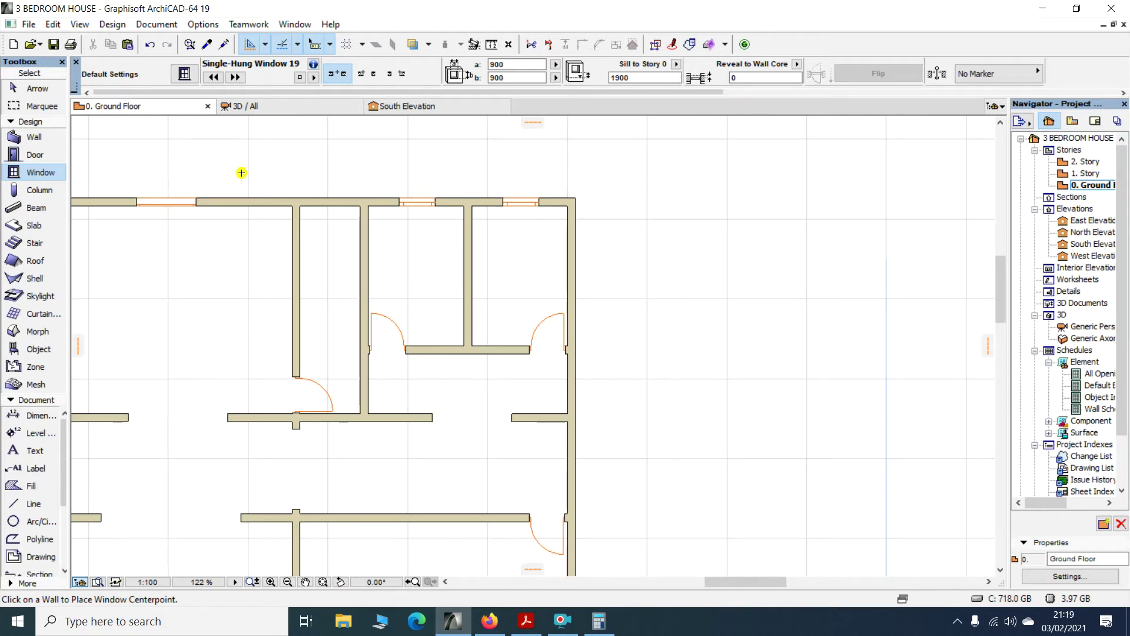
click(34, 88)
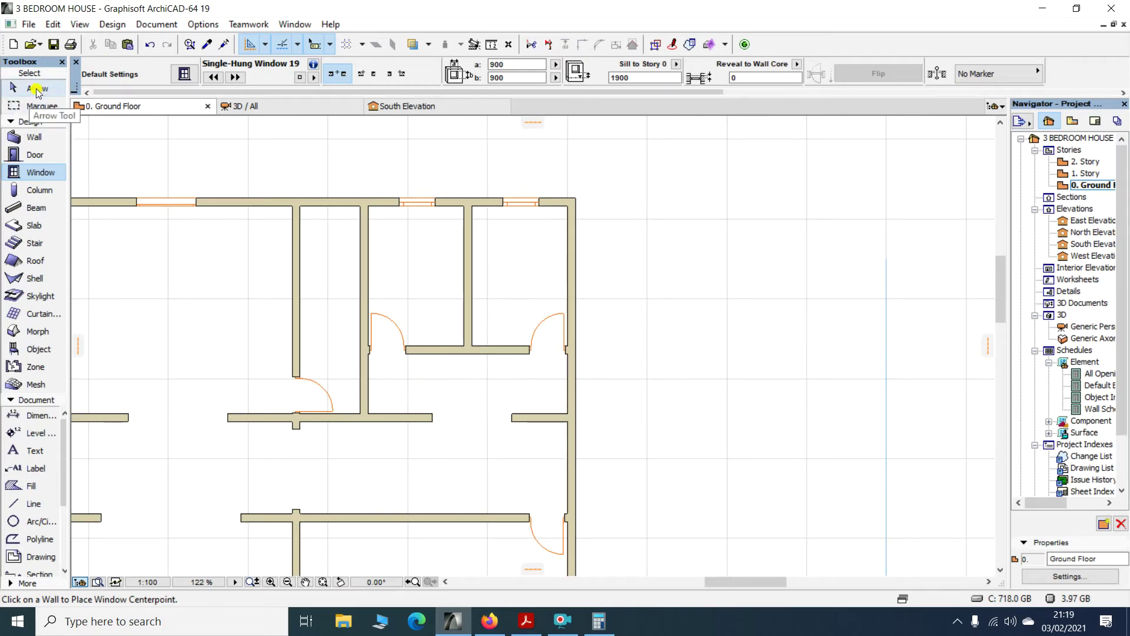
click(491, 44)
scroll(370, 209, up, 3)
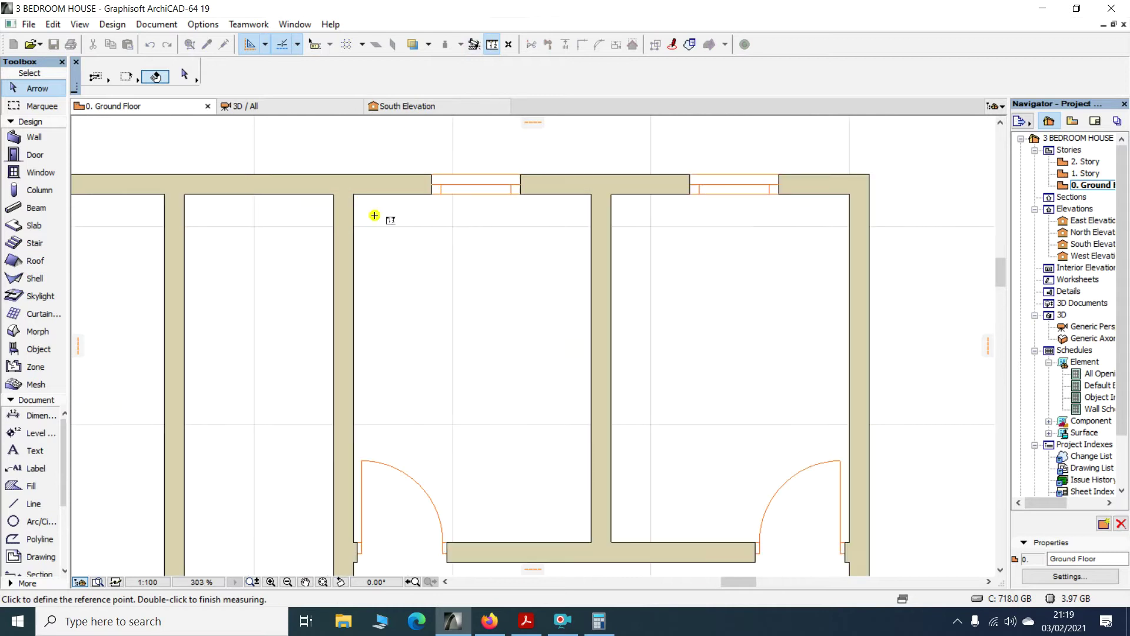
click(353, 194)
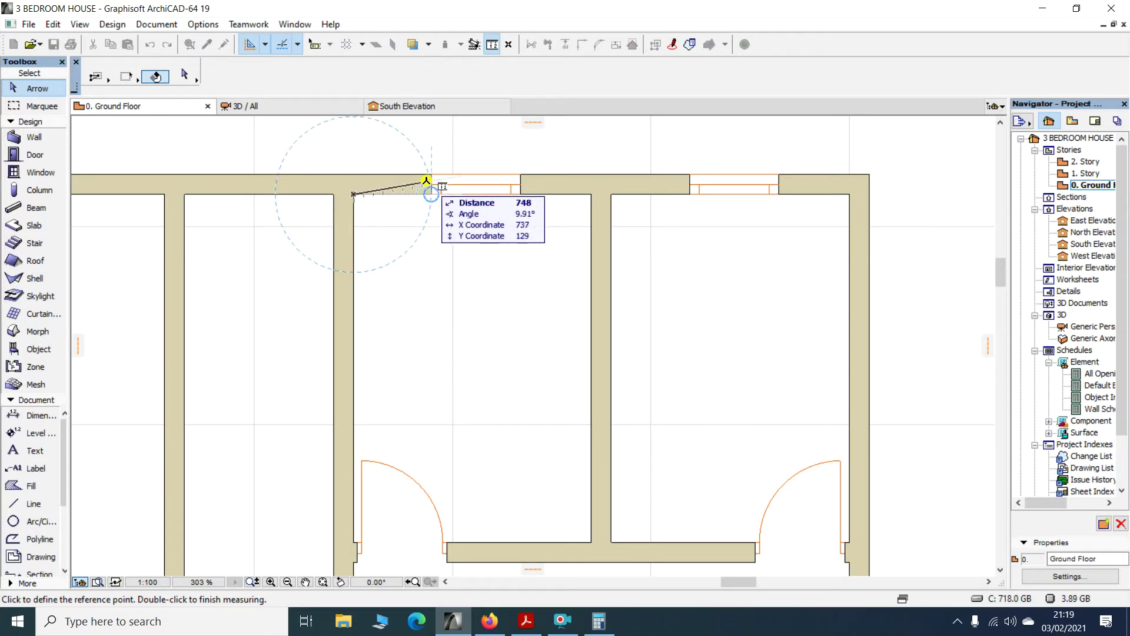
key(Escape)
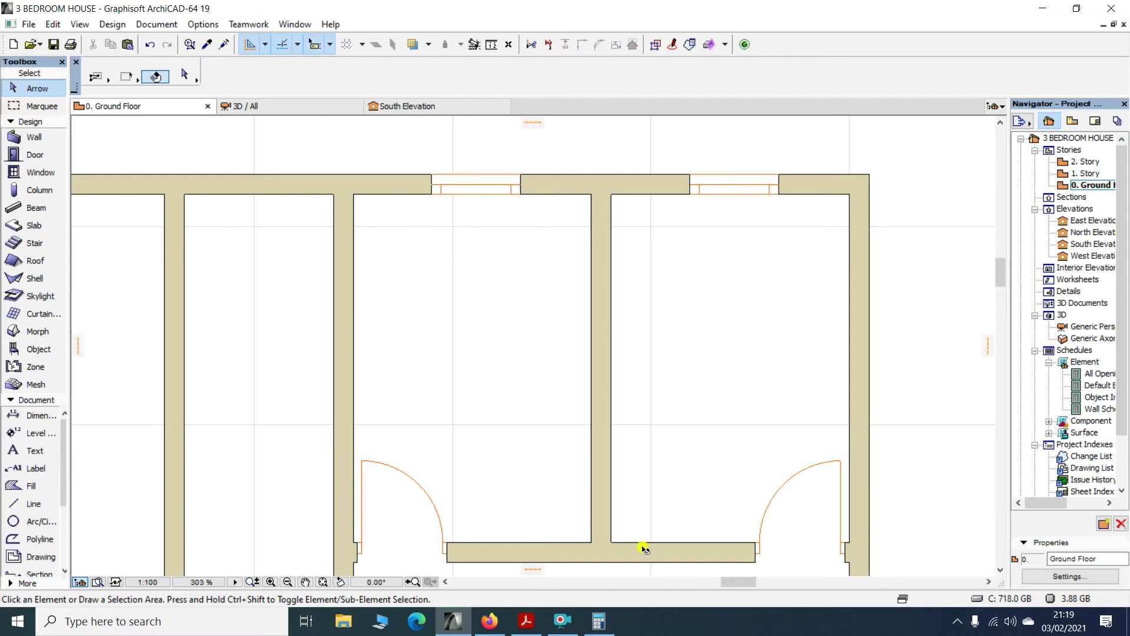
Calculate the window's centring offset in the Windows Calculator by subtracting 900 from 2400 and dividing the result by 2
click(598, 622)
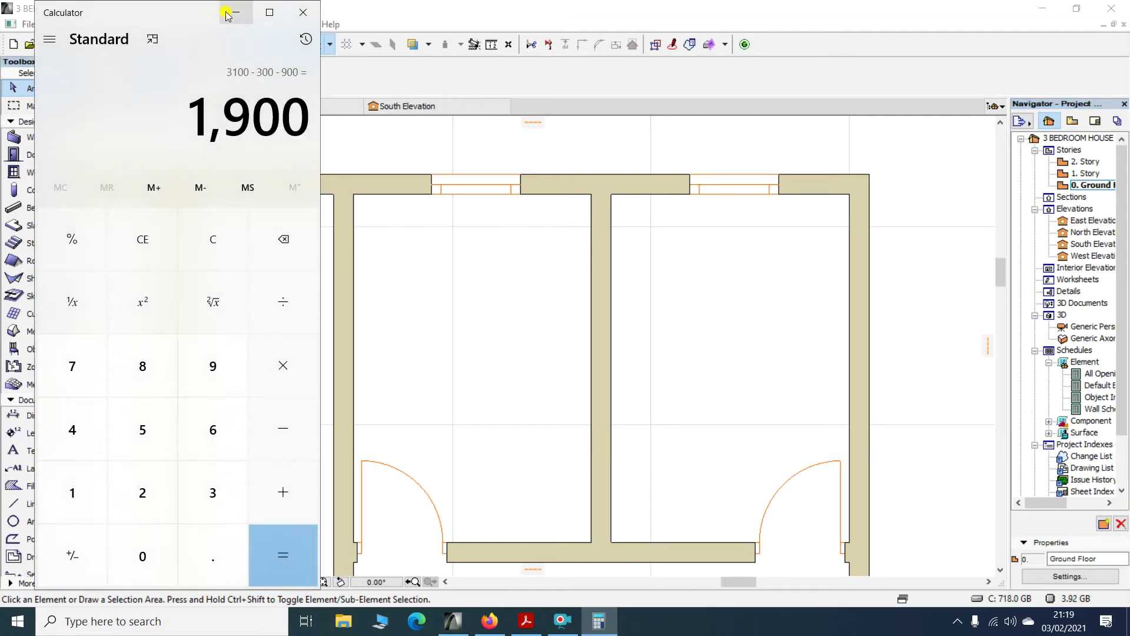
click(219, 237)
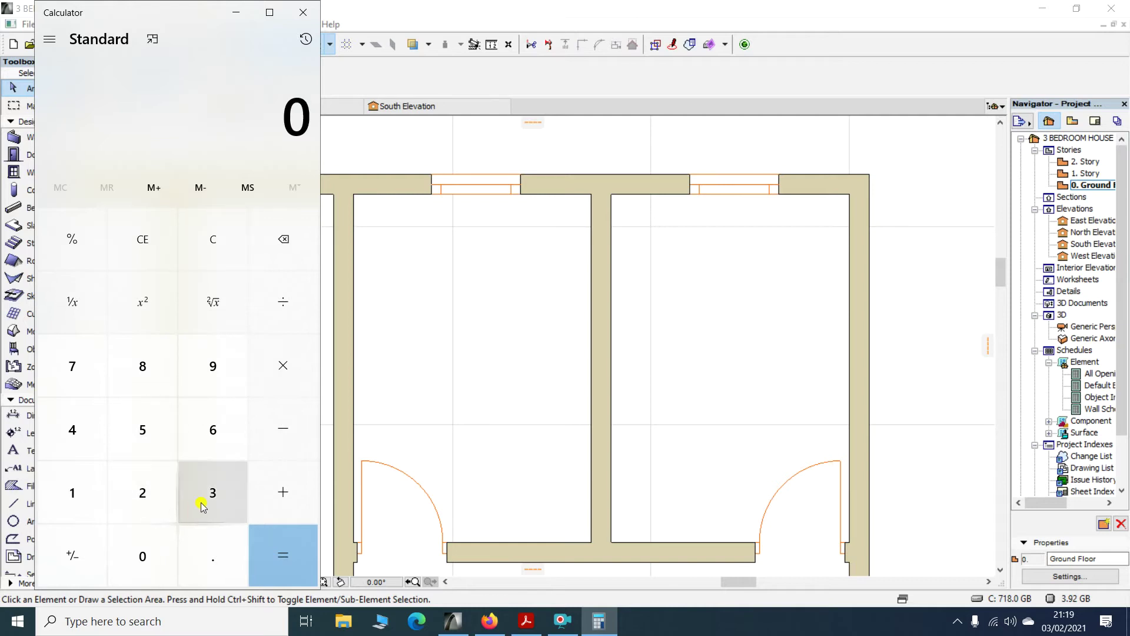
click(142, 494)
click(71, 430)
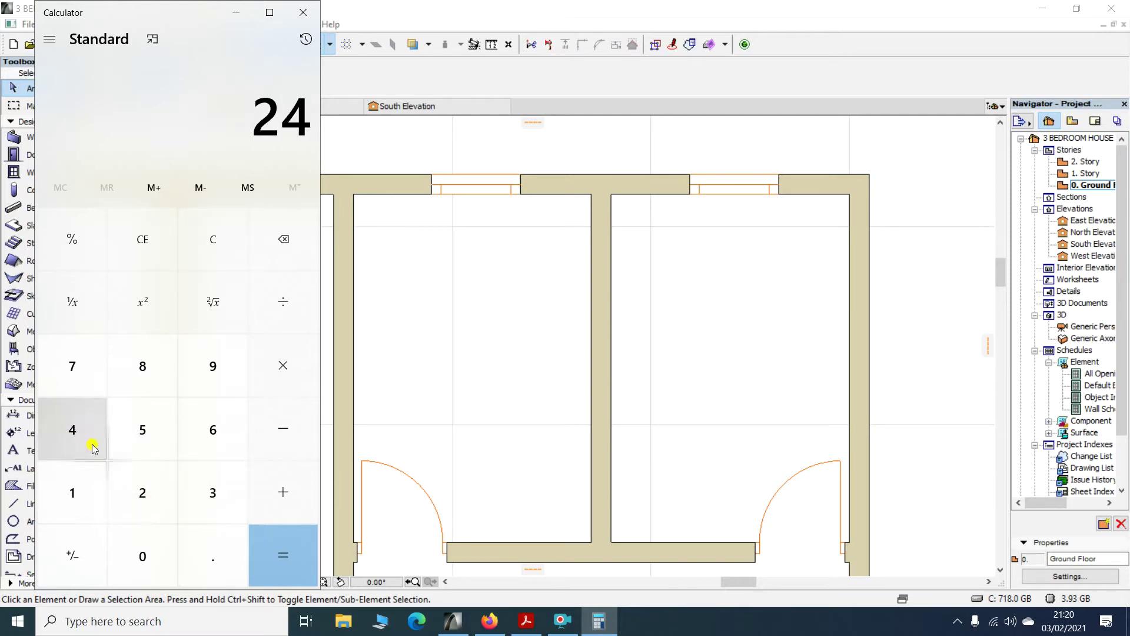
click(169, 554)
click(169, 553)
click(289, 439)
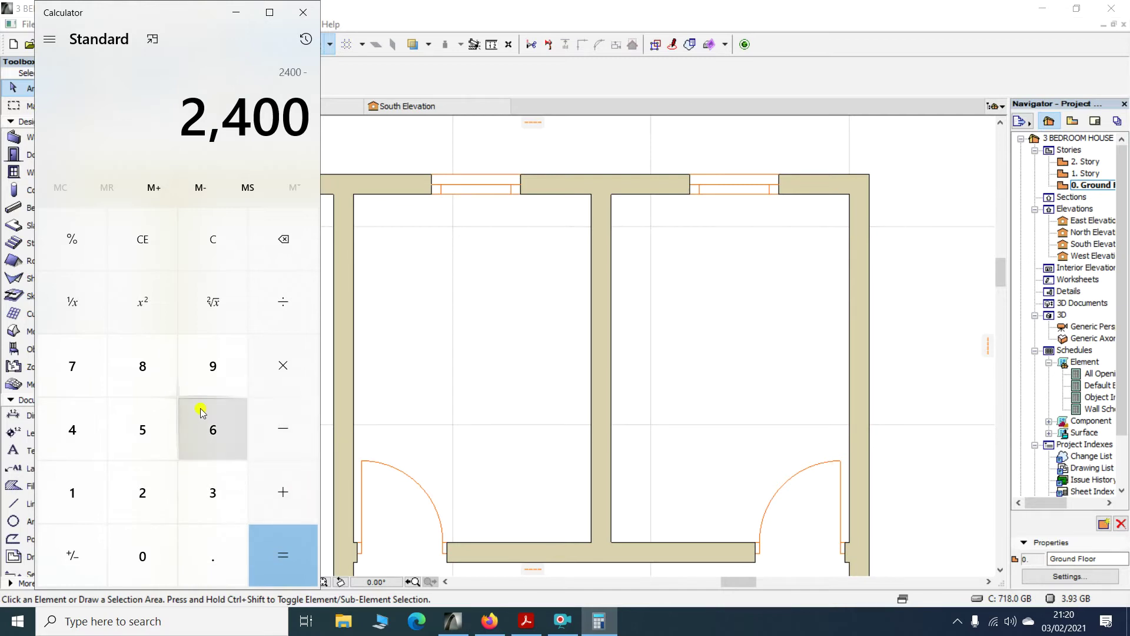
click(217, 386)
click(169, 557)
click(169, 556)
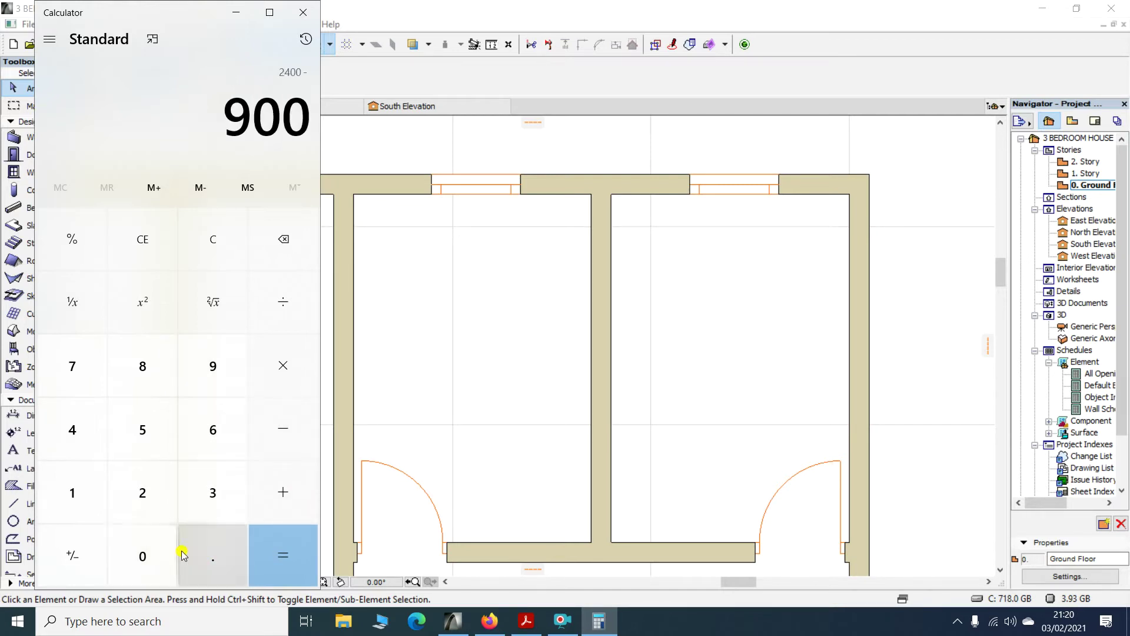
click(284, 556)
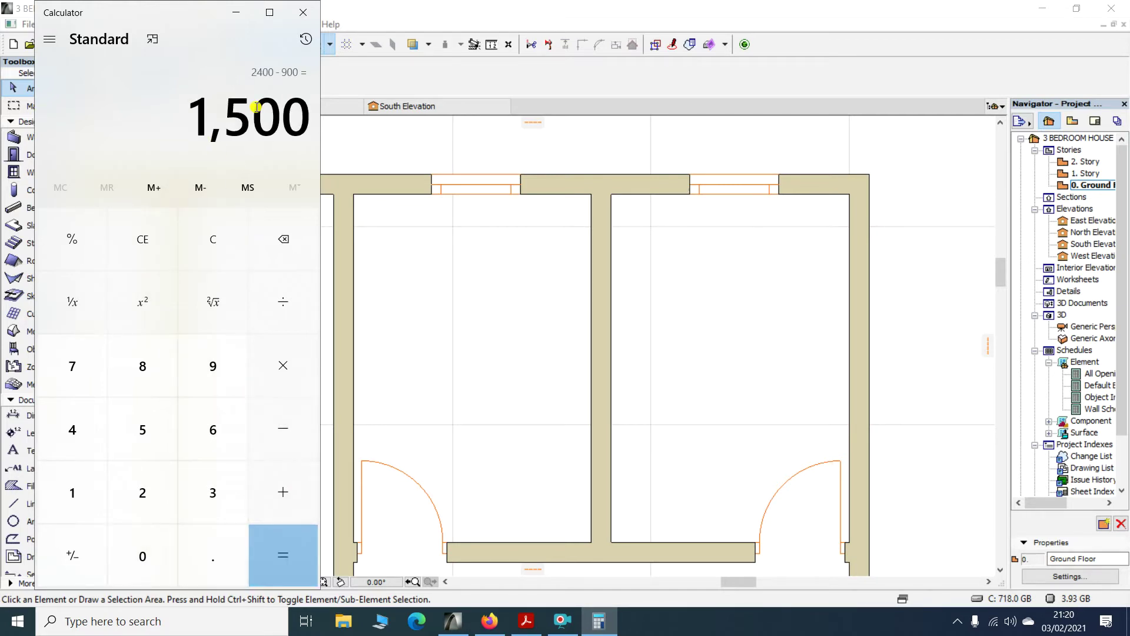
click(283, 301)
click(156, 481)
click(285, 537)
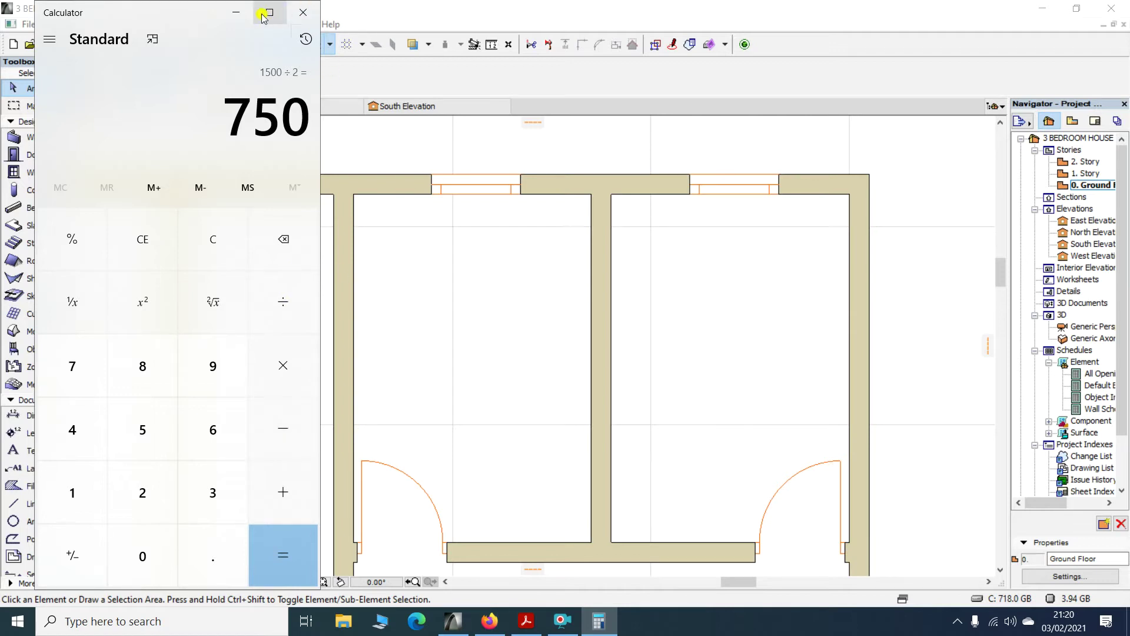
Remeasure the horizontal gap along the north wall's inner face between the western small room's corner and its window
click(370, 231)
click(492, 44)
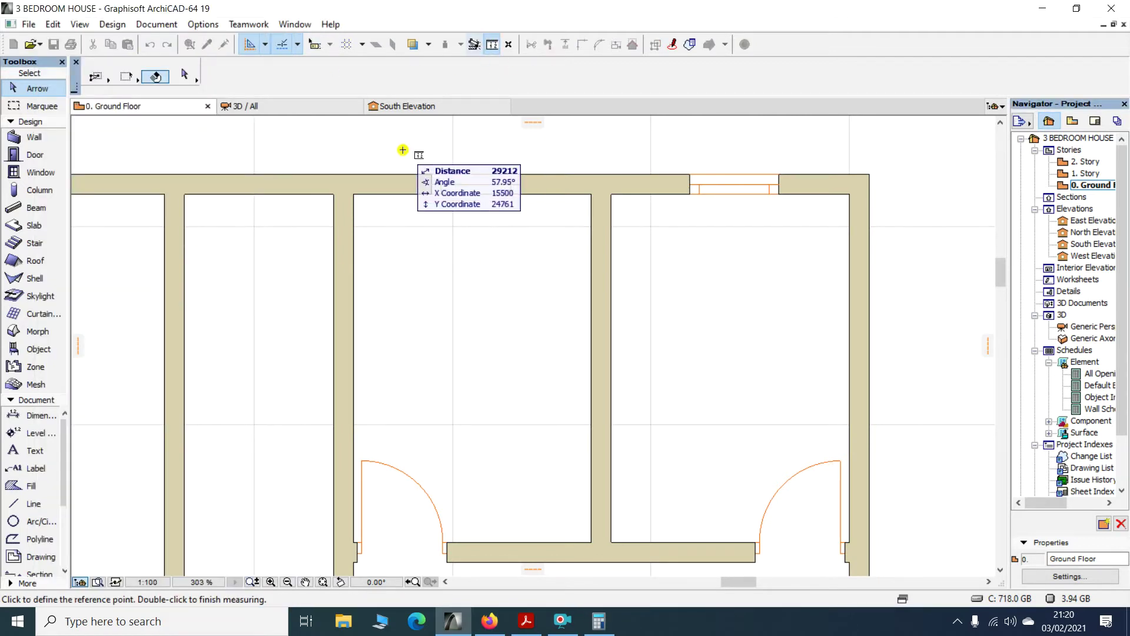
click(354, 194)
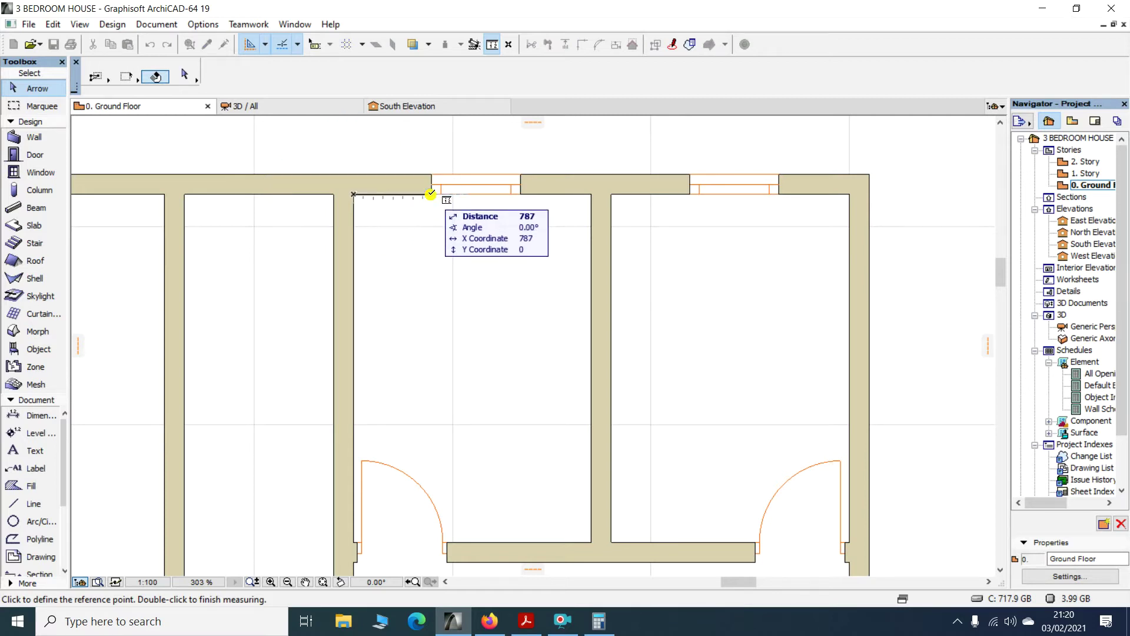
double_click(429, 196)
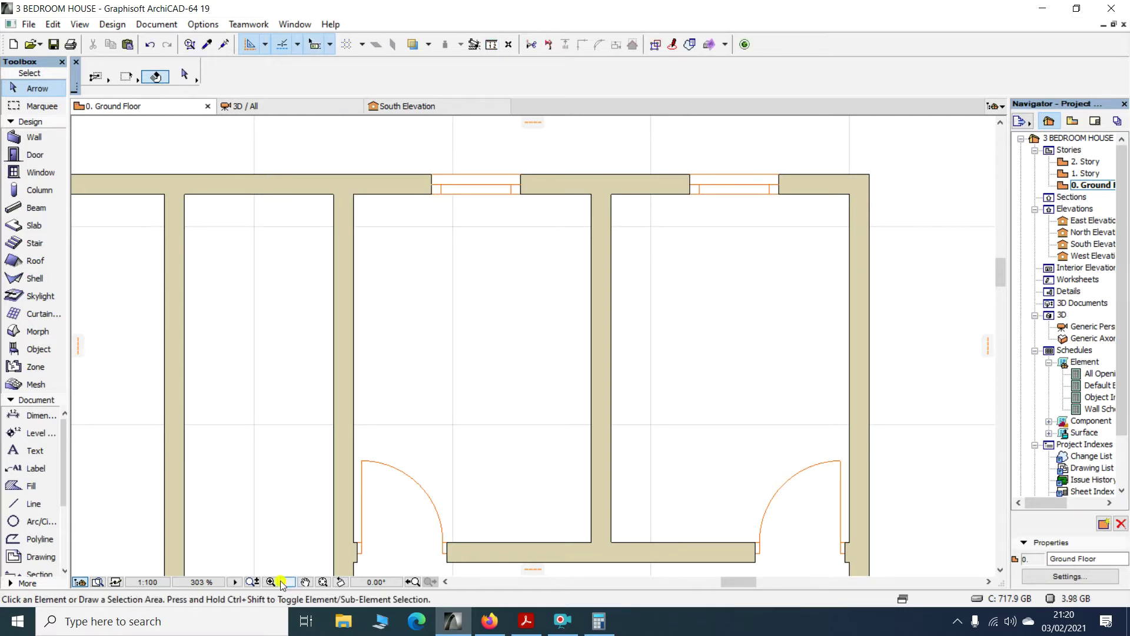
Switch to the Windows Calculator and divide 787 by 2
click(598, 621)
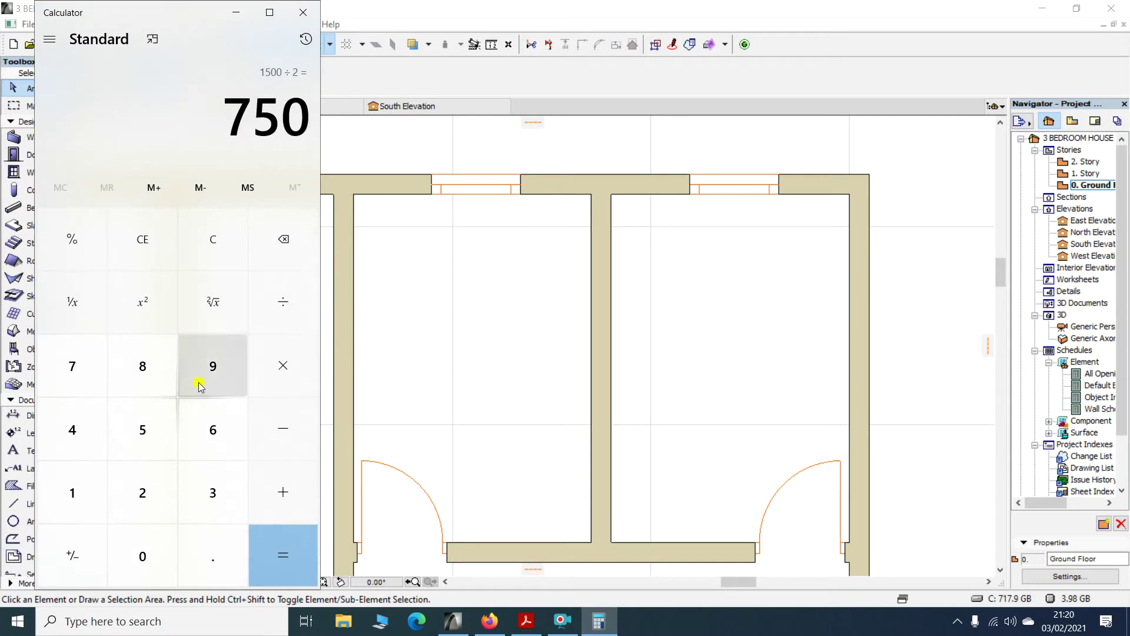
click(81, 365)
click(134, 372)
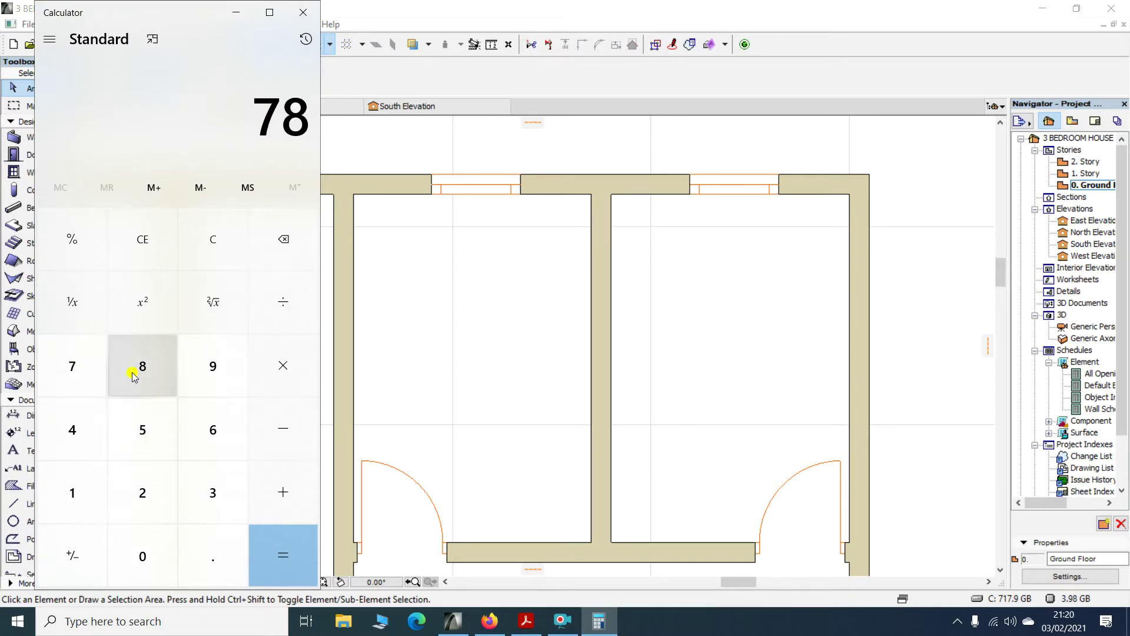
click(85, 386)
click(284, 549)
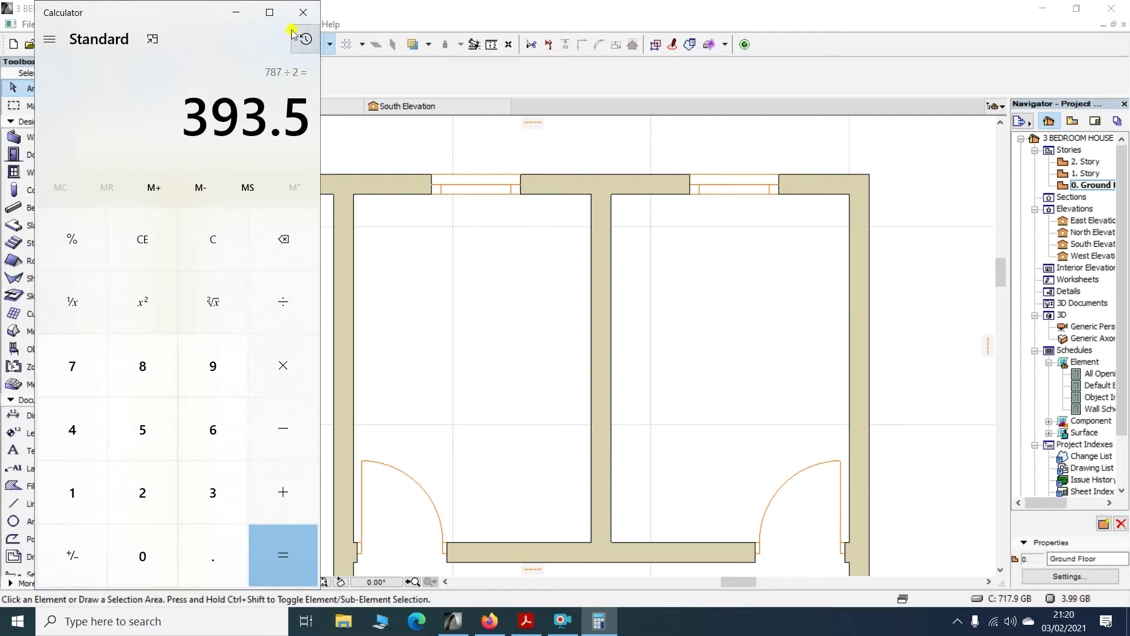
Calculate the centring offset in a fresh Windows Calculator session by subtracting 900 from 2400 and dividing the result by 2
click(301, 14)
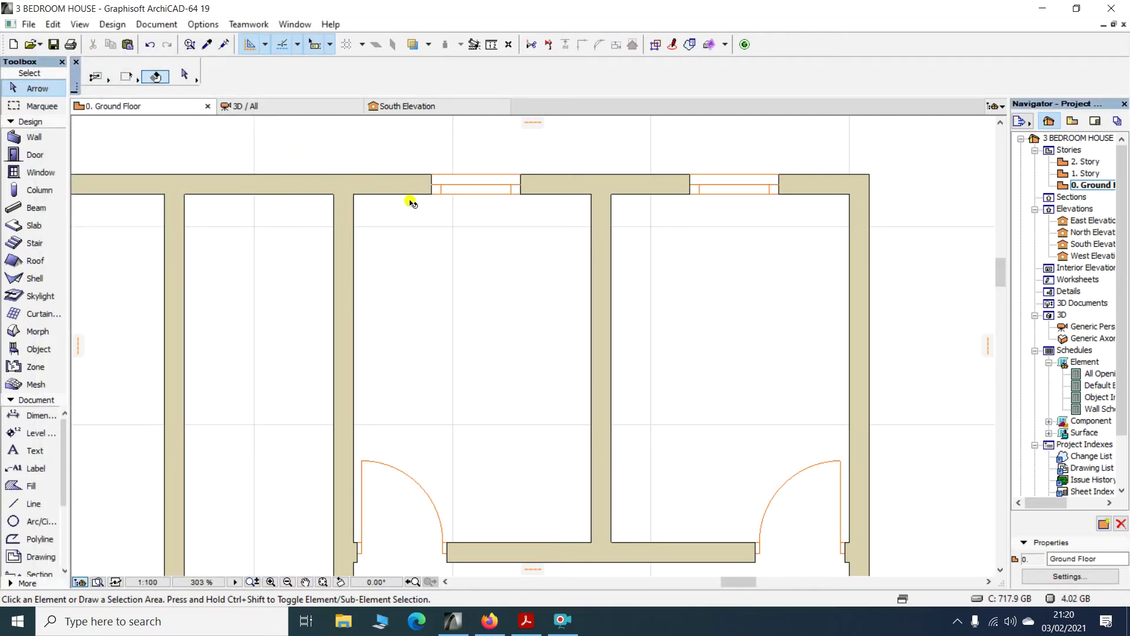
scroll(411, 202, up, 1)
click(33, 620)
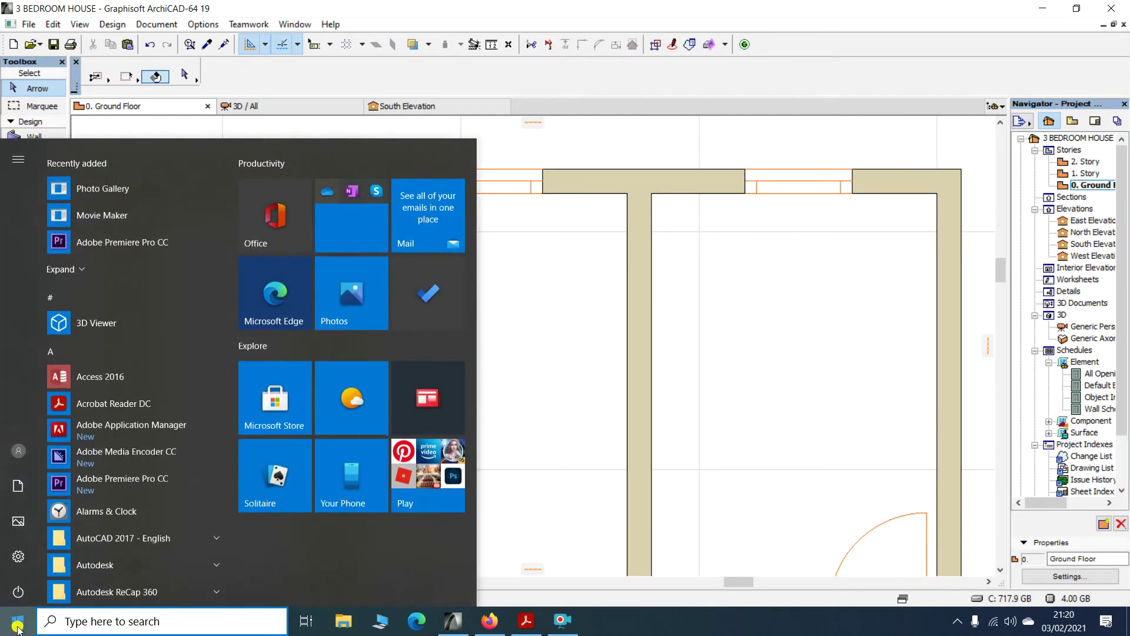
click(144, 627)
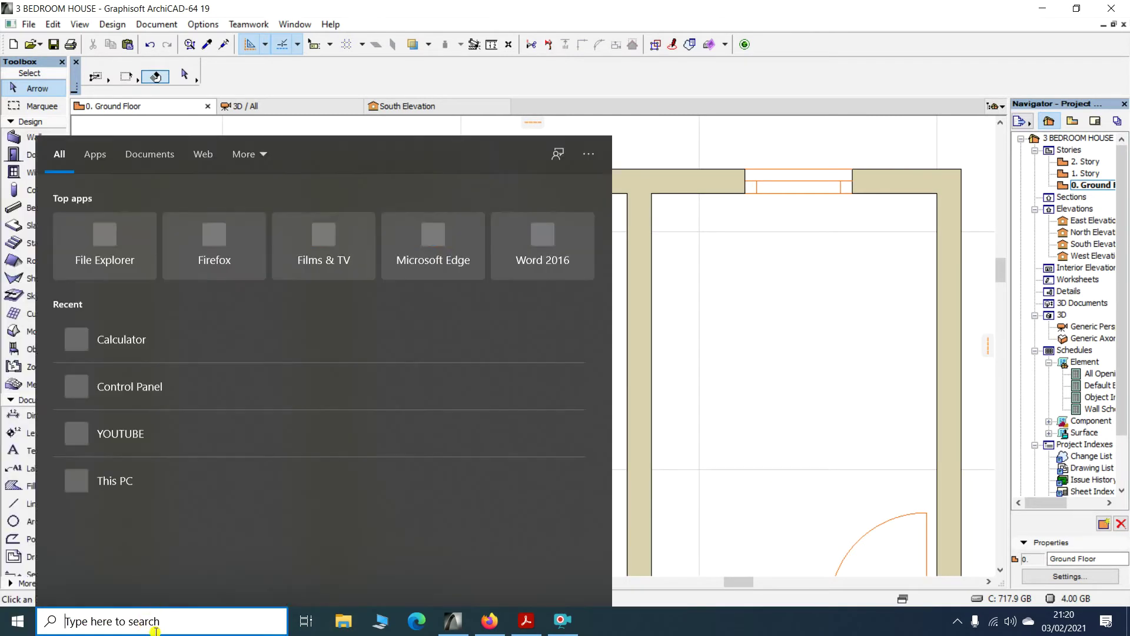
click(125, 331)
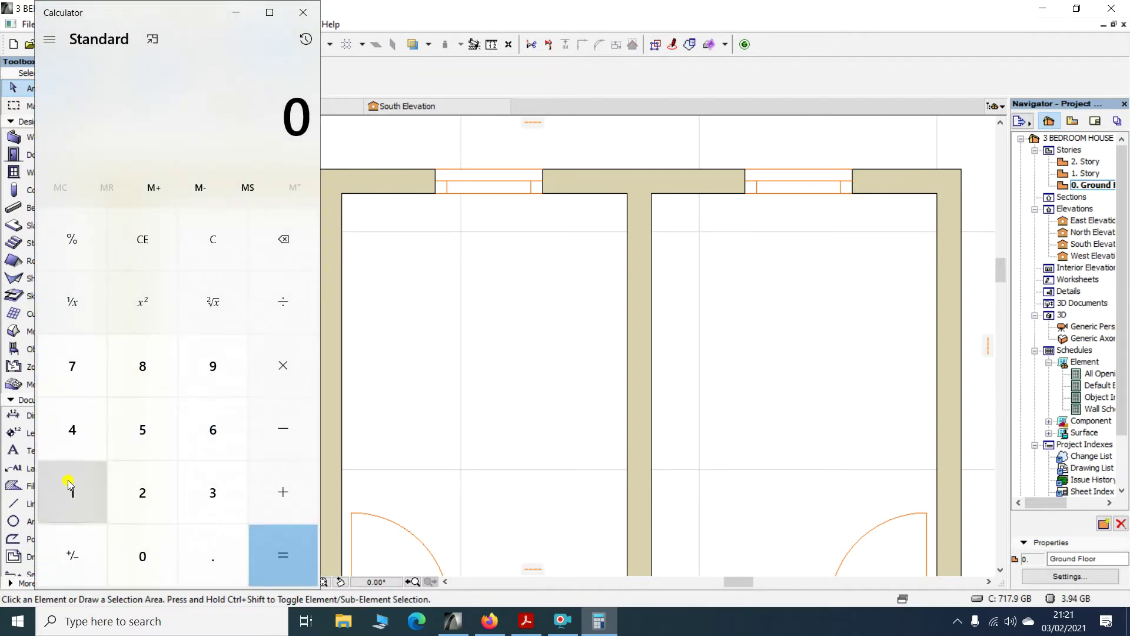
click(152, 487)
click(92, 443)
click(143, 539)
click(144, 538)
click(275, 445)
click(218, 393)
click(123, 552)
click(124, 553)
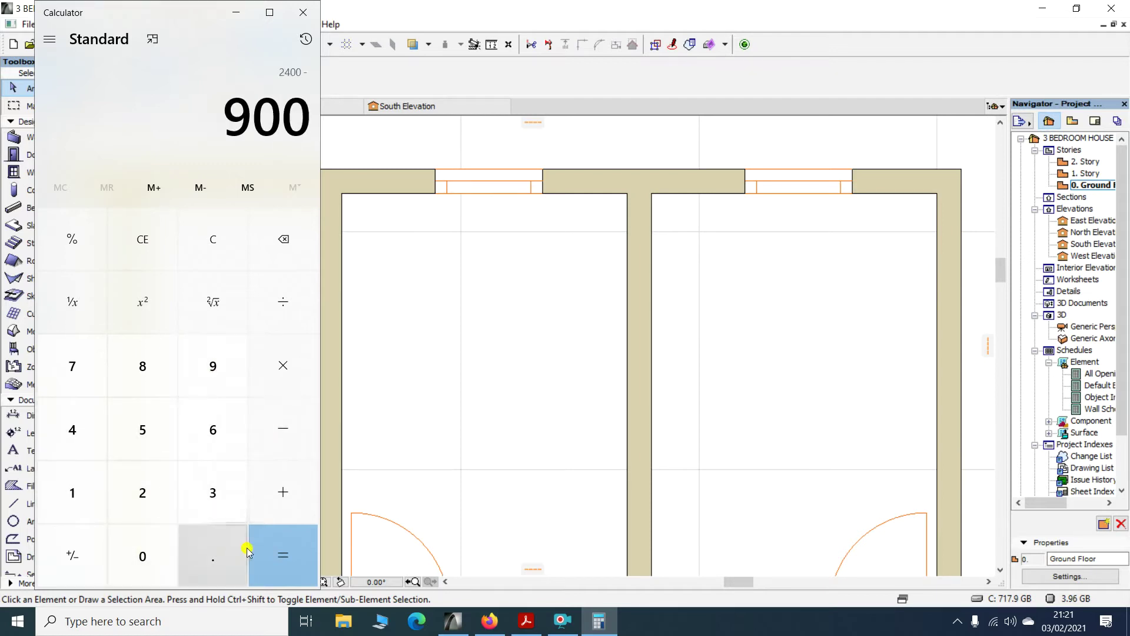
click(279, 552)
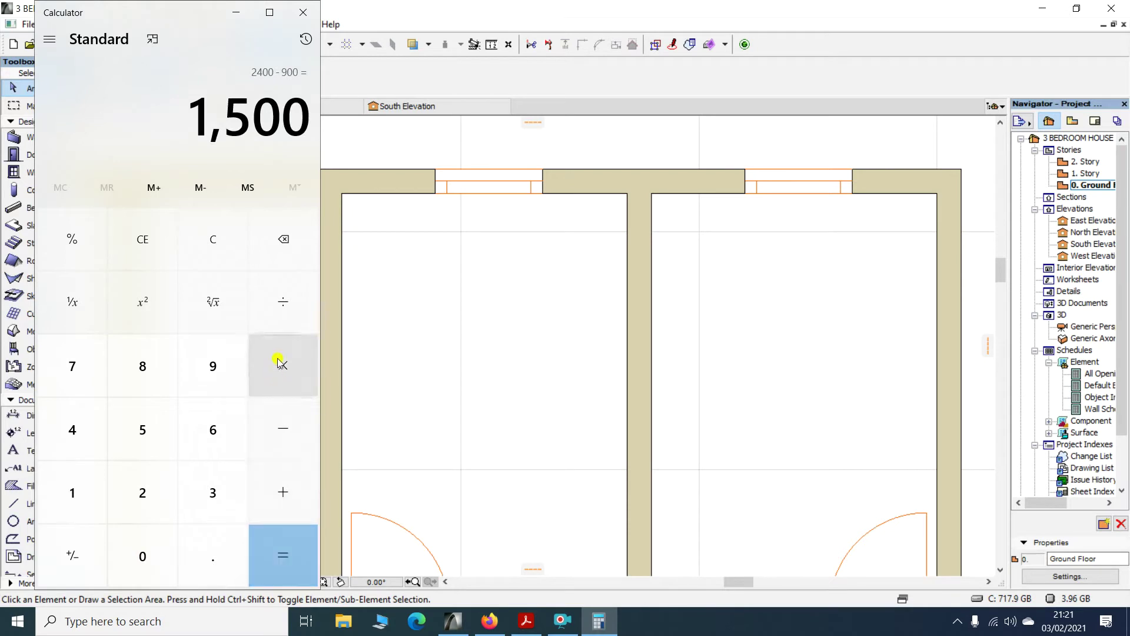
click(158, 466)
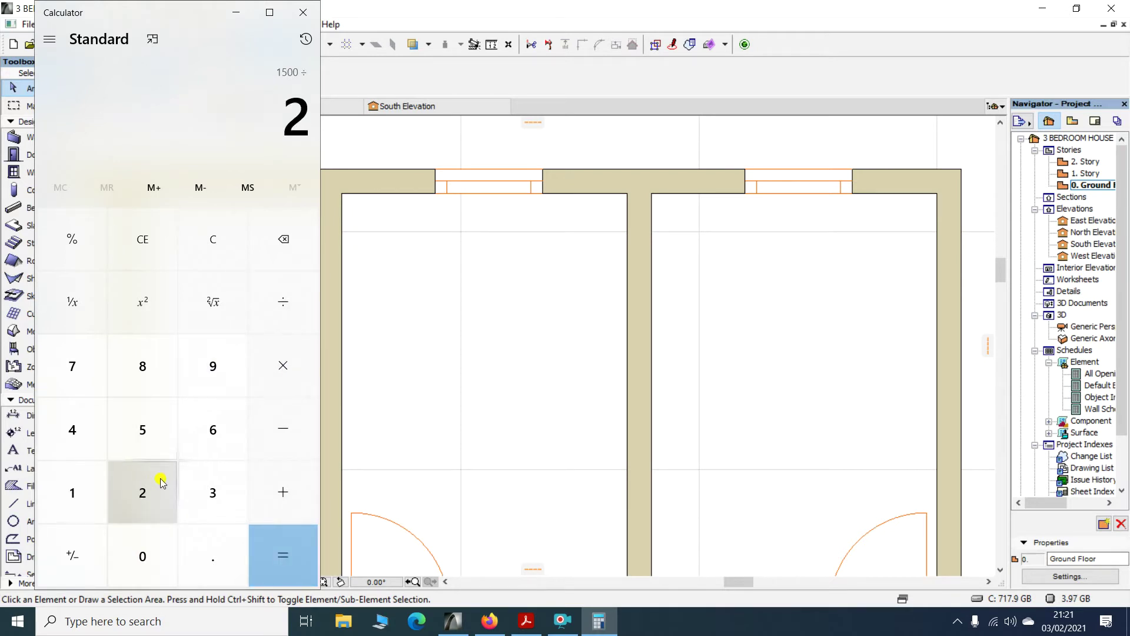
click(298, 556)
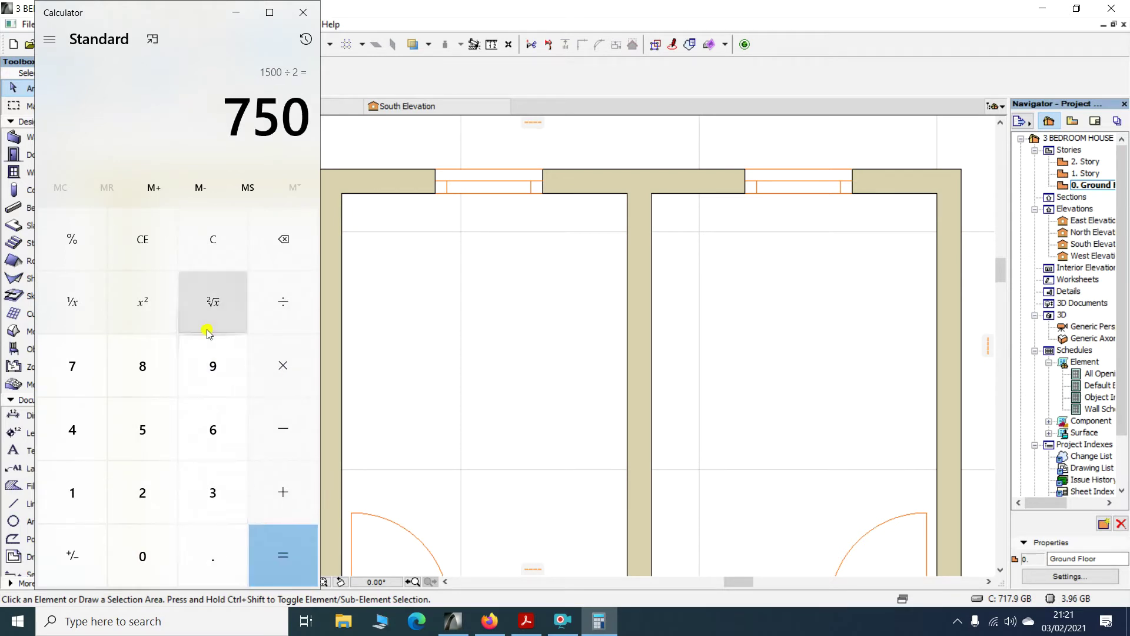
Subtract 750 from 781 in the Calculator to find the window's required shift, and return to ArchiCAD
click(80, 376)
click(118, 370)
click(75, 489)
click(293, 432)
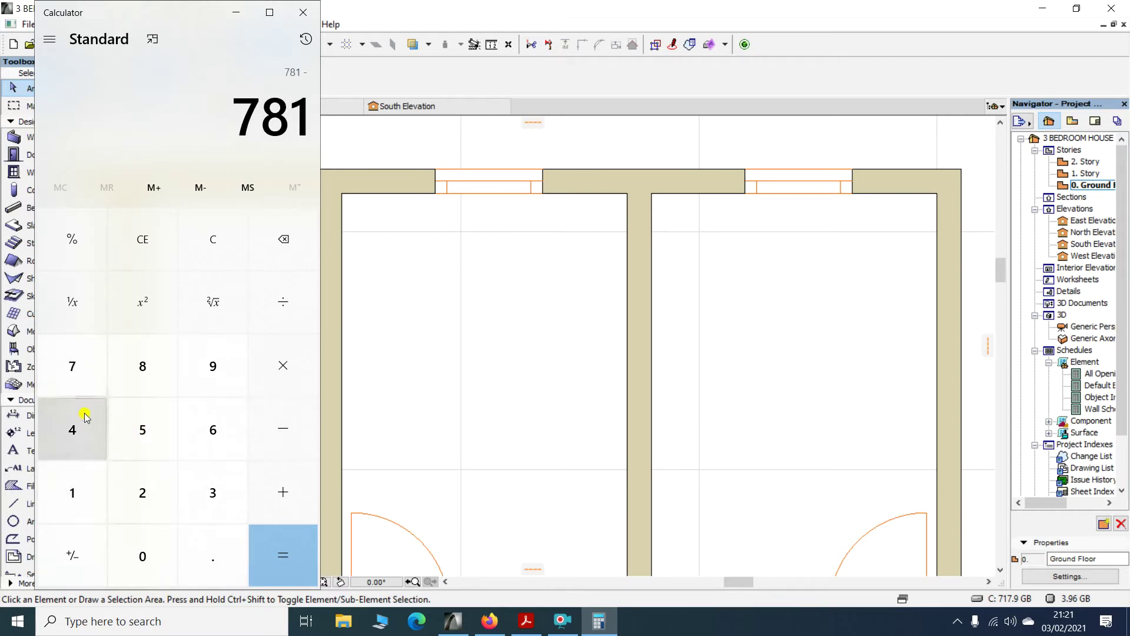
click(77, 377)
click(129, 439)
click(138, 546)
click(292, 549)
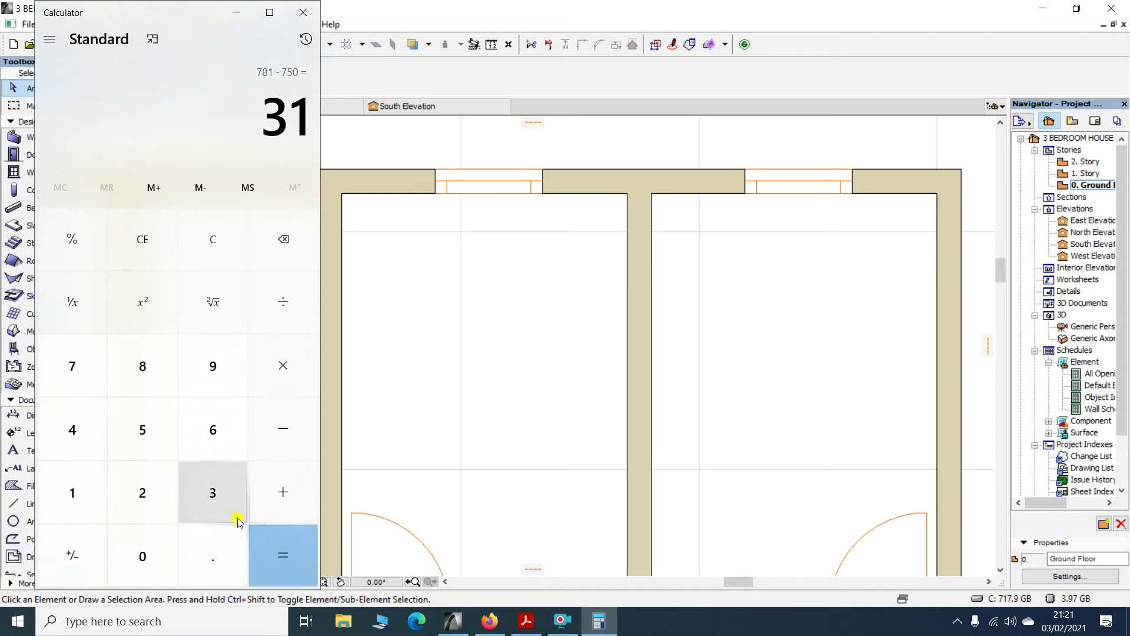
click(303, 12)
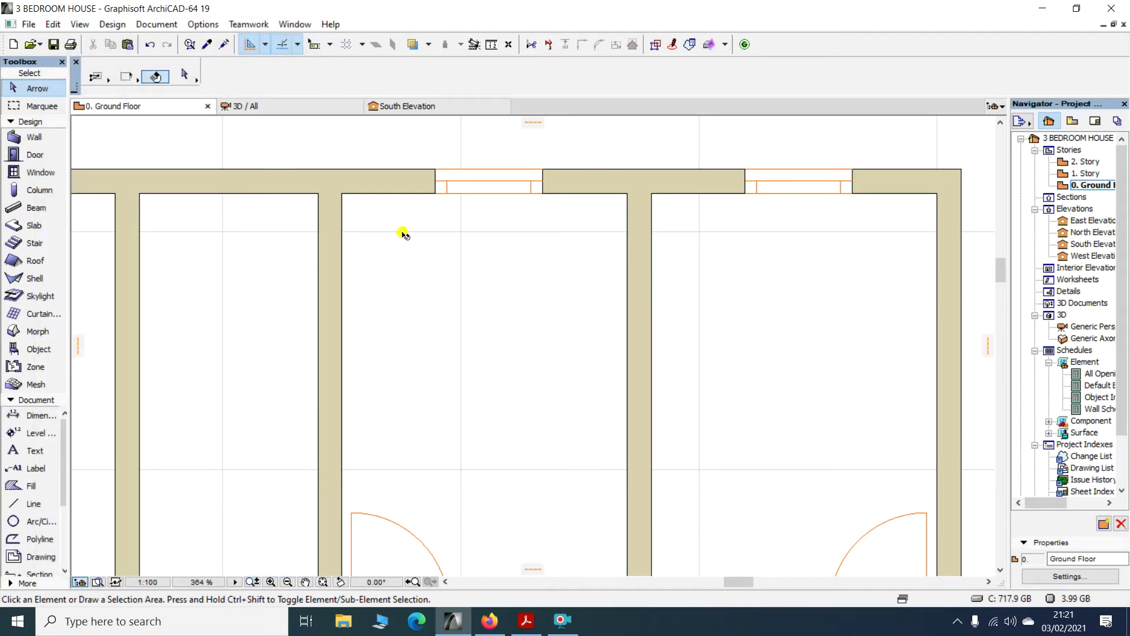
Move the western small northeast room's north window west along the wall by 31, and deselect it
click(450, 184)
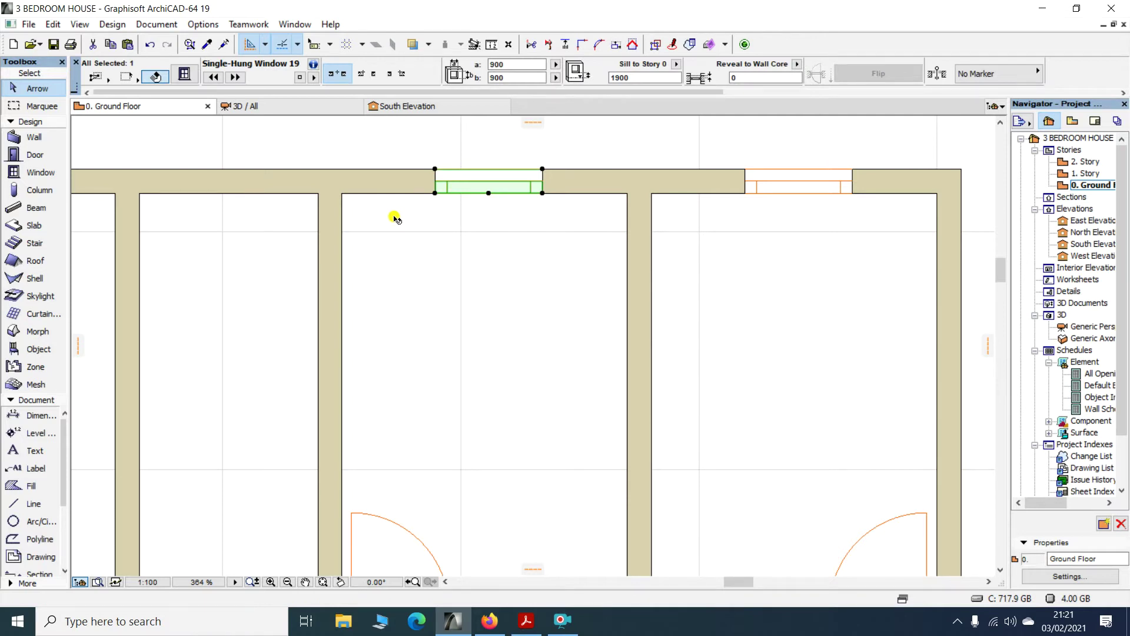
key(ctrl+d)
click(501, 179)
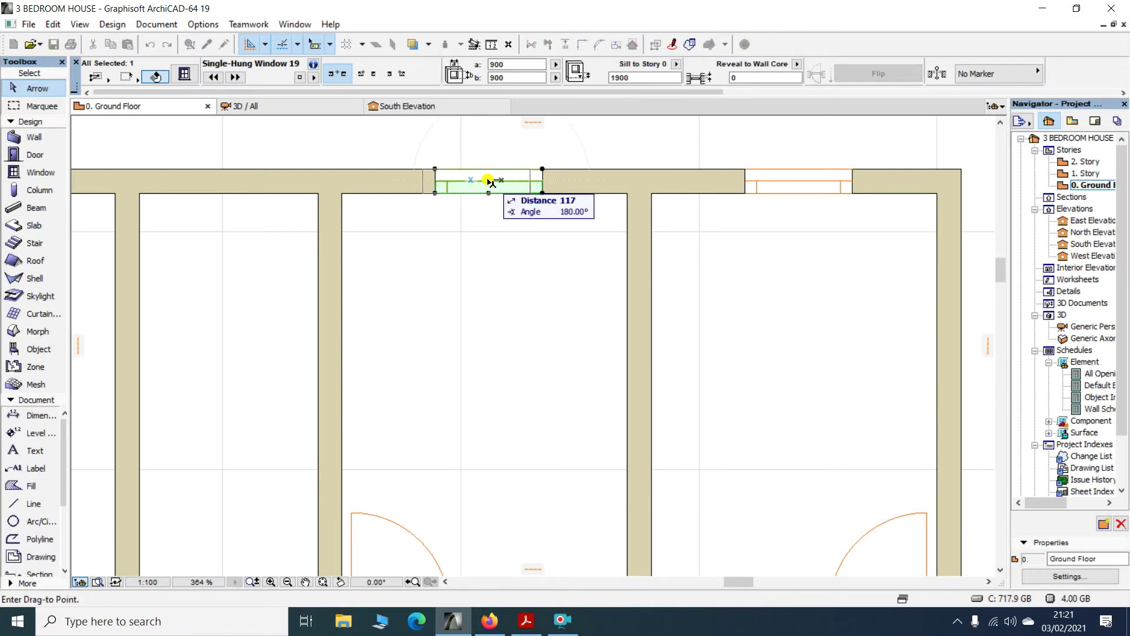
text(3)
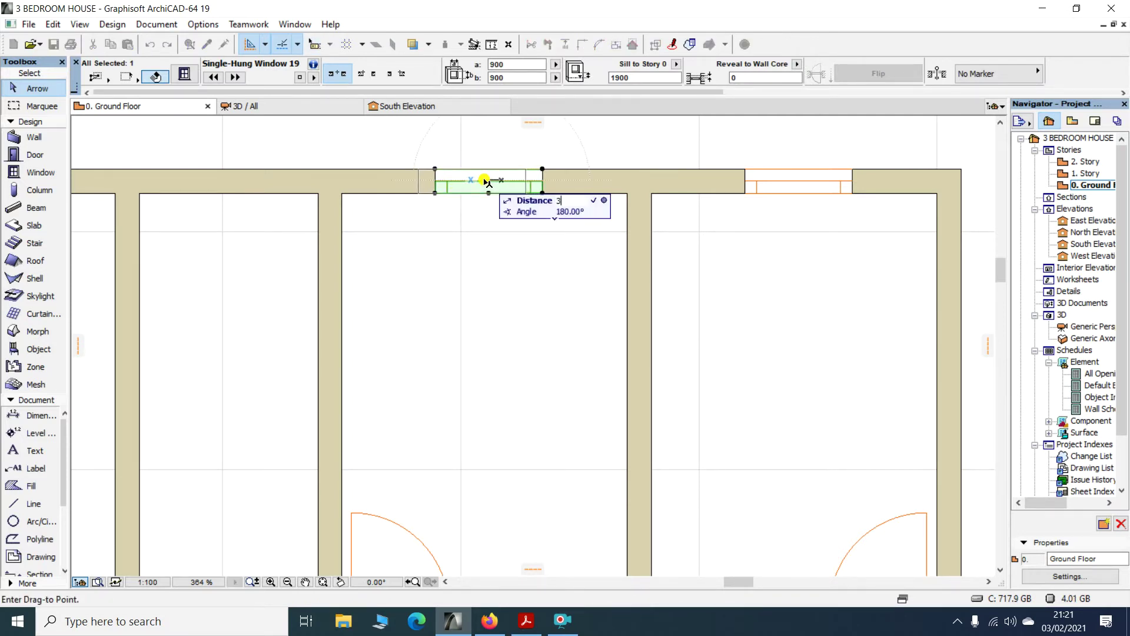
text(1)
key(Return)
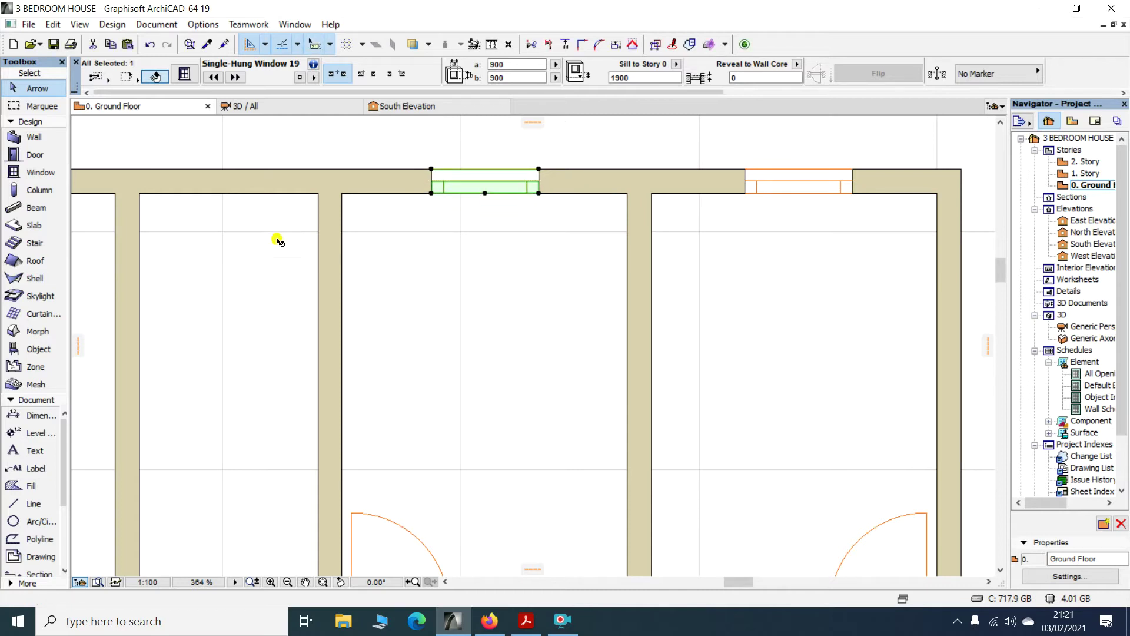
scroll(421, 229, down, 3)
click(544, 189)
Measure the eastern small northeast room's inner width and the gap from its inner northwest corner to its north window
scroll(544, 189, up, 3)
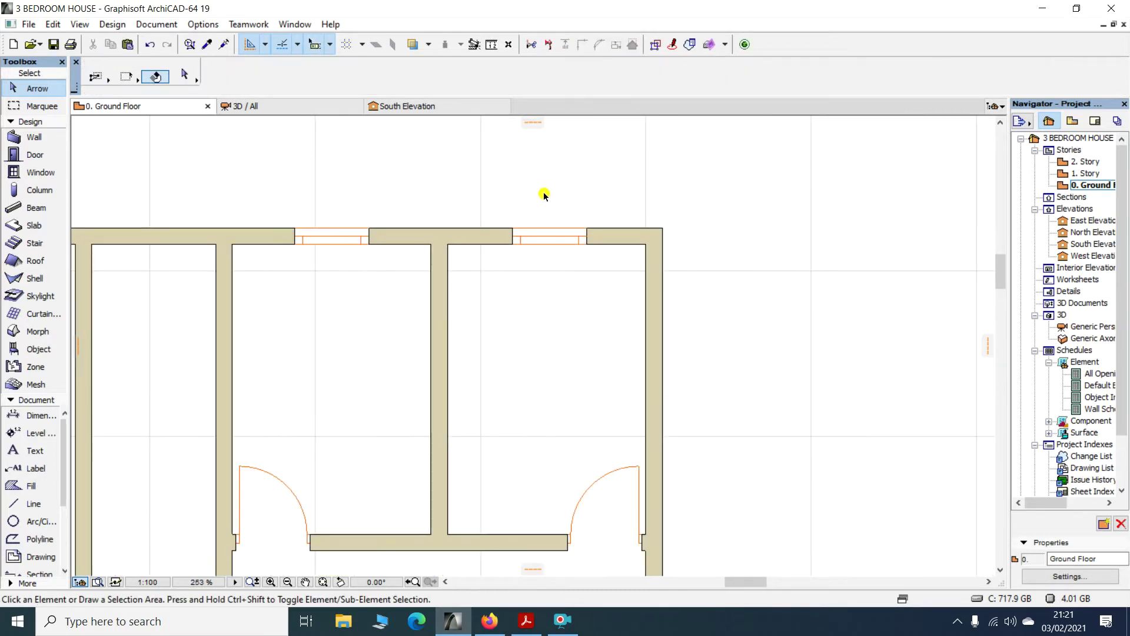
scroll(542, 235, up, 2)
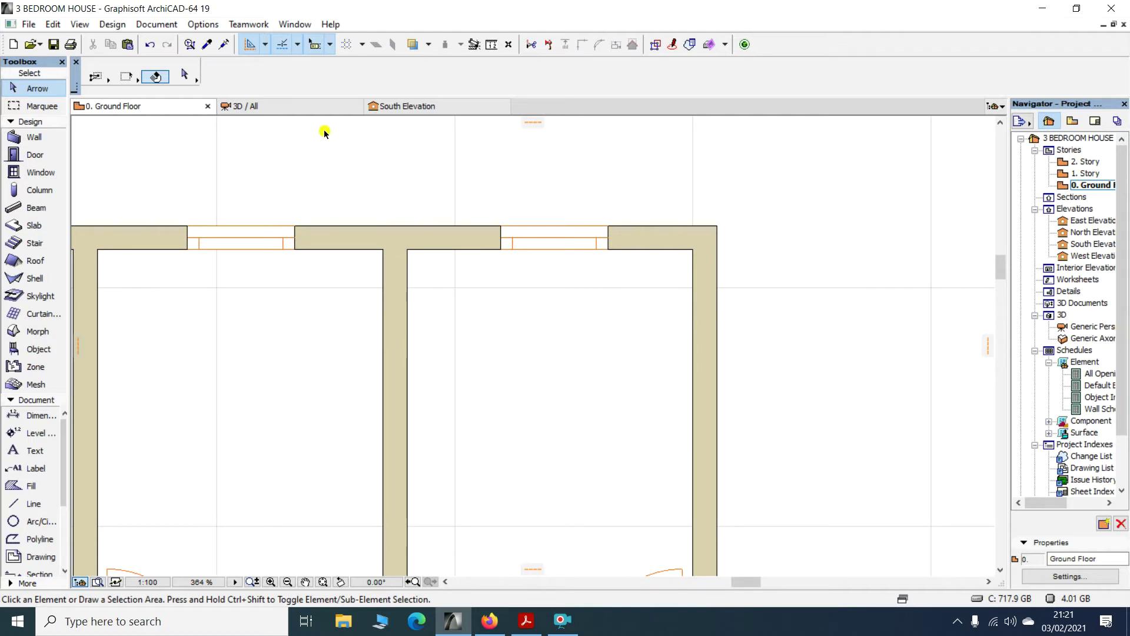
click(493, 45)
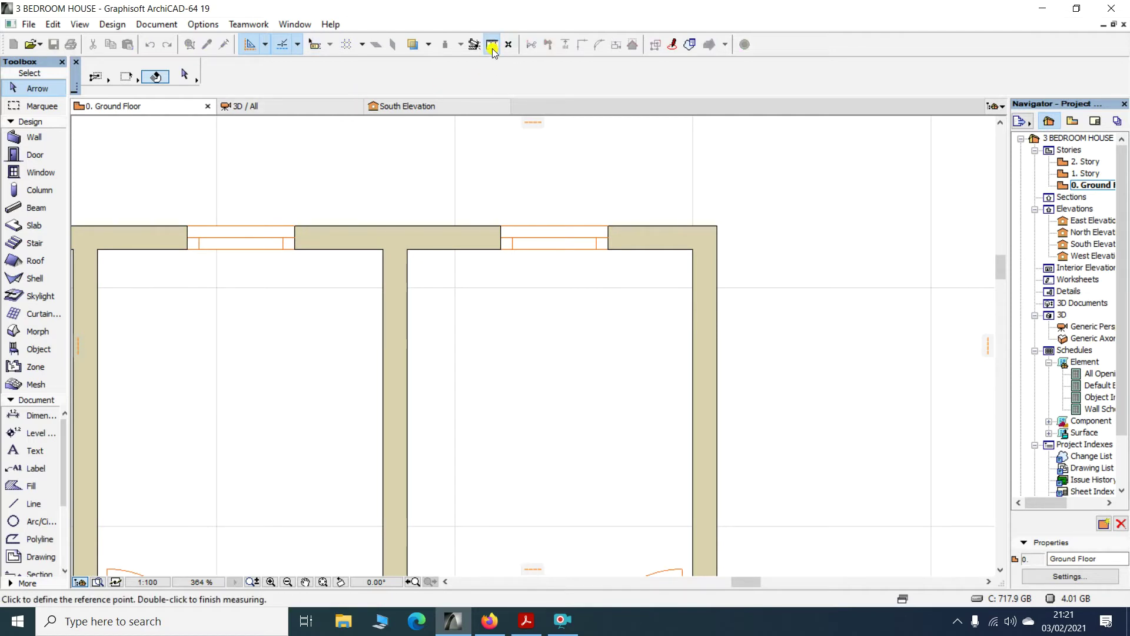
click(408, 249)
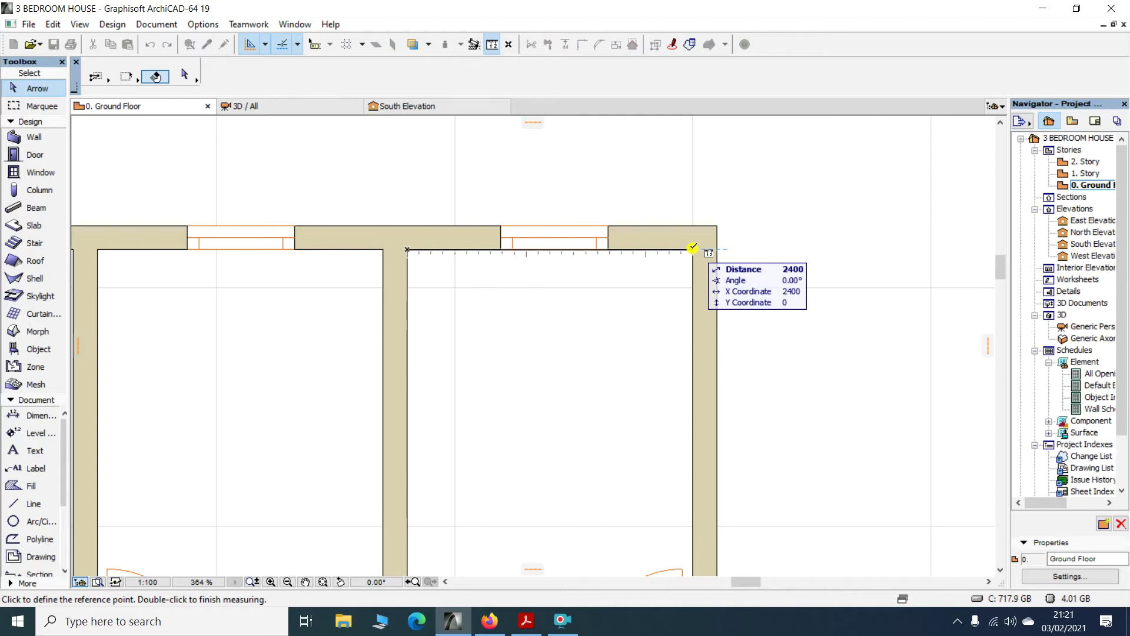
click(501, 248)
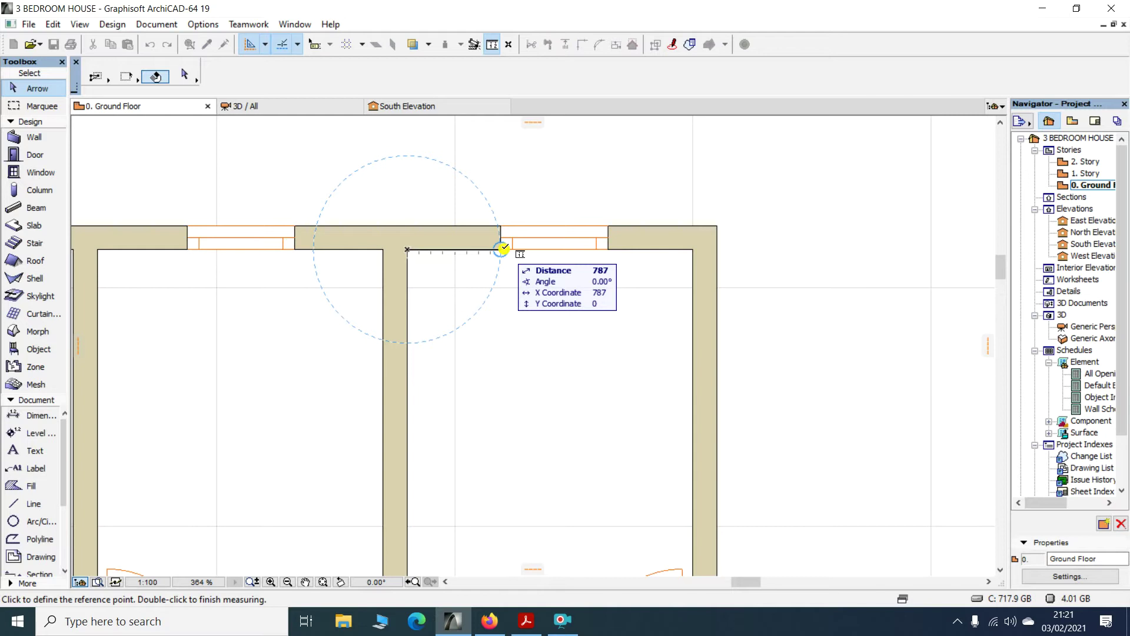
key(Escape)
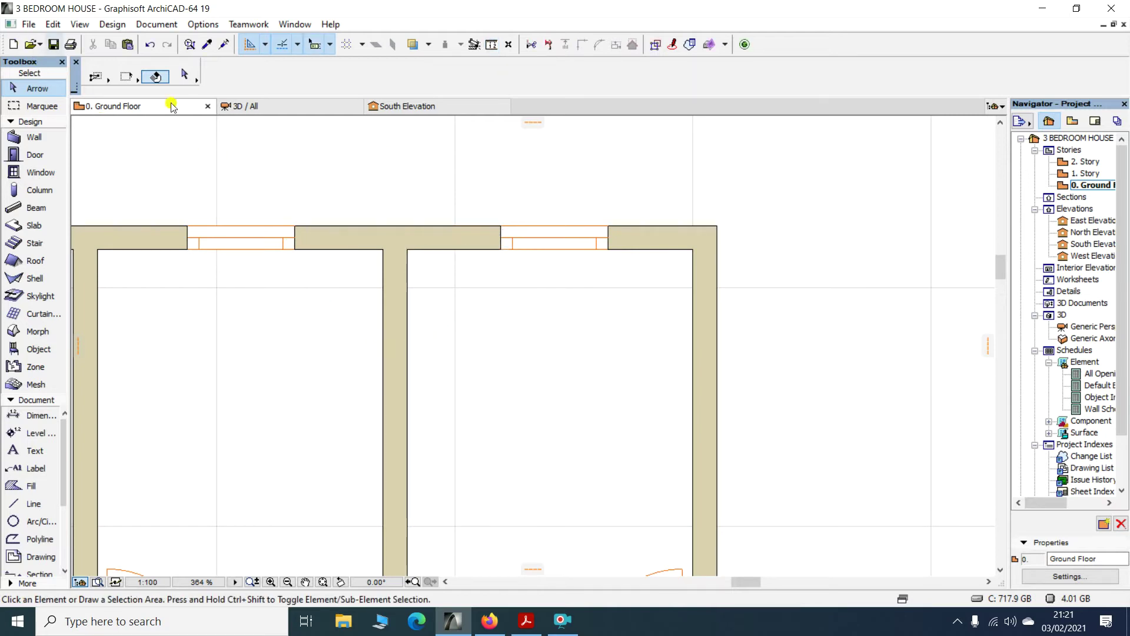
Move the eastern small northeast room's north window slightly west along the wall to centre it, and deselect it
click(520, 239)
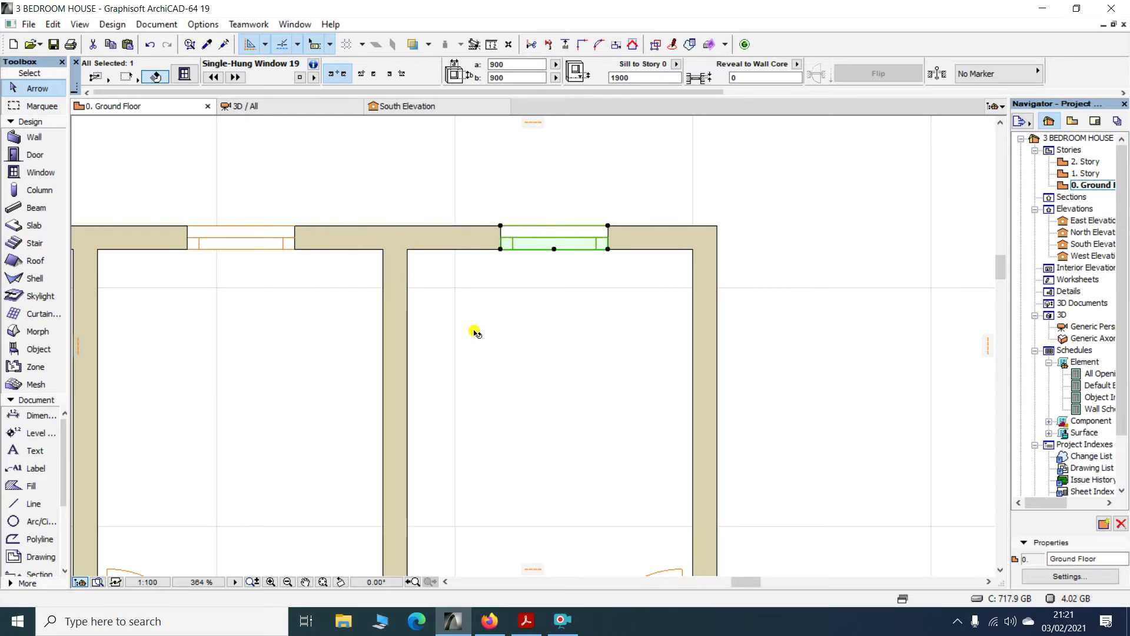
key(ctrl+d)
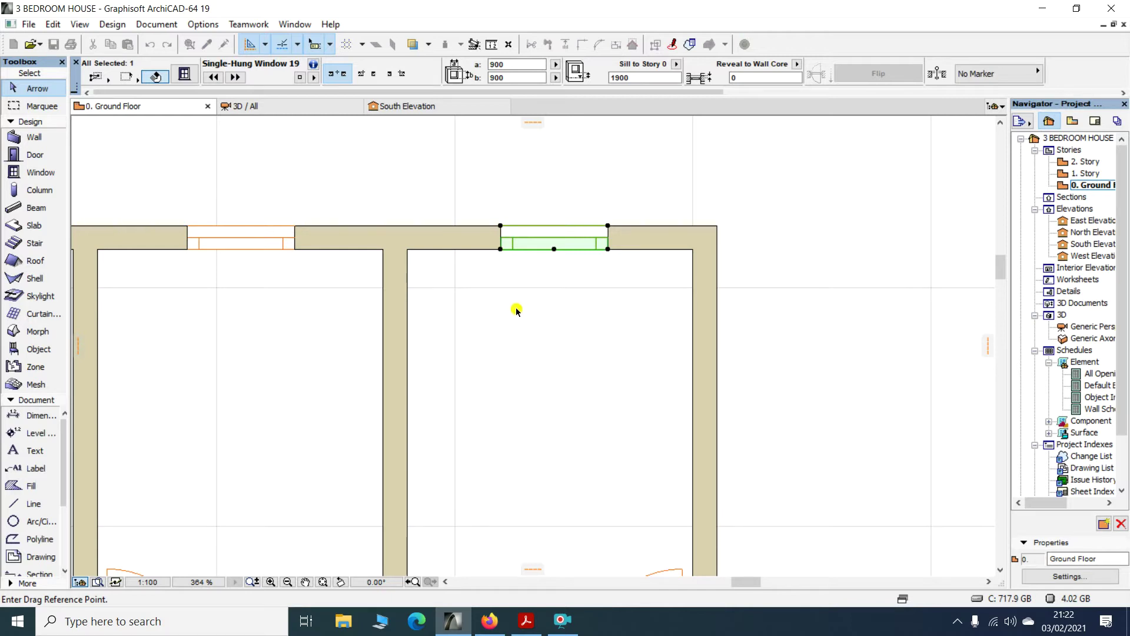
click(553, 233)
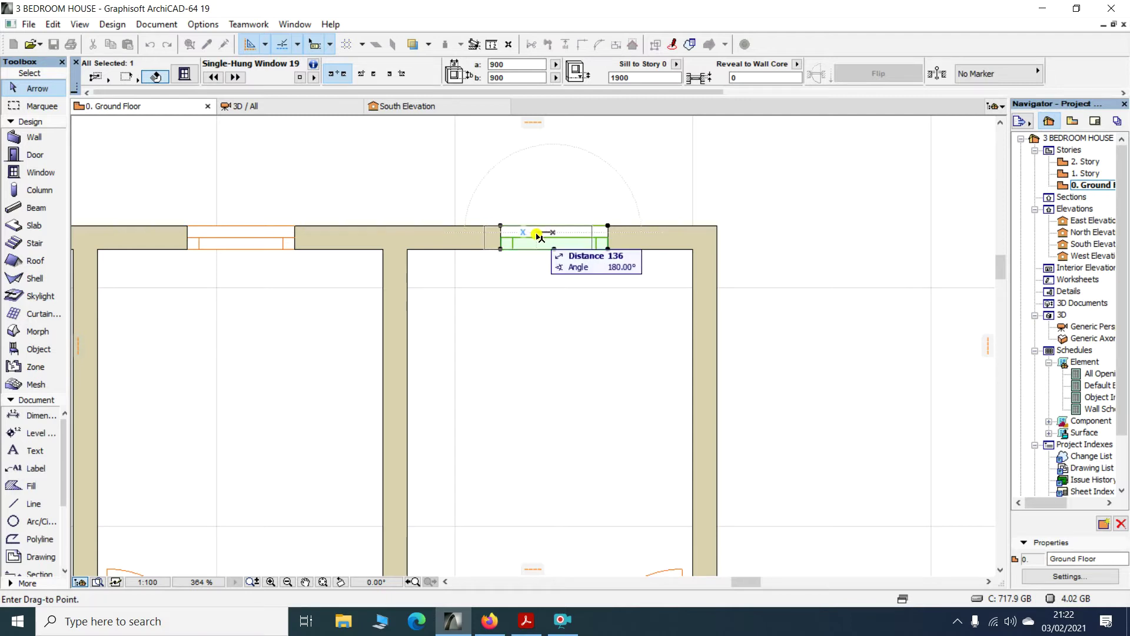
click(552, 233)
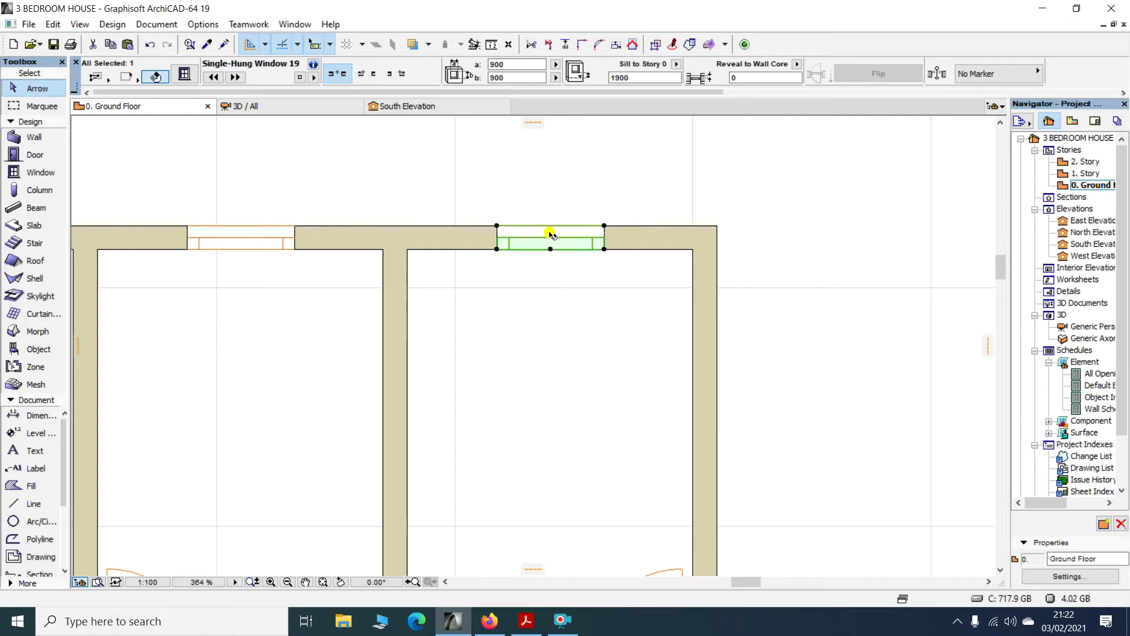
click(565, 189)
Measure from the inner southwest corner of the small room beside the entrance to the near edge of its south window
scroll(653, 194, down, 5)
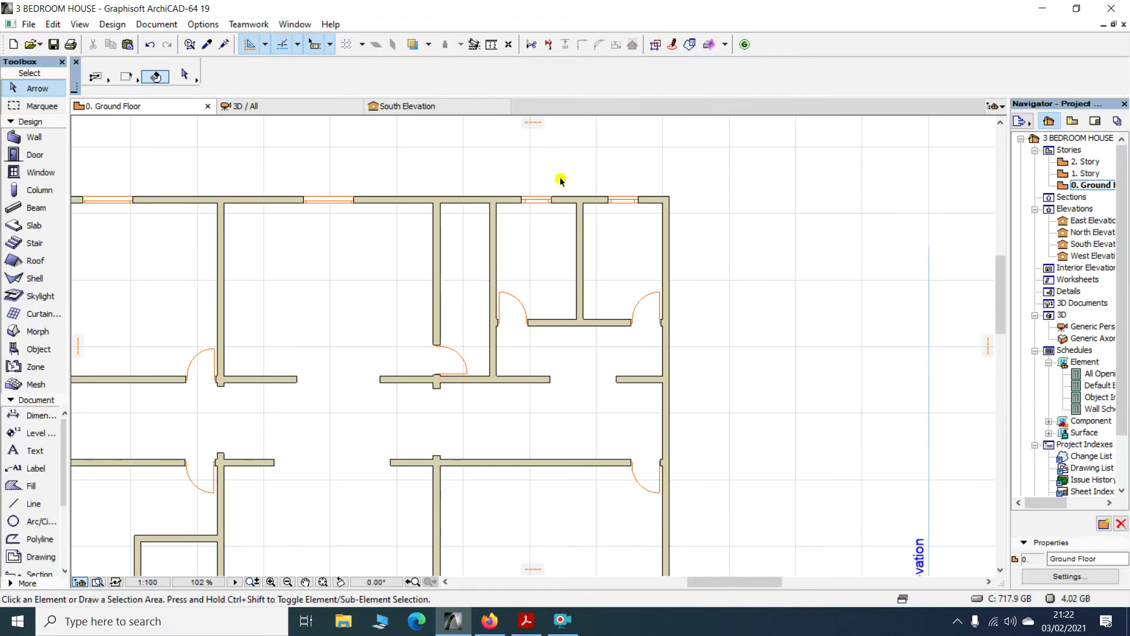
scroll(561, 181, down, 2)
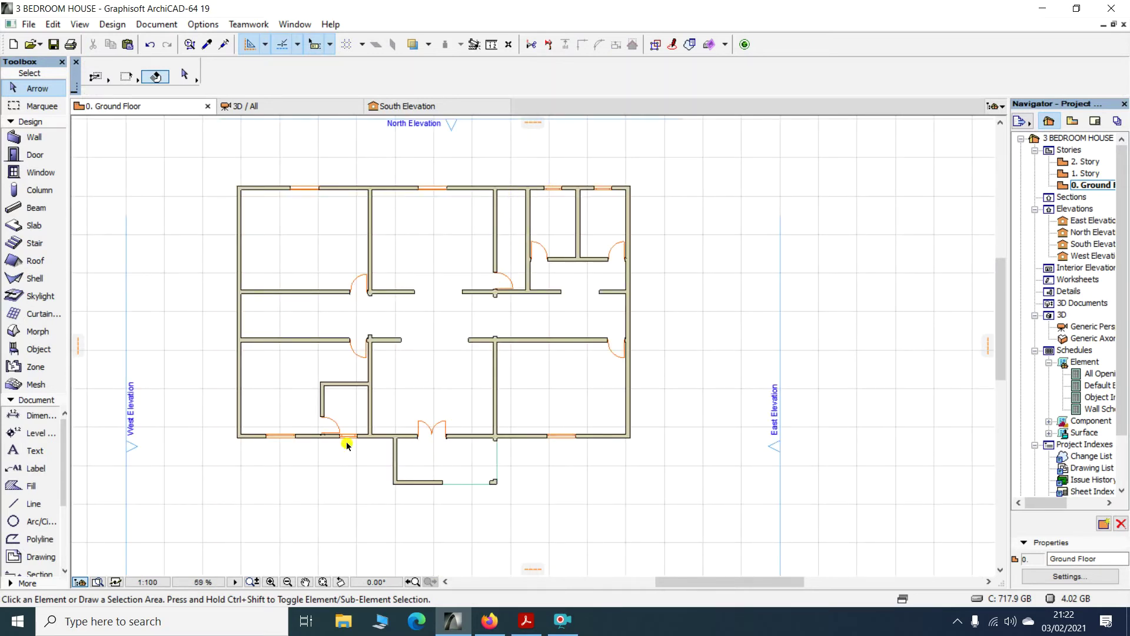
scroll(347, 446, up, 6)
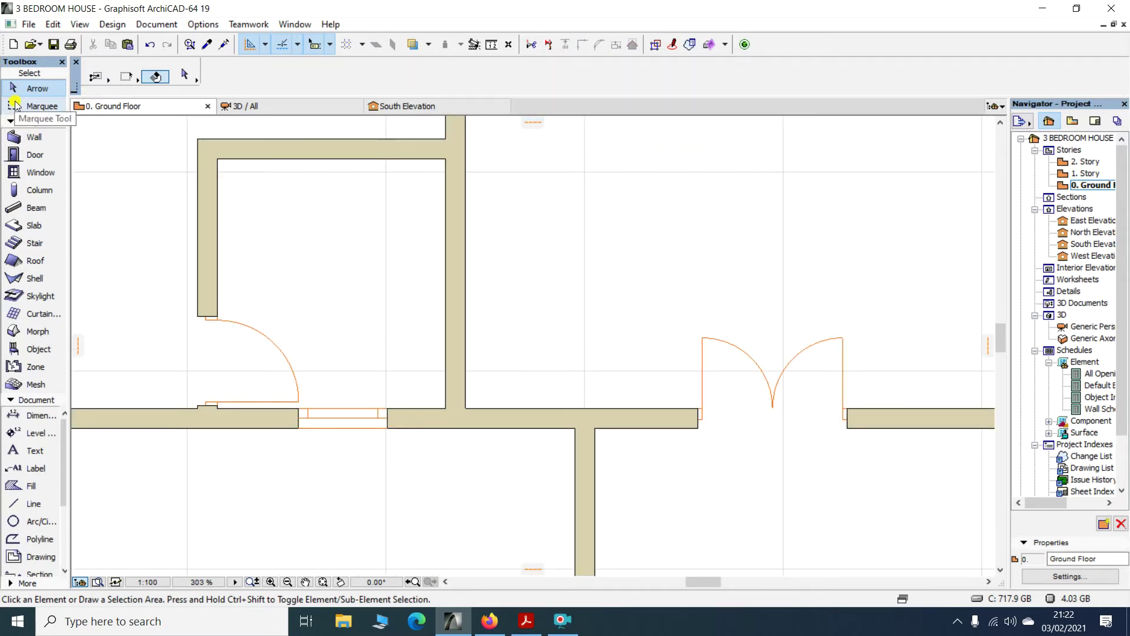
click(492, 44)
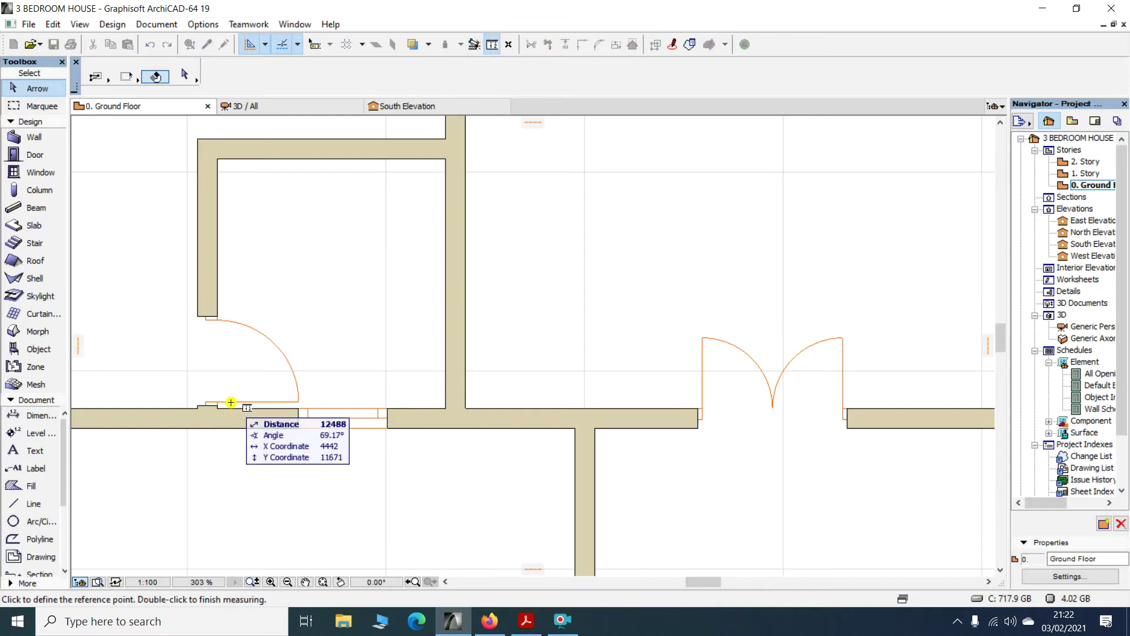
scroll(223, 402, up, 3)
click(208, 417)
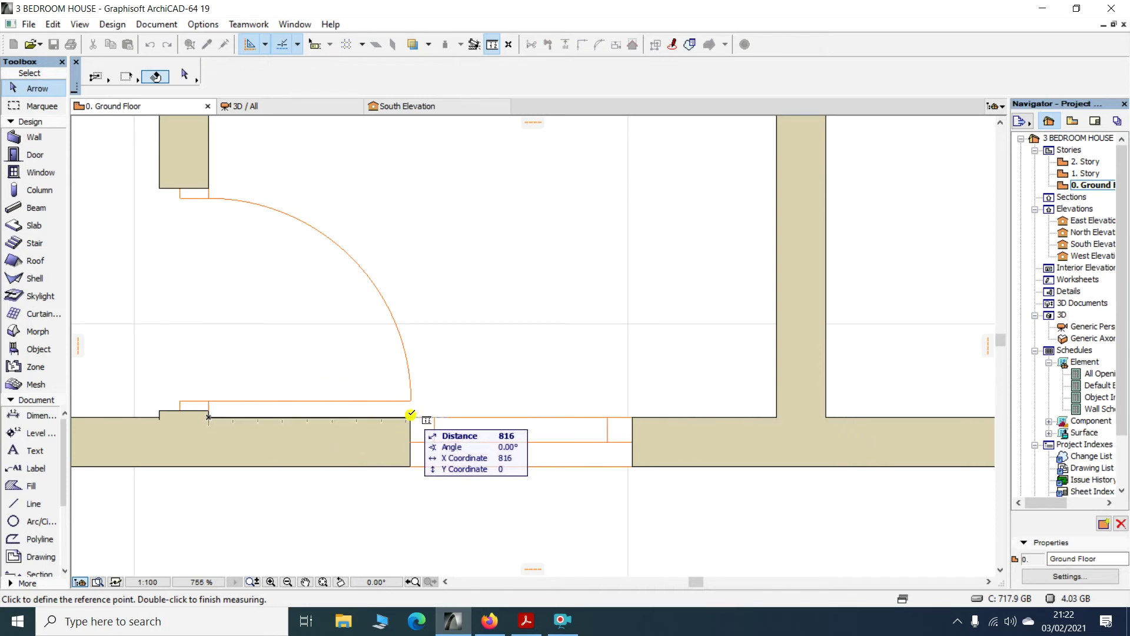
scroll(410, 414, up, 3)
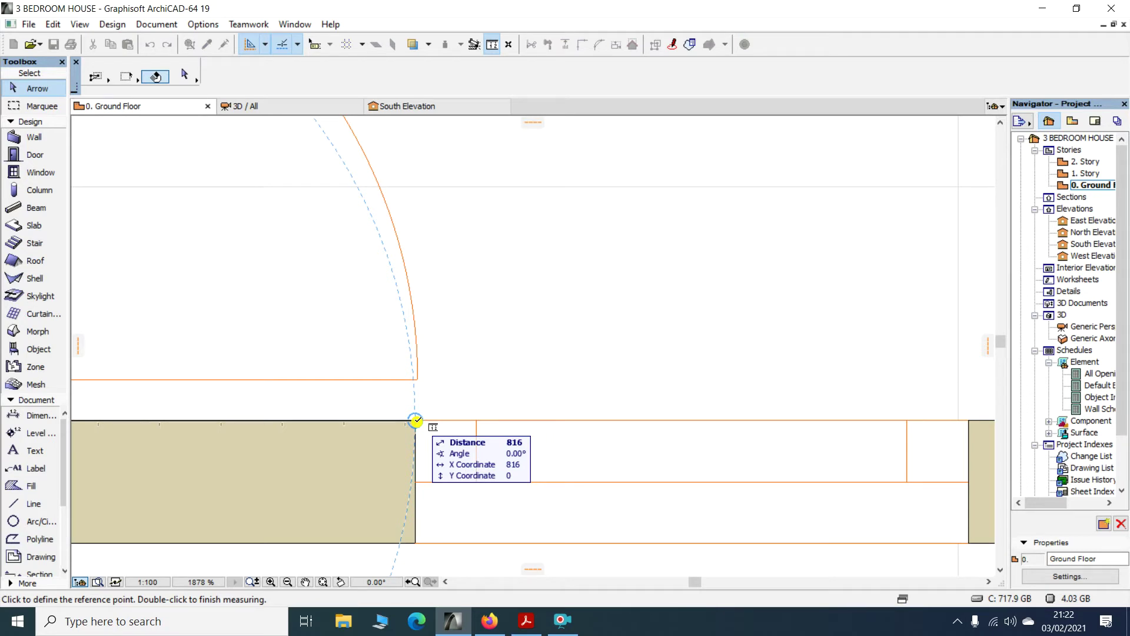
key(Escape)
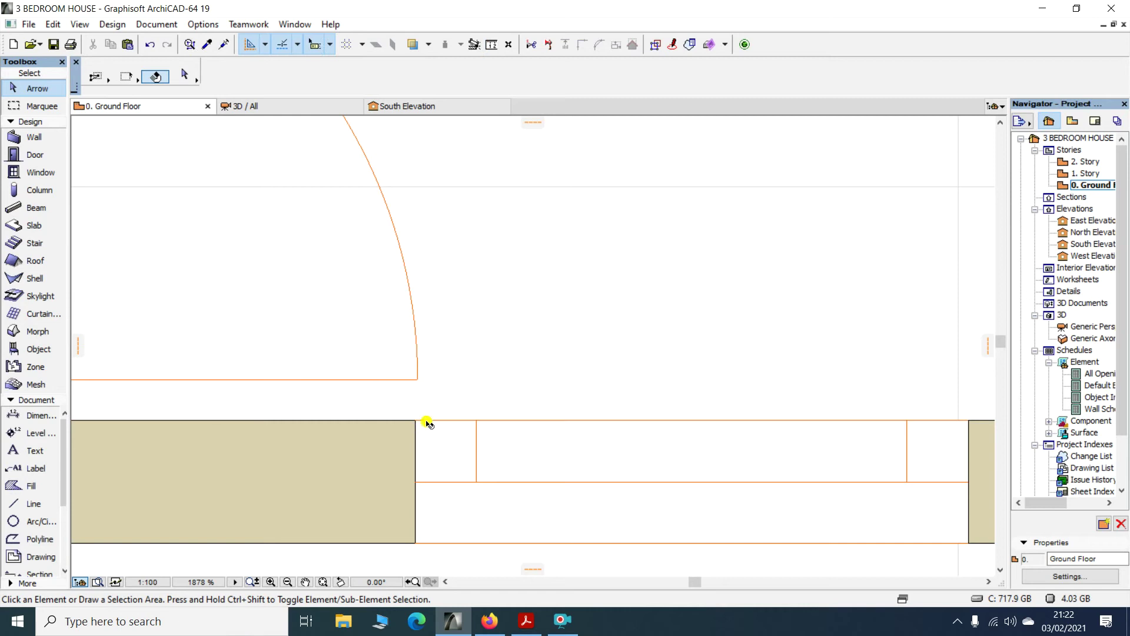
Open Calculator and subtract the 900 window width from the 2300 room width
click(147, 622)
text(c)
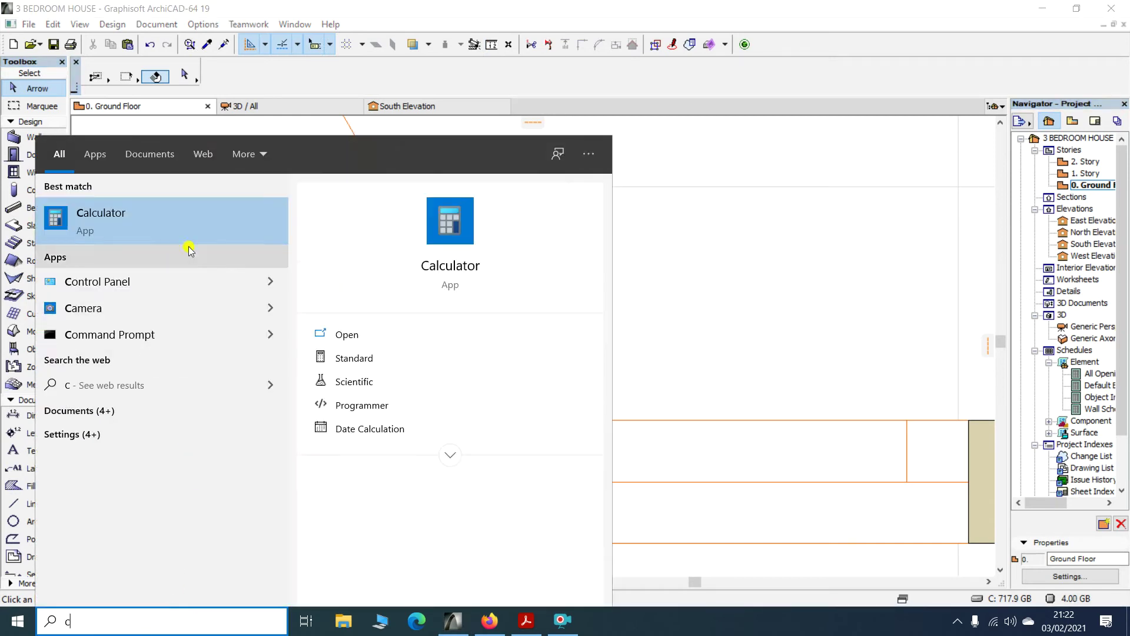
click(182, 220)
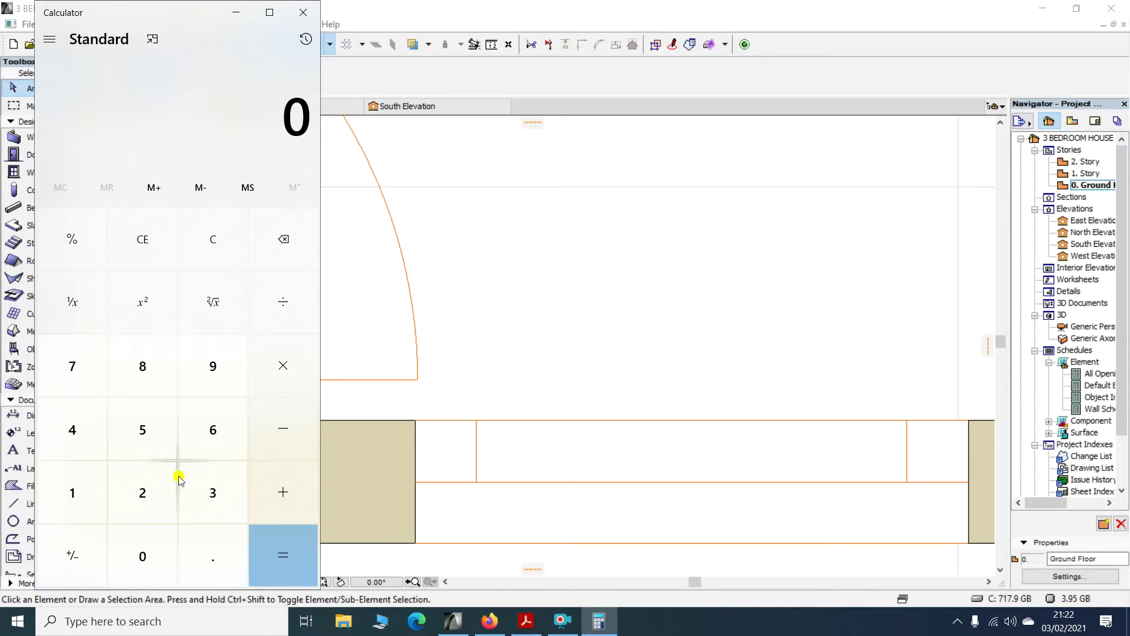
click(167, 484)
click(201, 488)
double_click(167, 539)
click(285, 433)
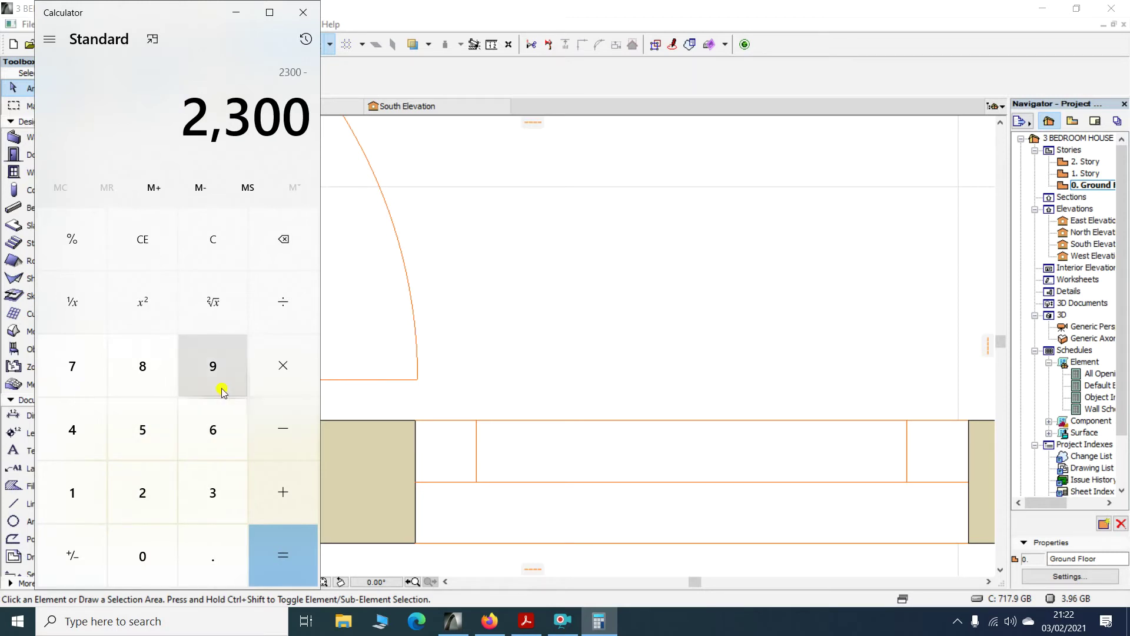
click(215, 371)
double_click(151, 544)
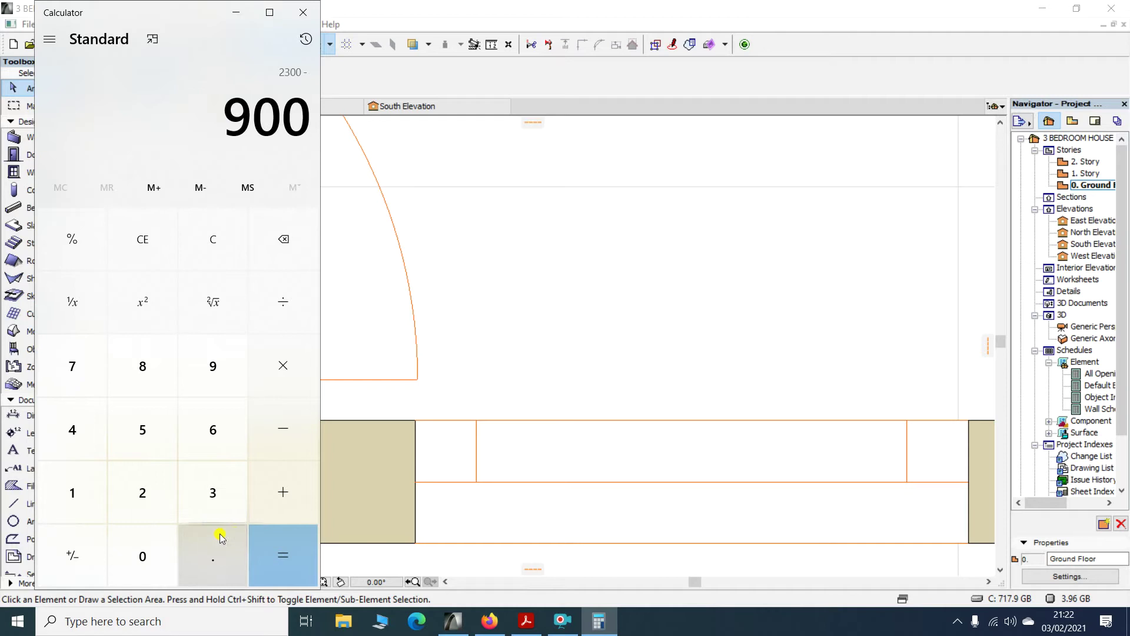
click(272, 545)
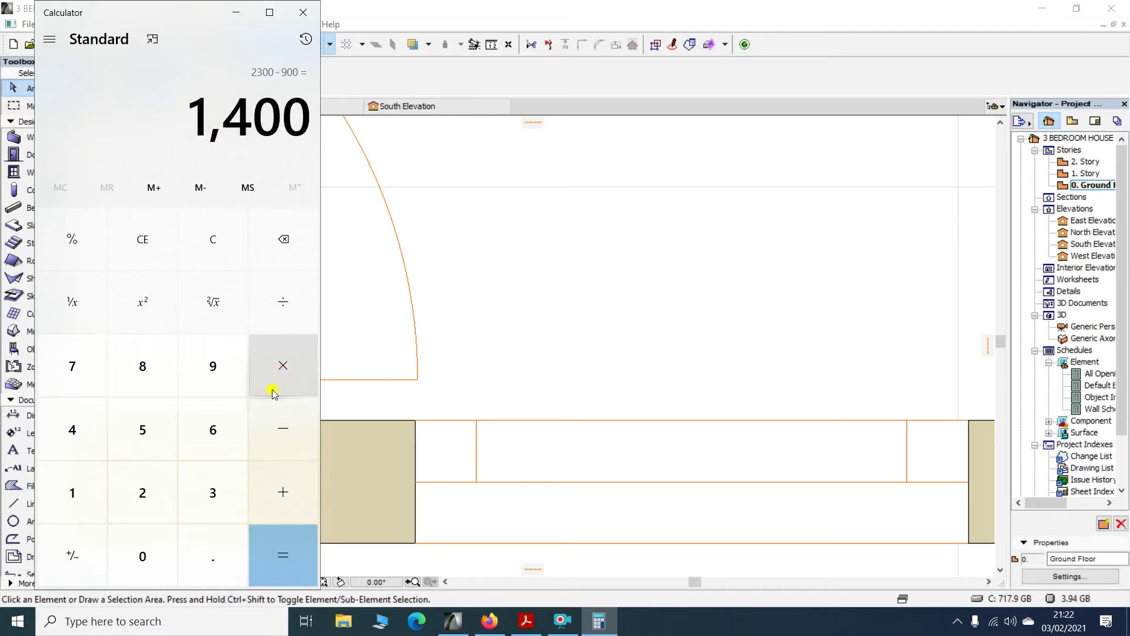
Divide the difference by 2 to get the centring offset, and close Calculator
click(283, 306)
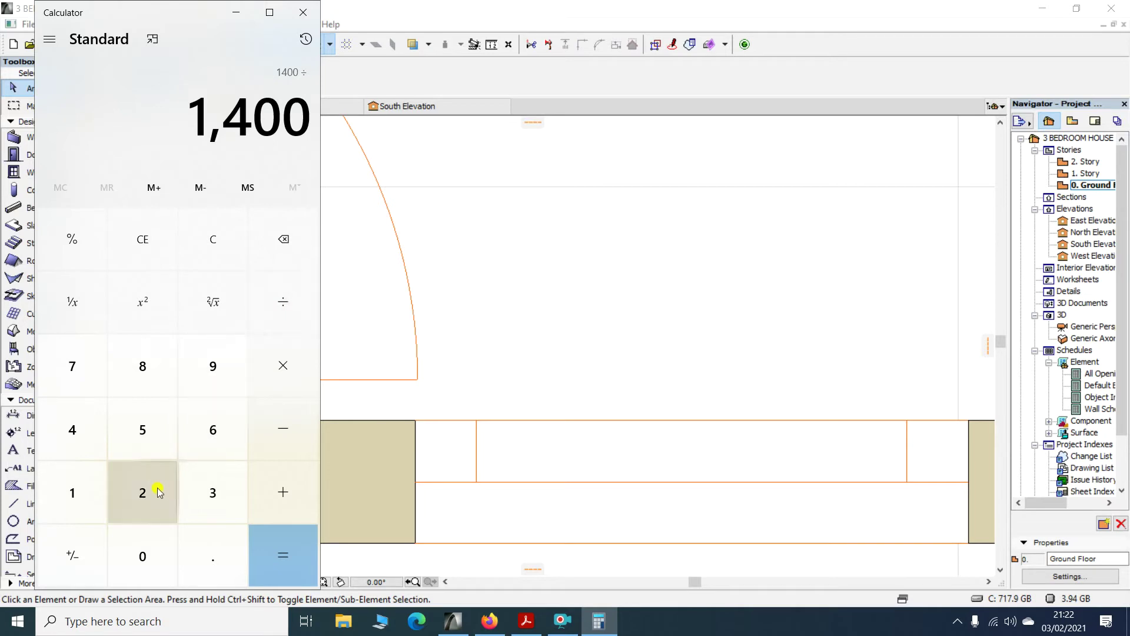
click(159, 492)
click(268, 553)
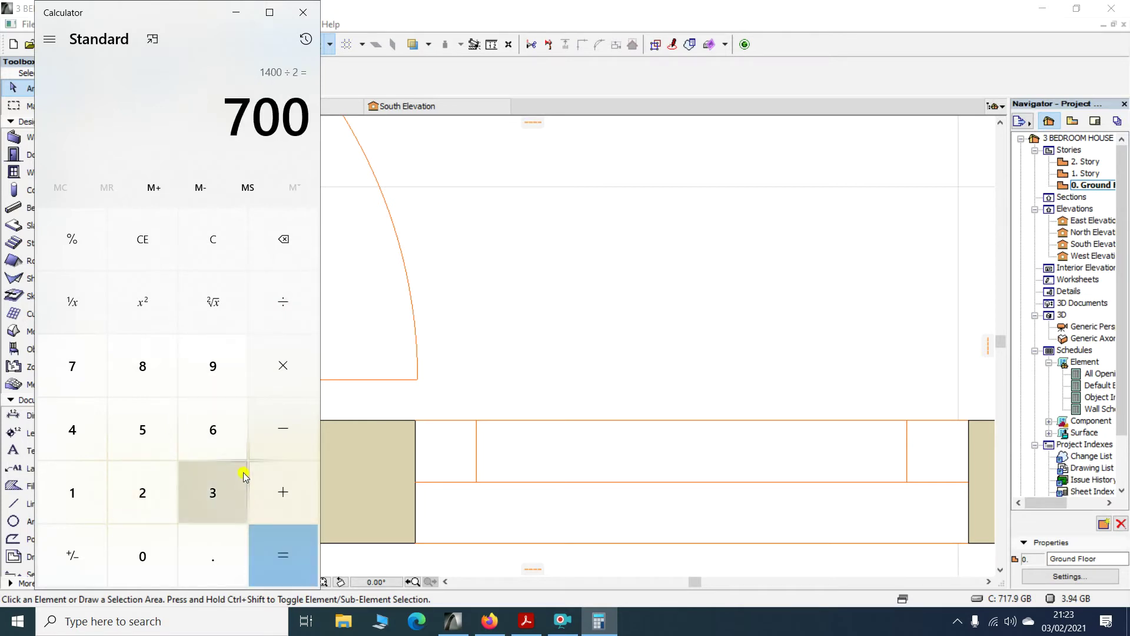
click(303, 14)
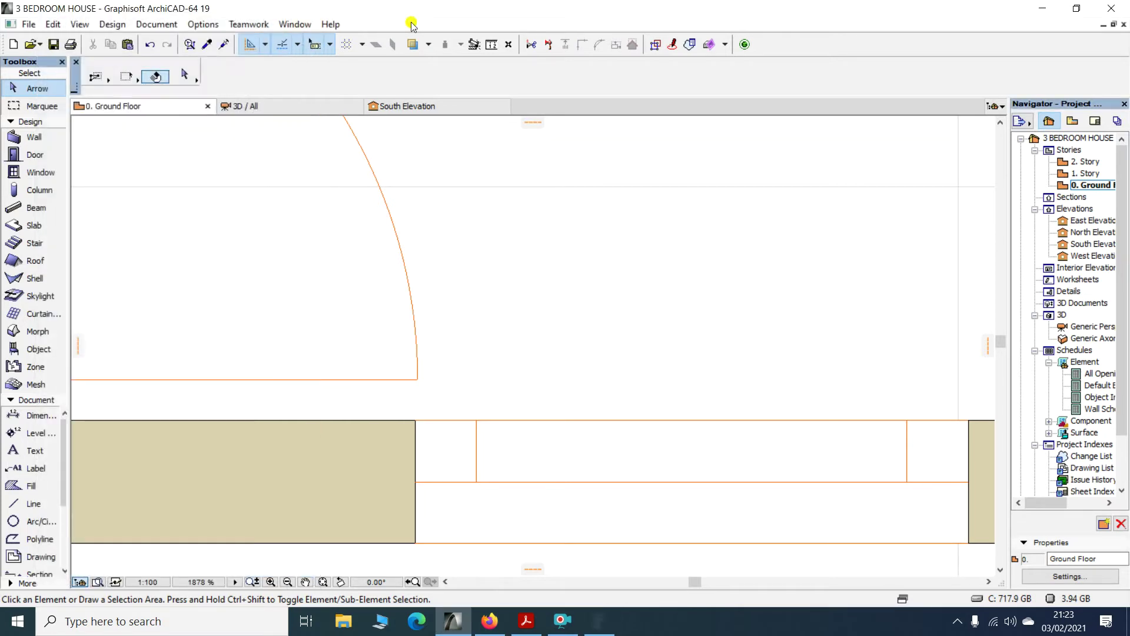
Measure again along the inner south wall face, from the small room's inner southwest corner to the window's west edge
click(494, 44)
scroll(552, 155, down, 3)
click(244, 283)
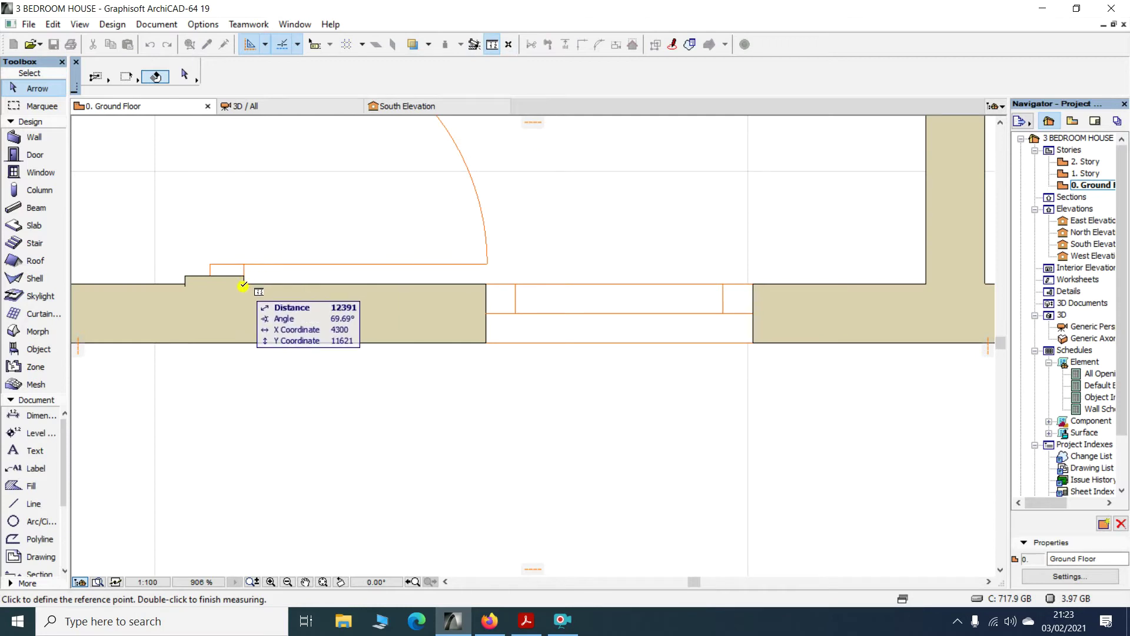
click(488, 283)
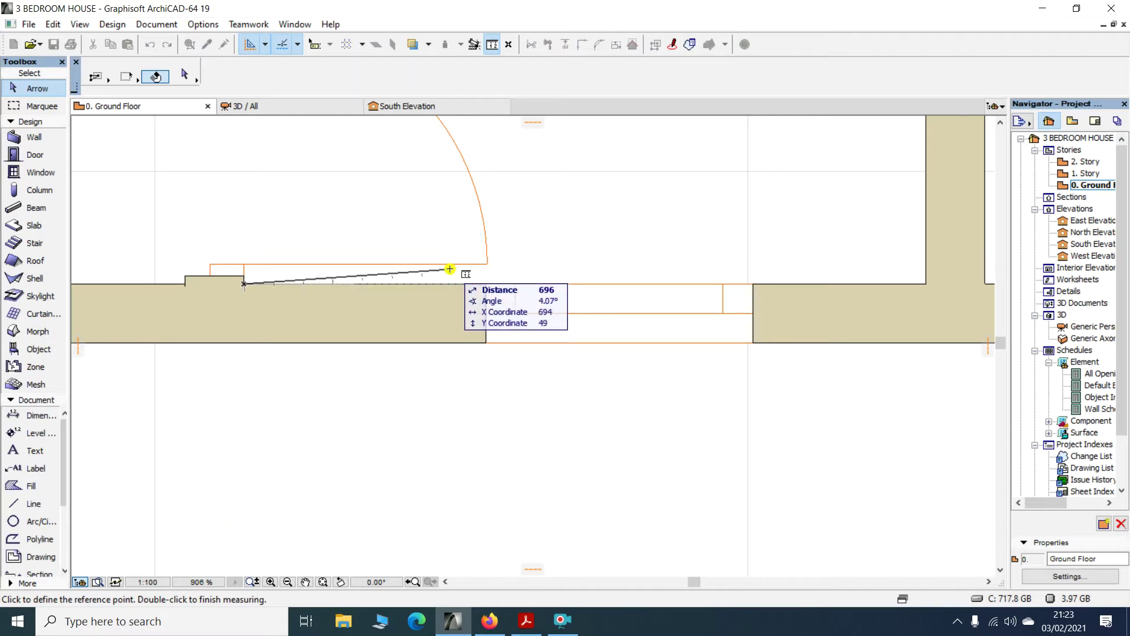
key(Escape)
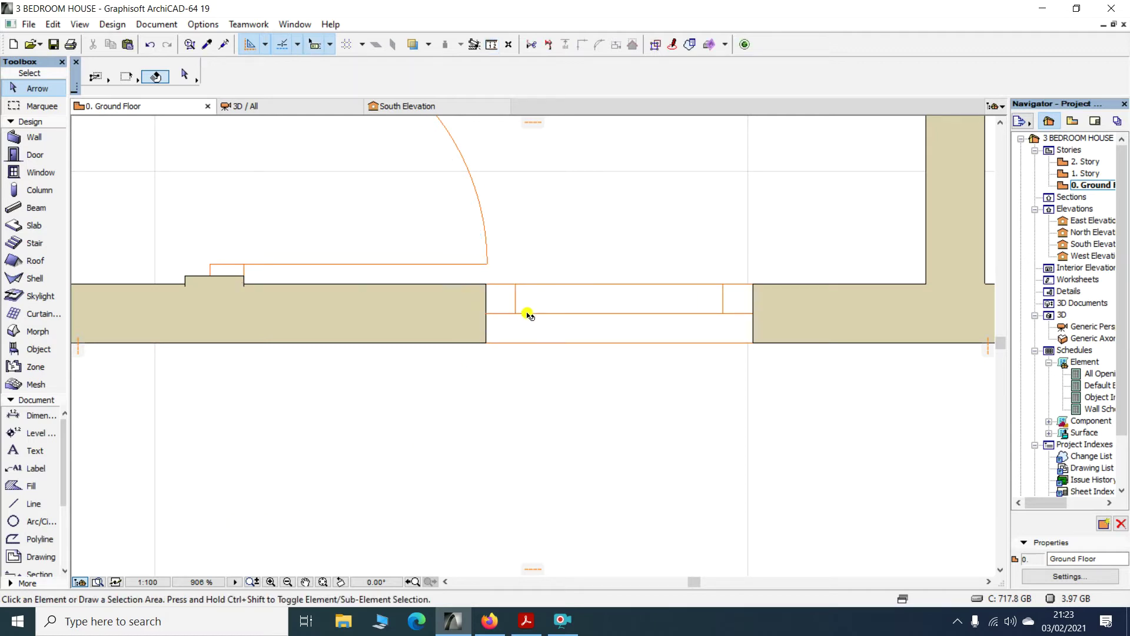
Move the small room's 900 by 900 south window west along the wall by 116, and deselect it
click(528, 315)
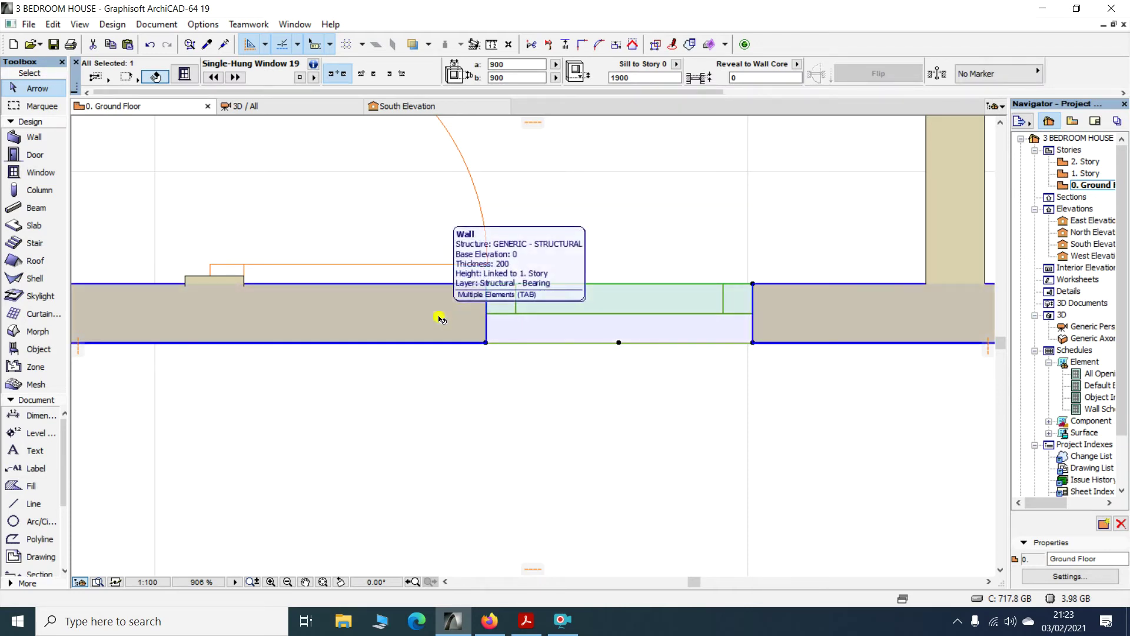
click(665, 313)
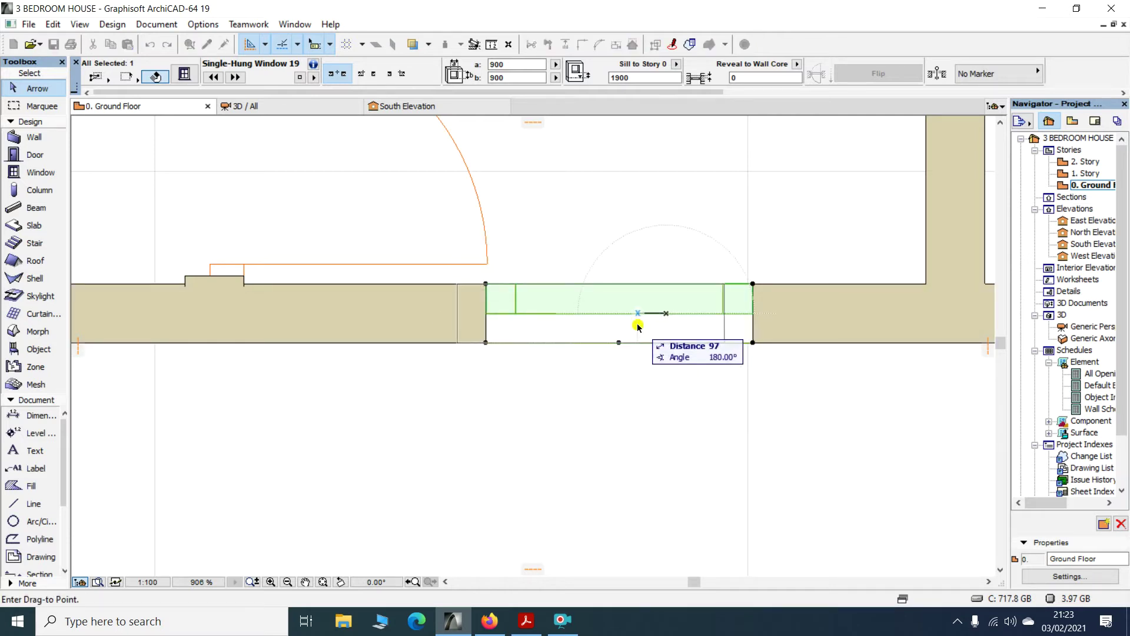
text(116)
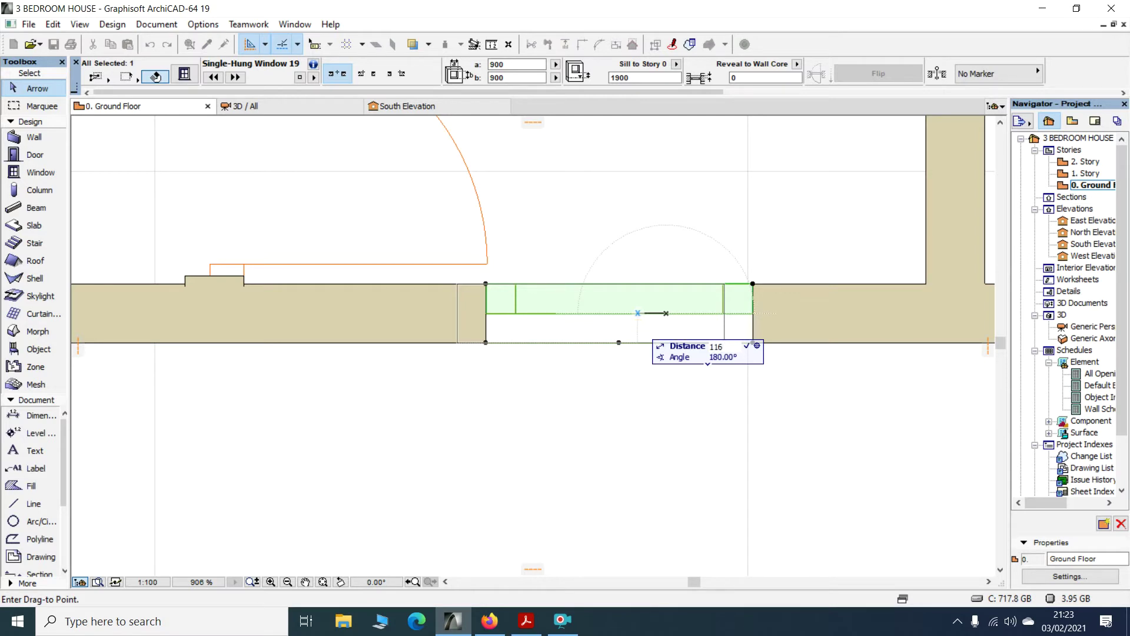
key(Return)
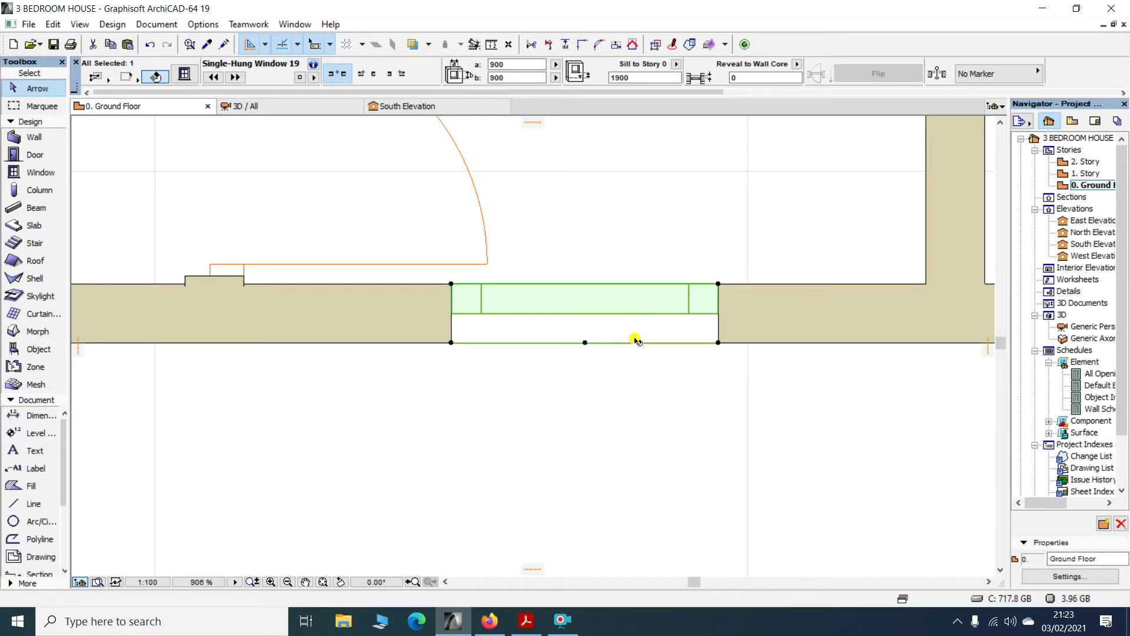
click(566, 417)
Examine the windows in the house's south wall in the 3D view, from outside and from above
scroll(497, 331, down, 5)
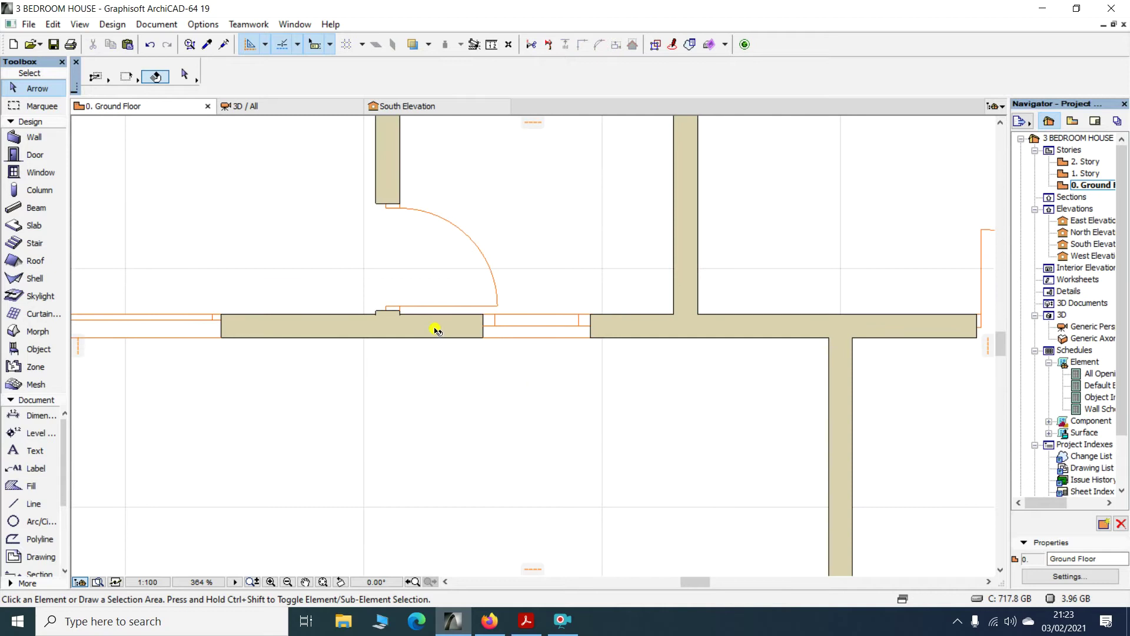
scroll(450, 273, down, 6)
scroll(446, 274, down, 4)
scroll(493, 158, up, 5)
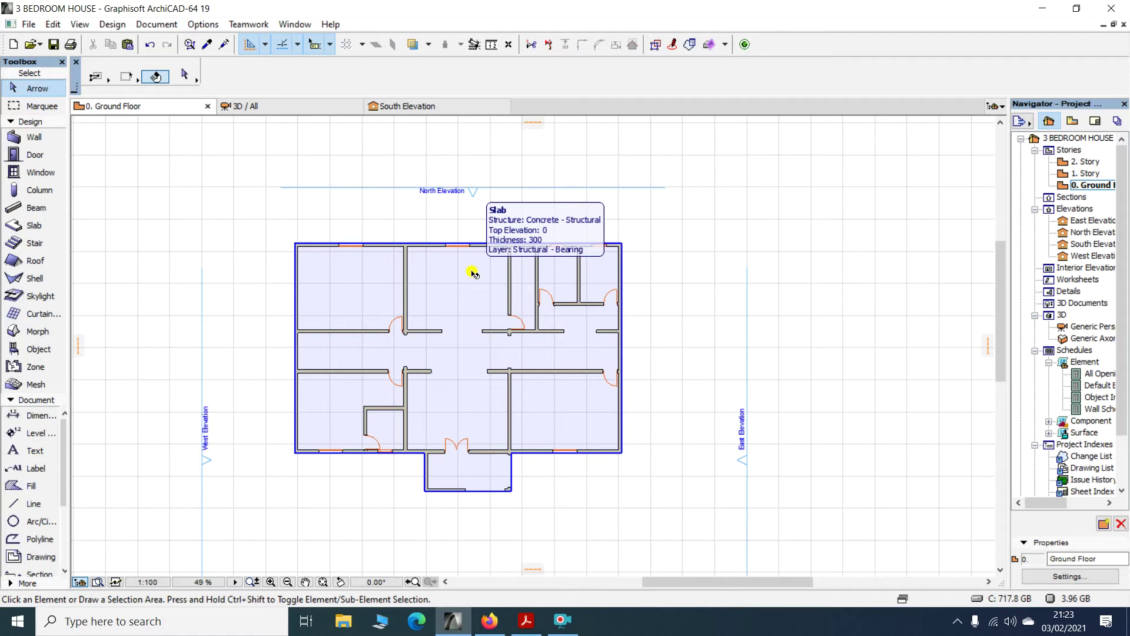
click(274, 106)
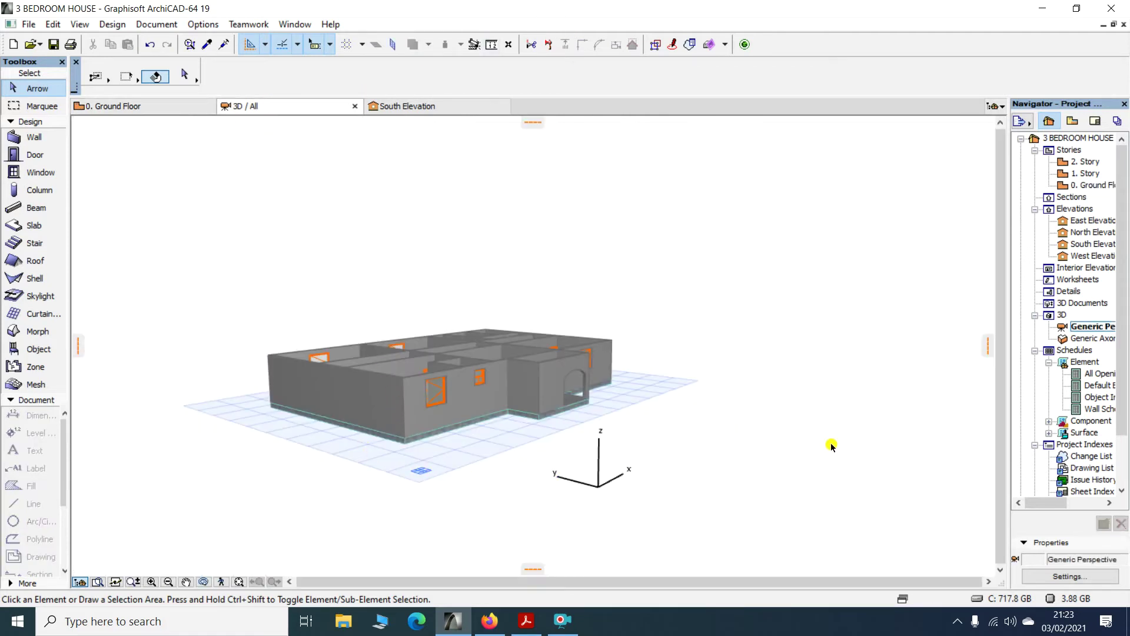
click(203, 581)
drag(757, 454, 543, 451)
scroll(339, 389, up, 3)
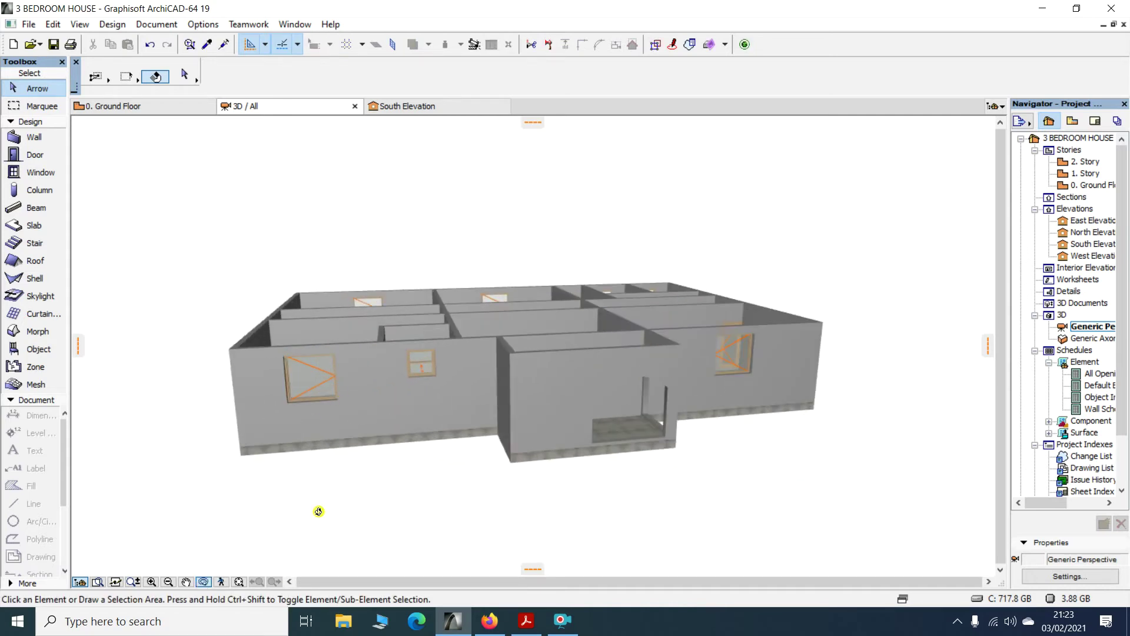
drag(387, 474, 398, 441)
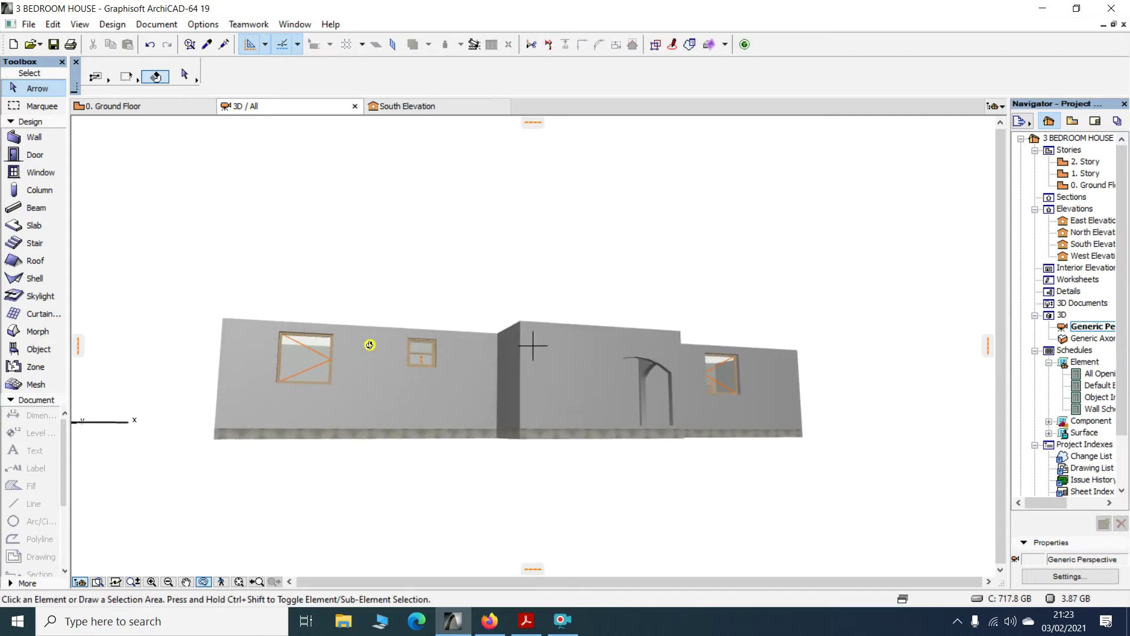
scroll(318, 370, up, 2)
drag(386, 262, 303, 503)
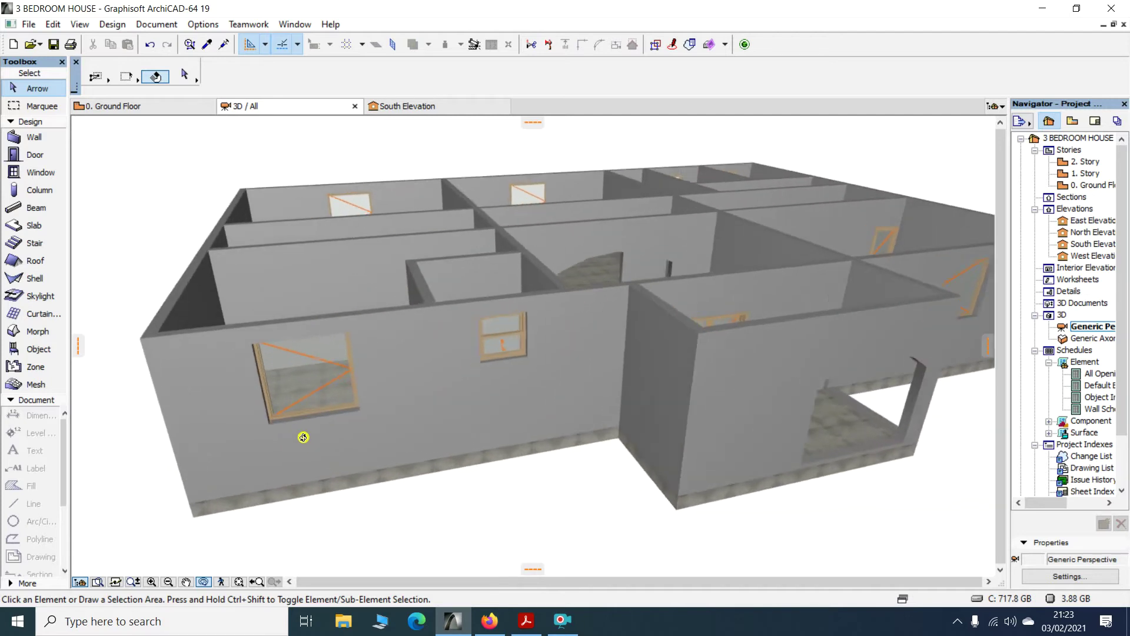
scroll(313, 411, up, 3)
scroll(314, 411, up, 3)
scroll(421, 406, down, 5)
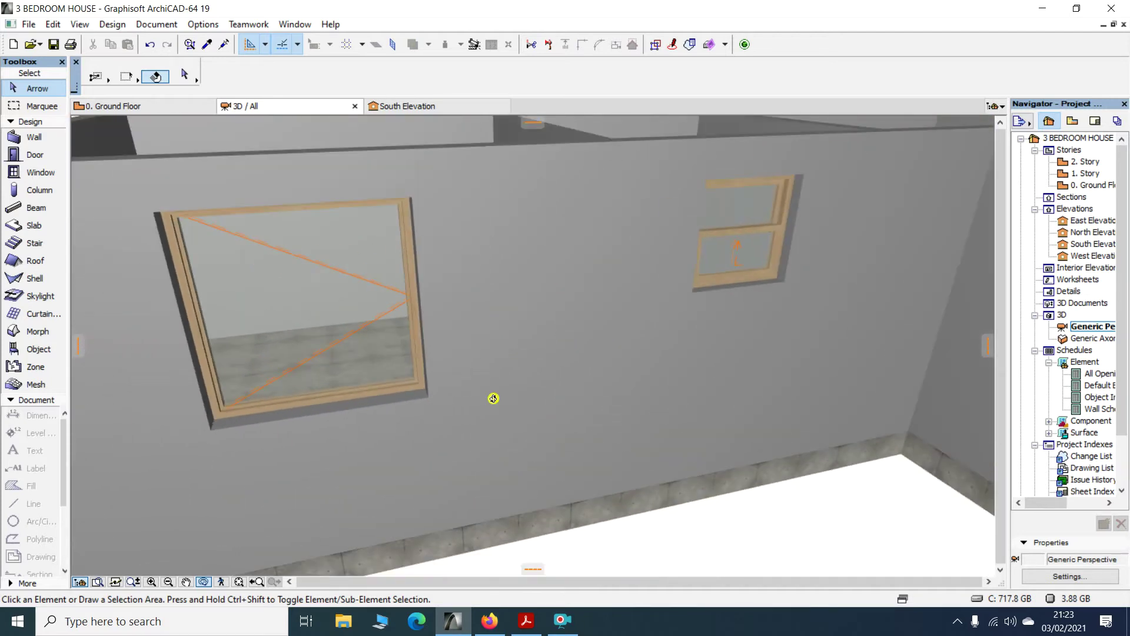
scroll(511, 394, down, 1)
drag(719, 370, 599, 337)
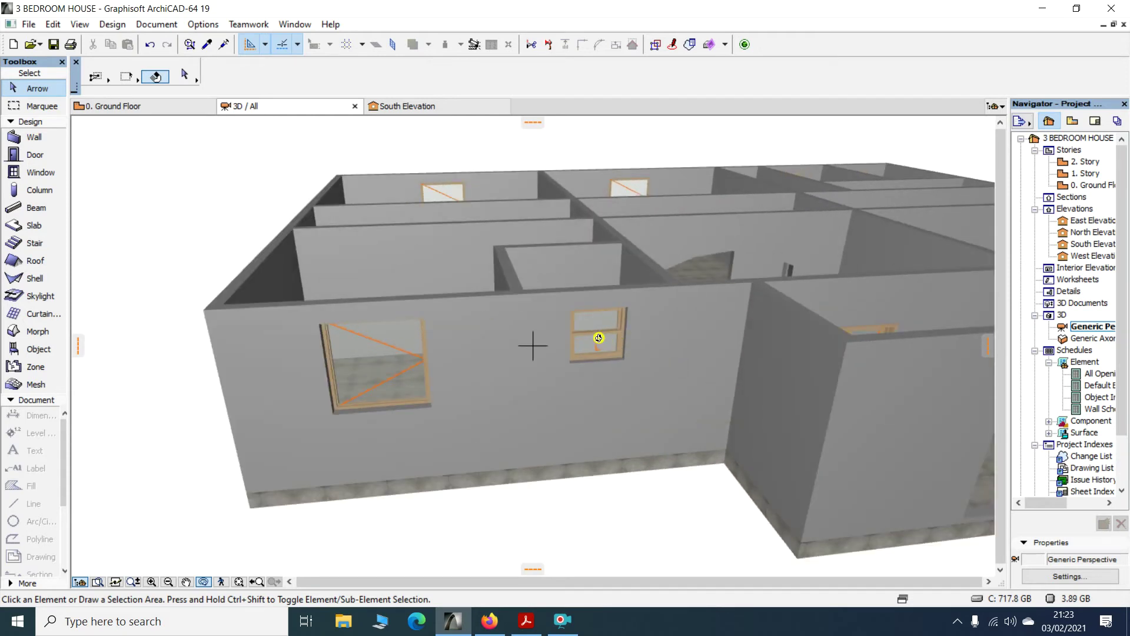
scroll(293, 301, down, 5)
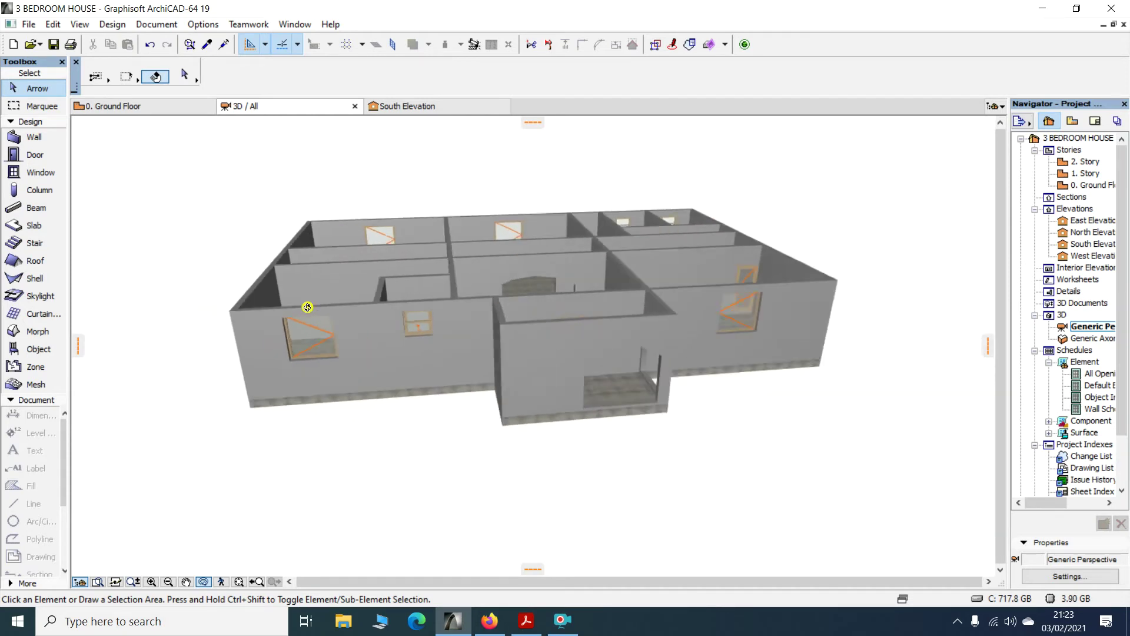
Orbit the 3D model round to the back of the house and examine the north wall's windows
drag(701, 306, 854, 250)
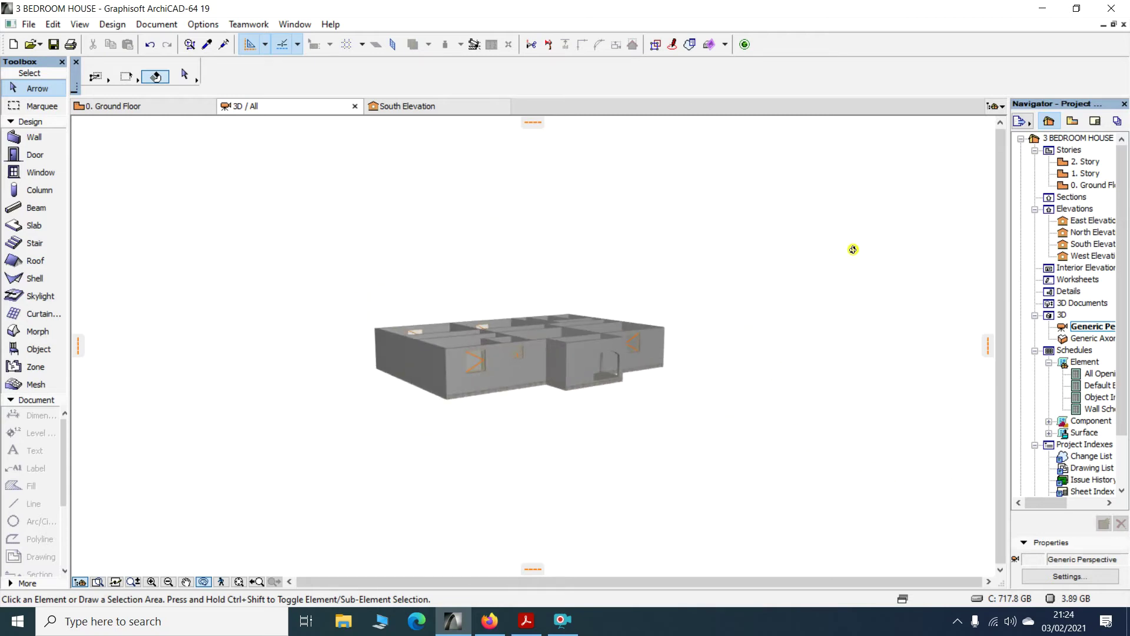
drag(330, 409, 504, 407)
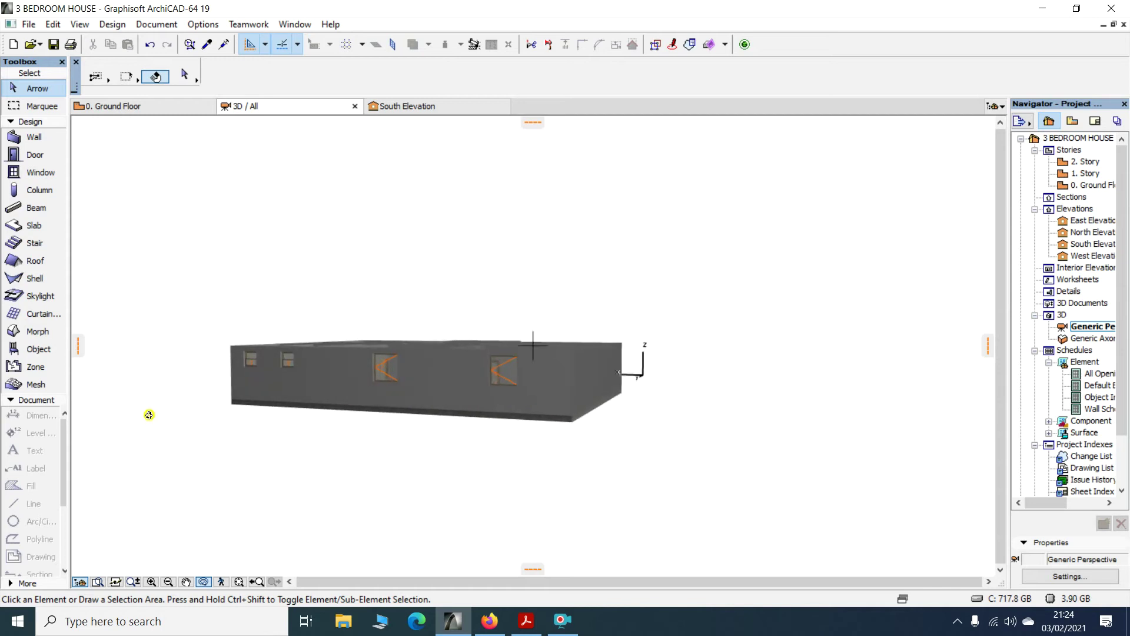
drag(256, 429, 487, 407)
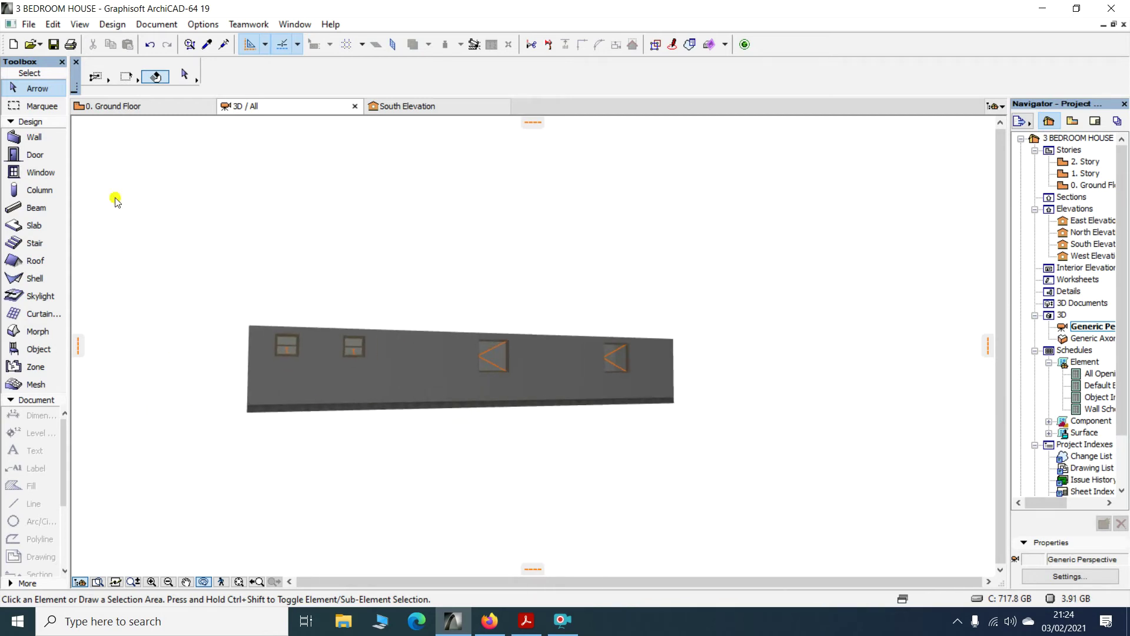
Return to the ground floor plan and open the default settings of the Object tool
click(125, 110)
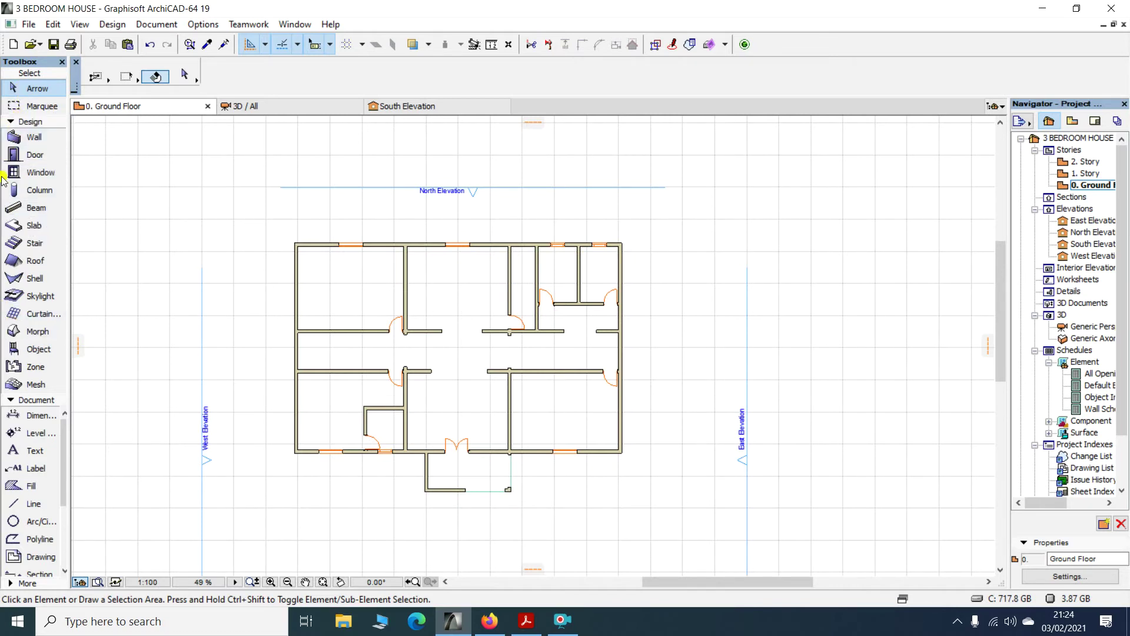
click(47, 352)
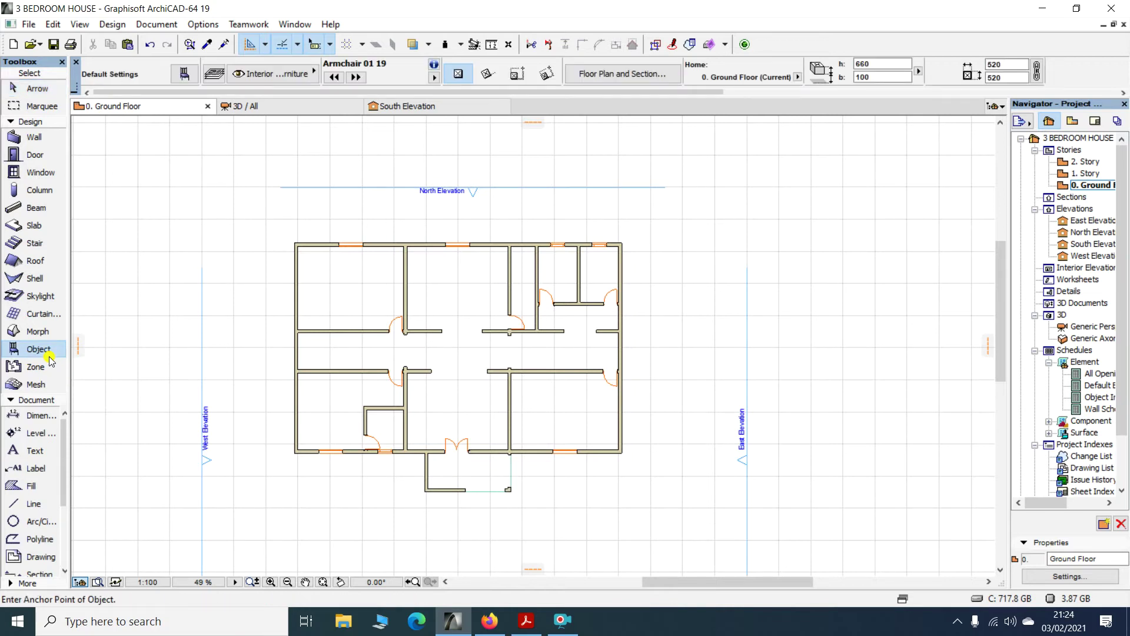
double_click(50, 353)
scroll(309, 277, up, 2)
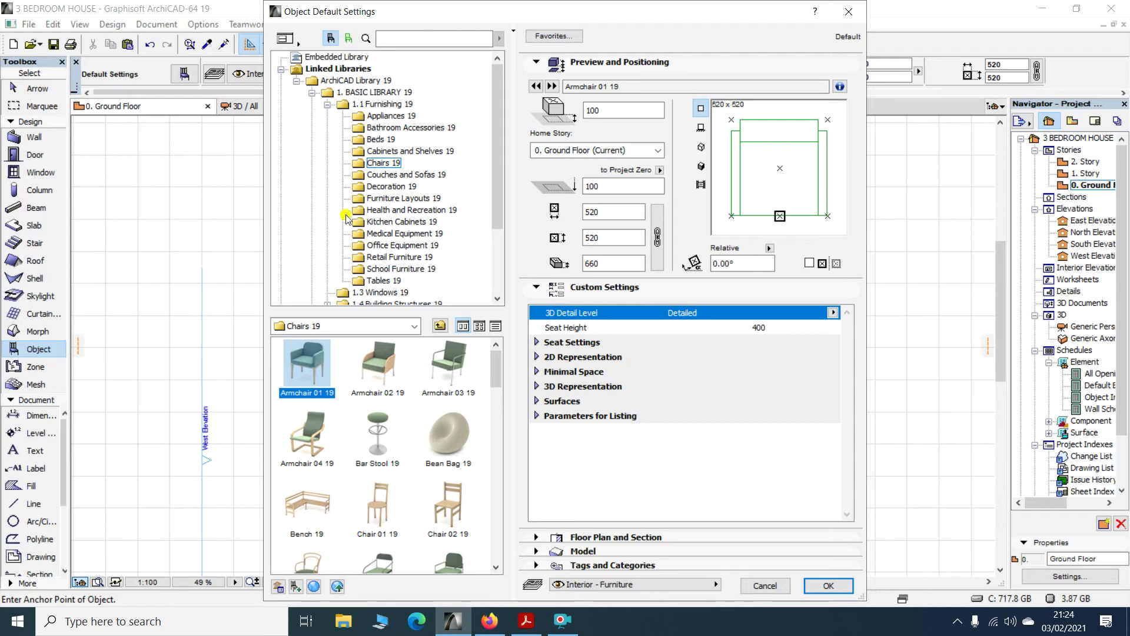
Look through the object library's 1.1 Furnishing, 1.7 2D Elements and 2. VISUALIZATION folders
click(375, 106)
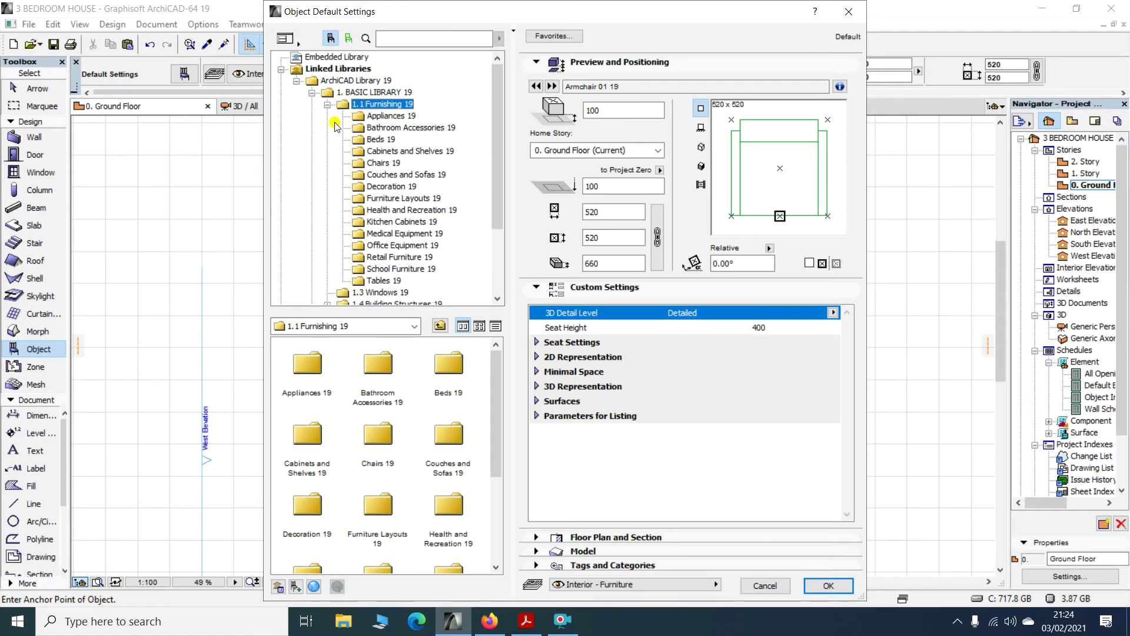
scroll(334, 125, down, 2)
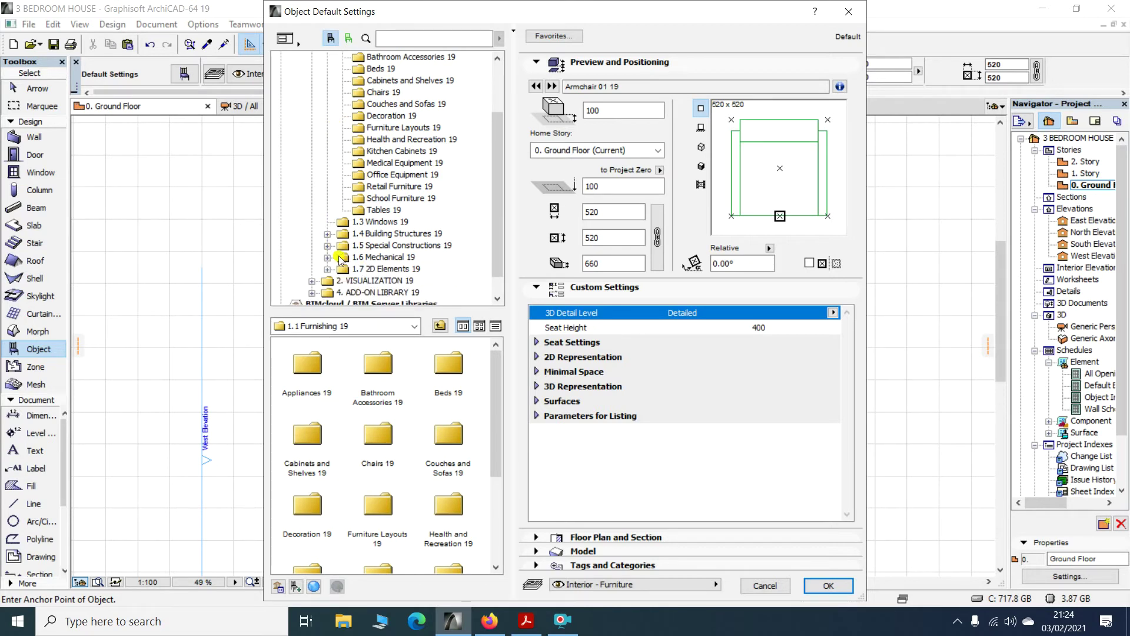
scroll(340, 257, up, 3)
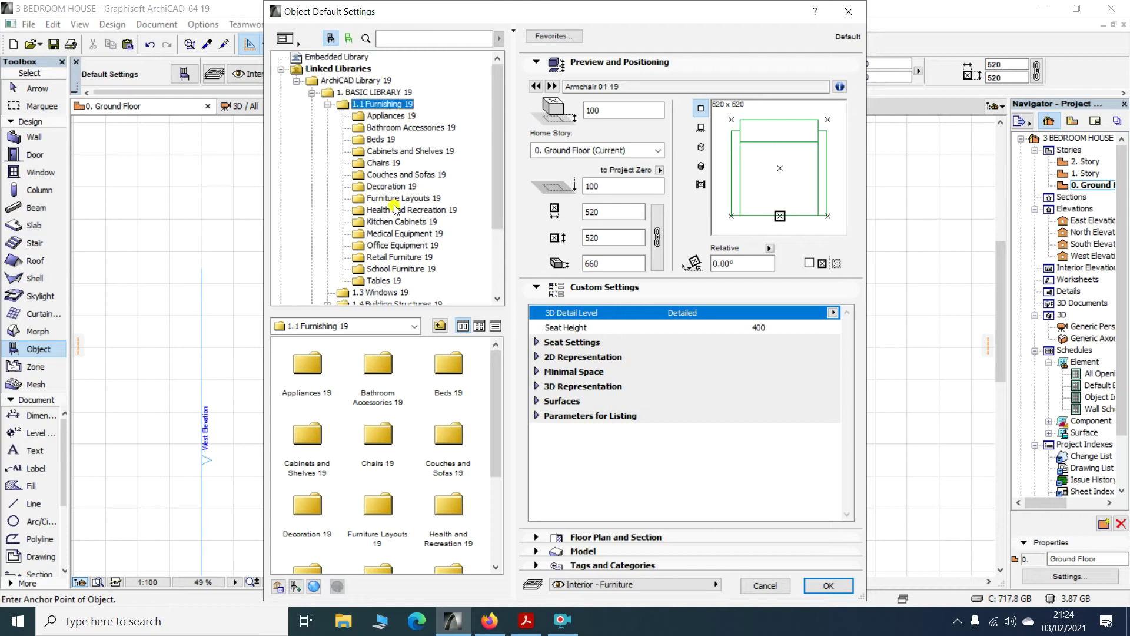
click(327, 104)
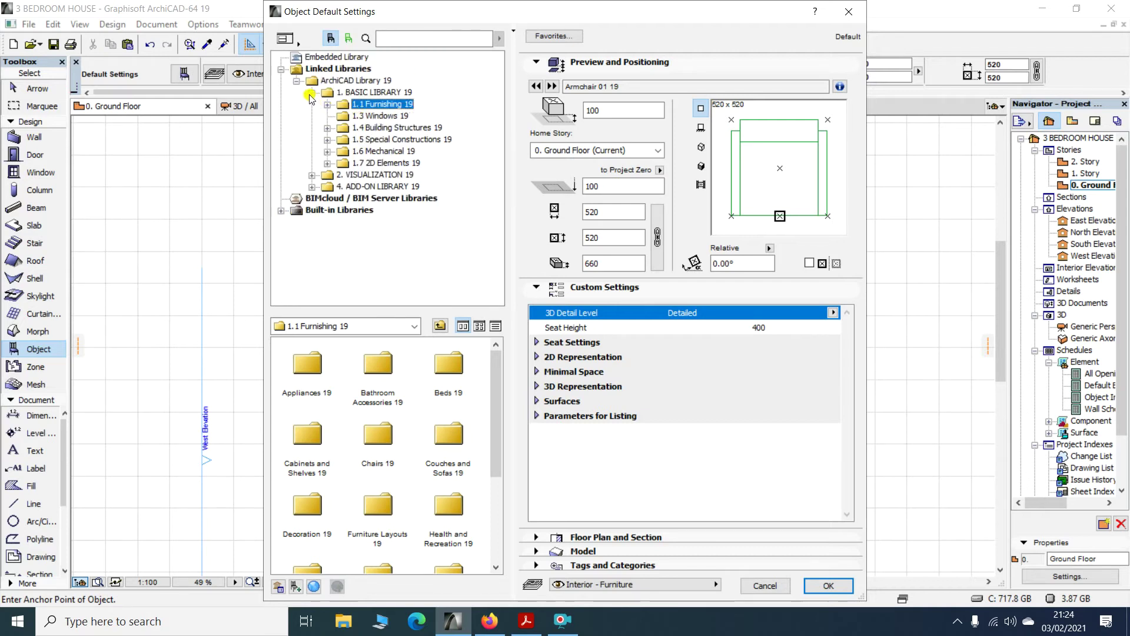
click(311, 93)
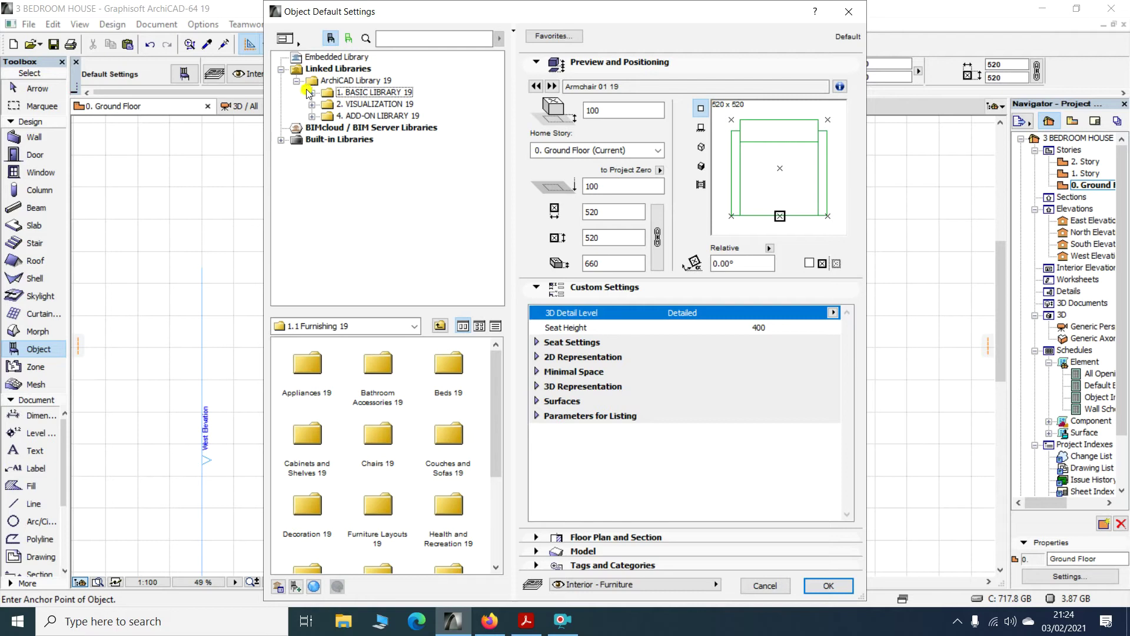
click(311, 92)
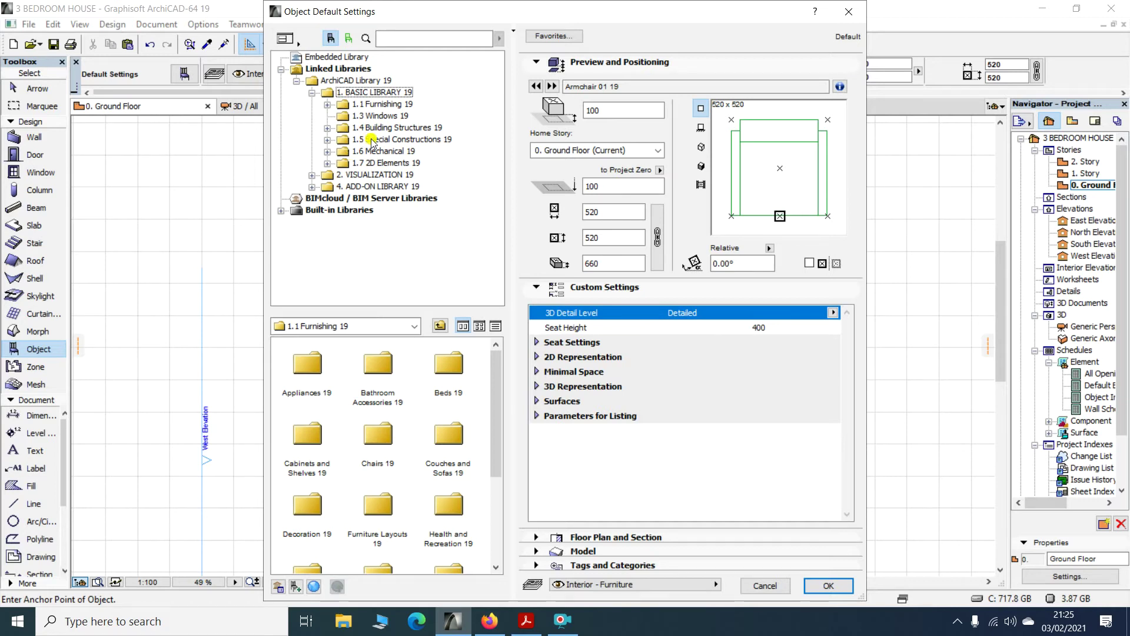
click(328, 163)
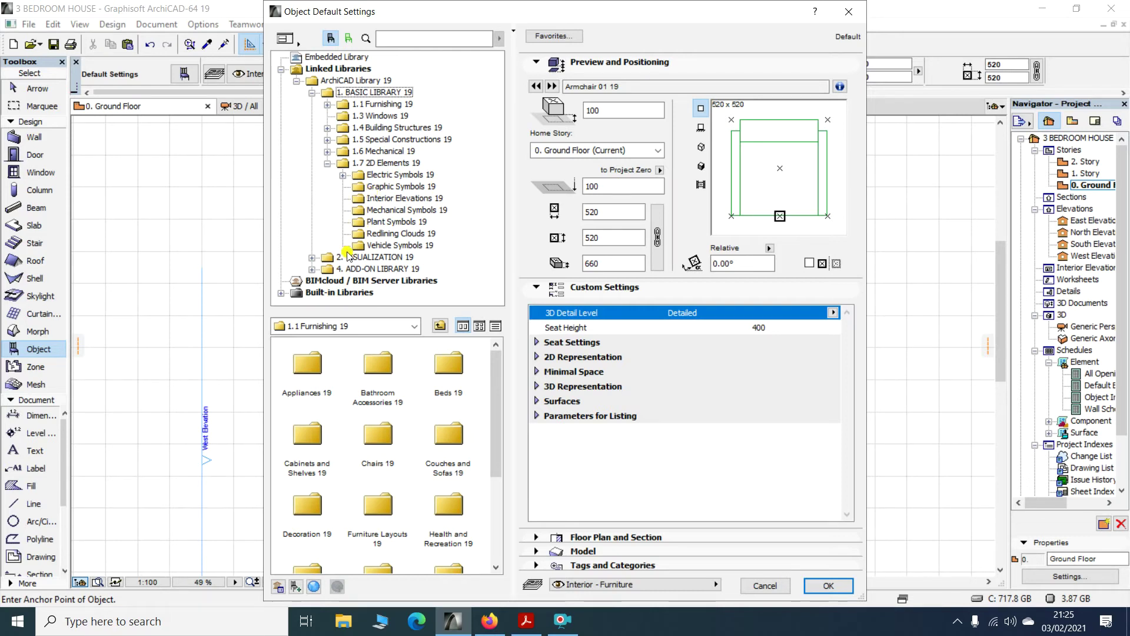
click(312, 258)
scroll(318, 235, down, 1)
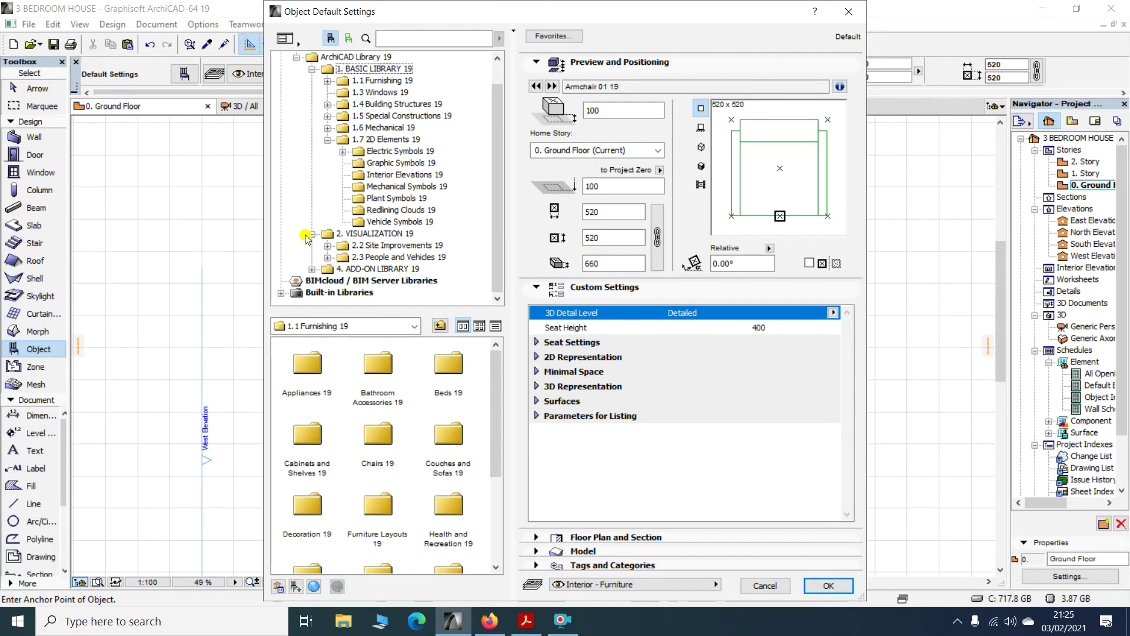
scroll(324, 259, up, 1)
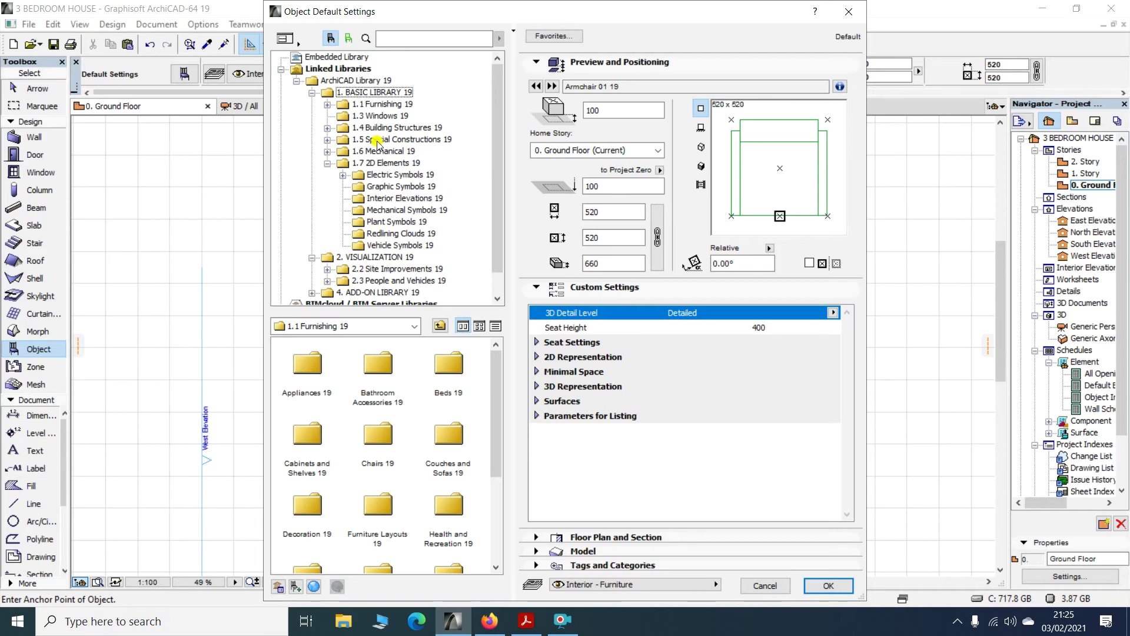
click(361, 104)
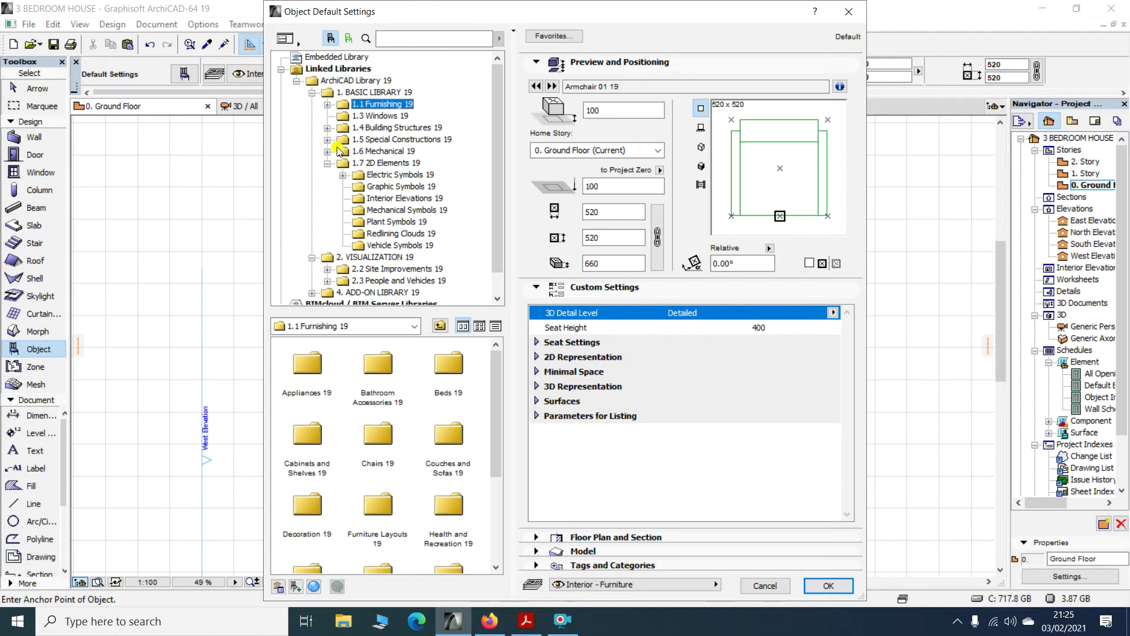
Choose the WC 19 object from the Mechanical library's plumbing fixtures for WCs, bidets and urinals, and accept it as the object default
click(380, 152)
double_click(375, 153)
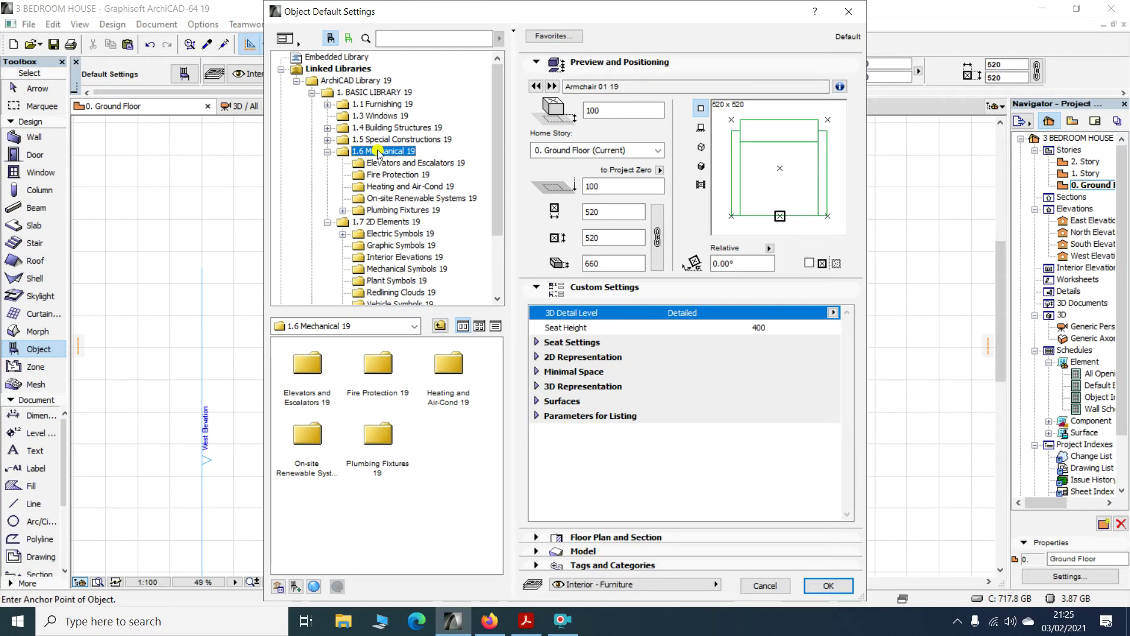
double_click(386, 211)
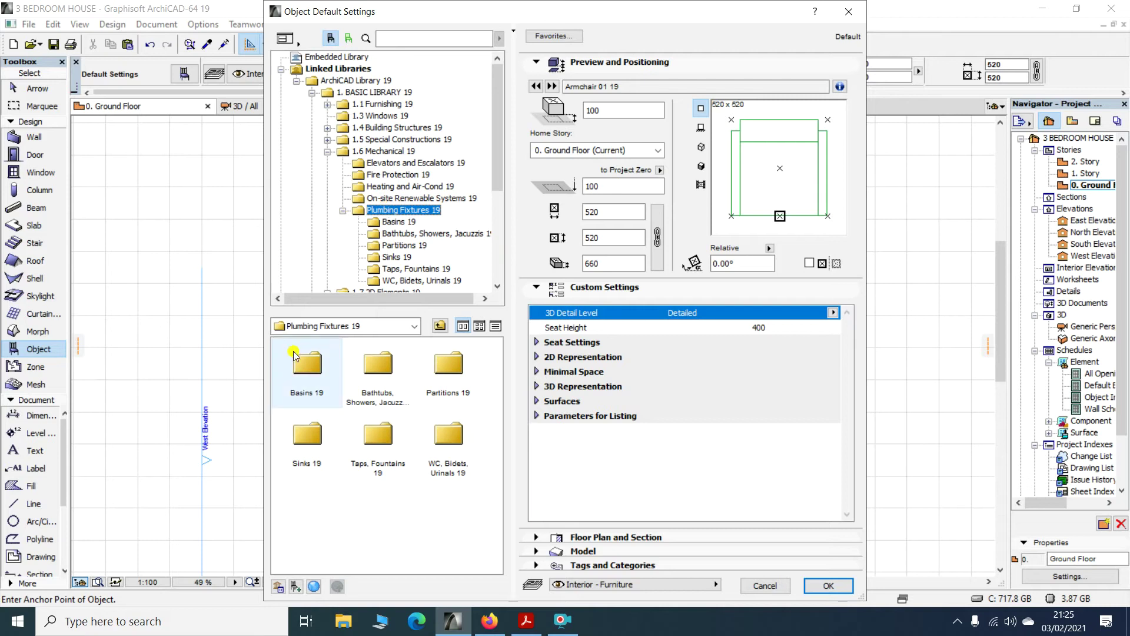
double_click(439, 448)
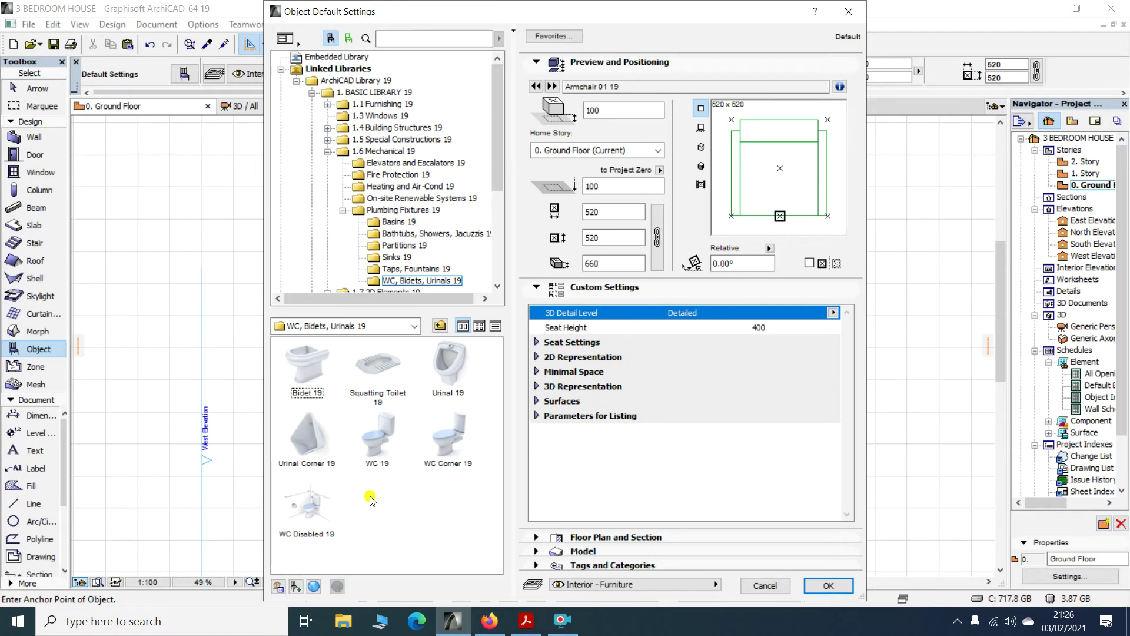
click(381, 453)
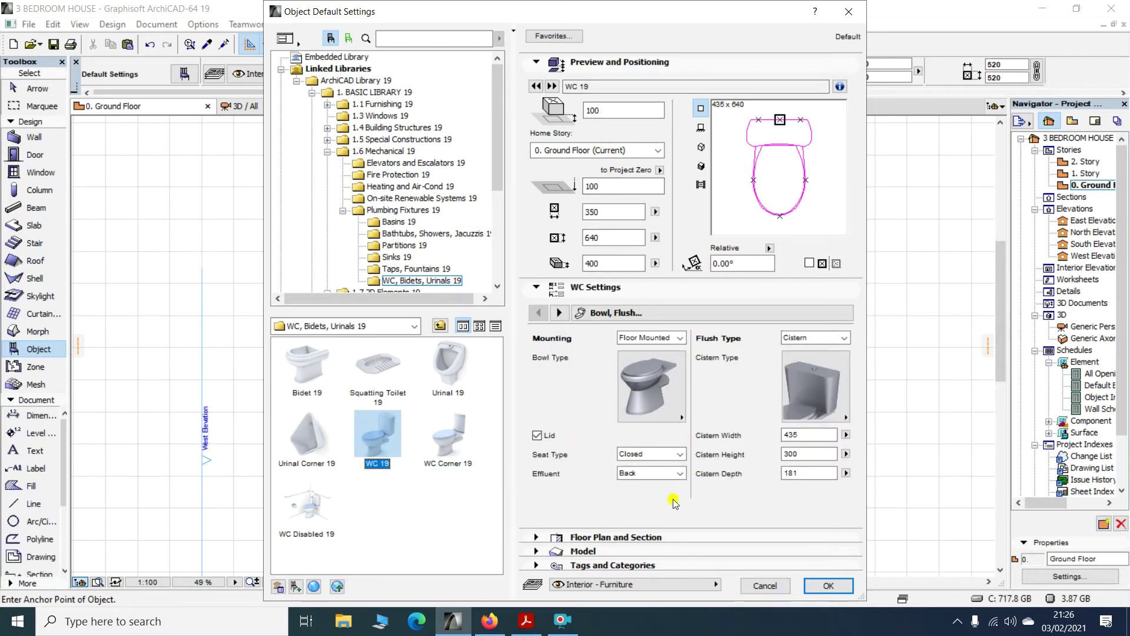
click(828, 586)
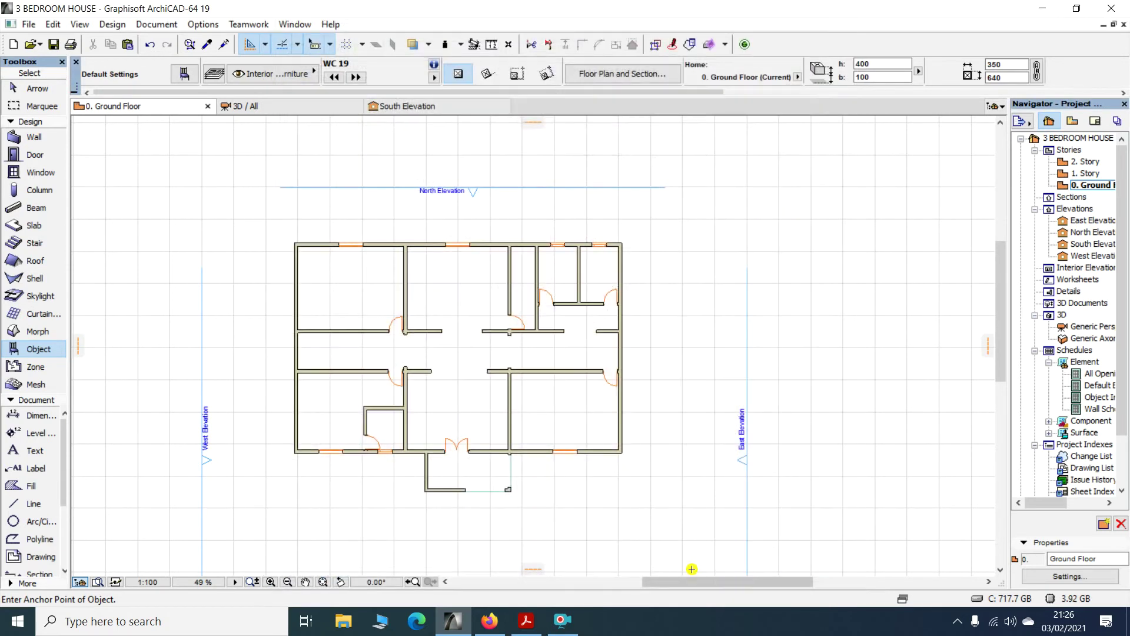
Check the PDF plan in Adobe Acrobat Reader, return to ArchiCAD, and place a WC in the north-east room and in the master bedroom's bathroom
click(526, 628)
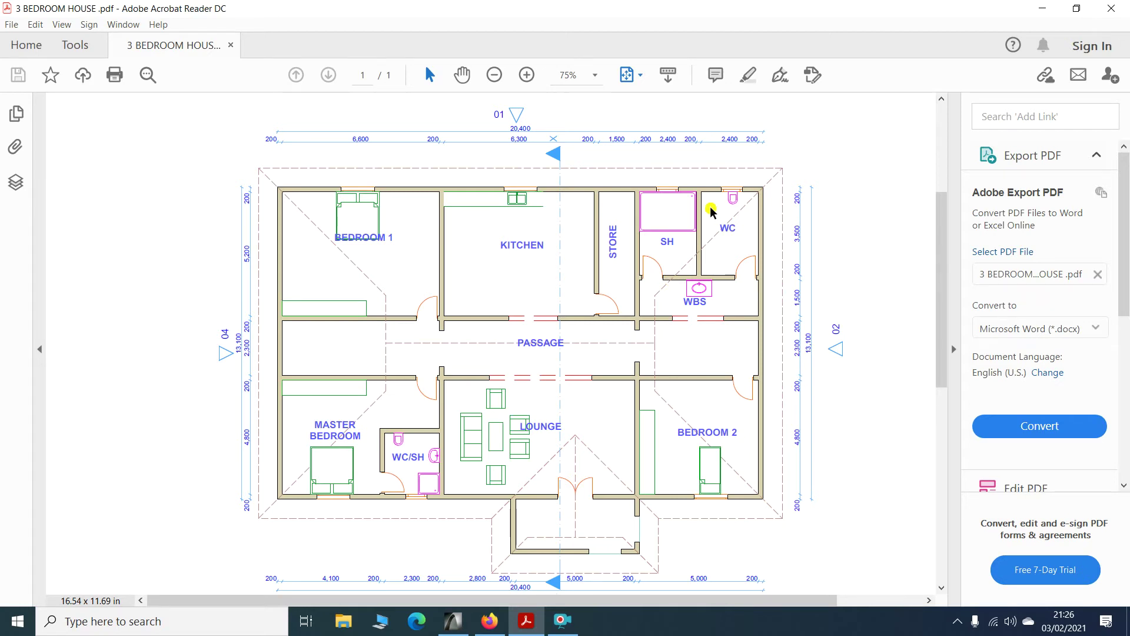
scroll(733, 191, up, 1)
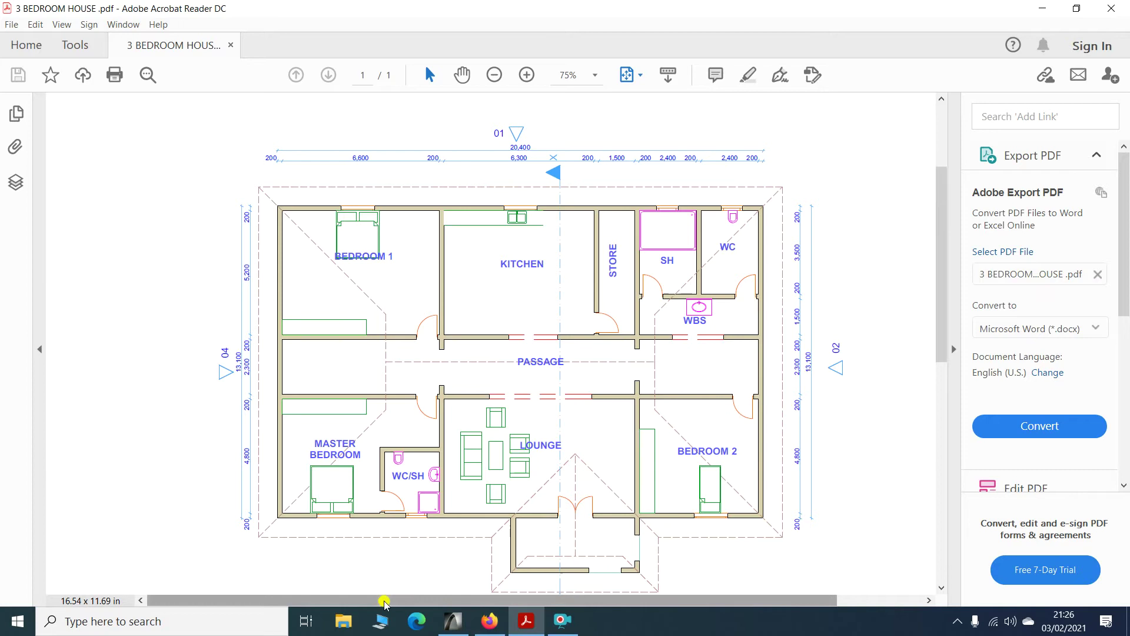
click(453, 620)
scroll(592, 250, up, 5)
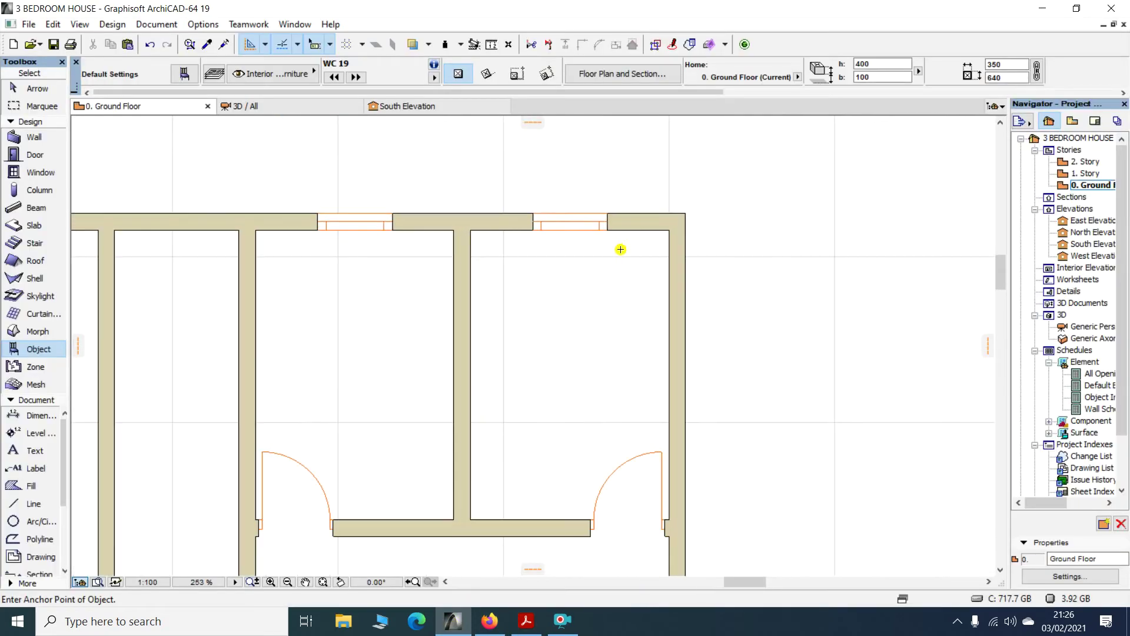
scroll(588, 248, down, 6)
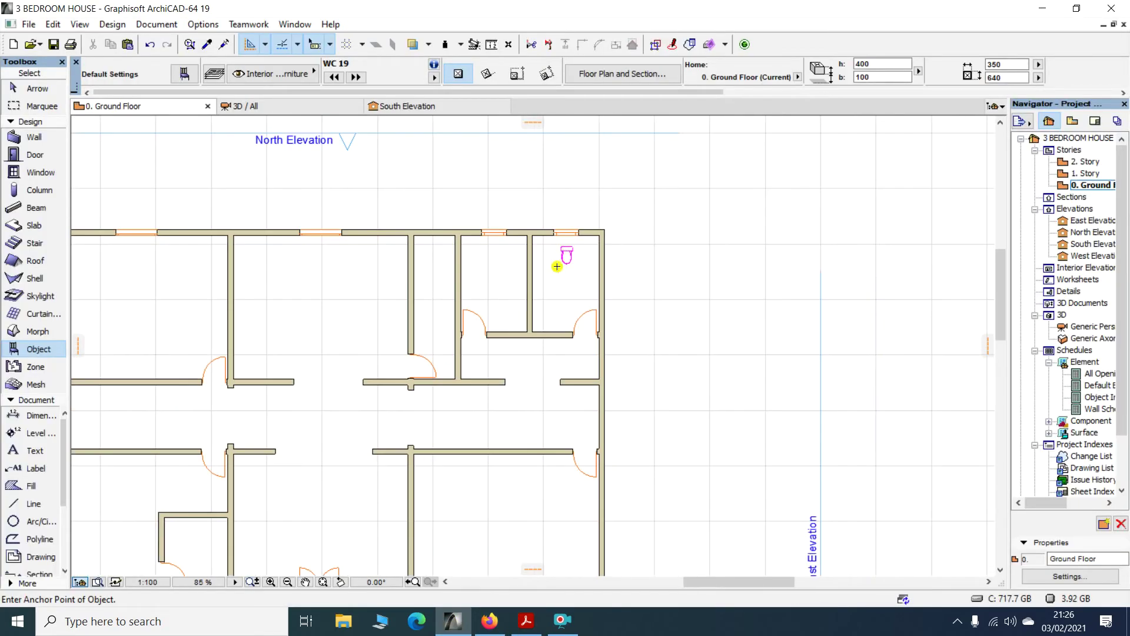
scroll(393, 401, up, 5)
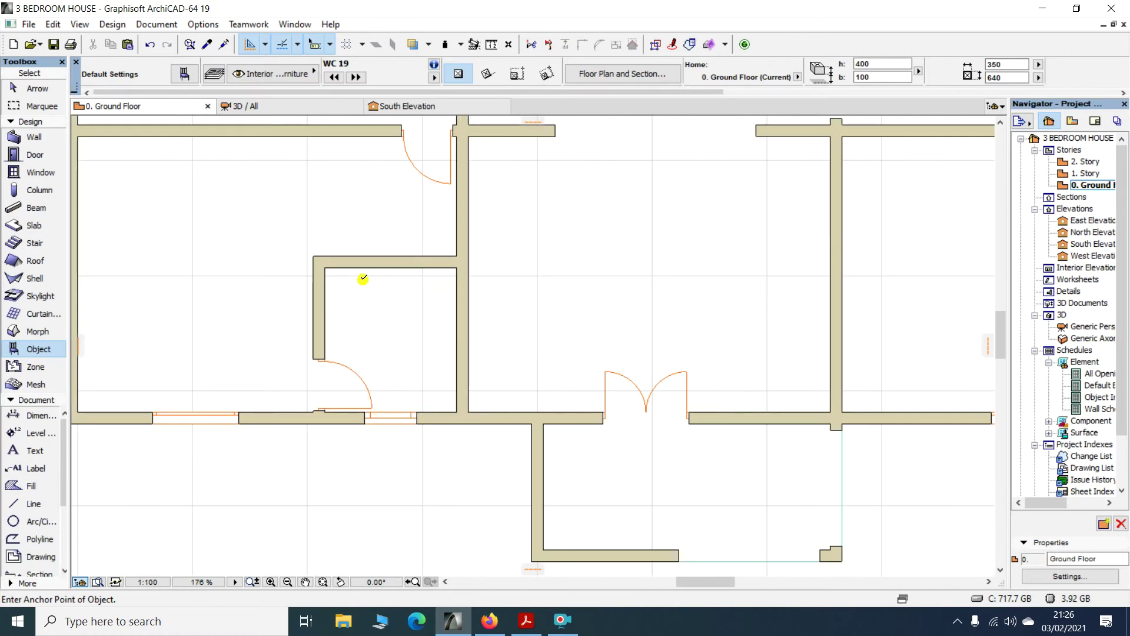
click(348, 304)
click(24, 89)
Move the north-east room's WC north by about 390, up against the wall under the window, and deselect everything
scroll(306, 287, down, 3)
scroll(307, 286, down, 1)
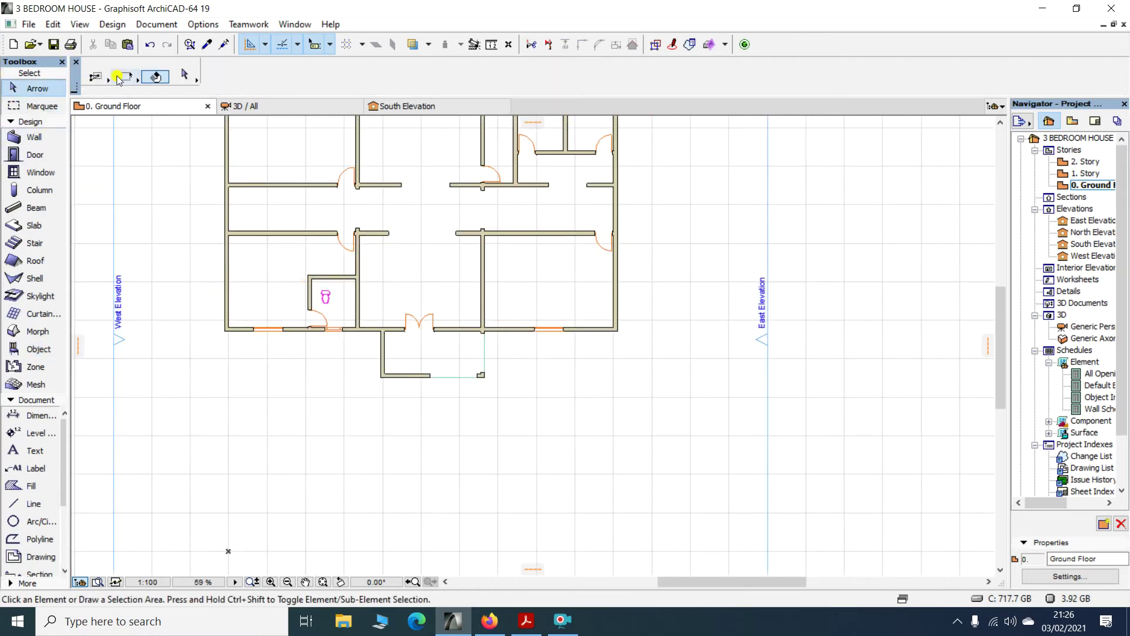
scroll(538, 215, down, 2)
scroll(533, 224, up, 3)
click(493, 277)
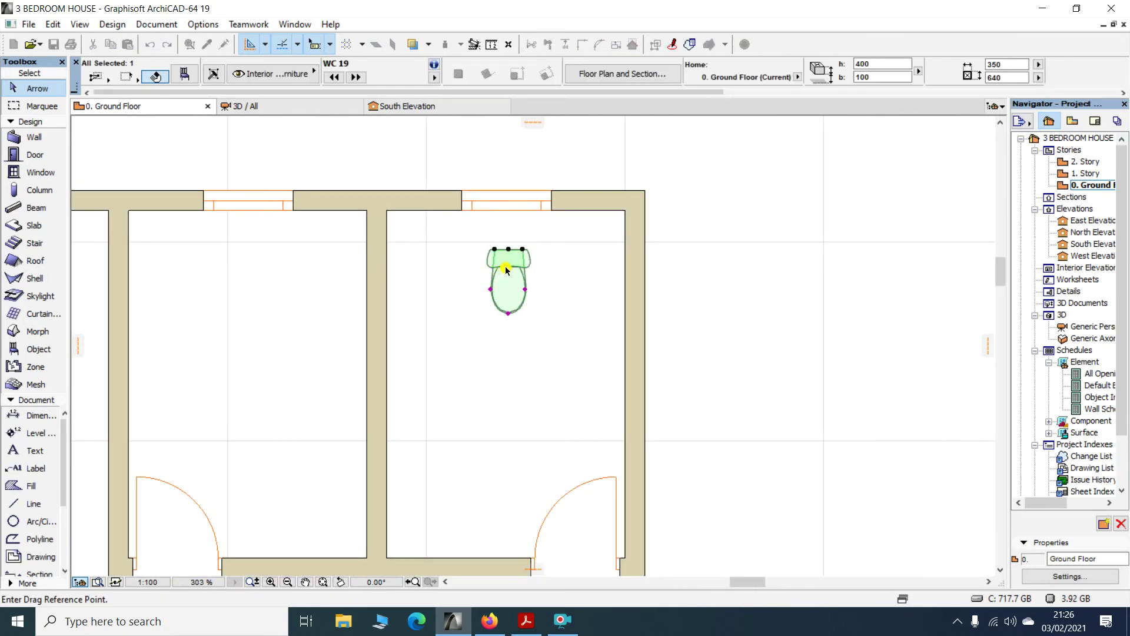
click(506, 288)
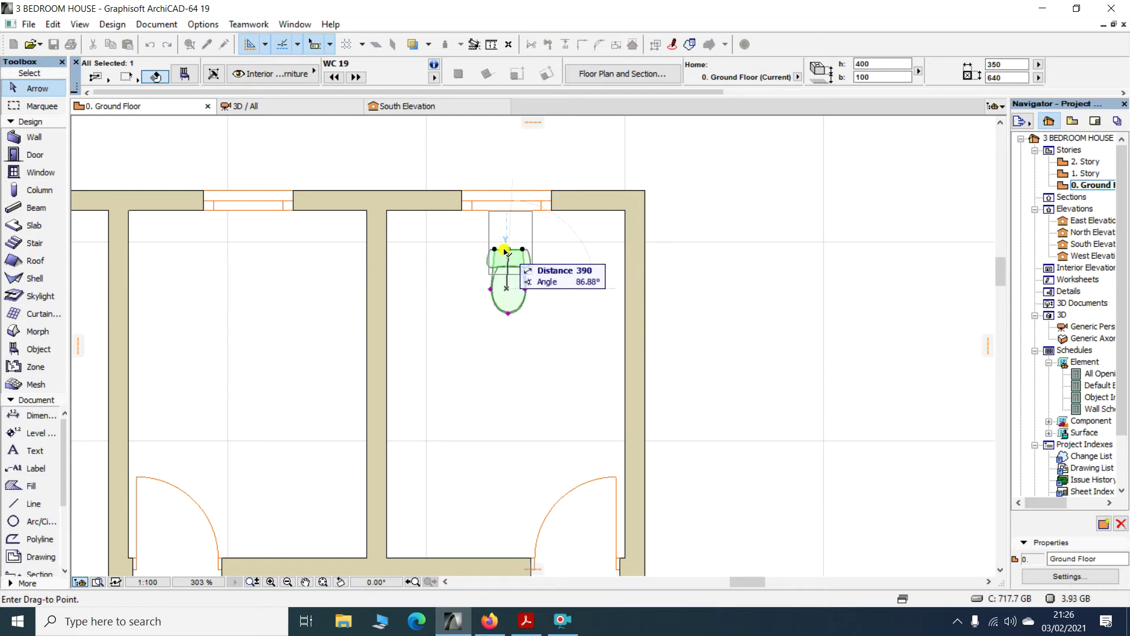
click(505, 250)
click(498, 313)
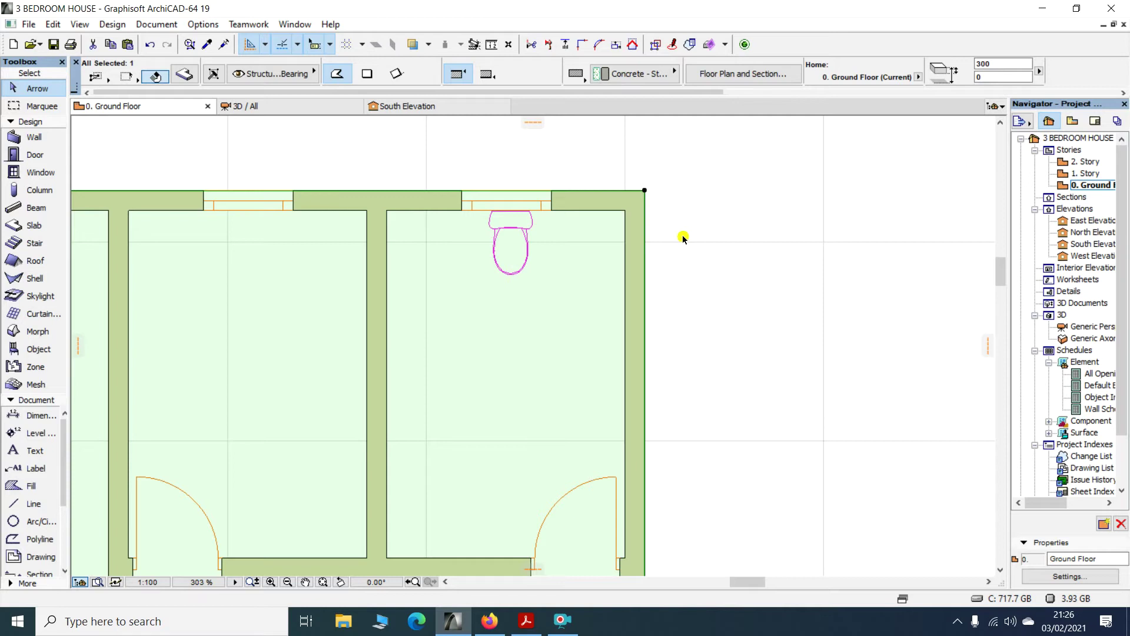
key(Escape)
scroll(476, 222, up, 5)
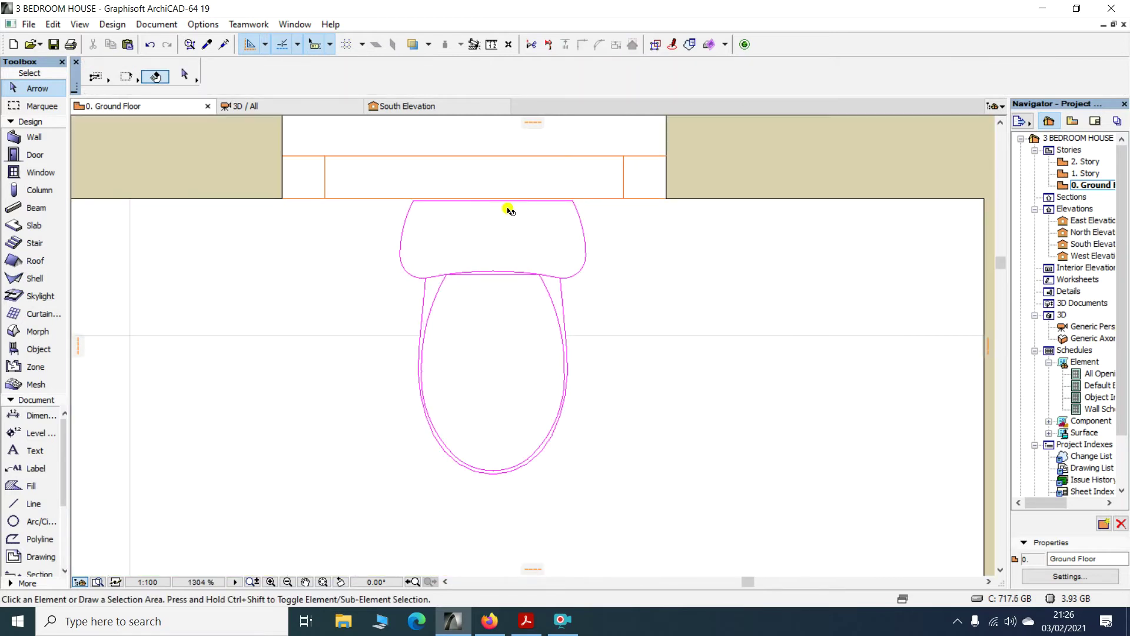
scroll(493, 194, up, 3)
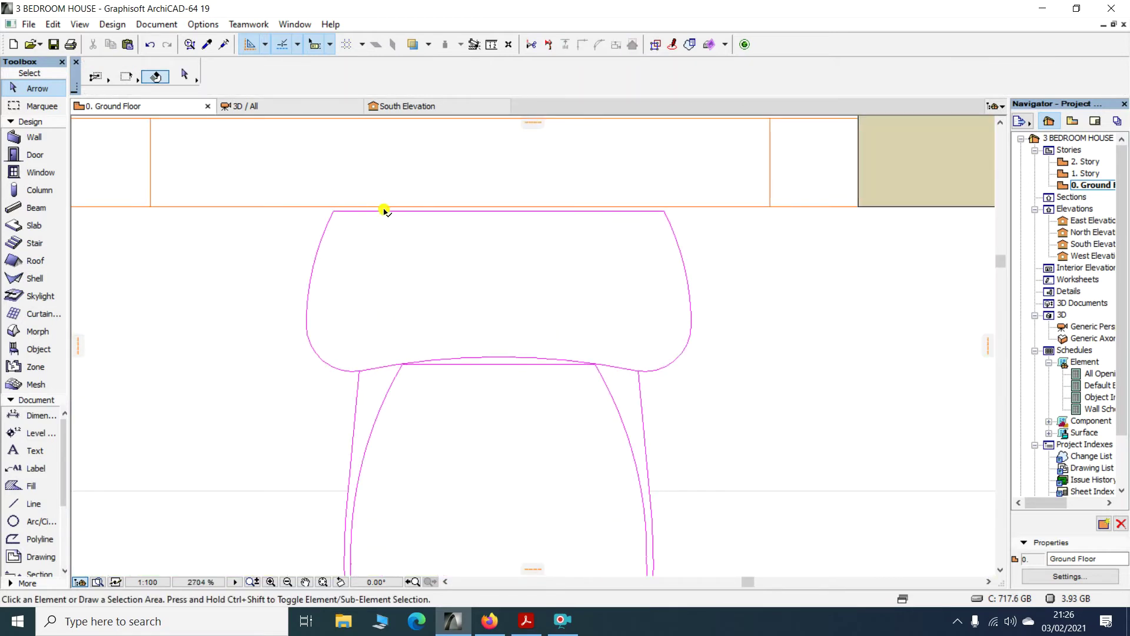
Move the WC in the master bedroom's bathroom north by about 616, up against the bathroom's north wall
scroll(384, 210, down, 15)
scroll(287, 320, up, 9)
click(320, 288)
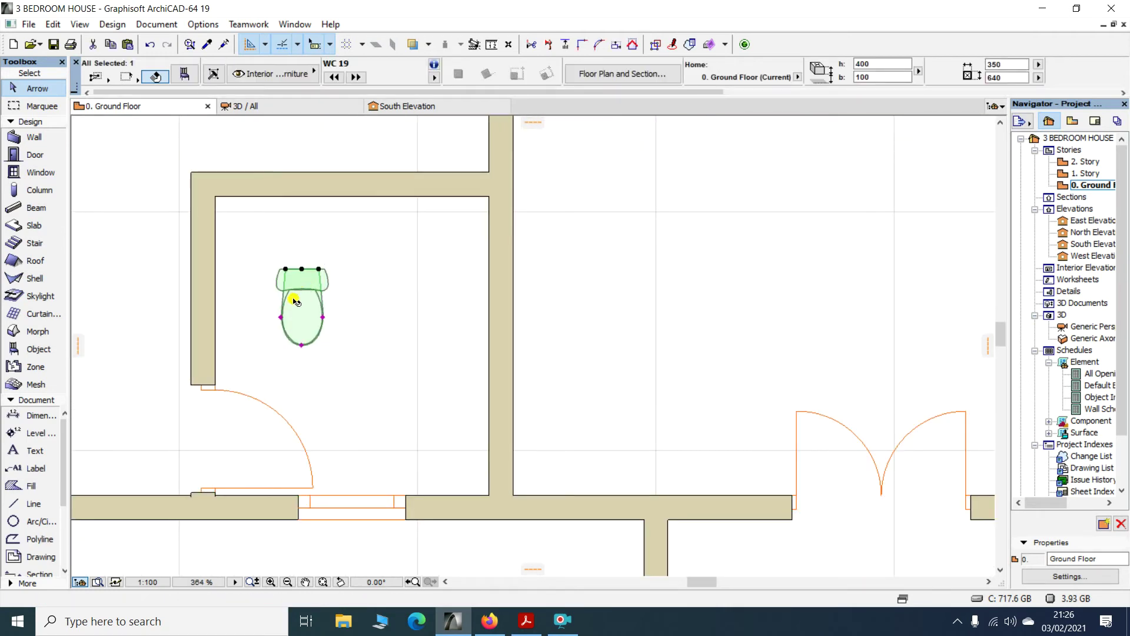
key(ctrl+d)
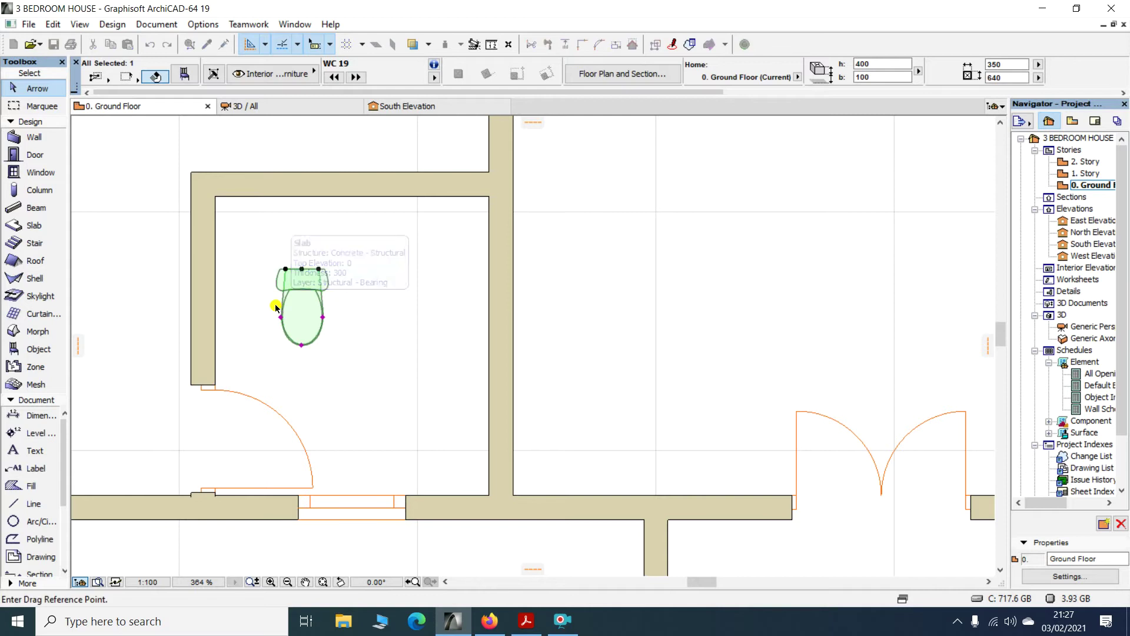
click(307, 291)
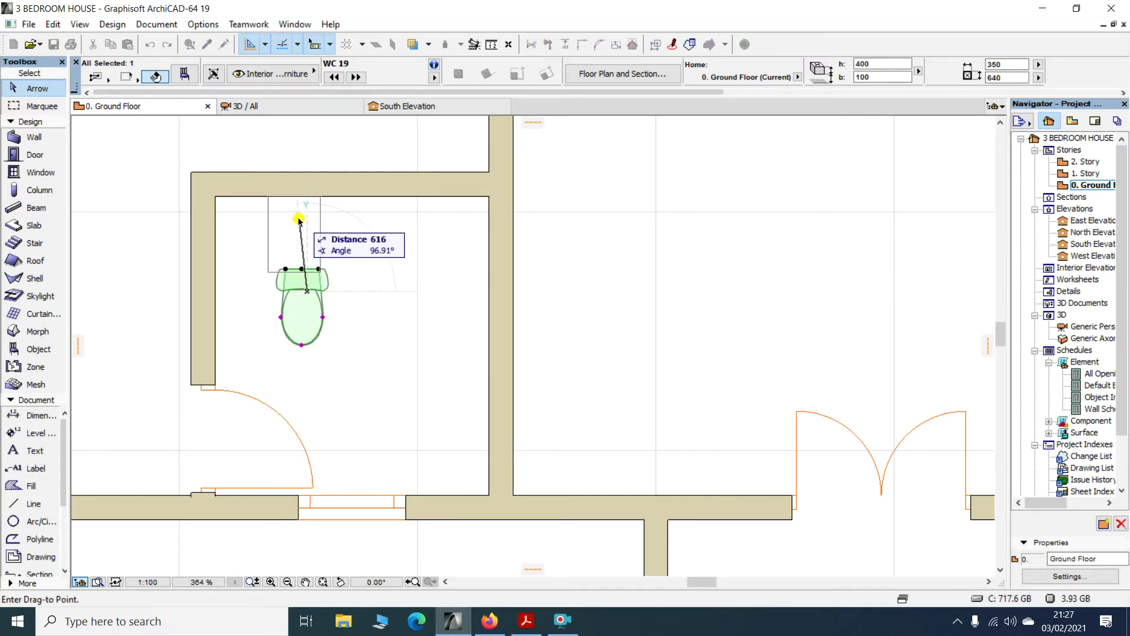
click(298, 219)
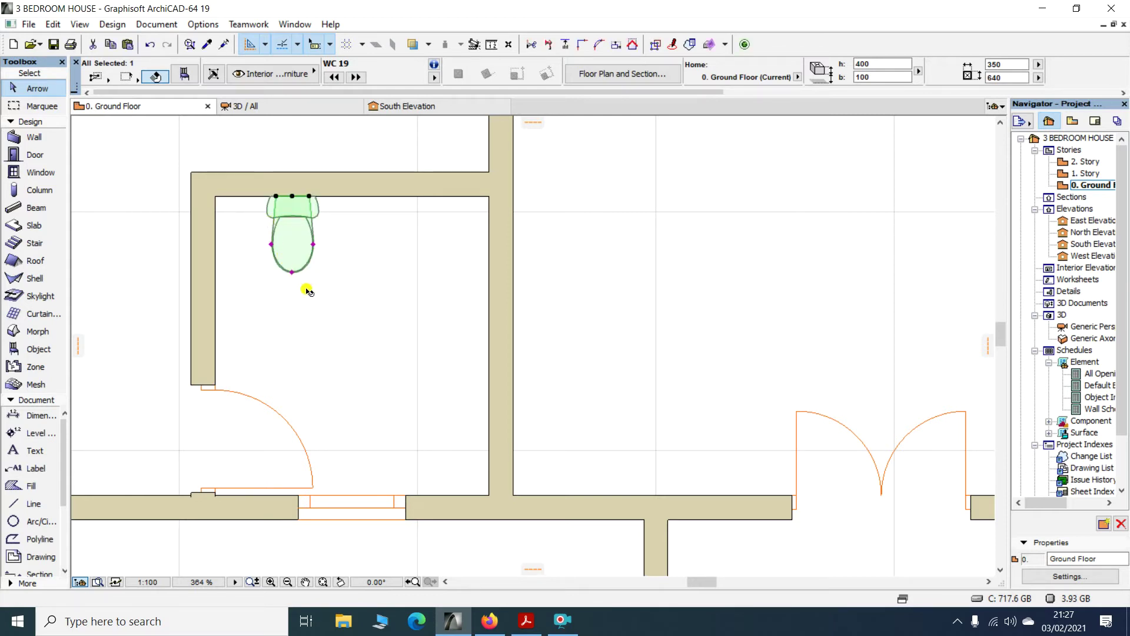
click(307, 291)
scroll(301, 203, up, 10)
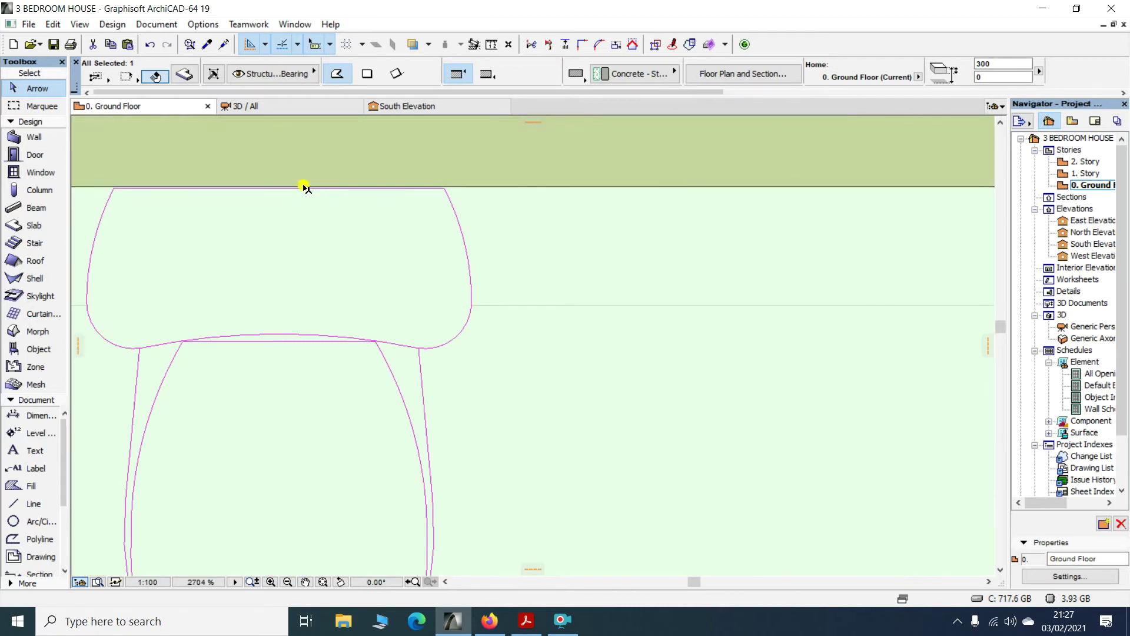
scroll(375, 201, down, 15)
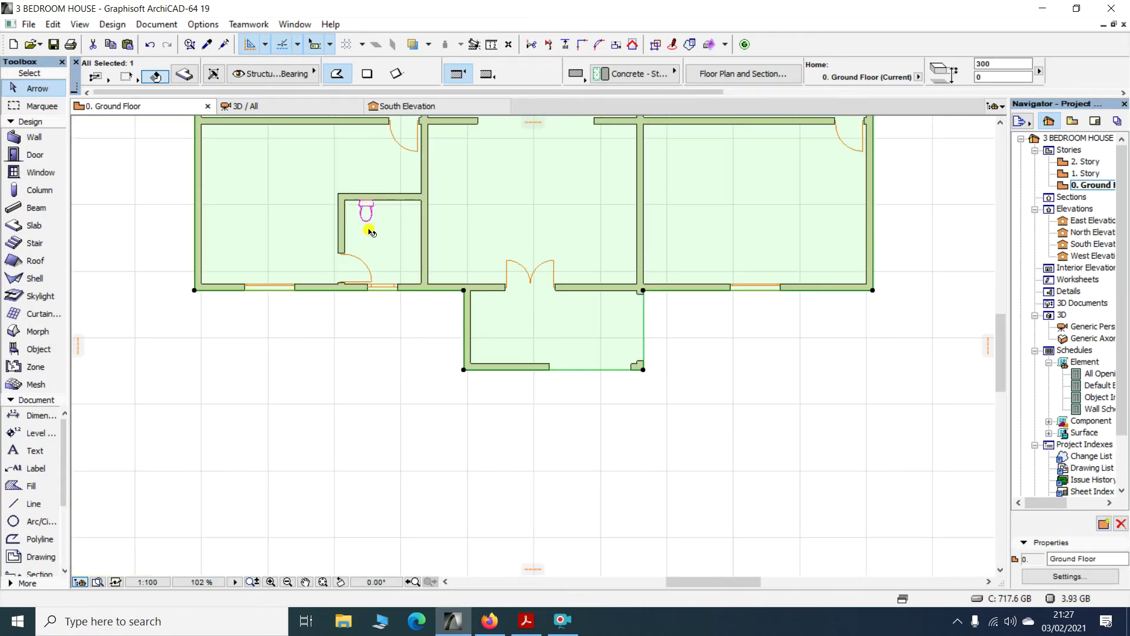
Set Shower Tray 19 from the Bathtubs, Showers, Jacuzzis 19 library folder as the object to place, sized 900 x 900
click(416, 409)
scroll(375, 215, up, 3)
scroll(375, 186, up, 3)
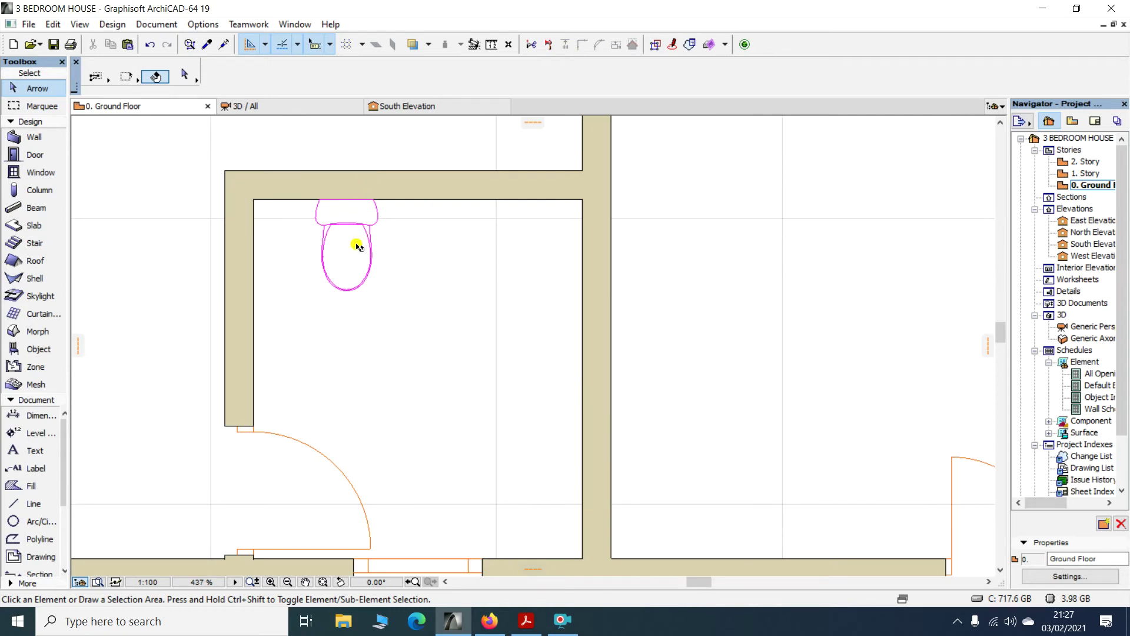
scroll(357, 246, down, 12)
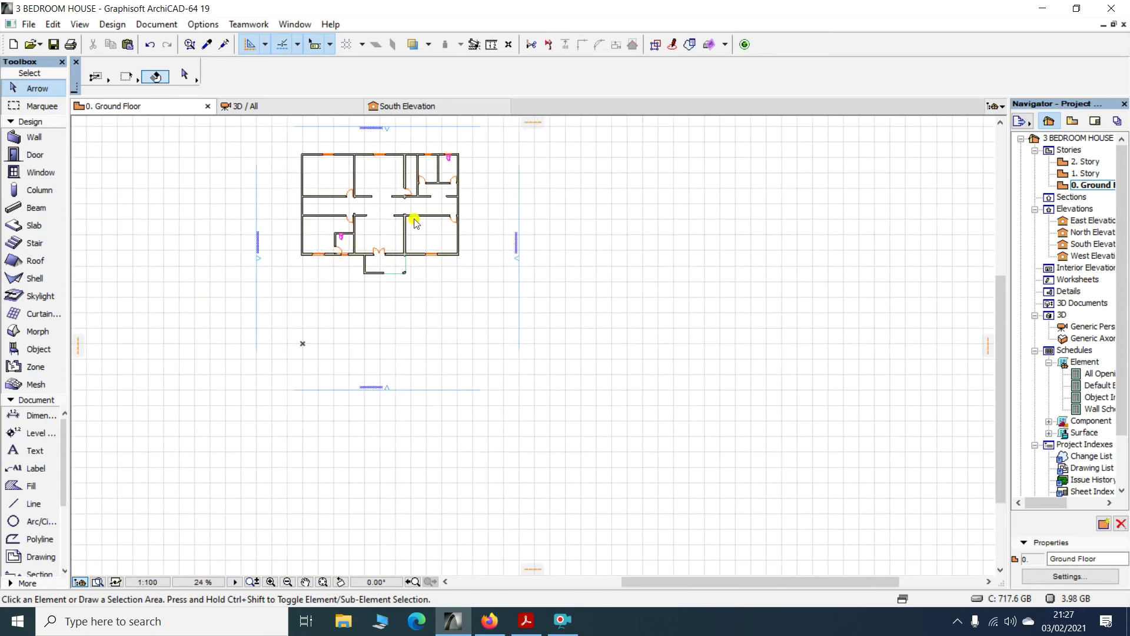
scroll(449, 156, up, 4)
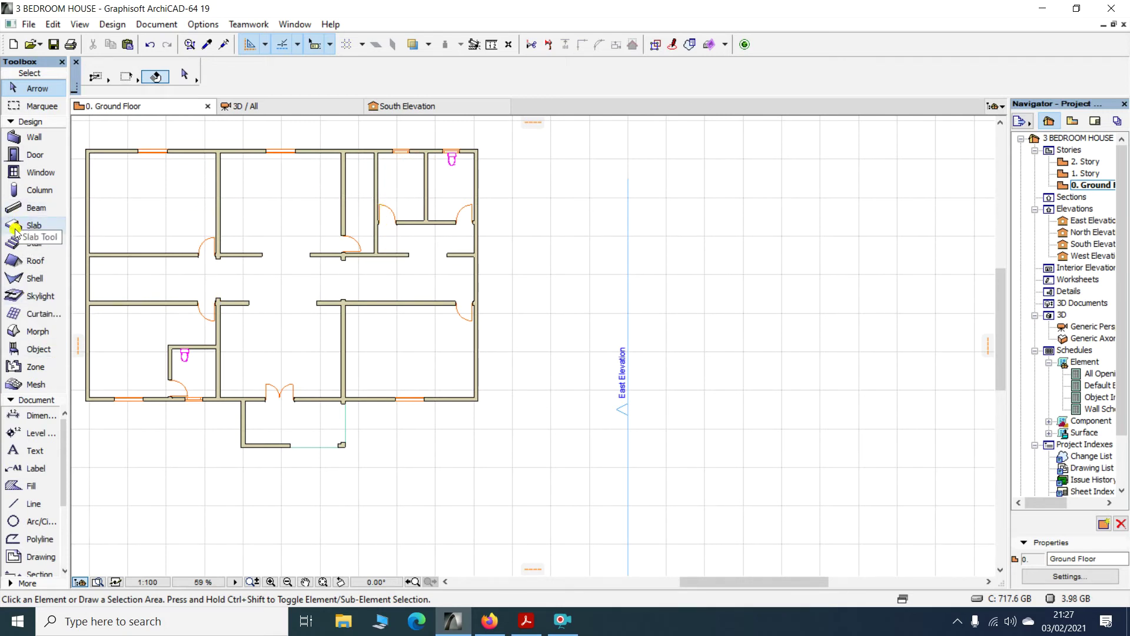
click(23, 352)
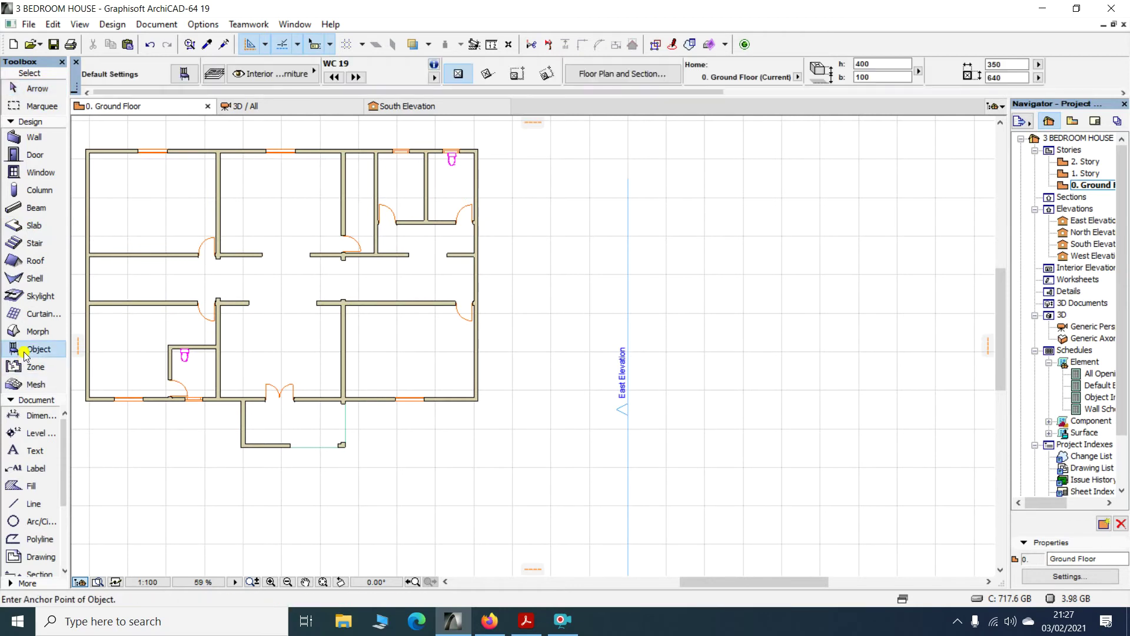
double_click(23, 351)
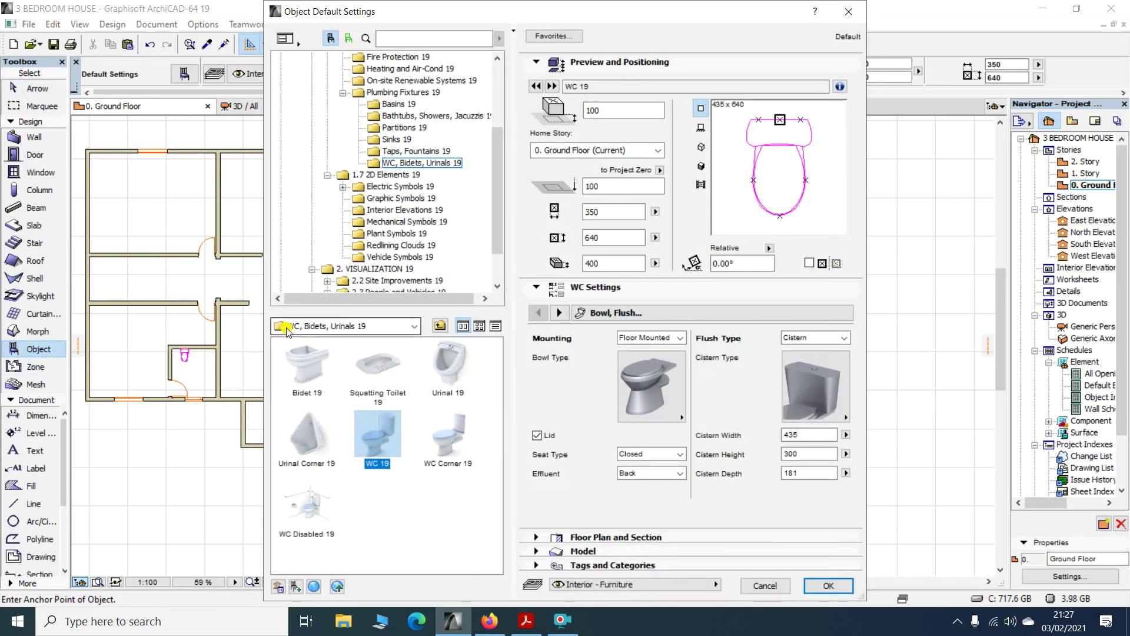
click(383, 118)
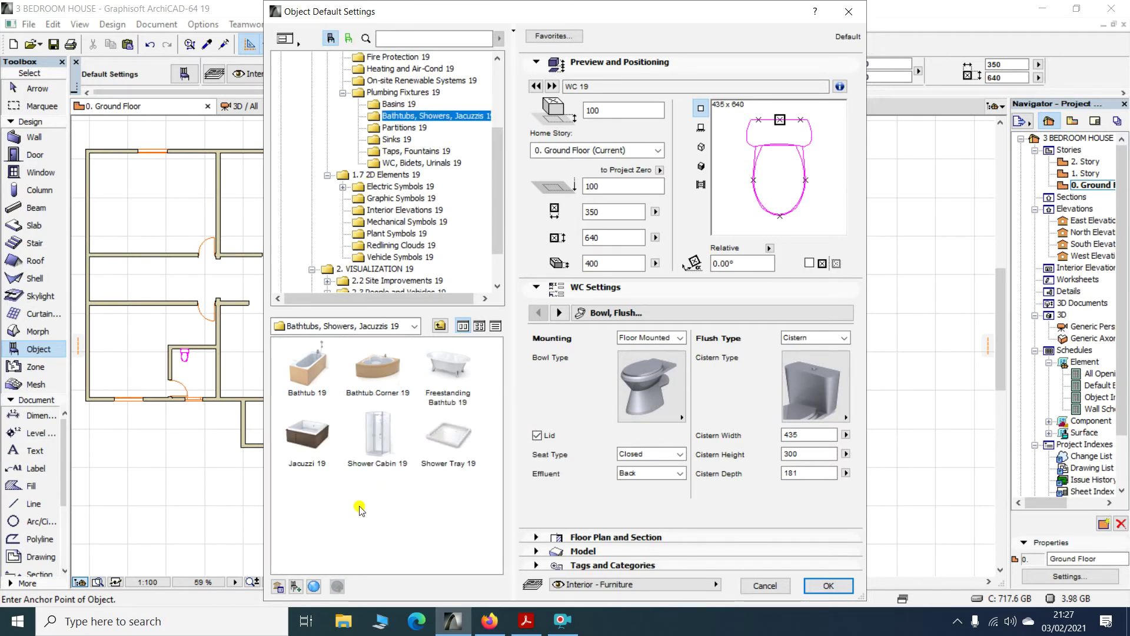
click(448, 435)
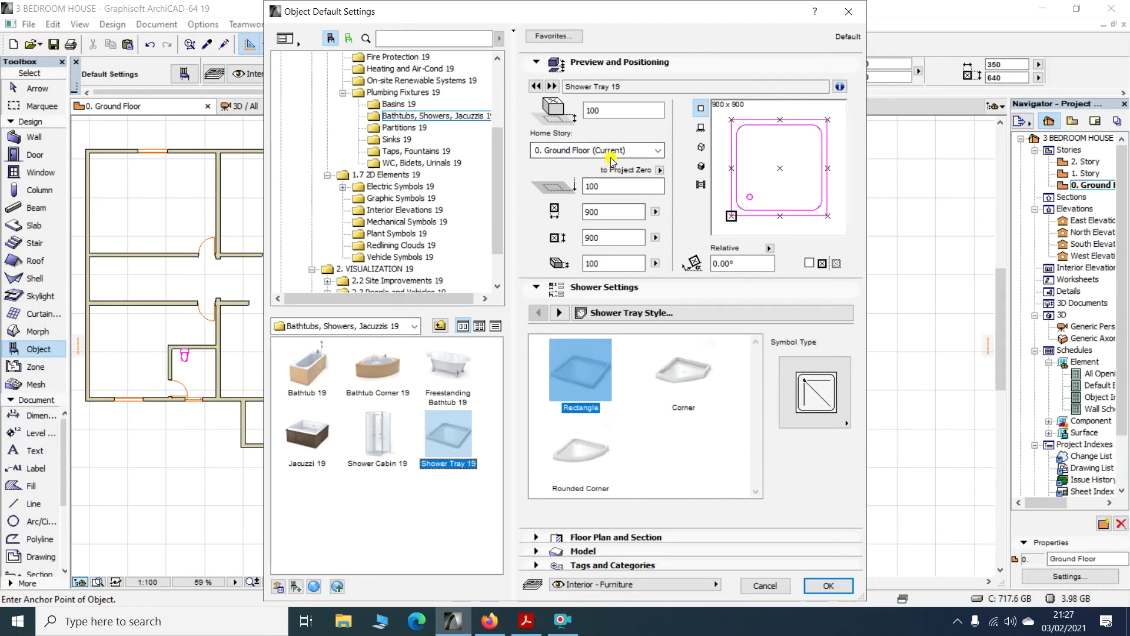
click(829, 585)
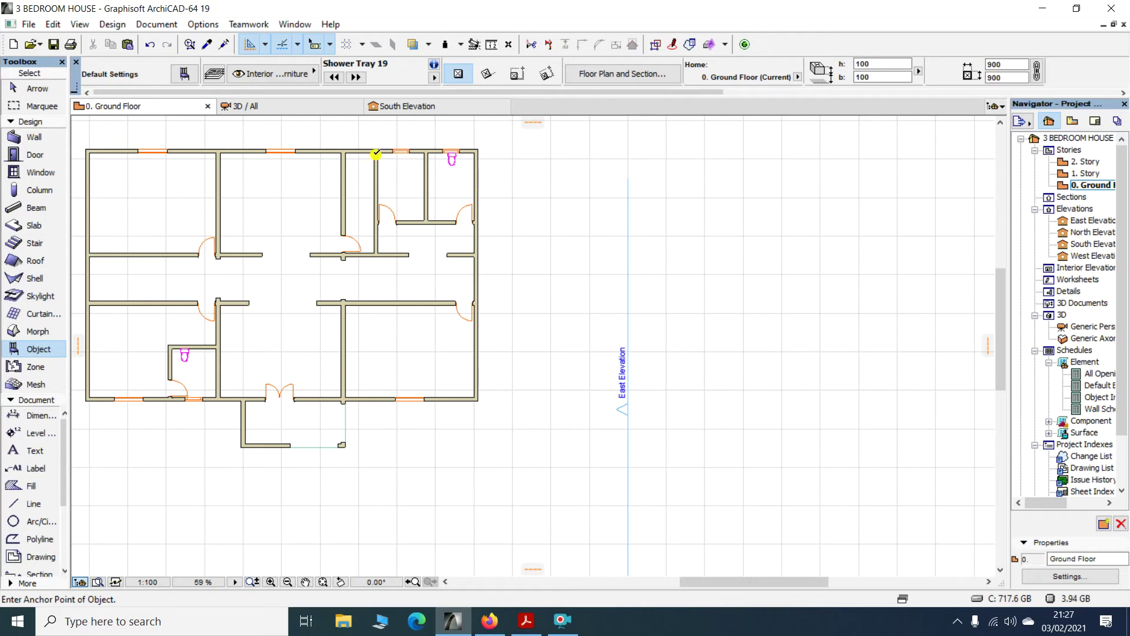
Place one shower tray under the window of the upper shower room and another against the right wall of the lower ensuite
scroll(370, 158, up, 6)
click(443, 241)
scroll(480, 259, down, 10)
scroll(394, 342, up, 3)
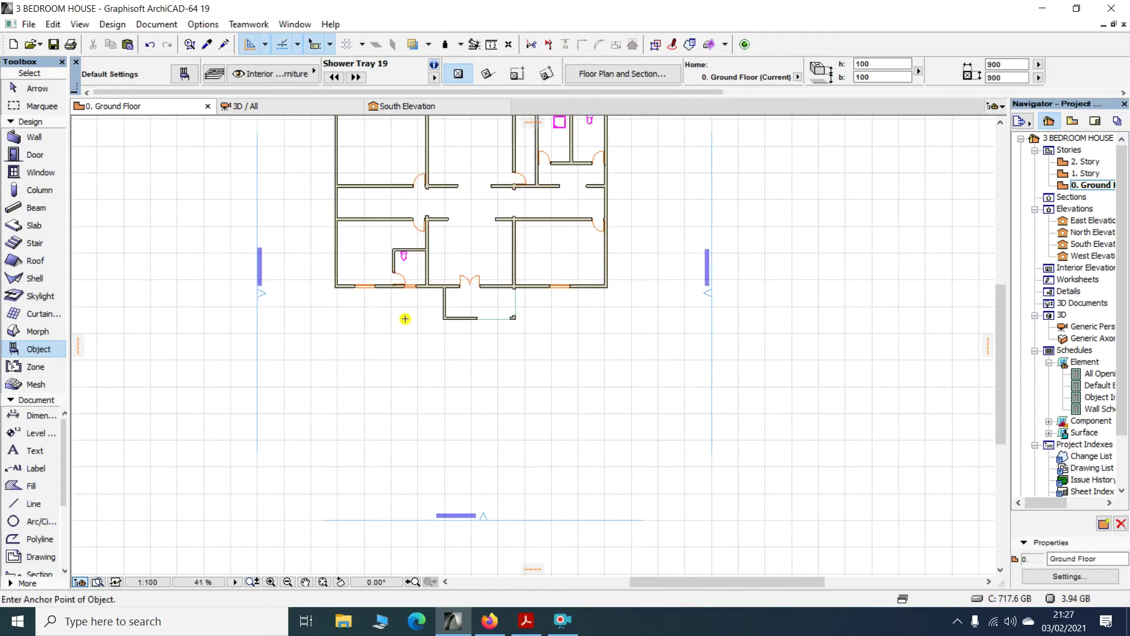
scroll(412, 258, up, 7)
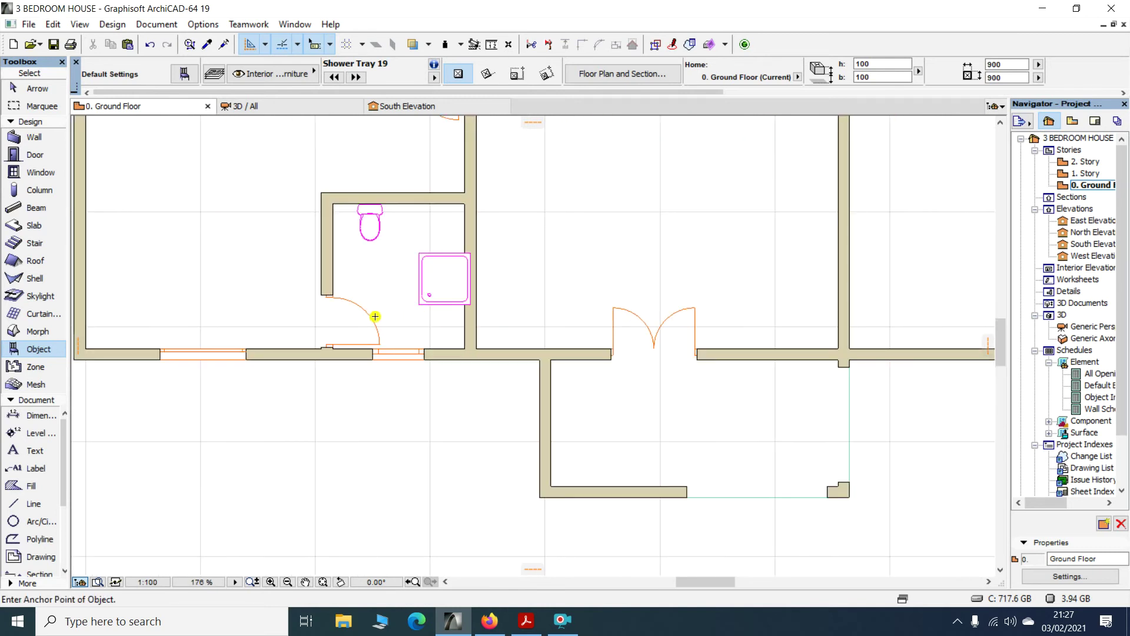
scroll(318, 255, down, 5)
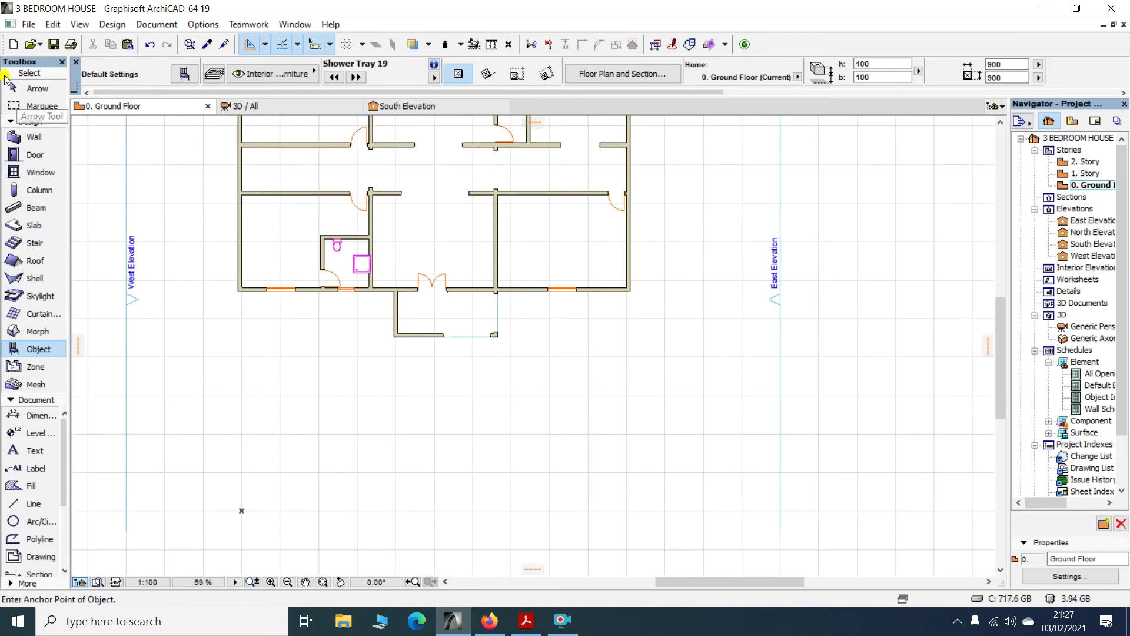
click(35, 88)
Select the shower tray in the upper shower room
scroll(279, 265, down, 3)
scroll(411, 145, up, 10)
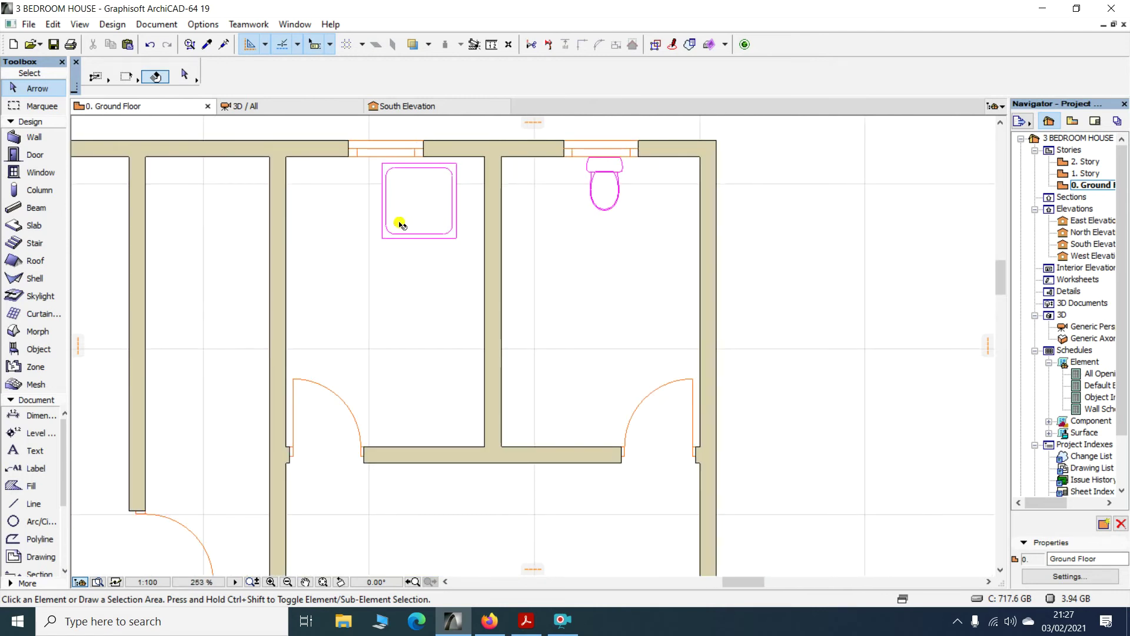
scroll(402, 225, up, 2)
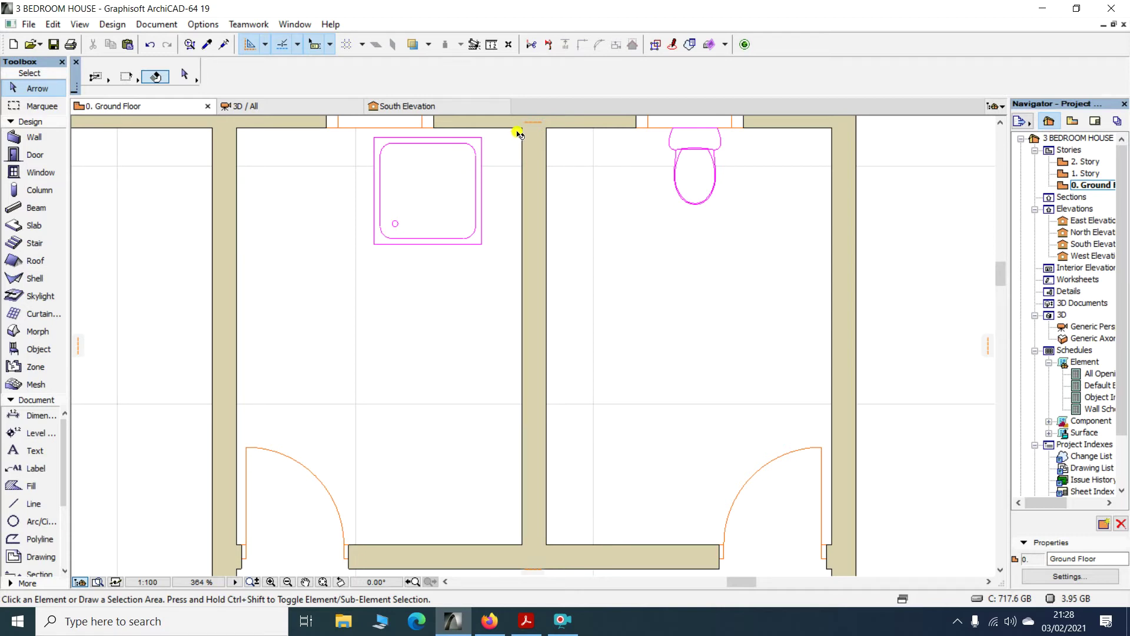
click(430, 193)
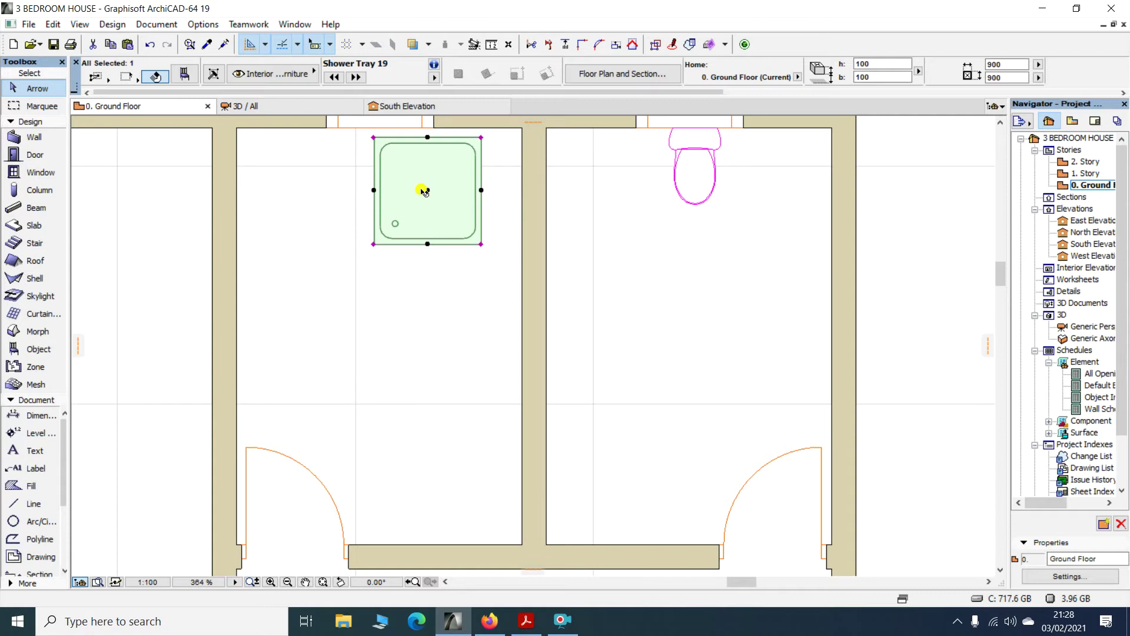
scroll(428, 219, down, 2)
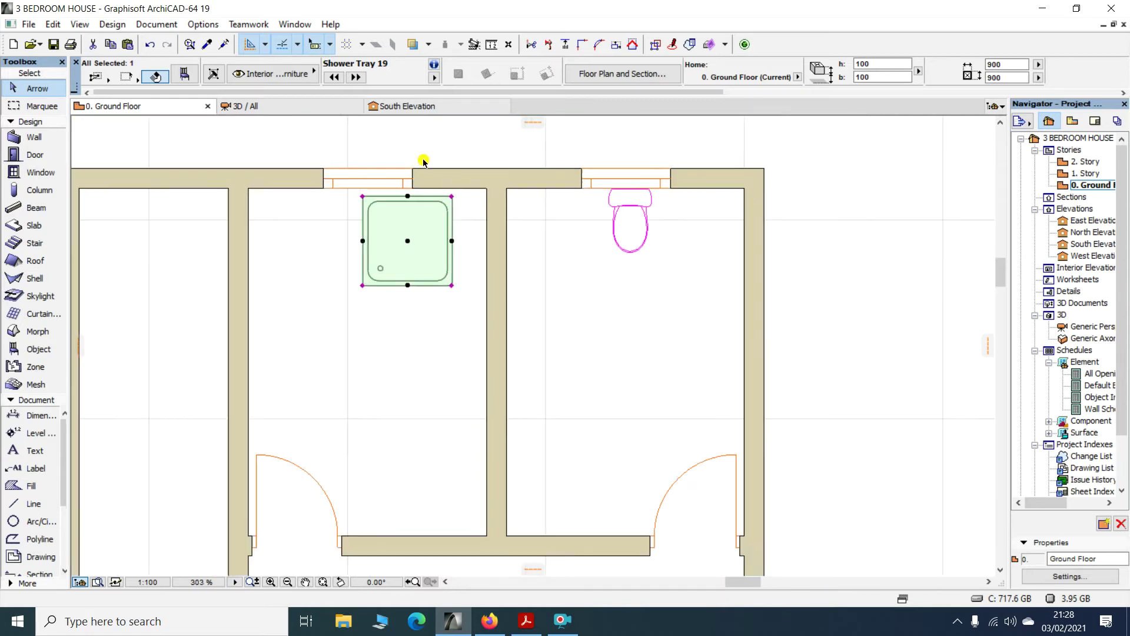
scroll(424, 162, up, 2)
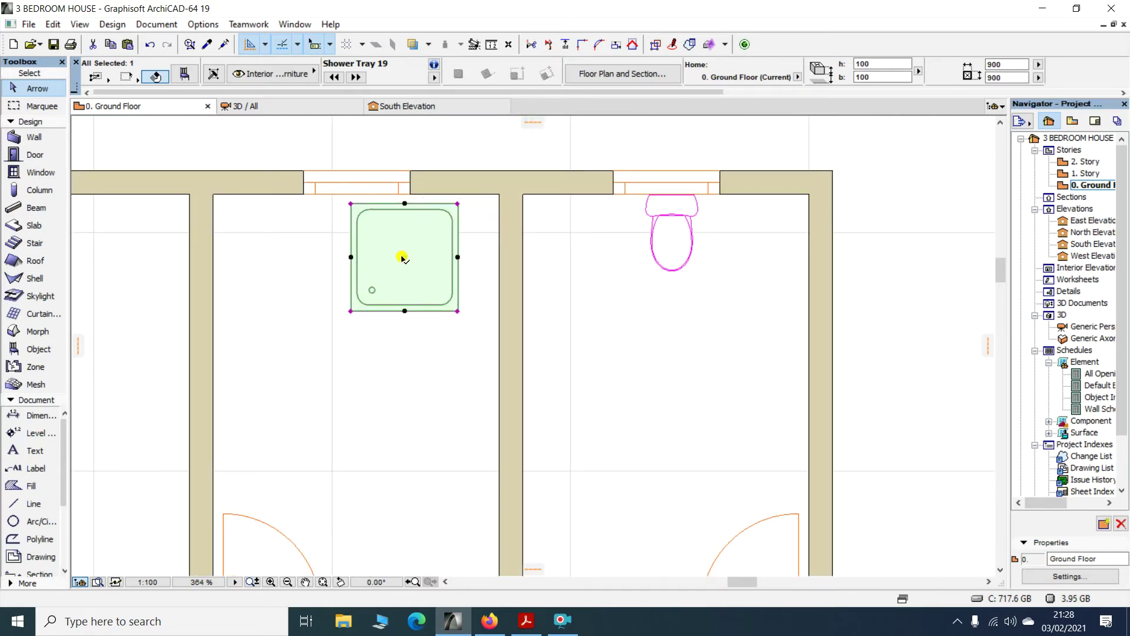
right_click(402, 259)
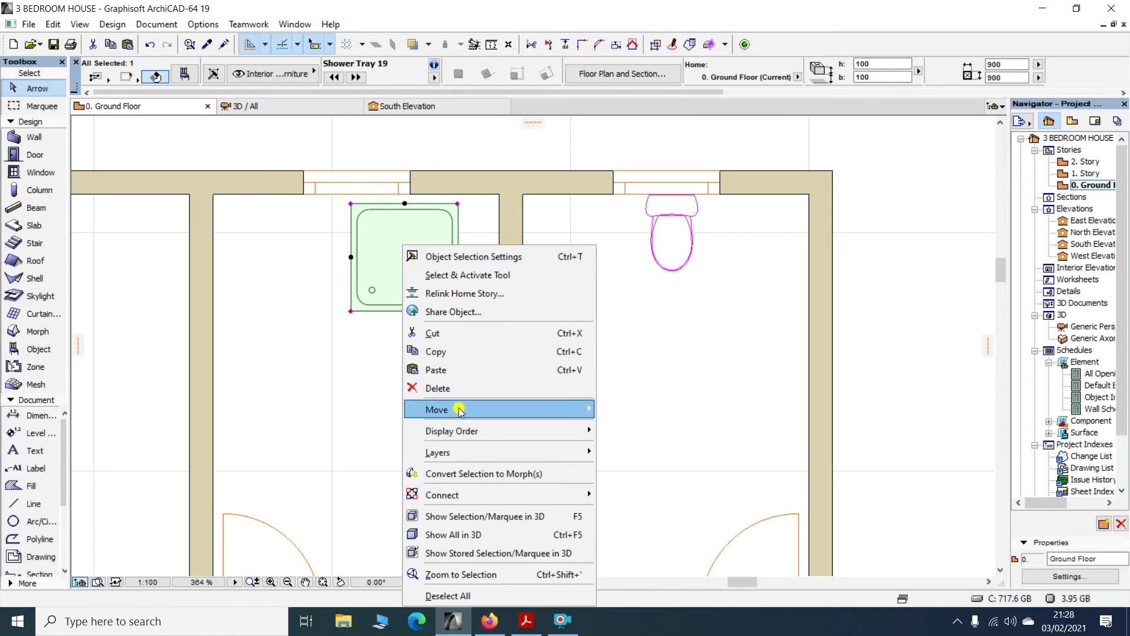
mouse_move(459, 411)
click(639, 431)
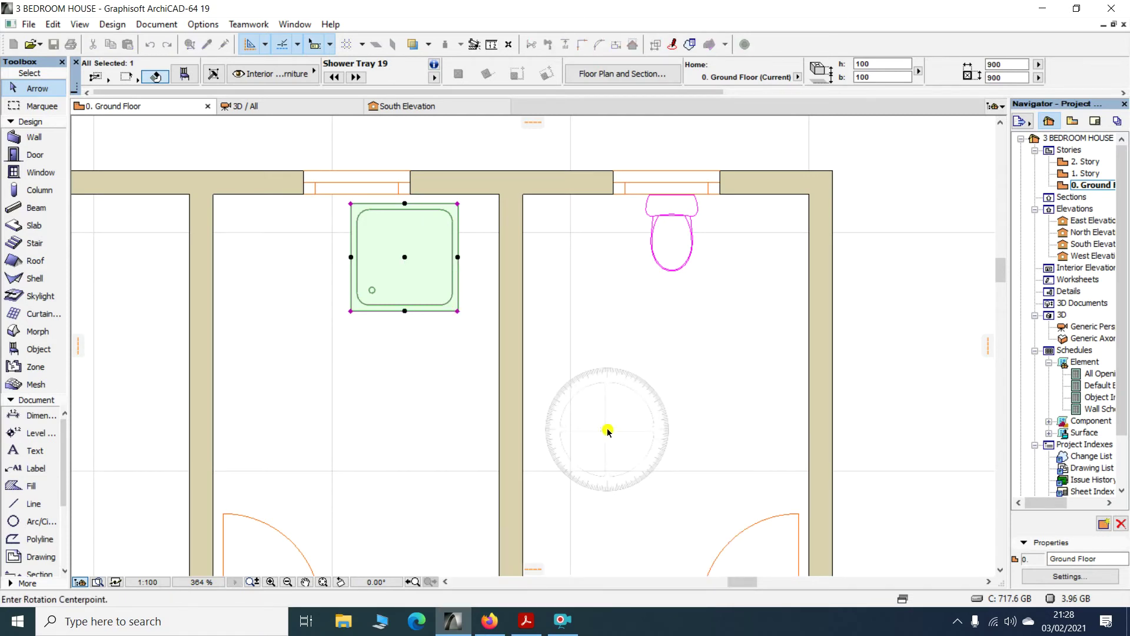
key(Escape)
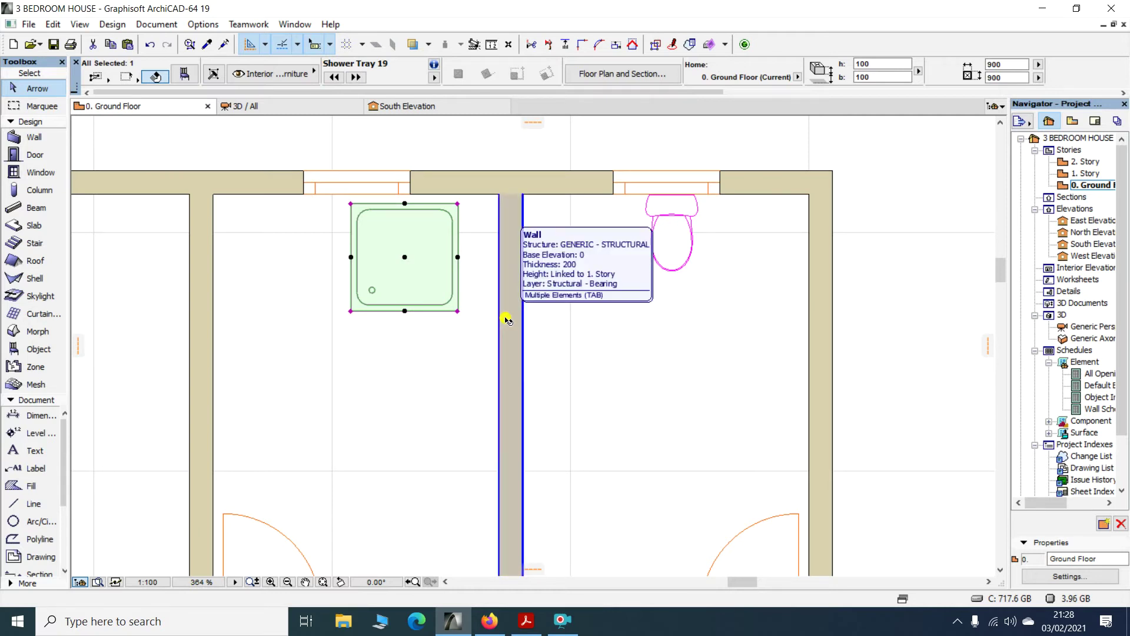
Rotate the selected shower tray by 180° about its centre point
key(ctrl+e)
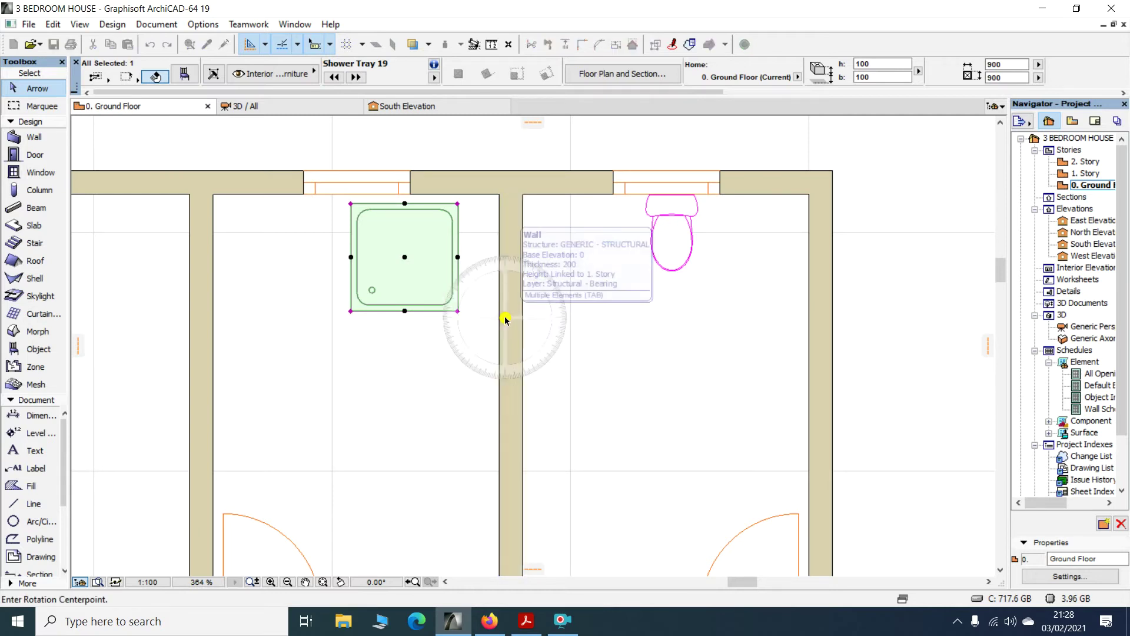
click(404, 257)
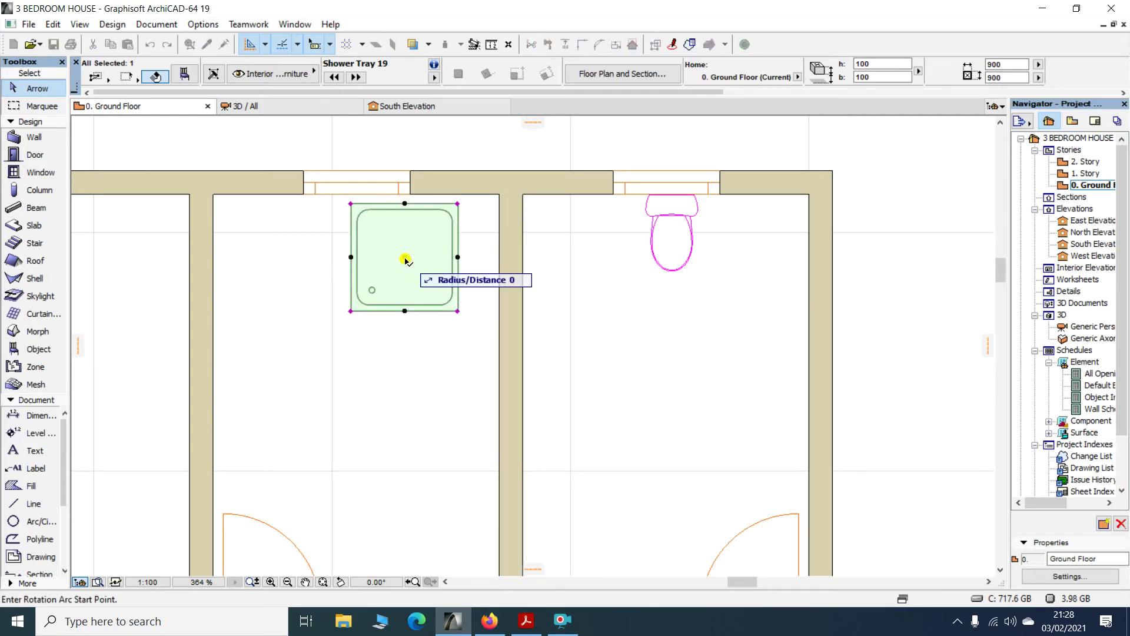
click(539, 257)
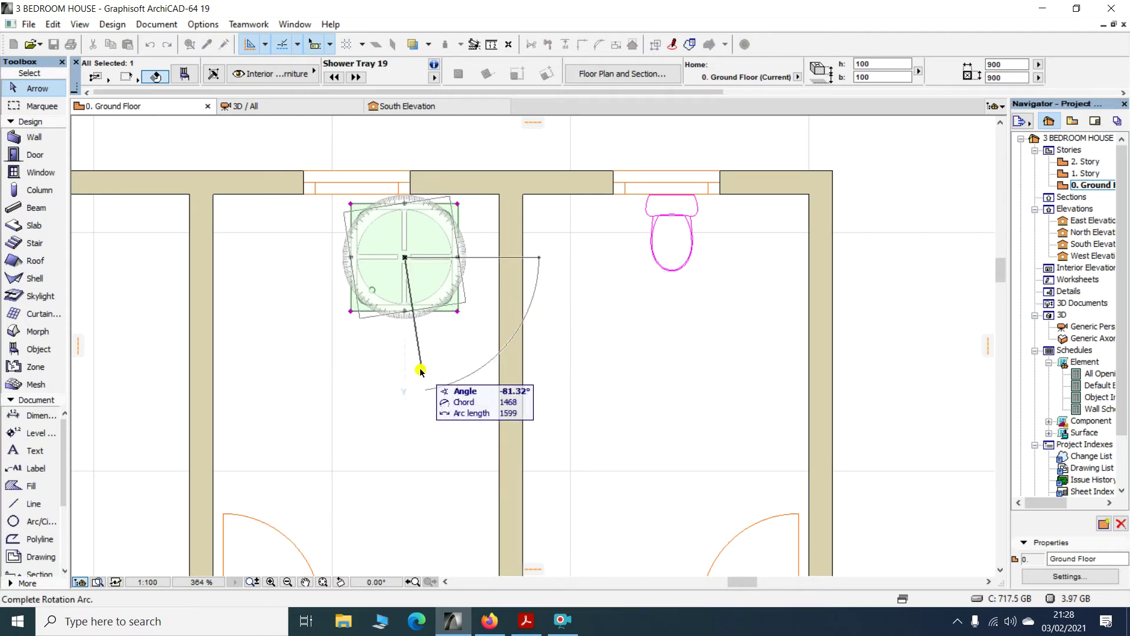
click(296, 259)
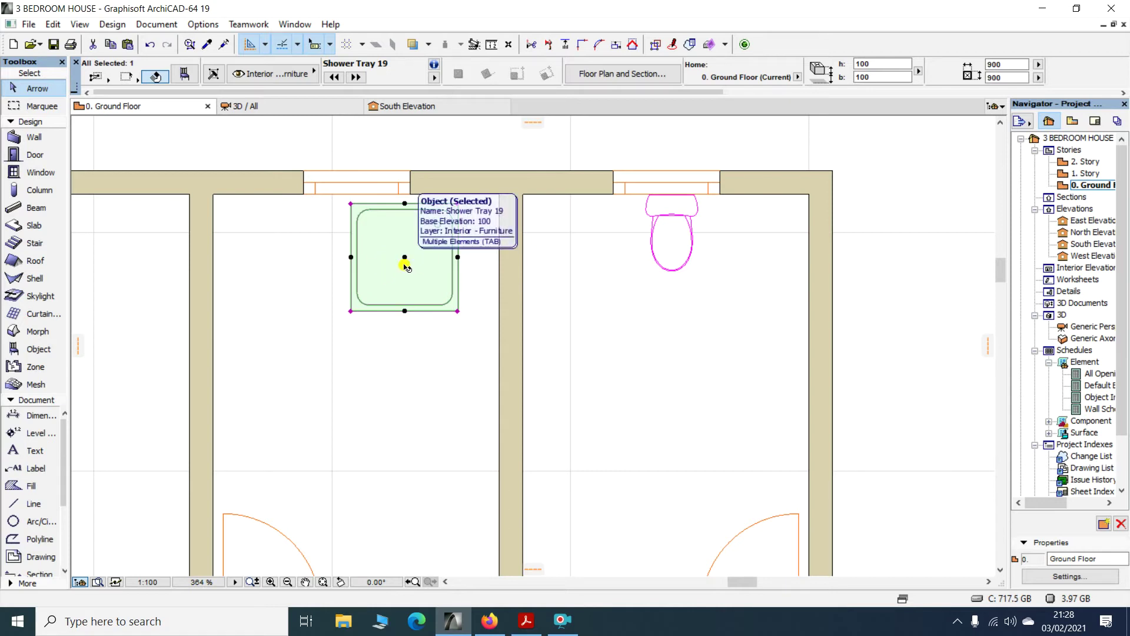
Move the shower tray into the shower room's upper-right corner and stretch its upper edge to the wall, making it 924 deep
drag(400, 251, 441, 241)
scroll(497, 197, up, 4)
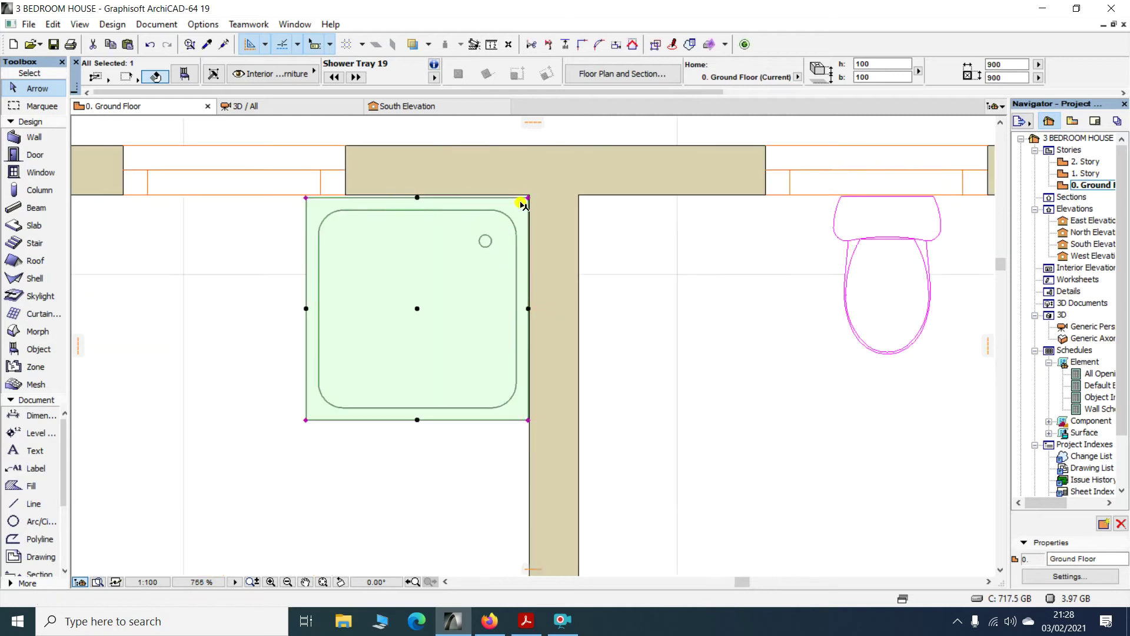
scroll(523, 203, up, 4)
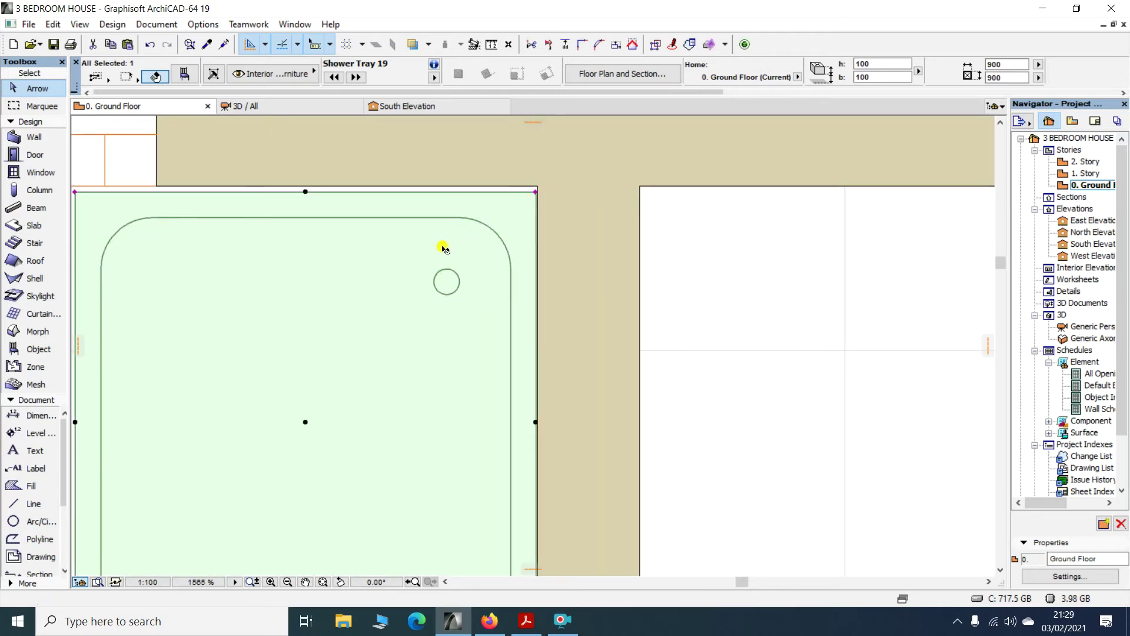
drag(328, 376, 333, 369)
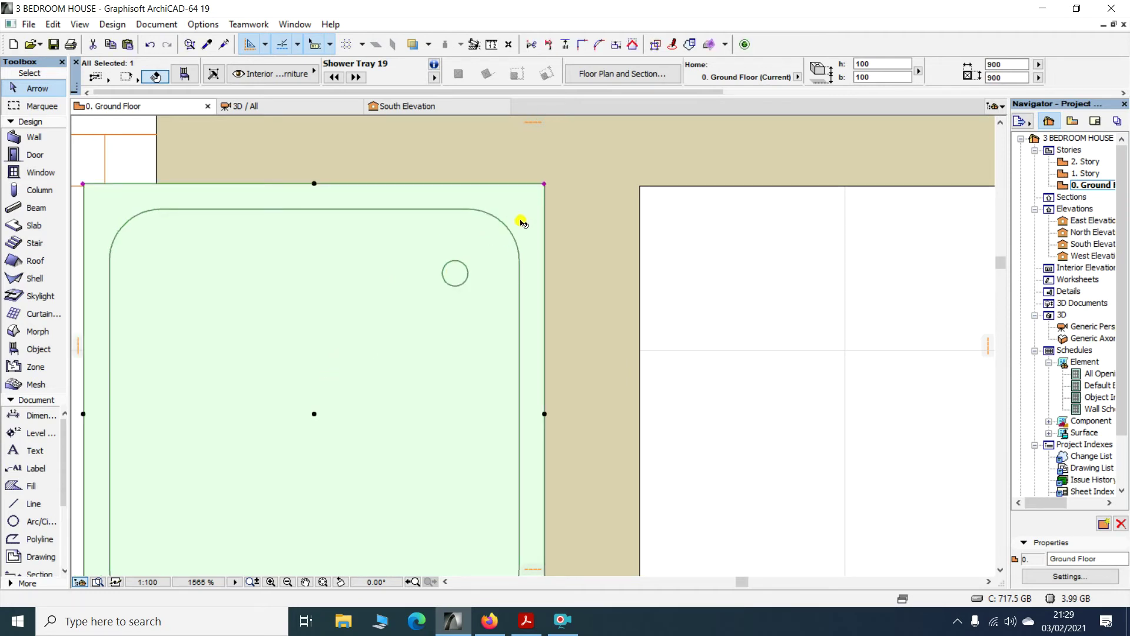
drag(449, 262, 442, 273)
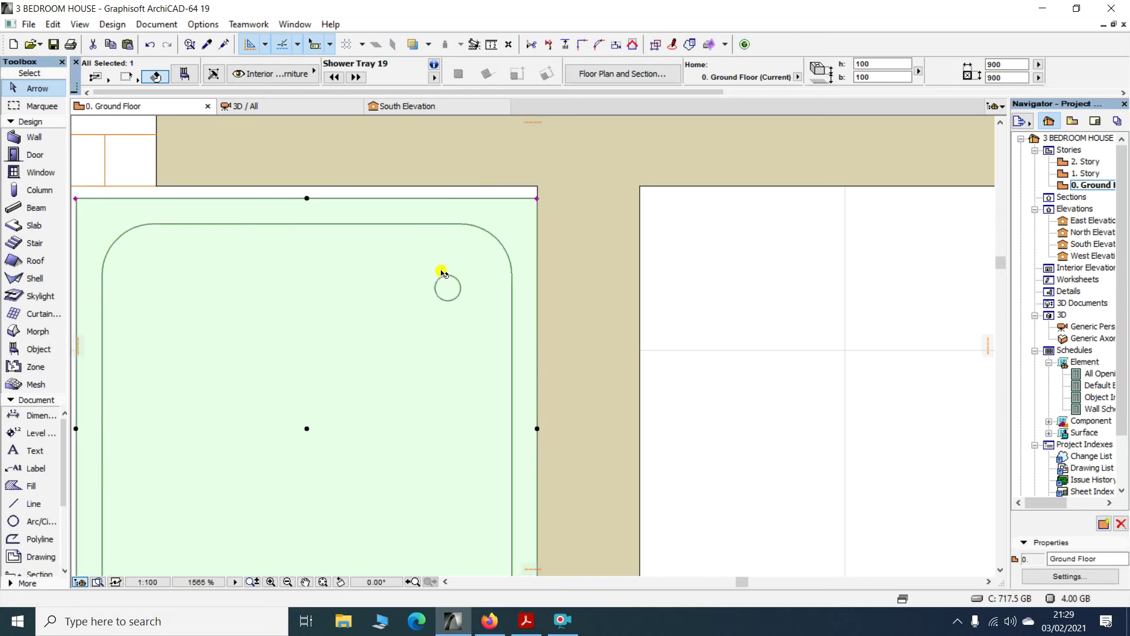
drag(538, 198, 538, 183)
scroll(520, 201, down, 3)
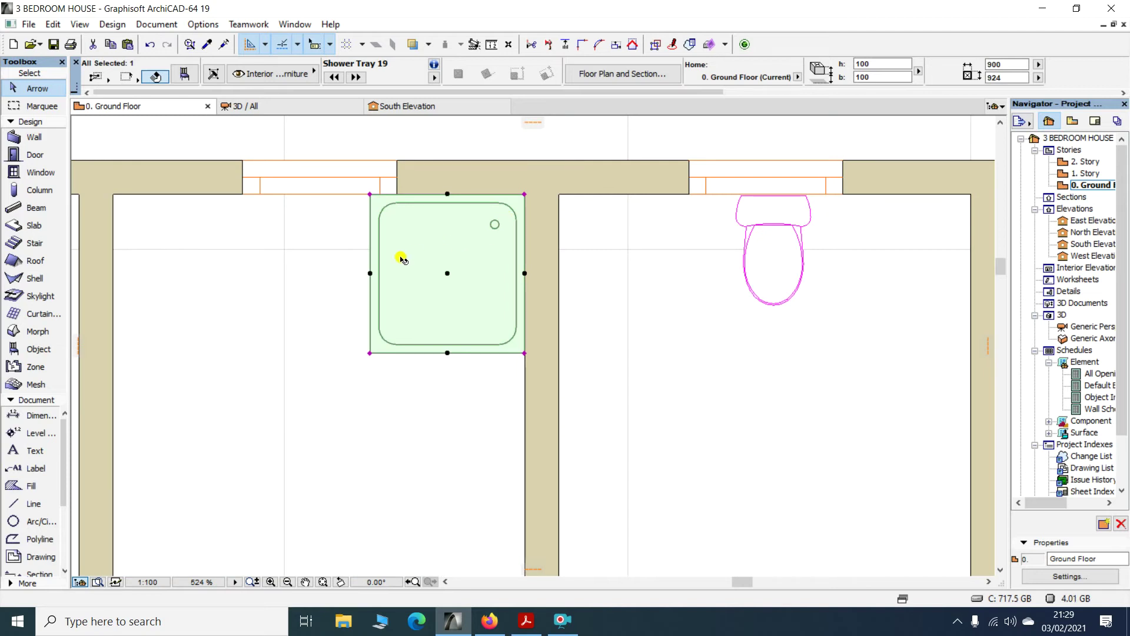
Stretch the shower tray across the room to the opposite wall and set its width to 2400
scroll(401, 247, down, 3)
scroll(406, 259, up, 2)
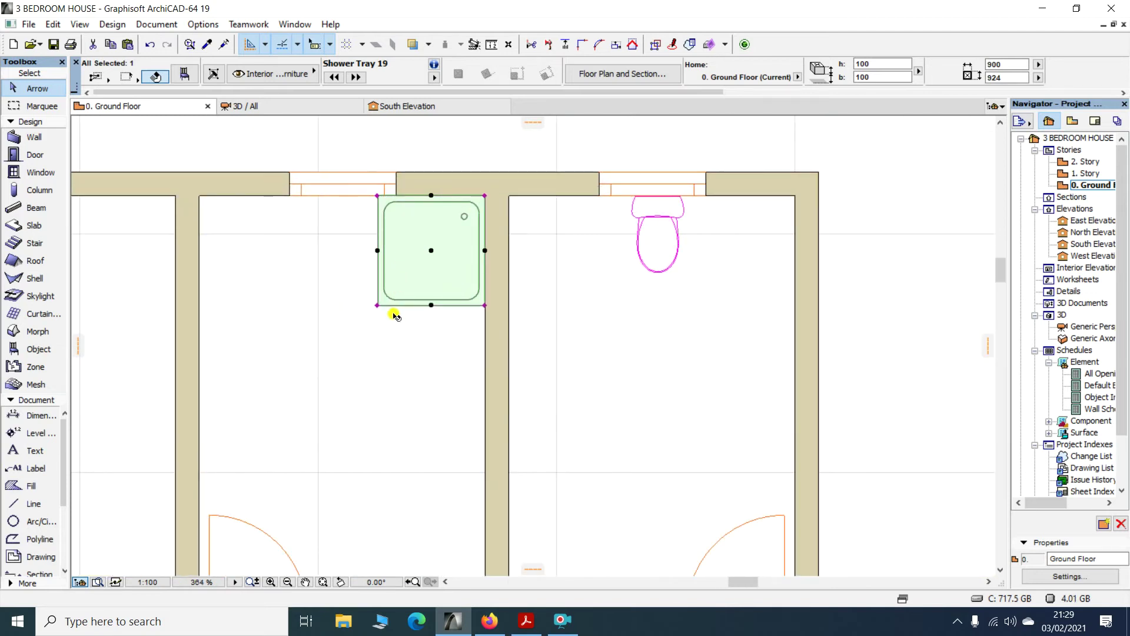
click(378, 251)
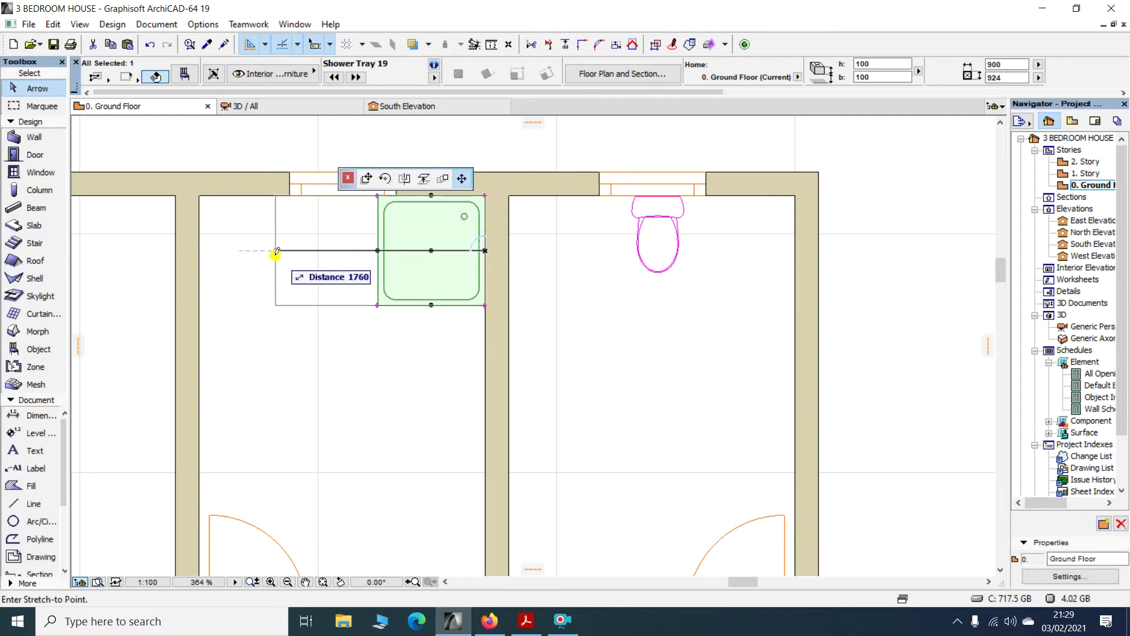
click(199, 258)
scroll(197, 304, up, 5)
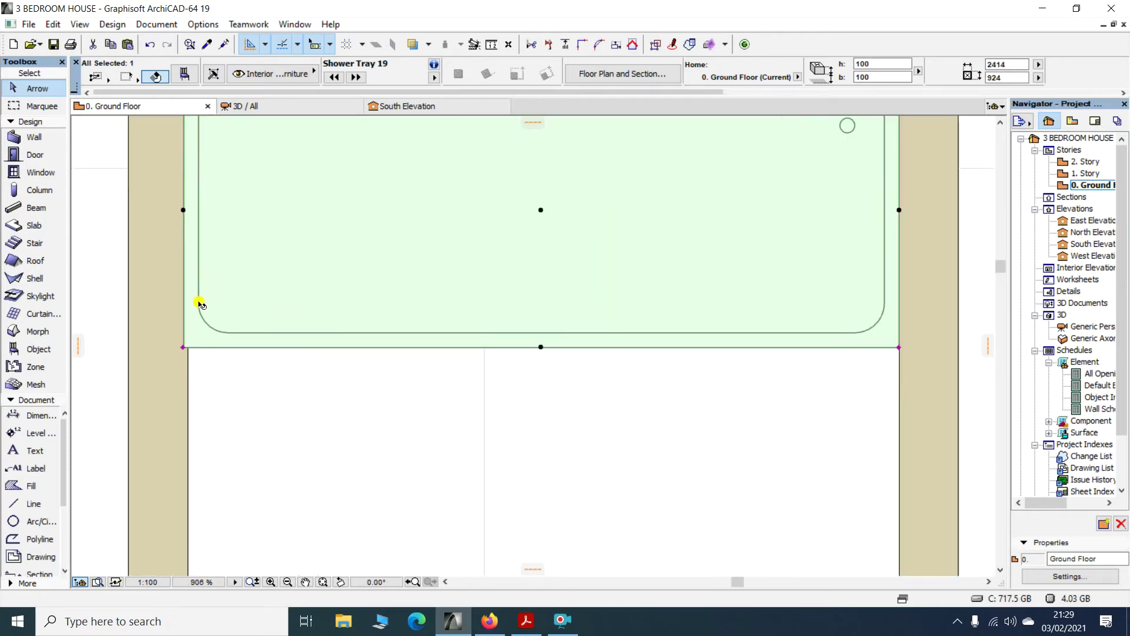
click(180, 355)
text(2400)
key(Return)
Stretch the lower edge of the upper shower room's tray further into the room to a depth of 1372, keeping its width at 2400
scroll(217, 320, down, 5)
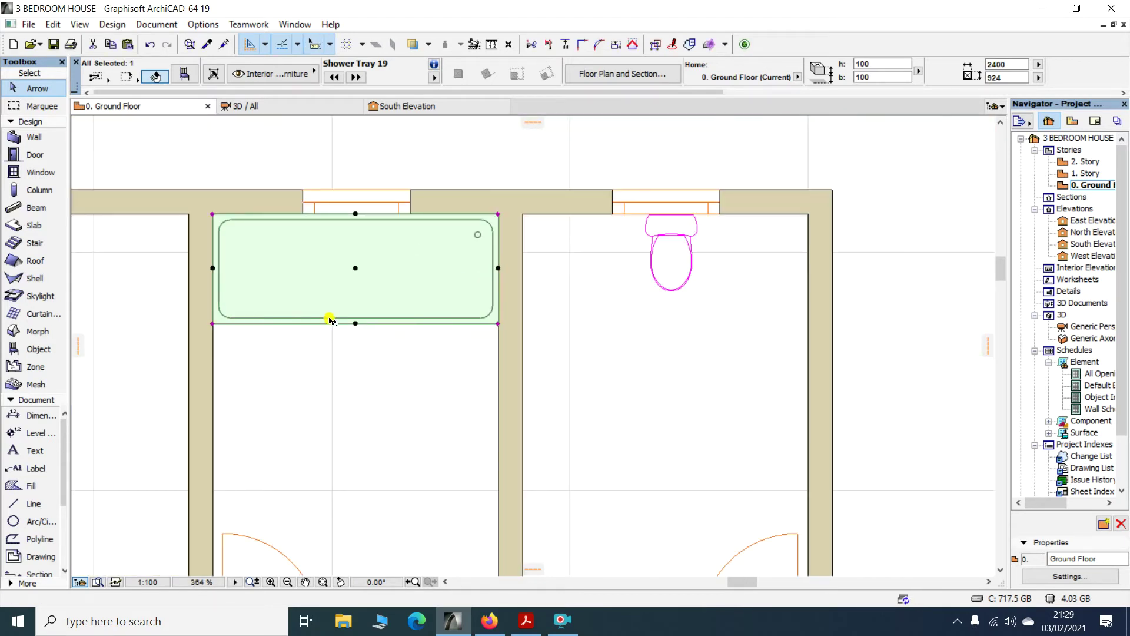
scroll(515, 328, up, 5)
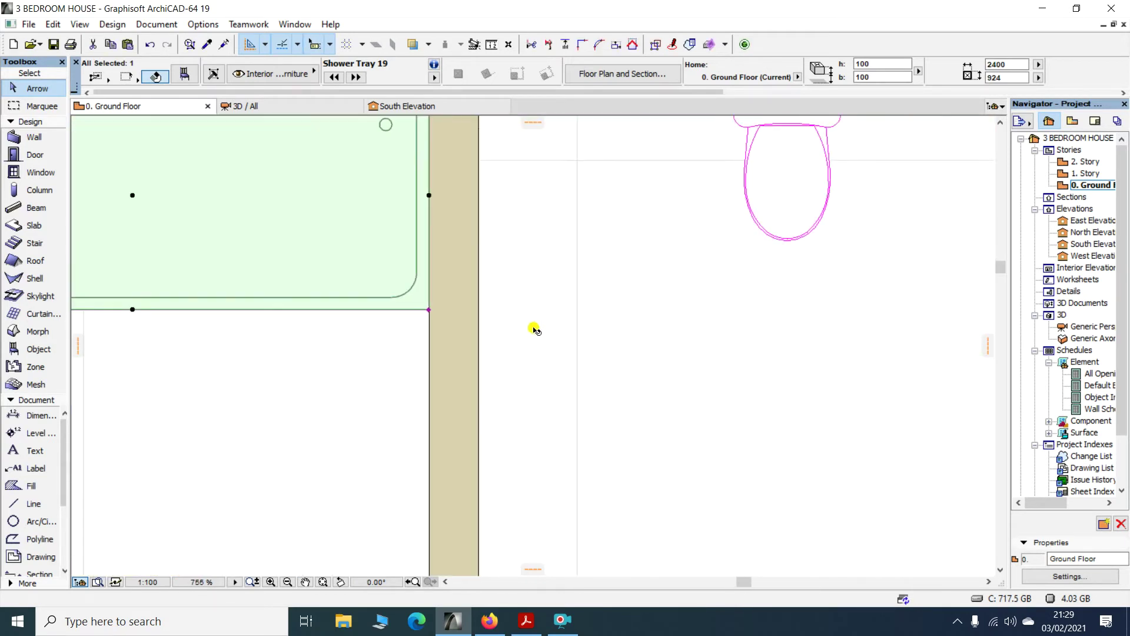
click(427, 304)
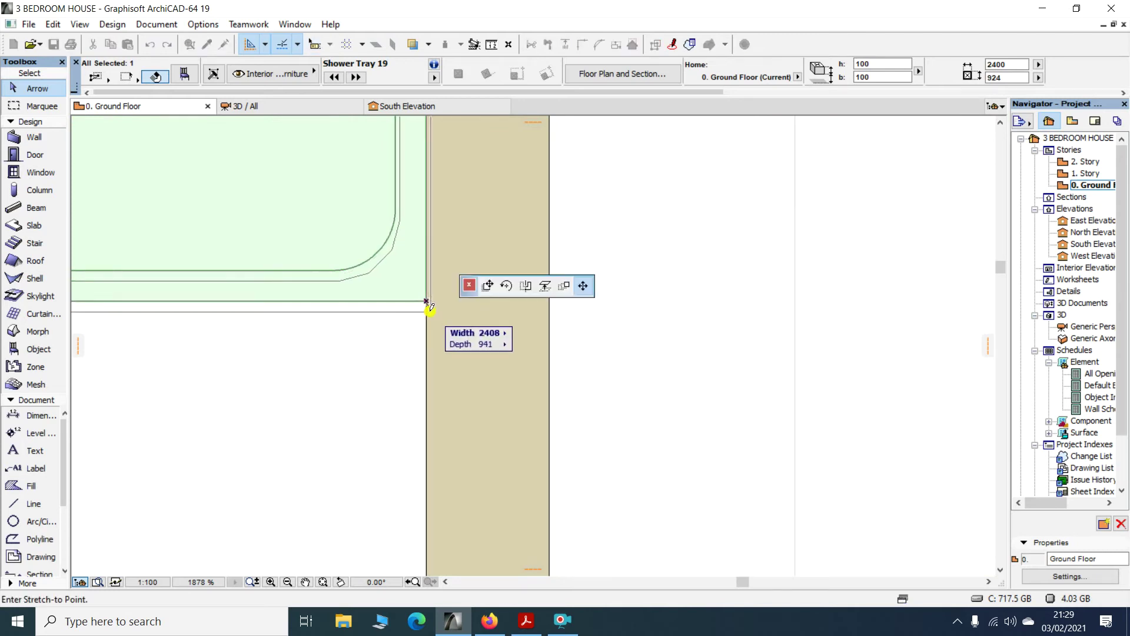
scroll(428, 304, down, 6)
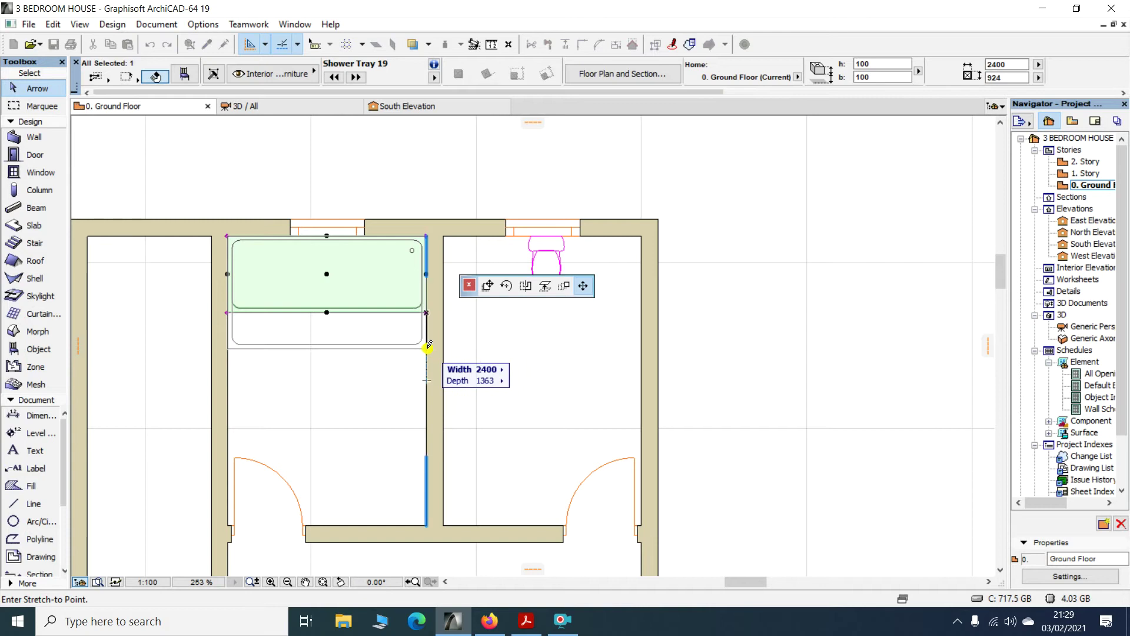
click(428, 349)
scroll(385, 325, down, 3)
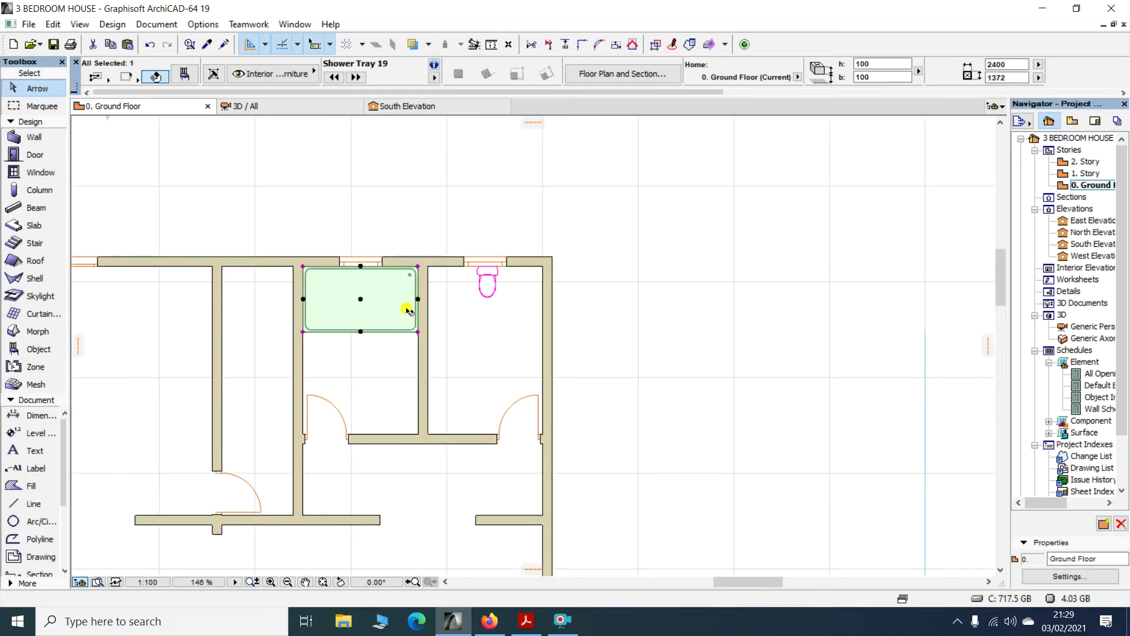
click(405, 227)
scroll(389, 236, up, 3)
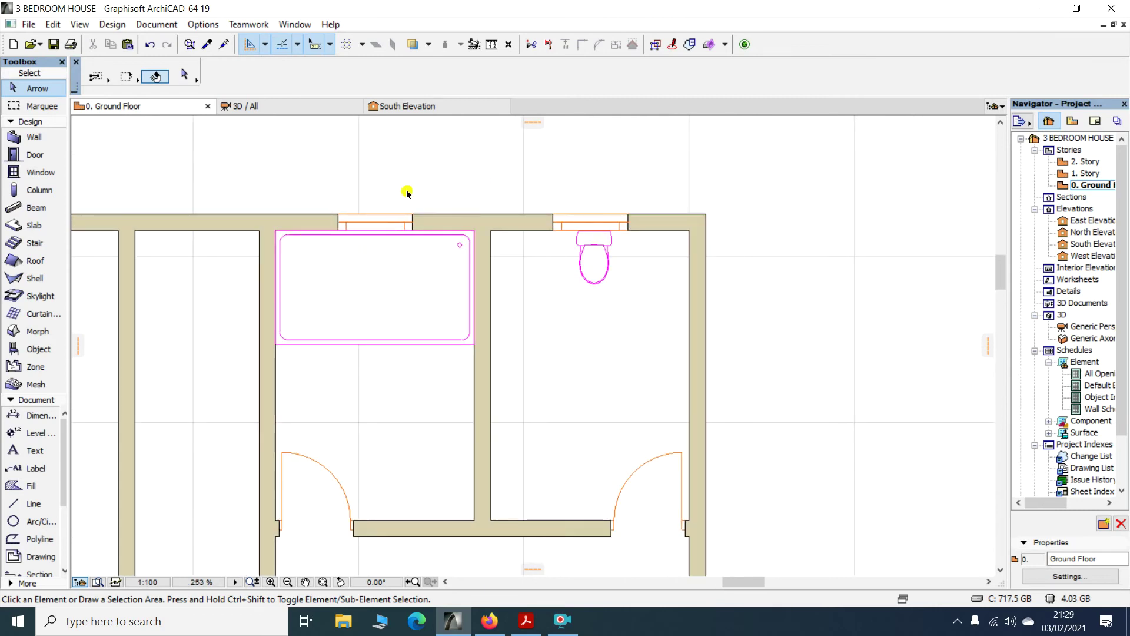
Select the shower tray in the lower bathroom near the entrance and rotate it 180° about its centre point
scroll(407, 193, down, 10)
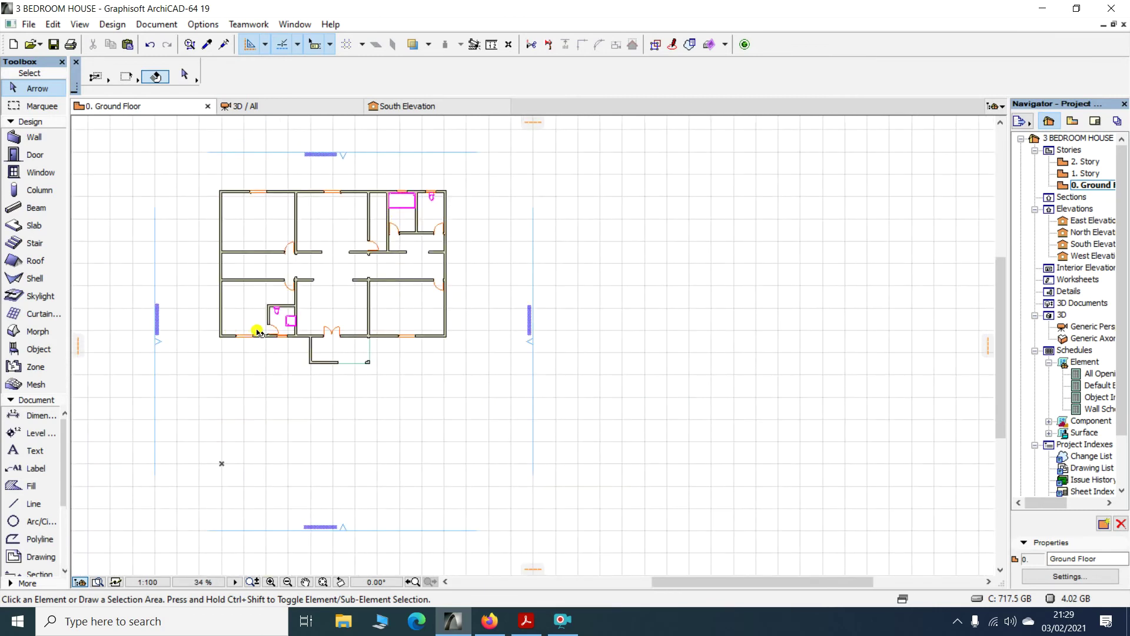
scroll(254, 332, up, 9)
click(366, 270)
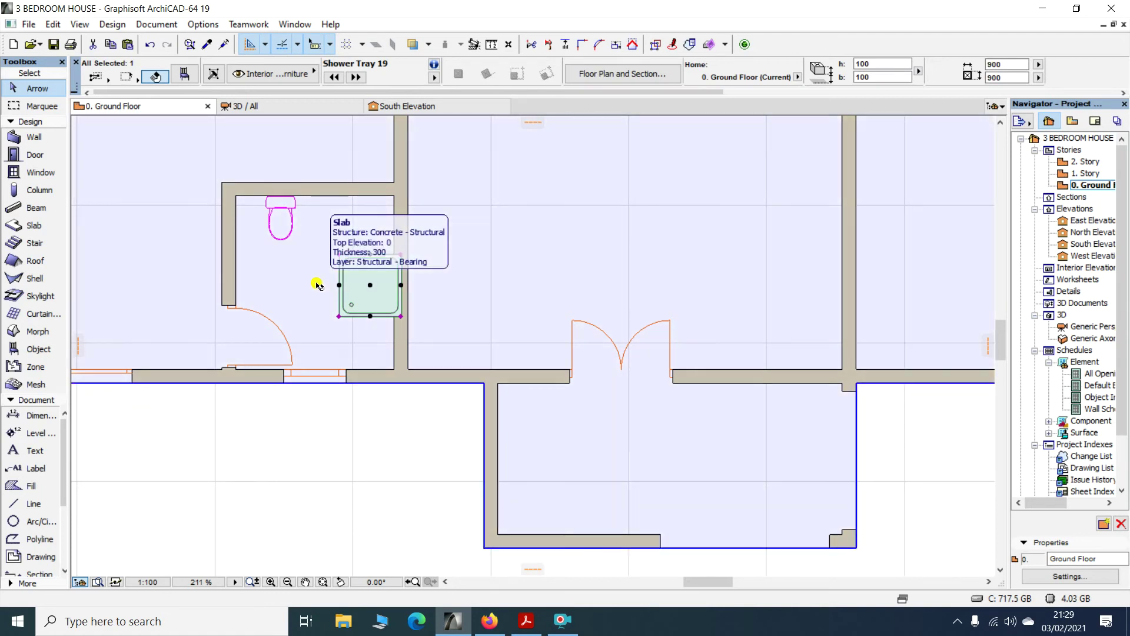
key(ctrl+e)
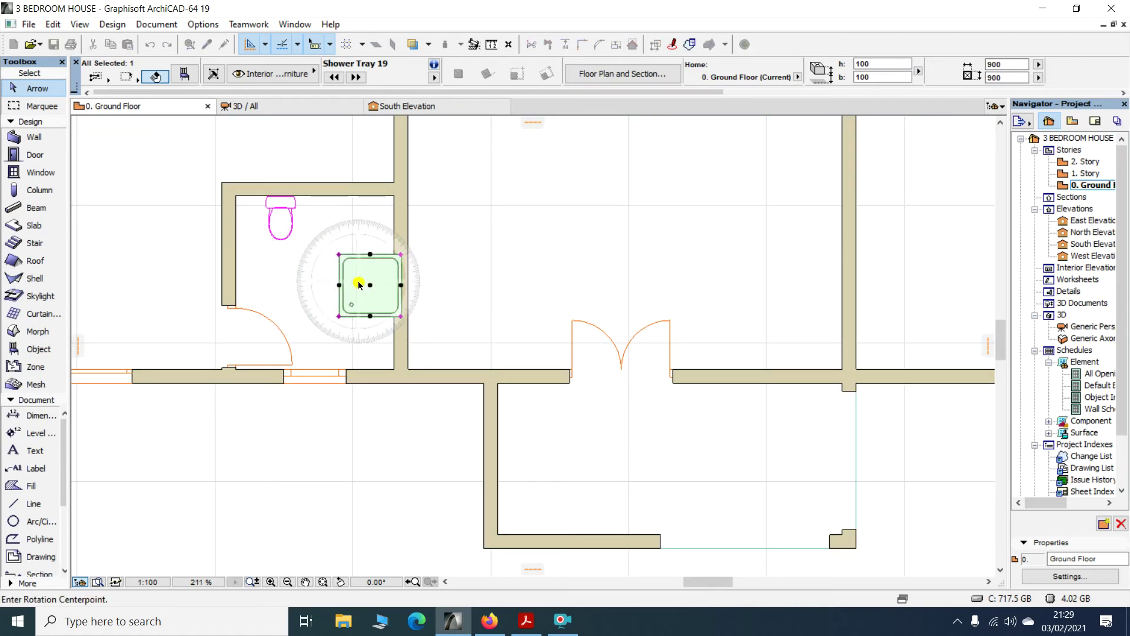
click(370, 285)
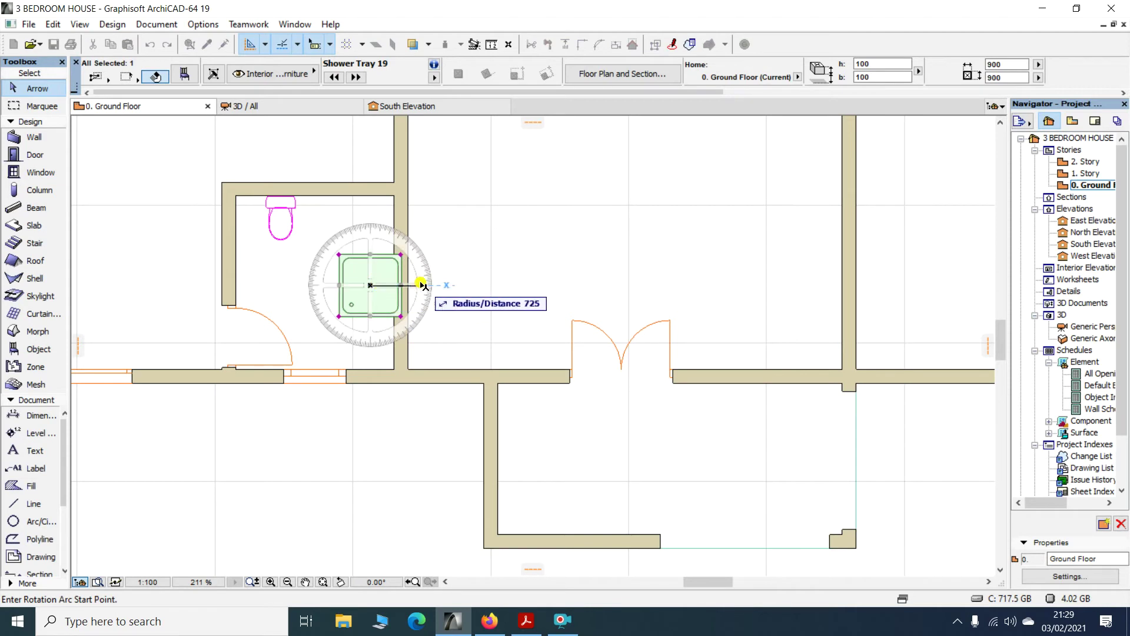
click(480, 285)
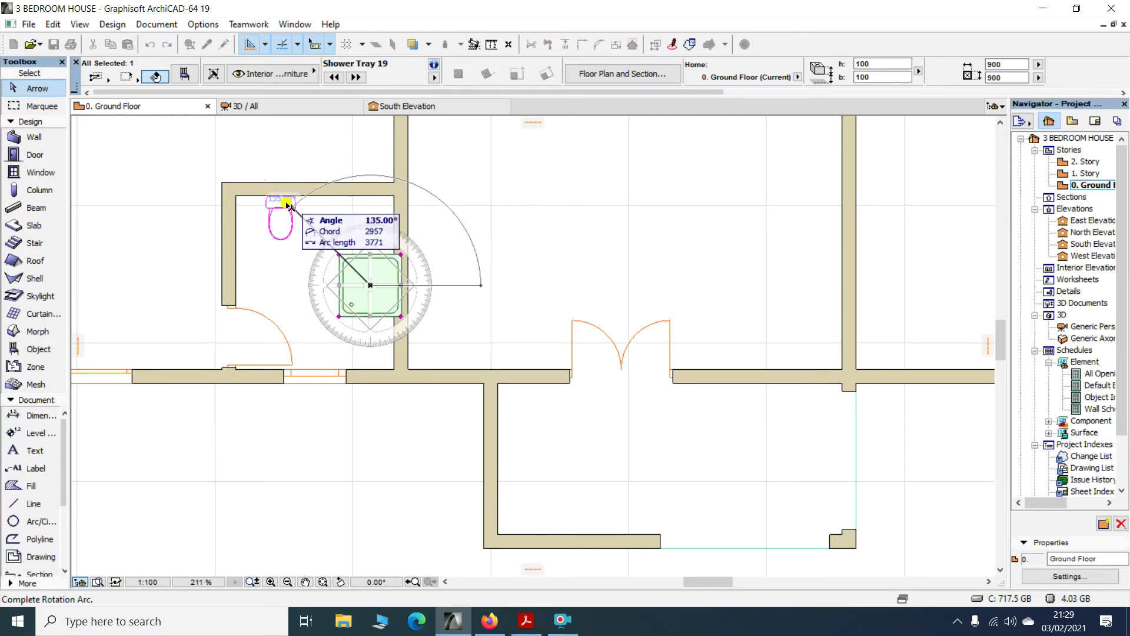
click(269, 285)
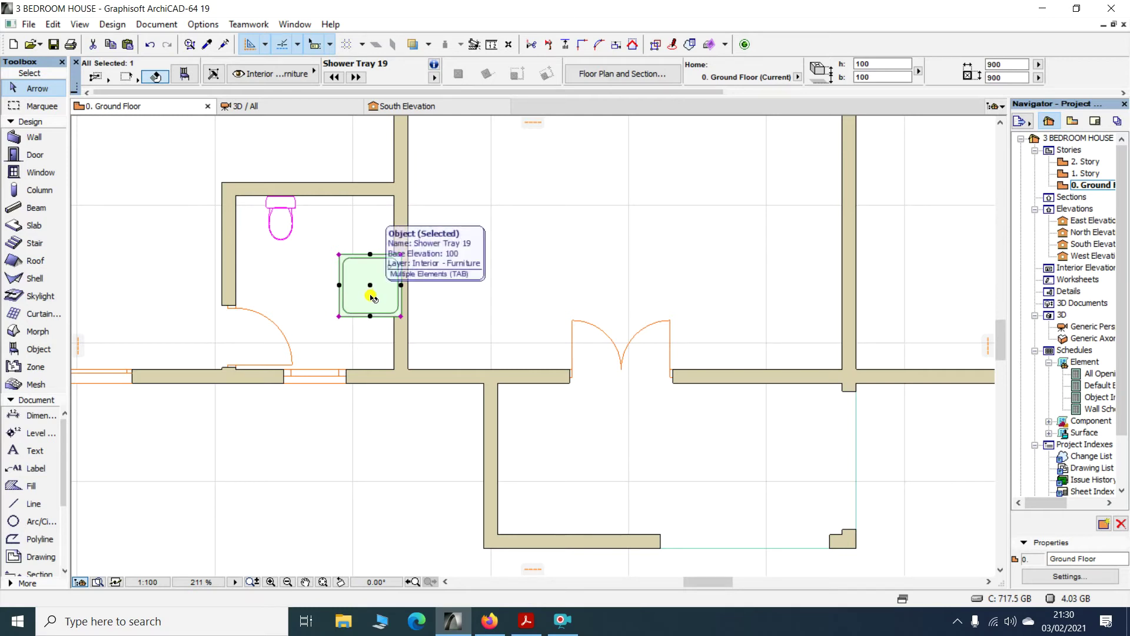
Rotate the lower bathroom's shower tray by -90° about its centre
key(ctrl+e)
click(369, 285)
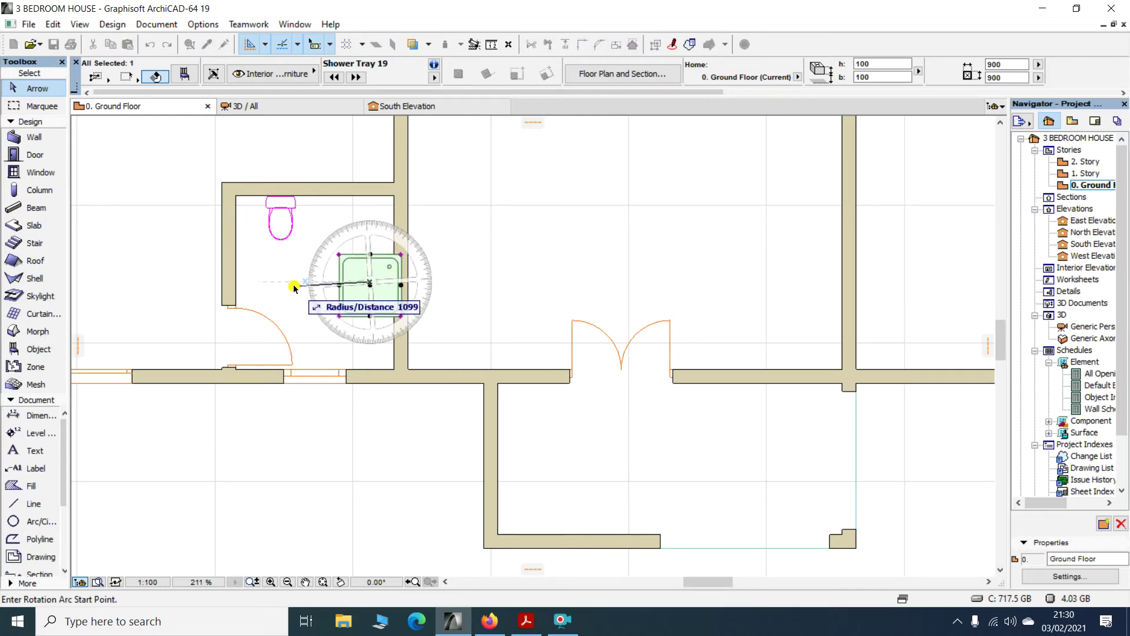
click(294, 283)
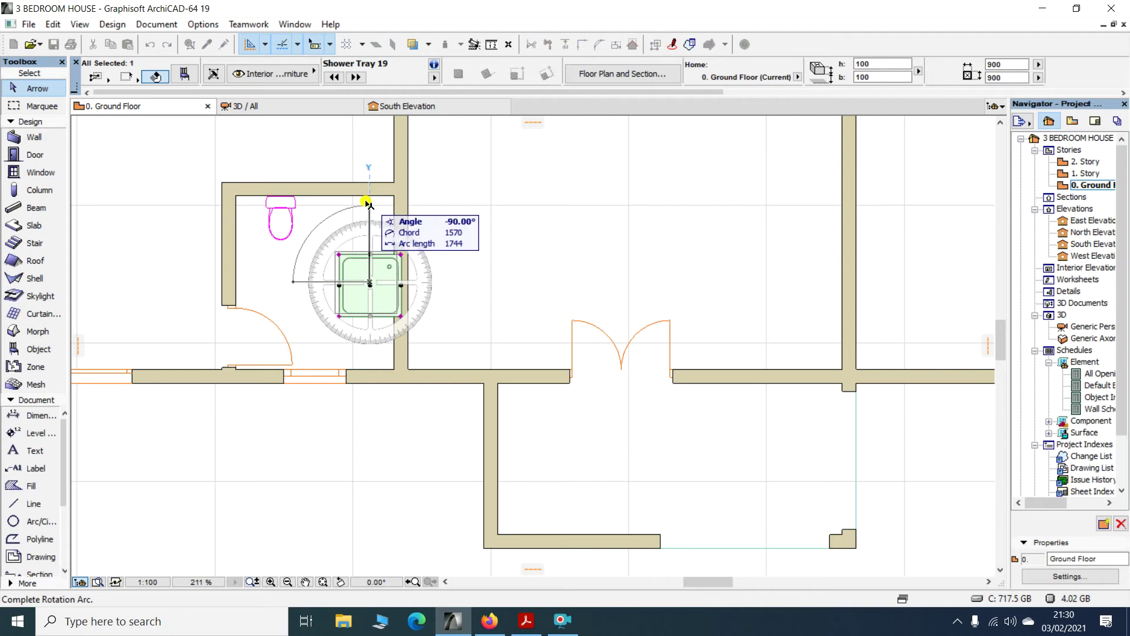
click(368, 204)
Move the shower tray down into the lower-right corner of the lower bathroom and deselect it
scroll(388, 296, up, 3)
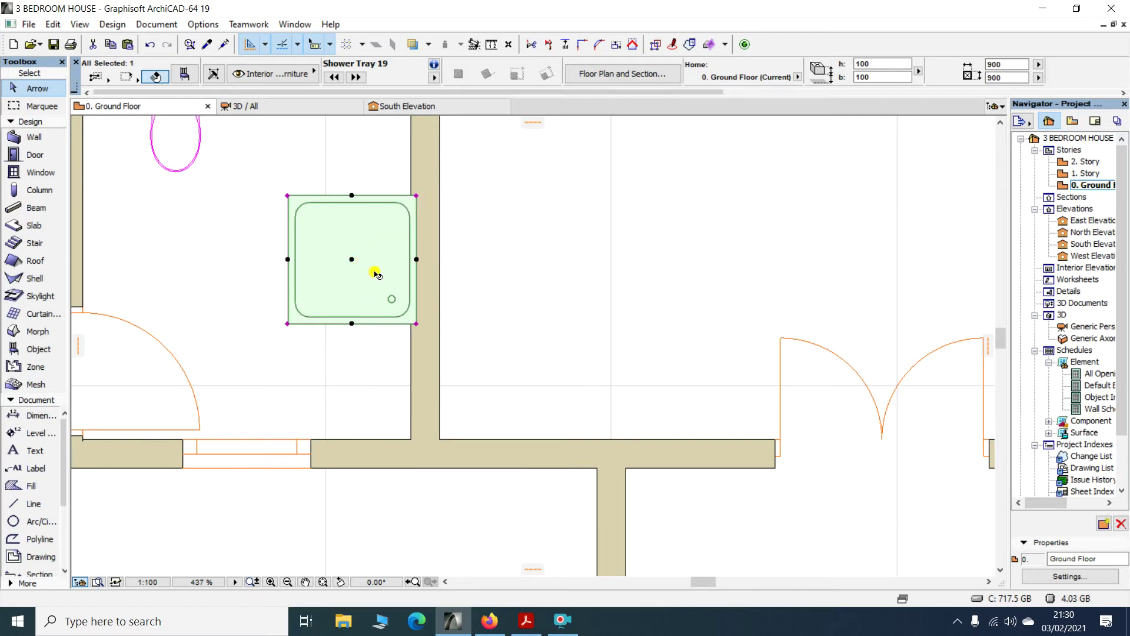
key(ctrl+d)
click(377, 248)
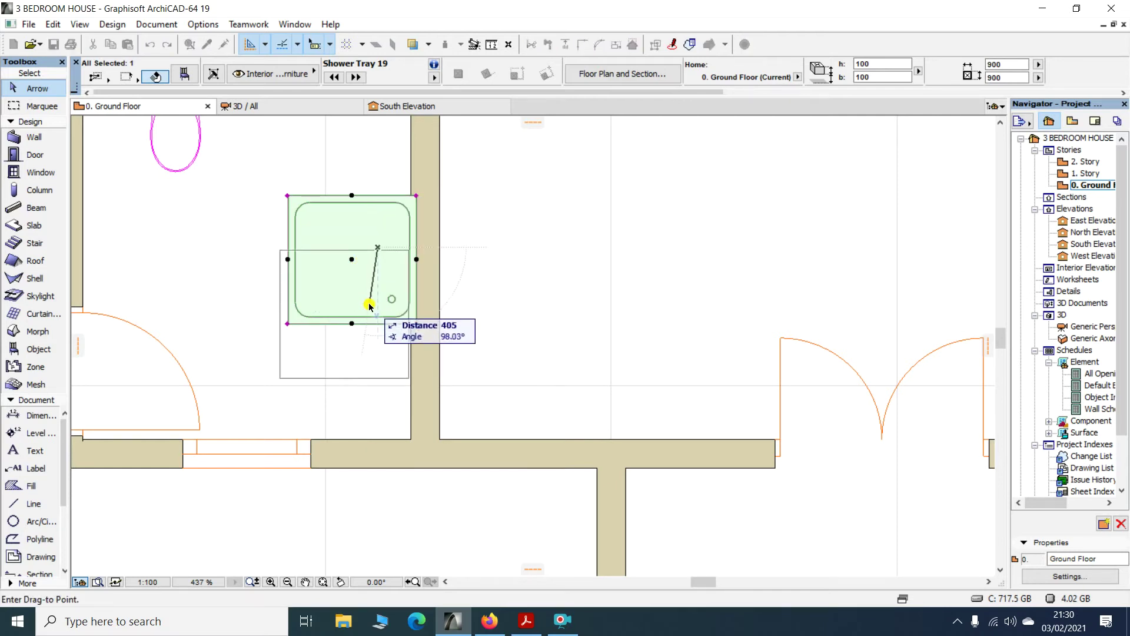
click(373, 363)
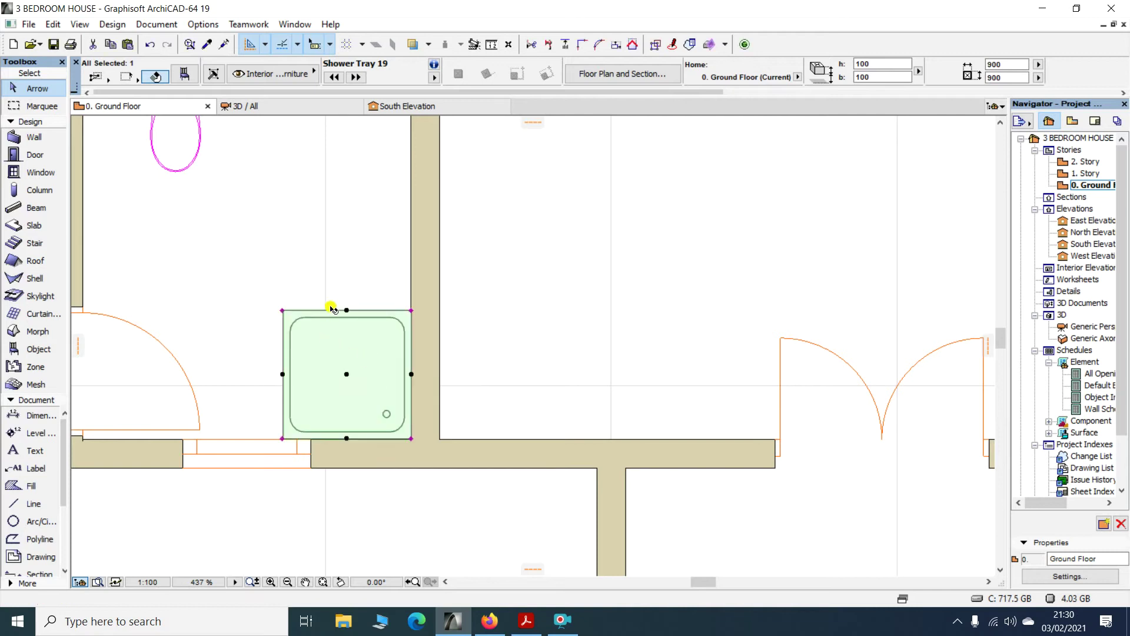
scroll(331, 308, down, 3)
click(353, 426)
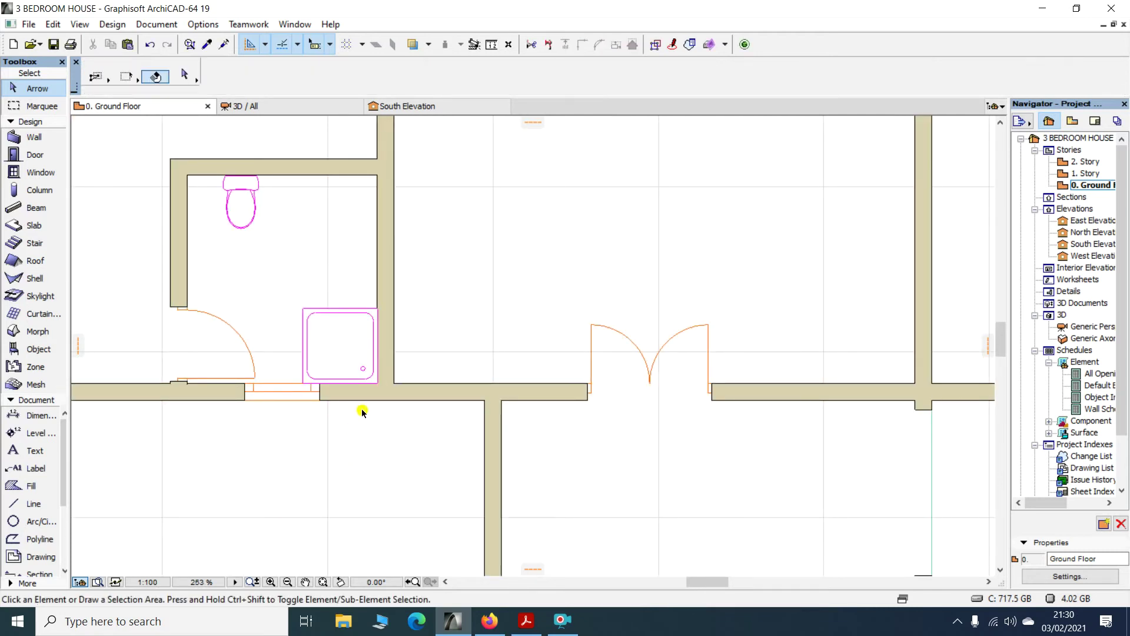
Select the lower bathroom's shower tray and shift it slightly so its lower-right corner sits just inside both wall faces
scroll(373, 371, up, 10)
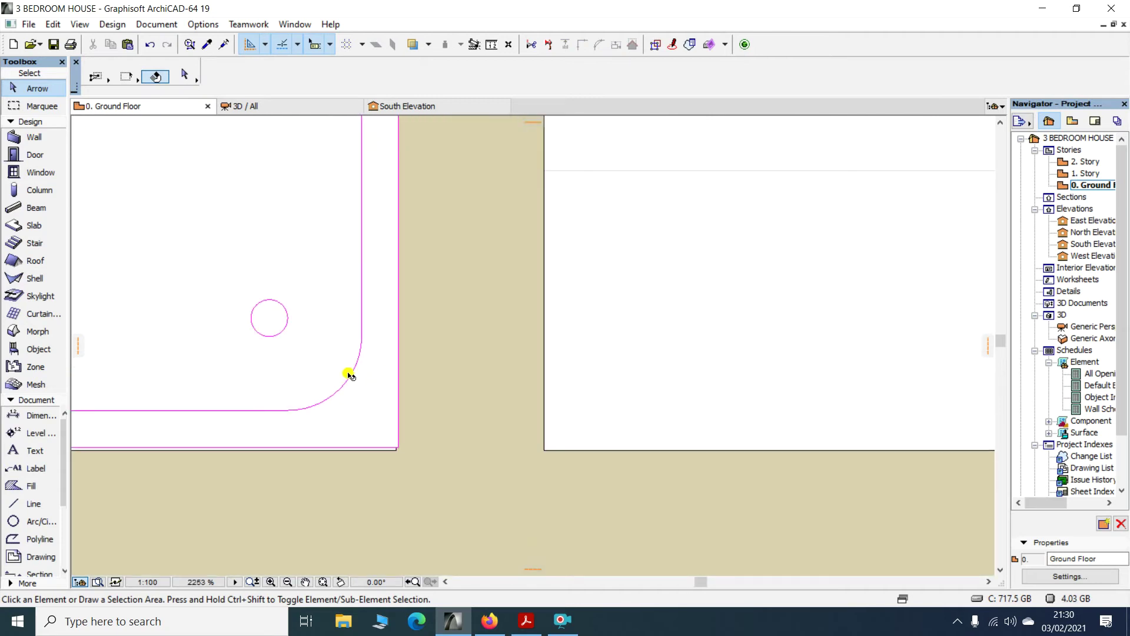
scroll(384, 425, up, 5)
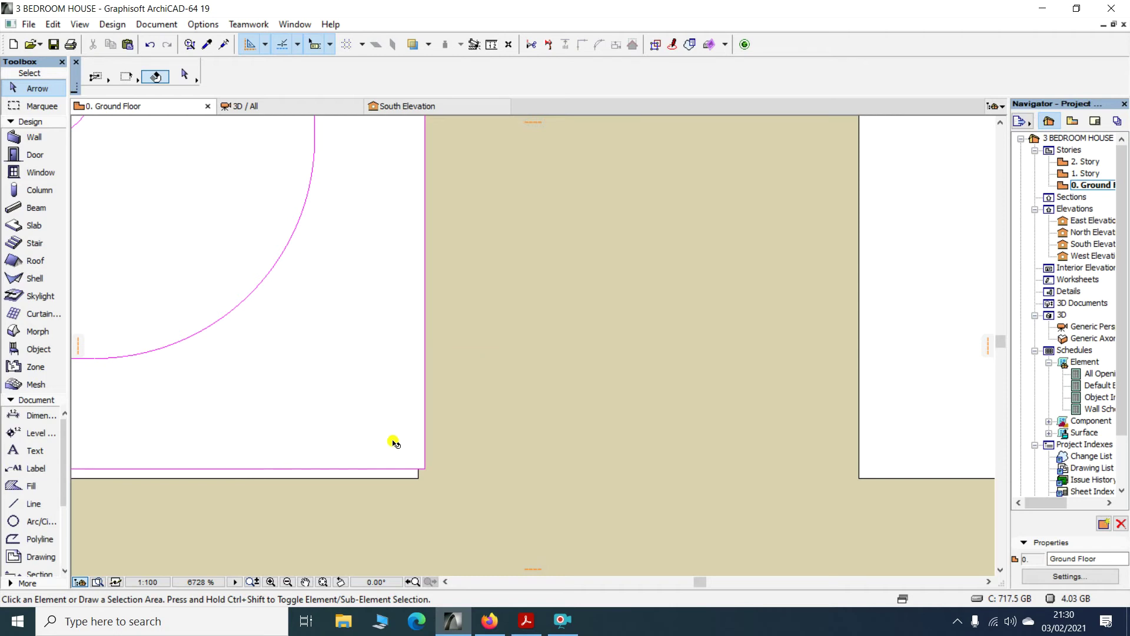
click(345, 417)
click(404, 467)
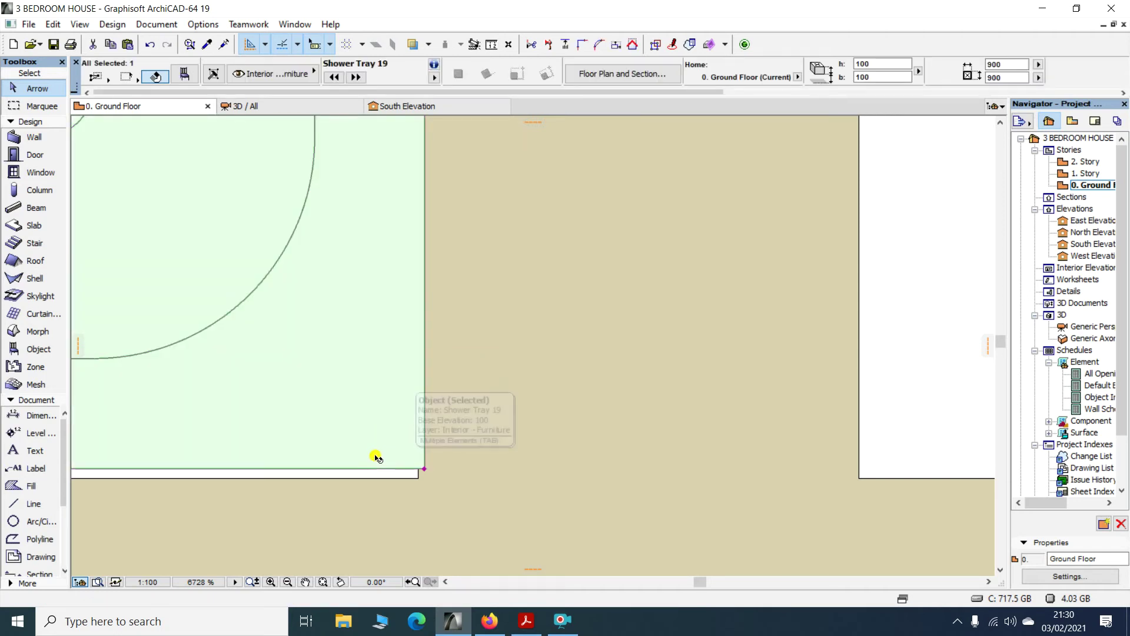
click(389, 377)
Stretch the shower tray's lower-right corner to the inner wall corner, making the tray 901 by 901, and deselect it
scroll(414, 473, up, 5)
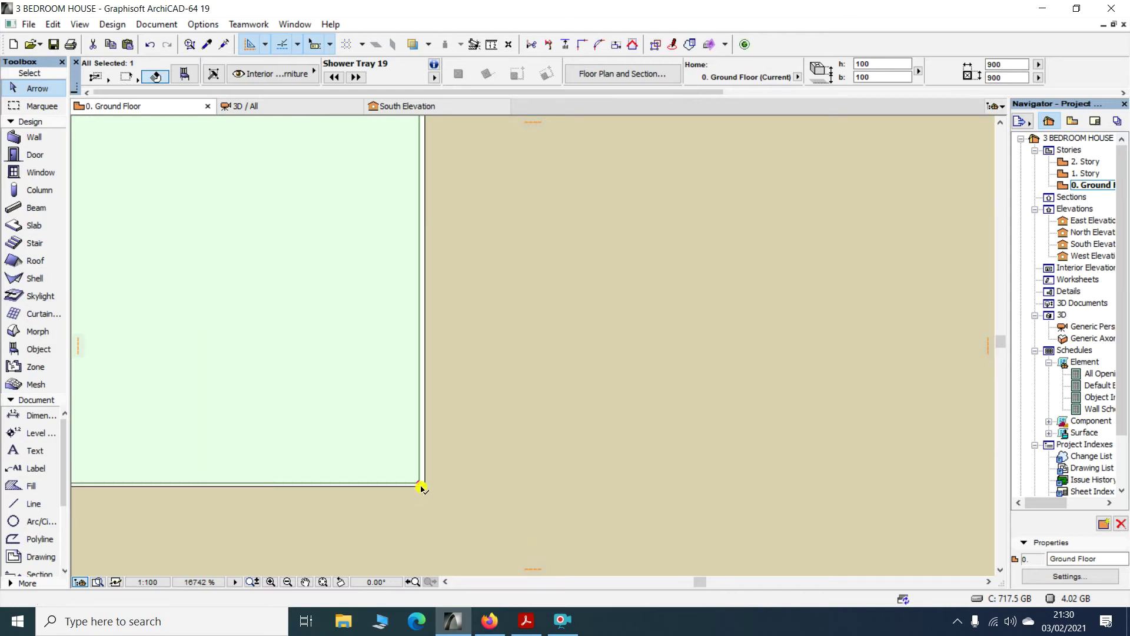
click(419, 484)
click(425, 487)
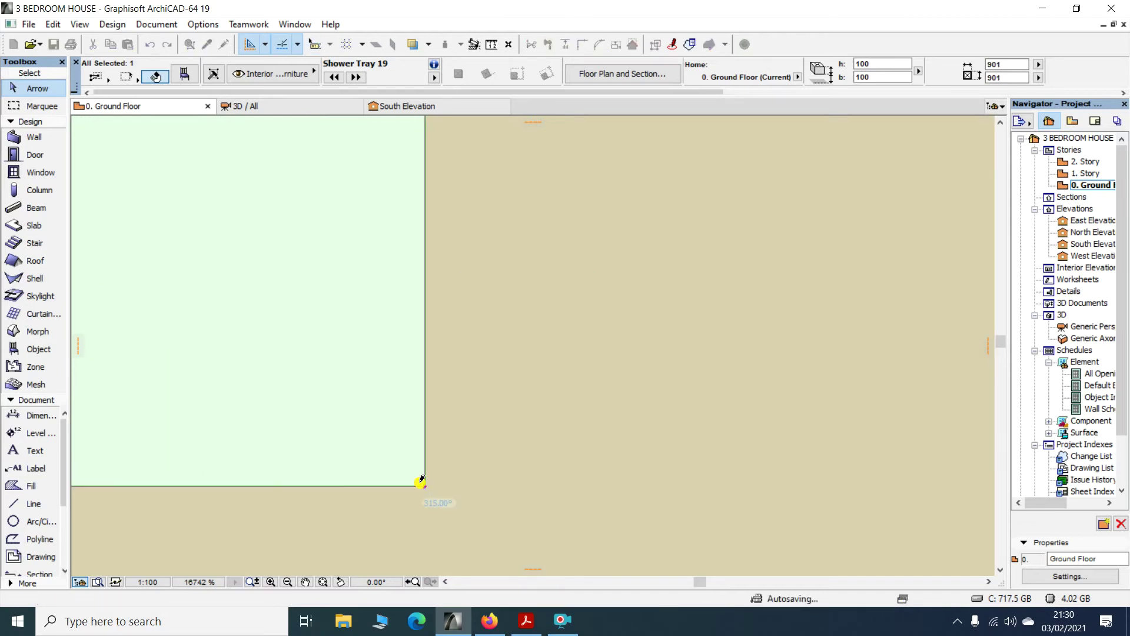
scroll(415, 432, down, 16)
scroll(434, 437, down, 3)
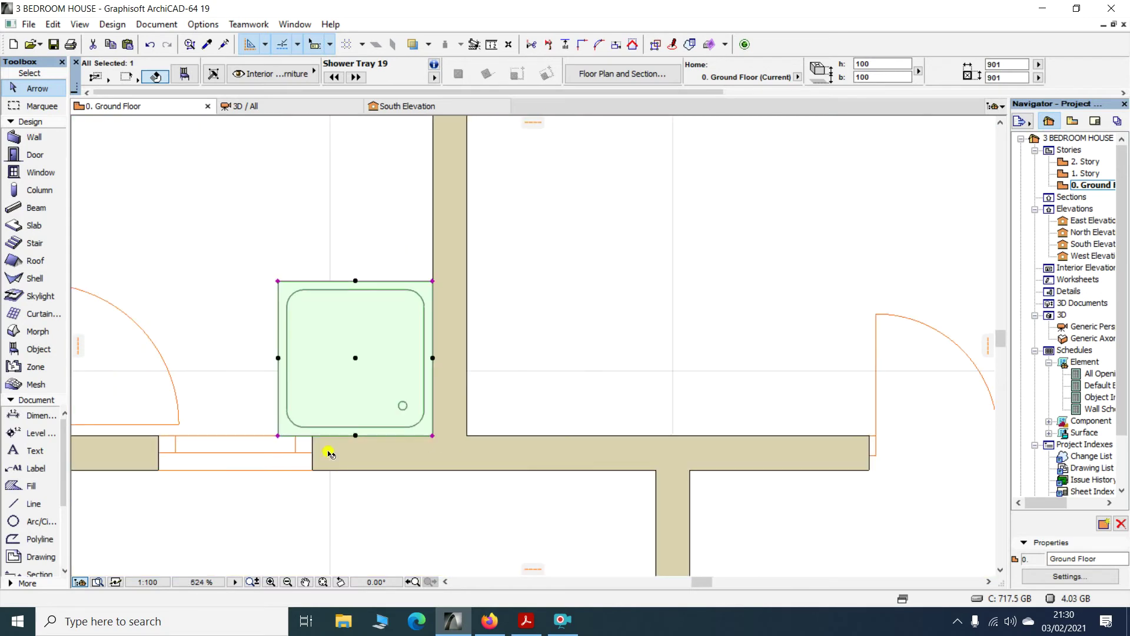
click(306, 493)
scroll(294, 343, down, 3)
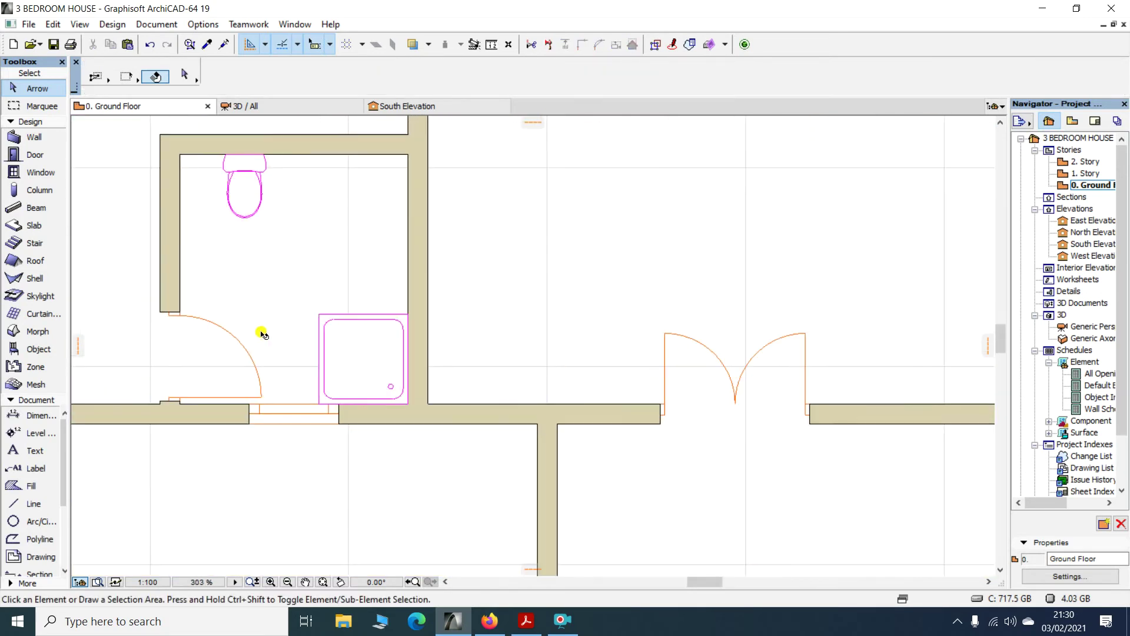
Choose Bed Double 19 from the Beds 19 furnishing library, sized 1800 by 2000, and place it near the window of the upper-left bedroom
scroll(363, 321, down, 12)
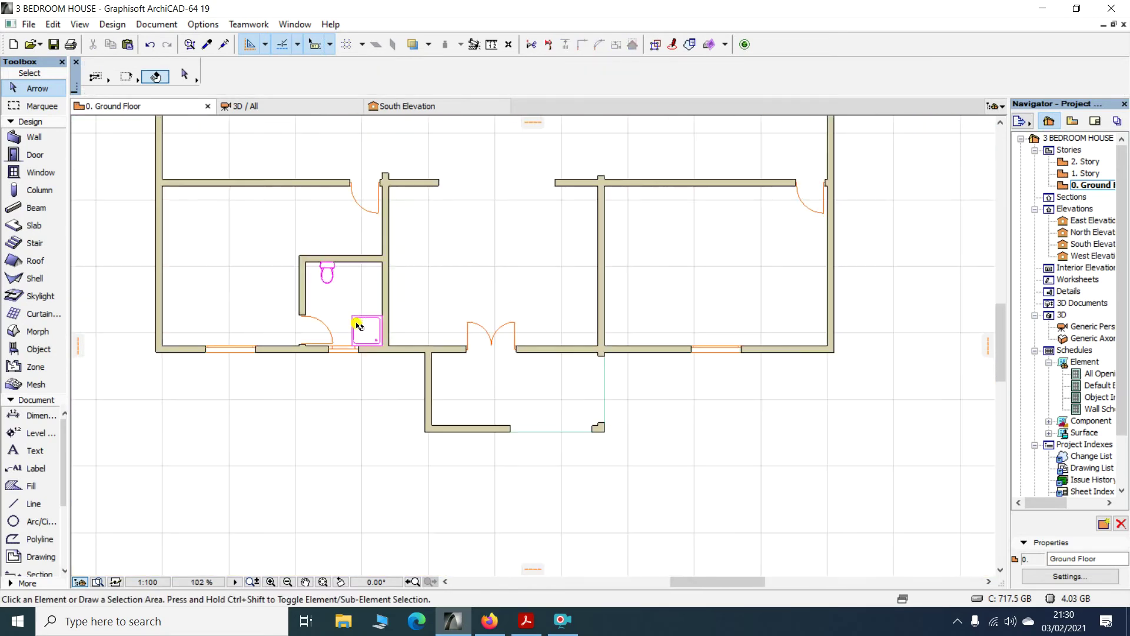
scroll(450, 221, up, 4)
scroll(455, 221, down, 1)
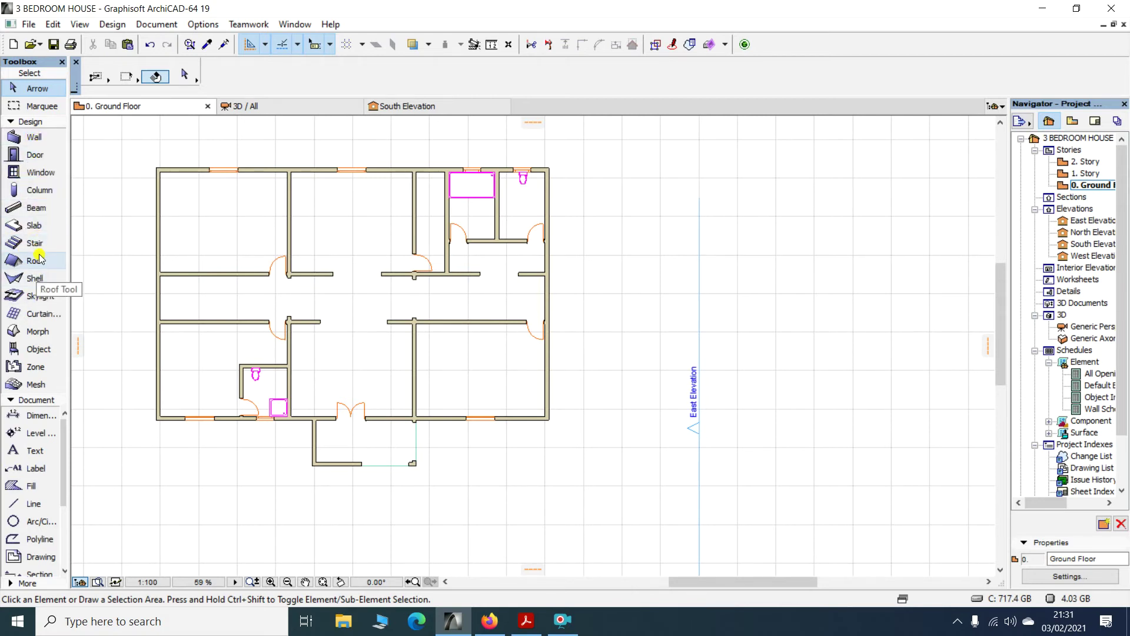
click(34, 350)
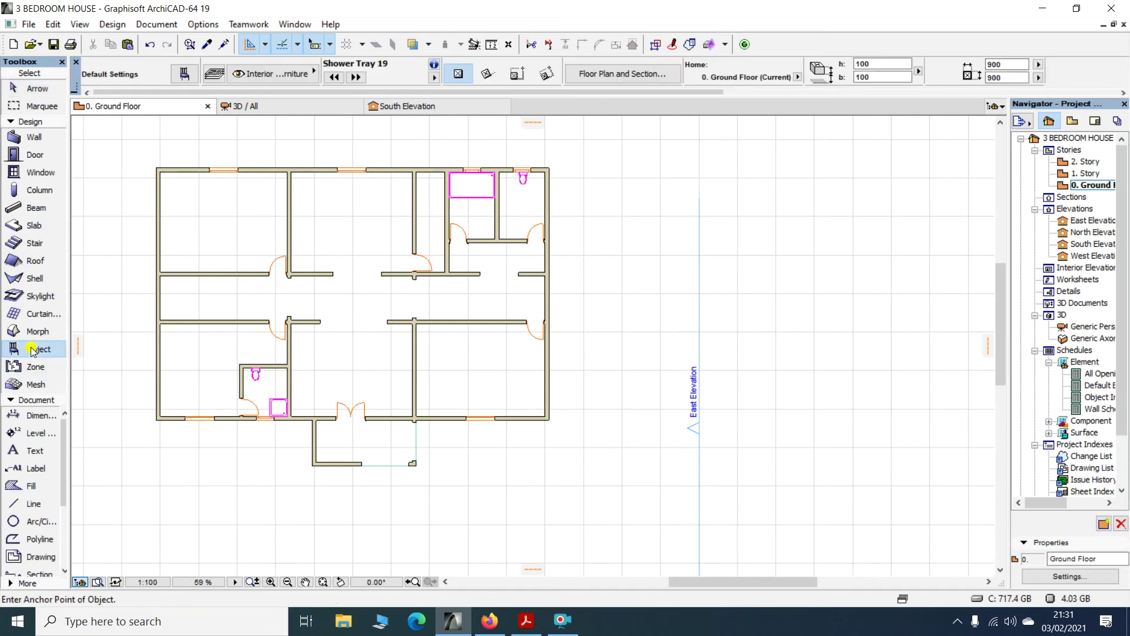
double_click(34, 350)
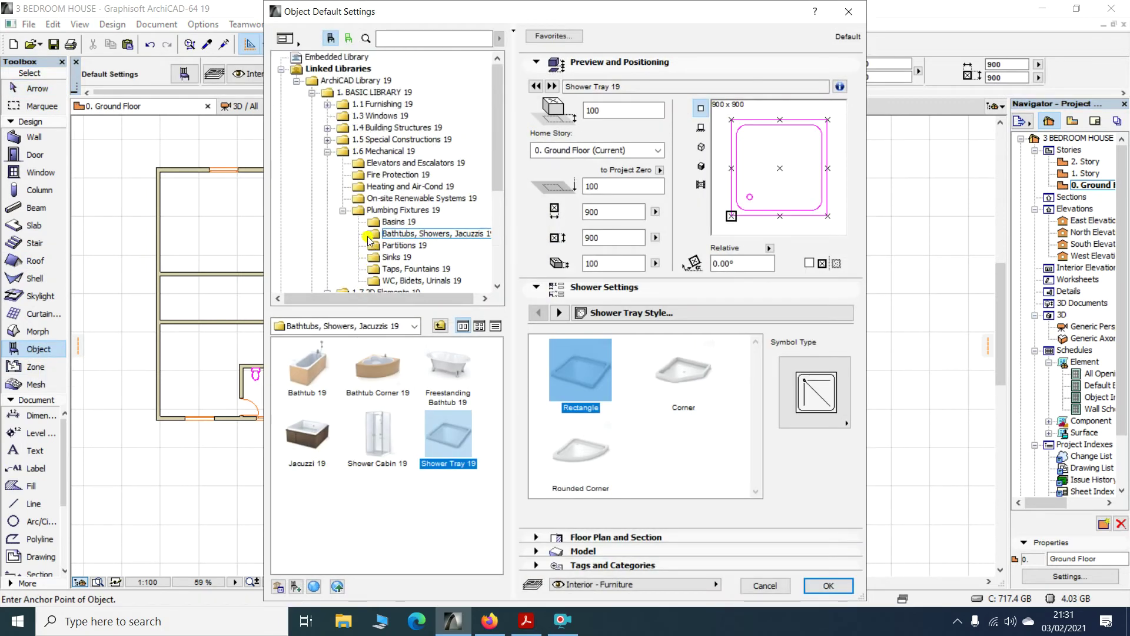
click(358, 107)
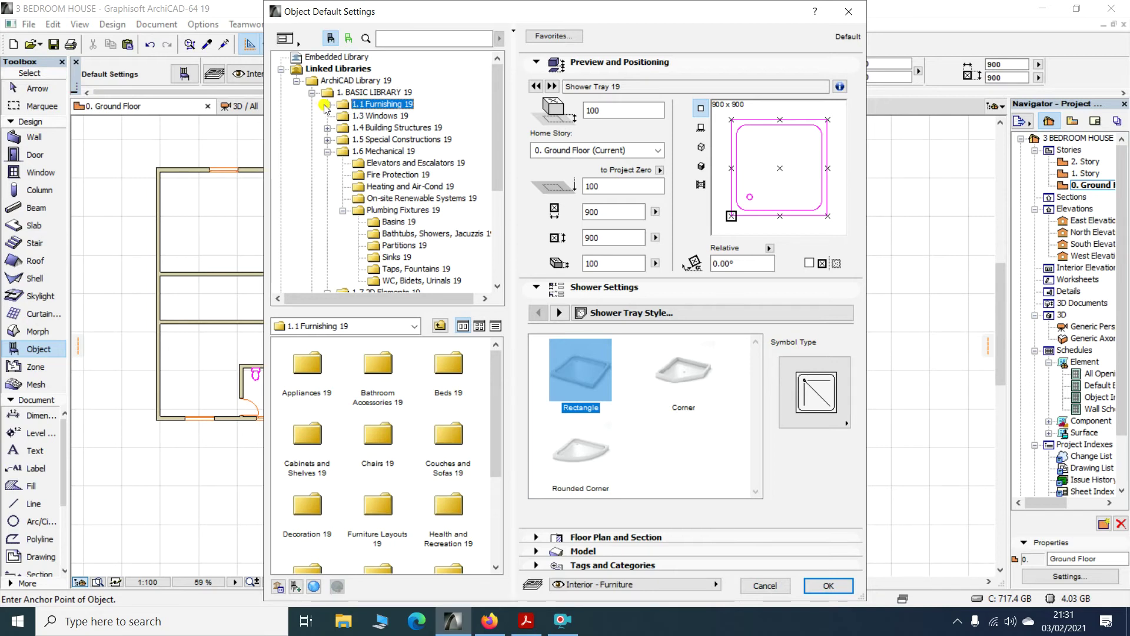
click(328, 105)
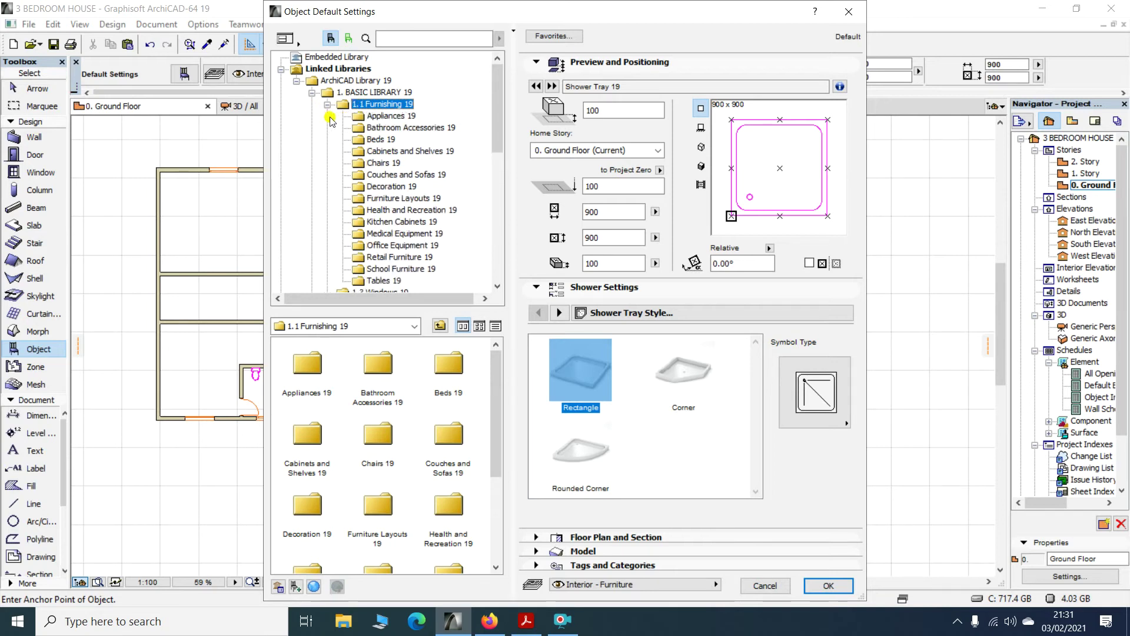
click(355, 141)
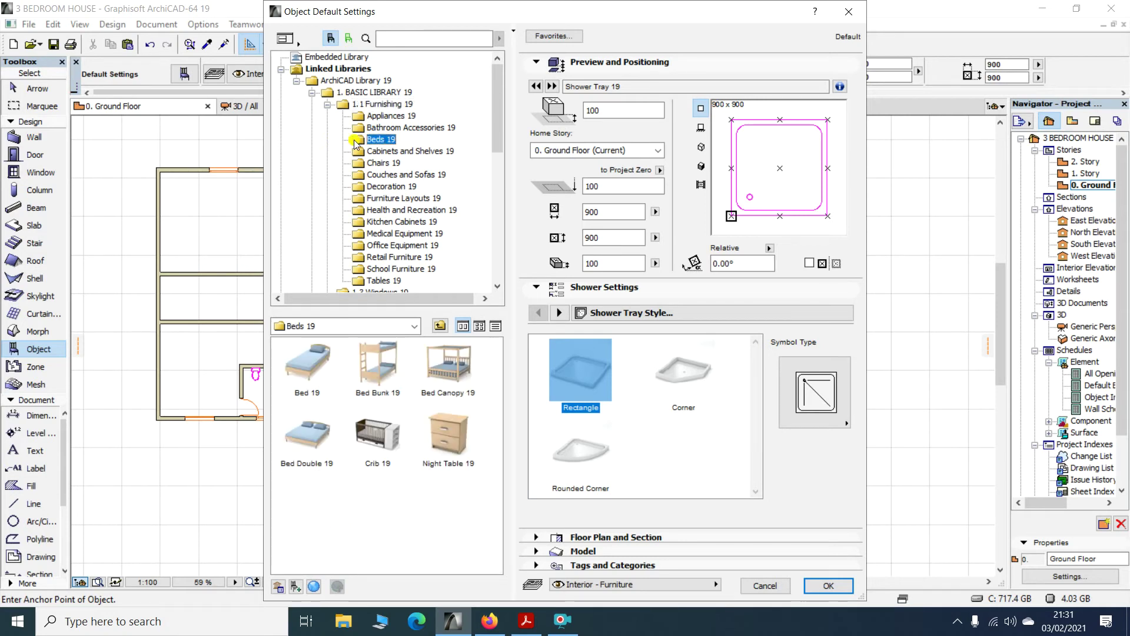
click(315, 450)
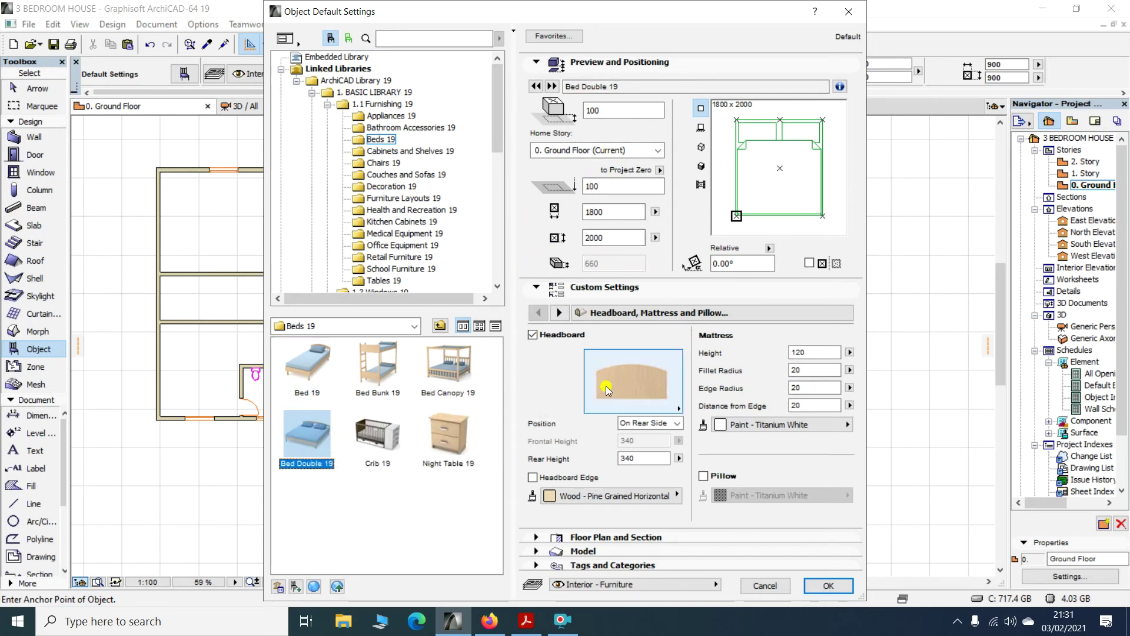
click(828, 585)
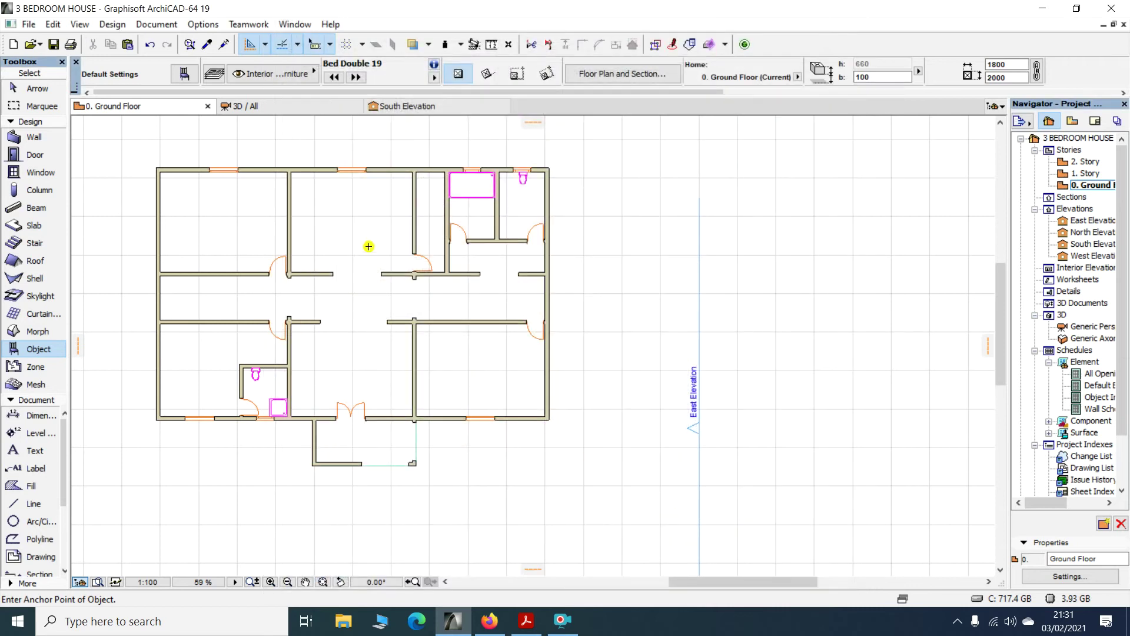
scroll(222, 157, up, 5)
click(227, 253)
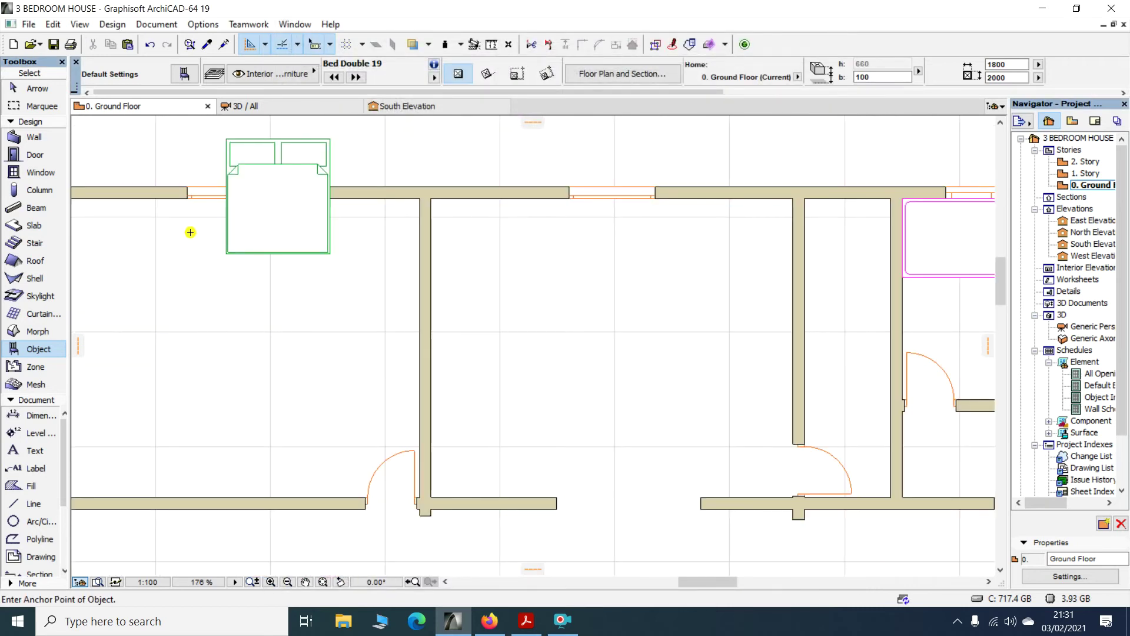
Select the double bed in the upper-left bedroom and move it inside the room with its headboard just below the window
click(38, 88)
click(245, 217)
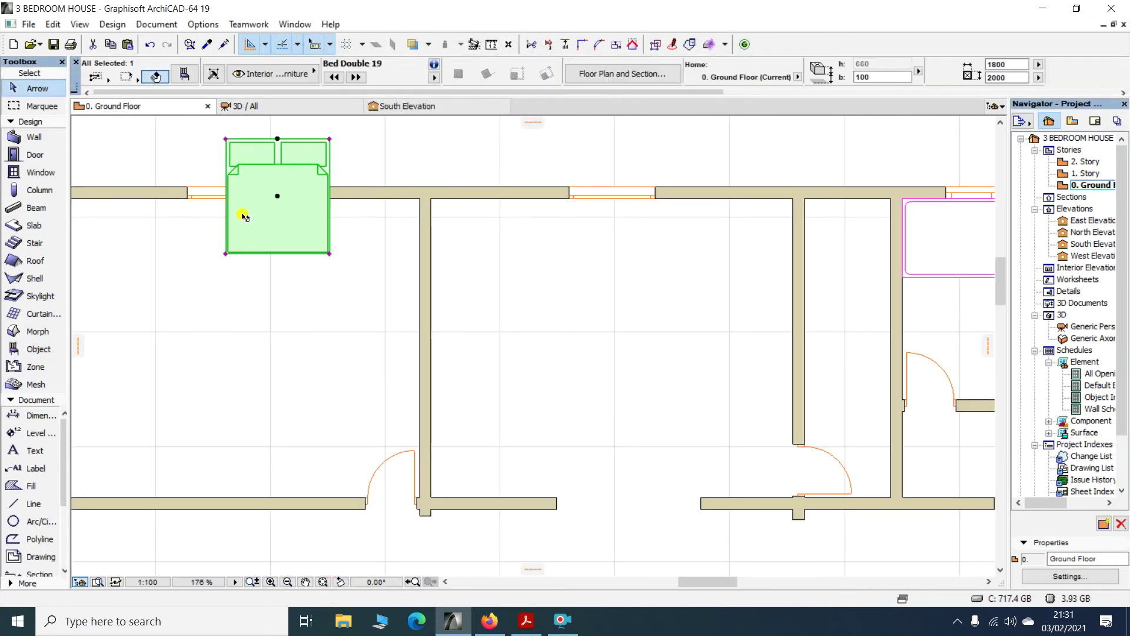
key(ctrl+d)
click(297, 187)
click(249, 249)
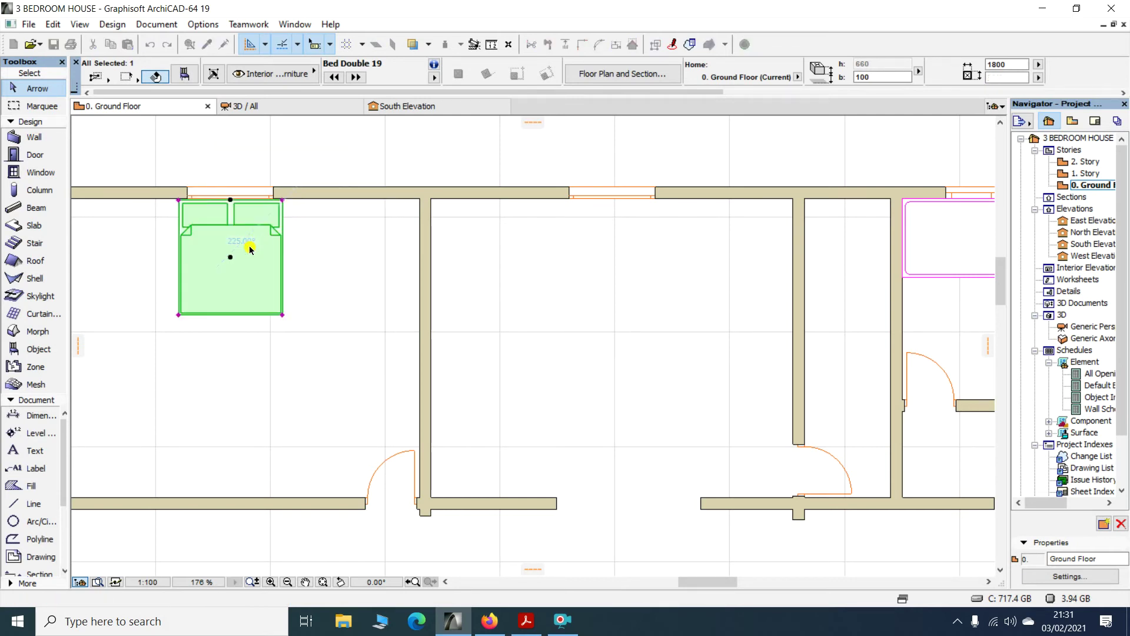
Try to shift the upper-left bedroom's bed up against the window wall
scroll(235, 201, up, 6)
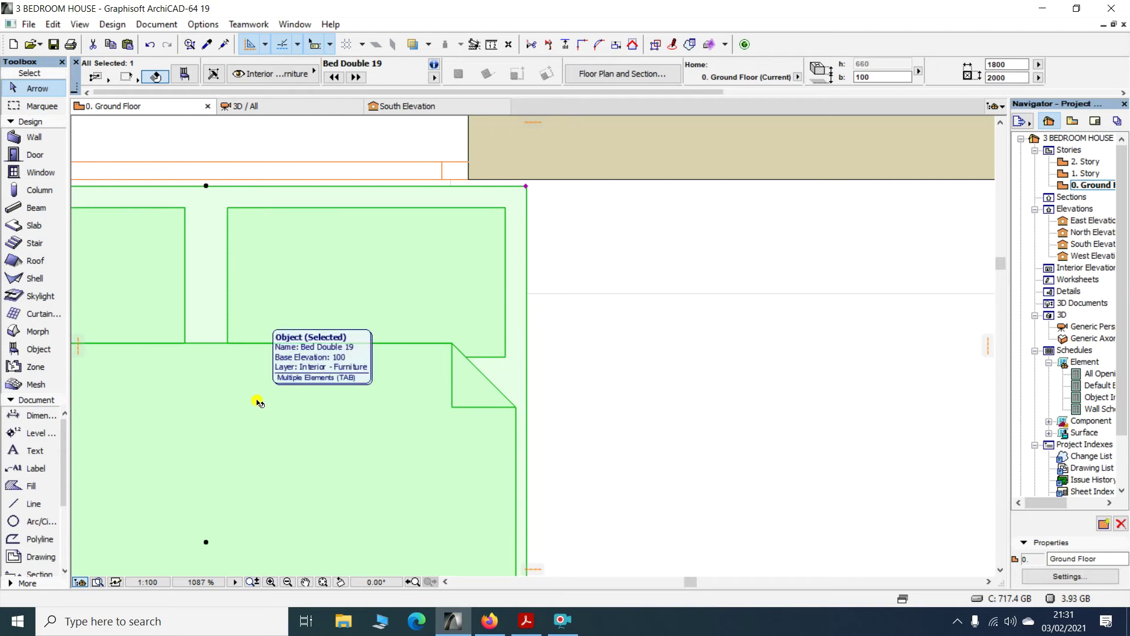
key(ctrl+d)
click(232, 425)
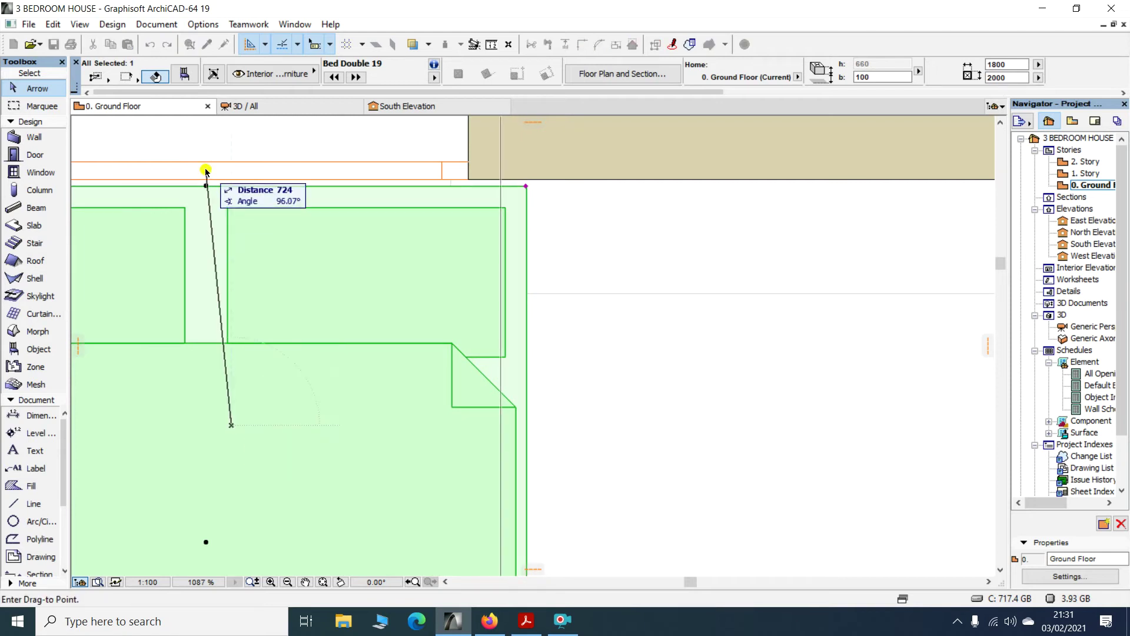
click(218, 204)
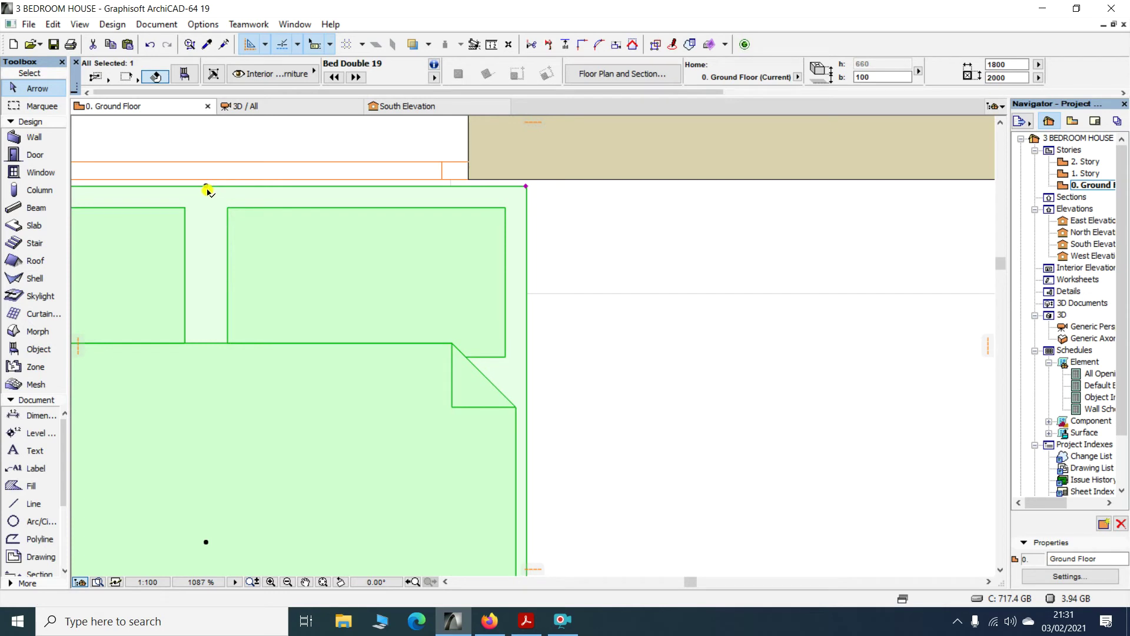
Stretch the bed's headboard edge up to the inner wall face, making the bed 1800 by 2020, and deselect it
click(206, 186)
click(207, 179)
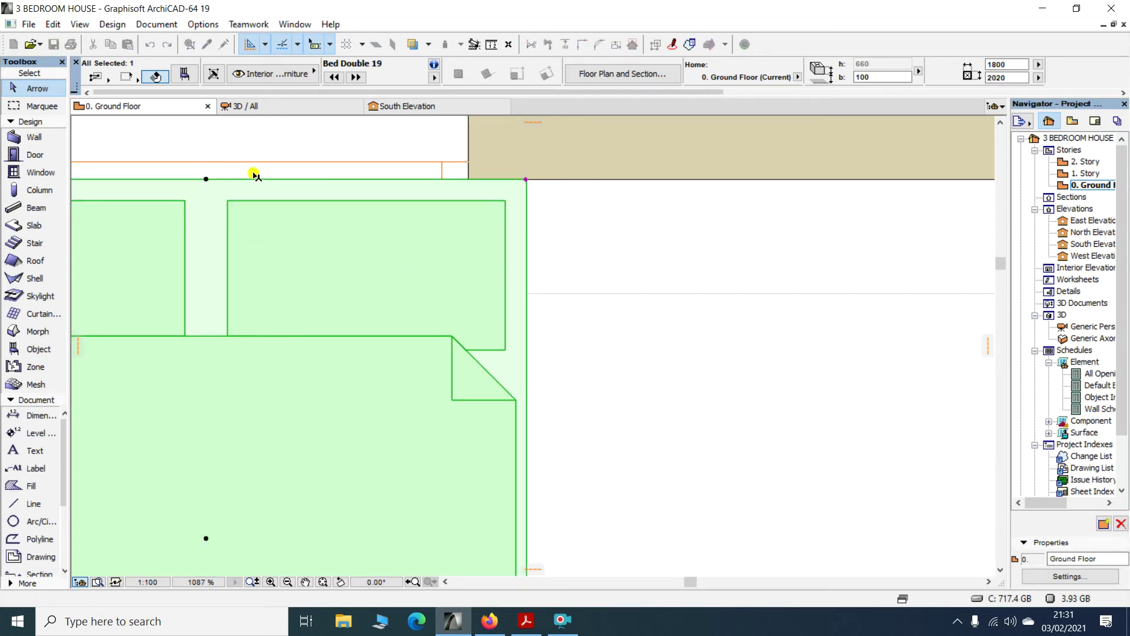
scroll(253, 174, down, 7)
scroll(336, 159, down, 6)
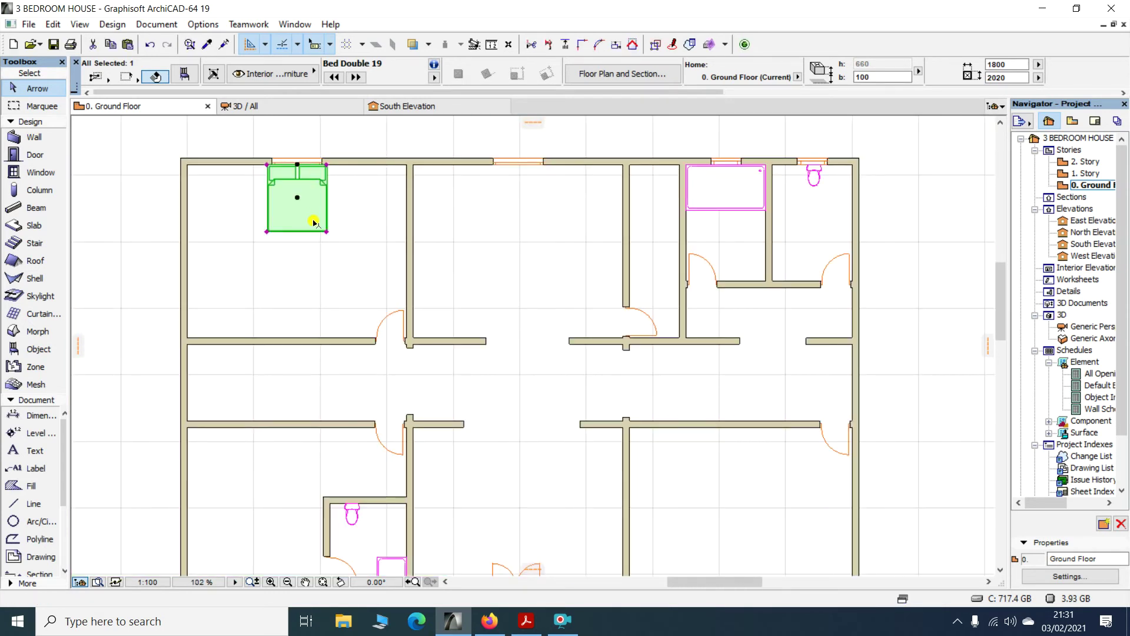
click(306, 165)
click(170, 191)
Place an 1800 by 2000 Bed Double 19 in the lower-left bedroom, beside the bathroom wall
scroll(303, 263, down, 4)
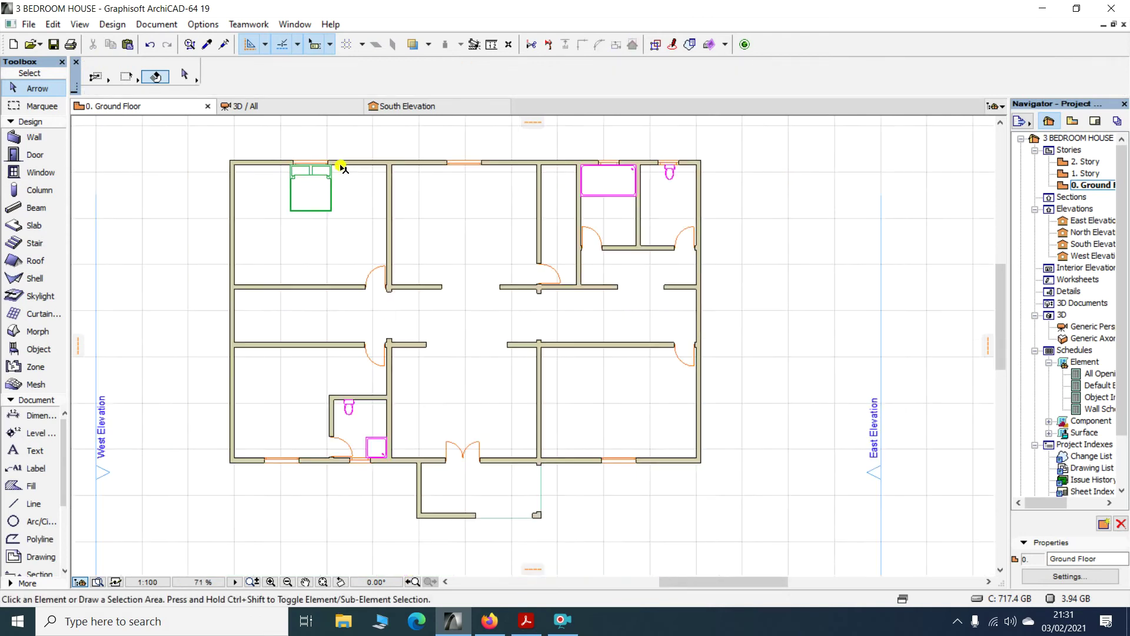
scroll(276, 336, up, 3)
scroll(292, 311, up, 2)
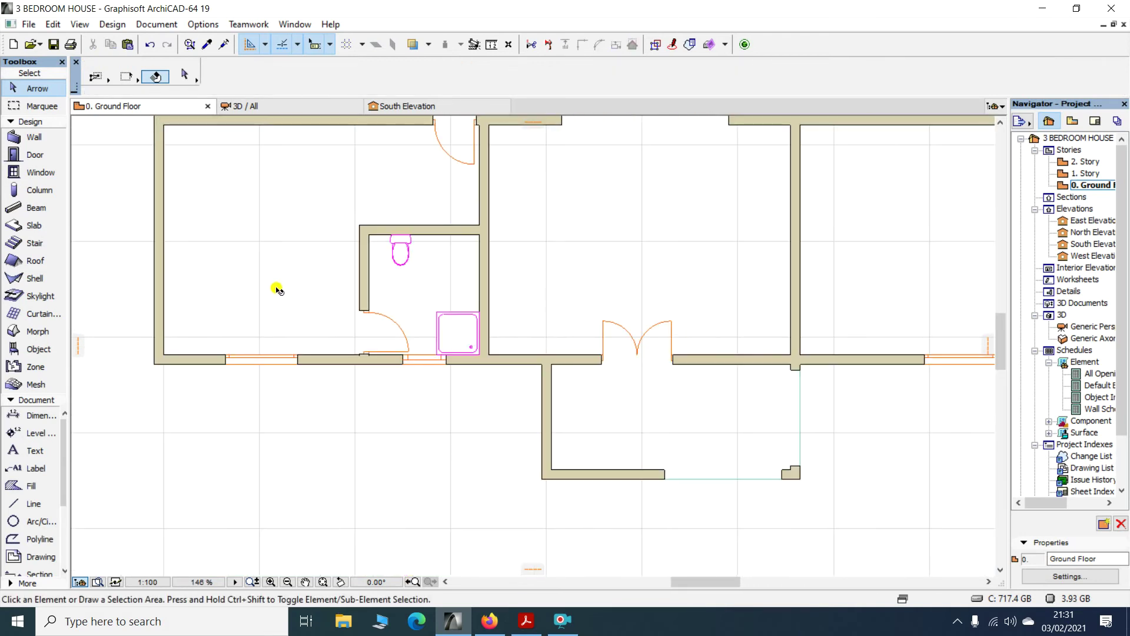
click(39, 349)
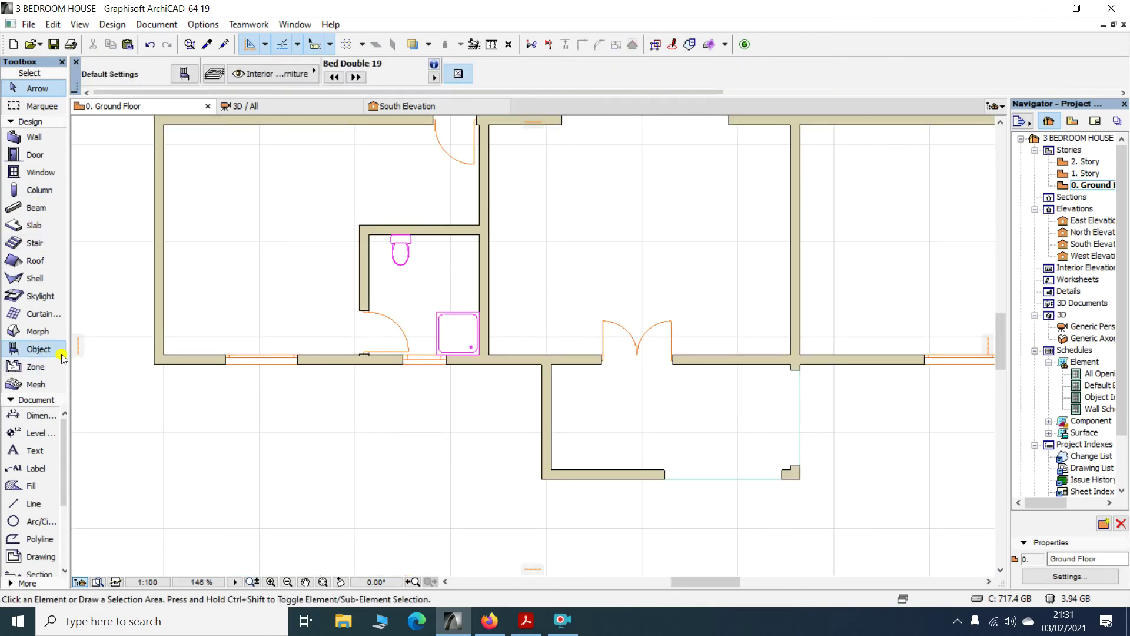
click(230, 300)
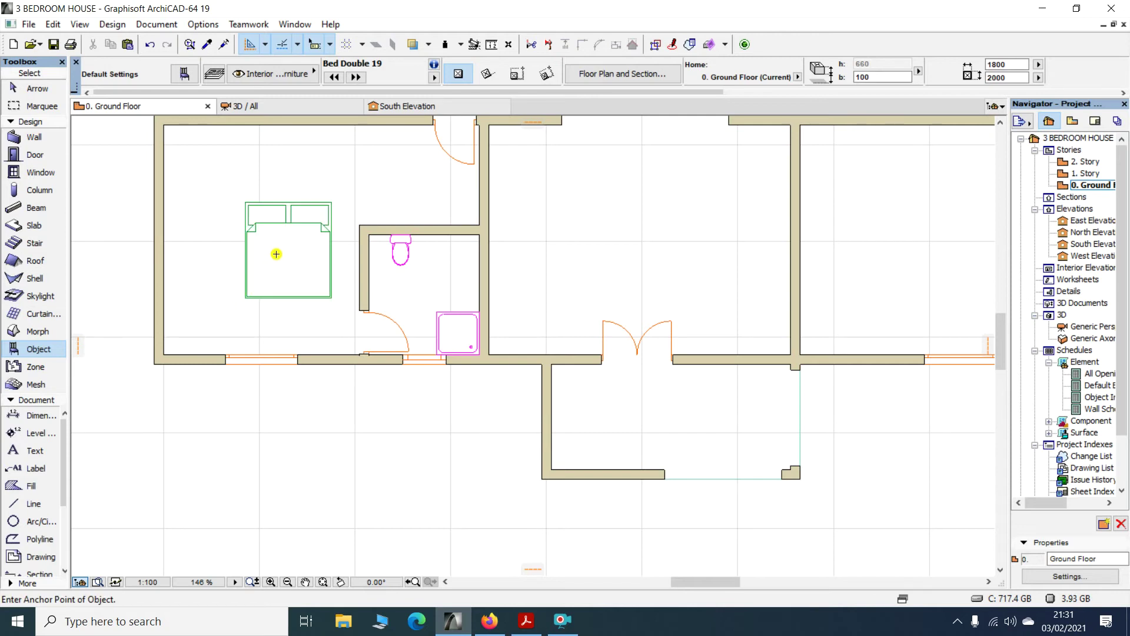
Select the lower-left bedroom's bed and rotate it half a turn about its centre so the headboard faces the window
click(37, 88)
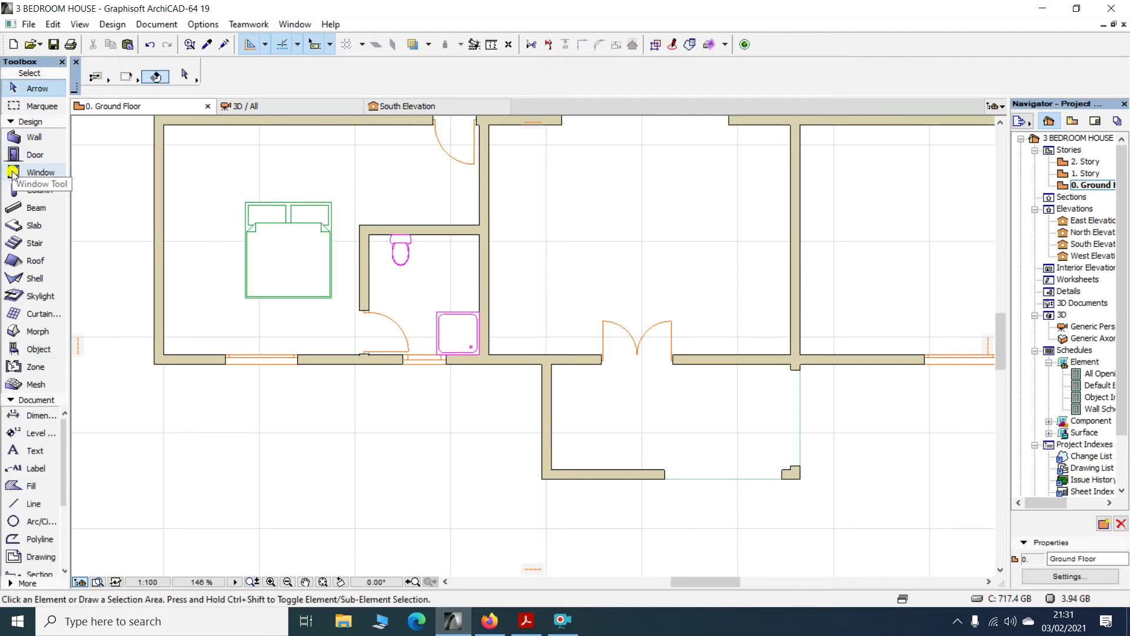
click(311, 261)
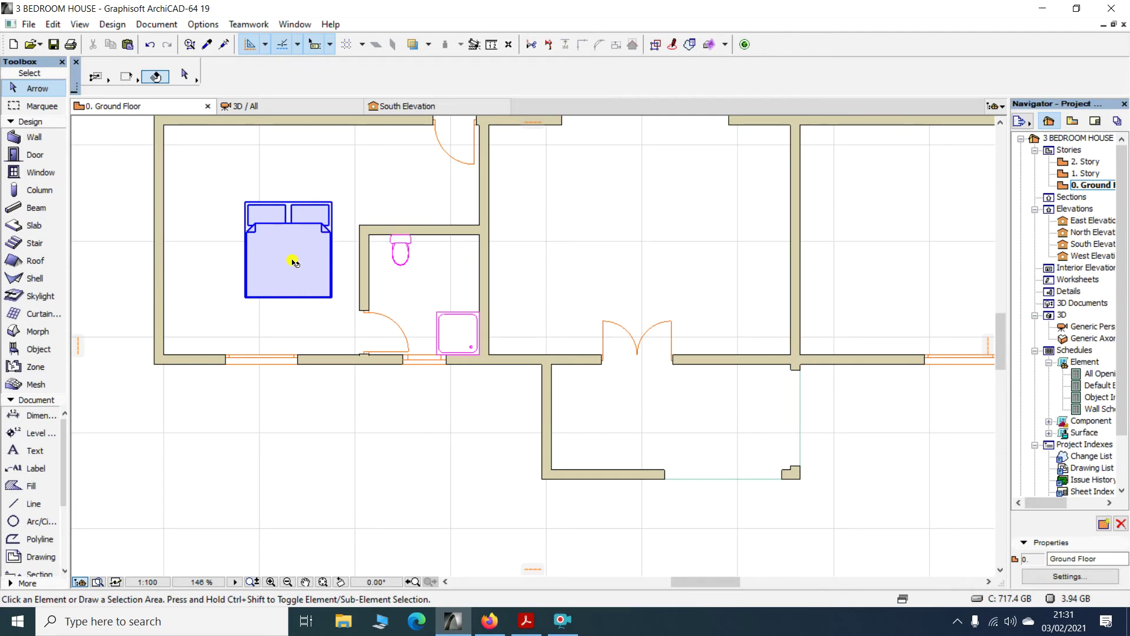
click(293, 258)
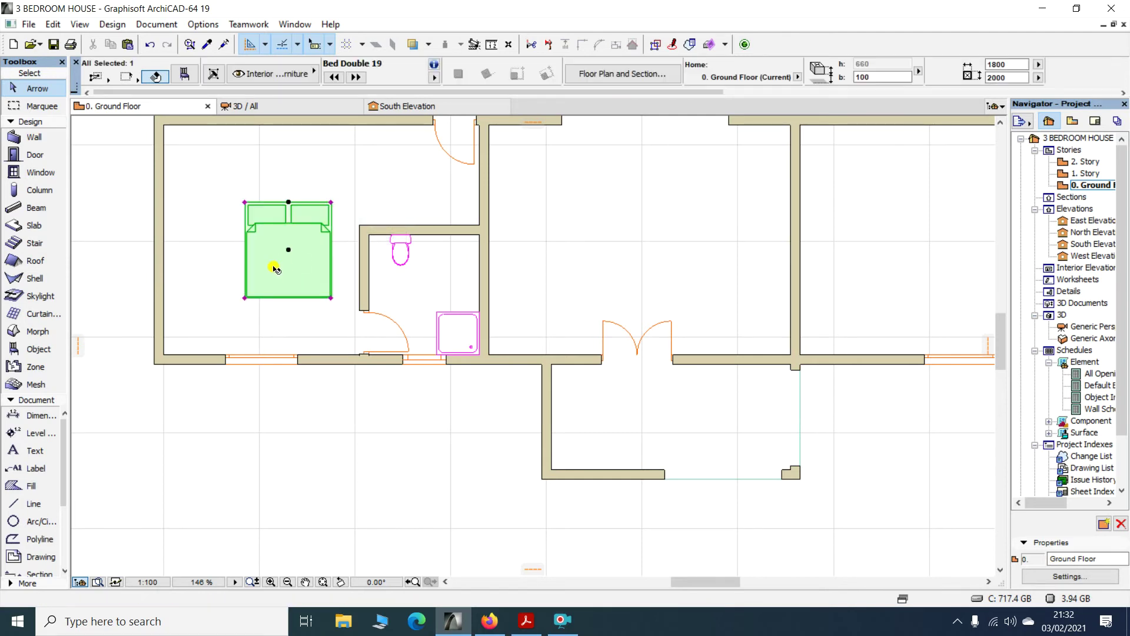
key(ctrl+e)
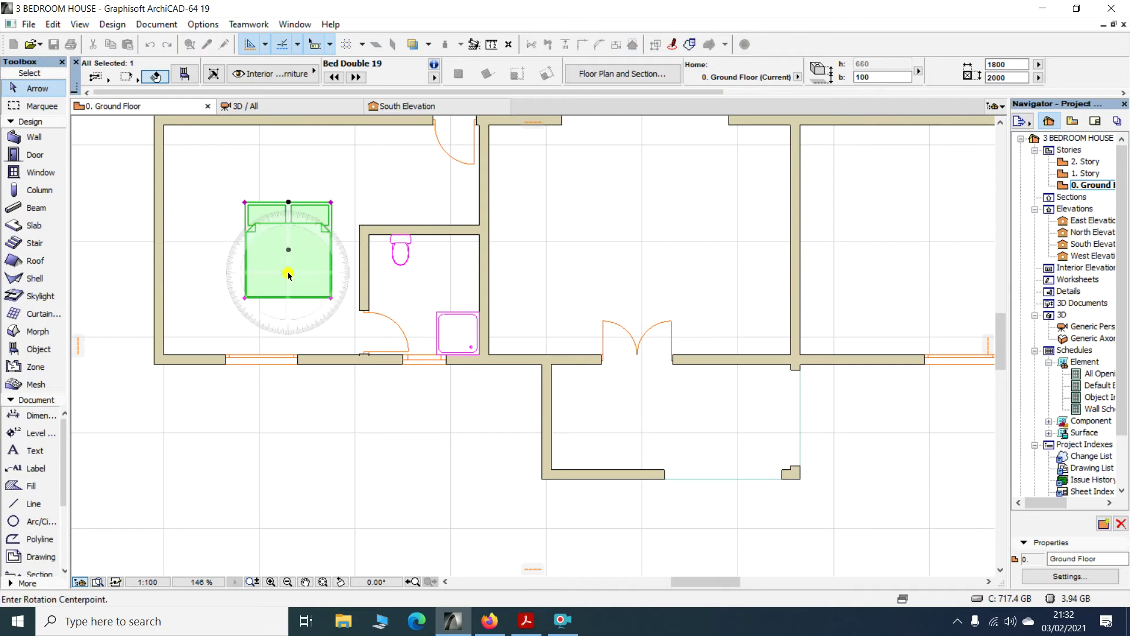
click(287, 252)
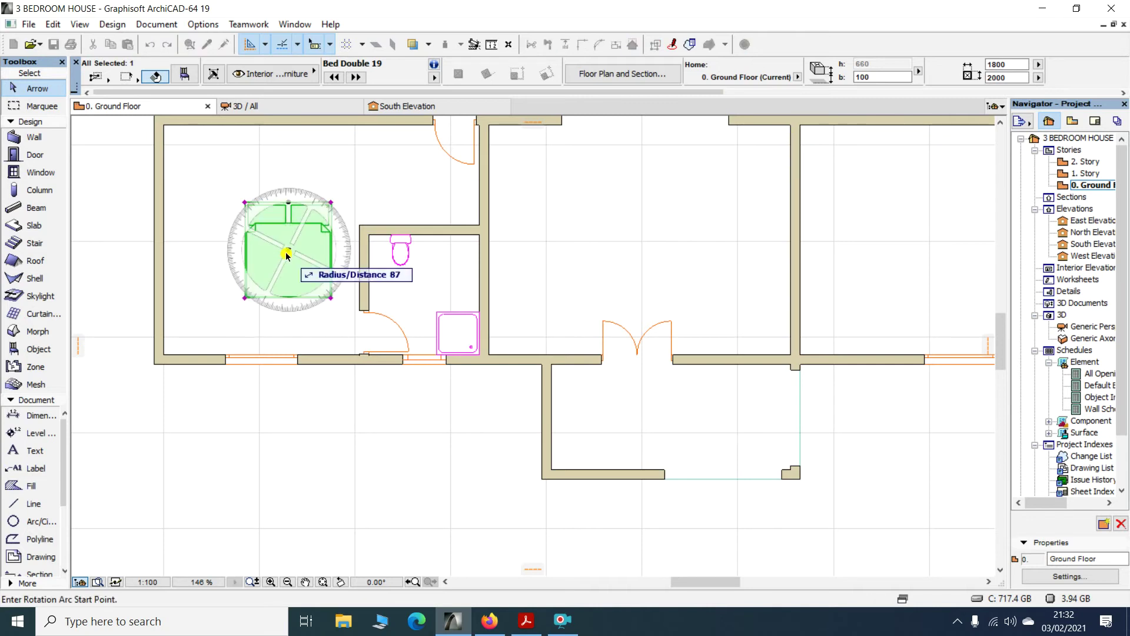
click(382, 250)
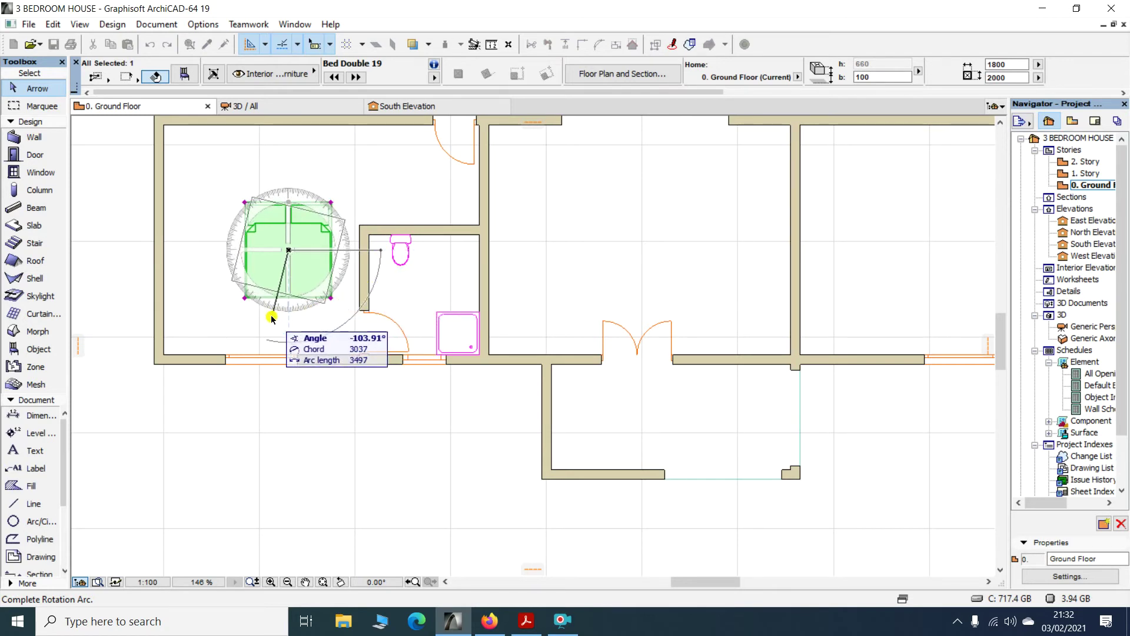
click(214, 251)
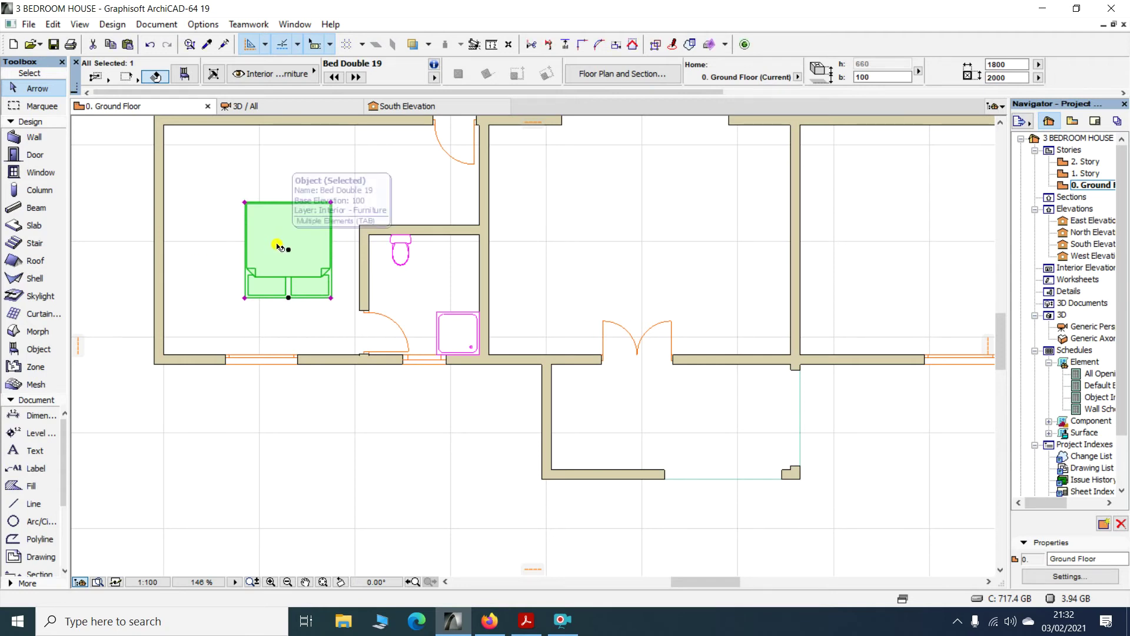
Move the rotated bed down and slightly left so its headboard sits close to the window wall
key(ctrl+d)
click(289, 250)
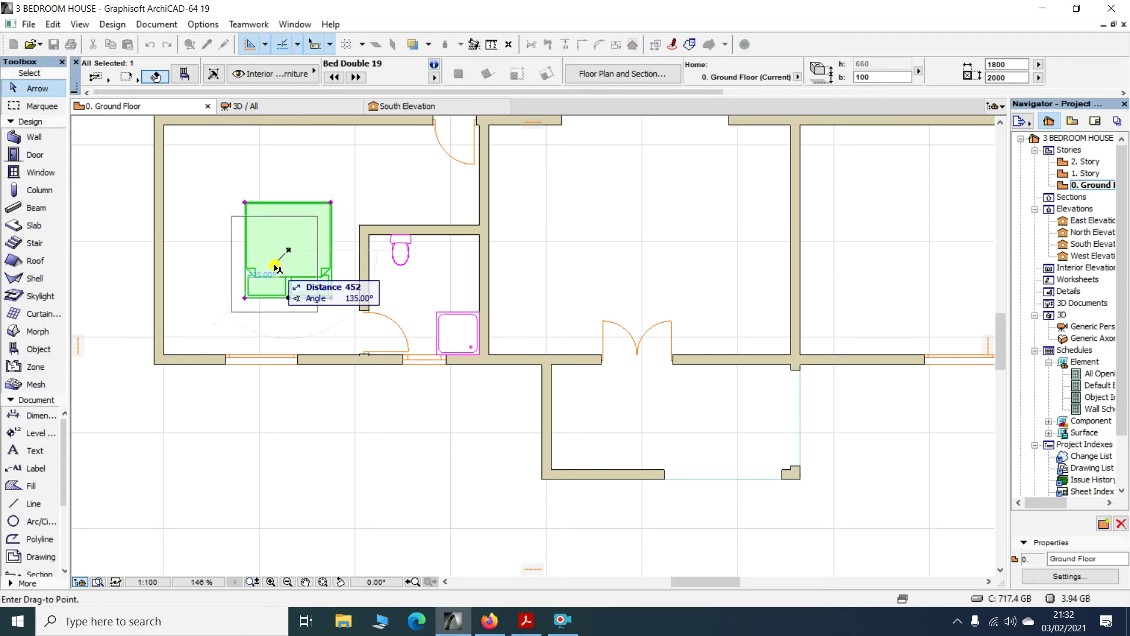
click(264, 305)
scroll(265, 324, up, 6)
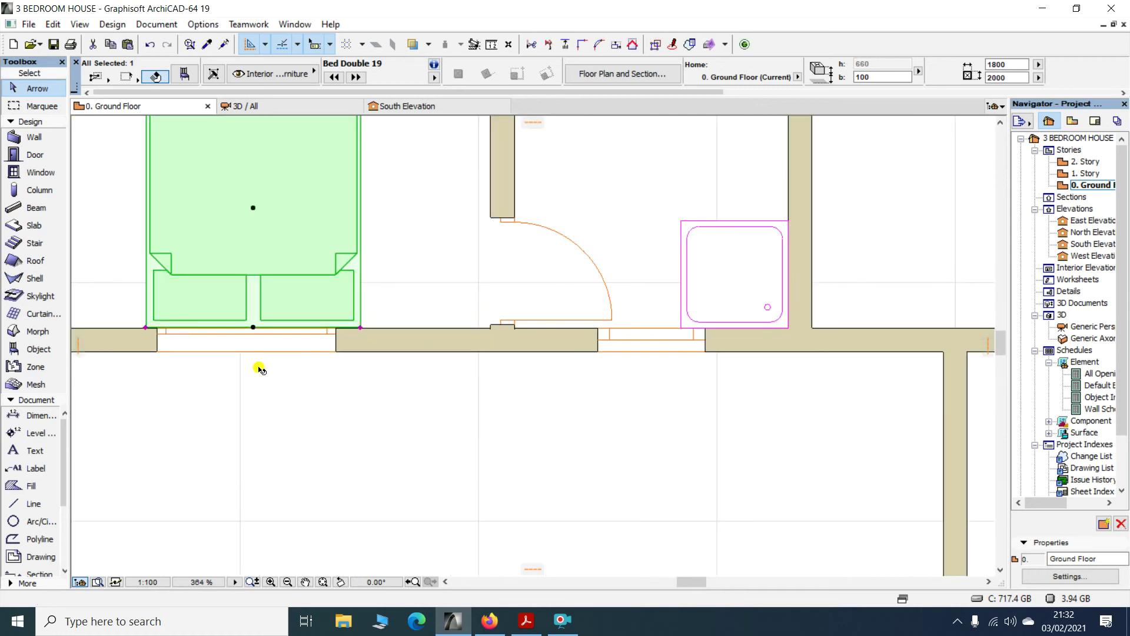
Stretch the bed's headboard edge down to the inner wall face, making the bed 1800 by 2006, and deselect it
scroll(386, 300, up, 3)
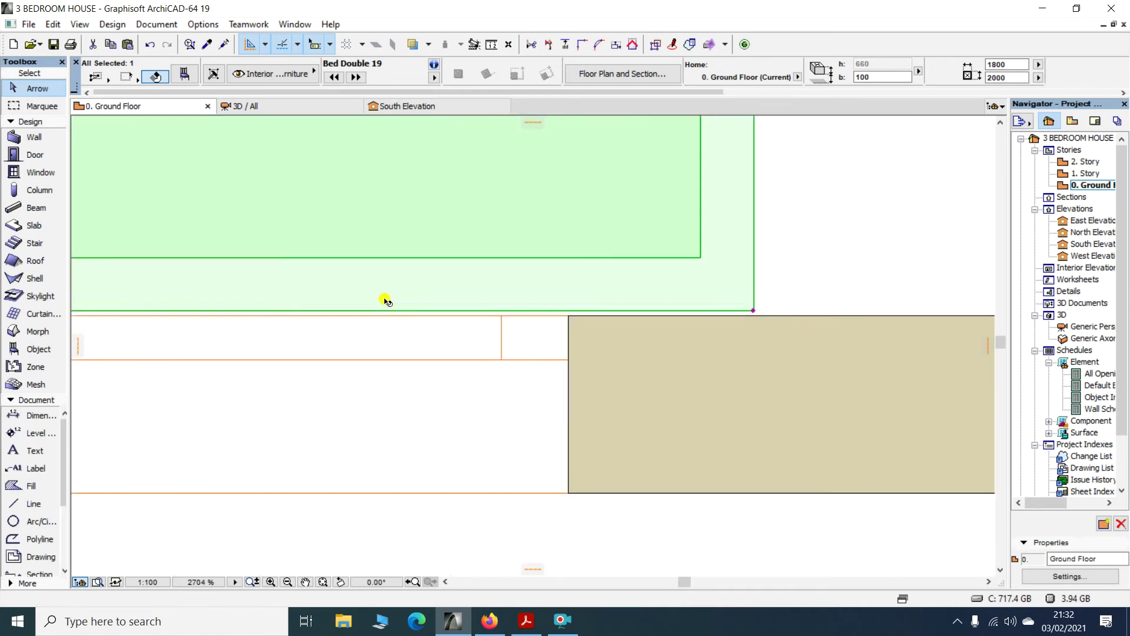
click(753, 312)
click(704, 290)
scroll(705, 291, down, 5)
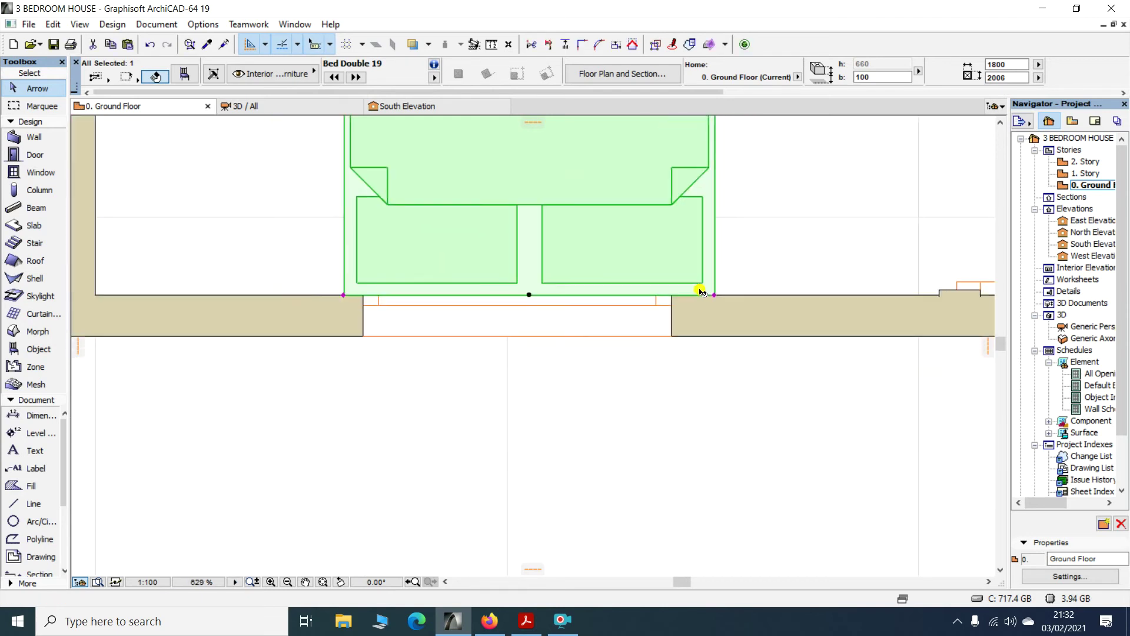
scroll(666, 309, down, 4)
click(465, 354)
scroll(500, 330, down, 4)
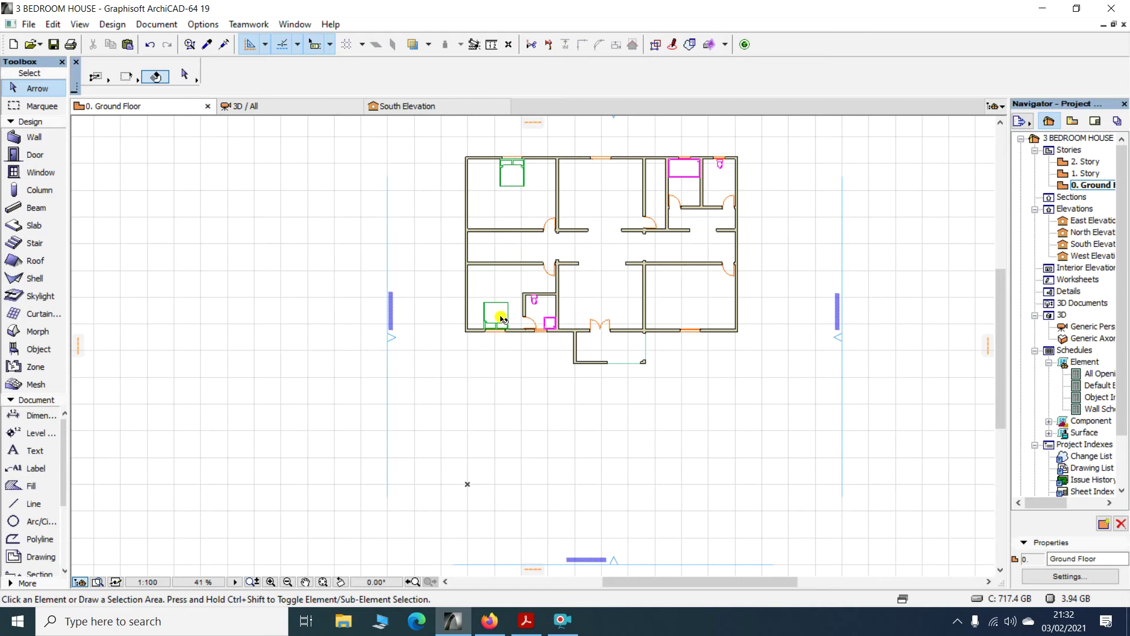
Check the furniture layout for Bedroom 2 in the 3 BEDROOM HOUSE PDF in Acrobat Reader, and return to ArchiCAD
scroll(756, 356, up, 3)
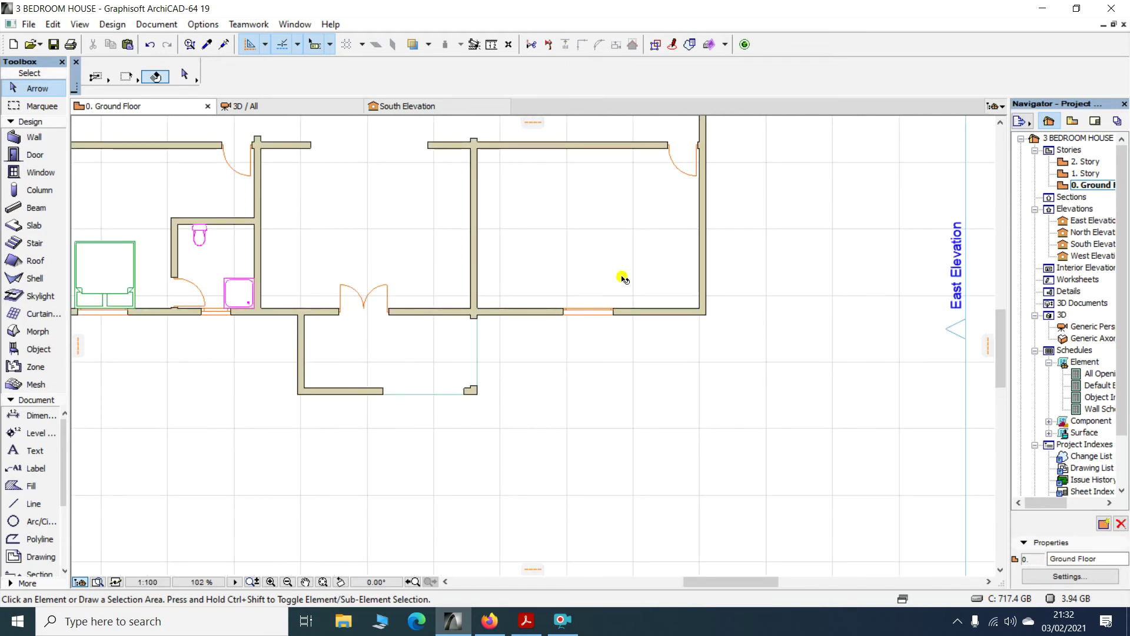
click(526, 620)
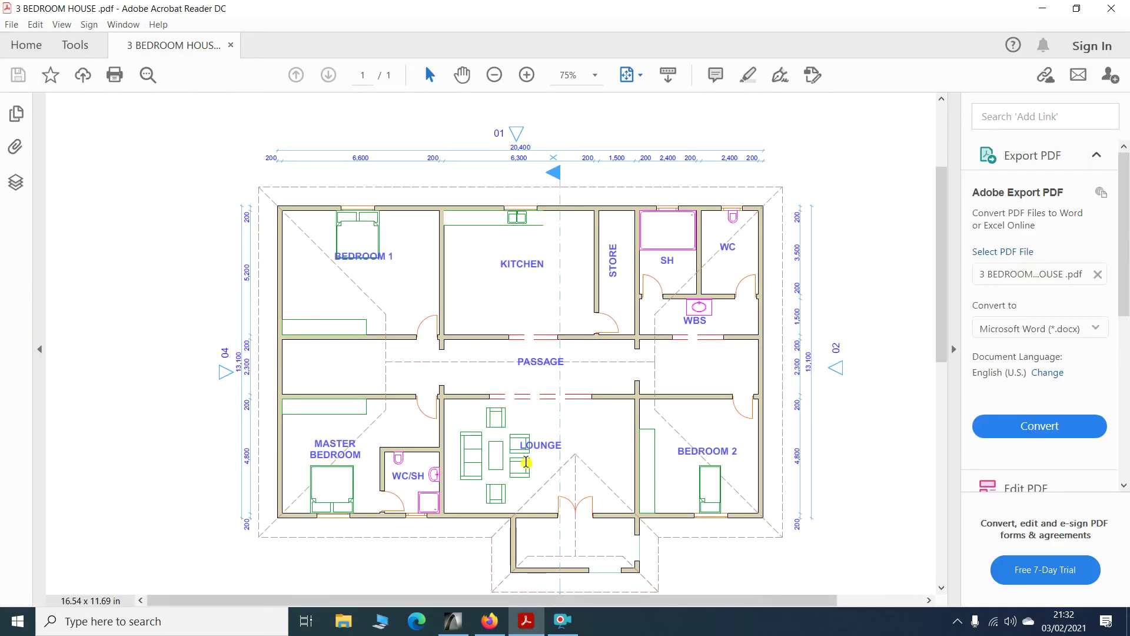
scroll(505, 450, down, 1)
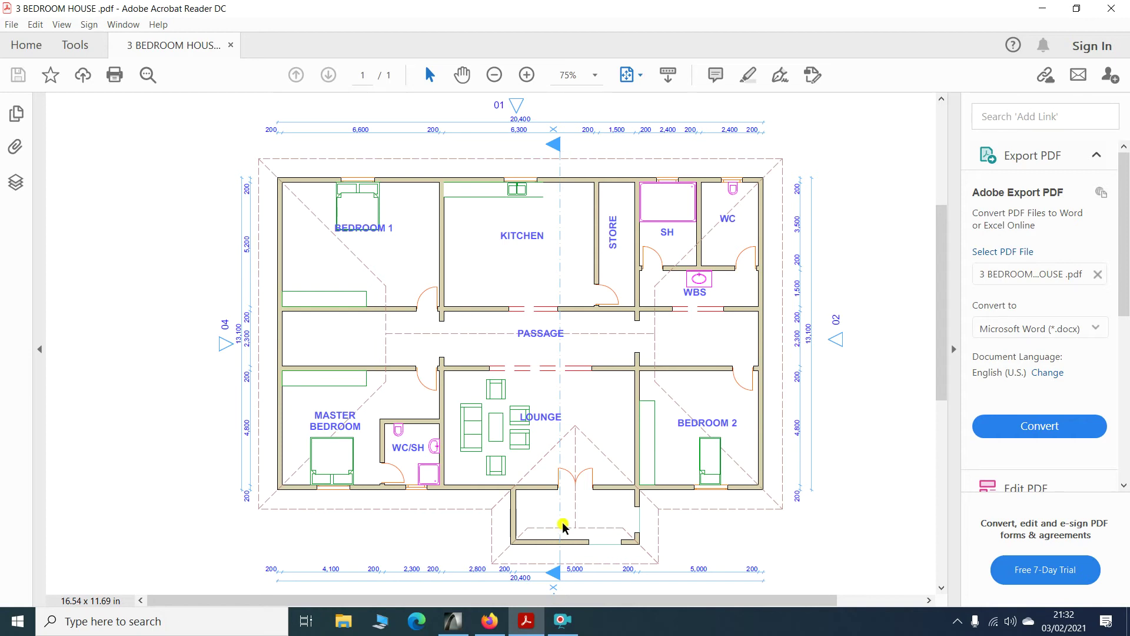
click(455, 620)
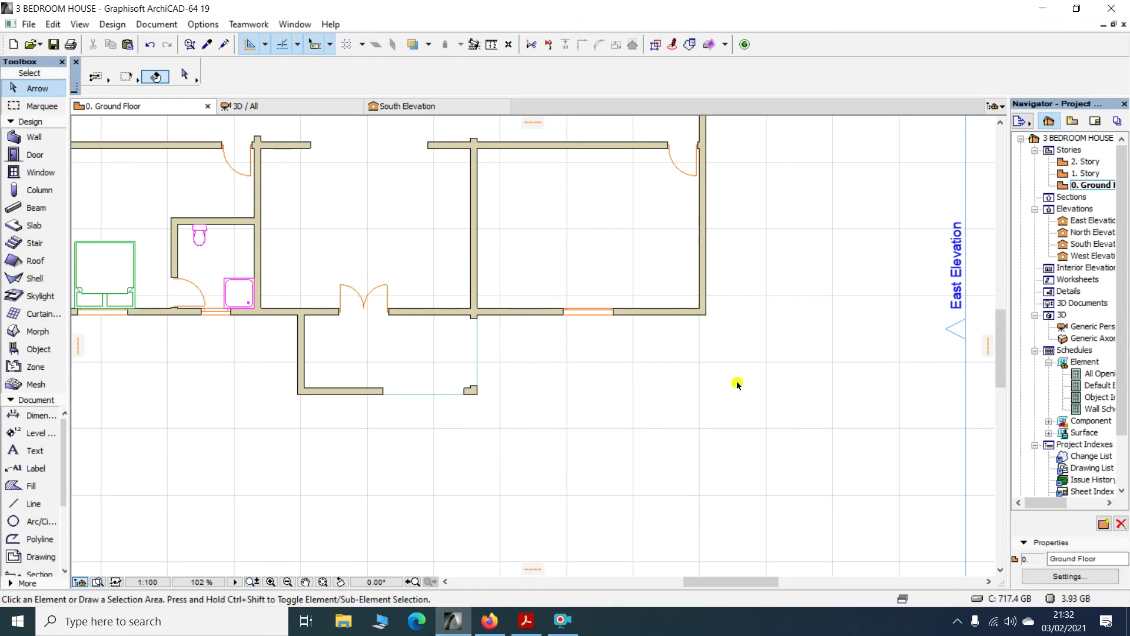
Choose Bed 19 from the Beds 19 library, sized 900 by 2000, place it in the lower-right bedroom, and select it
click(36, 349)
double_click(33, 349)
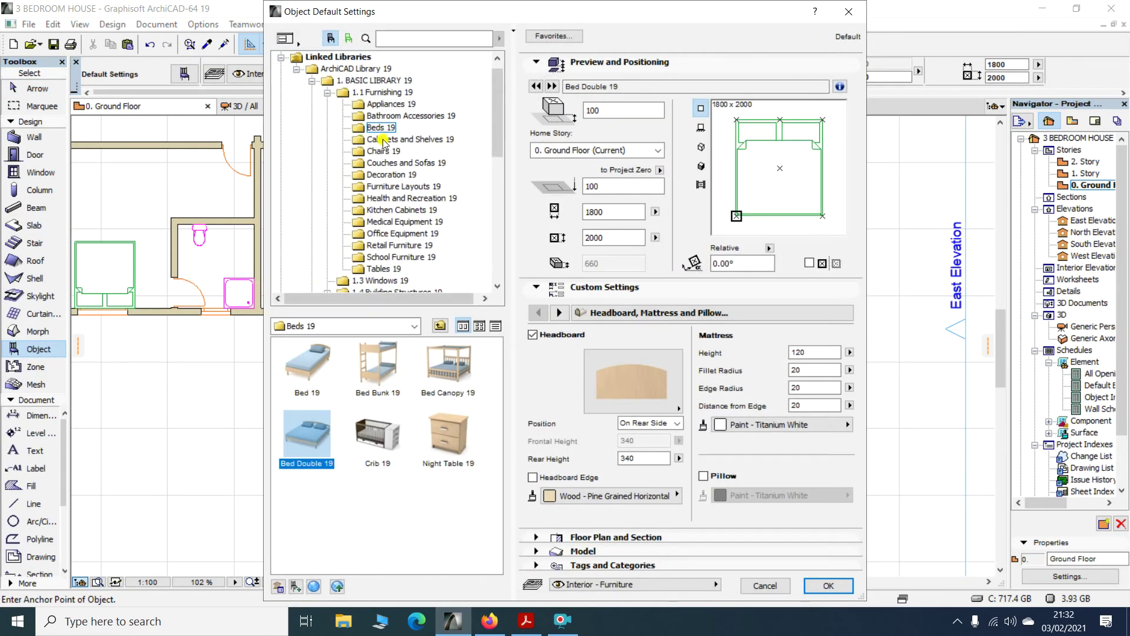
click(307, 362)
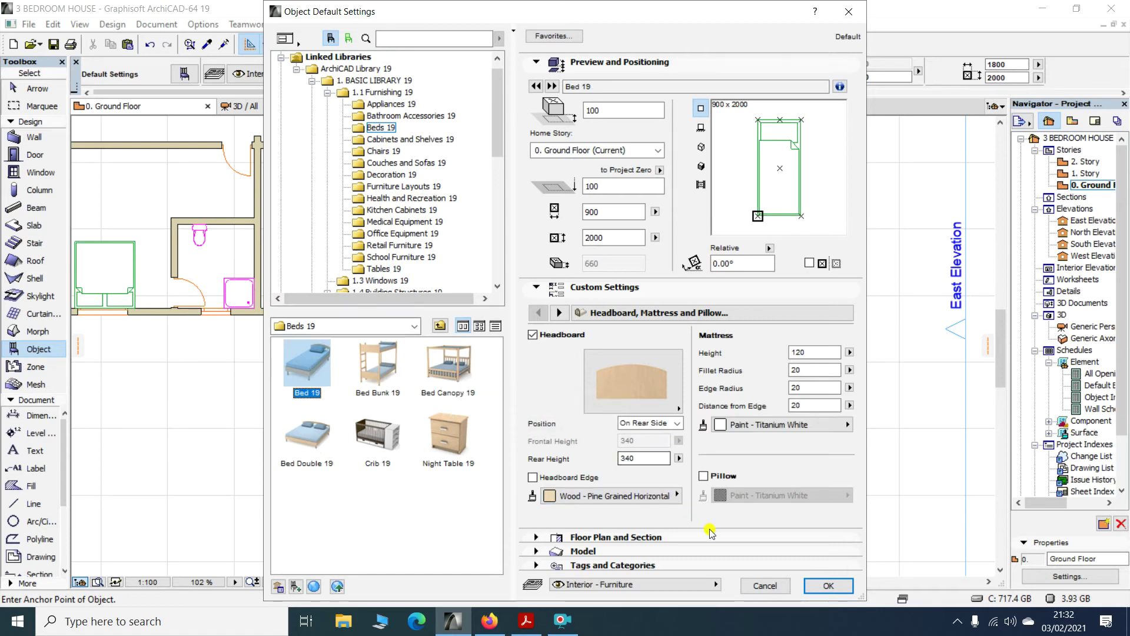
click(829, 586)
click(587, 251)
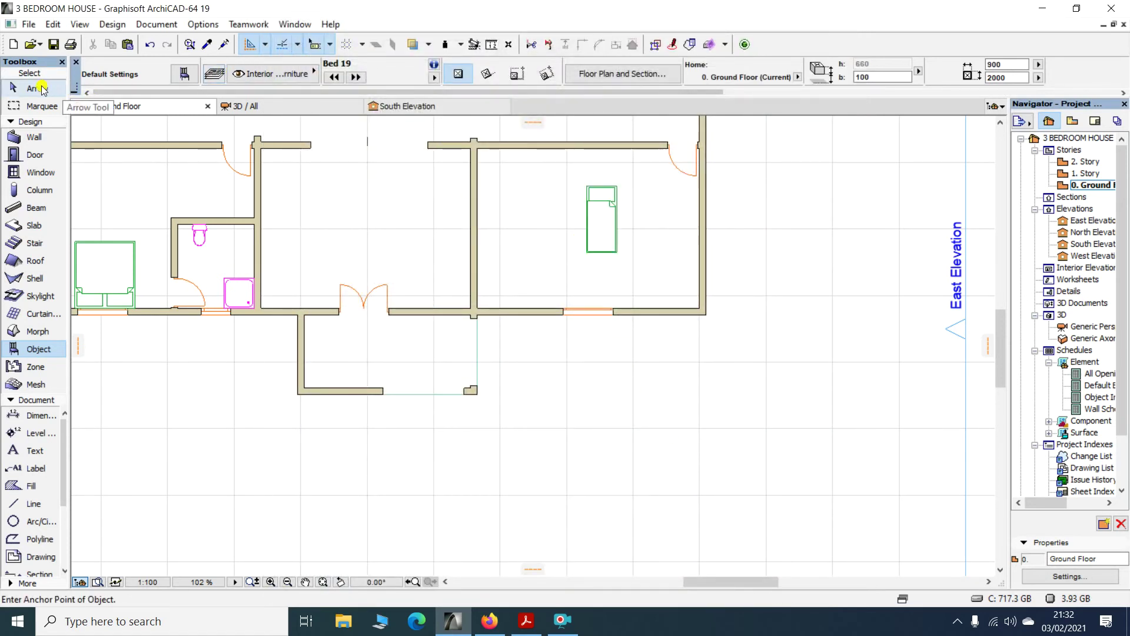
click(35, 88)
click(600, 239)
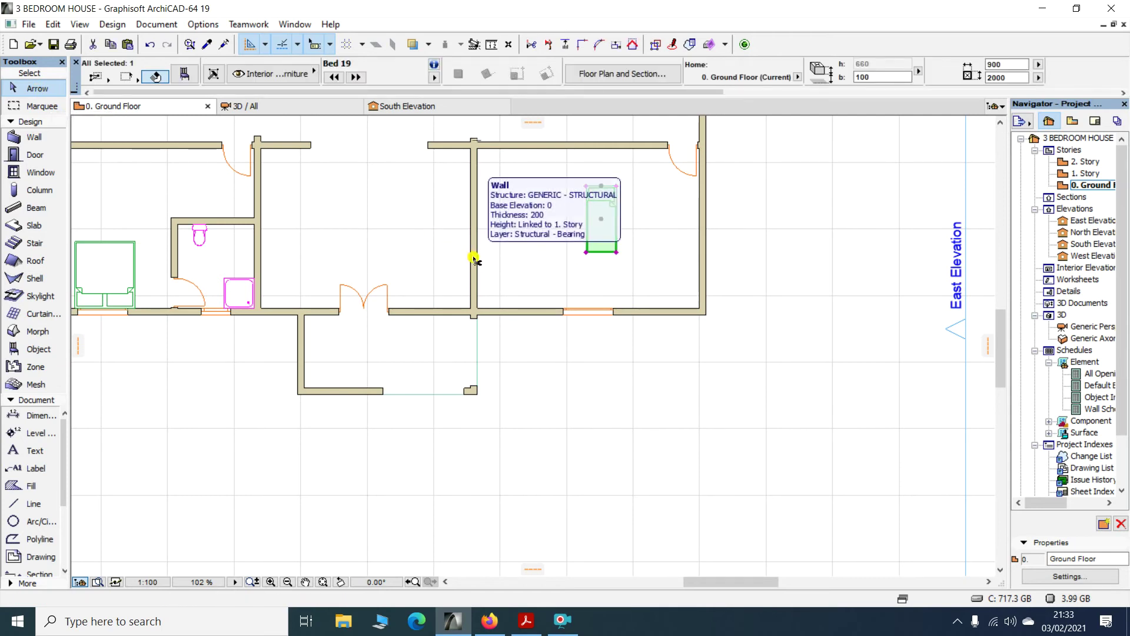
key(ctrl+d)
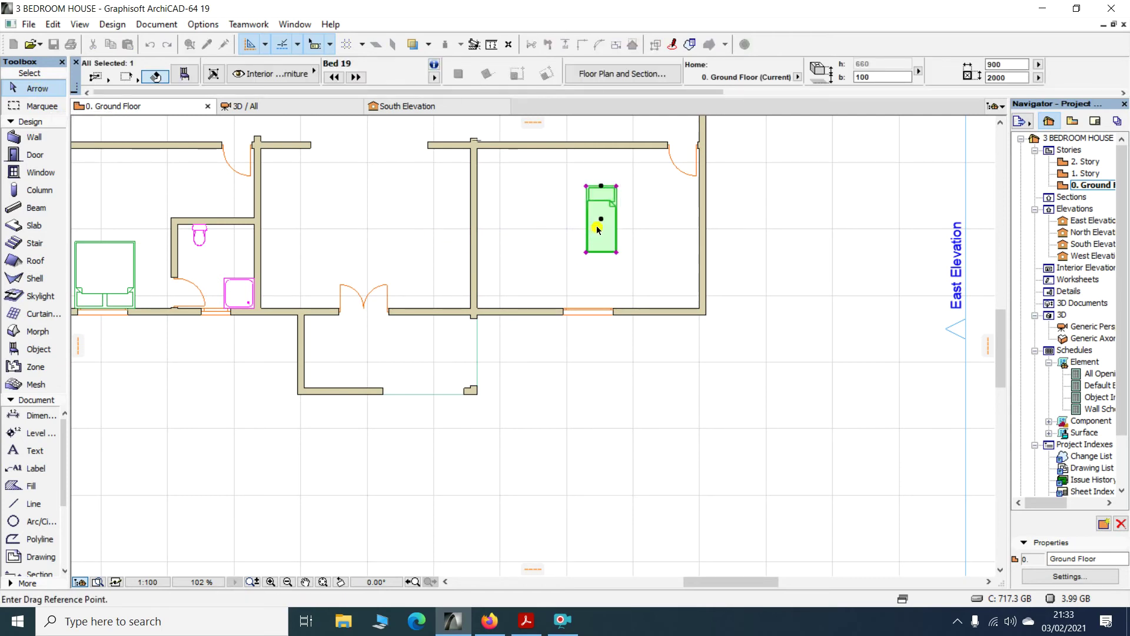
key(ctrl)
key(Escape)
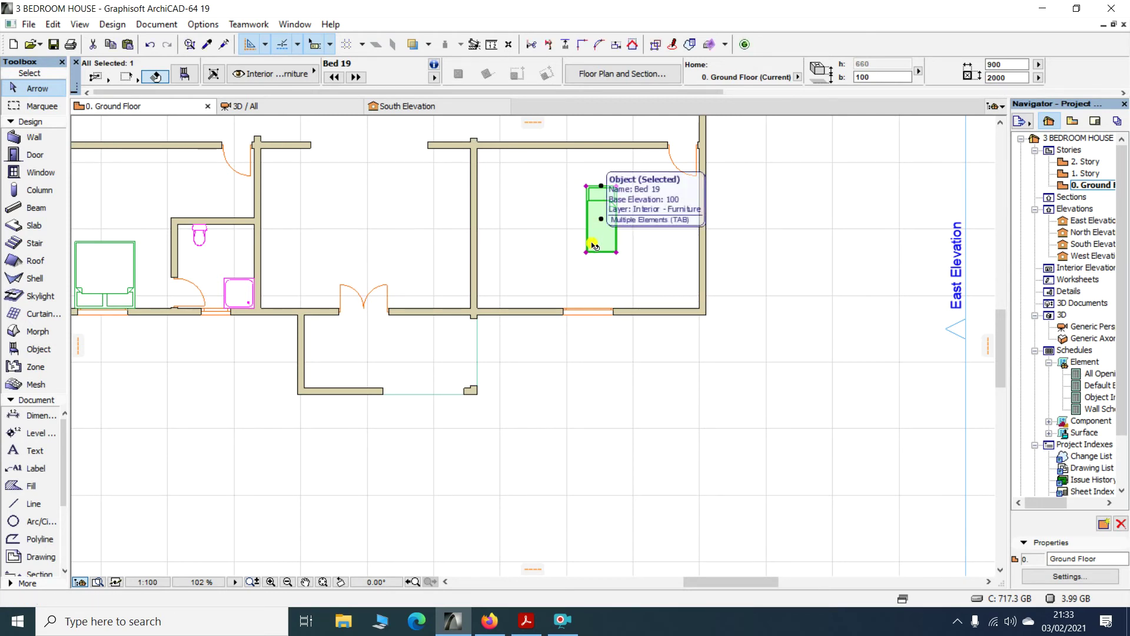
Rotate the single bed 180° about its centre so its headboard faces the window wall
key(ctrl+e)
click(600, 229)
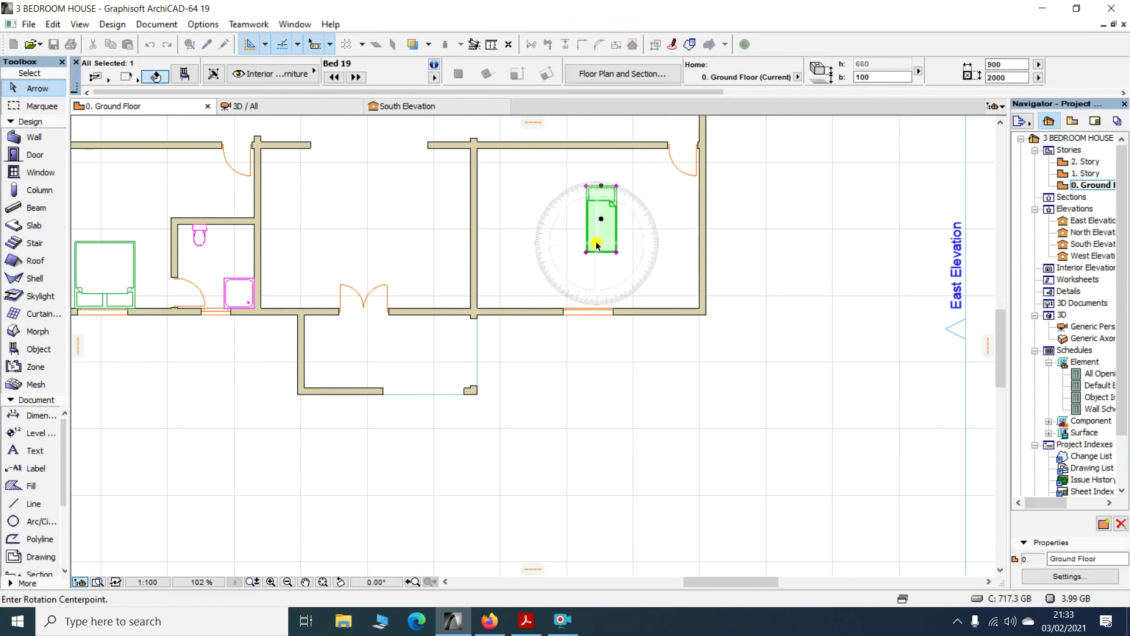
click(670, 229)
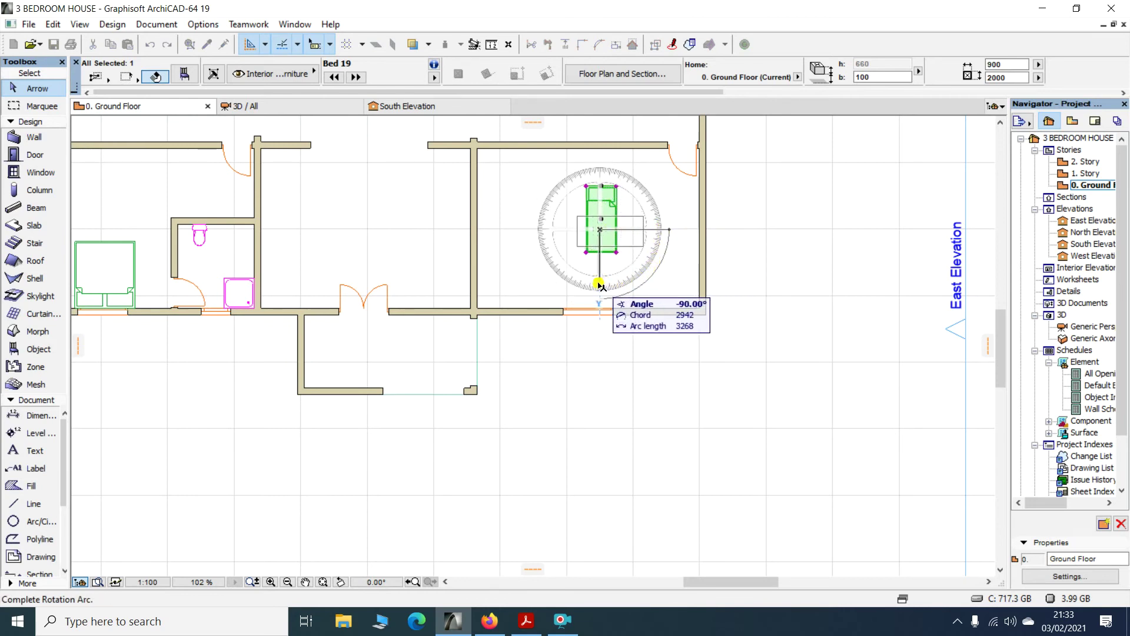
click(527, 229)
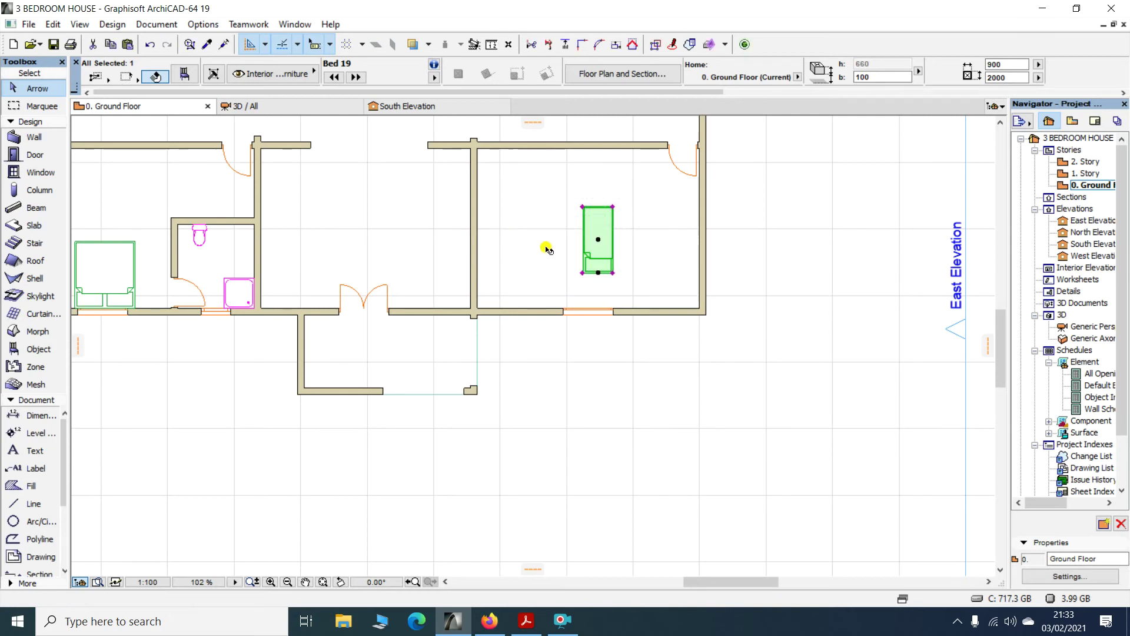
Move the rotated single bed down and slightly left so its headboard sits close to the window
key(ctrl+d)
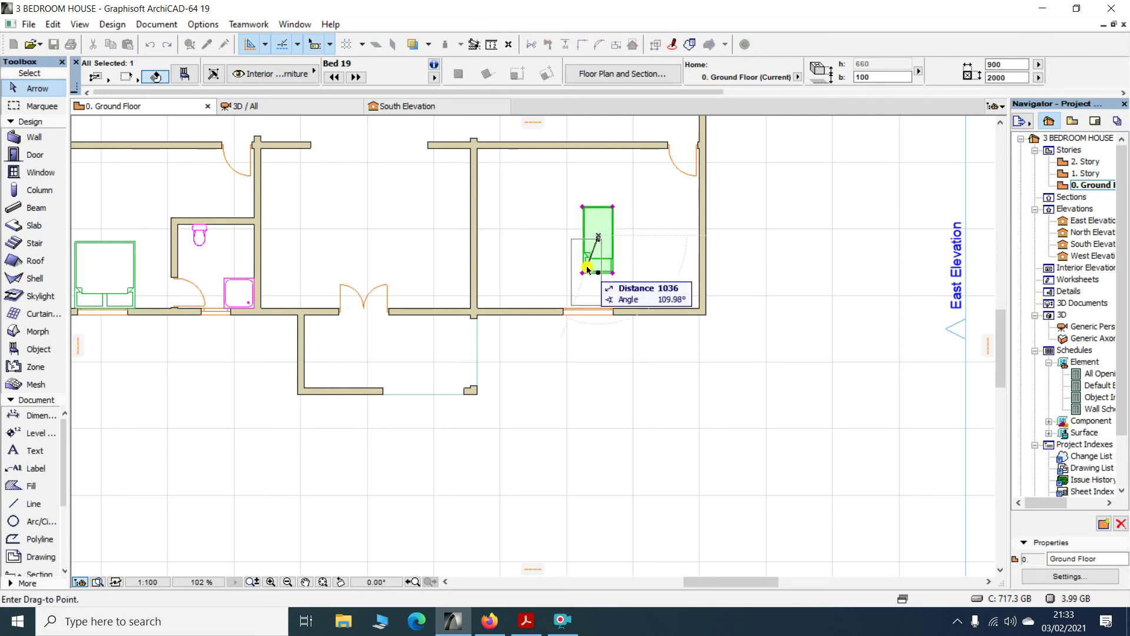
scroll(583, 266, up, 4)
scroll(584, 268, up, 1)
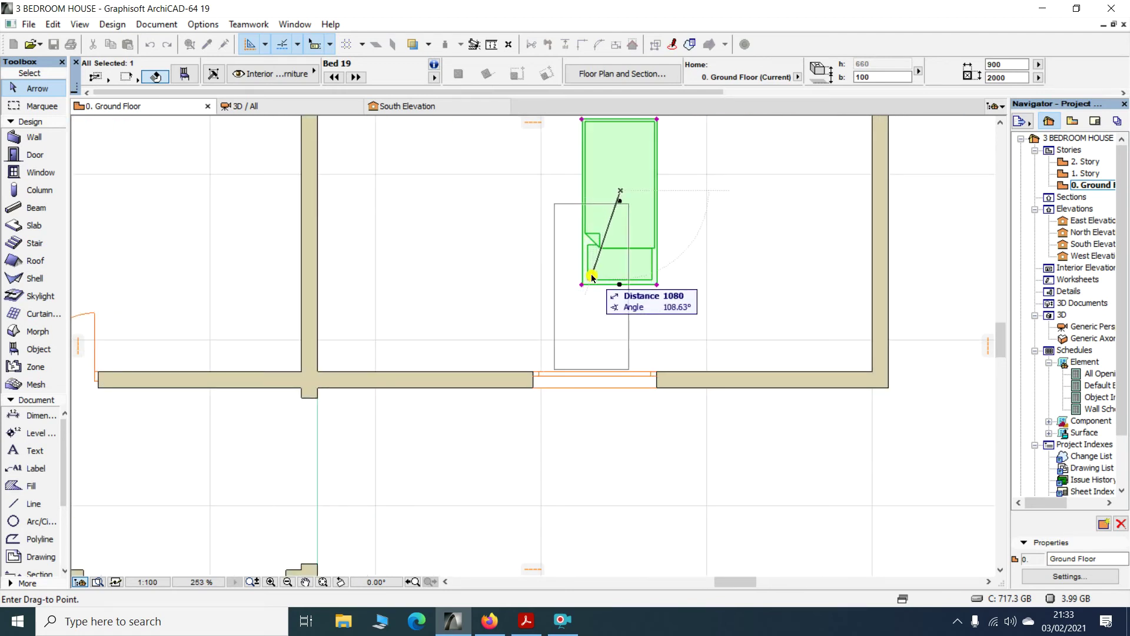
click(589, 279)
Stretch the single bed's headboard edge down to the inner wall face, making the bed 900 by 2028, and deselect it
scroll(601, 384, up, 5)
scroll(573, 397, up, 2)
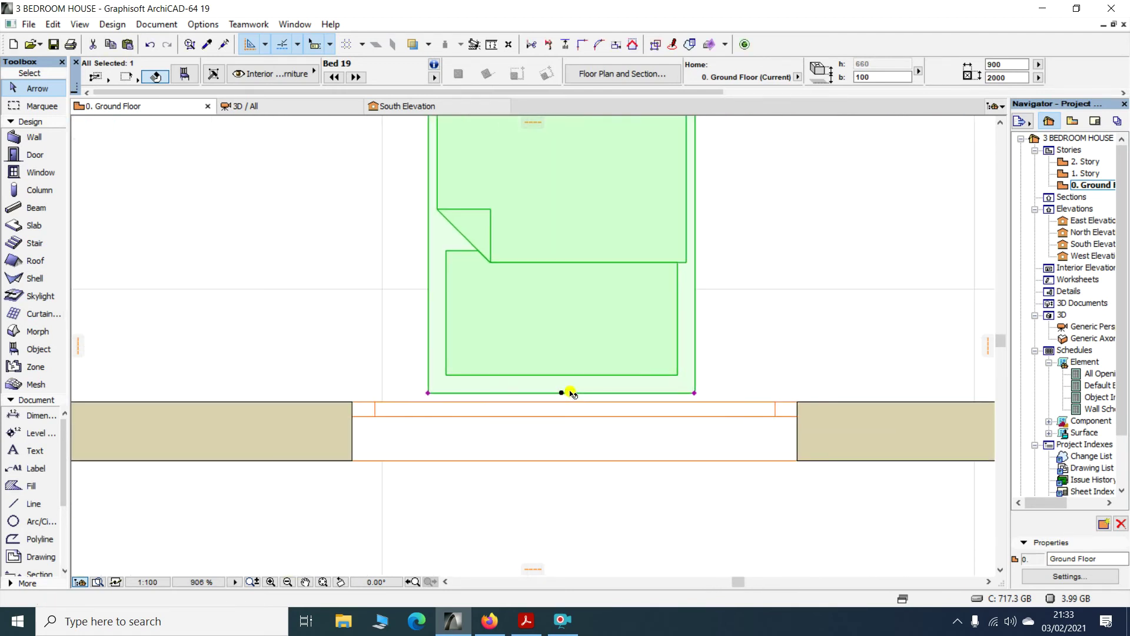
click(695, 396)
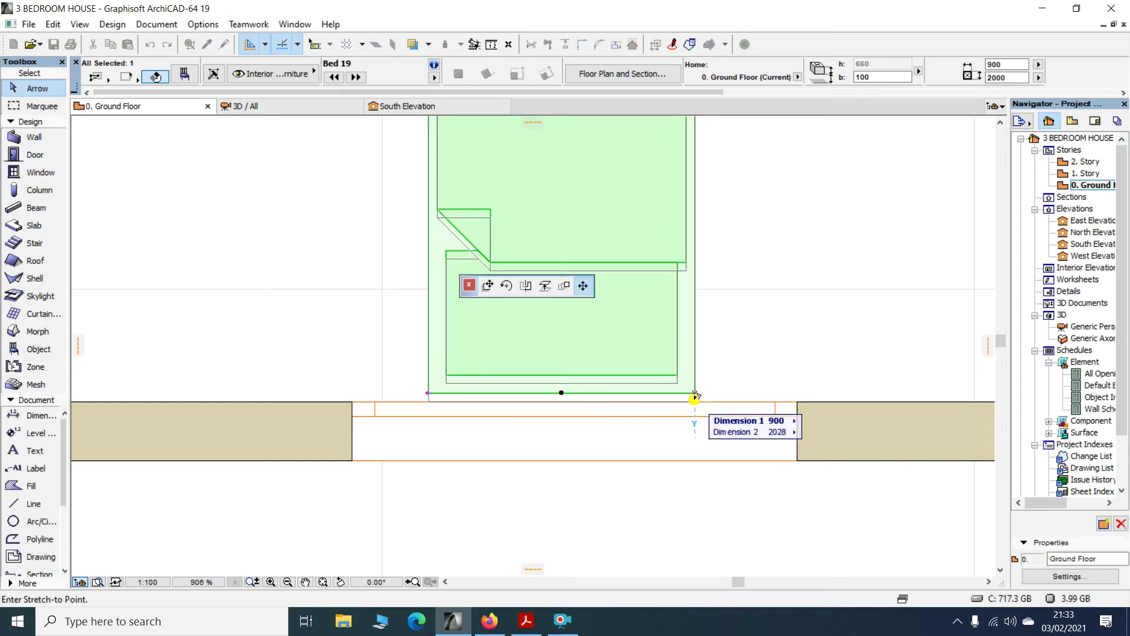
click(696, 402)
scroll(592, 330, down, 8)
click(657, 456)
scroll(560, 342, down, 5)
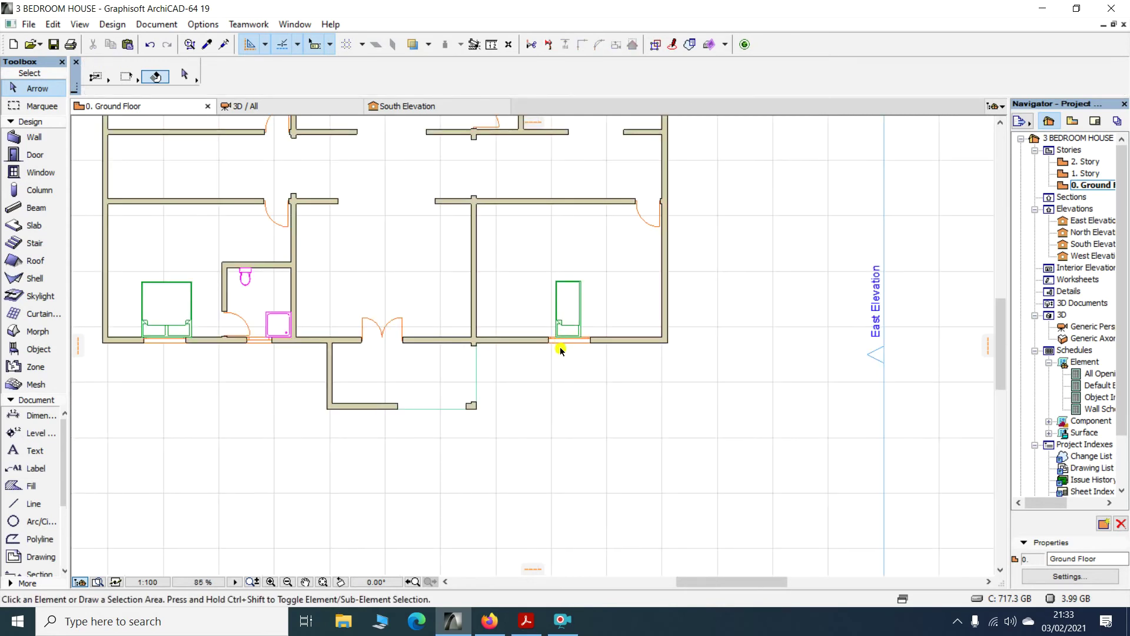
Choose Basin Cabinet 19, sized 900 by 650, from the Basins 19 folder under Plumbing Fixtures 19 for the Object tool
scroll(560, 350, down, 3)
scroll(560, 325, up, 1)
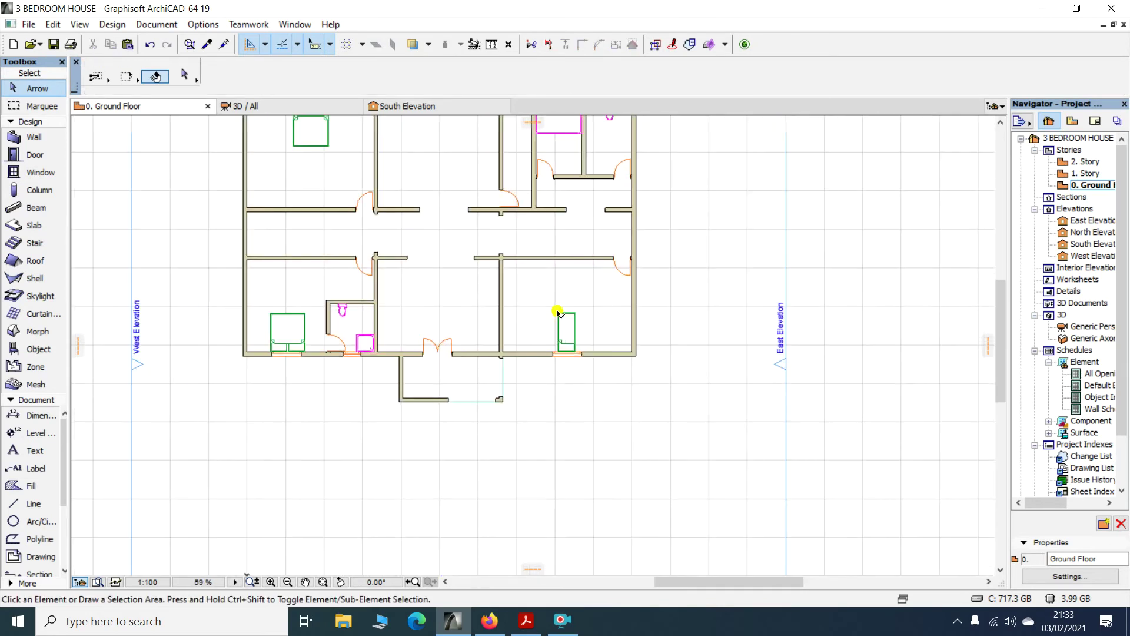
scroll(398, 294, down, 2)
scroll(475, 214, up, 2)
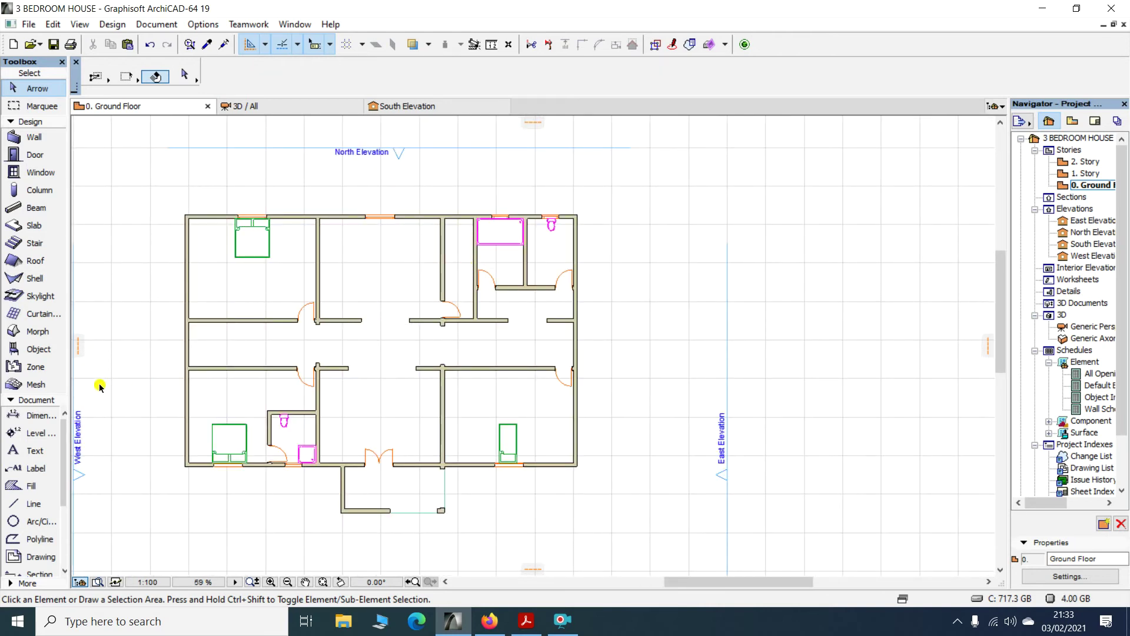
click(22, 351)
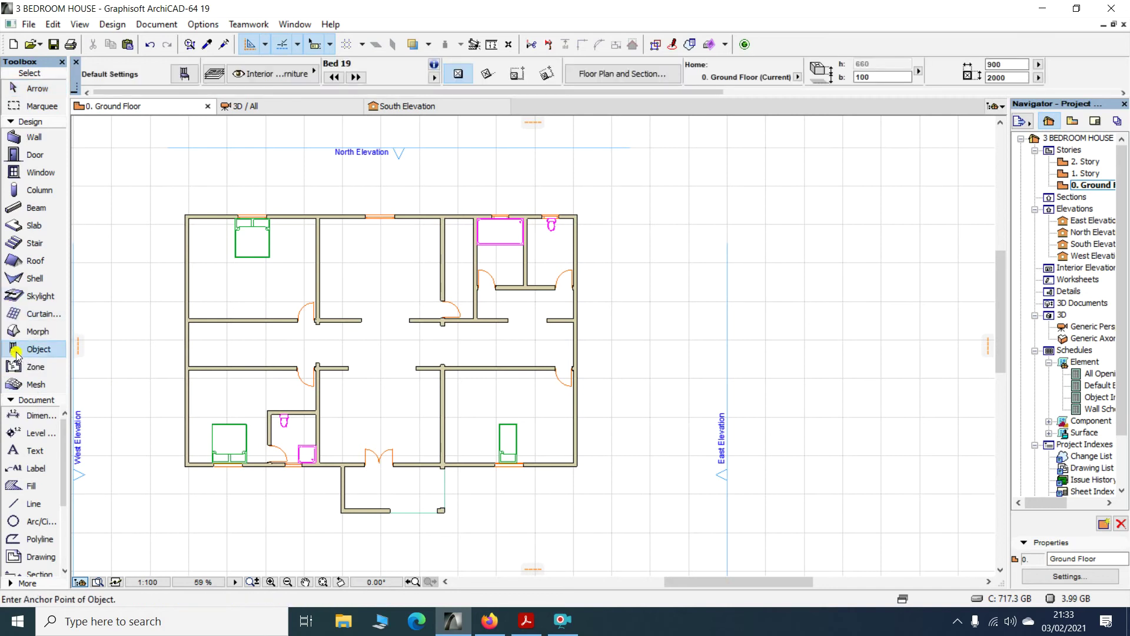
double_click(15, 350)
scroll(375, 202, down, 4)
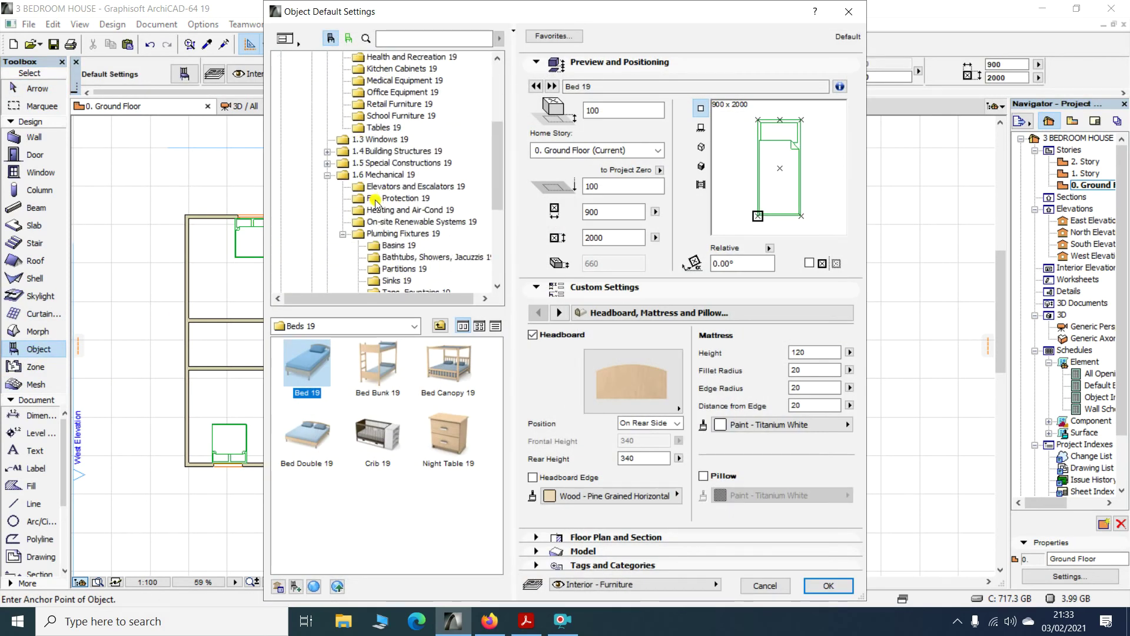
click(377, 175)
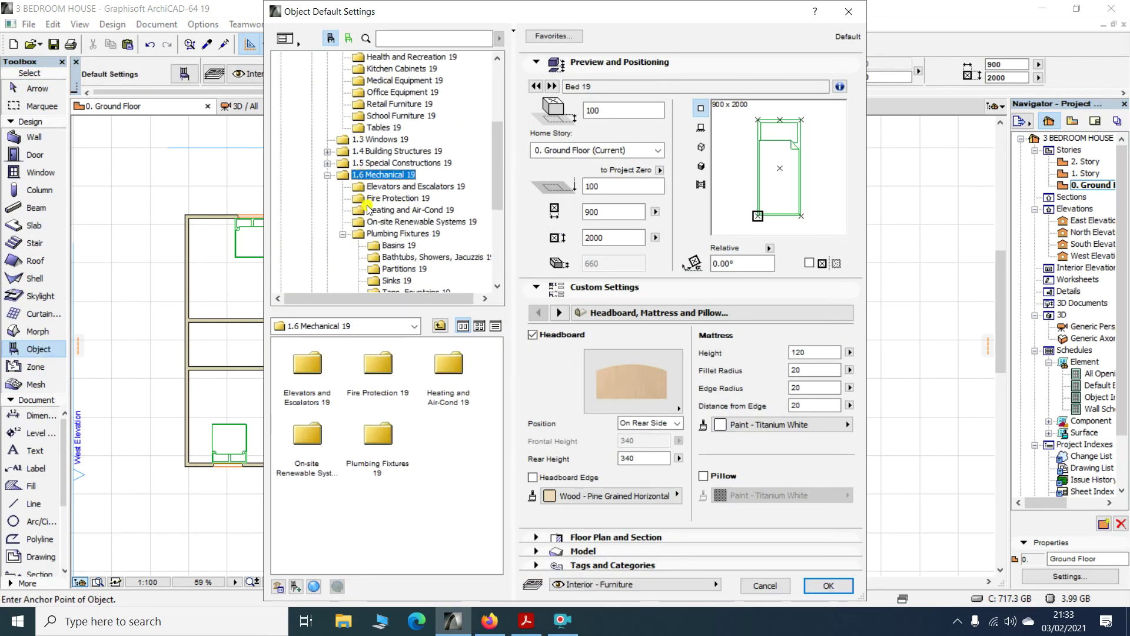
double_click(365, 234)
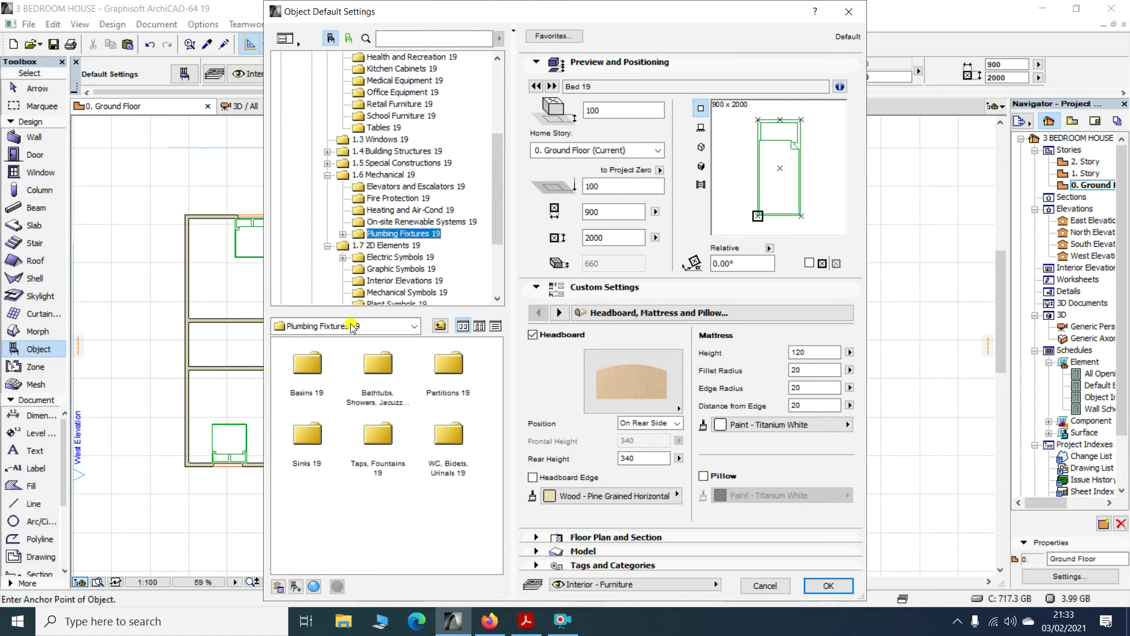
double_click(293, 381)
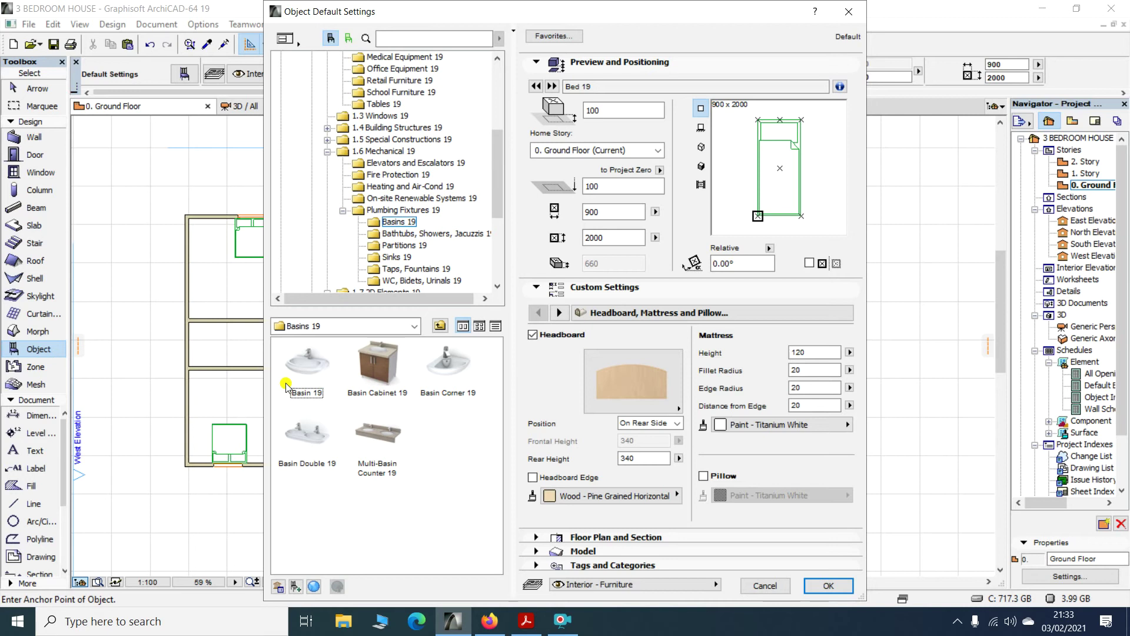
click(377, 371)
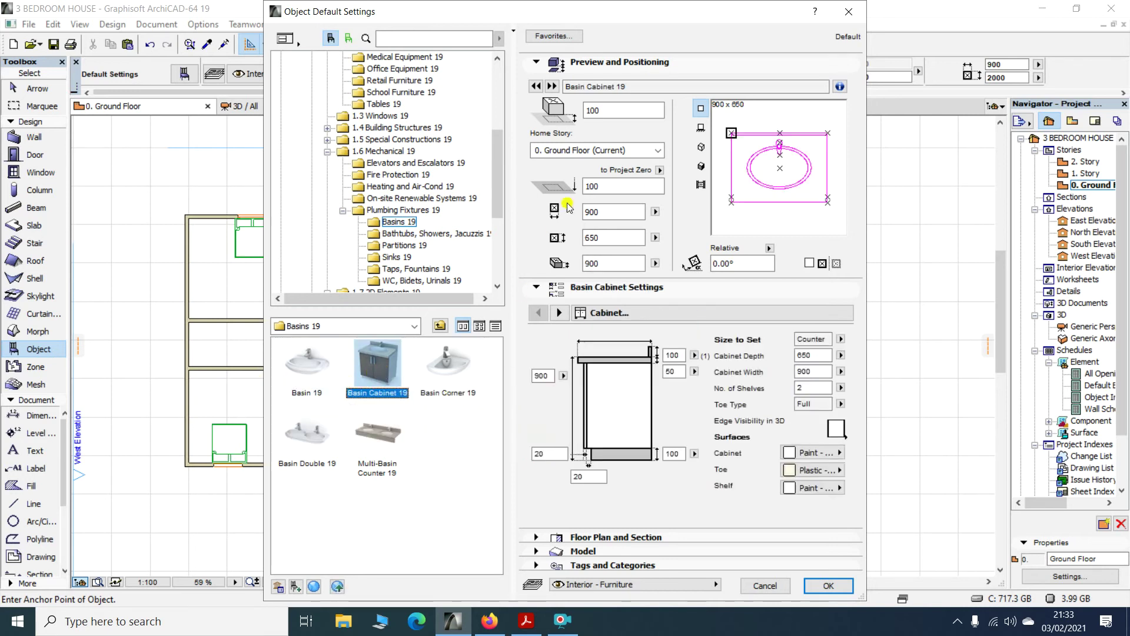
click(827, 586)
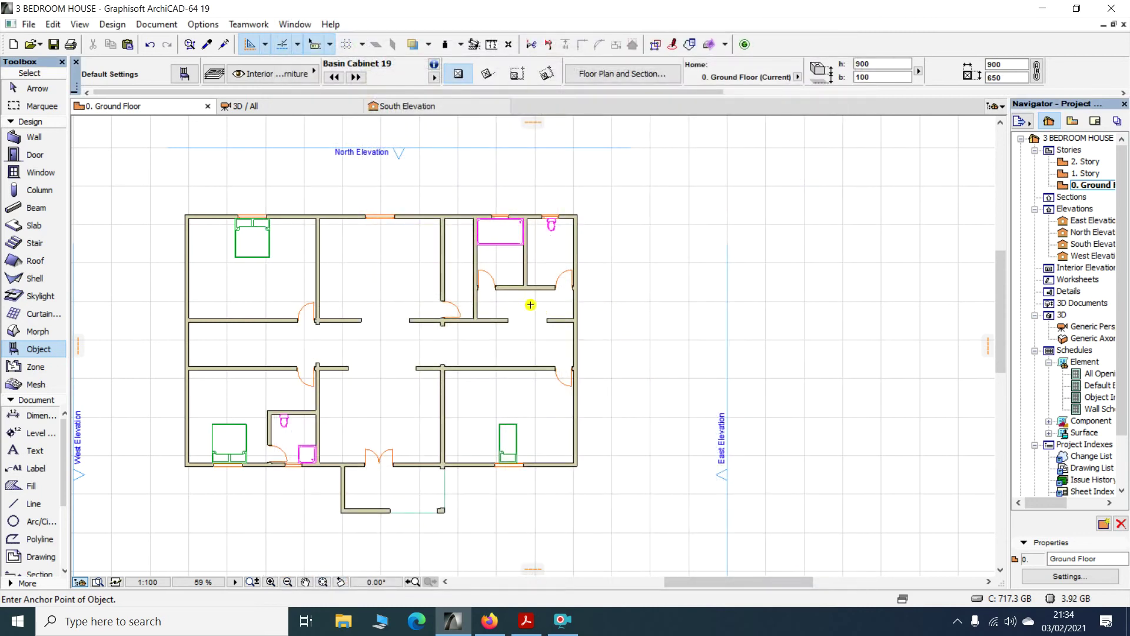
Place the basin cabinet in the lobby outside the shower and toilet rooms, and select it
scroll(542, 312, up, 4)
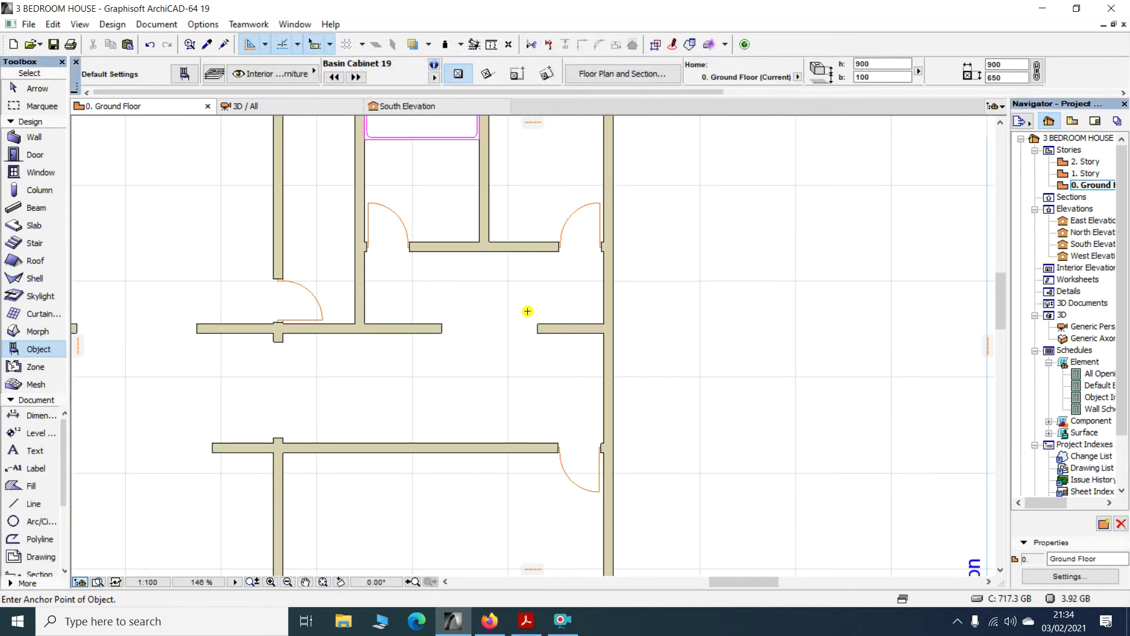
click(501, 302)
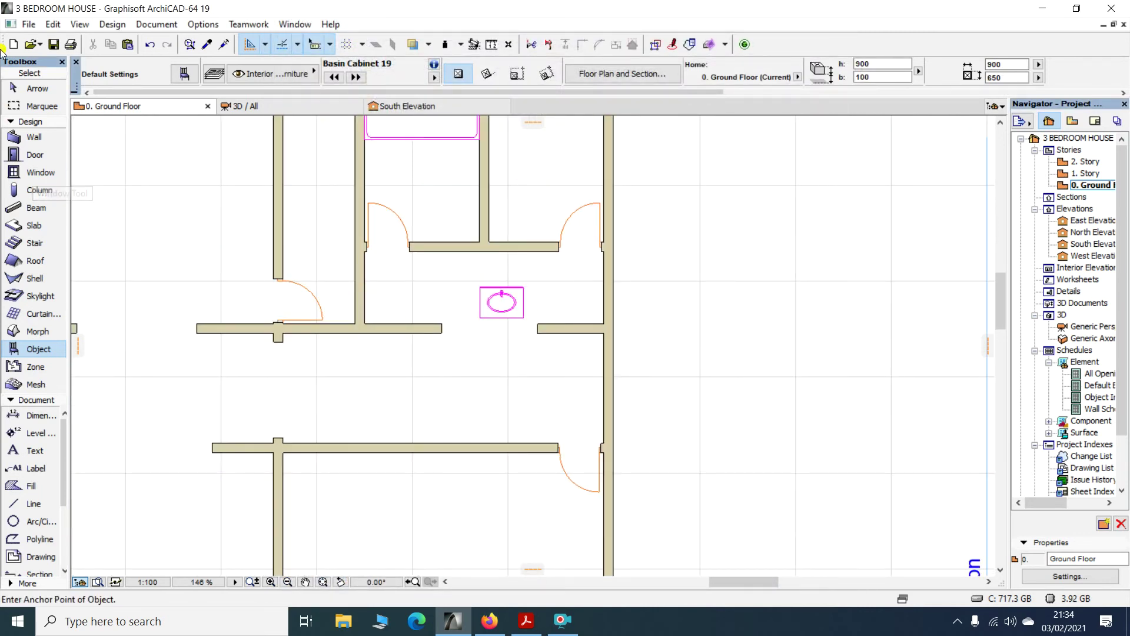
click(27, 87)
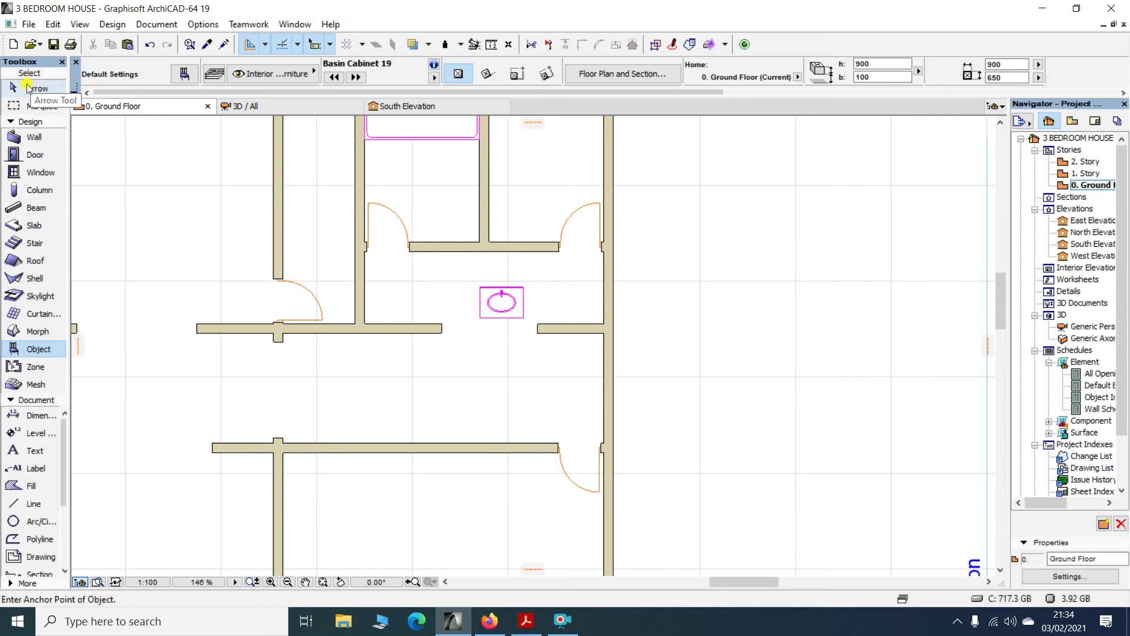
click(501, 300)
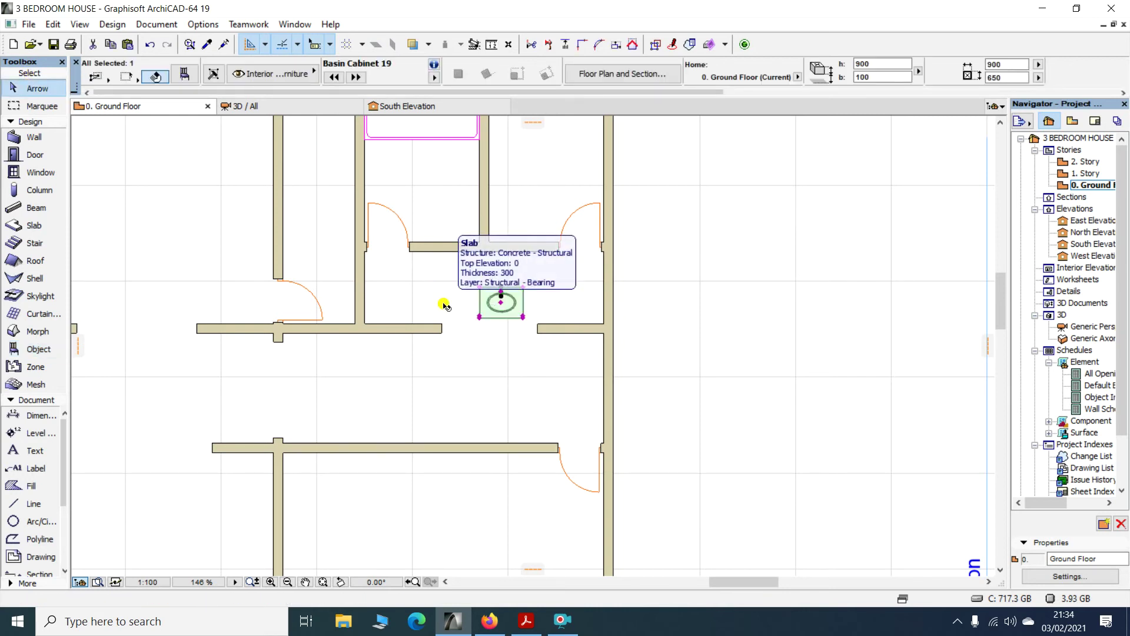
Move the basin cabinet up against the lobby wall between the shower and toilet doors
key(ctrl+d)
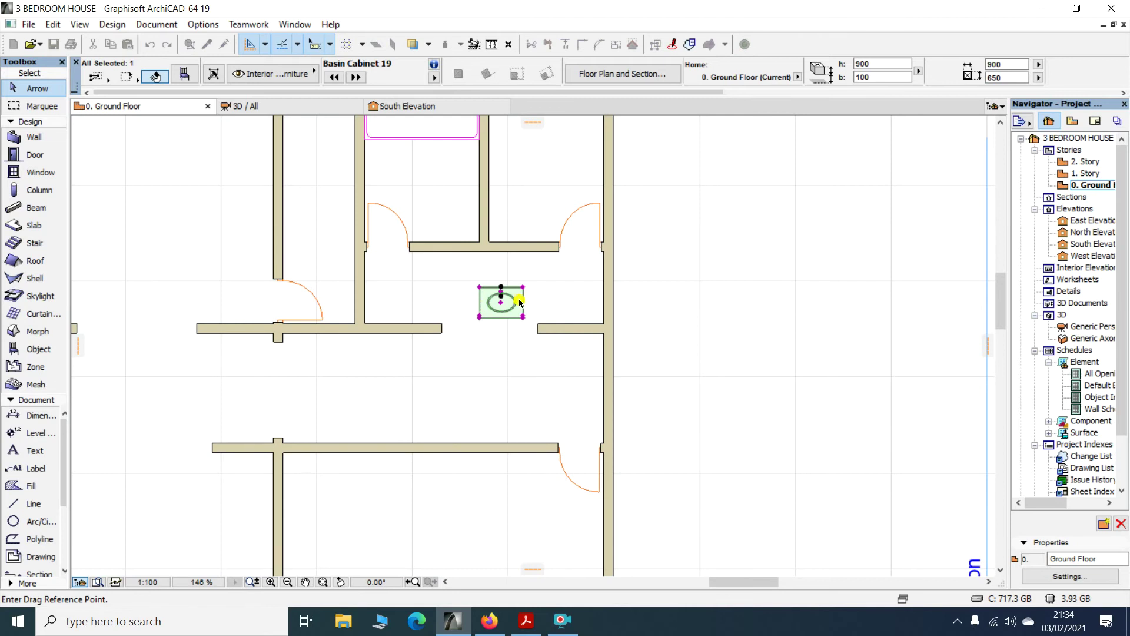
click(500, 305)
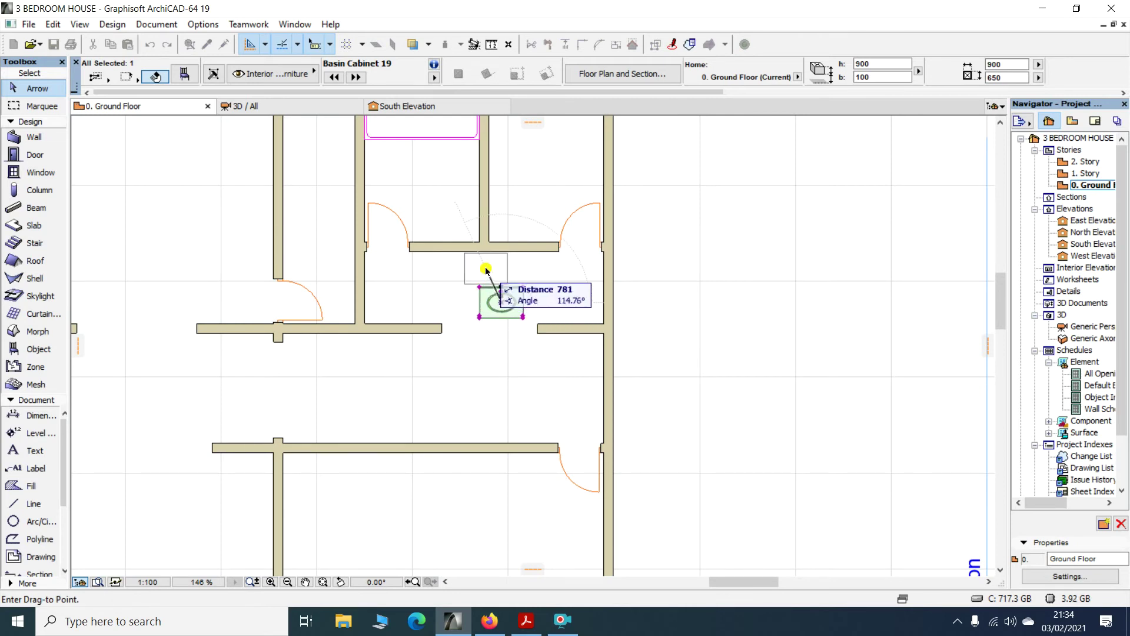
click(486, 269)
scroll(480, 262, up, 5)
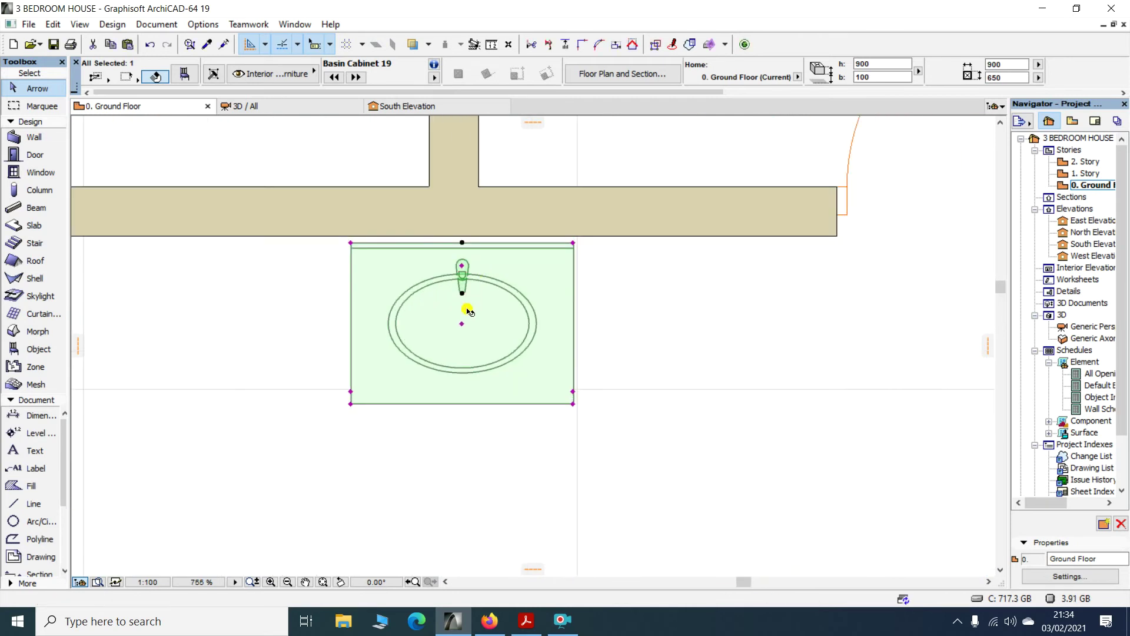
click(464, 329)
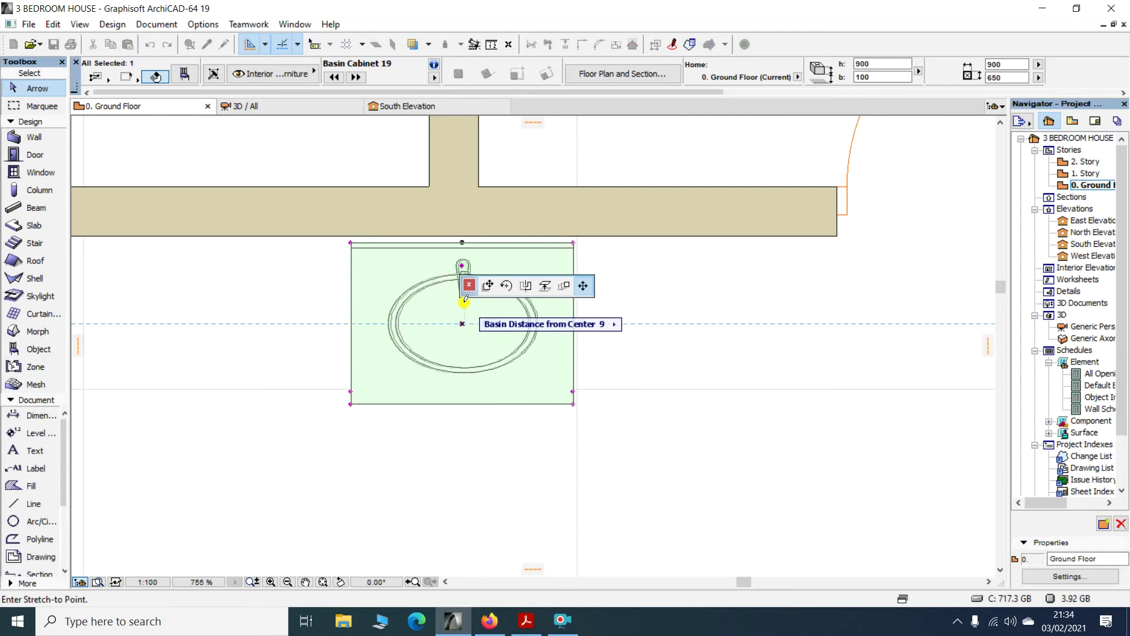
click(469, 297)
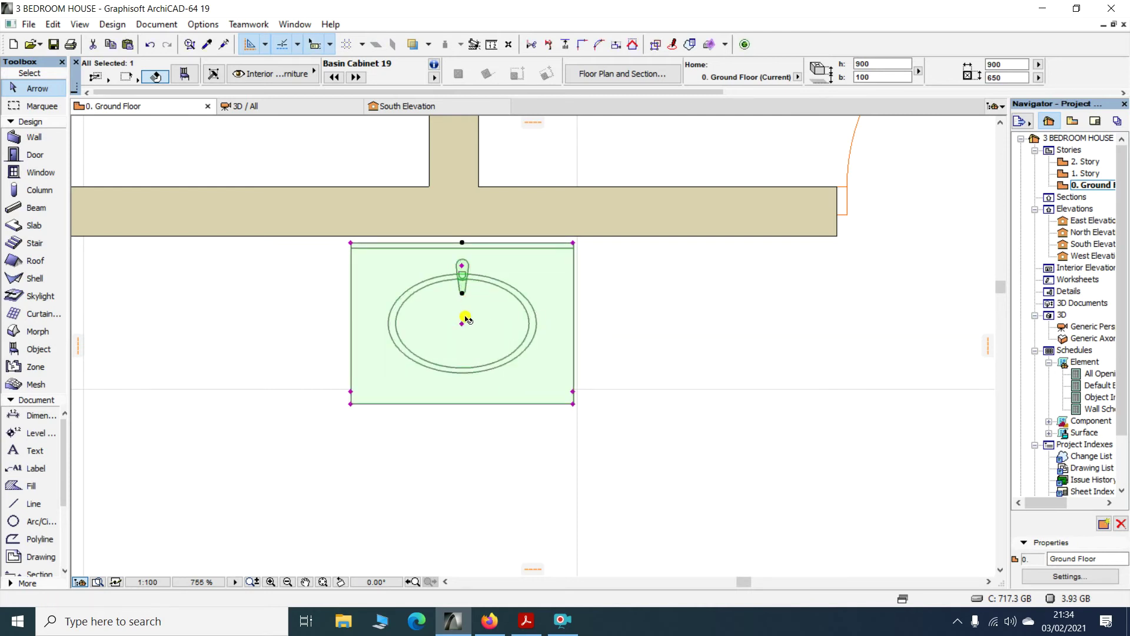
click(462, 324)
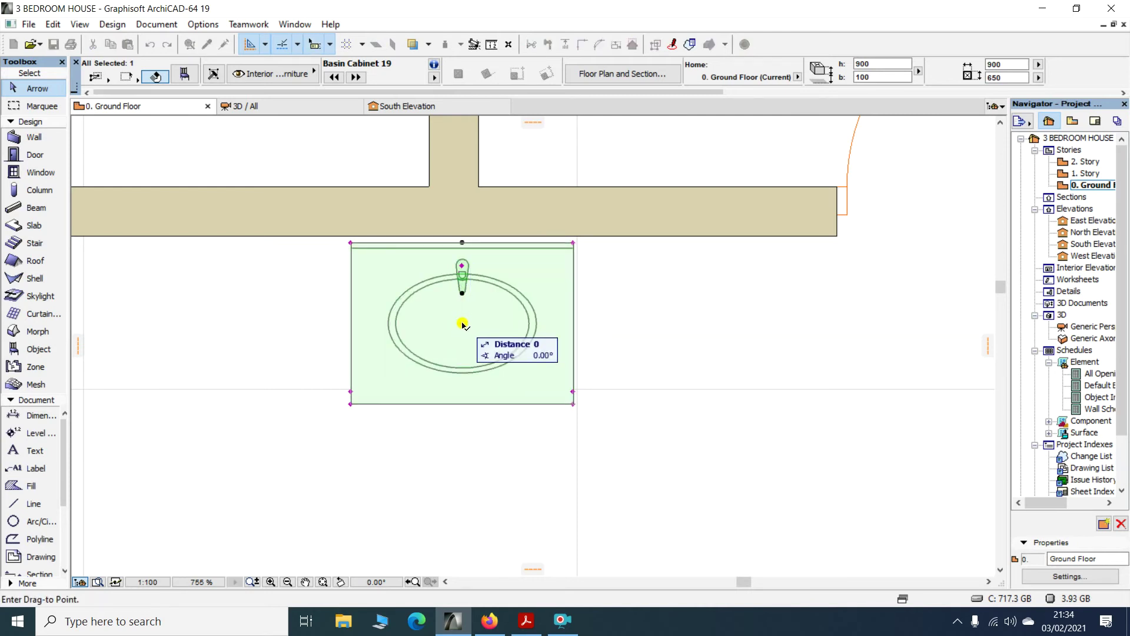
click(464, 316)
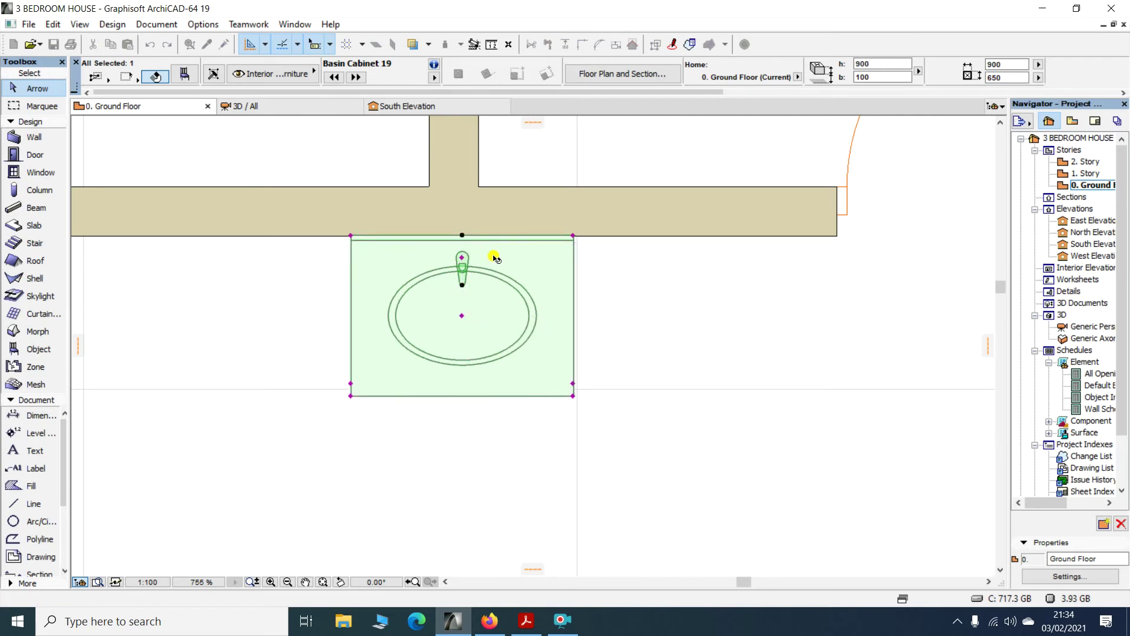
Stretch the basin cabinet's back corner to the exact wall face, making its depth 648, and deselect it
scroll(503, 253, up, 4)
scroll(583, 208, up, 8)
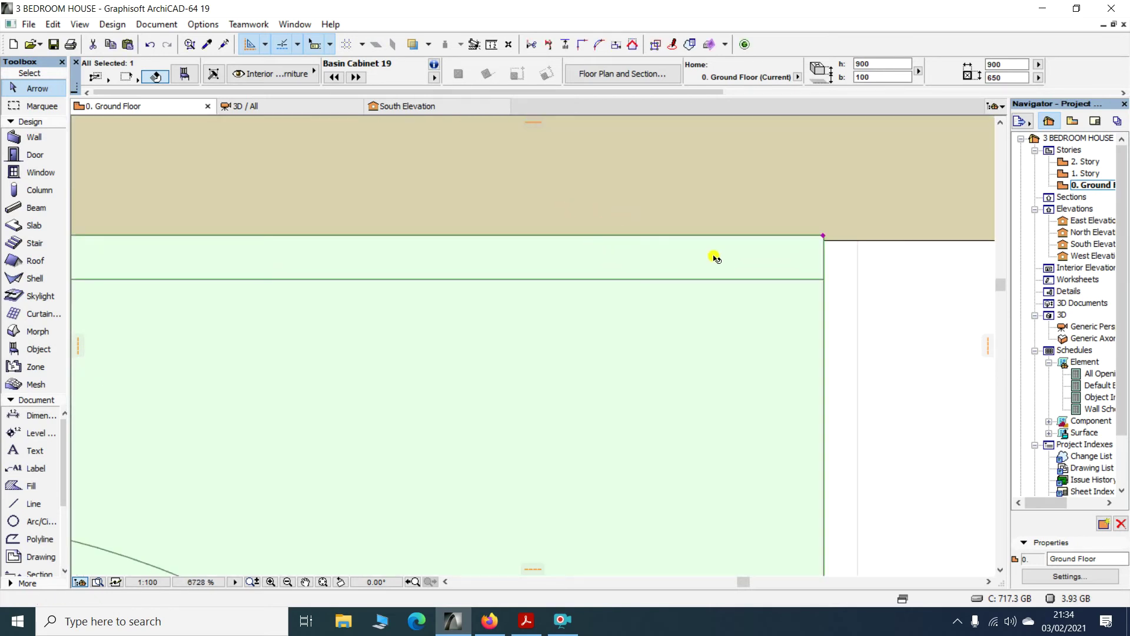
click(826, 238)
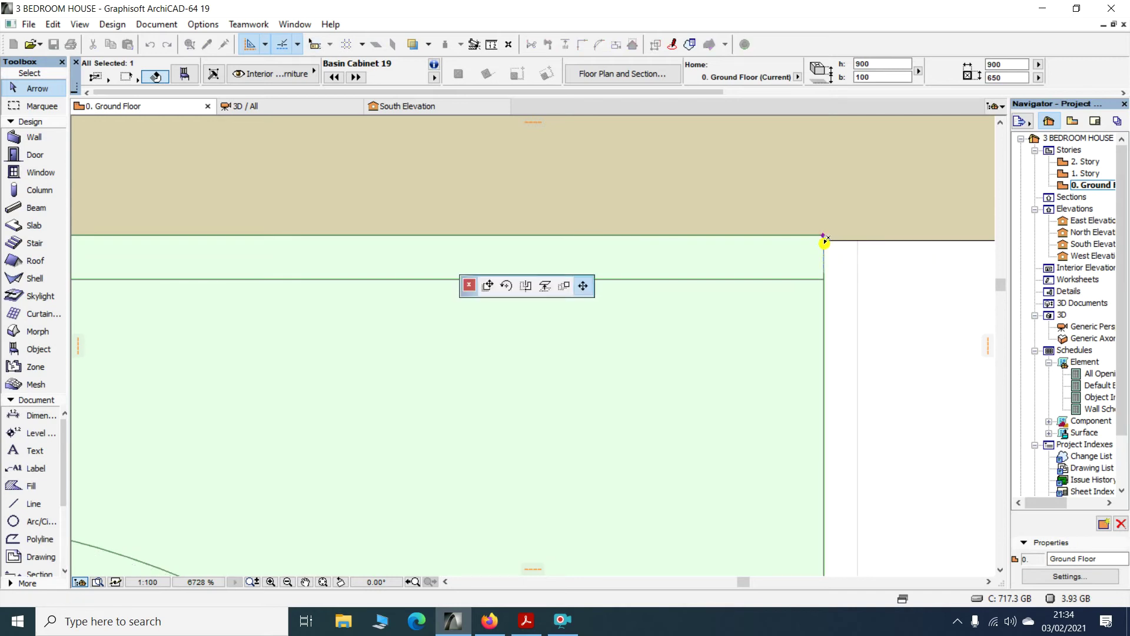
click(825, 241)
scroll(813, 244, up, 7)
scroll(792, 228, down, 15)
click(436, 376)
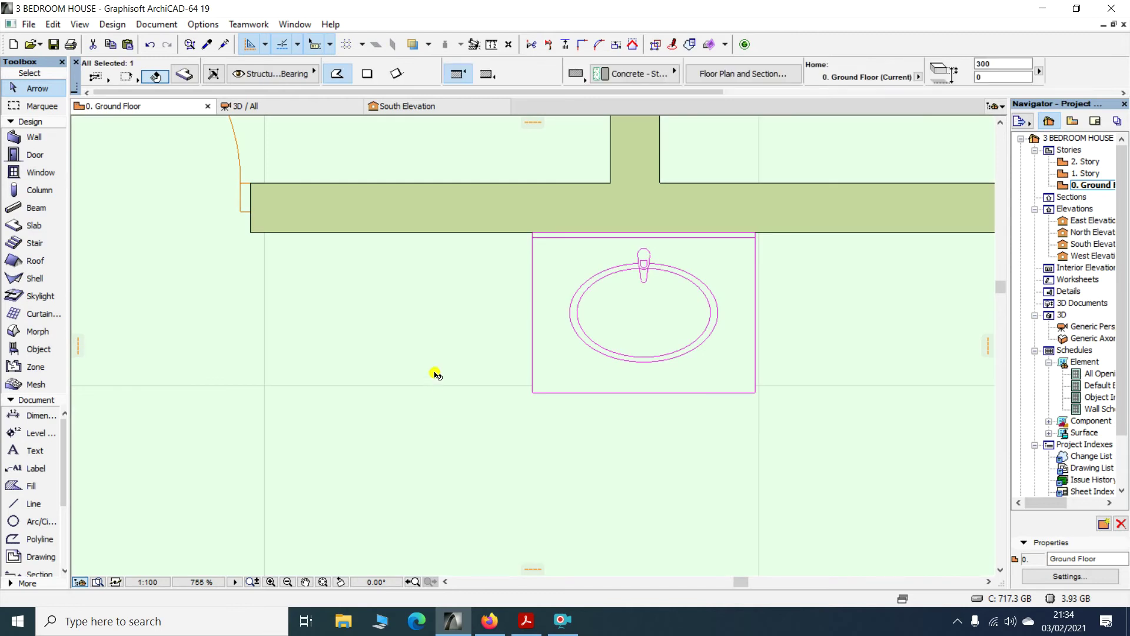
scroll(437, 374, down, 5)
click(861, 287)
Select the lobby basin cabinet and stretch its front corner towards the shower door, making the cabinet width 1260
scroll(495, 350, up, 3)
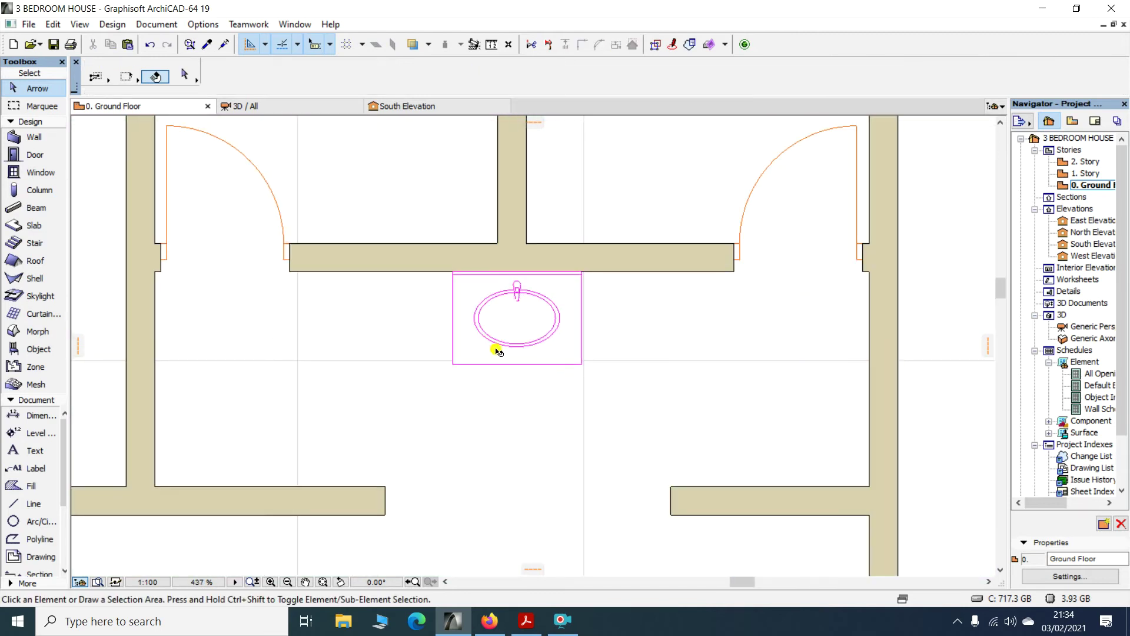
click(496, 351)
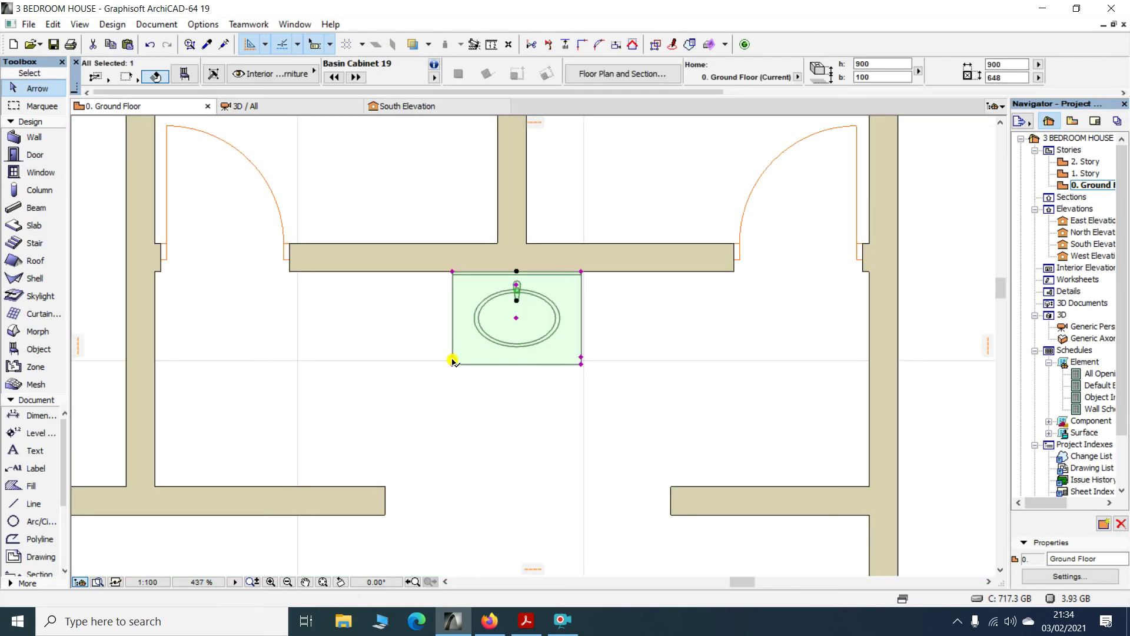
scroll(449, 373, up, 4)
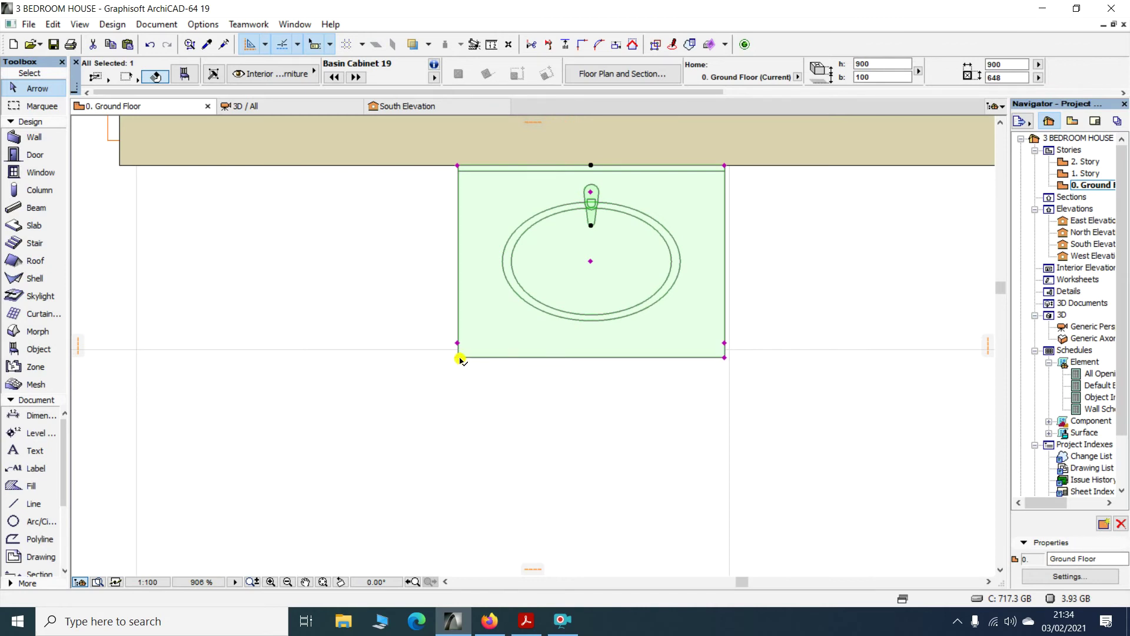
click(458, 358)
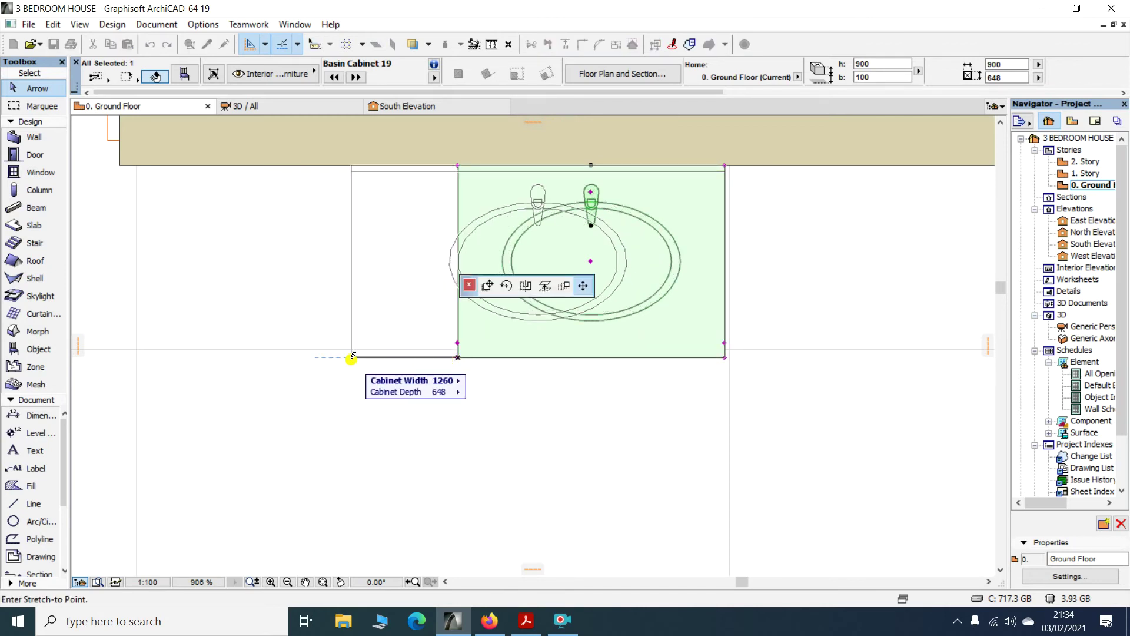
click(352, 357)
scroll(358, 330, down, 4)
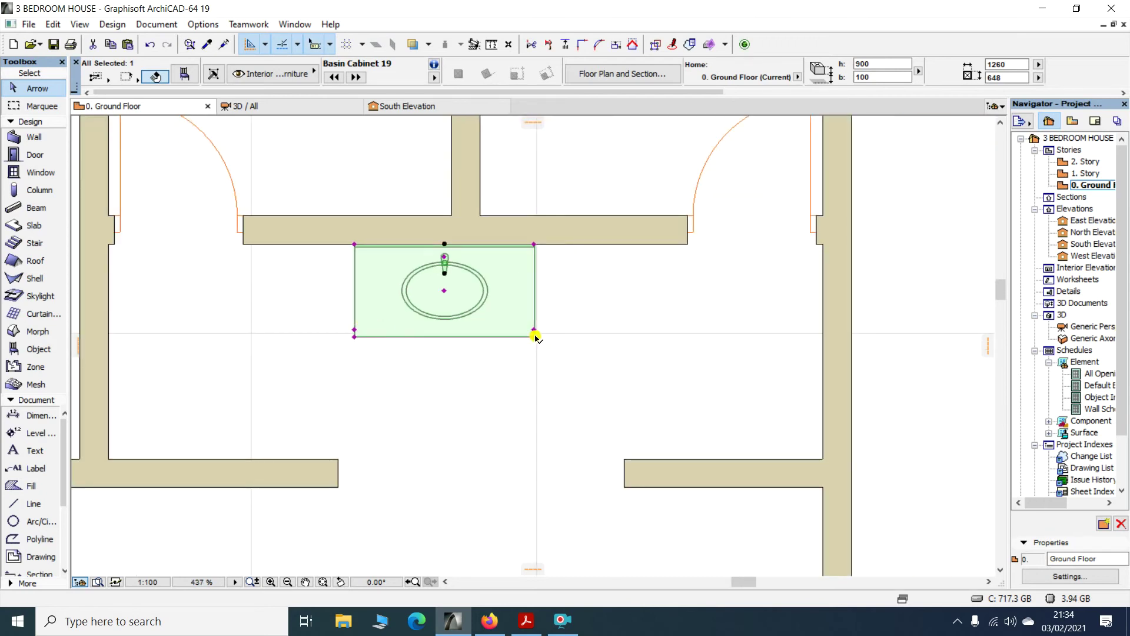
Stretch the basin cabinet's opposite front corner towards the toilet door, making its width 1489, and deselect it
click(535, 336)
click(567, 336)
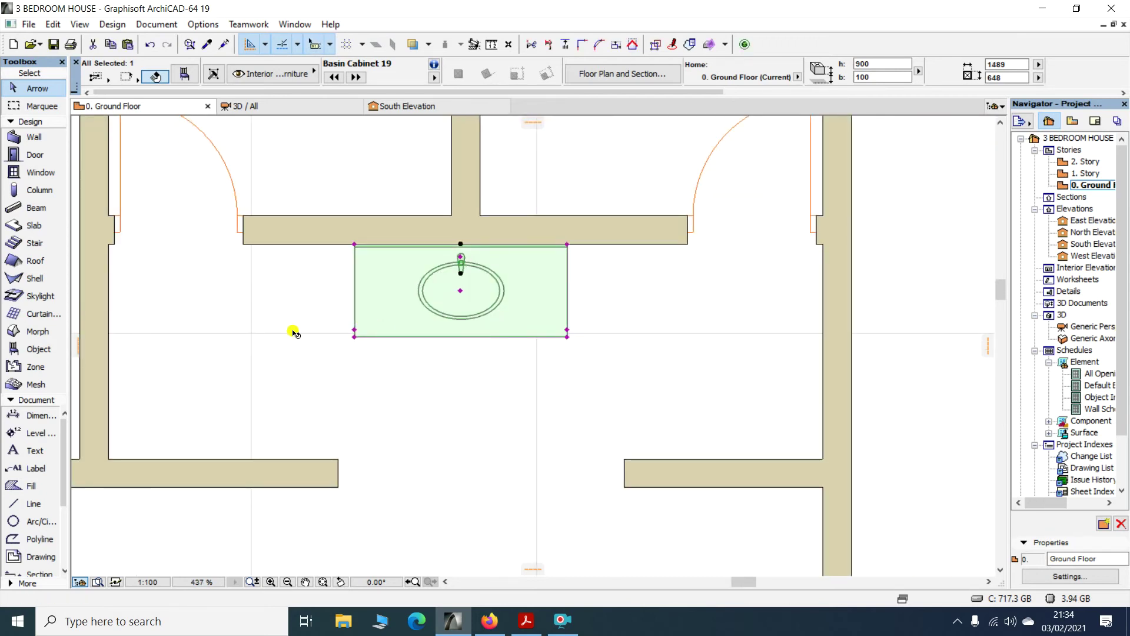
scroll(448, 300, down, 4)
click(588, 298)
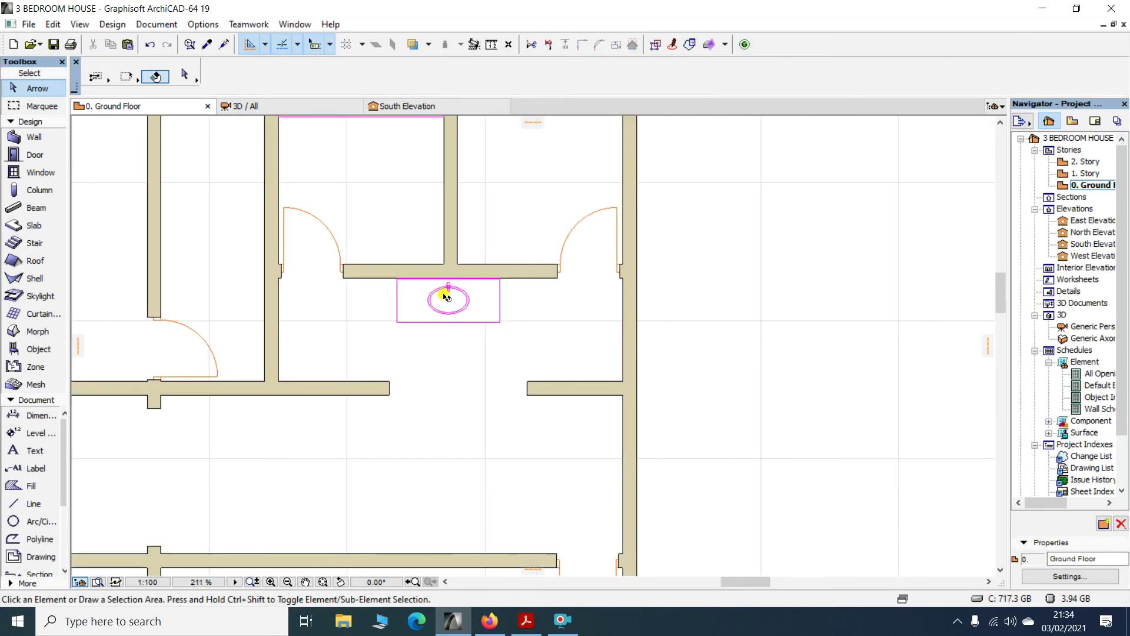
Choose Basin 19 in the On Pedestal type, sized 600 by 450, from the Basins 19 folder for the Object tool
scroll(447, 297, down, 5)
scroll(188, 406, up, 4)
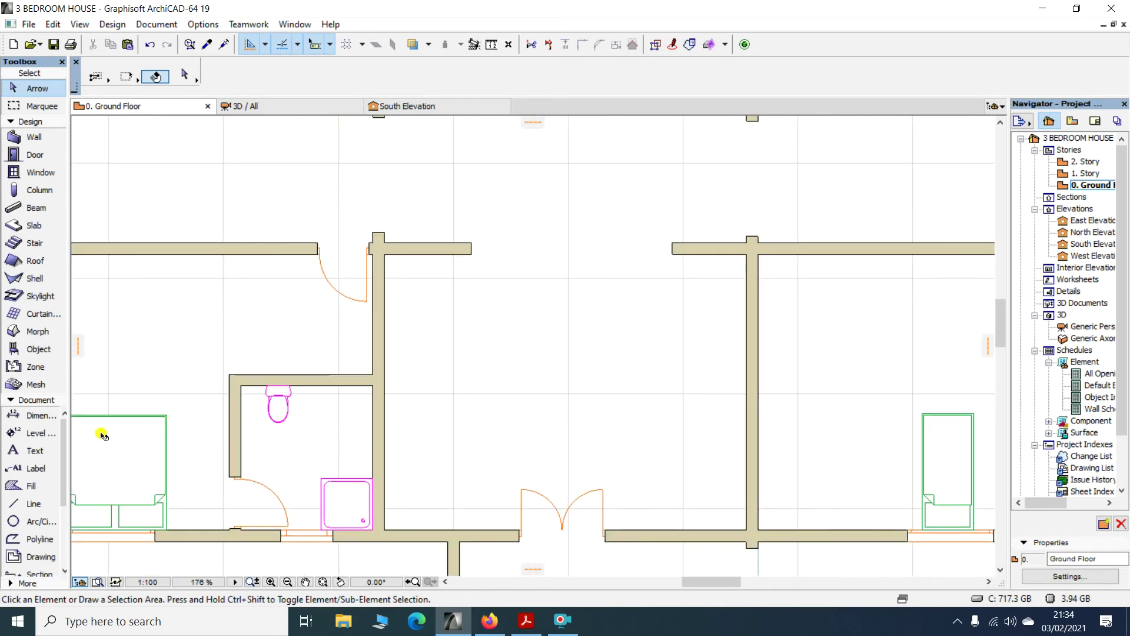
double_click(32, 349)
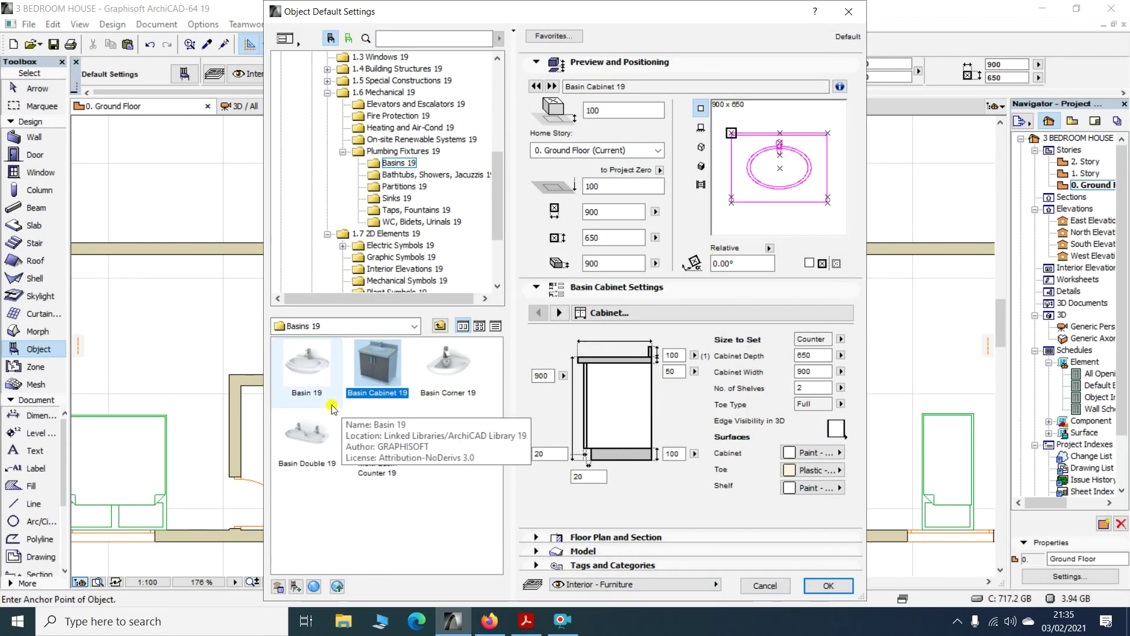
click(307, 377)
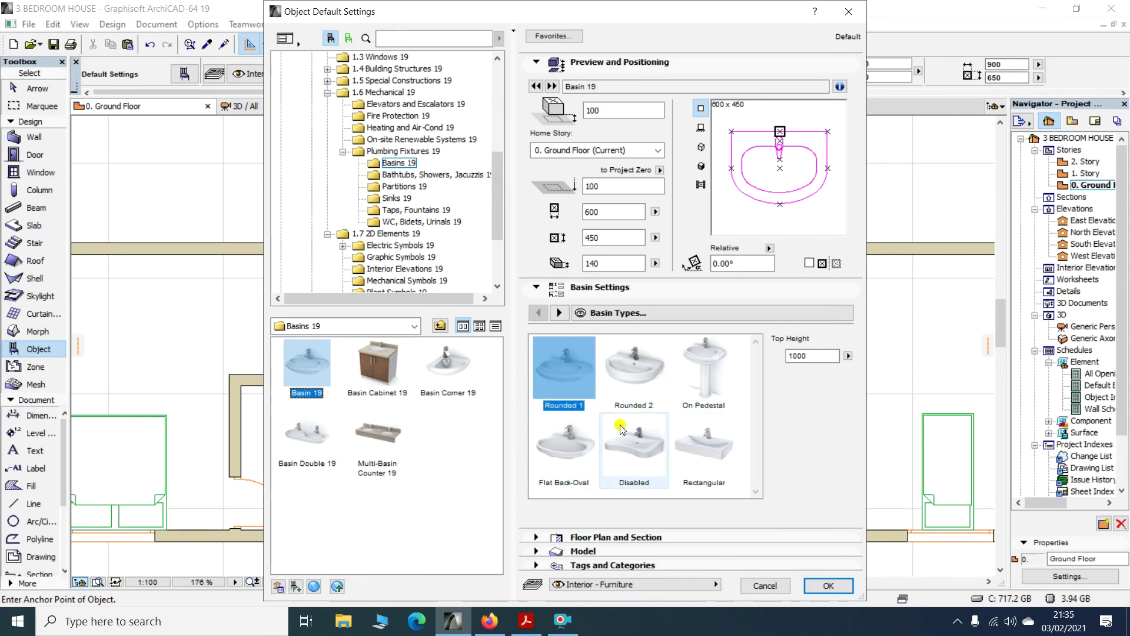
click(692, 383)
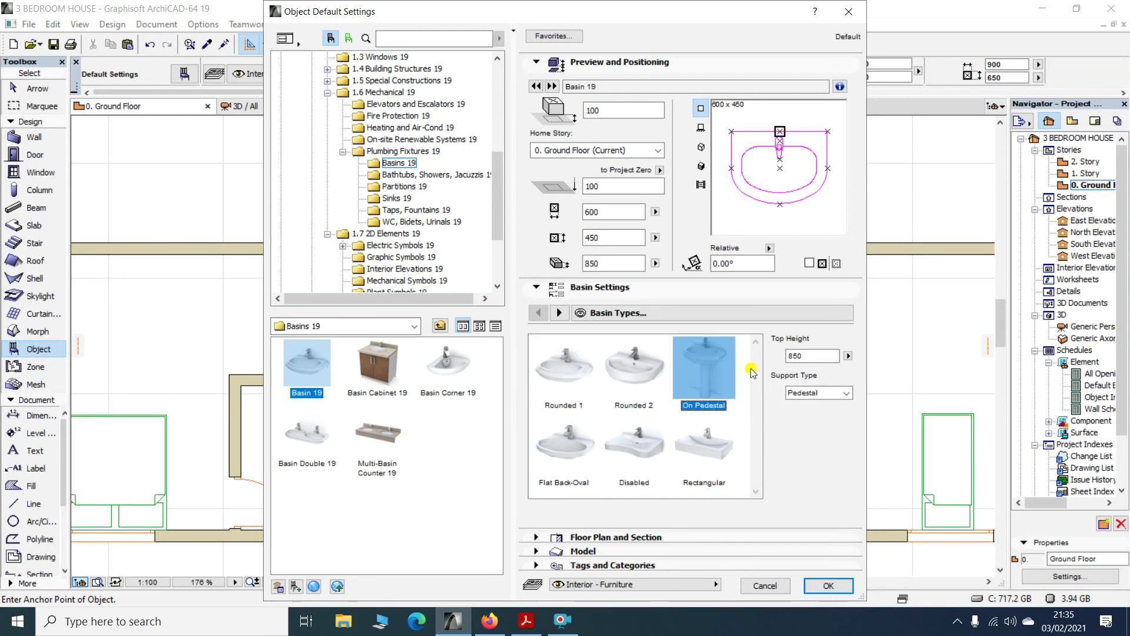
click(829, 586)
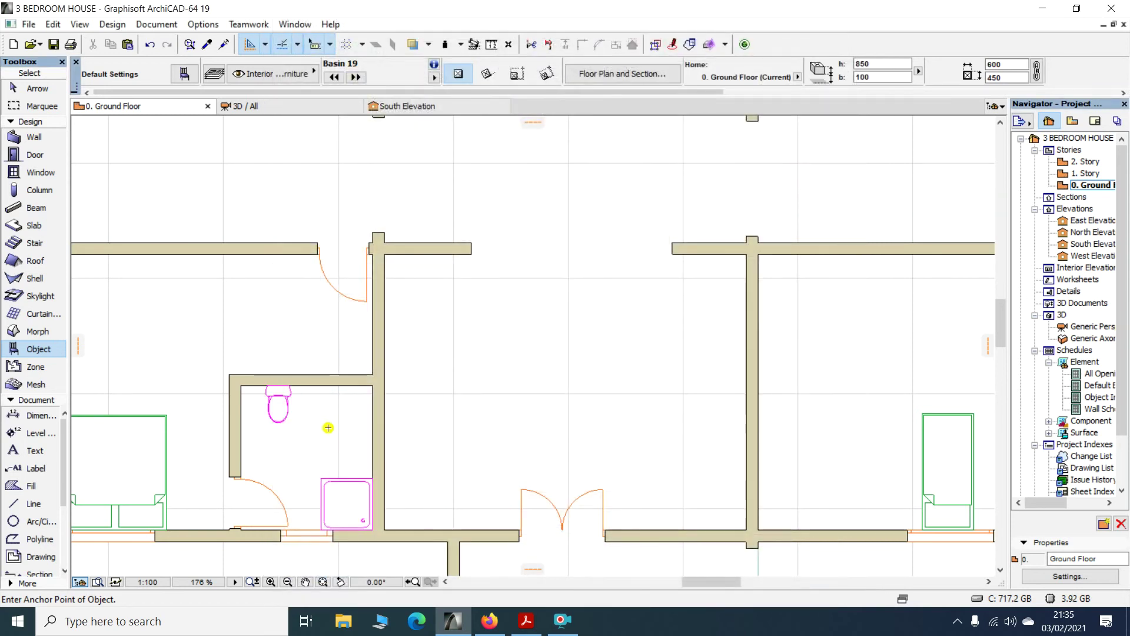
Place the pedestal basin in the ensuite bathroom, just behind the shower tray
scroll(338, 449, up, 3)
click(339, 436)
click(29, 88)
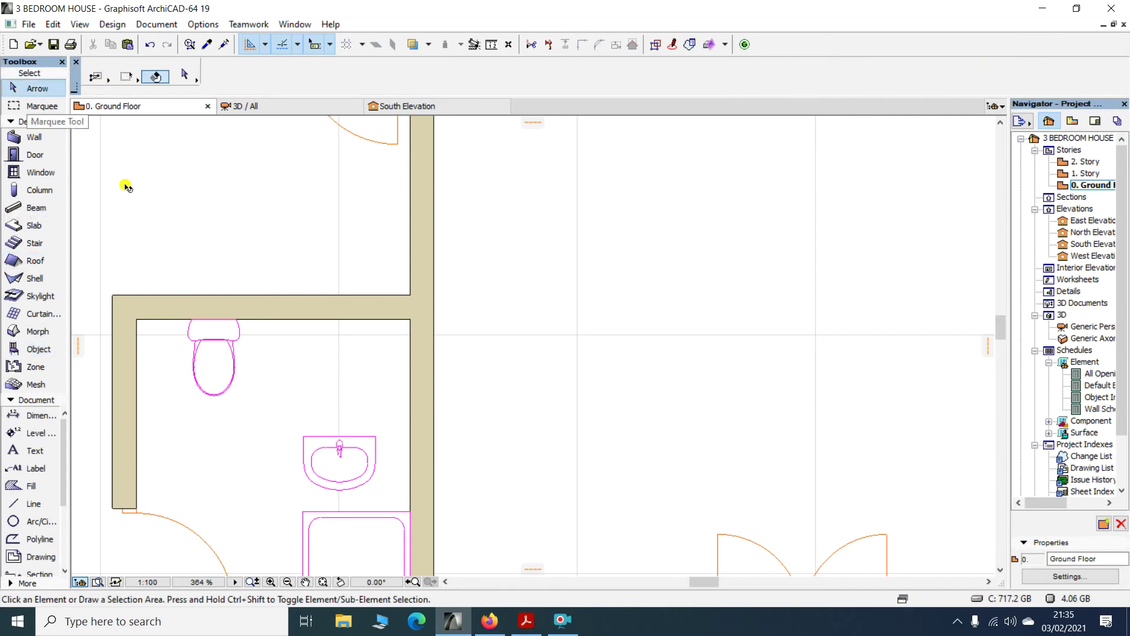
Rotate the pedestal basin 90 degrees clockwise so its back faces the wall shared with the living room
click(318, 454)
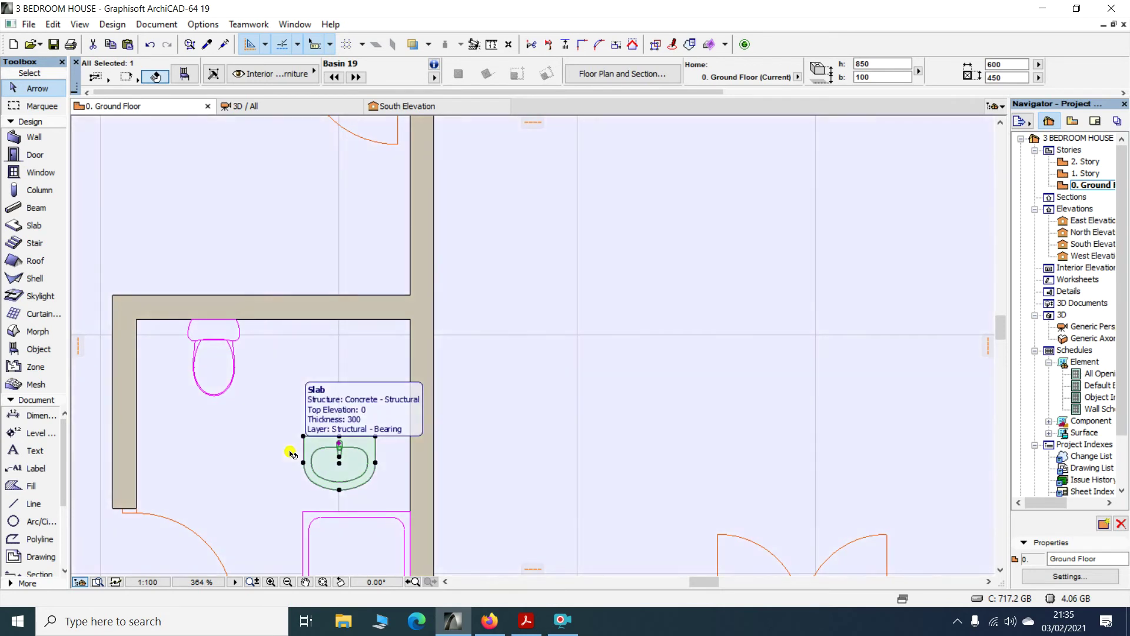
key(ctrl+e)
click(347, 463)
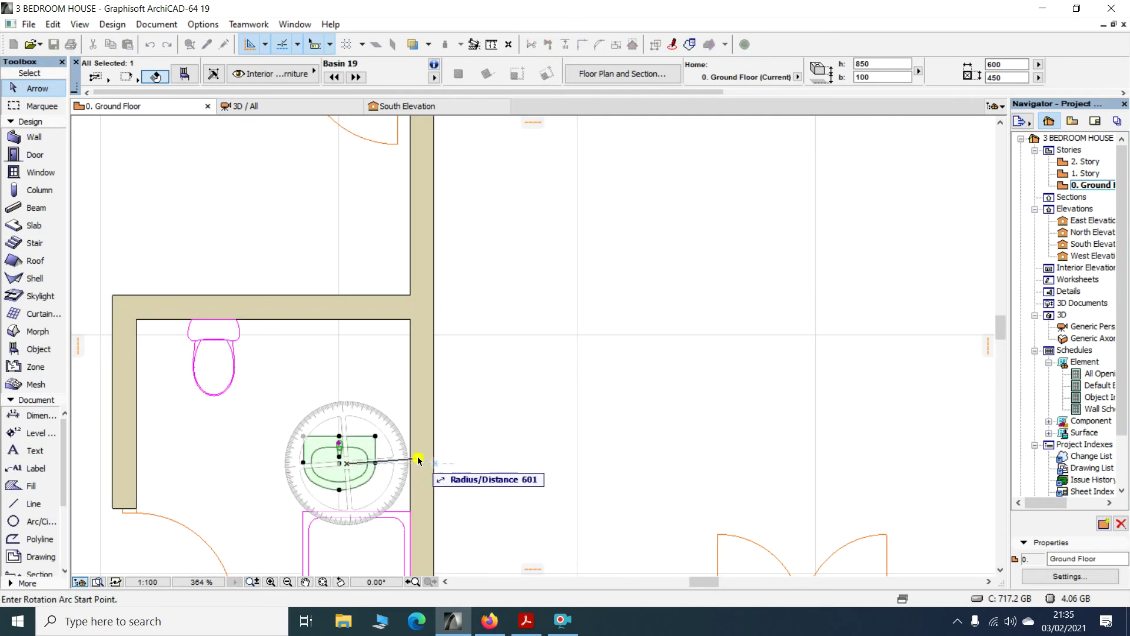
click(463, 463)
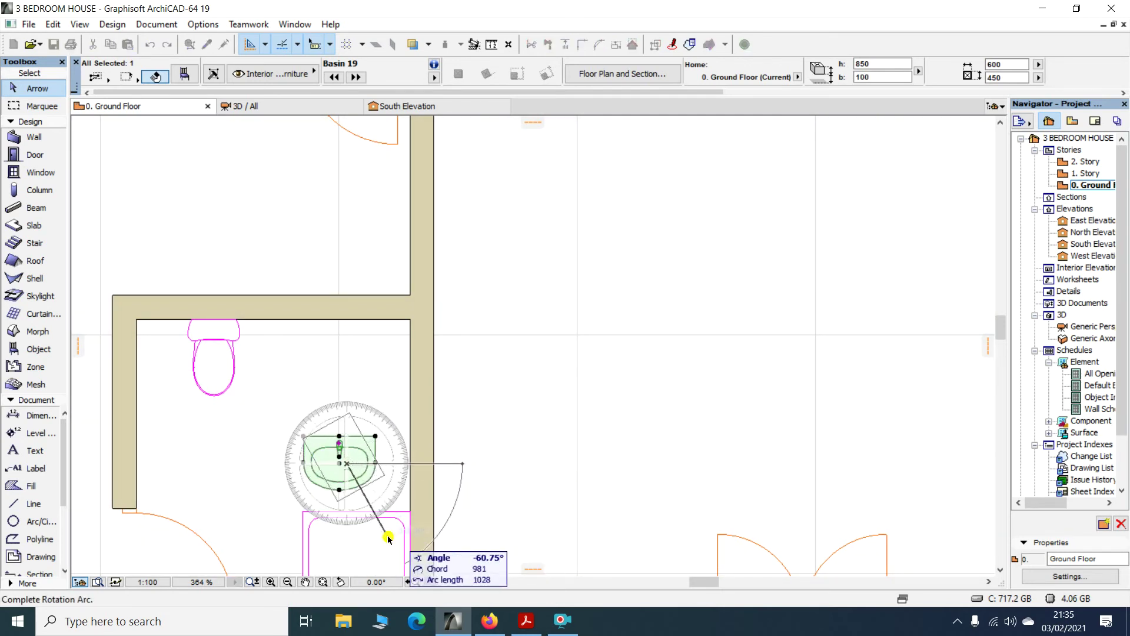
click(336, 539)
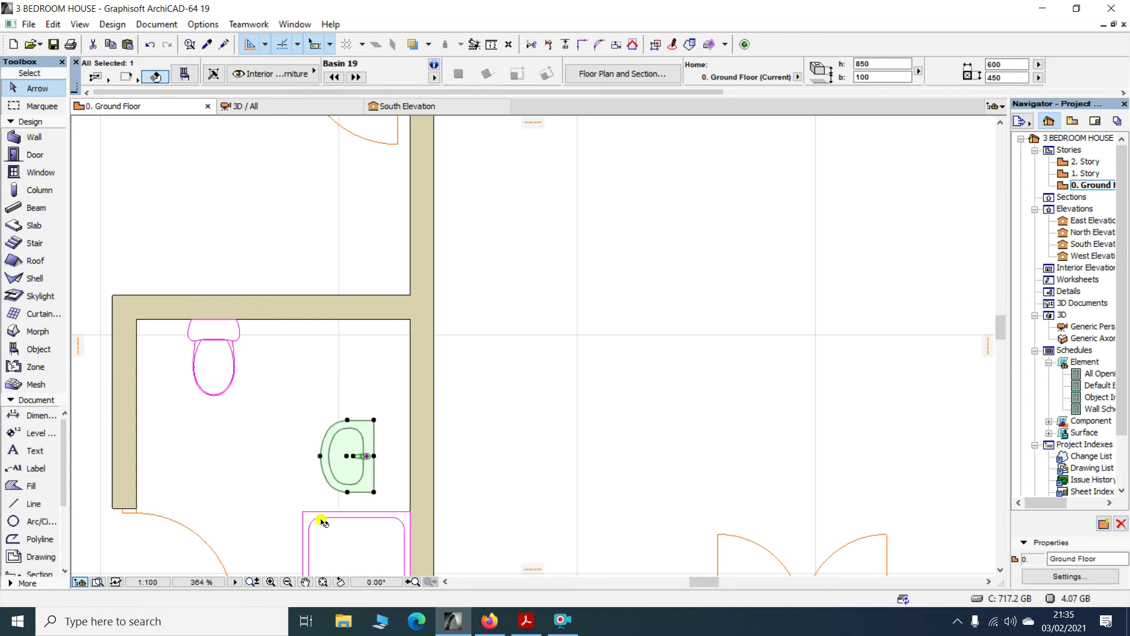
Move the pedestal basin flush against the ensuite wall shared with the living room, and deselect it
key(ctrl+d)
scroll(422, 454, up, 3)
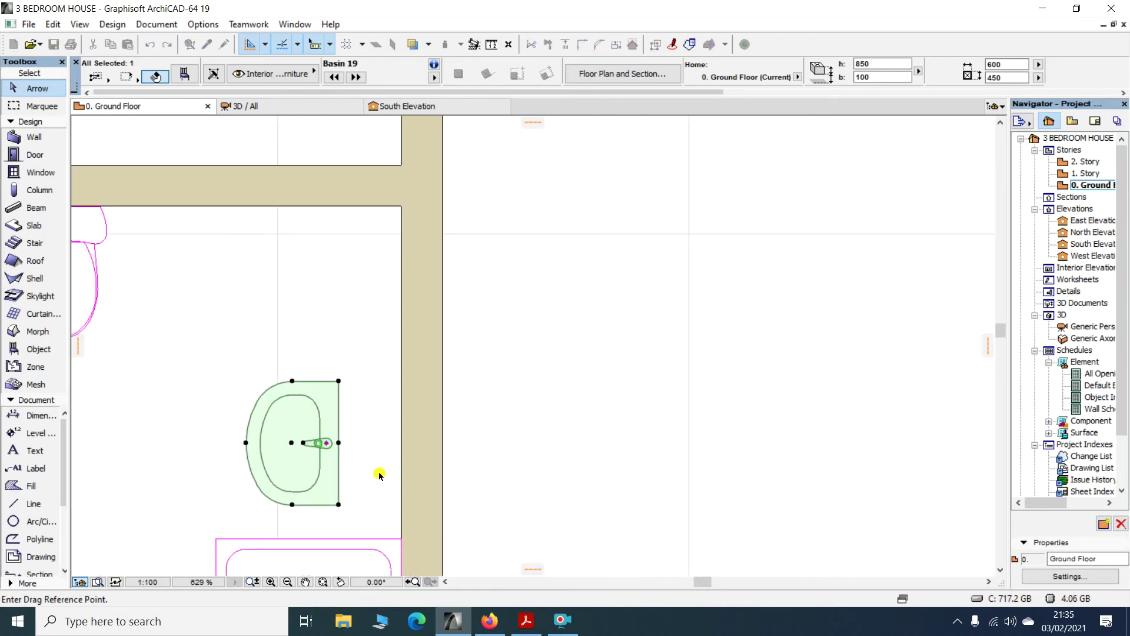
click(291, 443)
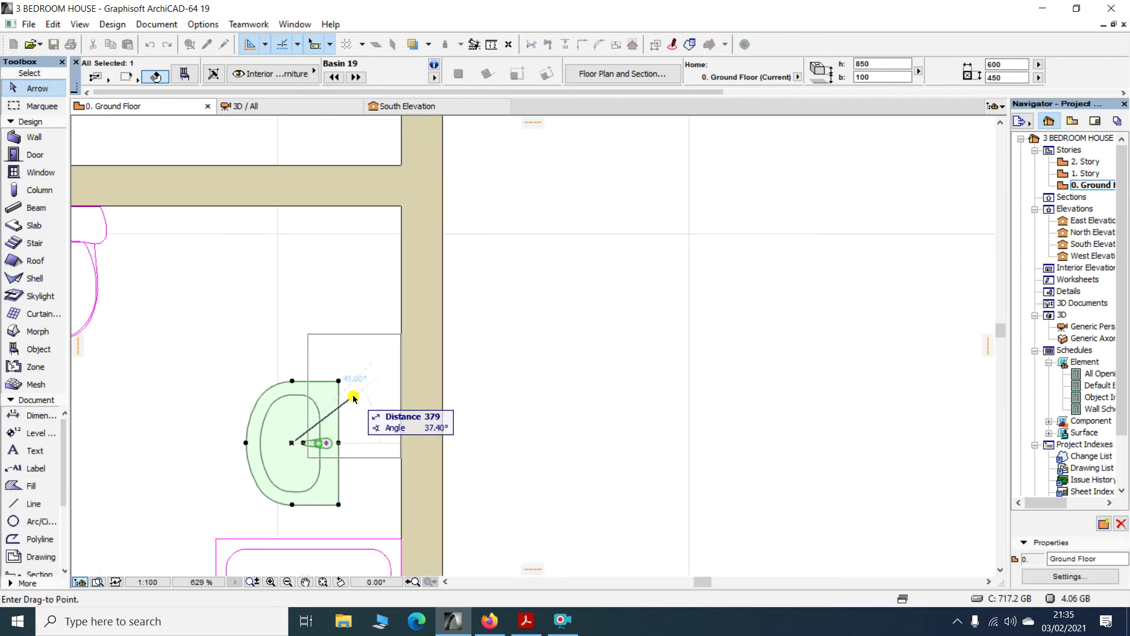
click(353, 399)
click(553, 310)
scroll(374, 275, down, 5)
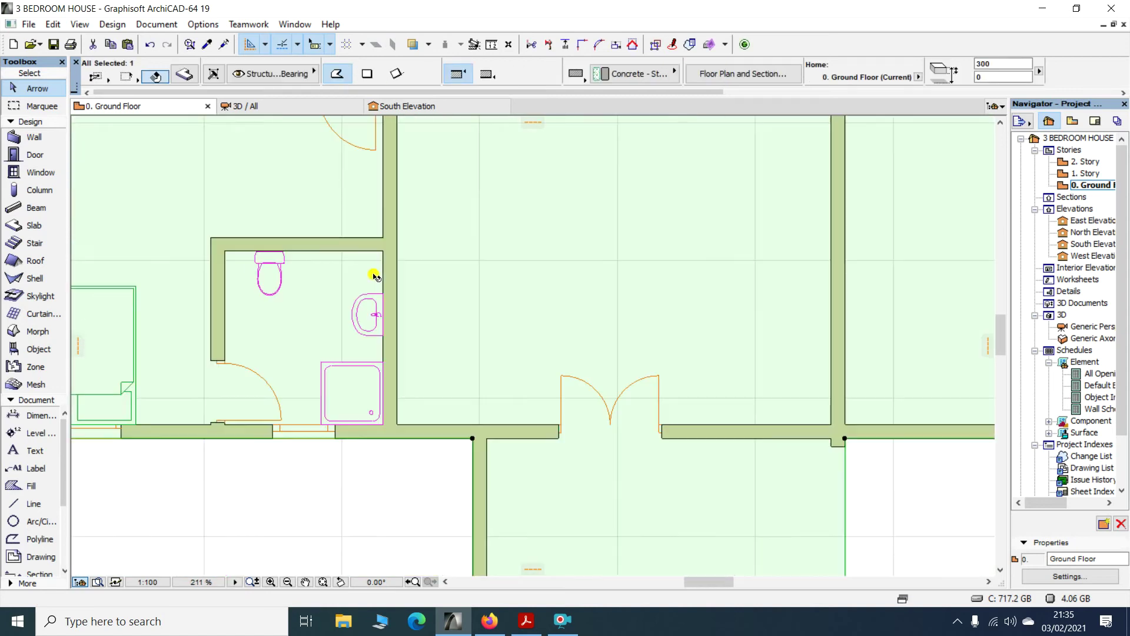
click(328, 448)
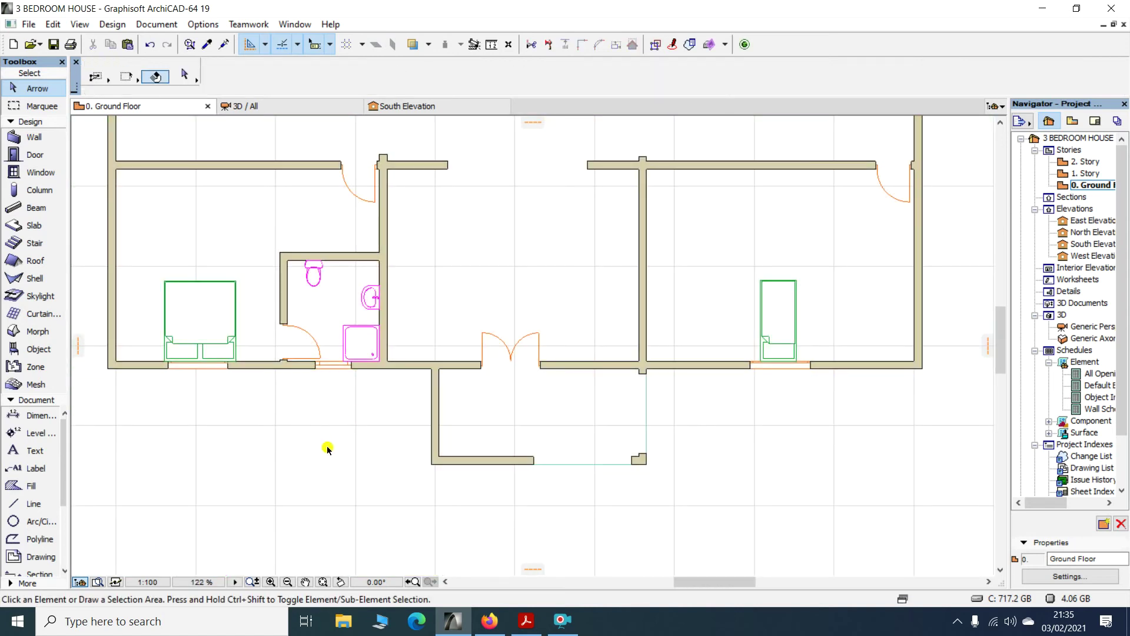
Choose Sofa Layout 19 from the Furniture Layouts 19 folder for the Object tool and place it in the living room behind the double entrance doors
scroll(390, 354, down, 2)
scroll(391, 346, up, 2)
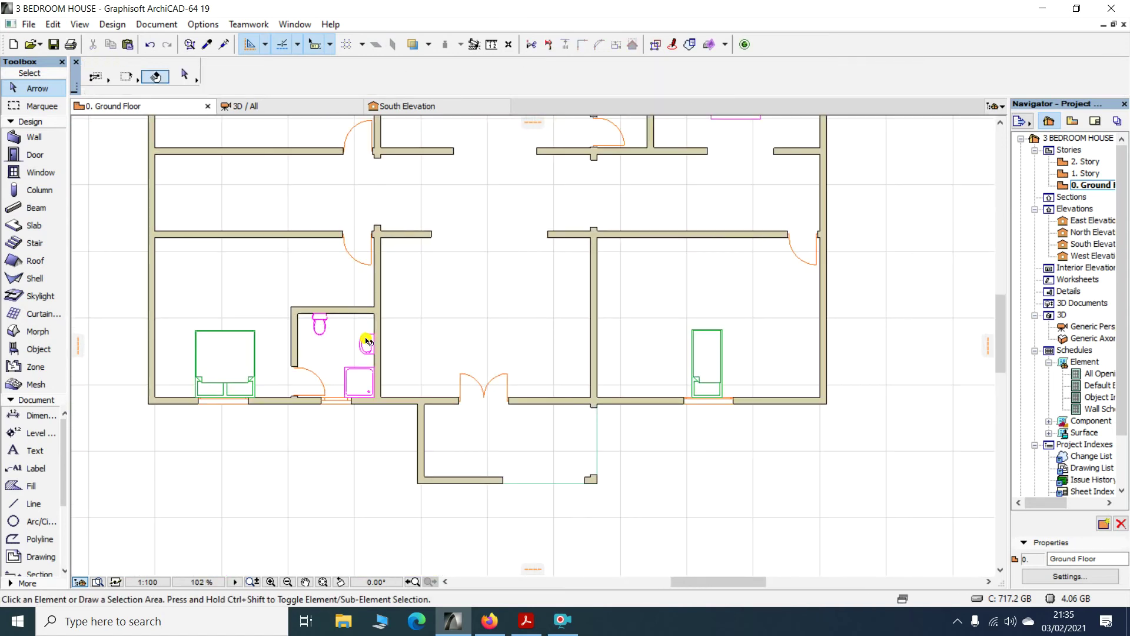
click(45, 348)
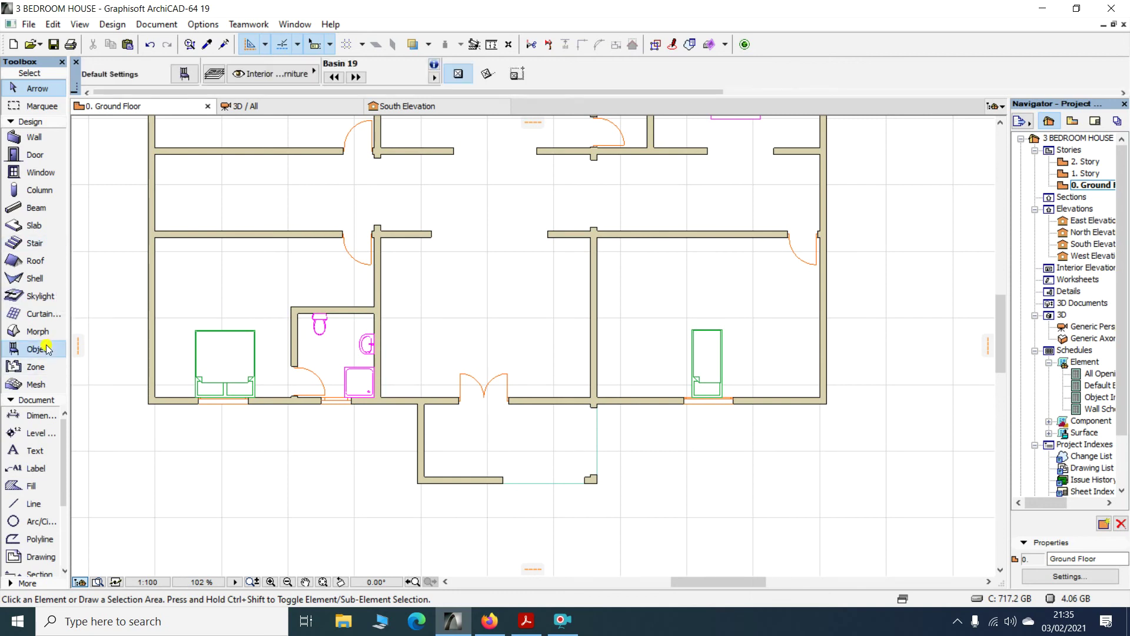
double_click(46, 349)
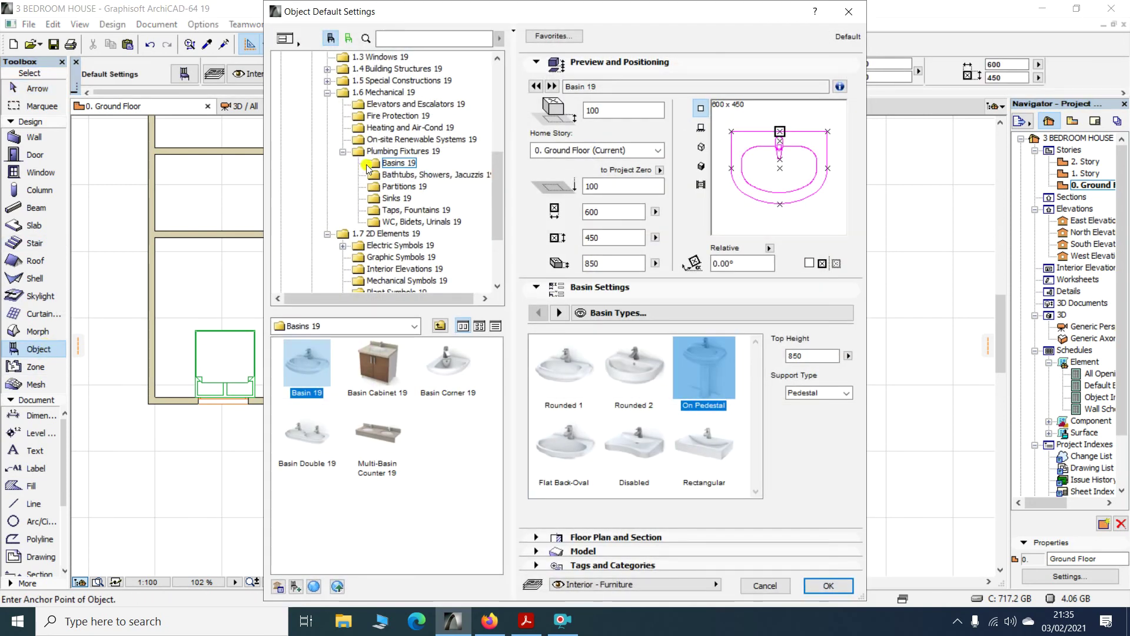
scroll(360, 139, up, 6)
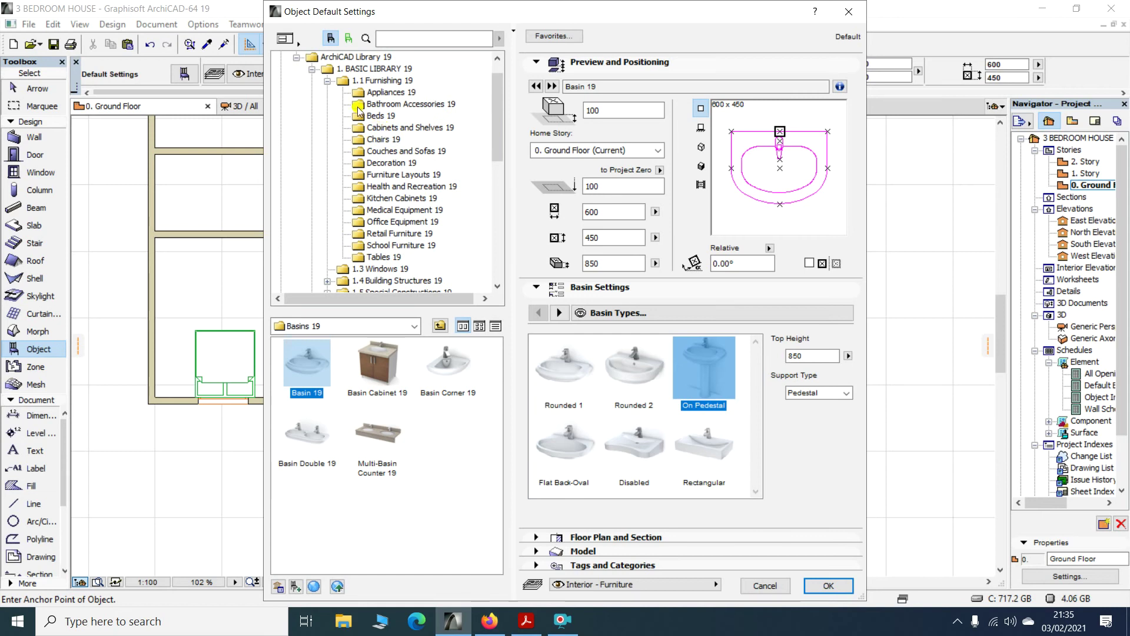
click(377, 151)
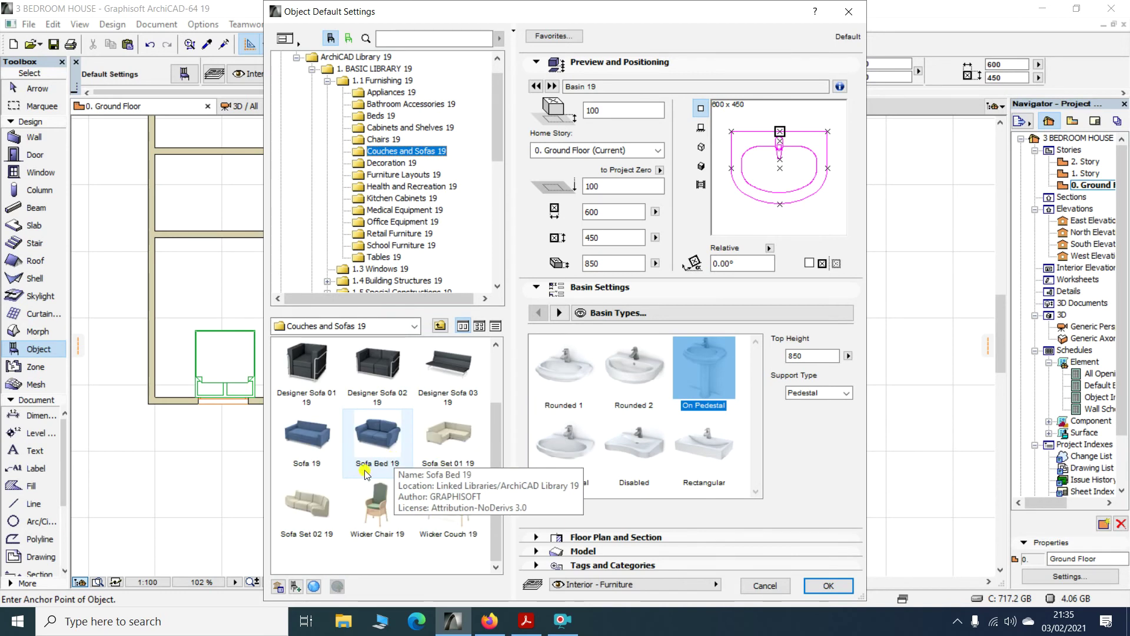
scroll(430, 458, up, 1)
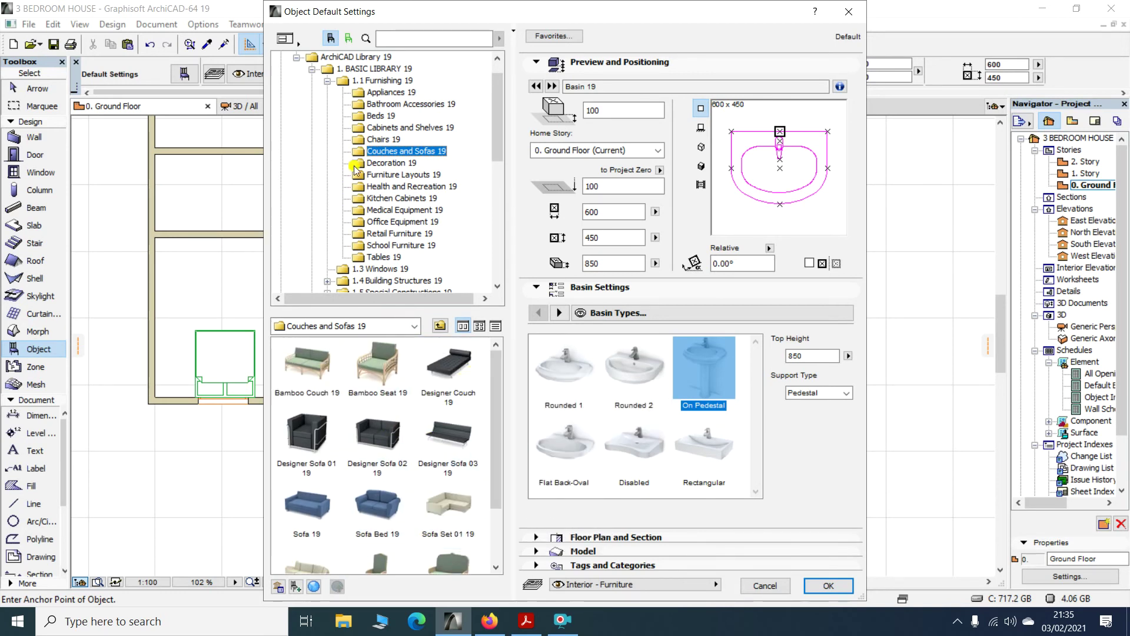
click(373, 175)
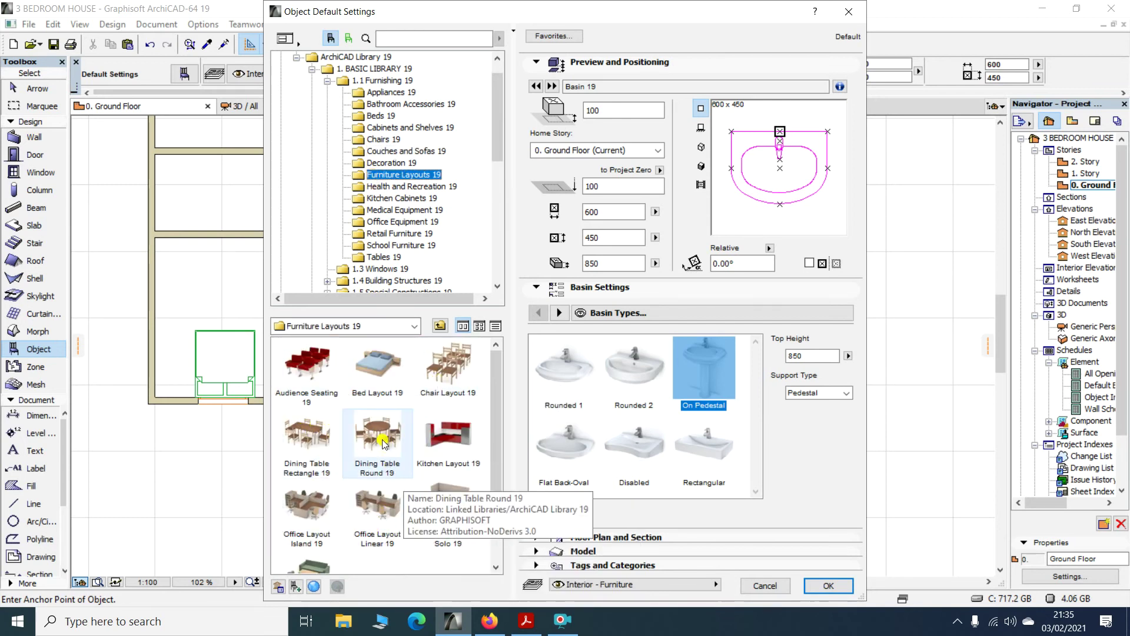
scroll(350, 556, down, 1)
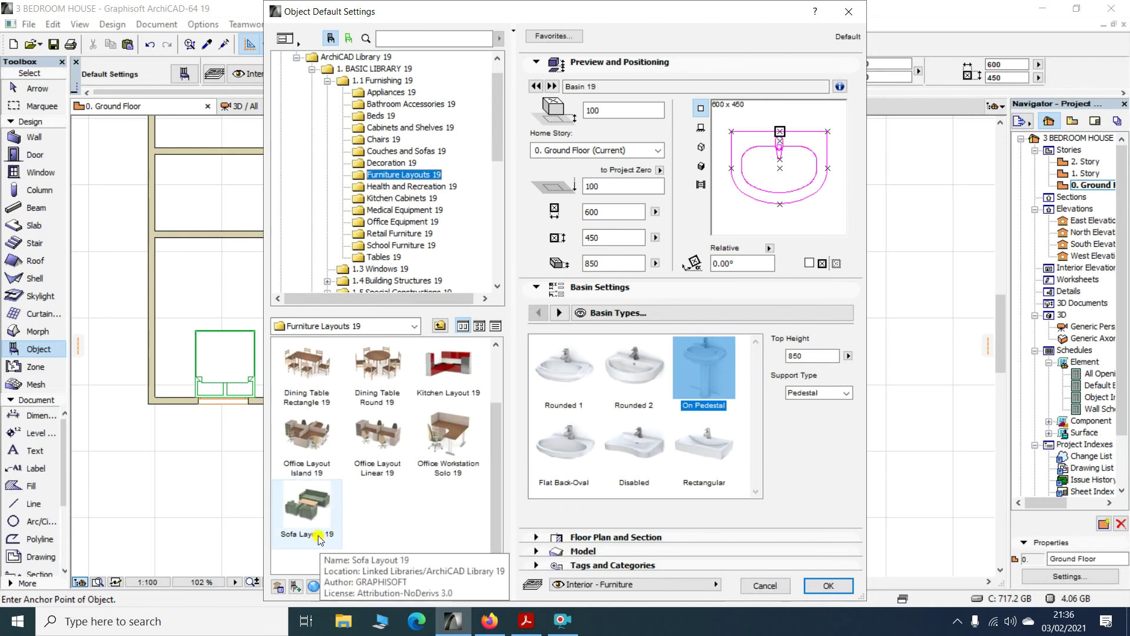
click(307, 518)
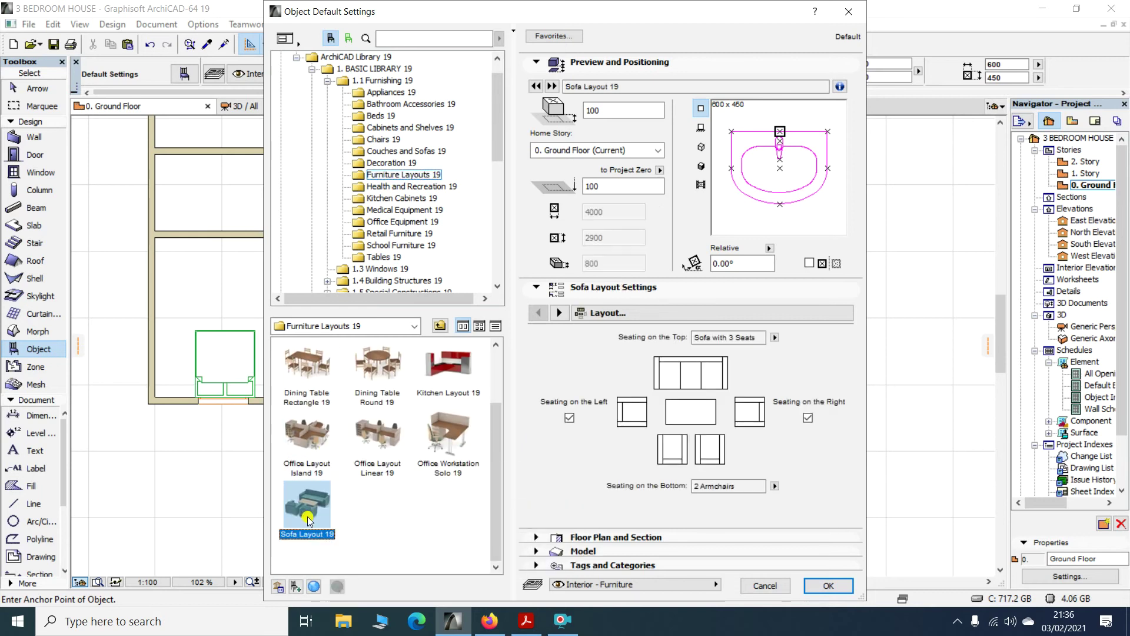
click(828, 586)
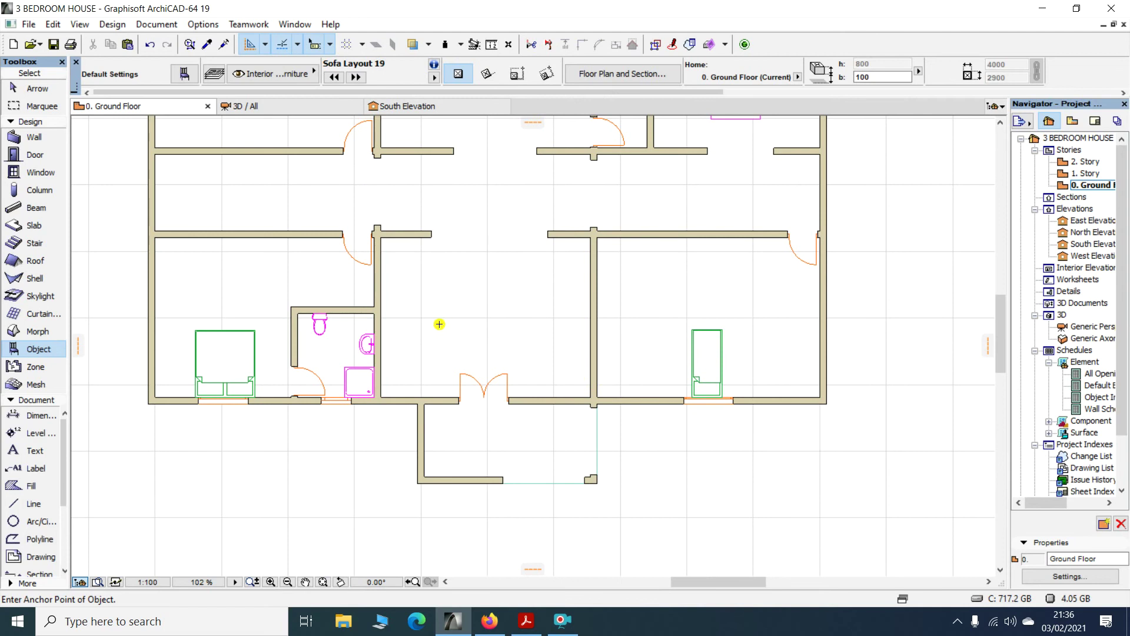
click(467, 317)
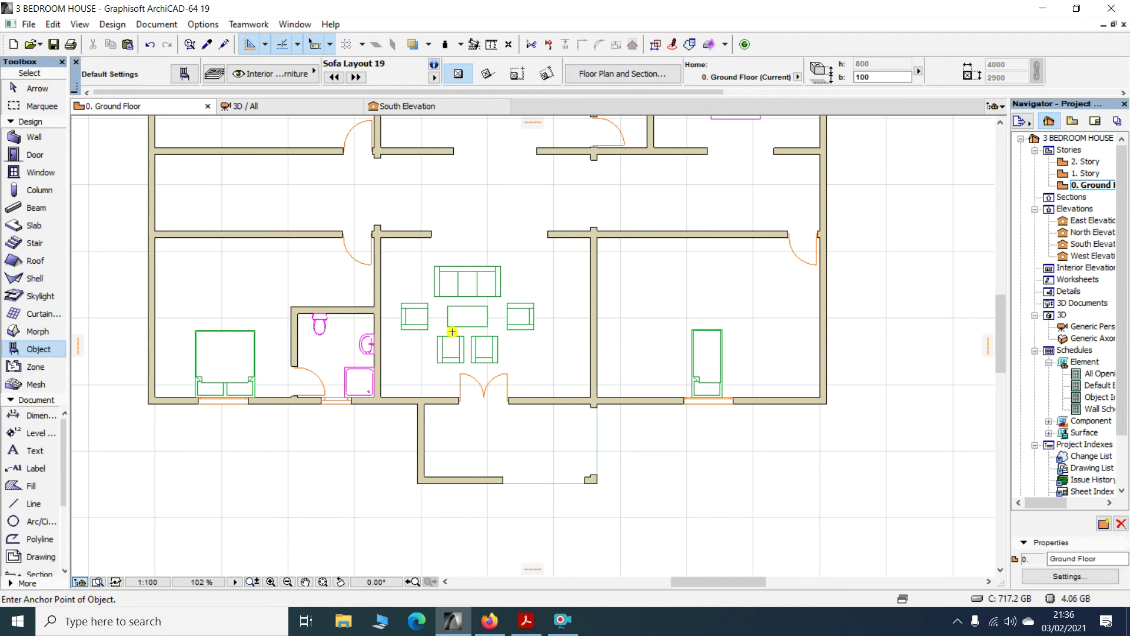
Choose Dining Table Rectangle 19 from the Furniture Layouts 19 folder for the Object tool
scroll(435, 355, down, 4)
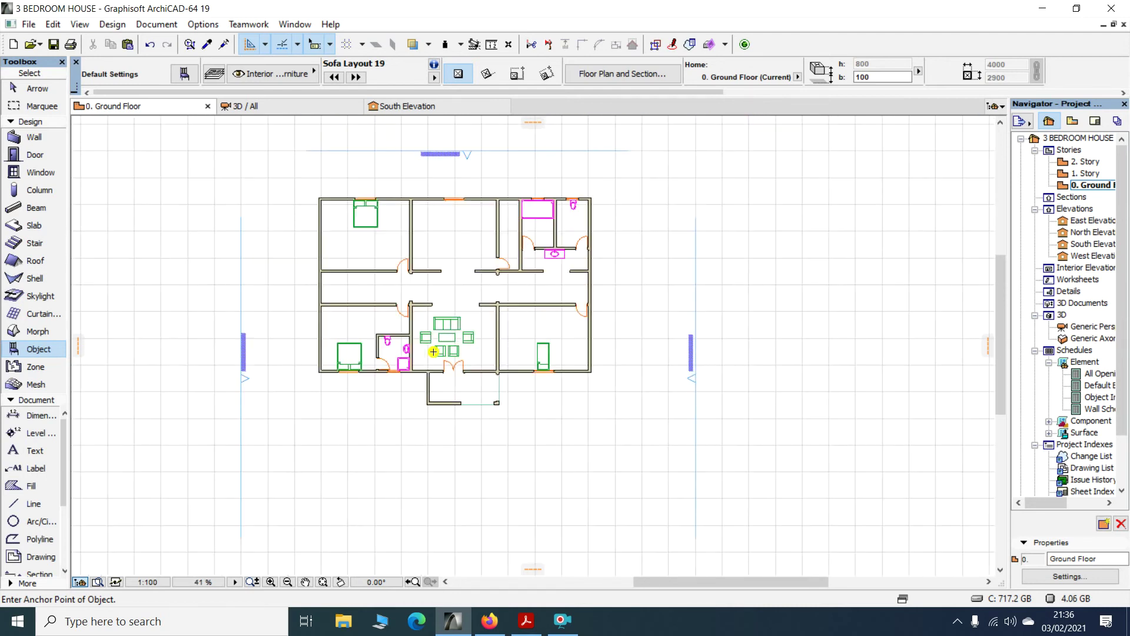
scroll(449, 335, up, 1)
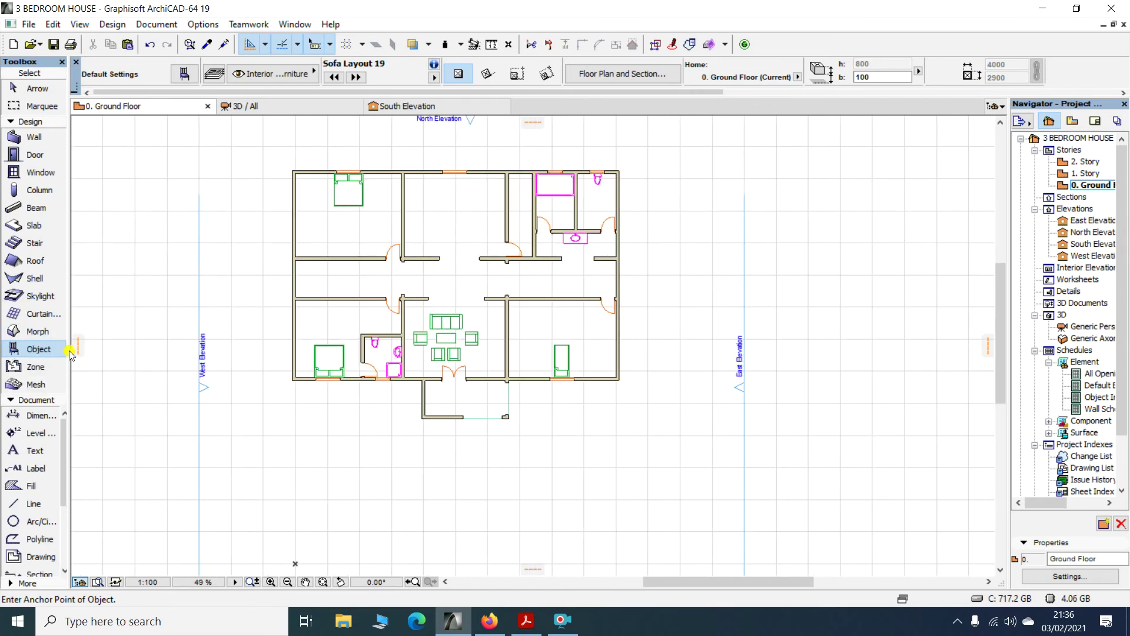
double_click(40, 352)
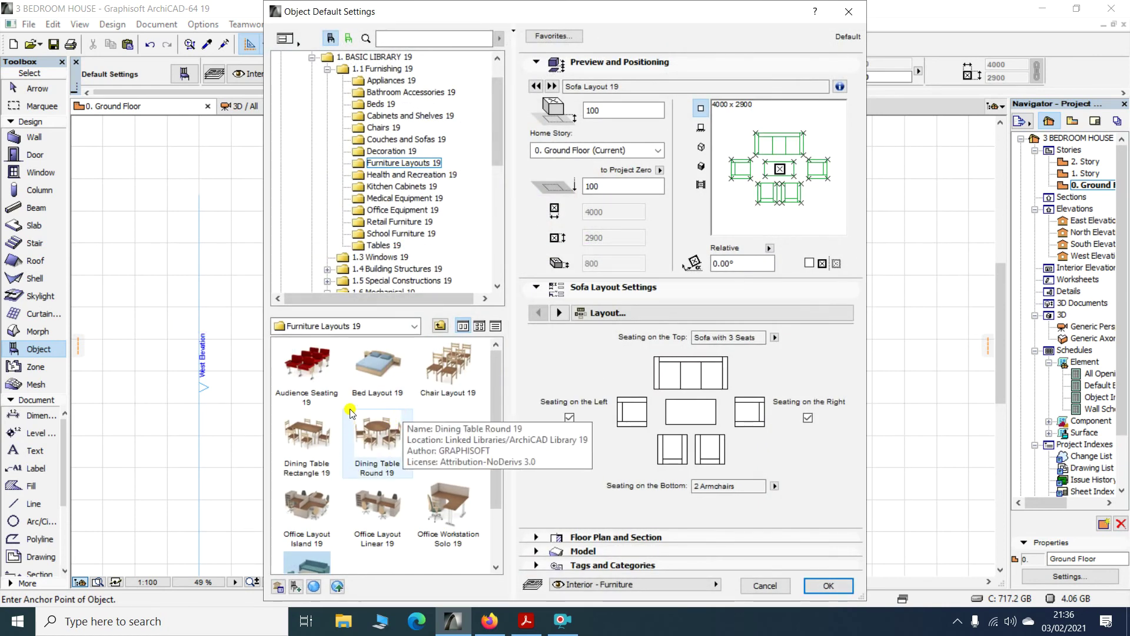
click(312, 443)
click(828, 585)
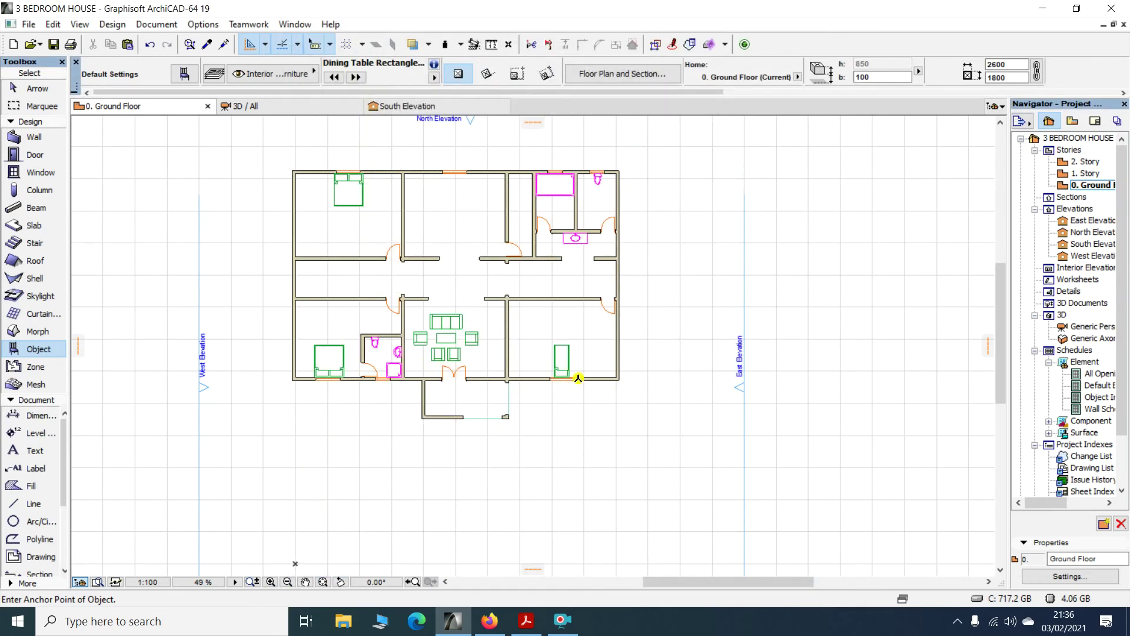
scroll(414, 230, up, 2)
scroll(440, 217, down, 1)
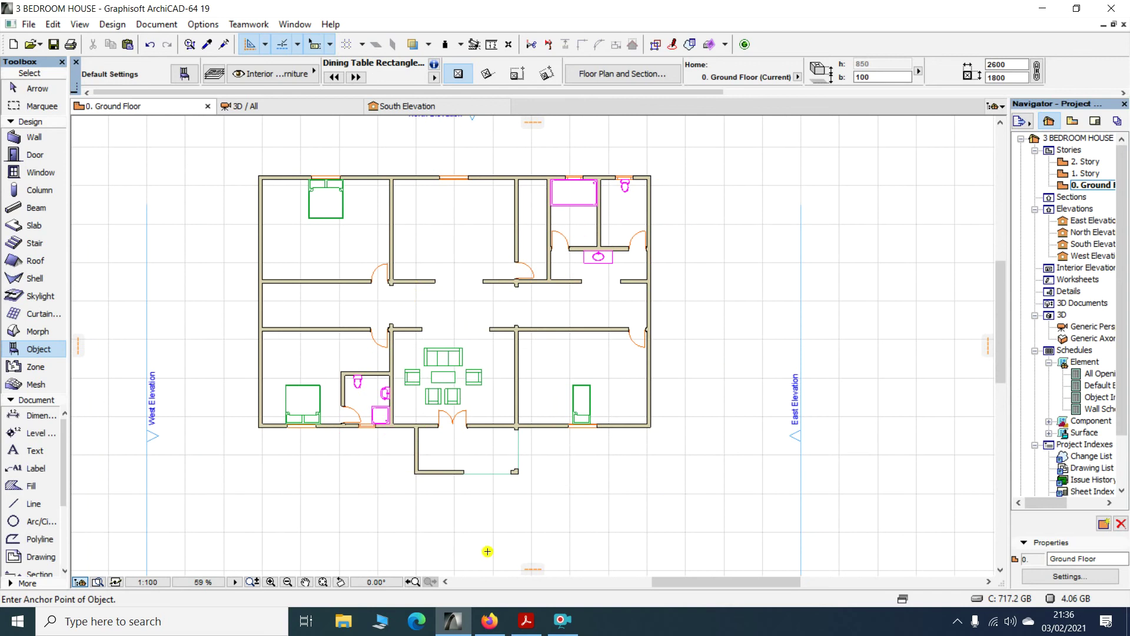
Check the kitchen in the reference PDF, return to ArchiCAD, and choose Cabinet Base Double Door 19 from the Kitchen Cabinets 19 folder for the Object tool
click(519, 623)
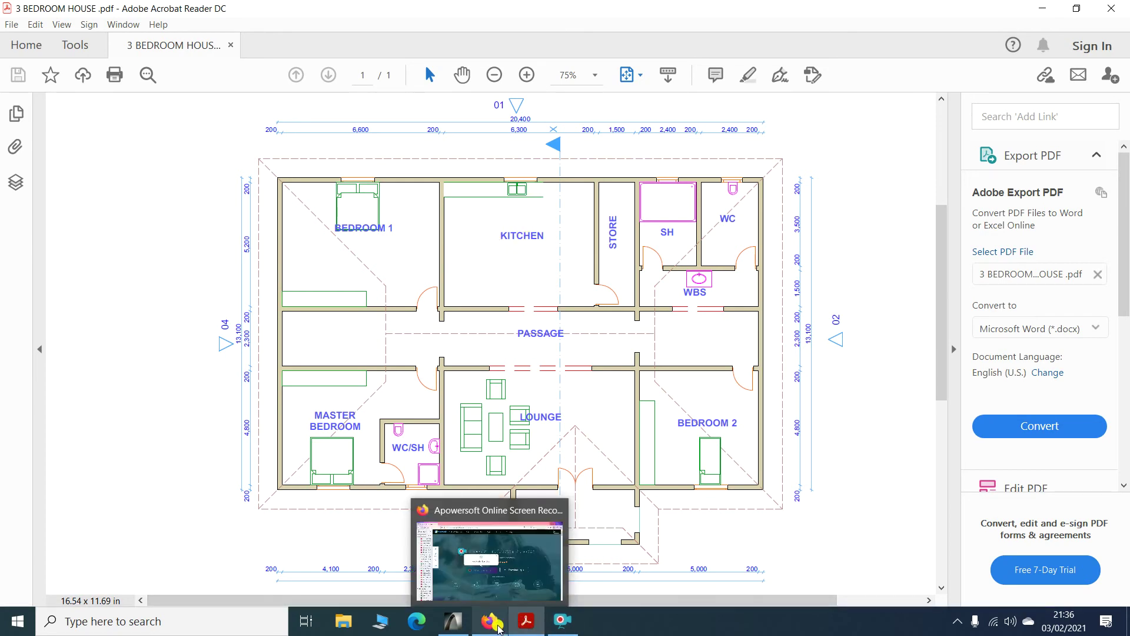
click(450, 625)
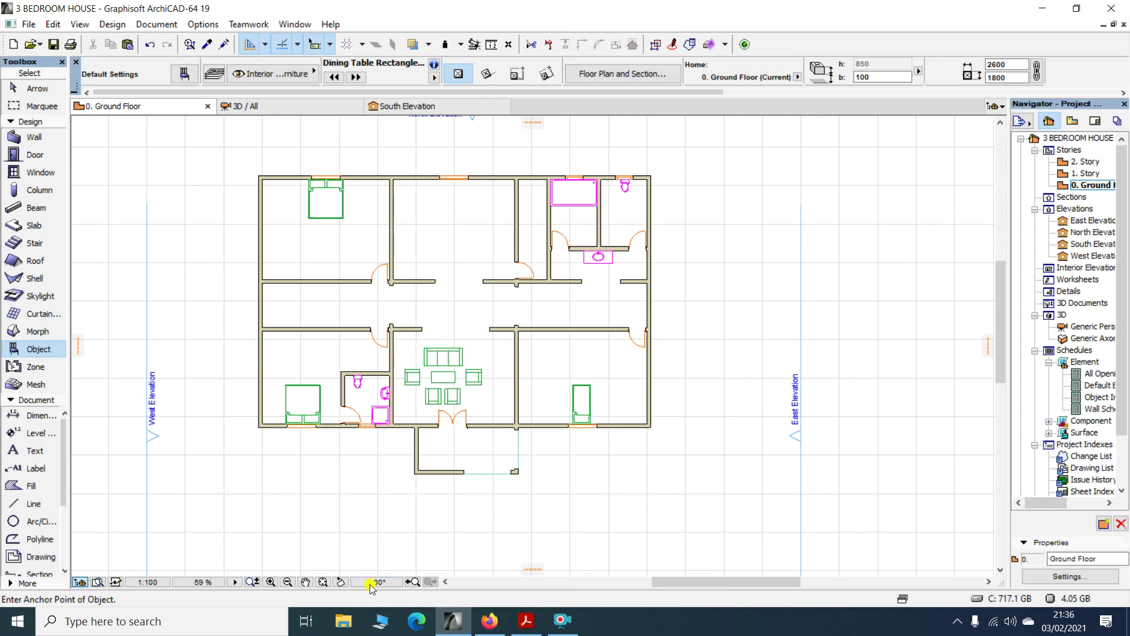
scroll(412, 154, up, 2)
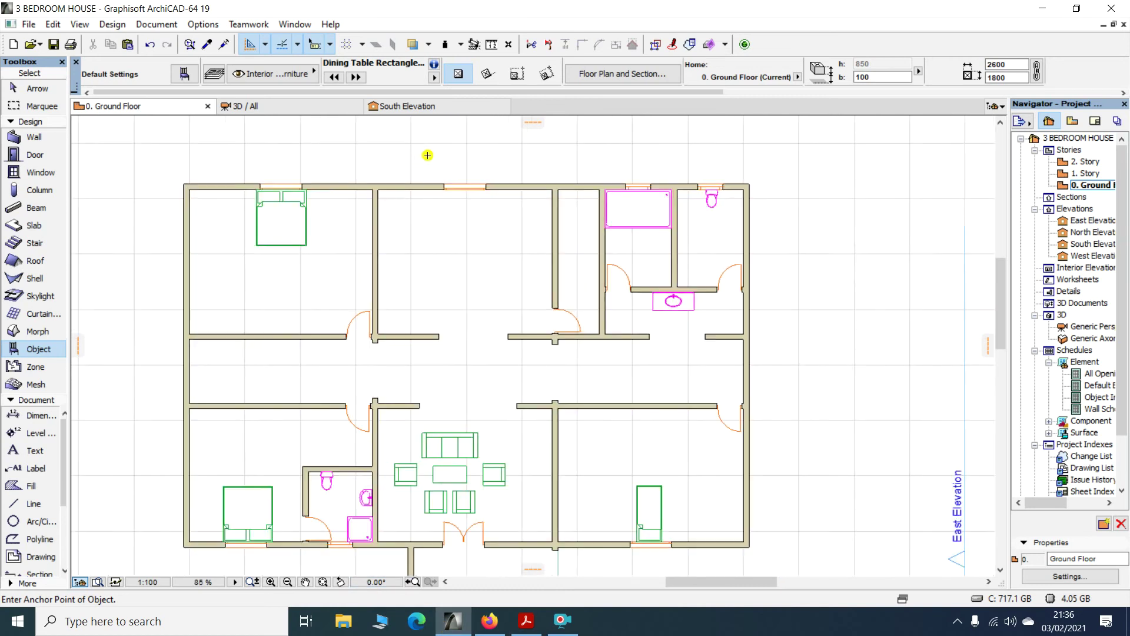
scroll(436, 233, down, 2)
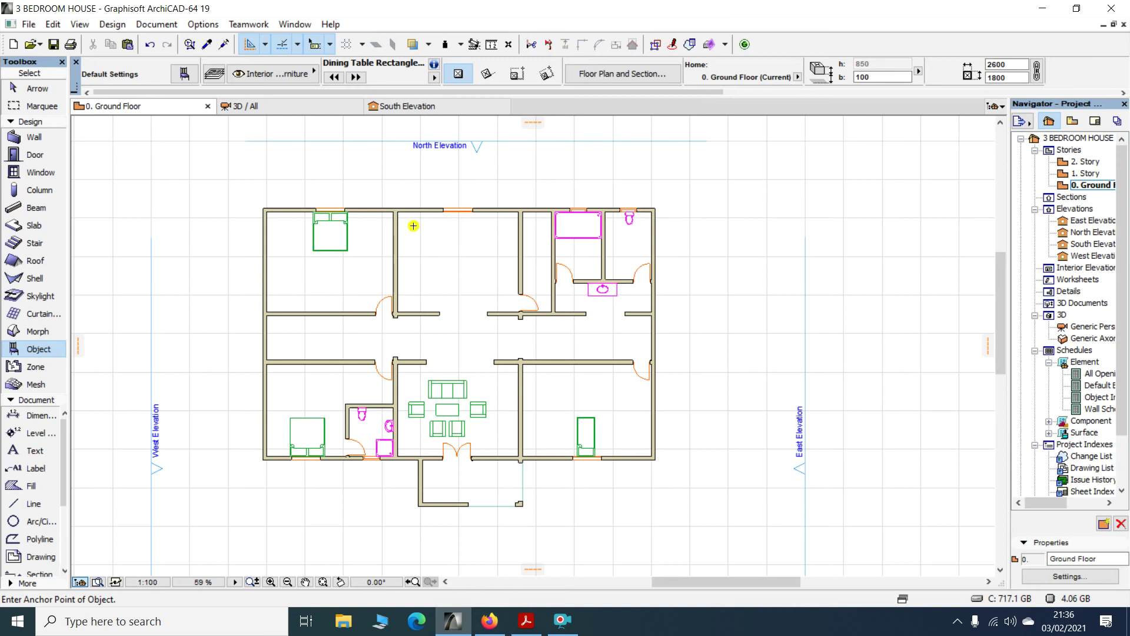
double_click(38, 348)
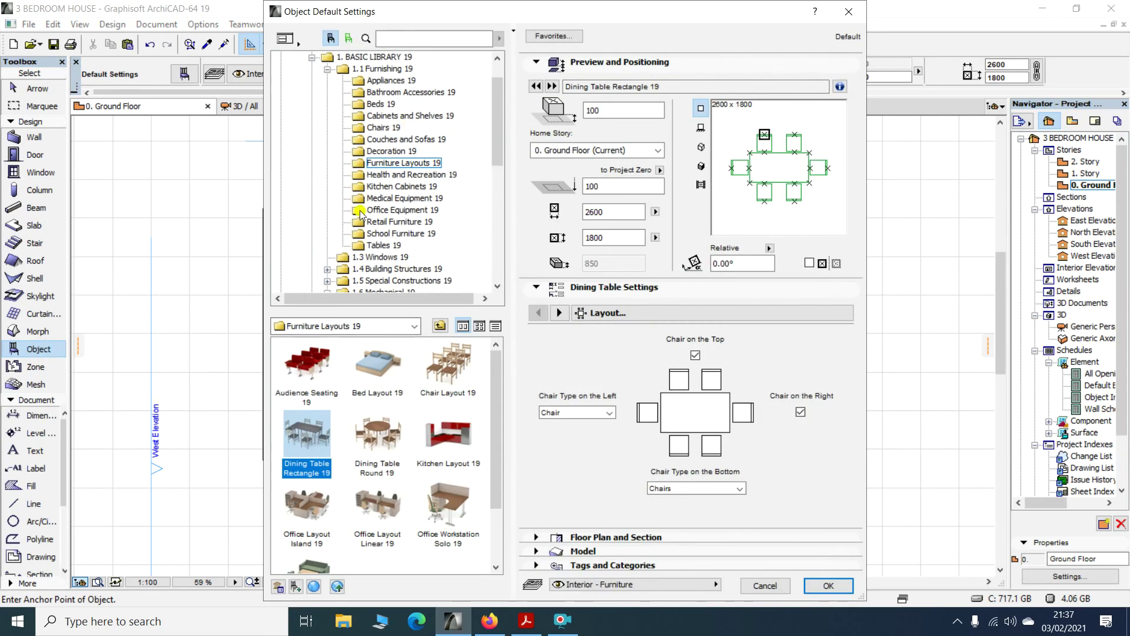
click(394, 187)
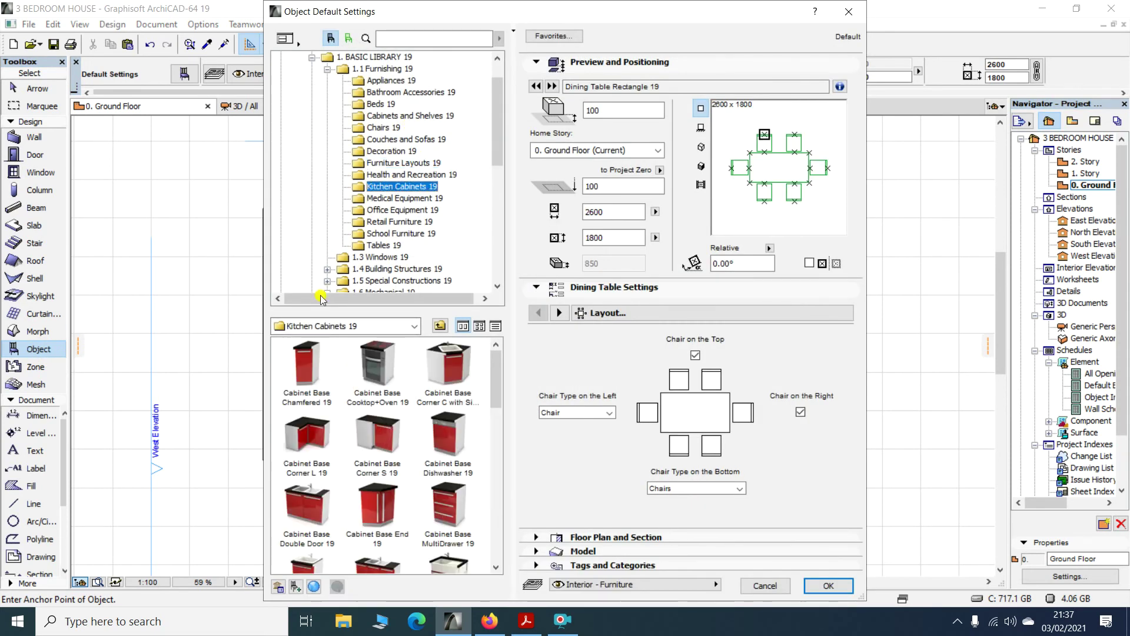
scroll(361, 459, down, 3)
scroll(360, 460, up, 2)
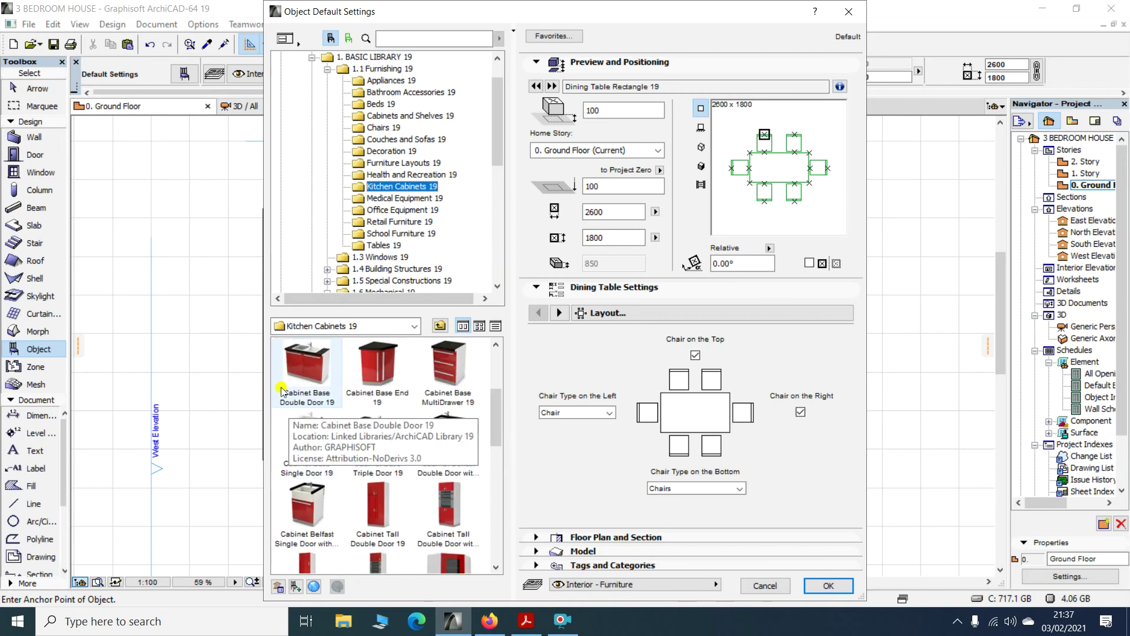
click(291, 375)
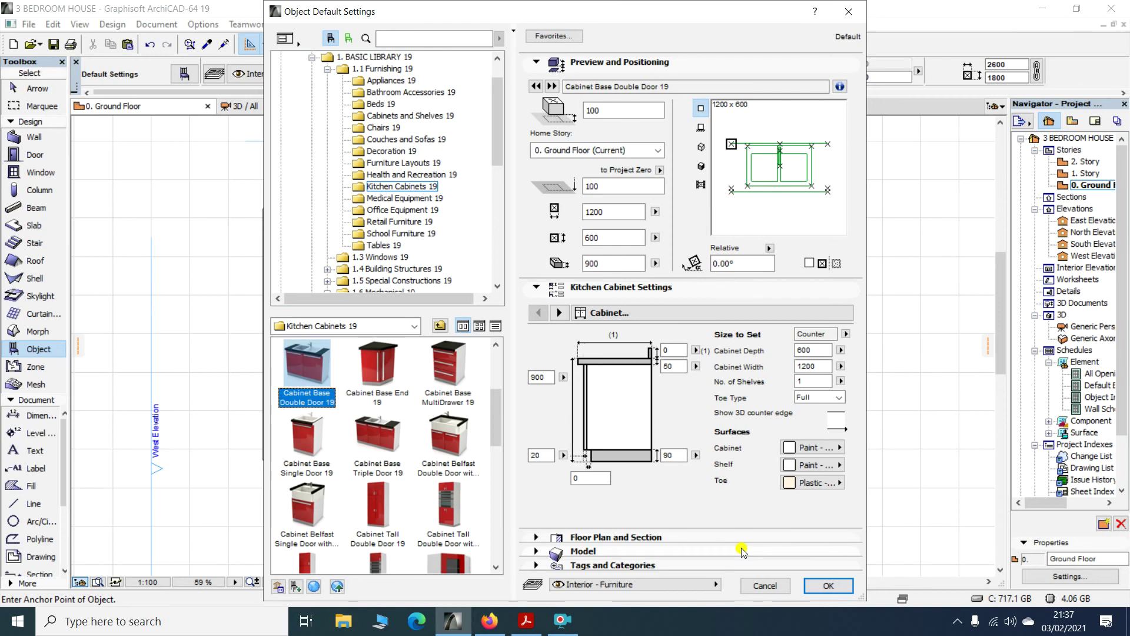
click(828, 585)
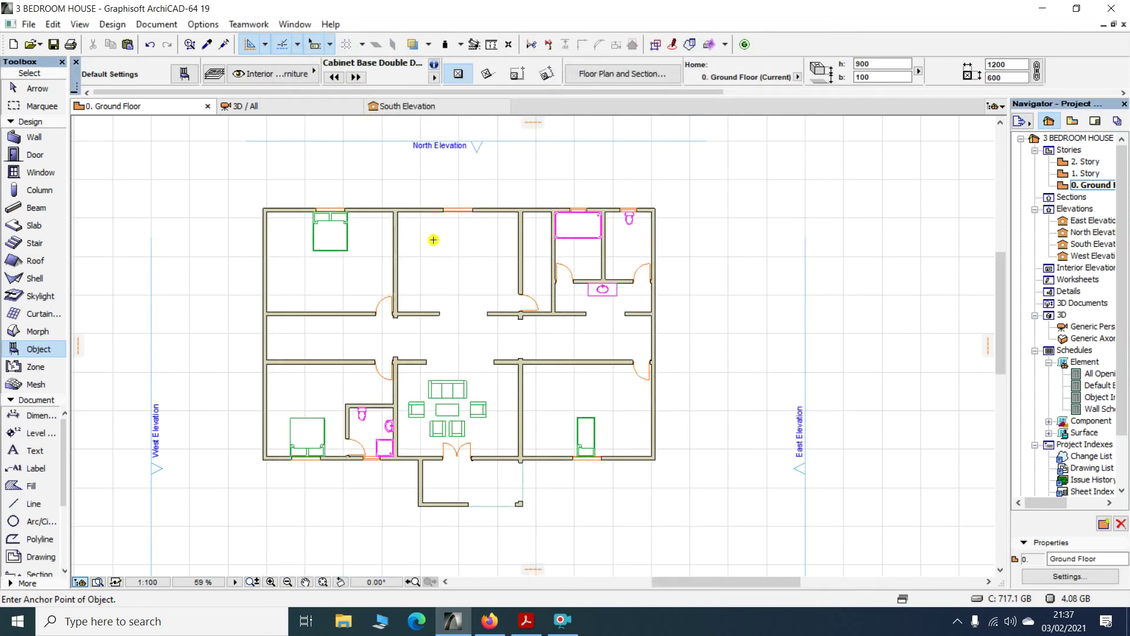
Place the double-door sink cabinet in the kitchen and move it close to the outer wall, centred in front of the window
scroll(435, 212, up, 3)
click(471, 245)
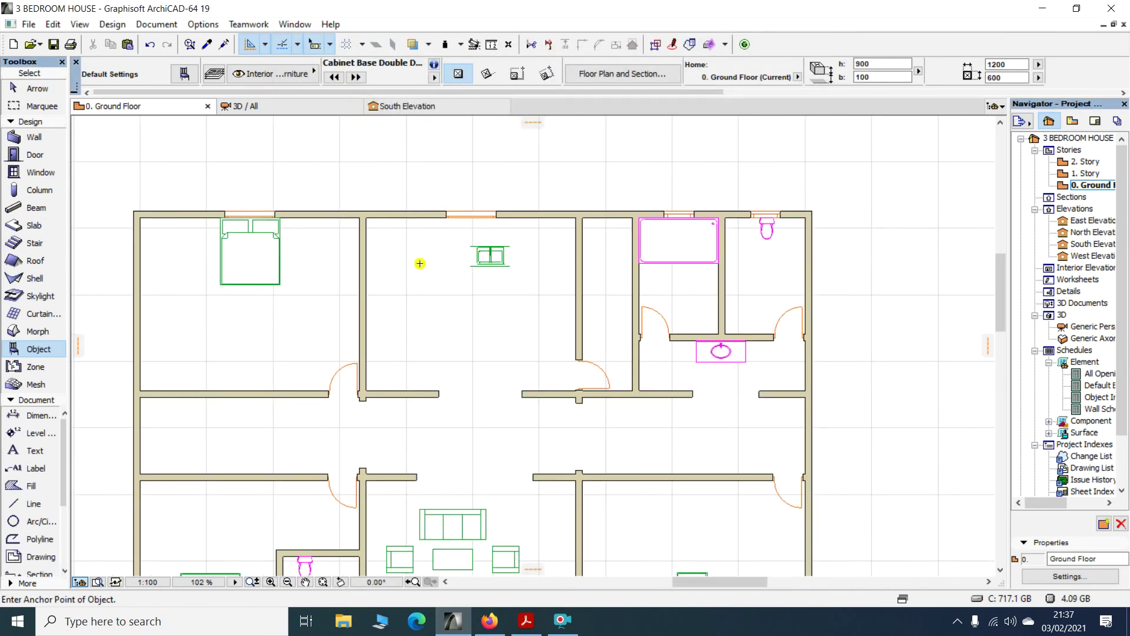
click(36, 88)
scroll(401, 229, up, 5)
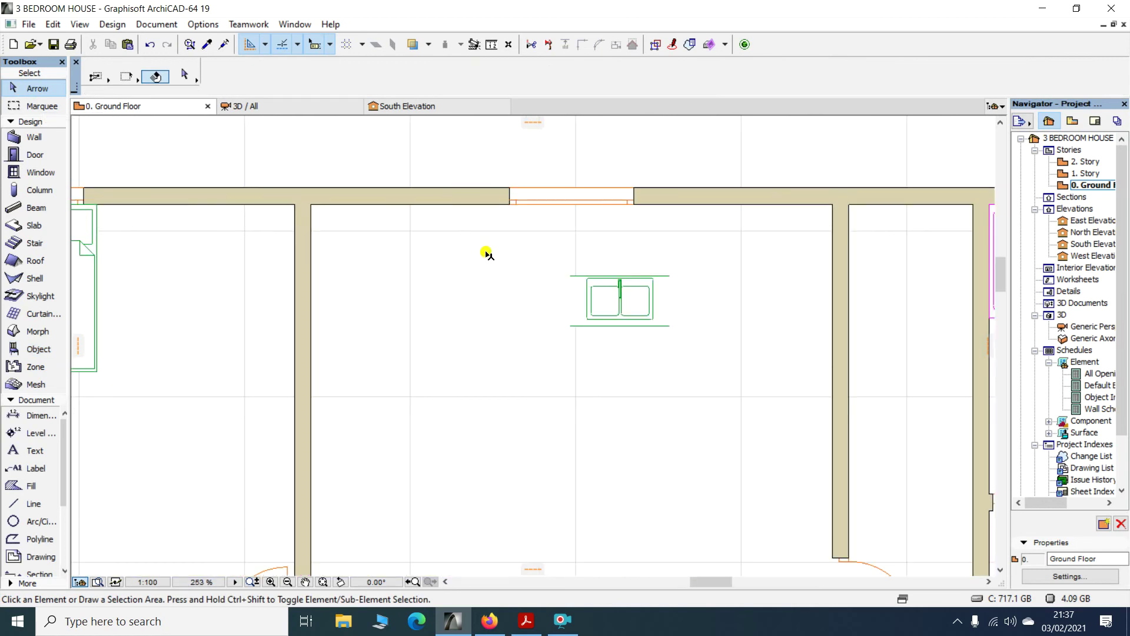
click(618, 305)
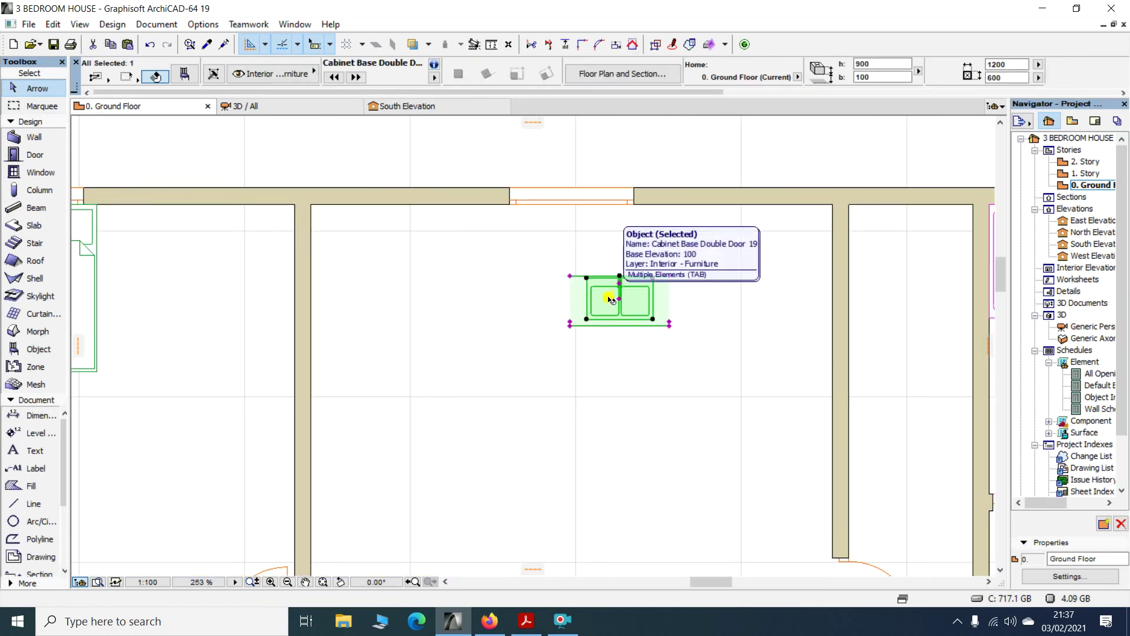
drag(632, 314, 589, 253)
scroll(595, 224, up, 4)
scroll(596, 223, up, 3)
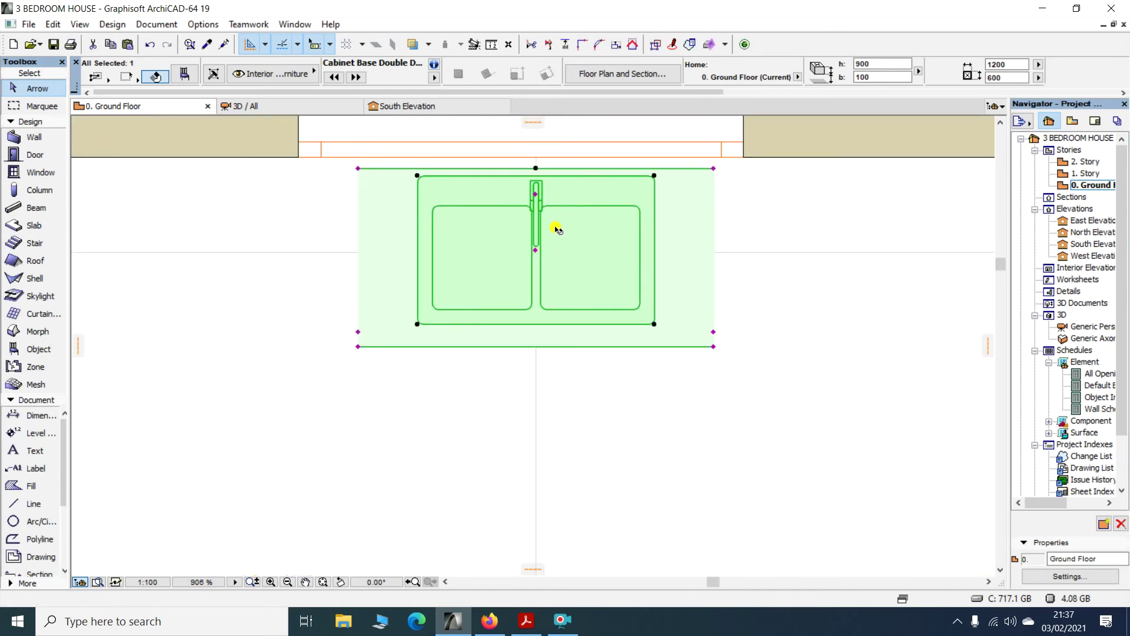
Move the sink cabinet straight back from its rear midpoint until it is flush with the kitchen's outer wall, and deselect it
scroll(518, 182, up, 3)
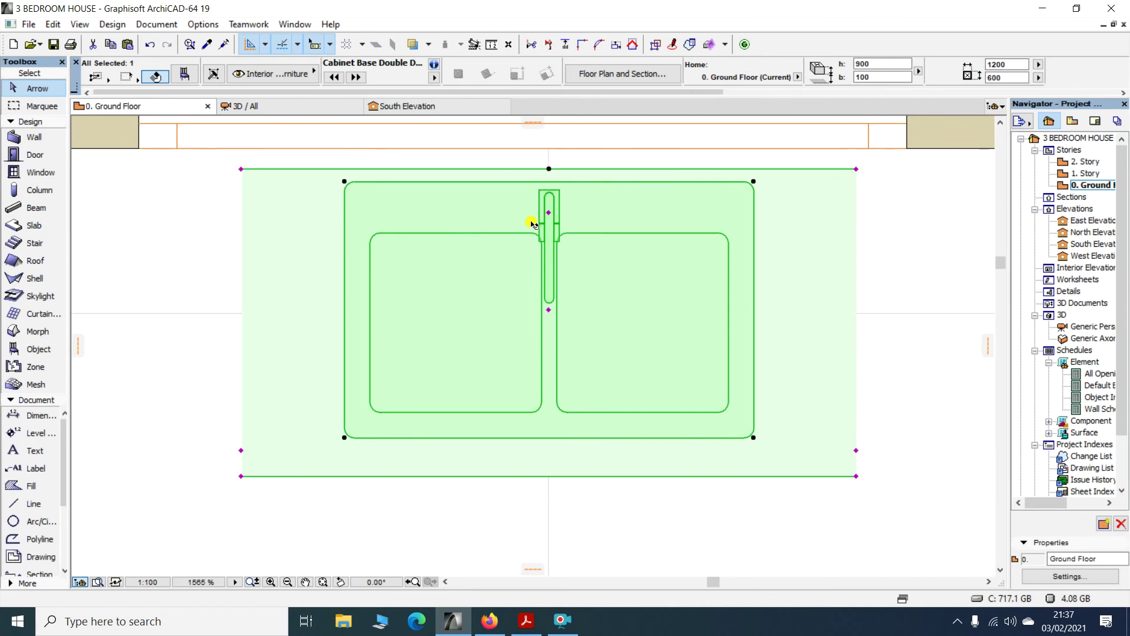
key(ctrl+d)
click(549, 169)
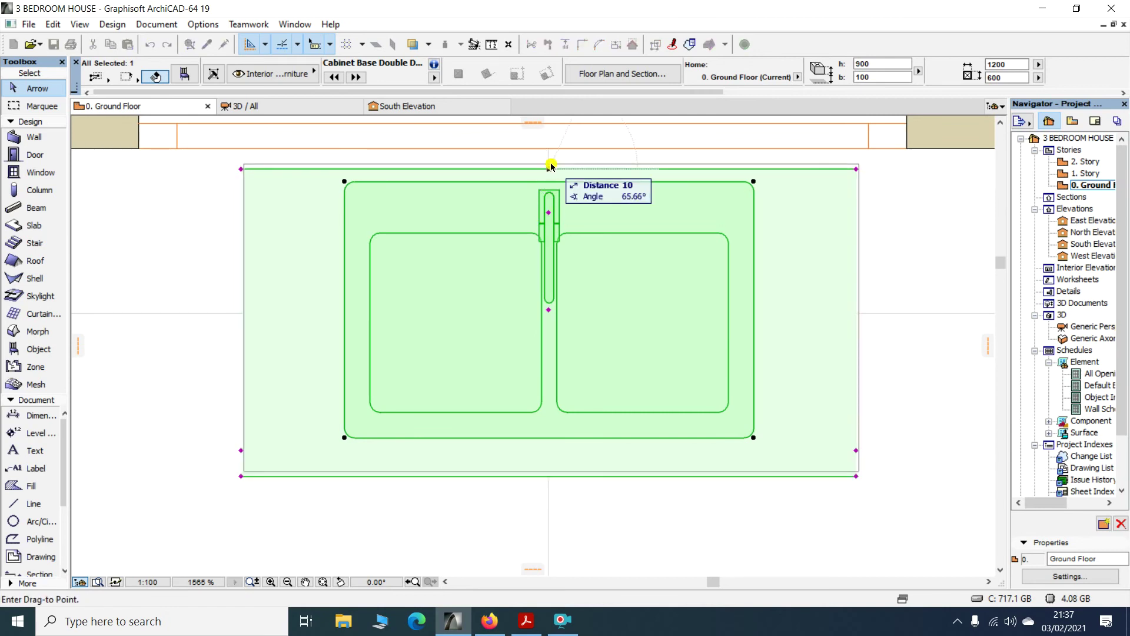
click(549, 152)
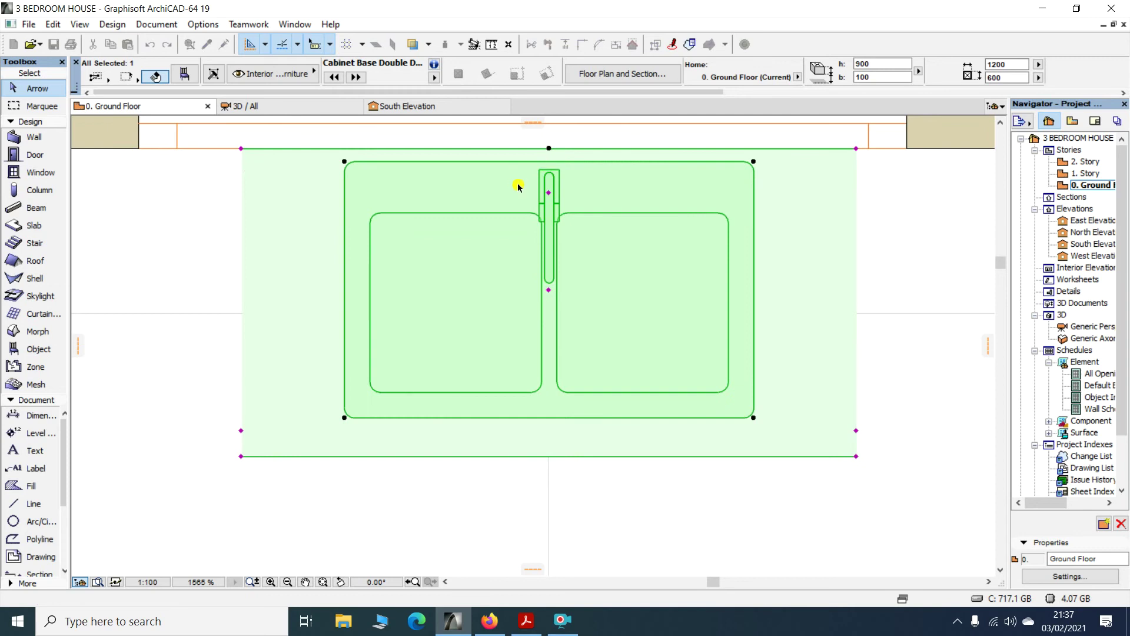
scroll(518, 185, down, 3)
scroll(436, 281, down, 3)
click(377, 364)
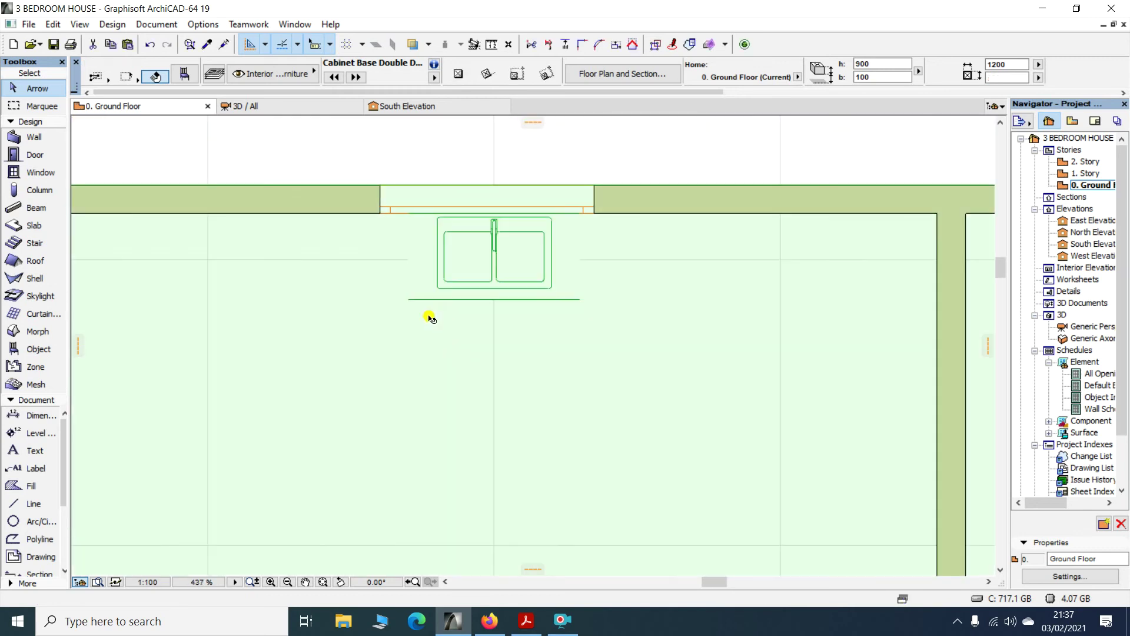
scroll(427, 299, down, 5)
click(421, 203)
scroll(442, 346, up, 3)
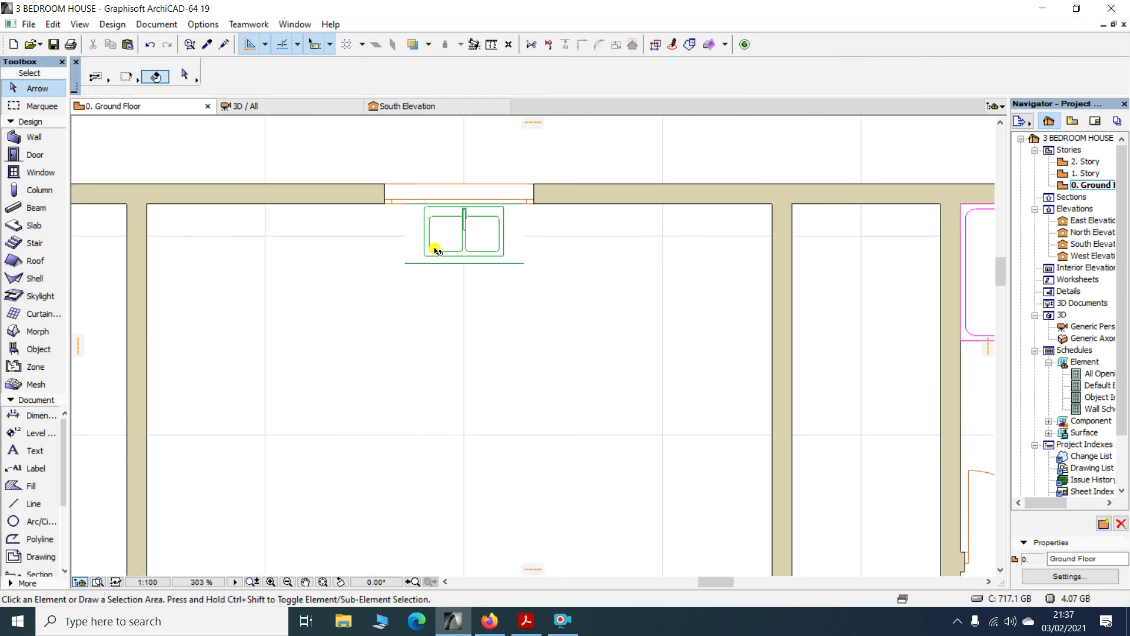
Stretch the sink cabinet's counter on both sides of the sink to a total width of about 2680 mm, and deselect it
click(414, 259)
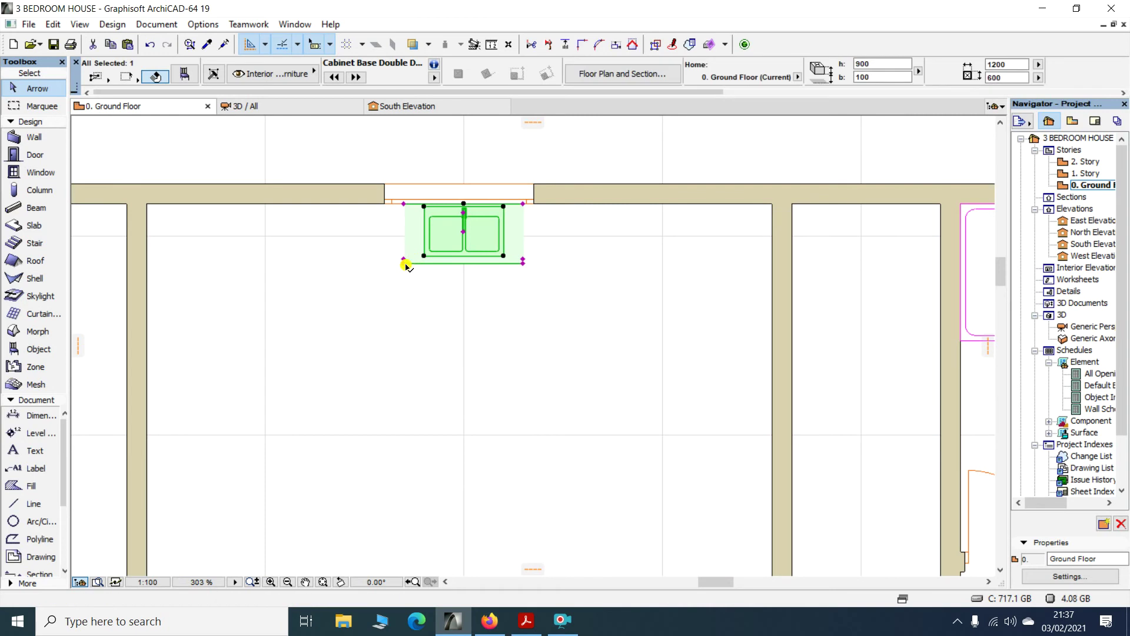
click(405, 264)
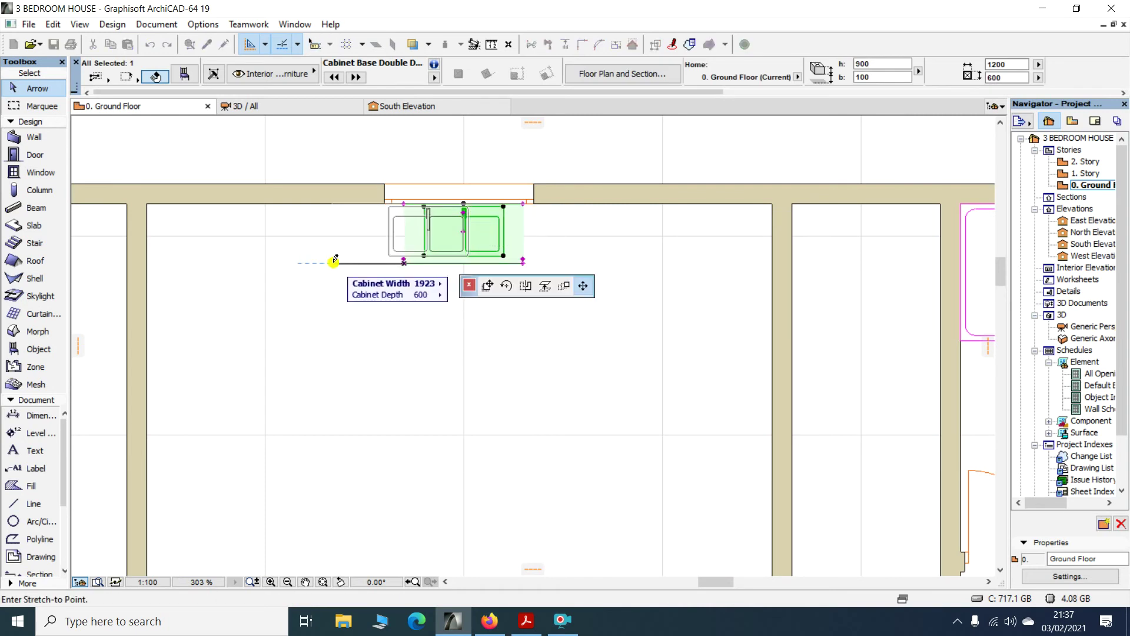
click(334, 261)
click(523, 262)
click(597, 260)
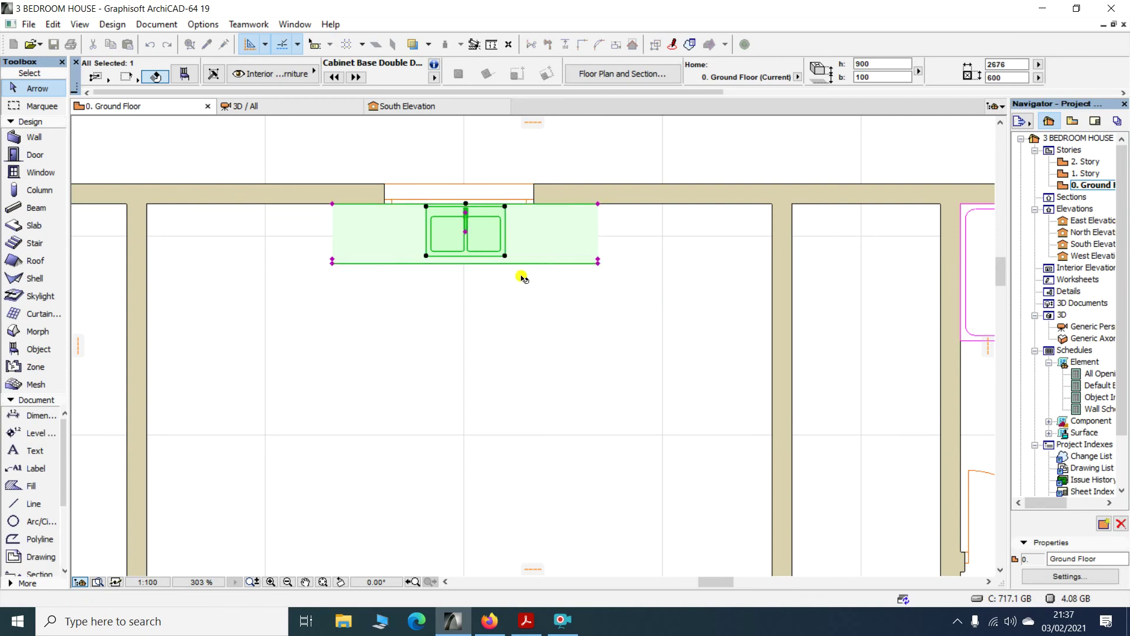
click(487, 295)
scroll(461, 282, down, 2)
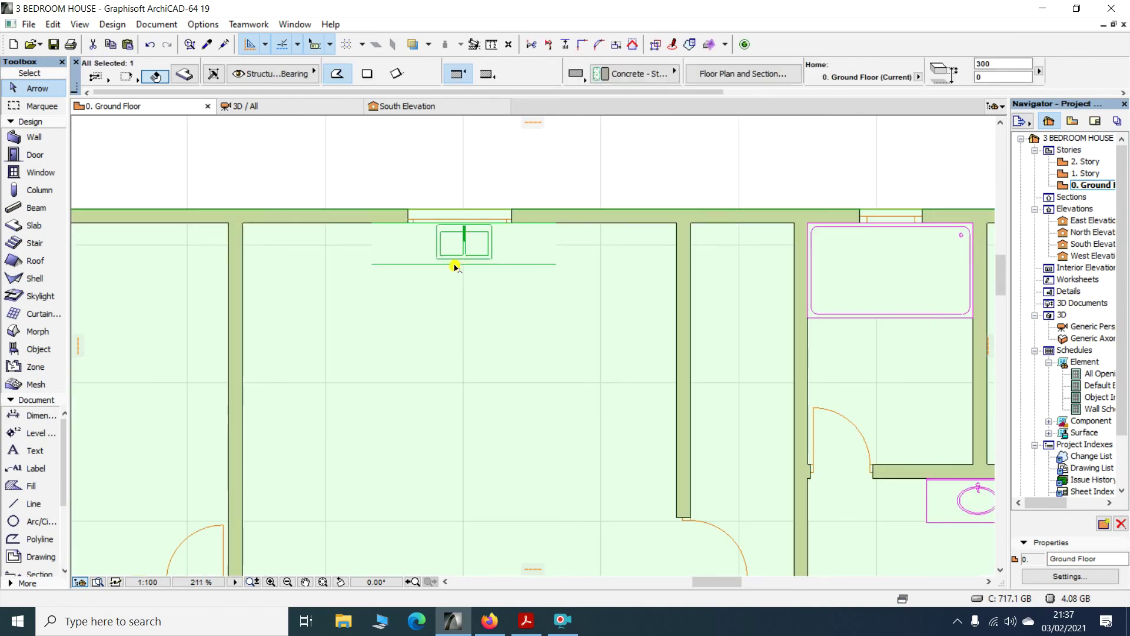
click(377, 180)
scroll(386, 200, down, 2)
scroll(381, 234, up, 1)
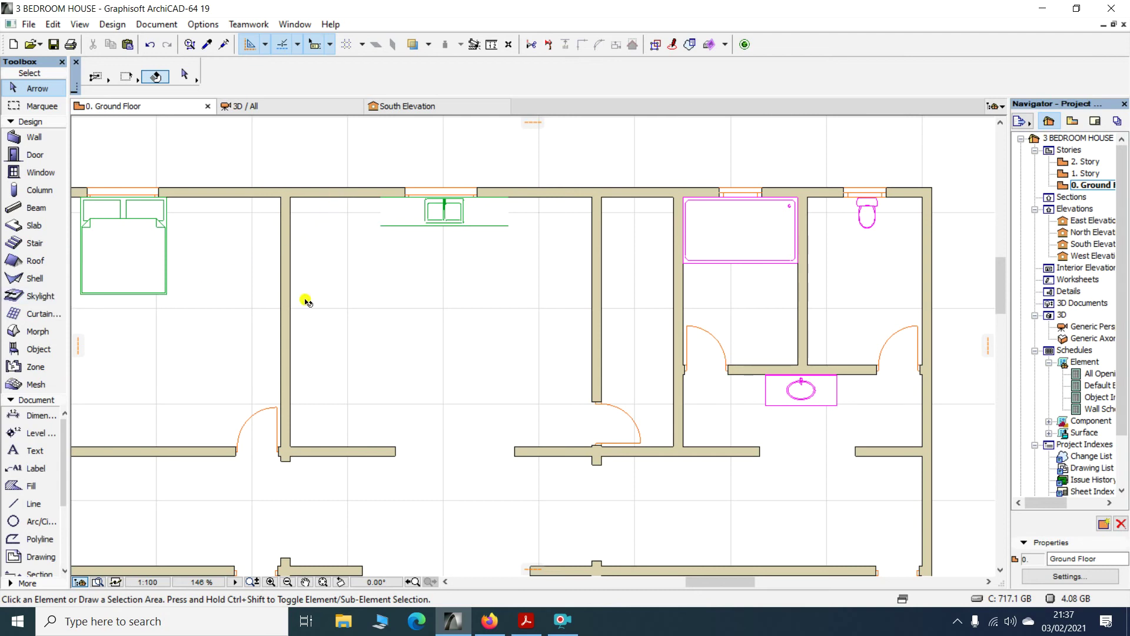
Choose Cabinet Base MultiDrawer 19 from the Kitchen Cabinets 19 folder for the Object tool and place it in the kitchen in front of the sink counter
click(24, 346)
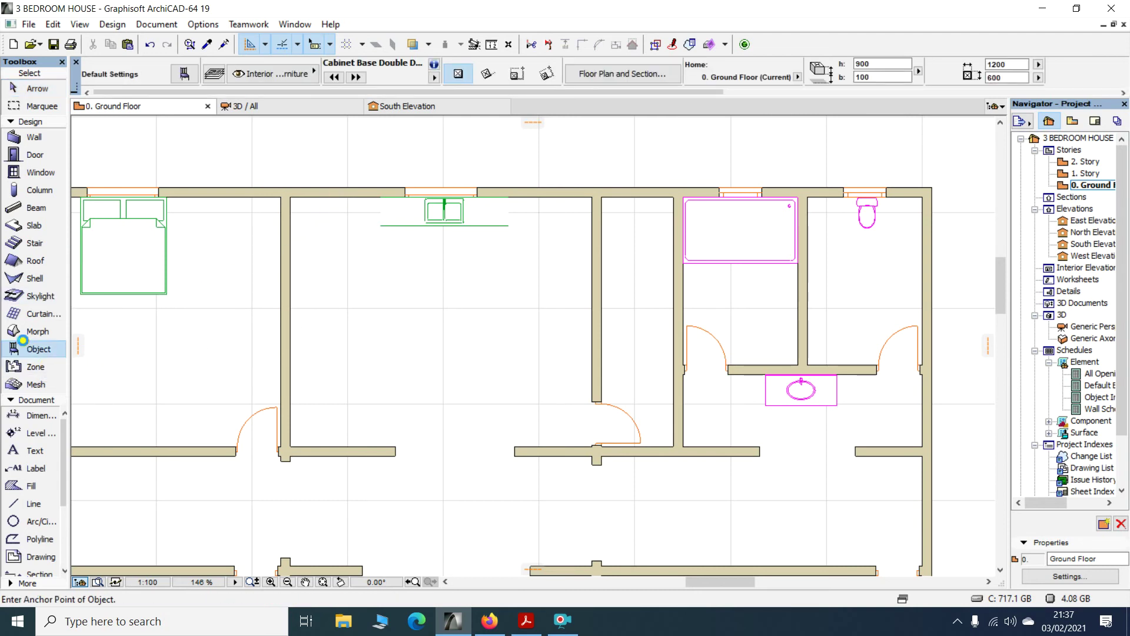
double_click(23, 346)
scroll(402, 451, down, 3)
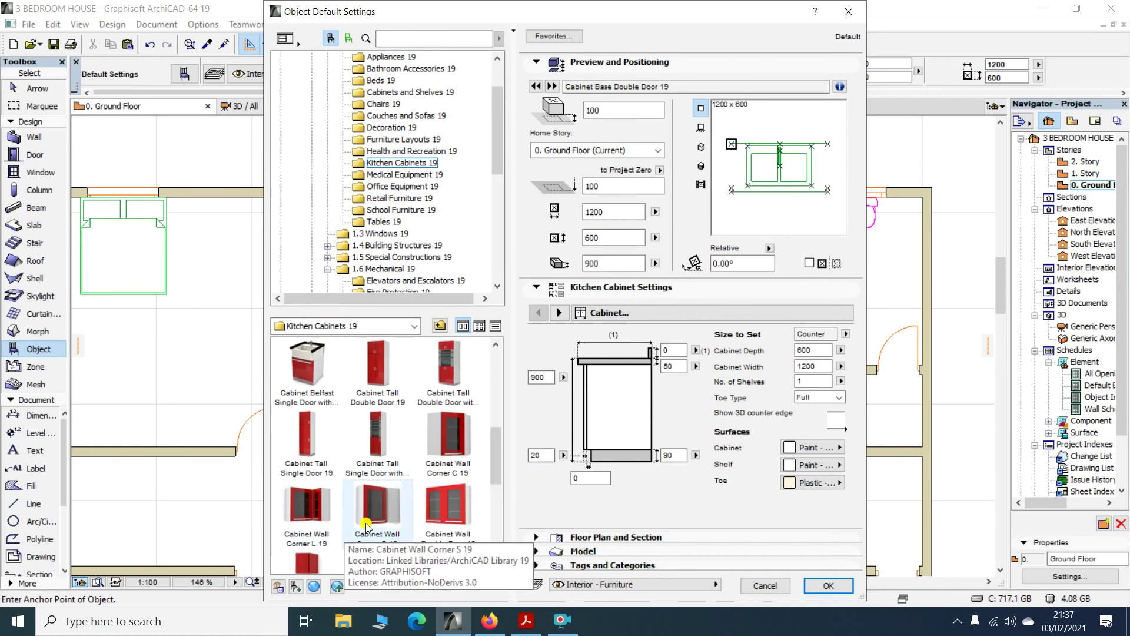
scroll(401, 521, up, 3)
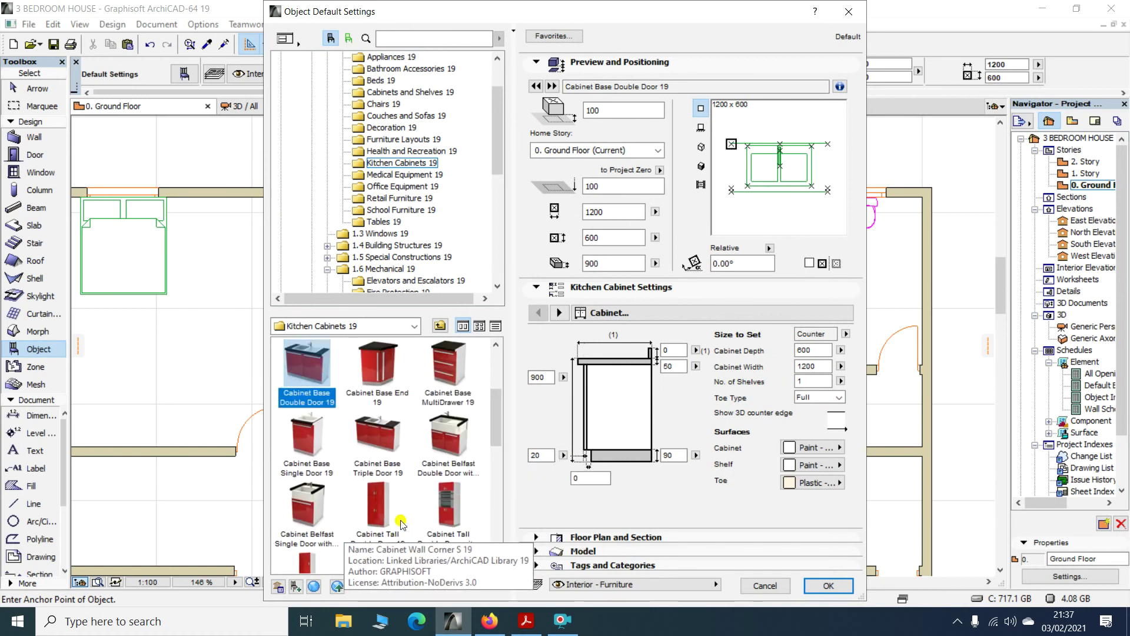
click(453, 366)
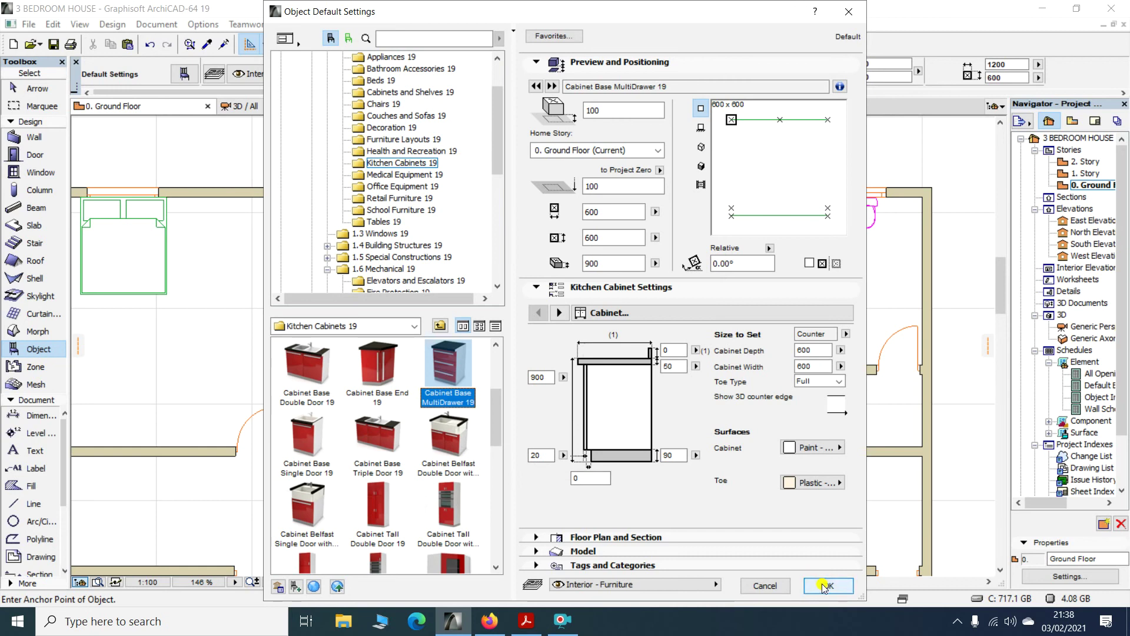
click(828, 586)
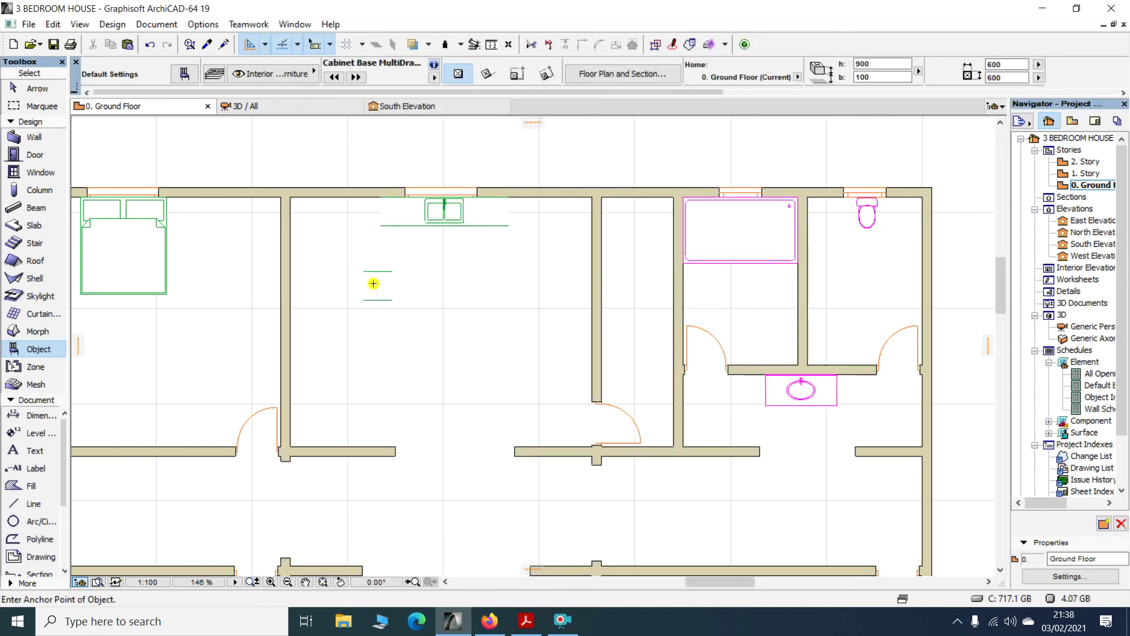
scroll(373, 281, up, 3)
Rotate the multi-drawer base cabinet in the kitchen 180° about its centre
click(42, 88)
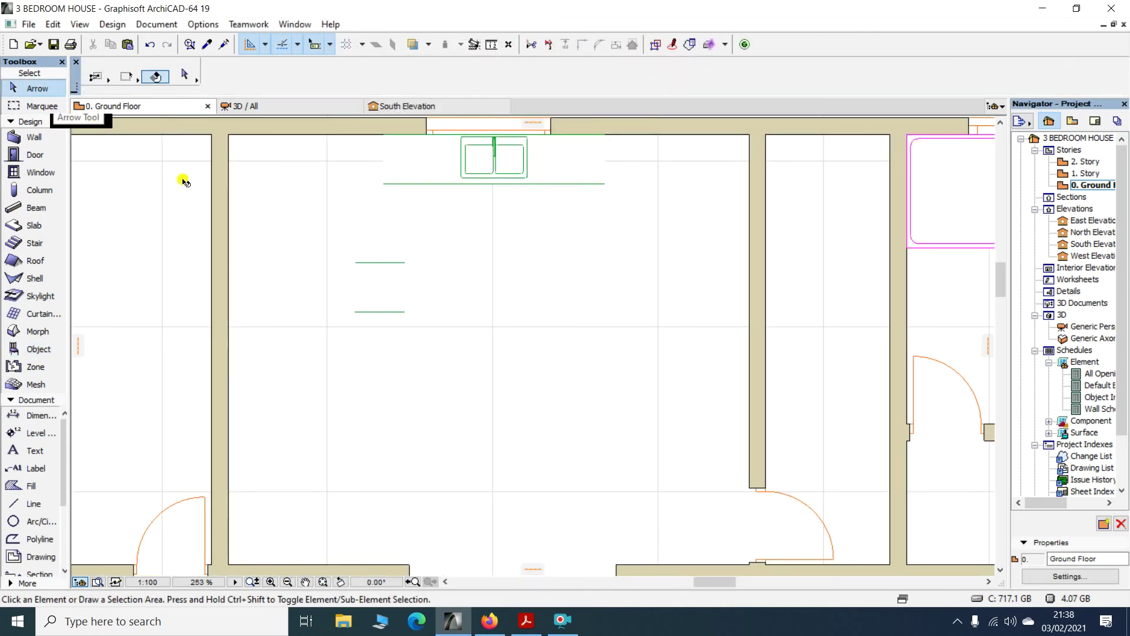
click(379, 289)
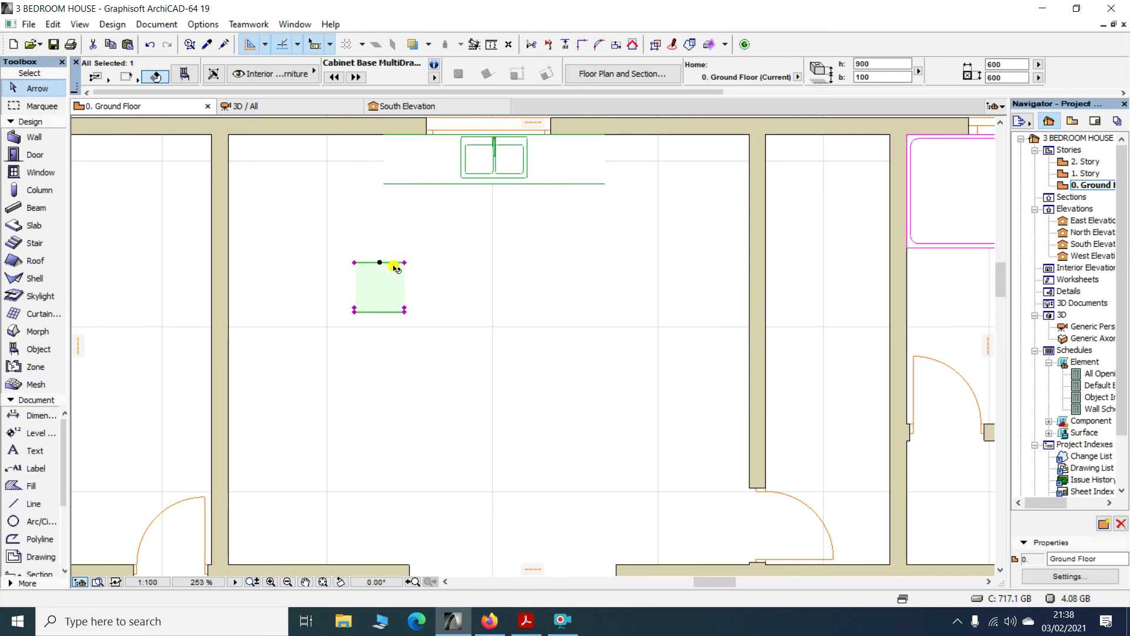
key(ctrl+e)
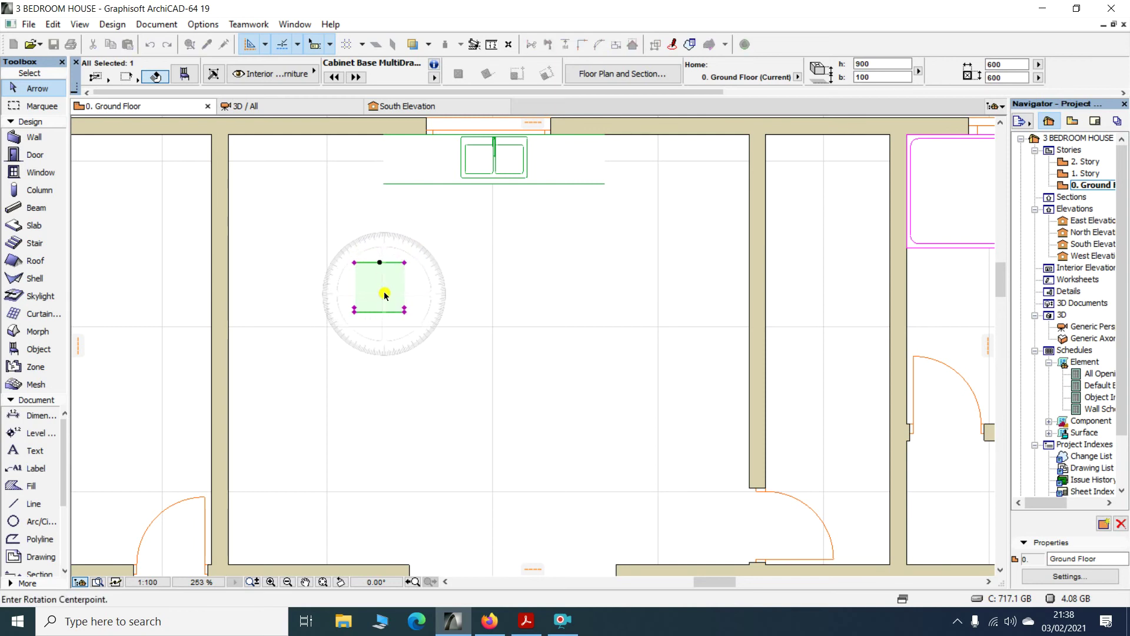
click(379, 290)
click(475, 289)
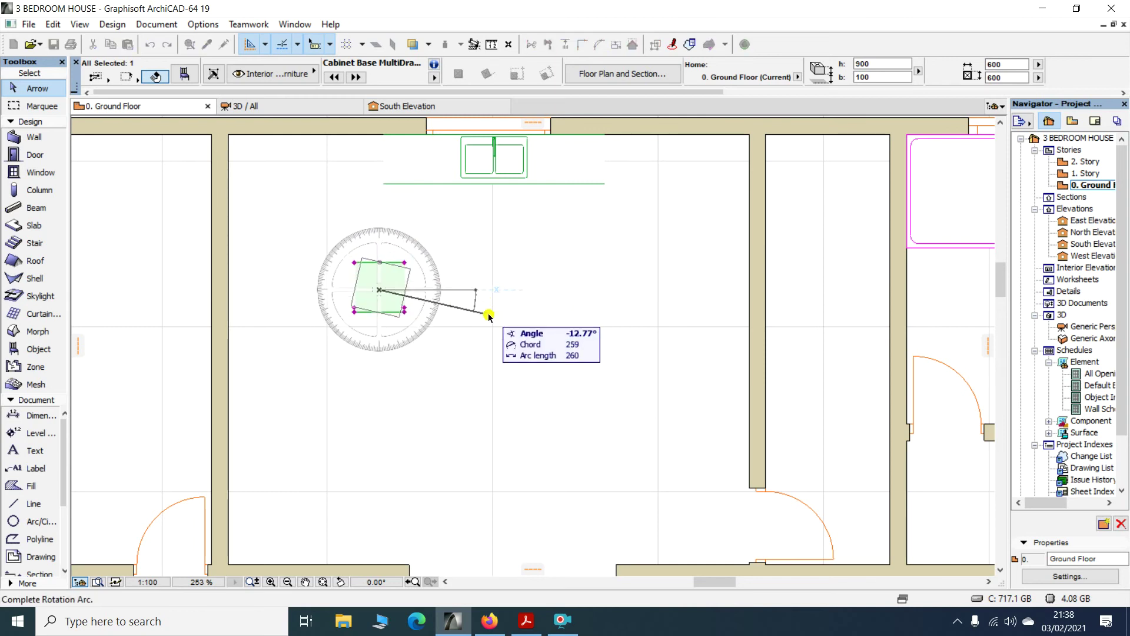
click(298, 290)
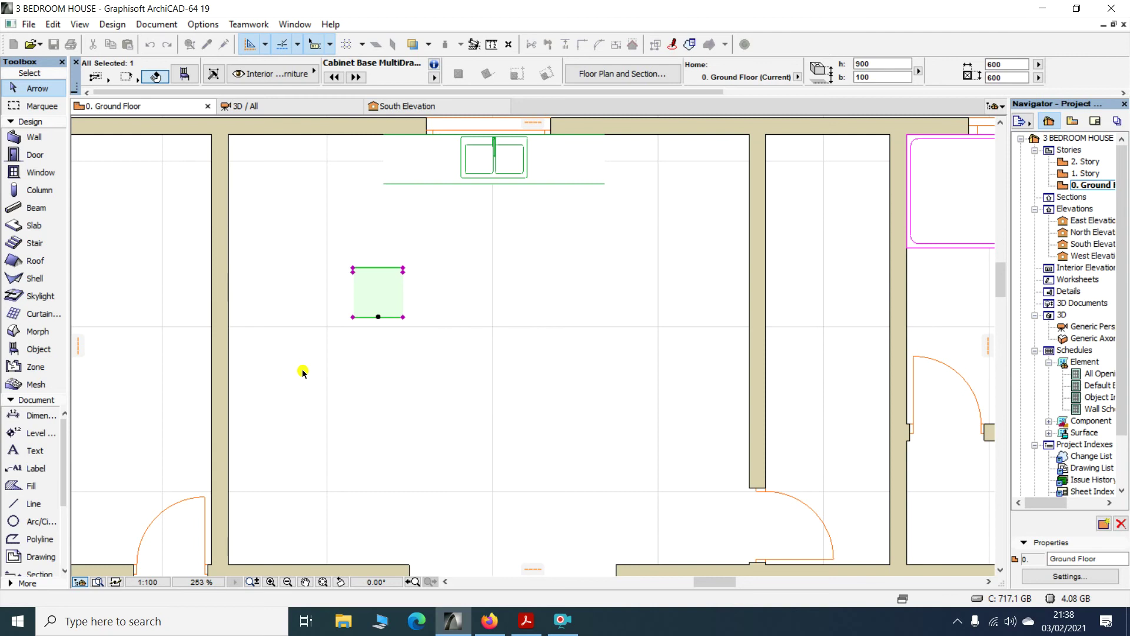
Move the drawer cabinet back to the kitchen's outer wall, beside the sink counter and nearer Bedroom 1
key(ctrl+d)
click(387, 302)
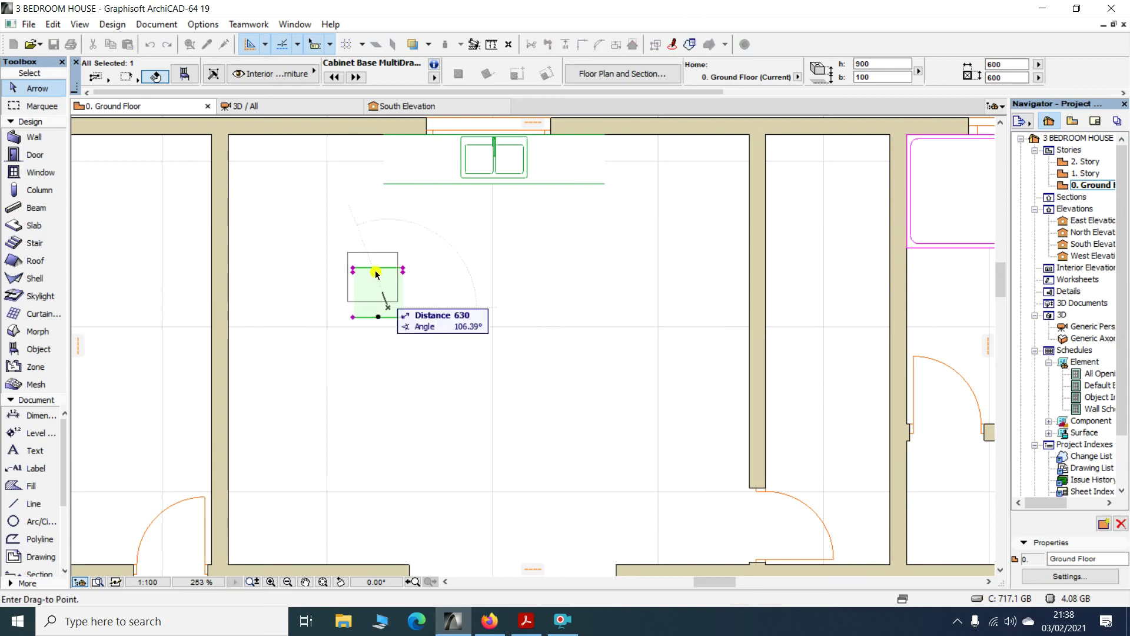
click(347, 169)
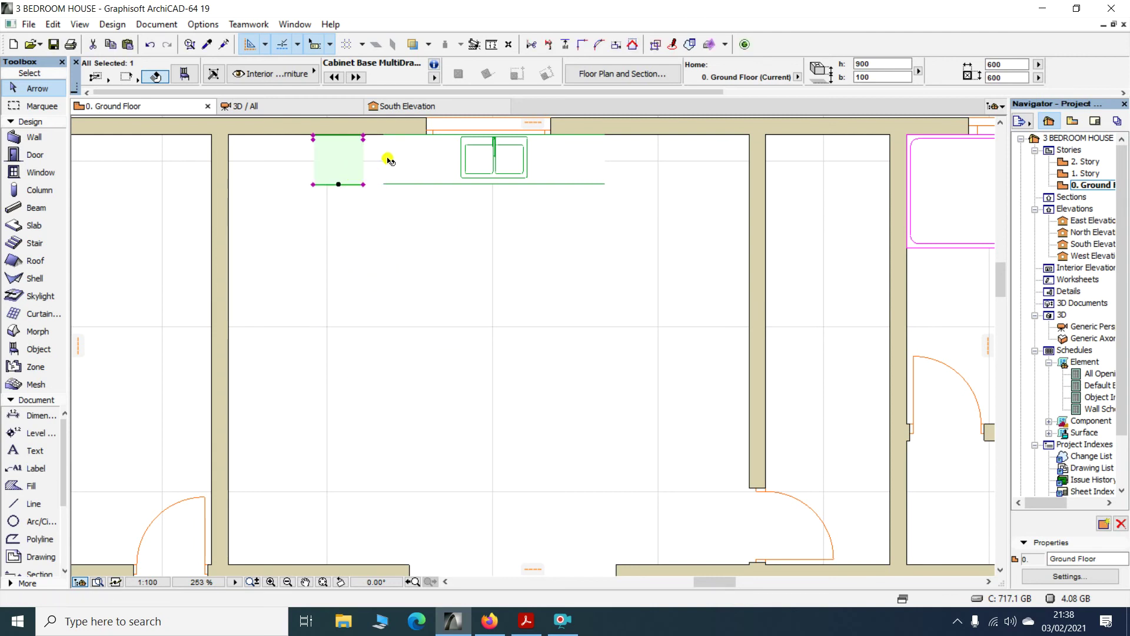
Stretch the drawer cabinet's rear corner back to the outer wall, making the cabinet 611 mm deep
scroll(363, 133, up, 3)
scroll(357, 136, up, 3)
click(363, 135)
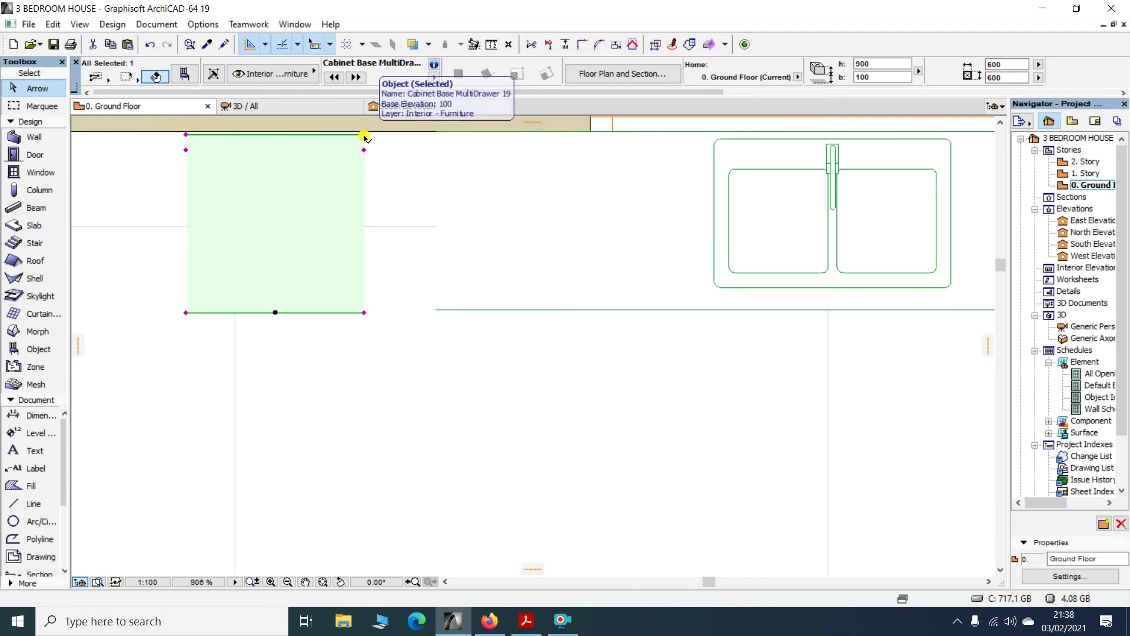
scroll(365, 131, up, 4)
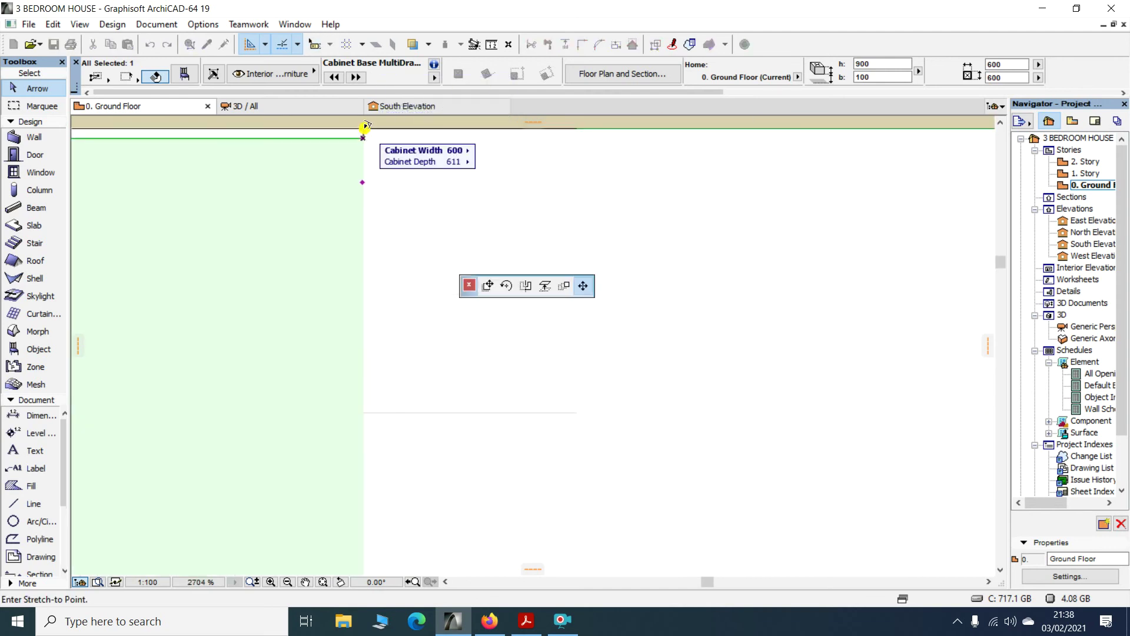
click(366, 174)
scroll(367, 174, down, 3)
Stretch the drawer cabinet's rear corner along the wall towards the sink counter to a width of about 706 mm
click(365, 155)
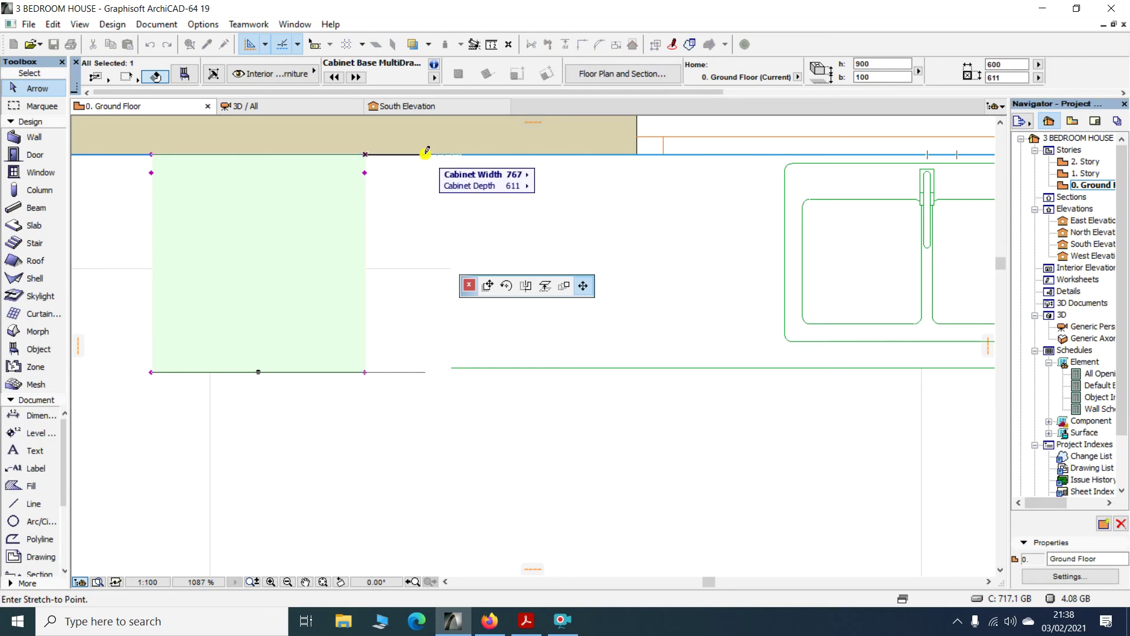
scroll(412, 152, up, 4)
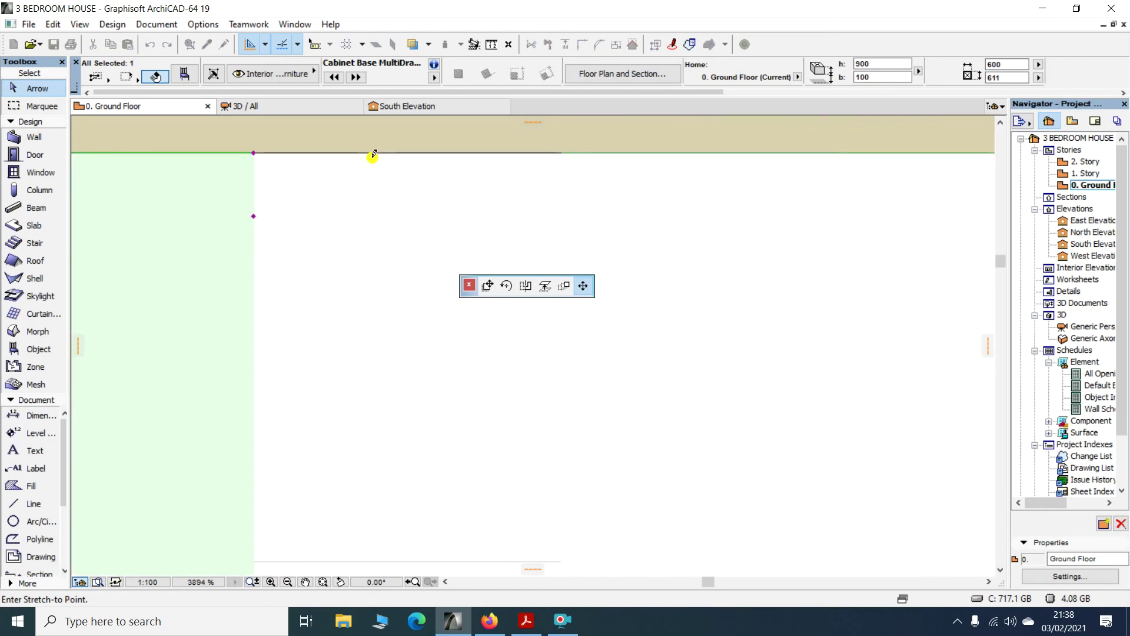
scroll(395, 156, down, 3)
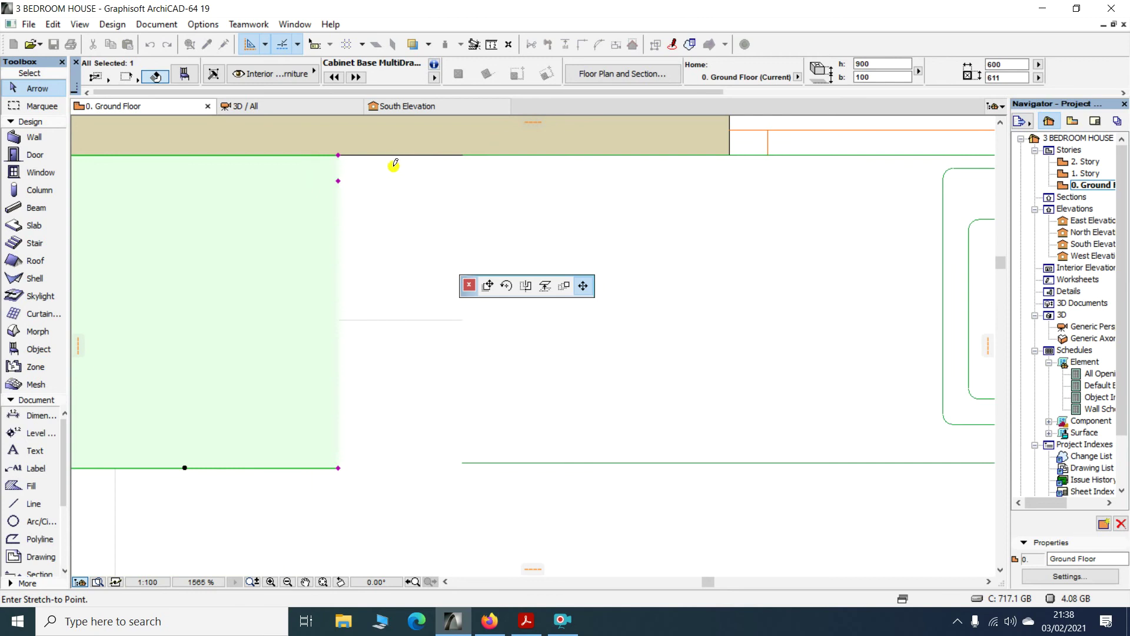
click(395, 163)
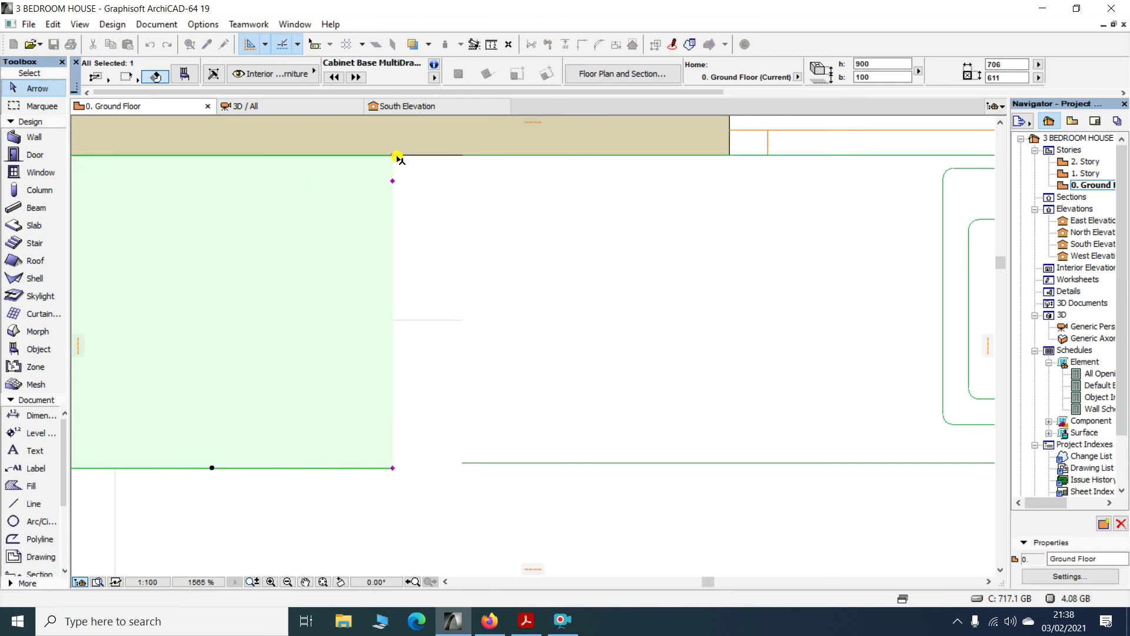
Try to reduce the drawer cabinet's depth from its front corner to line up with the sink counter's front edge
scroll(400, 171, down, 3)
scroll(352, 272, up, 2)
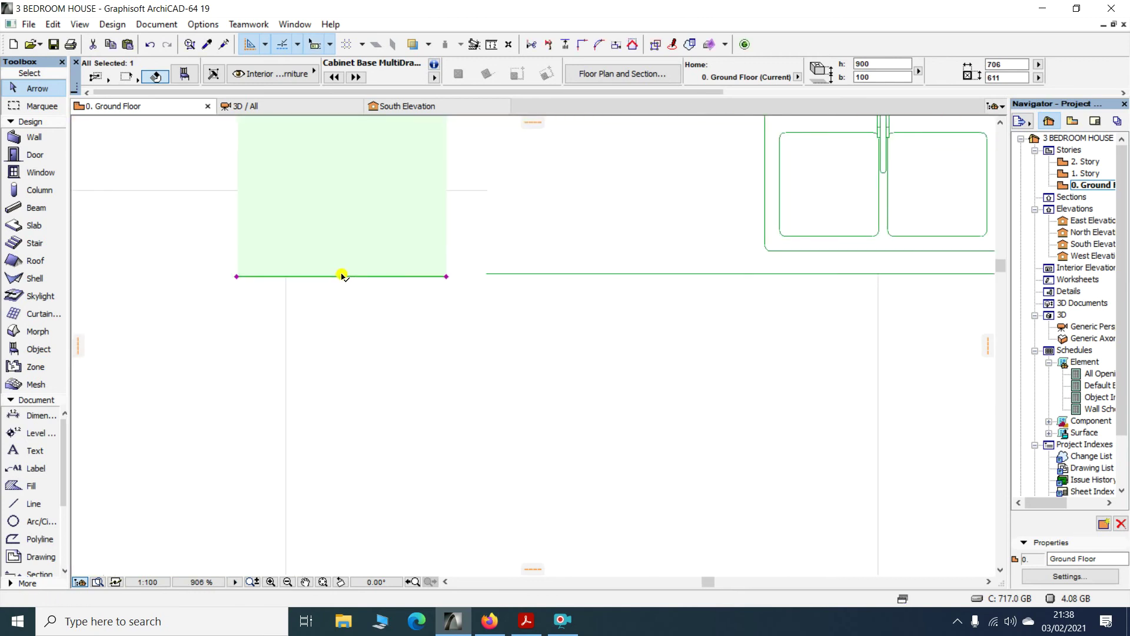
click(448, 276)
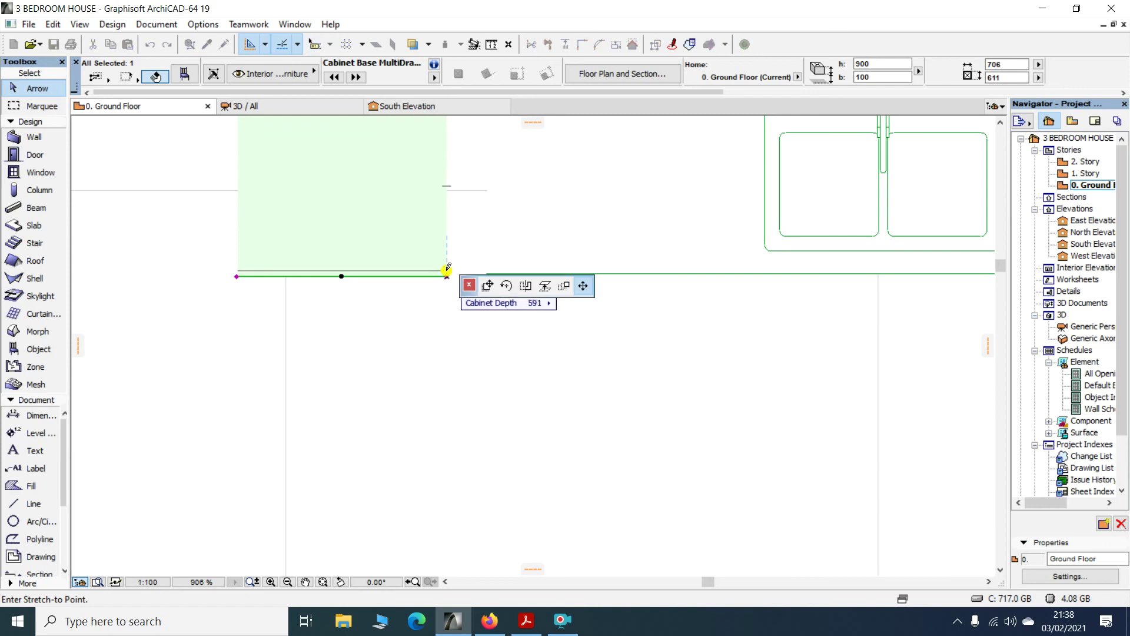
click(447, 272)
scroll(339, 270, down, 1)
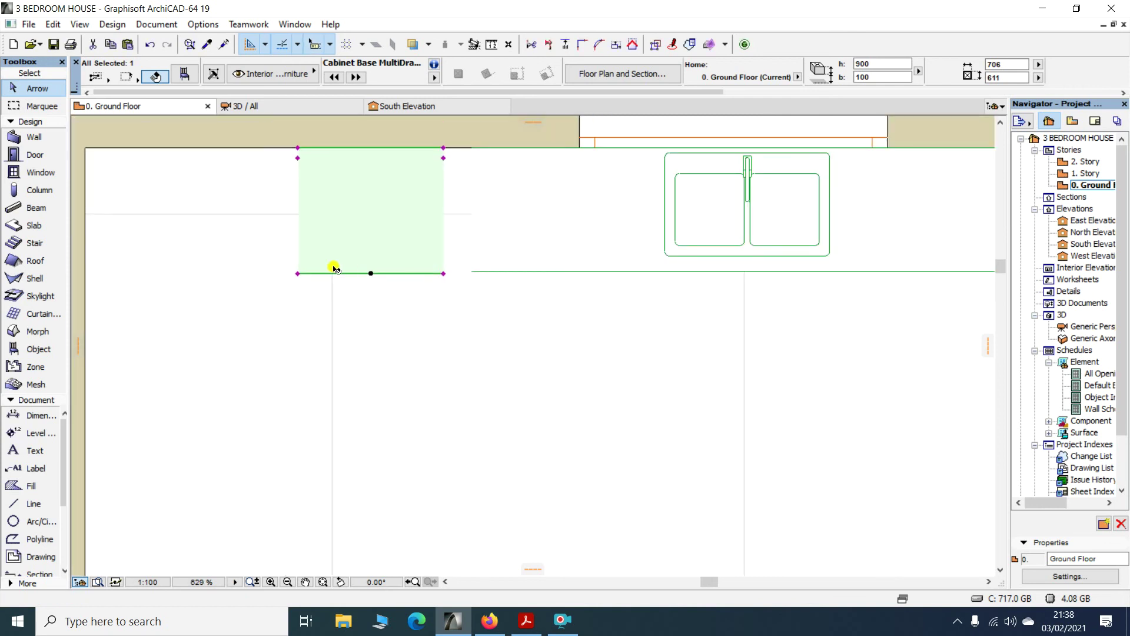
Stretch the drawer cabinet's far end to the side wall shared with Bedroom 1, and deselect everything
click(297, 275)
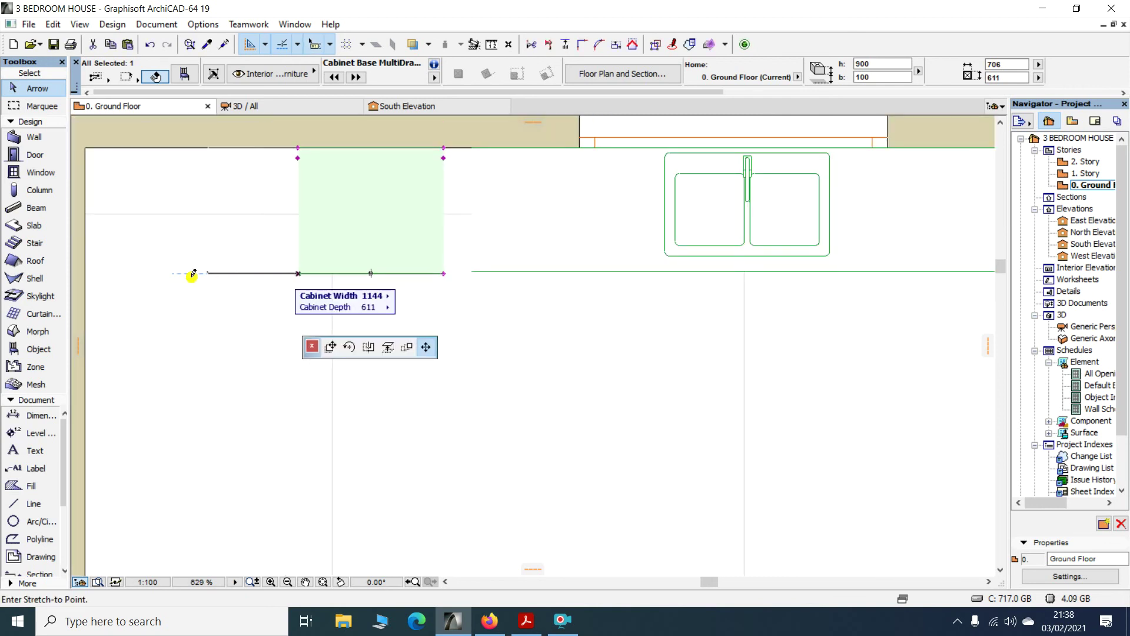
click(90, 273)
scroll(225, 220, down, 5)
click(285, 301)
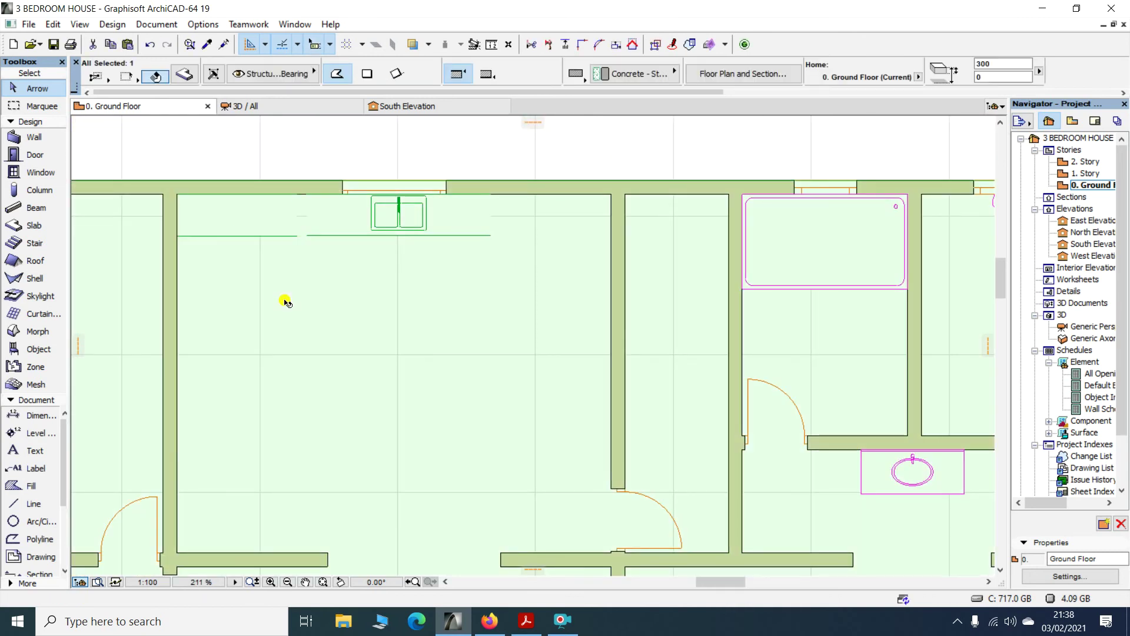
scroll(298, 290, down, 2)
click(302, 213)
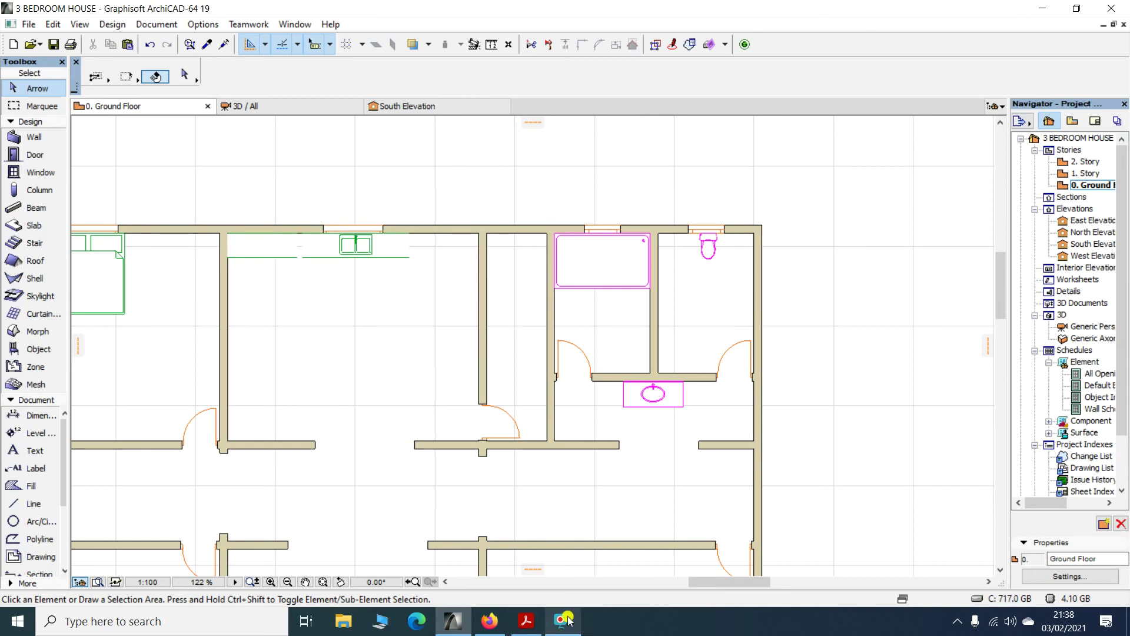
Switch to the 3 BEDROOM HOUSE PDF, examine its furniture layout, and return to the ArchiCAD floor plan
mouse_move(526, 622)
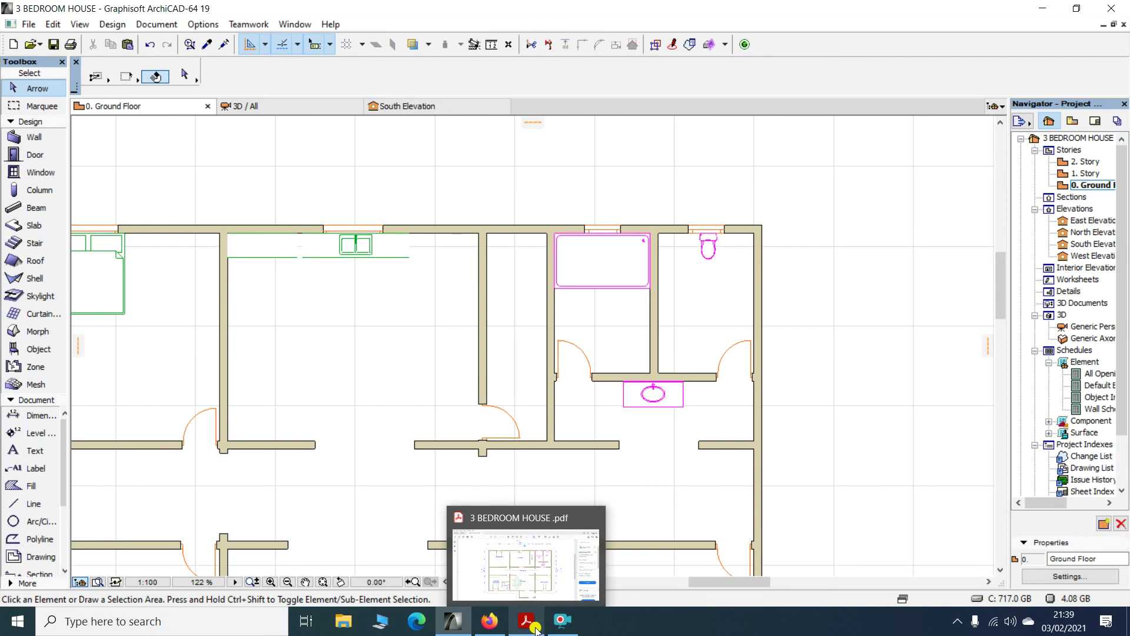
click(535, 627)
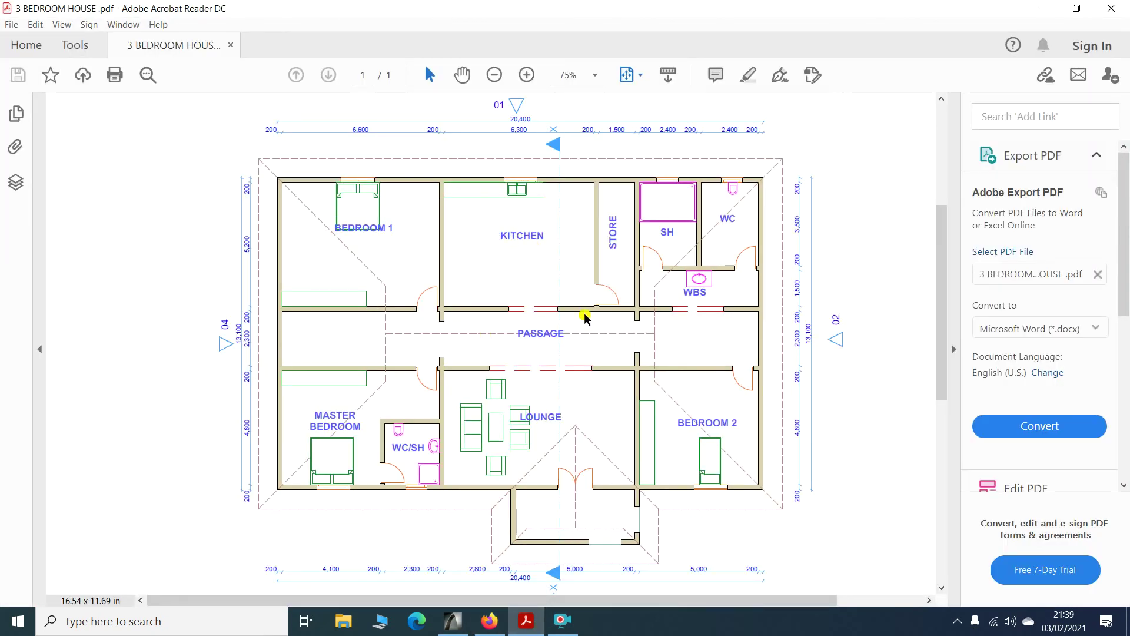
scroll(593, 335, down, 1)
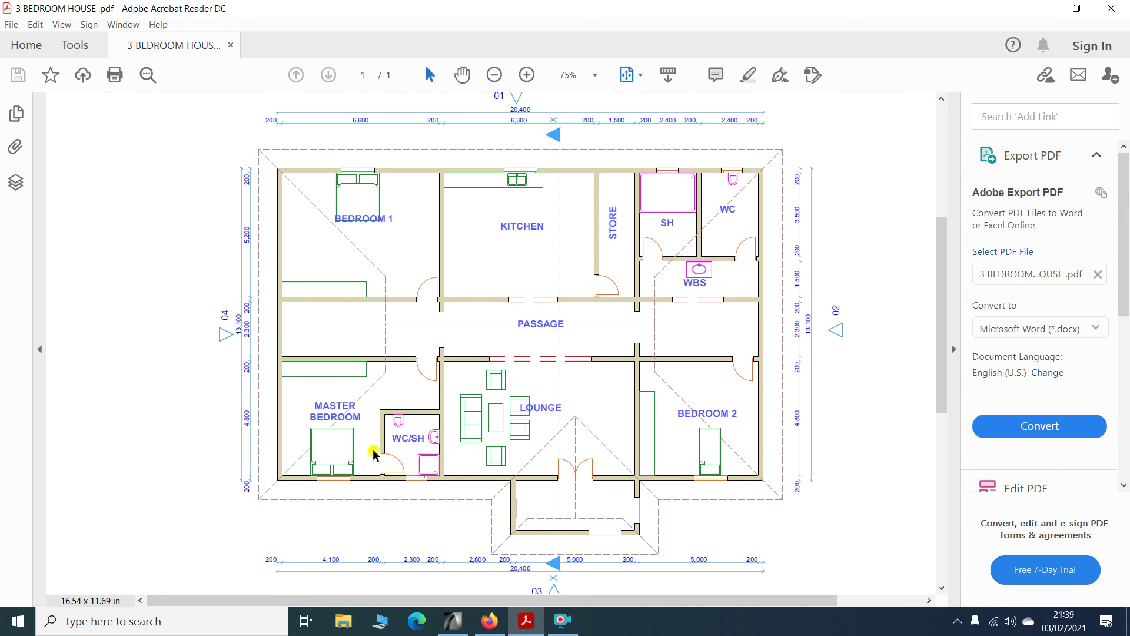
mouse_move(493, 629)
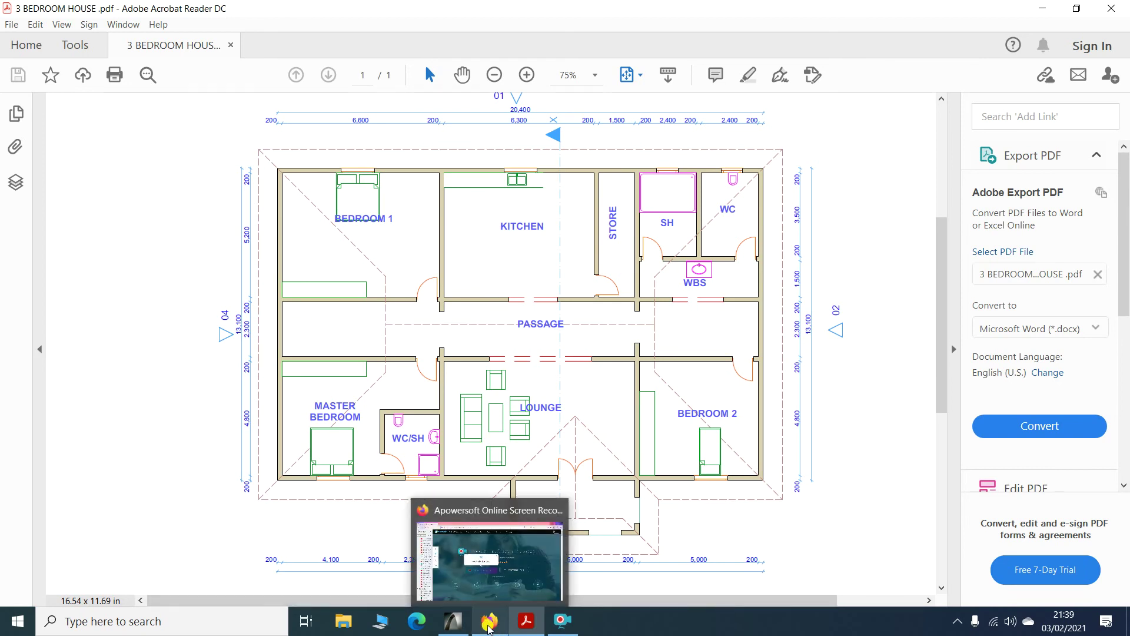
click(453, 620)
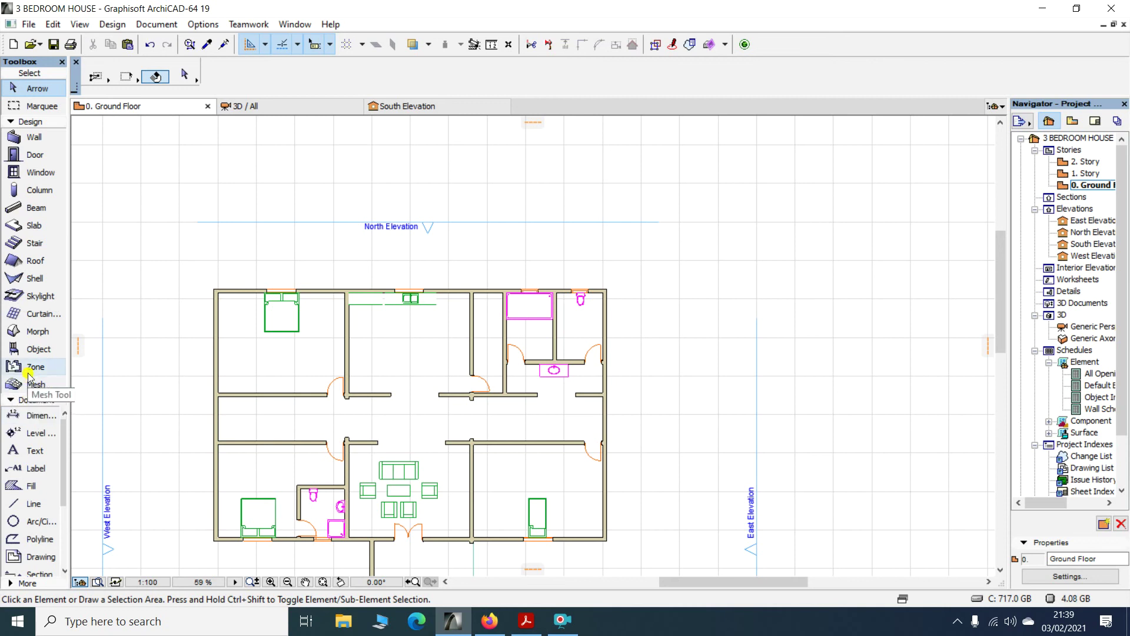
Choose Wardrobe 19 from the Cabinets and Shelves 19 folder for the Object tool and place it in Bedroom 2 near the single bed
double_click(37, 349)
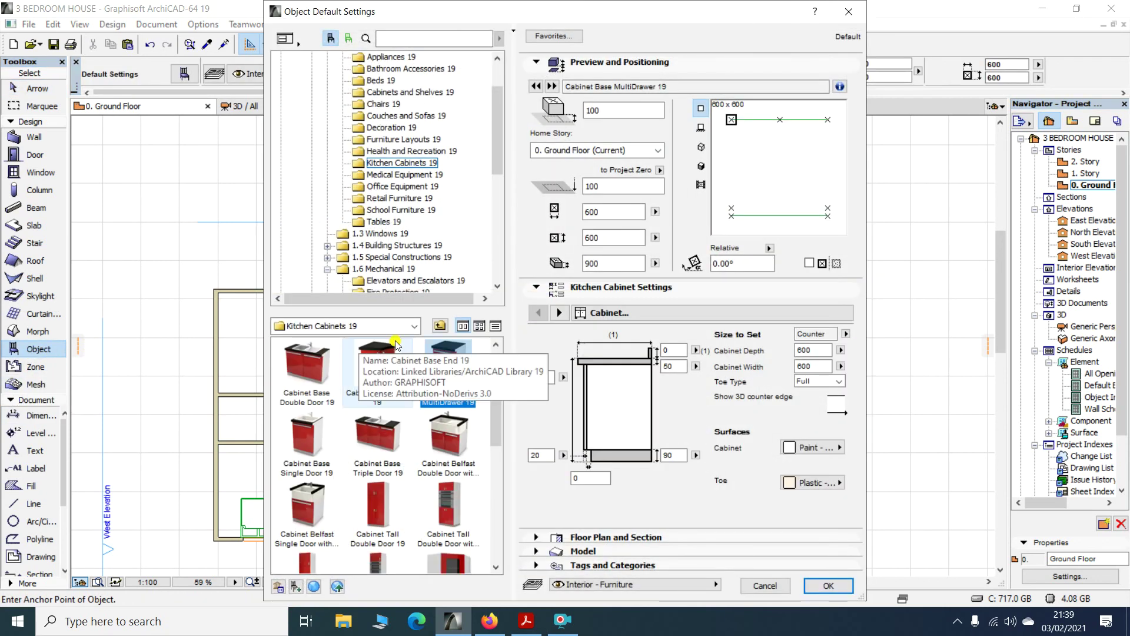
scroll(433, 297, down, 7)
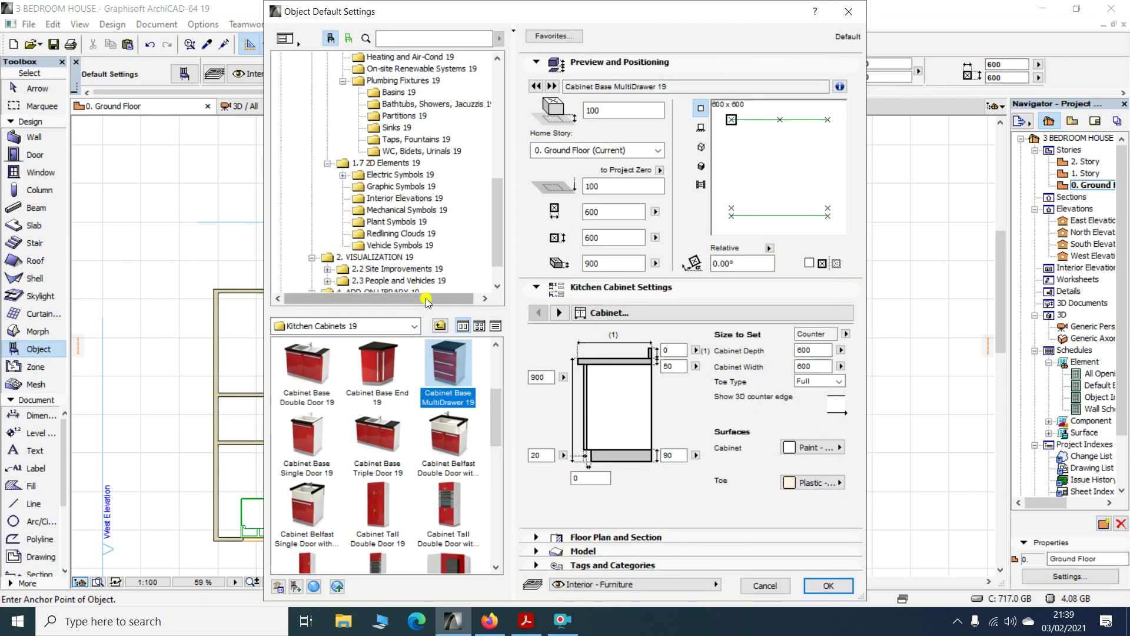
scroll(465, 377, down, 10)
scroll(449, 399, up, 10)
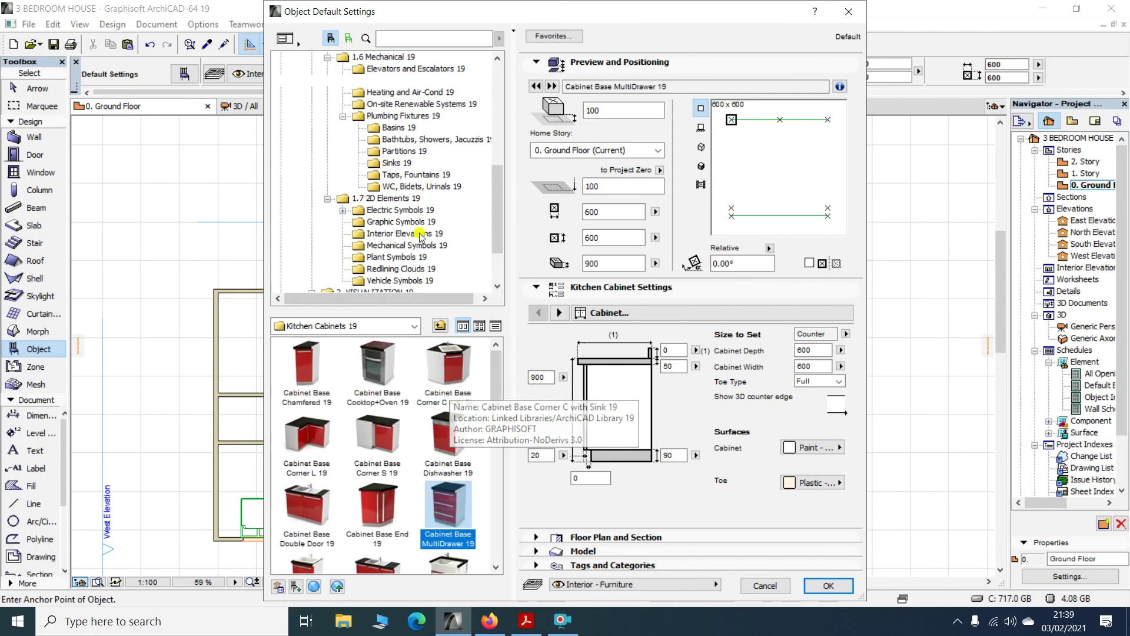
scroll(430, 176, up, 10)
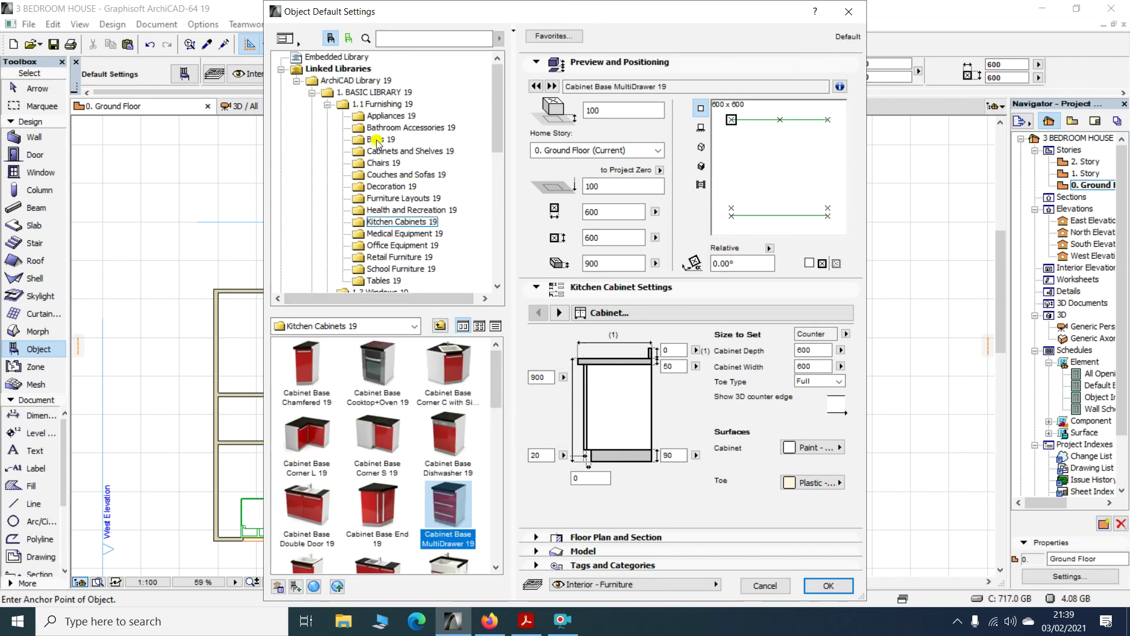
click(377, 141)
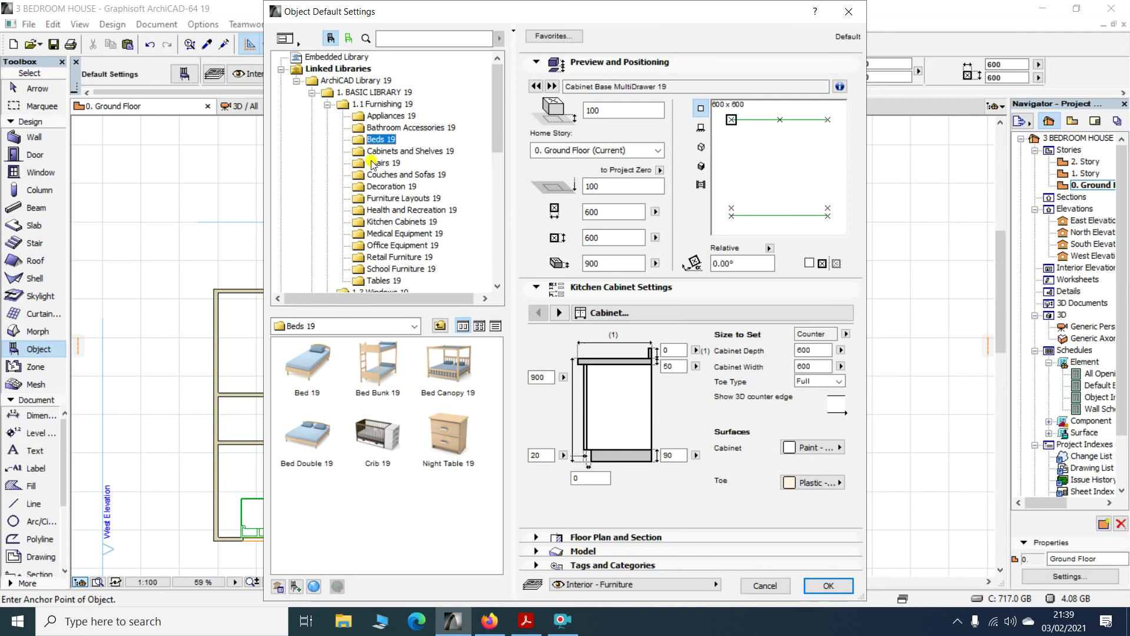
click(377, 151)
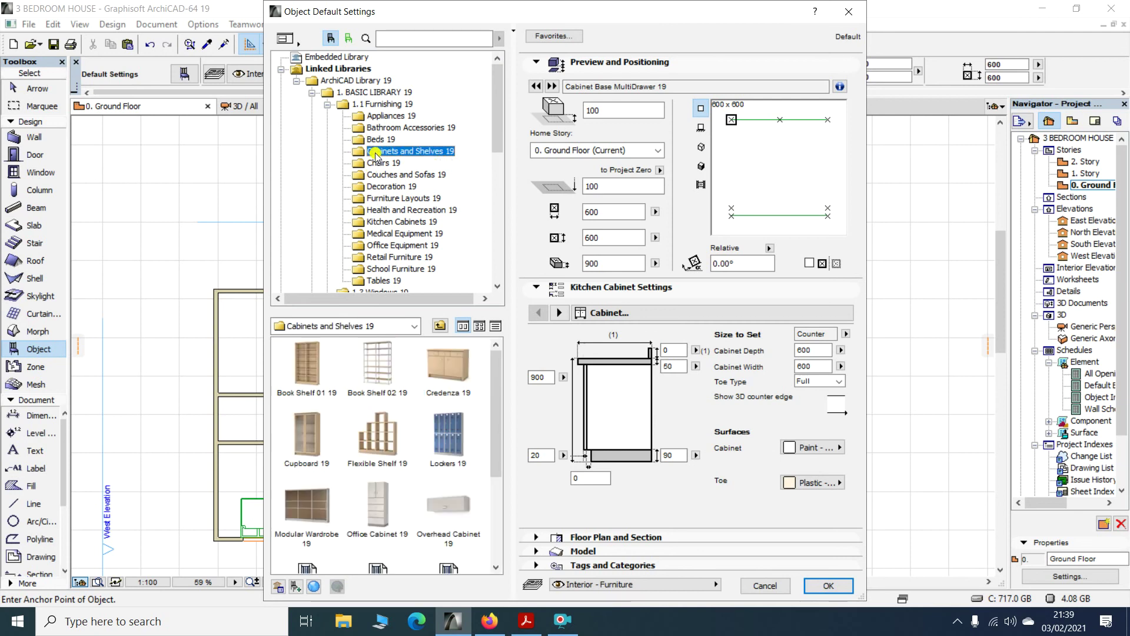
scroll(399, 525, down, 1)
scroll(400, 526, down, 2)
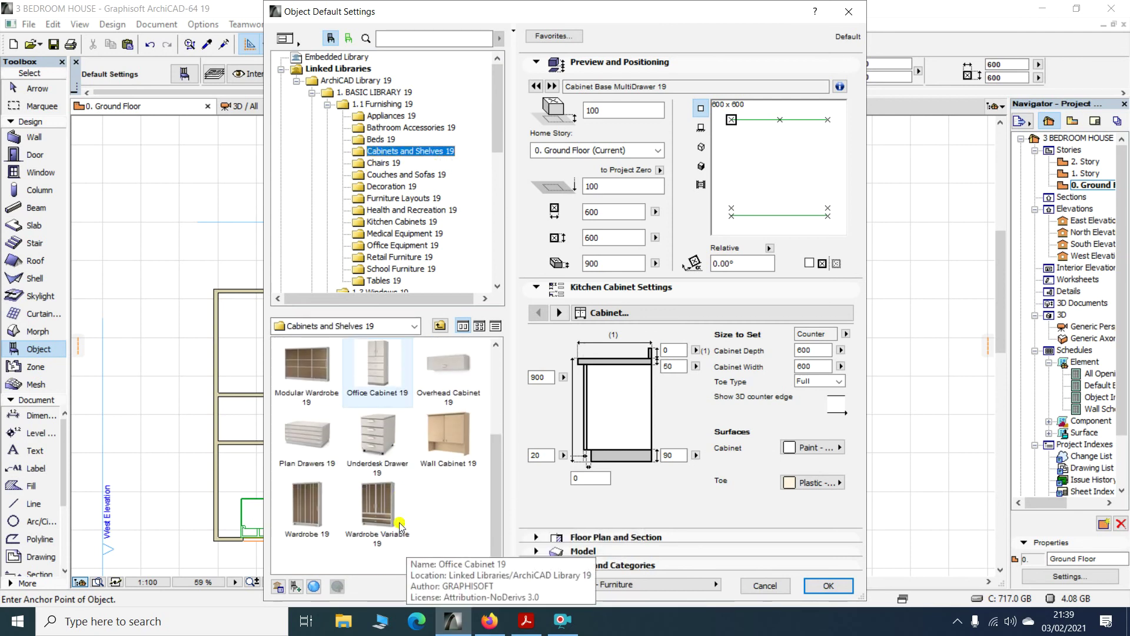
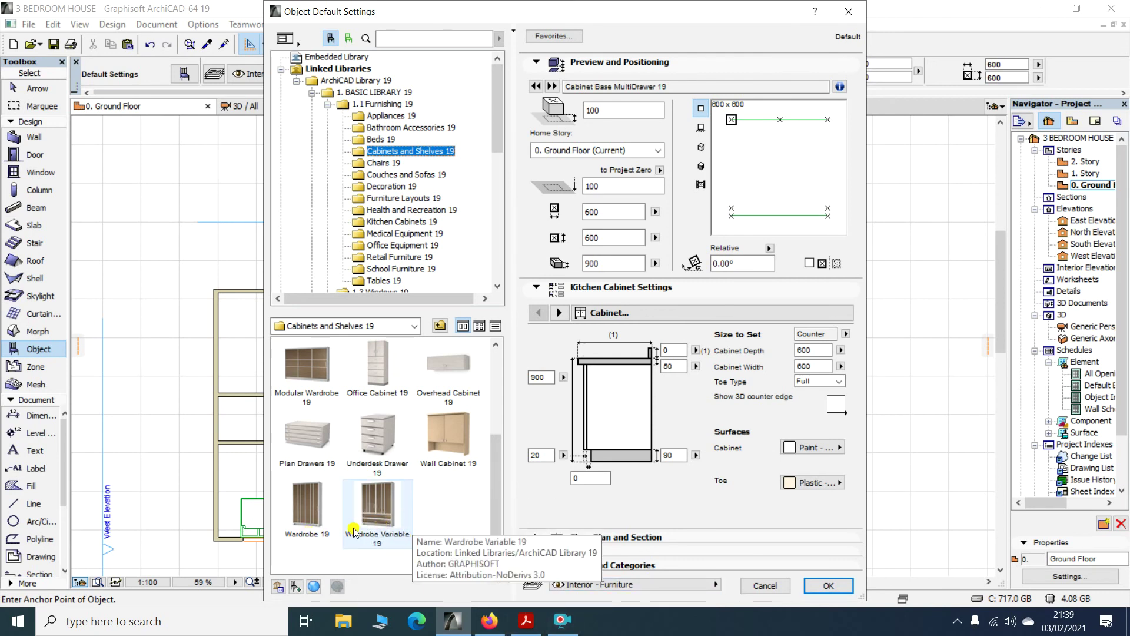
click(319, 522)
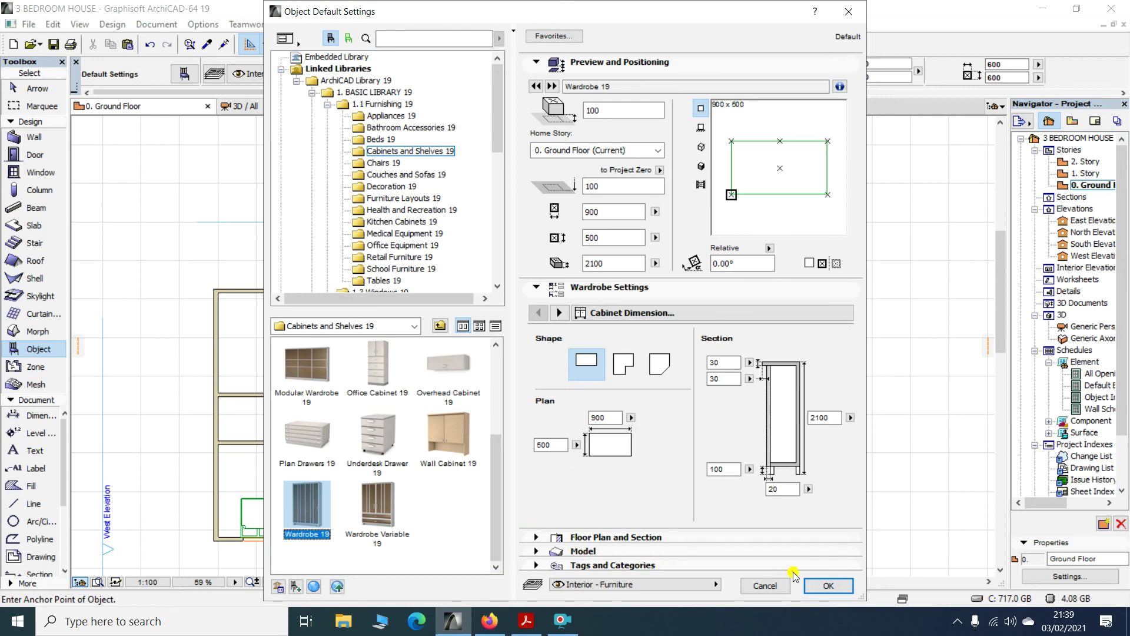
click(828, 585)
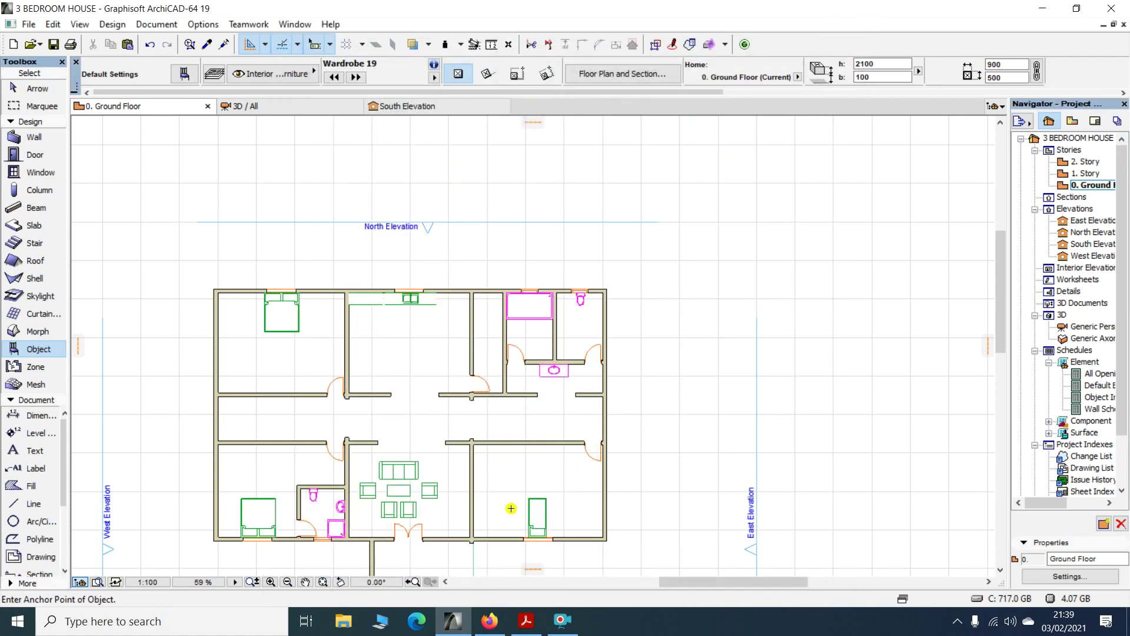
scroll(512, 508, up, 3)
click(493, 459)
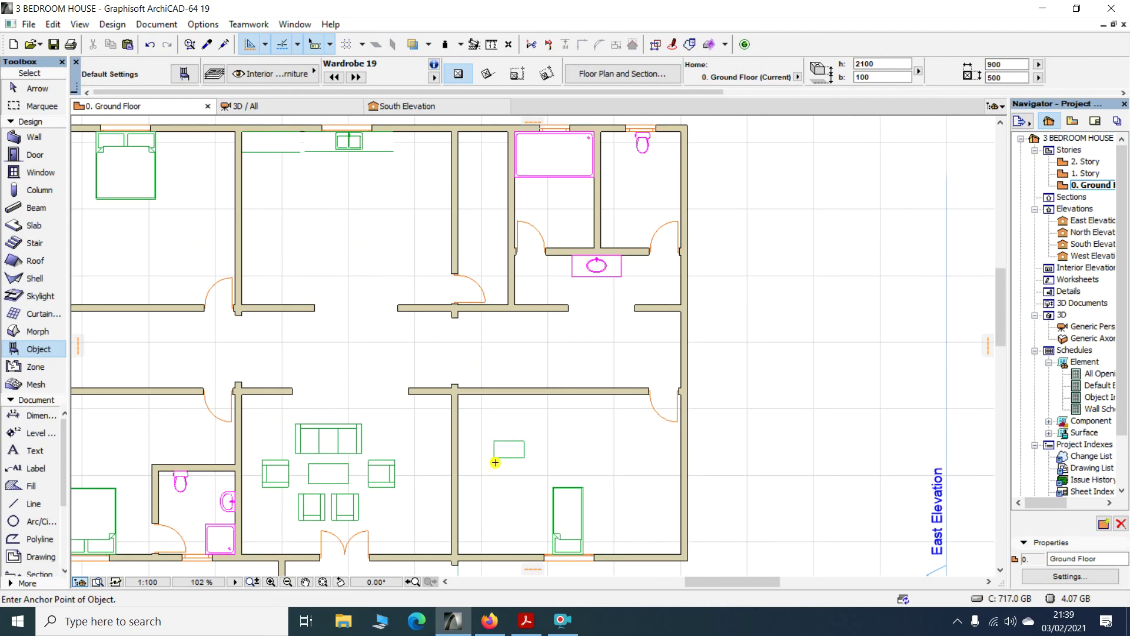
Place a Wardrobe 19 on the master bedroom's passage wall and another in Bedroom 1 below the bed, and leave the Object tool
scroll(546, 429, down, 3)
scroll(298, 422, up, 4)
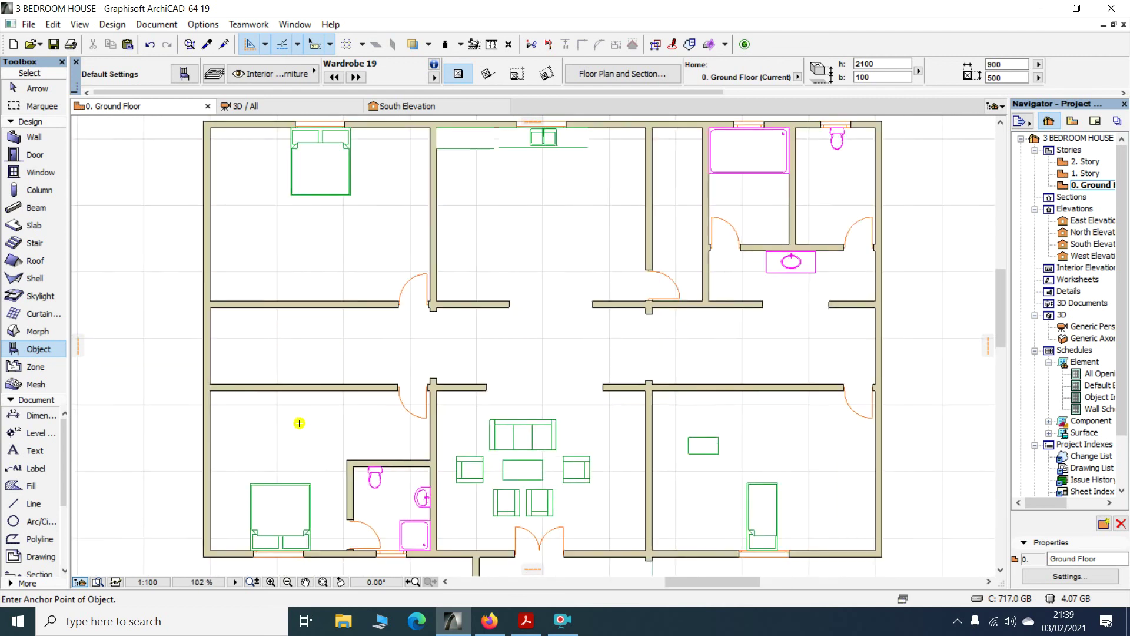
click(281, 393)
click(290, 219)
click(37, 88)
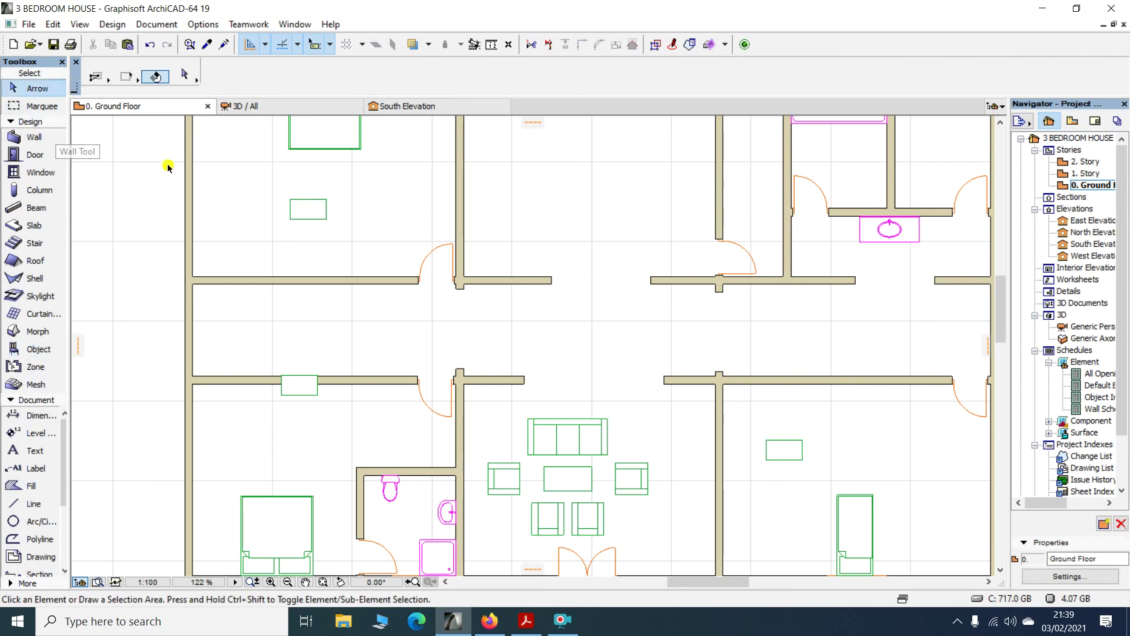
Rotate the Bedroom 2 wardrobe 180° about its centre
scroll(500, 267, down, 3)
scroll(483, 357, up, 4)
click(524, 320)
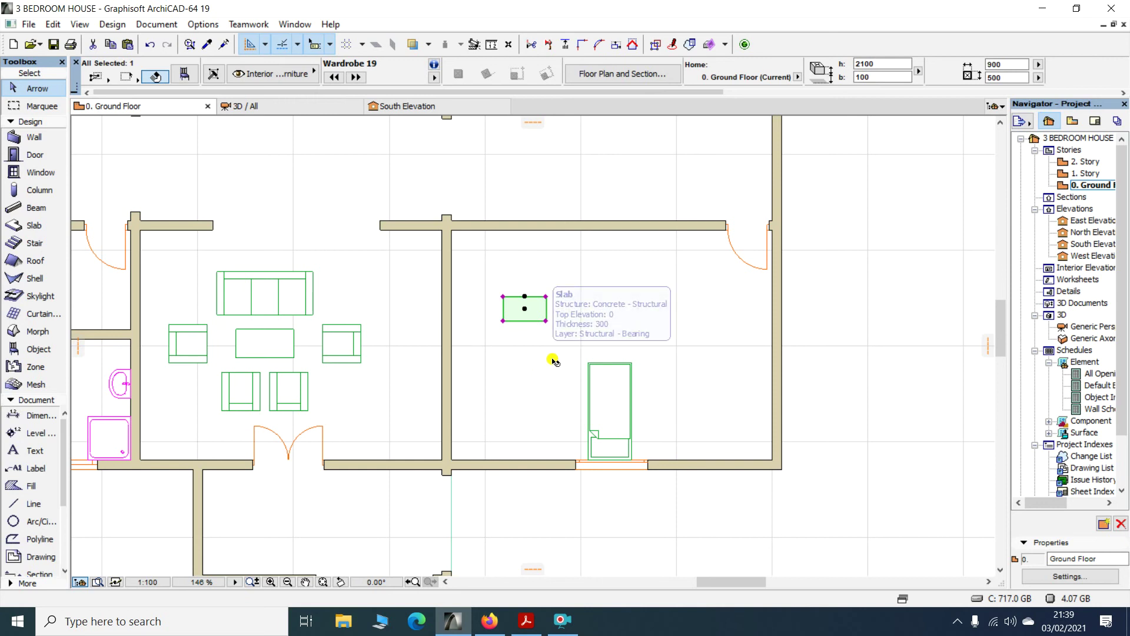
key(ctrl+e)
click(525, 309)
click(633, 309)
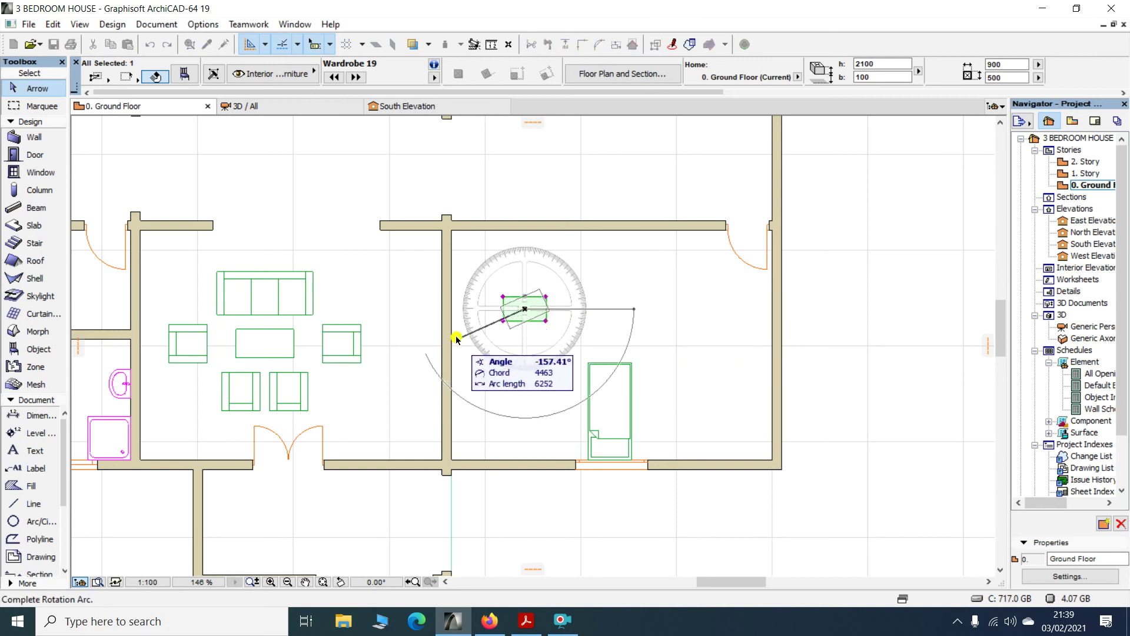
click(457, 312)
Move the Bedroom 2 wardrobe up against the room's passage wall
scroll(522, 320, up, 3)
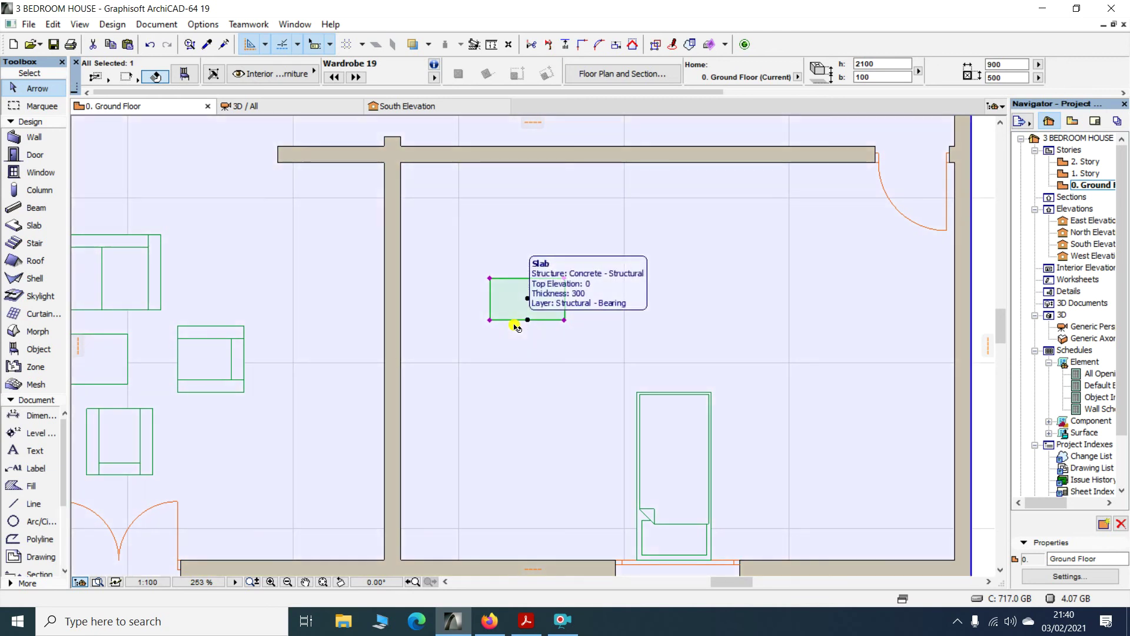
key(ctrl+d)
click(530, 304)
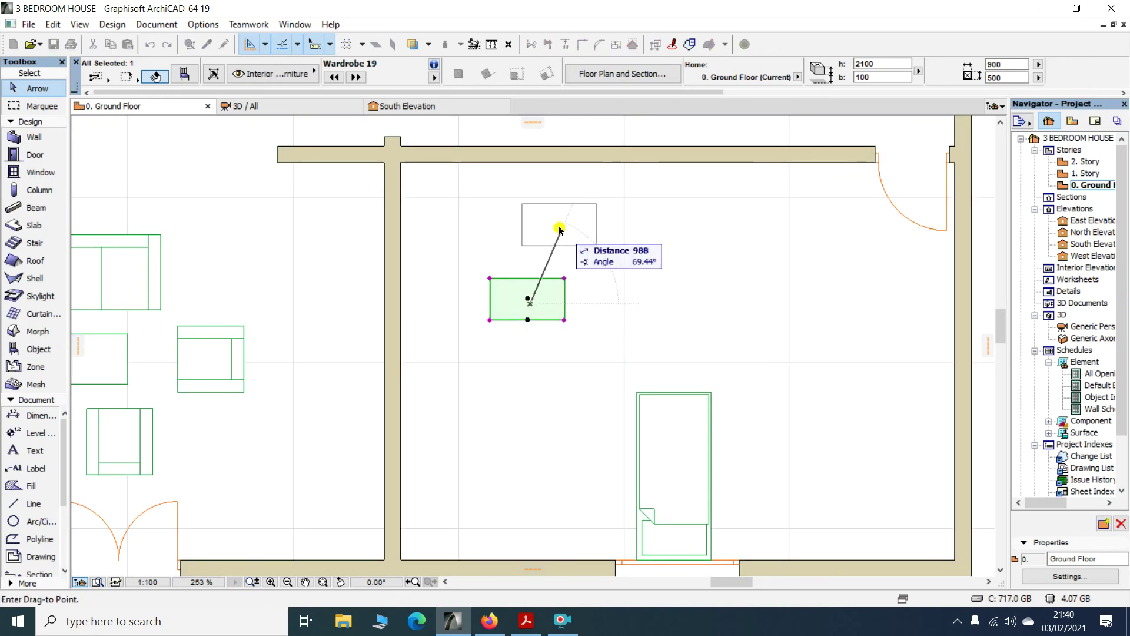
click(561, 190)
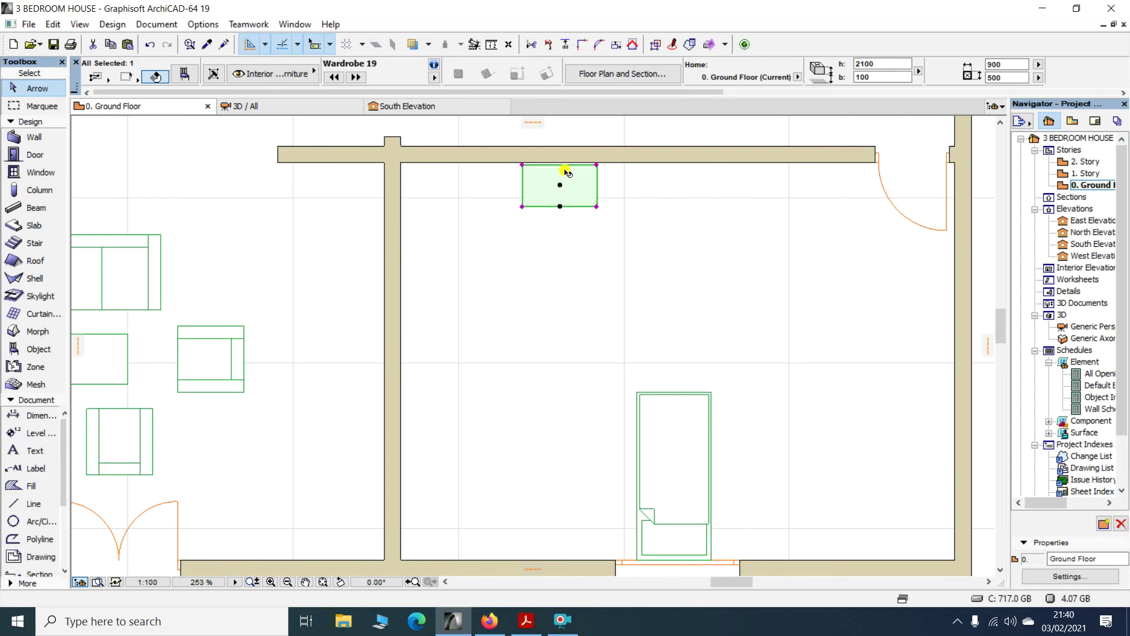
Check the wardrobe position in the 3 BEDROOM HOUSE PDF, and rotate the Bedroom 2 wardrobe 90° counterclockwise in ArchiCAD
scroll(546, 174, up, 3)
scroll(564, 191, down, 1)
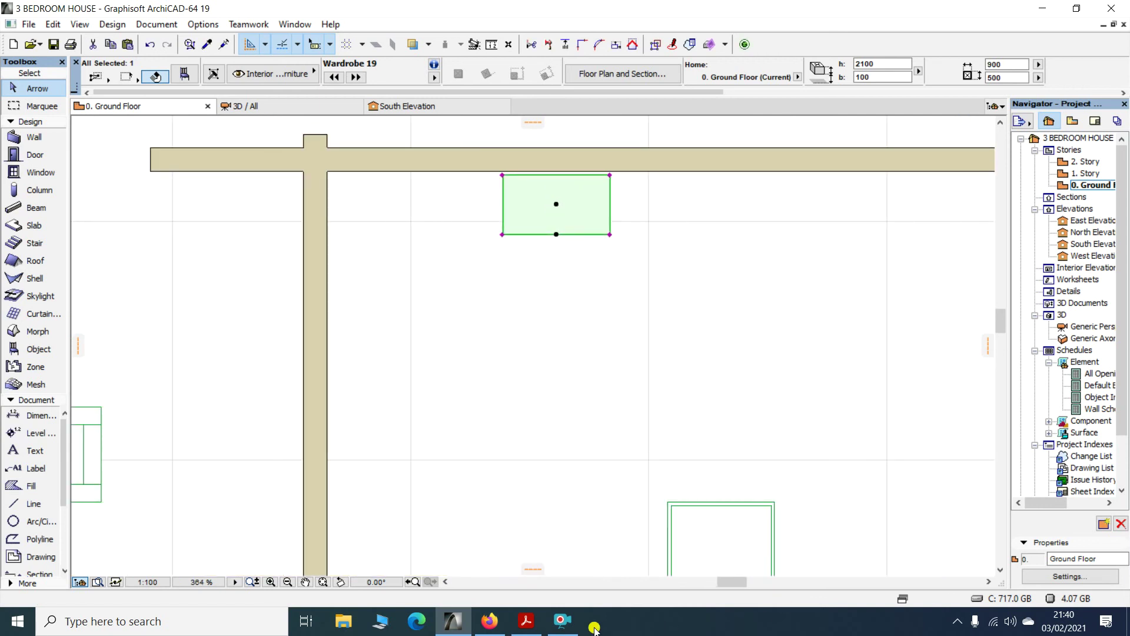
click(542, 619)
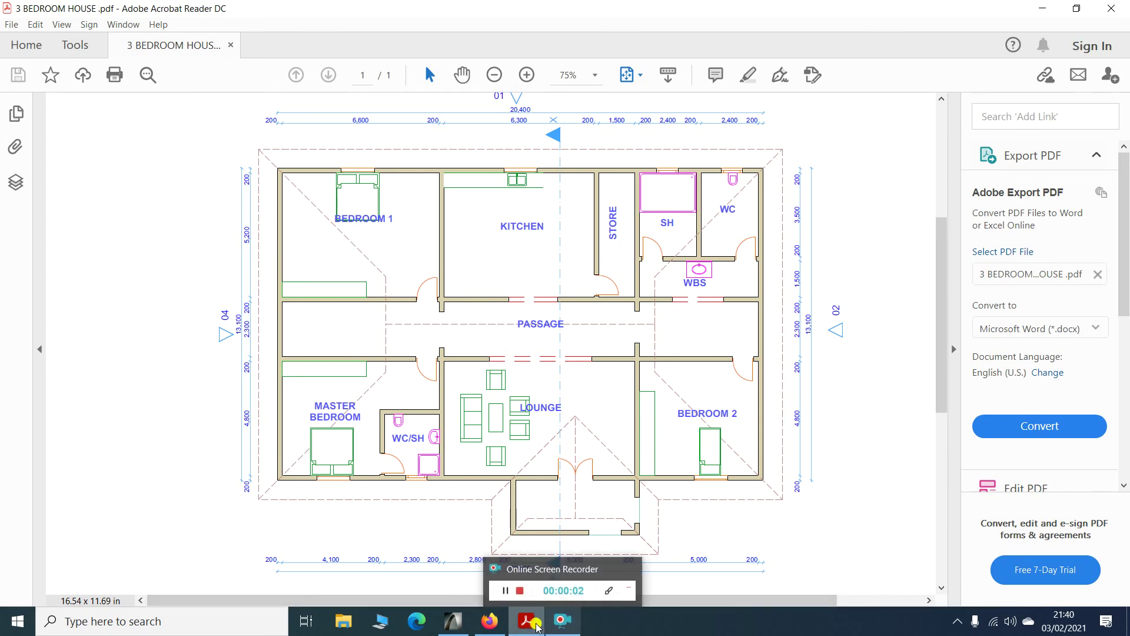
click(509, 629)
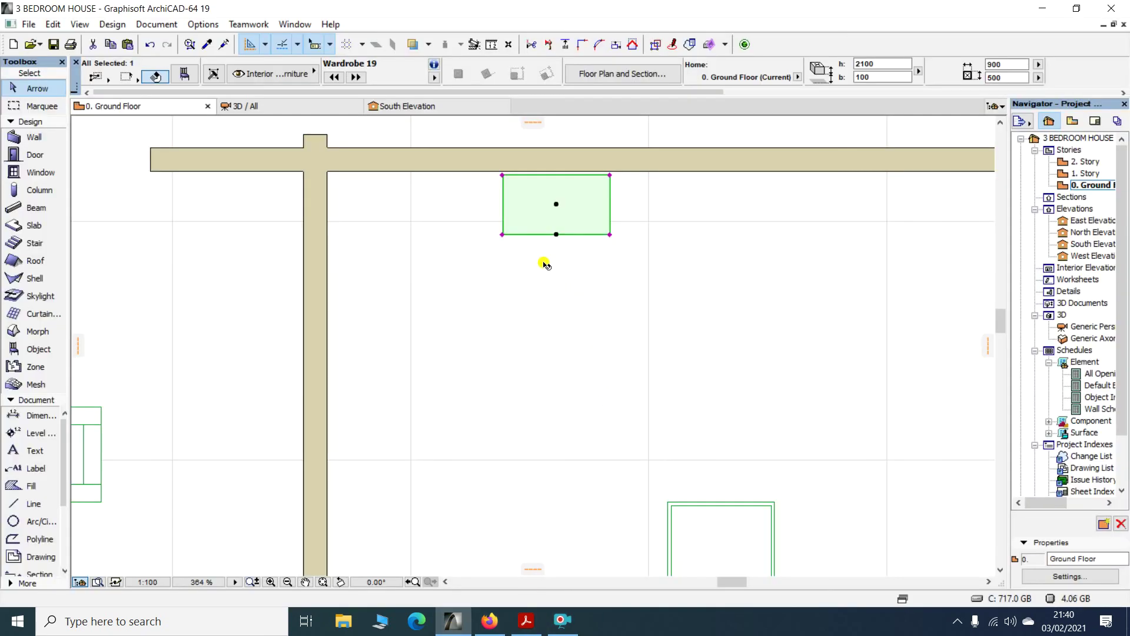
key(ctrl+e)
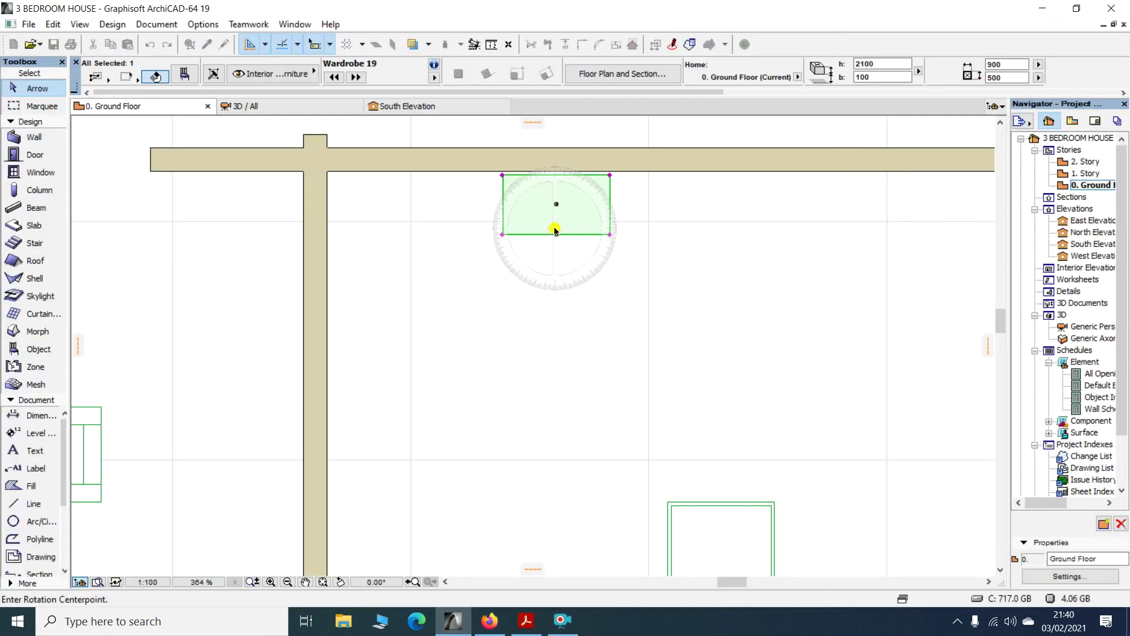
click(554, 210)
click(654, 210)
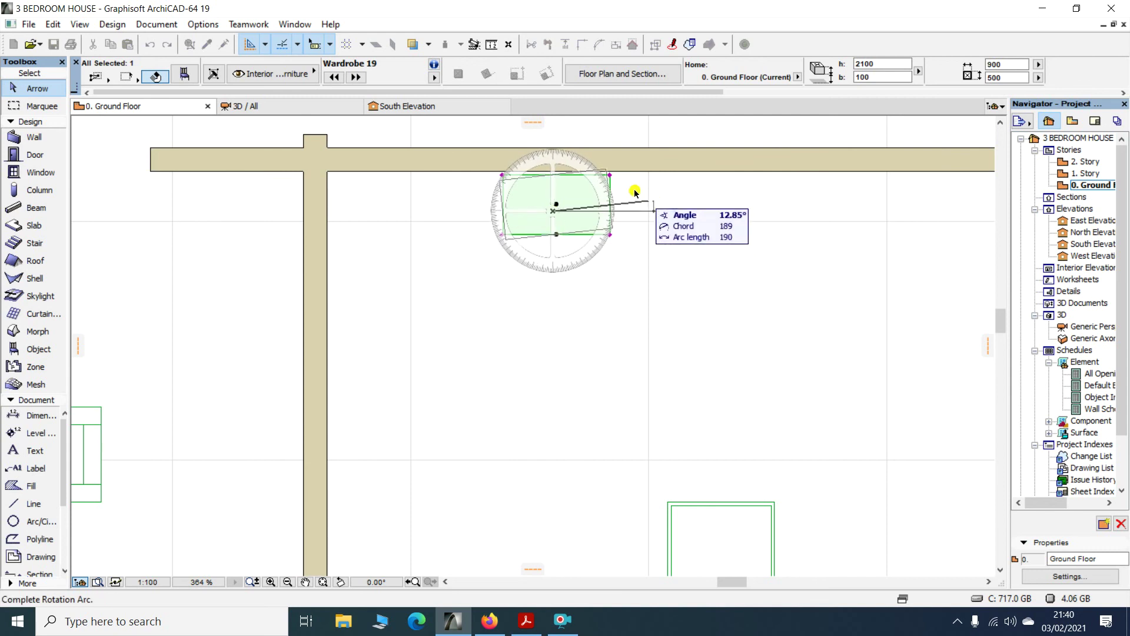
click(552, 147)
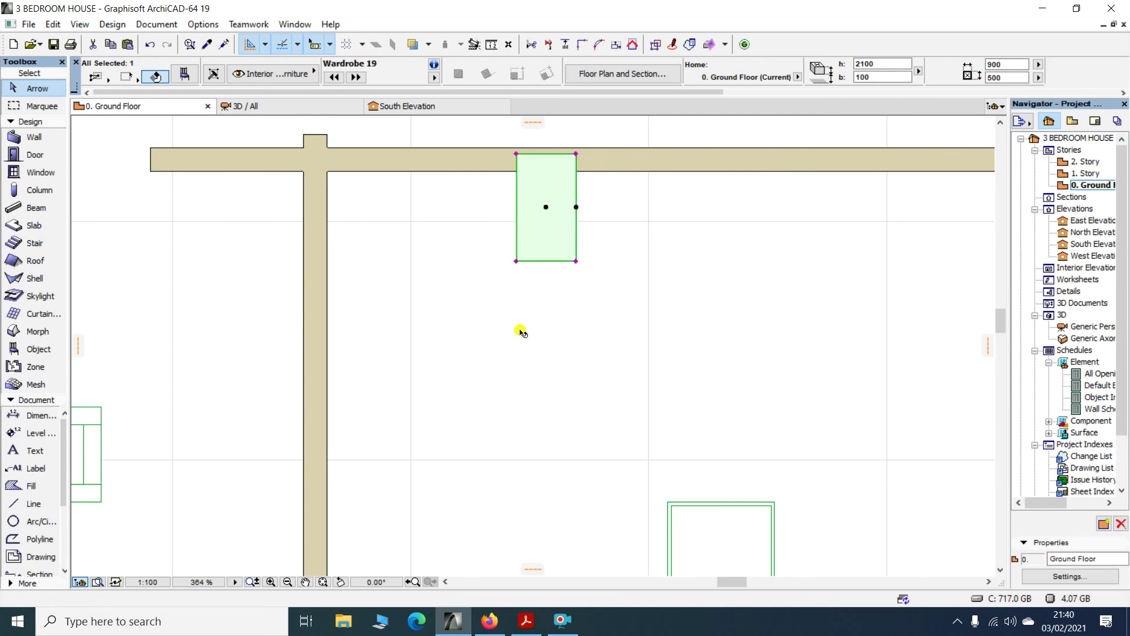
Move the rotated wardrobe so its back lies against the wall between the lounge and Bedroom 2
key(ctrl+d)
click(554, 208)
scroll(490, 358, down, 3)
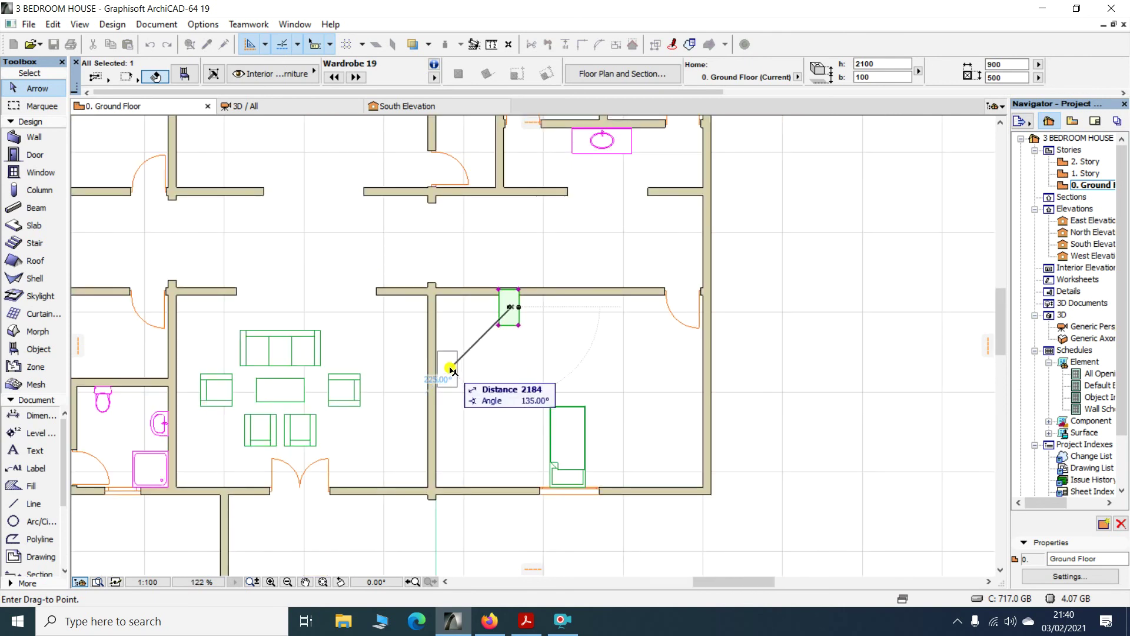
scroll(449, 370, up, 3)
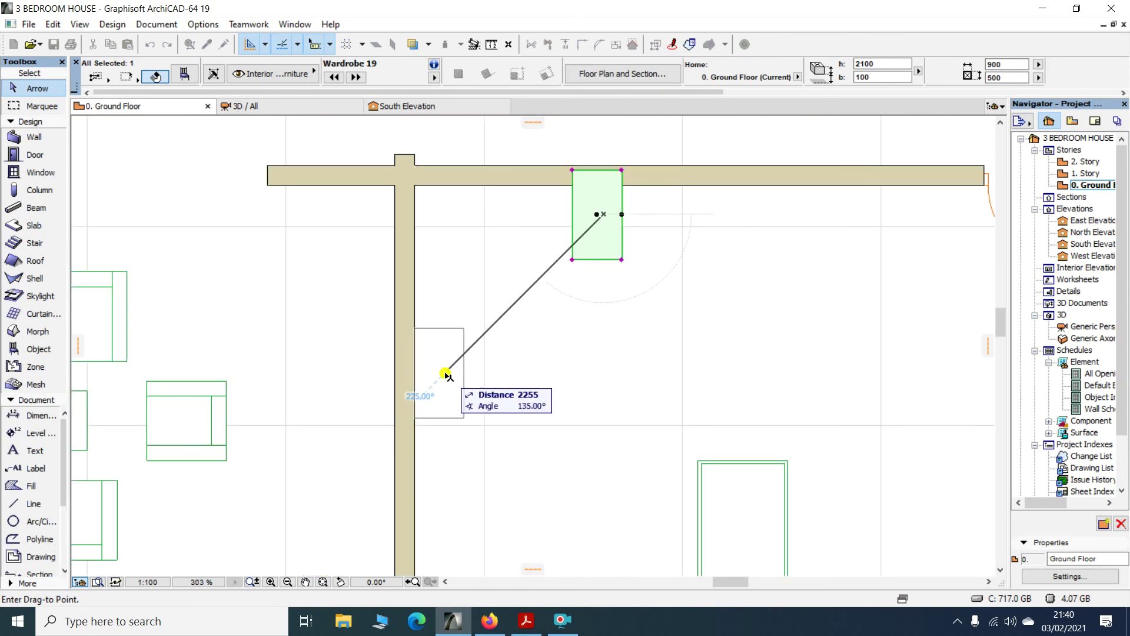
click(446, 375)
scroll(459, 432, up, 2)
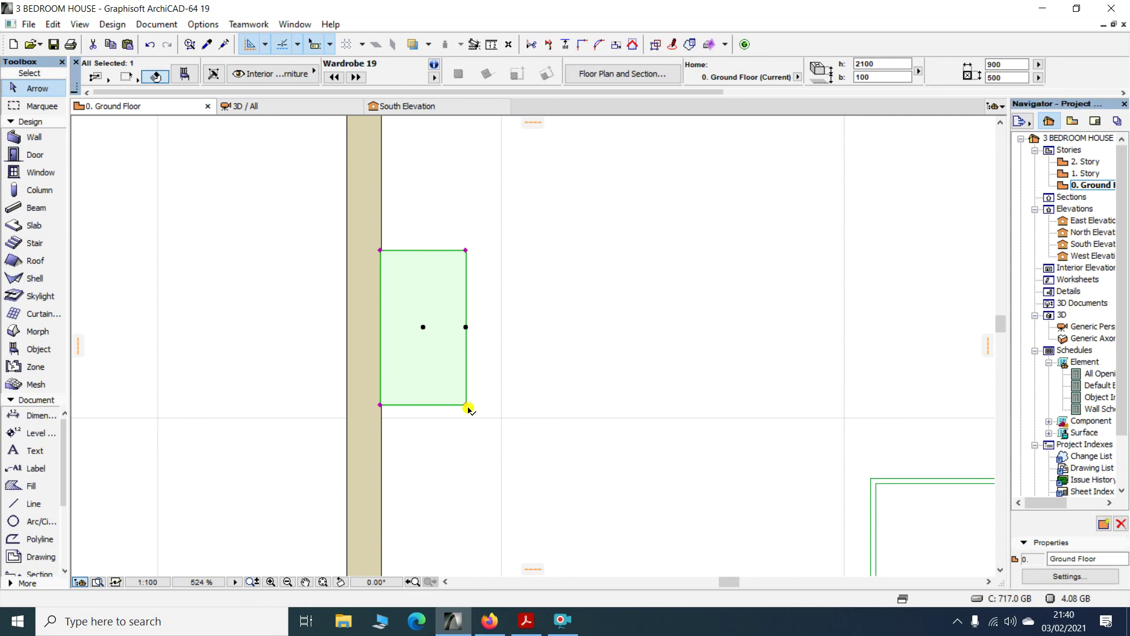
Stretch the Bedroom 2 wardrobe lengthwise along the lounge wall towards the window wall, and deselect everything
click(466, 405)
scroll(467, 424, down, 3)
scroll(467, 421, up, 1)
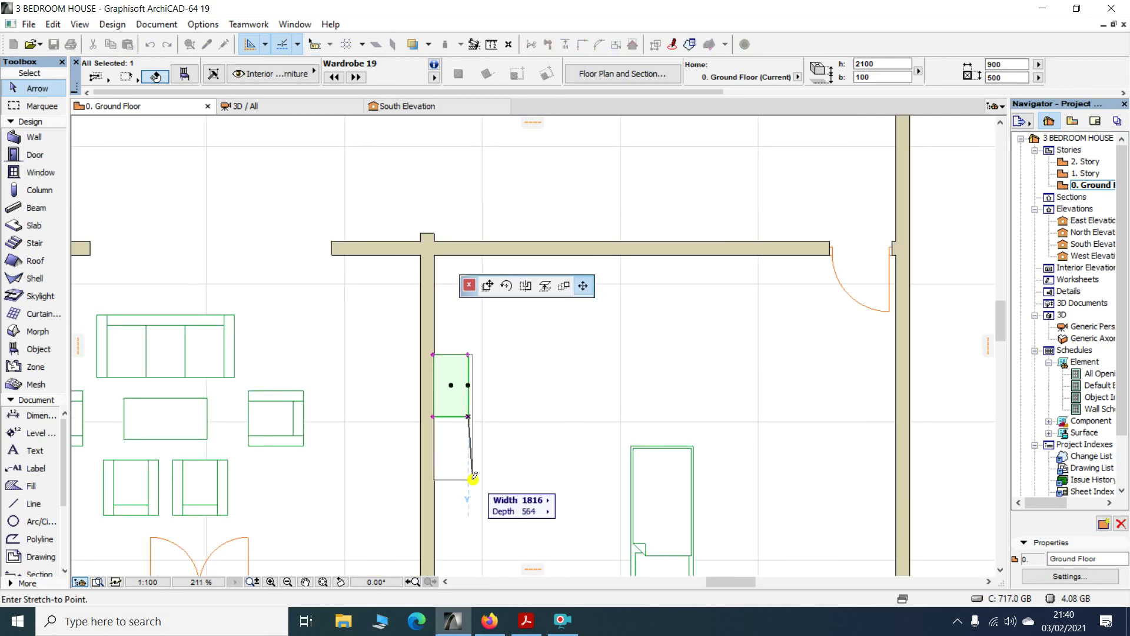
click(469, 535)
click(543, 487)
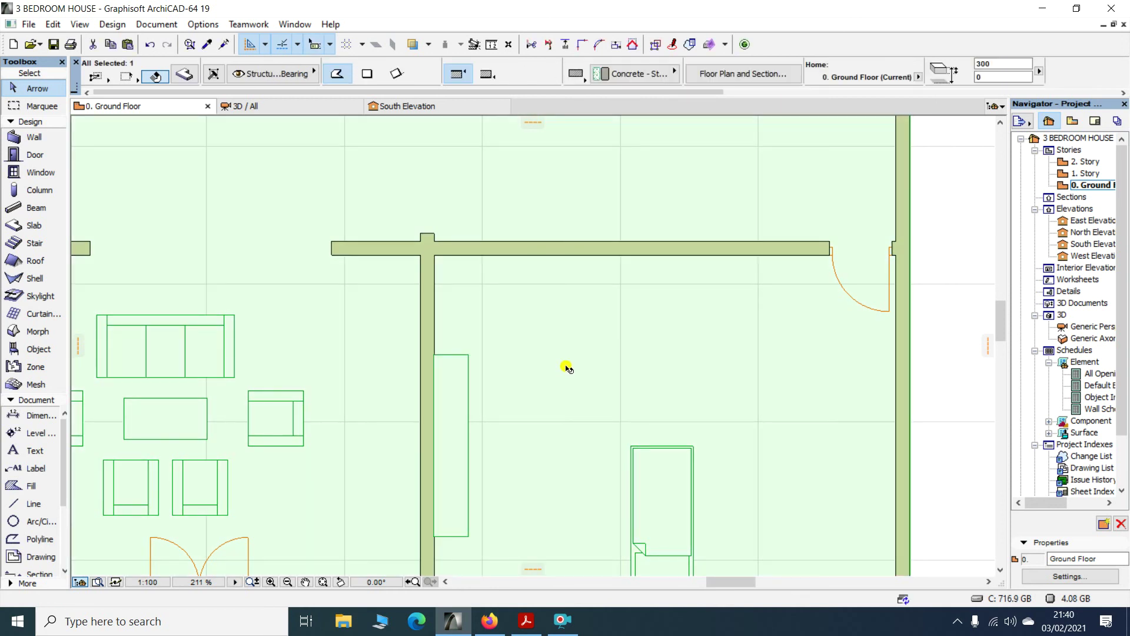
scroll(566, 367, down, 3)
click(607, 467)
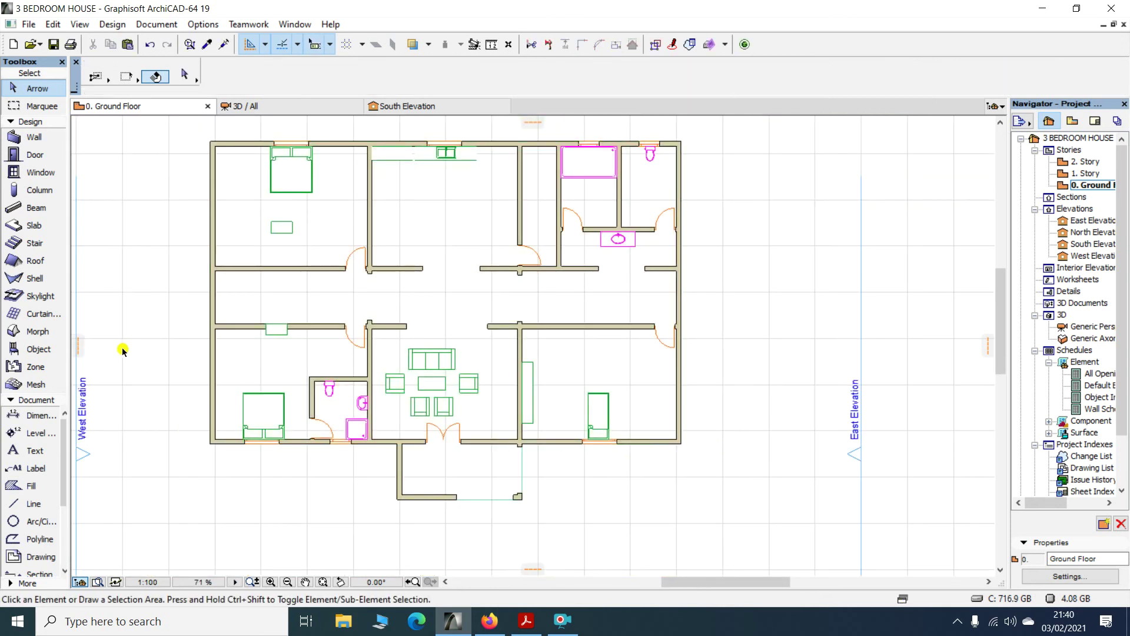
Rotate the master bedroom wardrobe 180° about its centre
scroll(296, 351, up, 3)
click(264, 312)
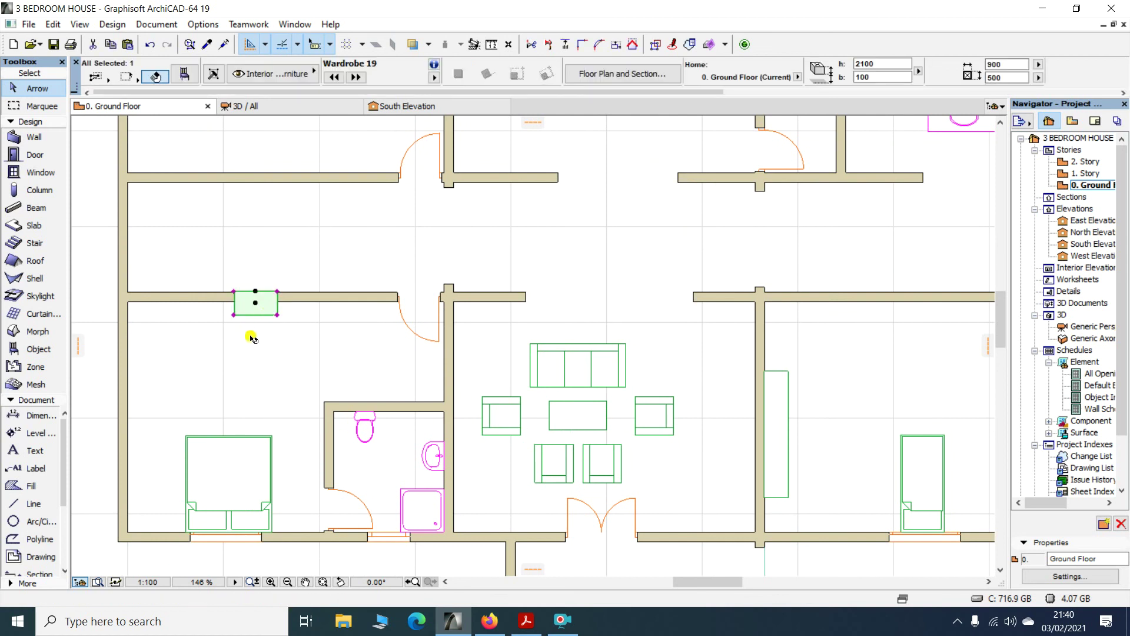
key(ctrl+e)
click(255, 302)
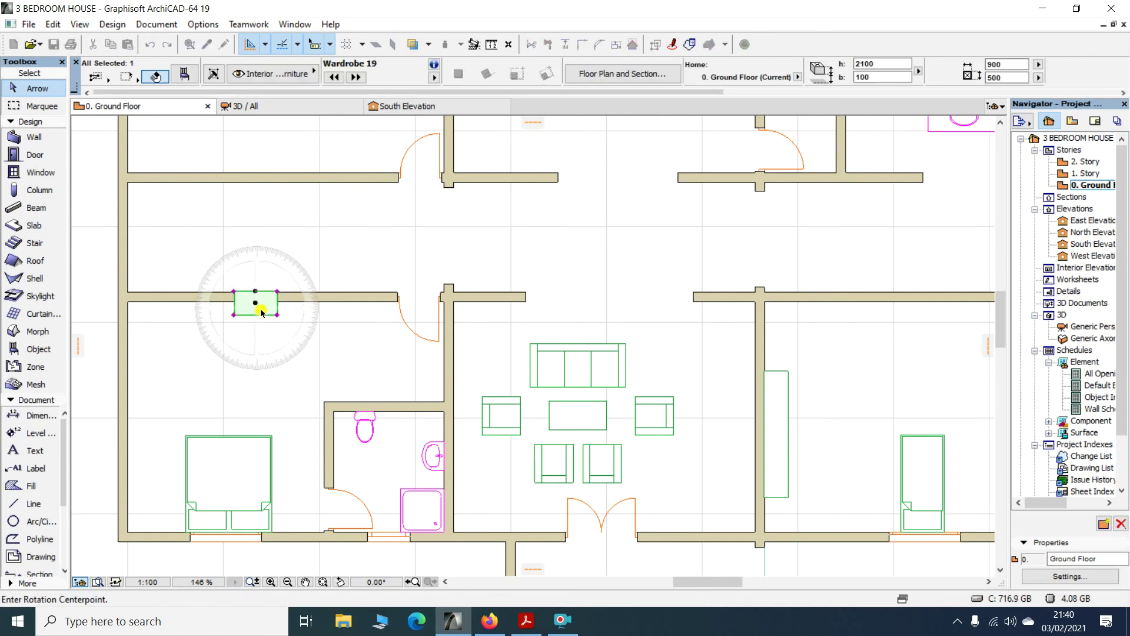
click(335, 303)
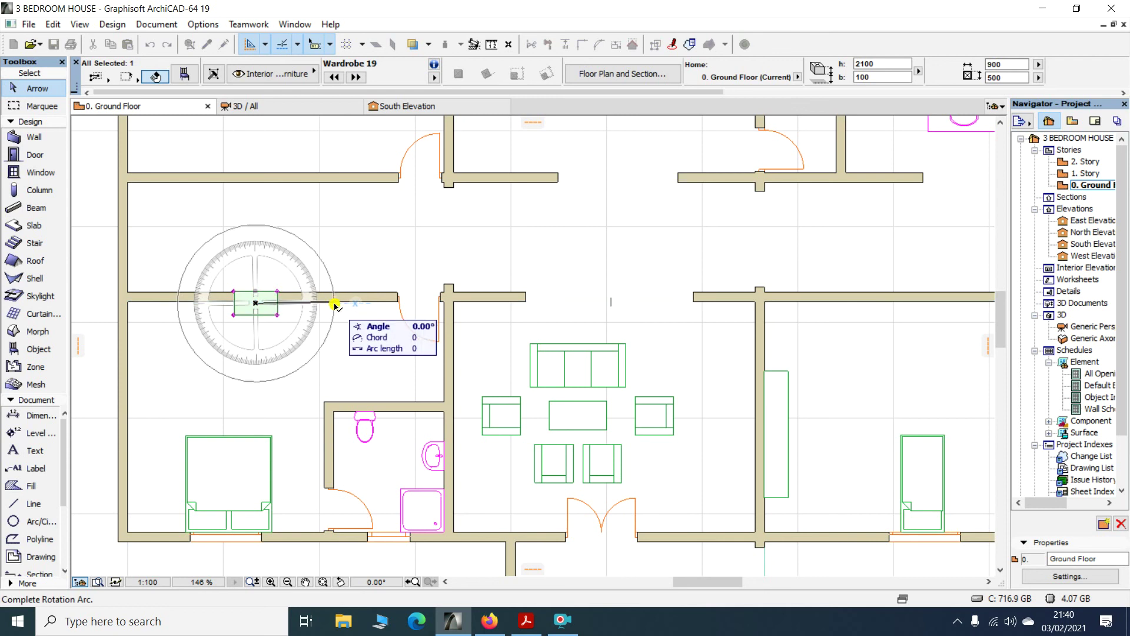
click(158, 308)
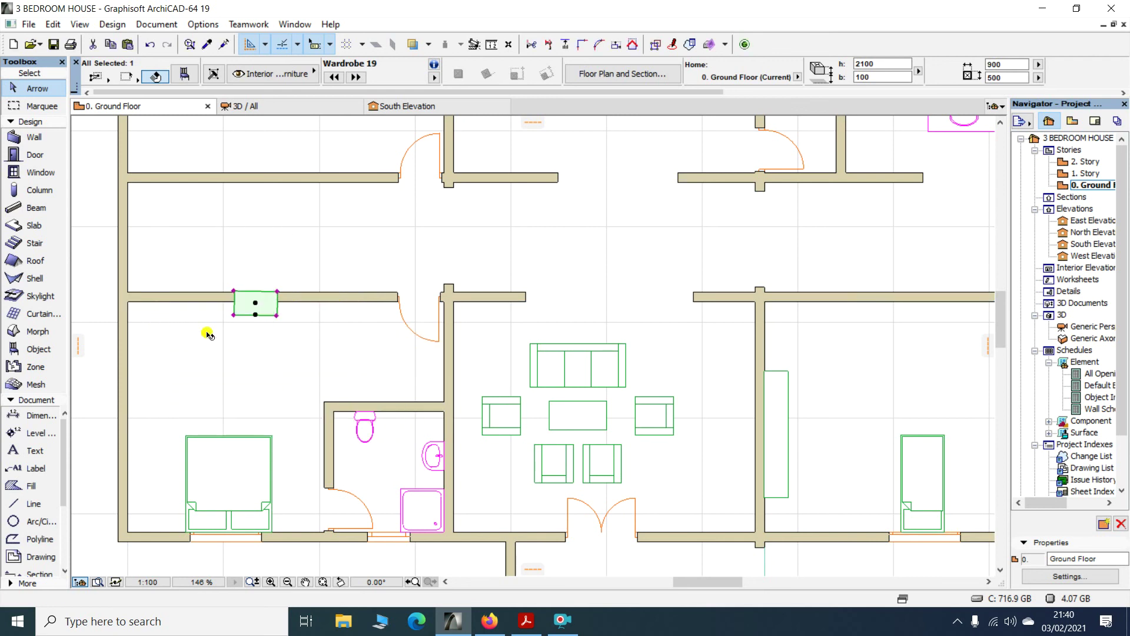
Delete the wardrobe that overlaps the master bedroom's passage wall
scroll(270, 288, up, 3)
right_click(243, 323)
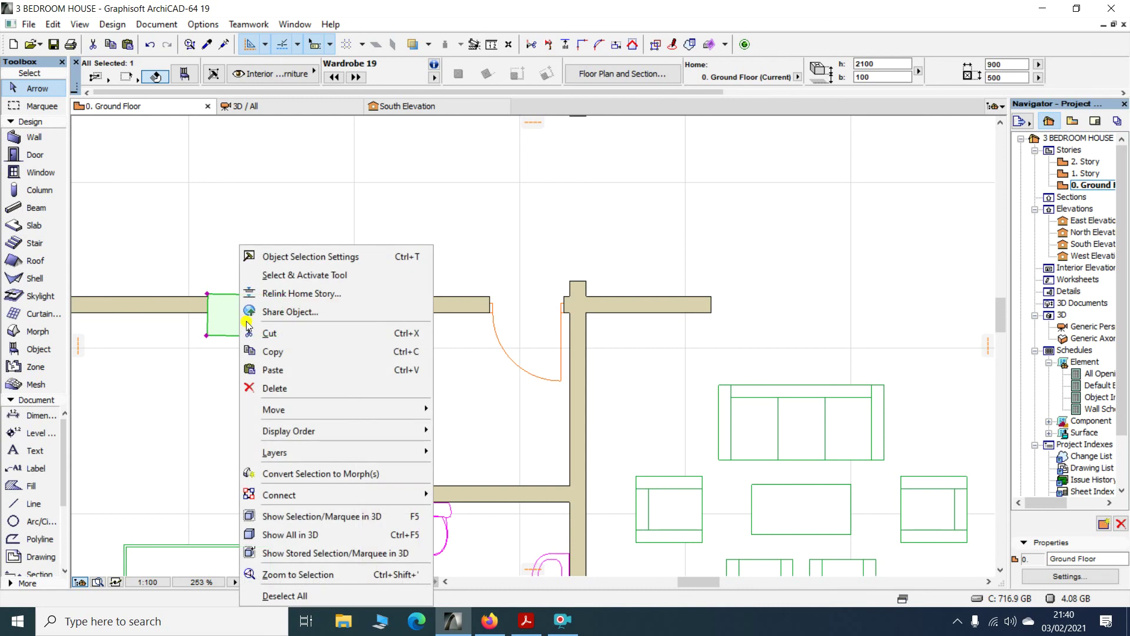
click(264, 387)
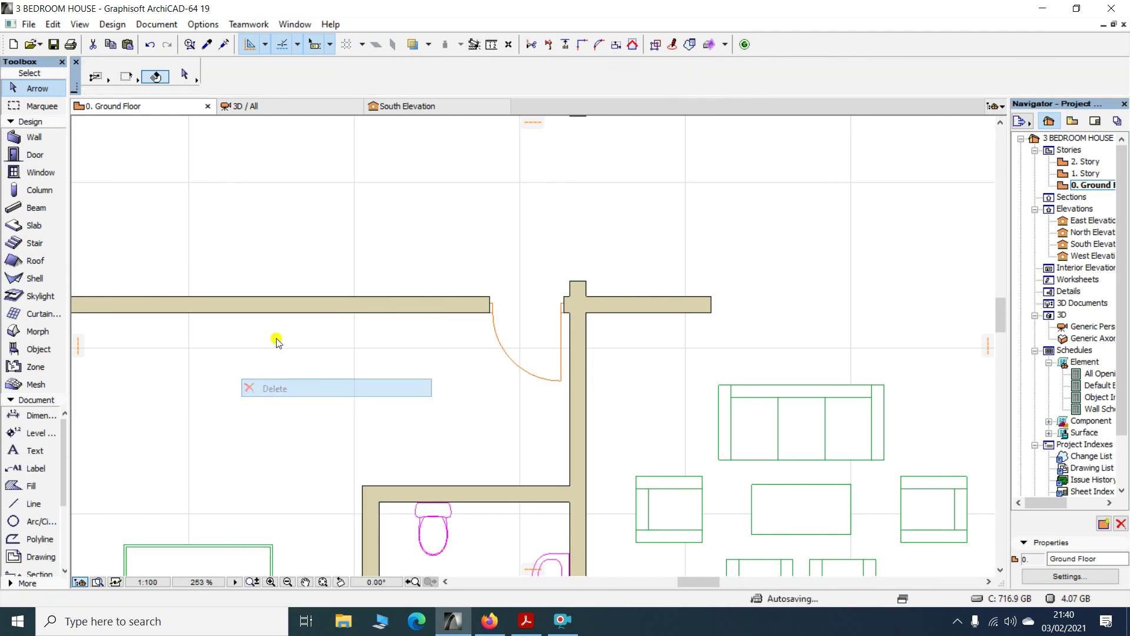
Move the Bedroom 1 wardrobe down until its long side sits against the room's passage wall
scroll(277, 336, down, 6)
scroll(263, 188, up, 6)
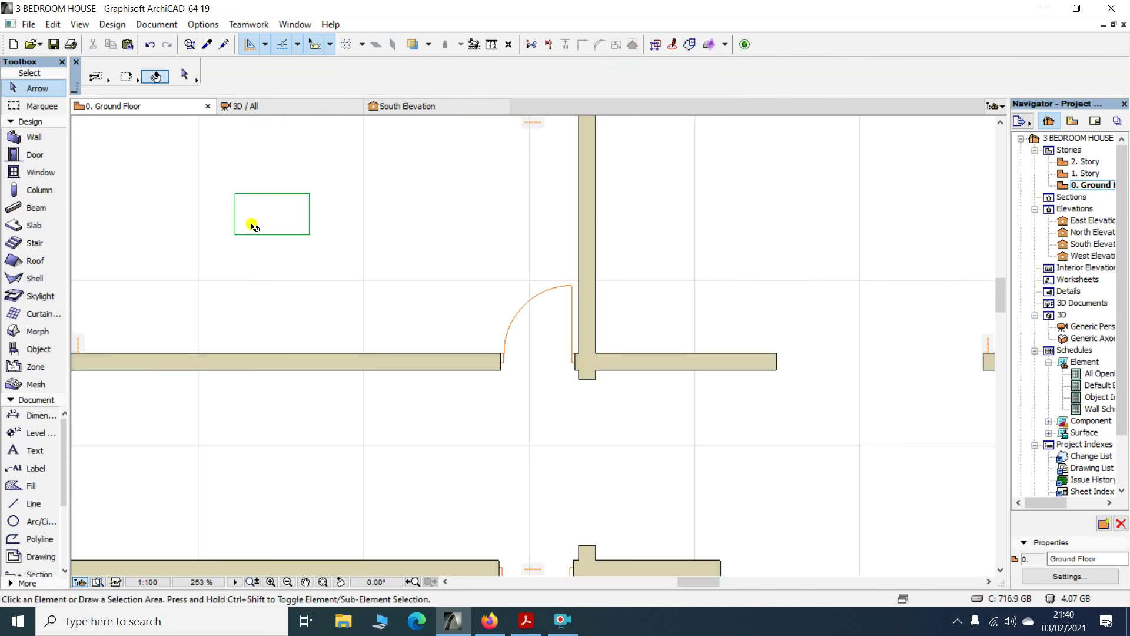
click(254, 223)
click(286, 229)
click(307, 219)
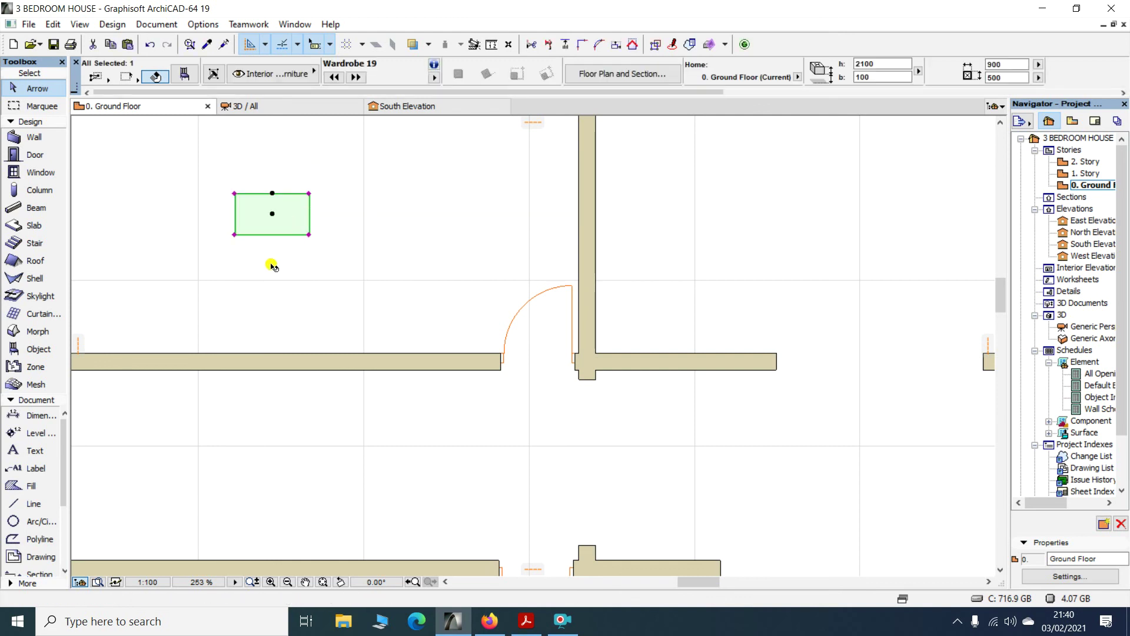
scroll(359, 224, down, 3)
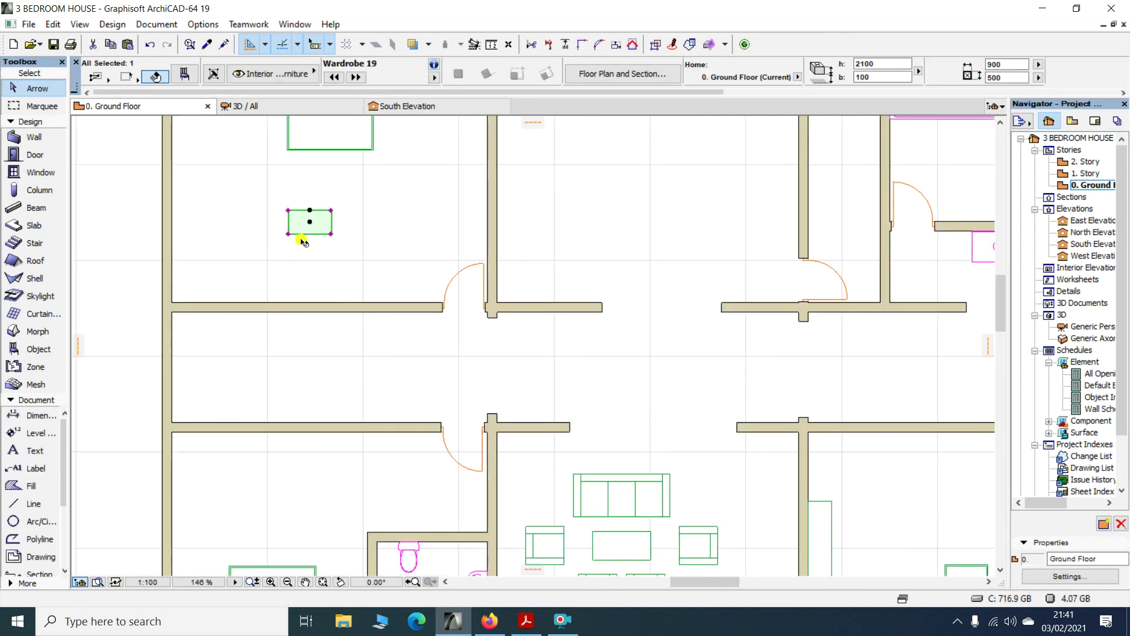
key(ctrl+d)
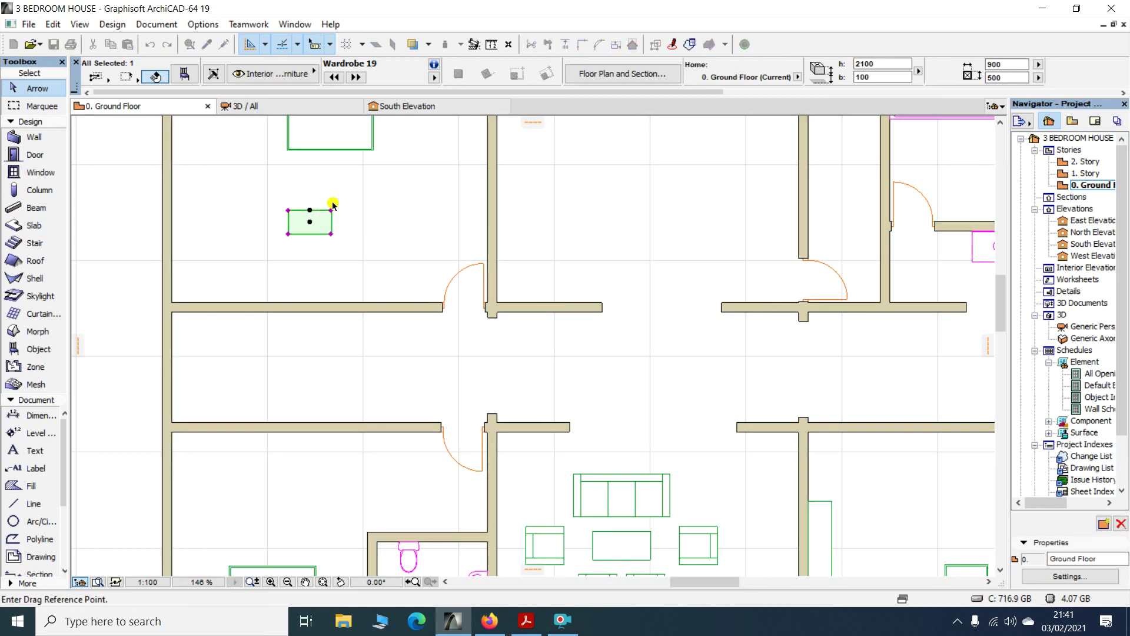
click(315, 224)
scroll(298, 298, up, 9)
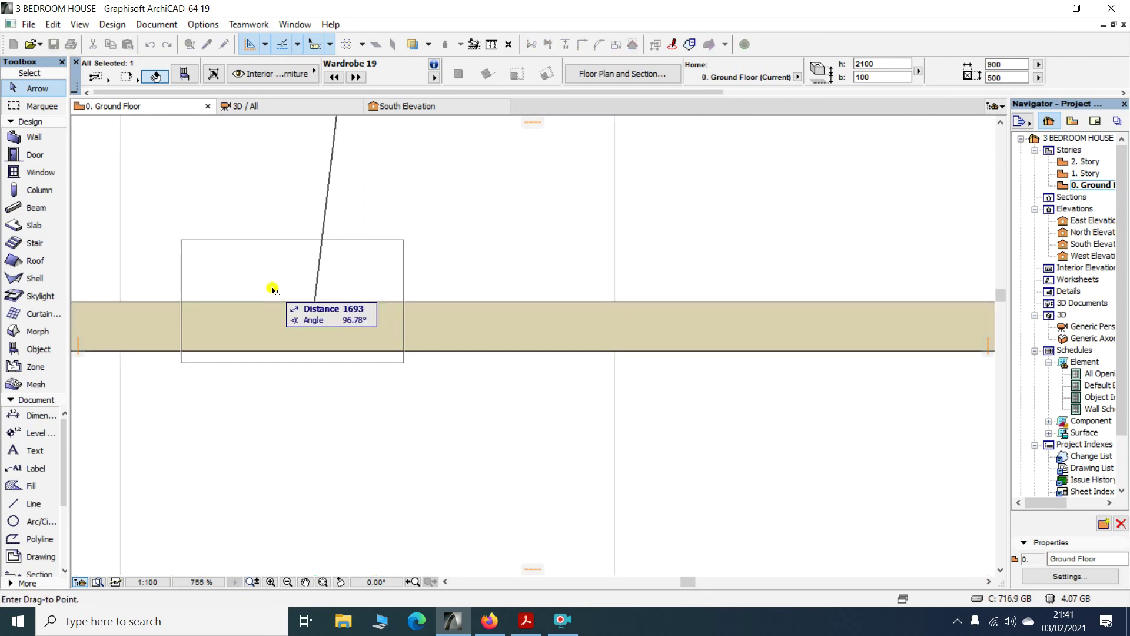
click(275, 237)
Stretch the Bedroom 1 wardrobe at both ends along the passage wall to about 3020 mm wide, and deselect it
scroll(342, 232, down, 13)
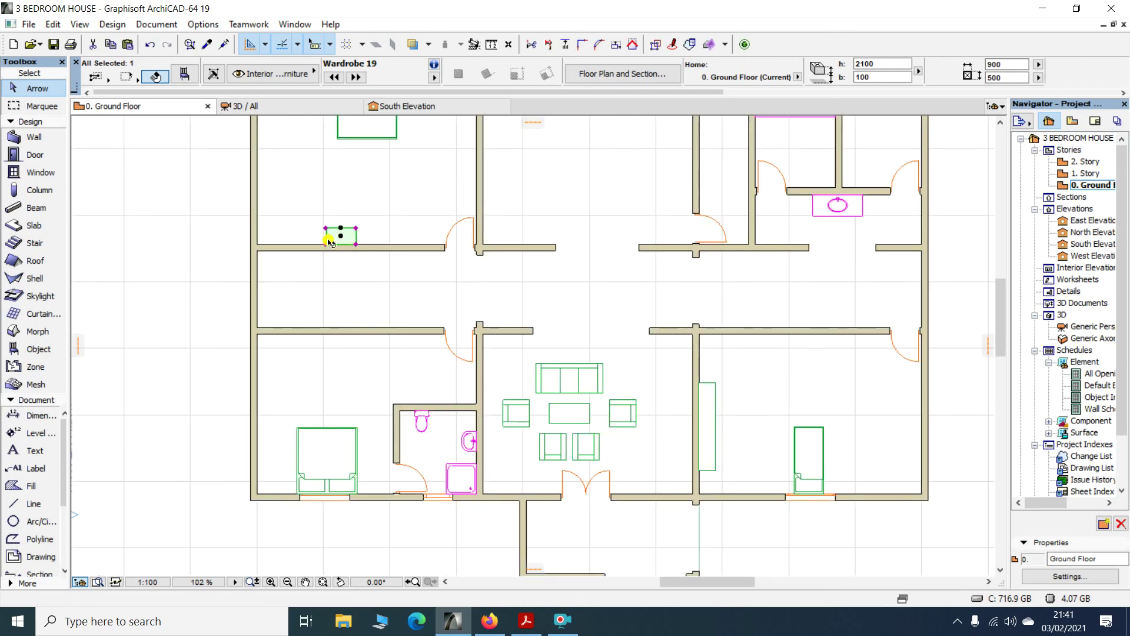
scroll(318, 247, up, 6)
scroll(299, 260, up, 3)
click(343, 242)
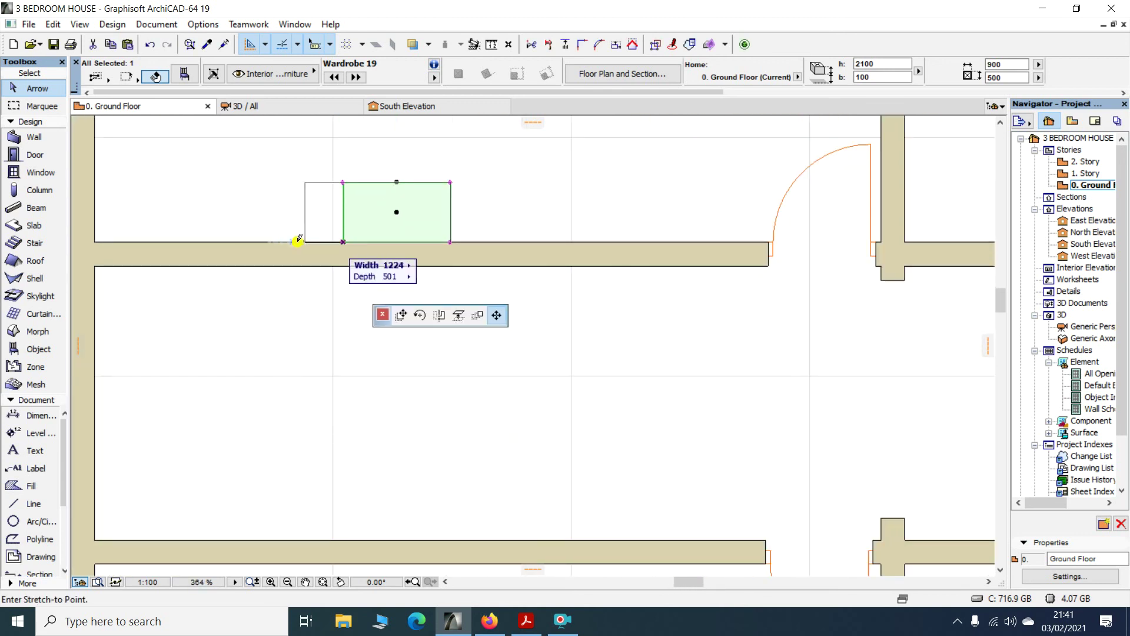
click(144, 242)
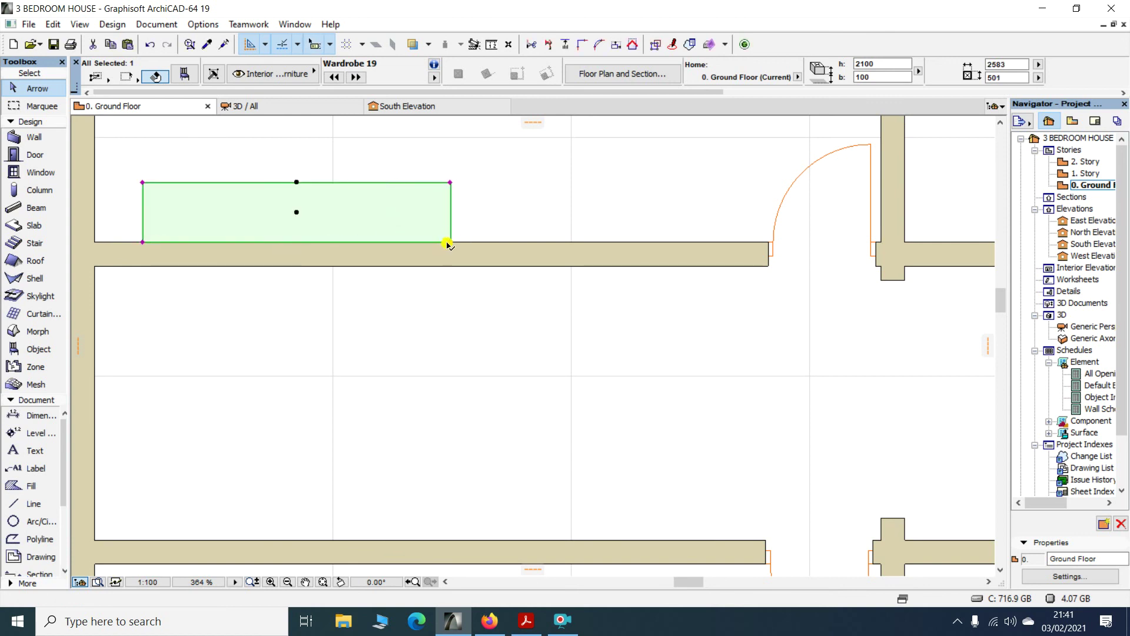
click(448, 241)
click(501, 241)
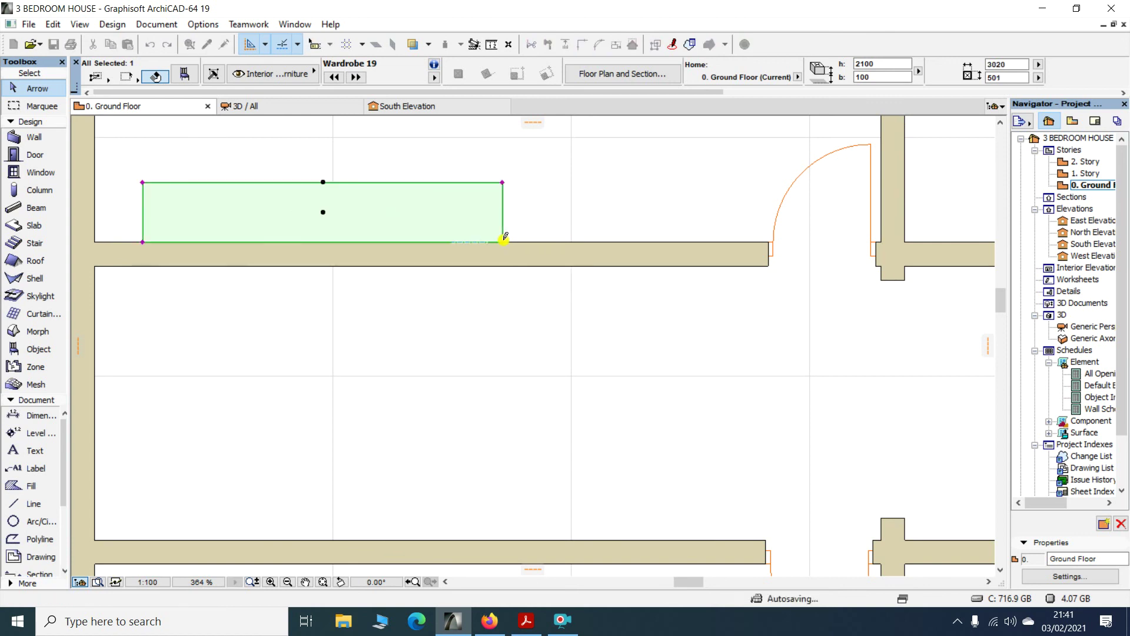
scroll(449, 218, down, 3)
click(262, 294)
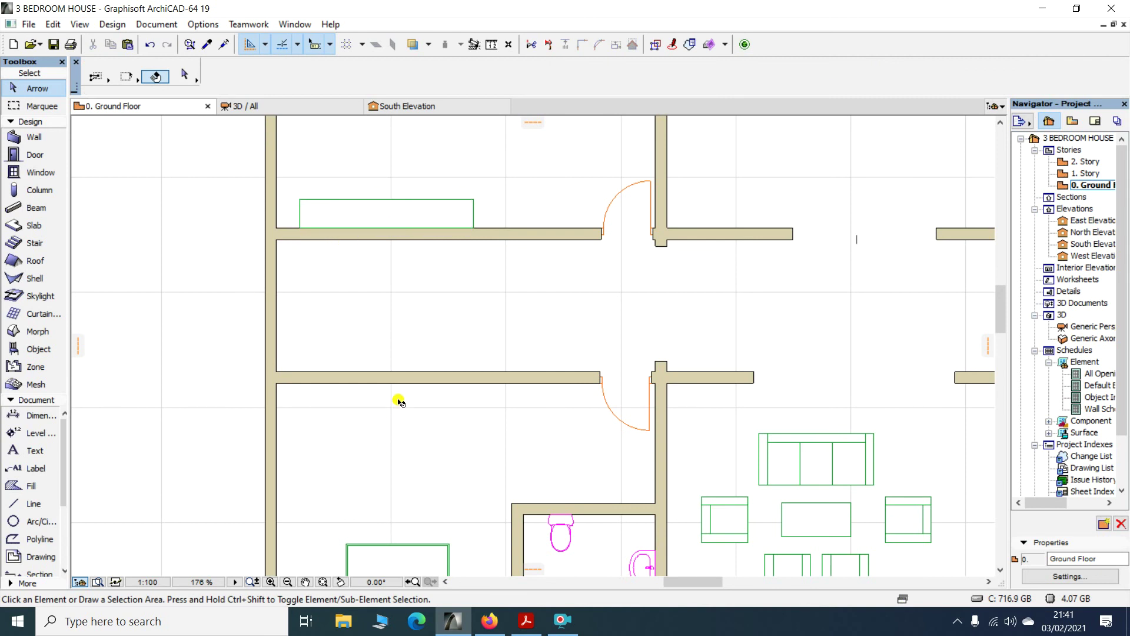
Copy the Bedroom 1 wardrobe straight down across the passage into the master bedroom, just below its passage wall
click(389, 216)
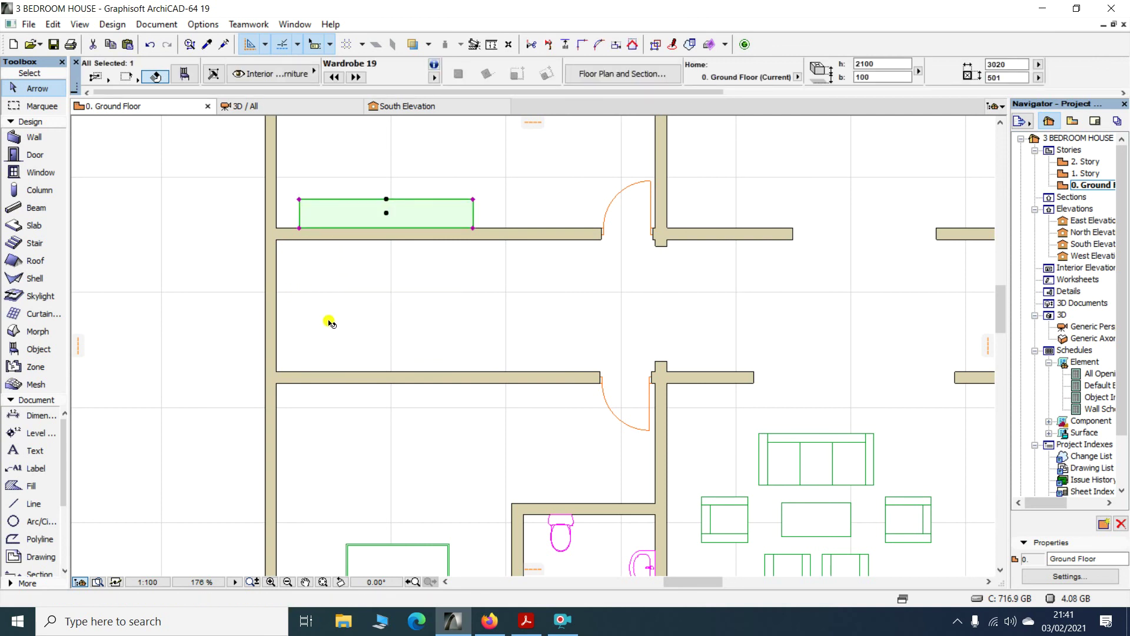
key(ctrl+shift+d)
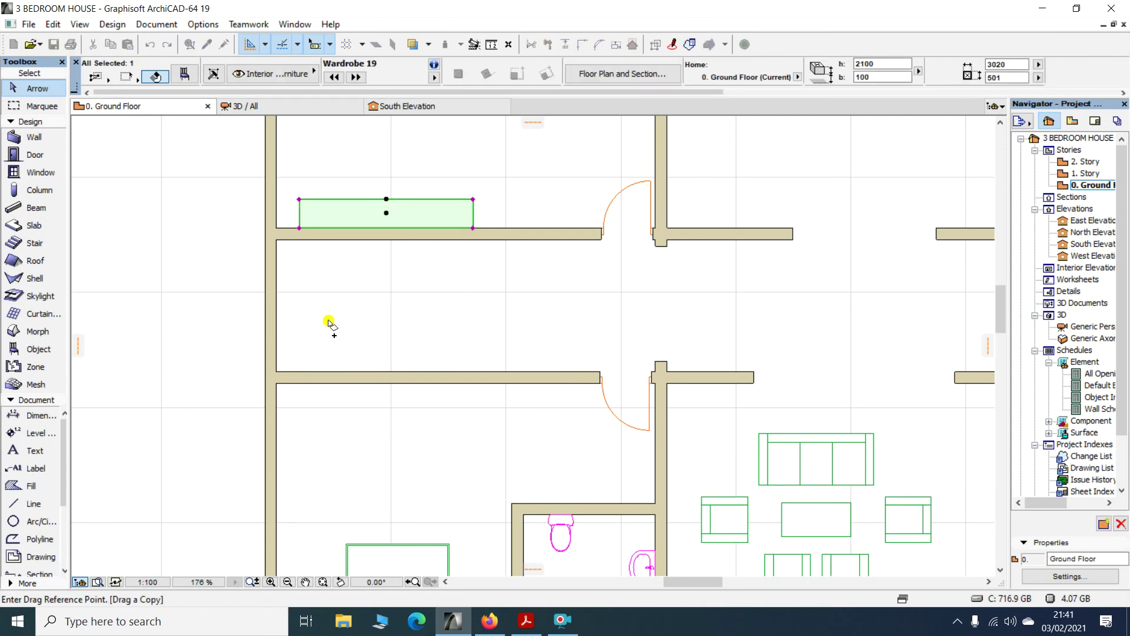
click(387, 212)
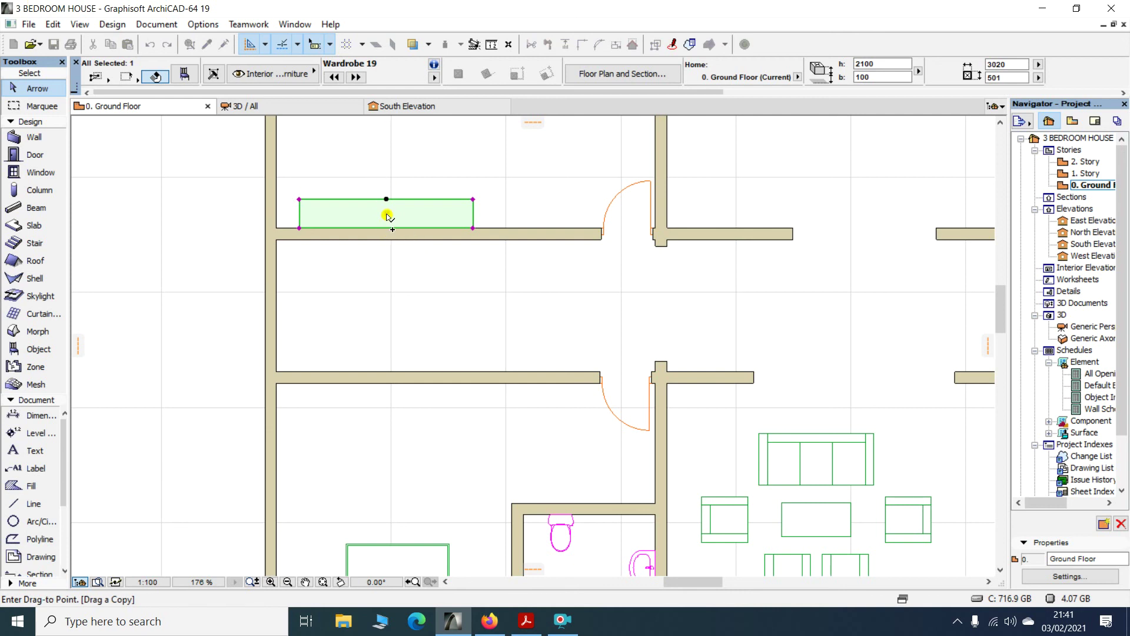
click(386, 436)
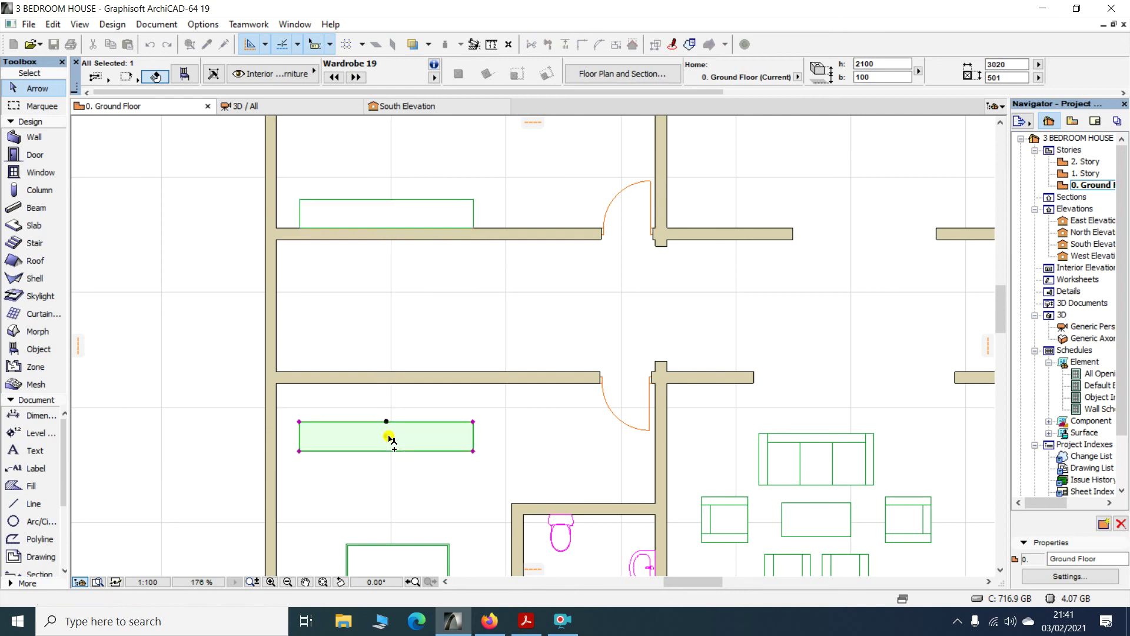
Rotate the copied master bedroom wardrobe 180° about the midpoint of its long side nearest the passage
key(ctrl+e)
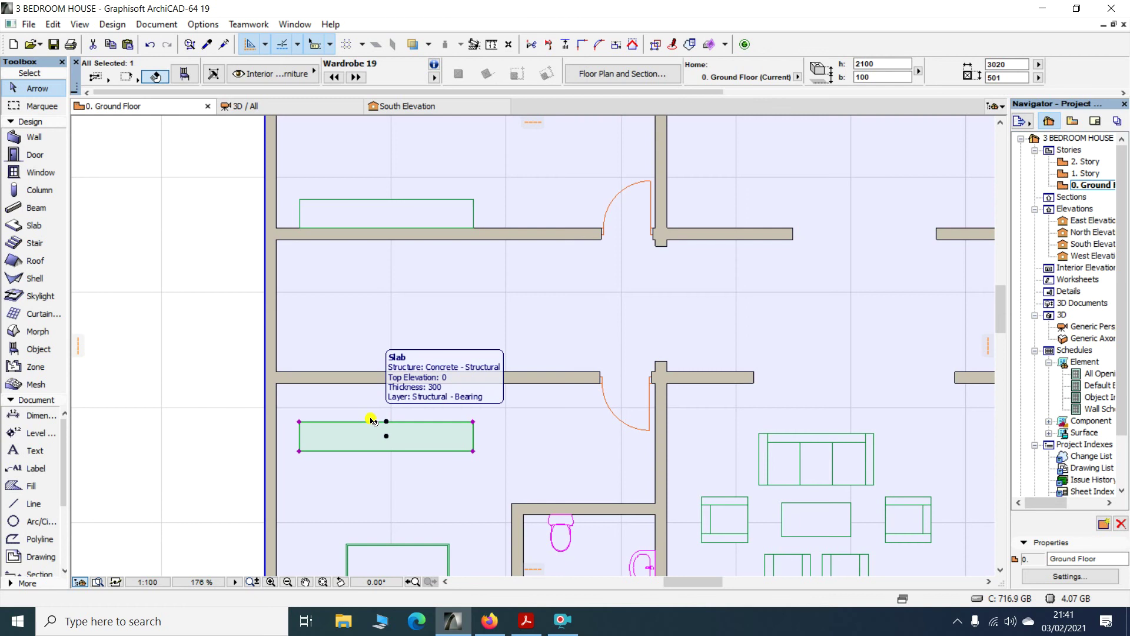
click(386, 421)
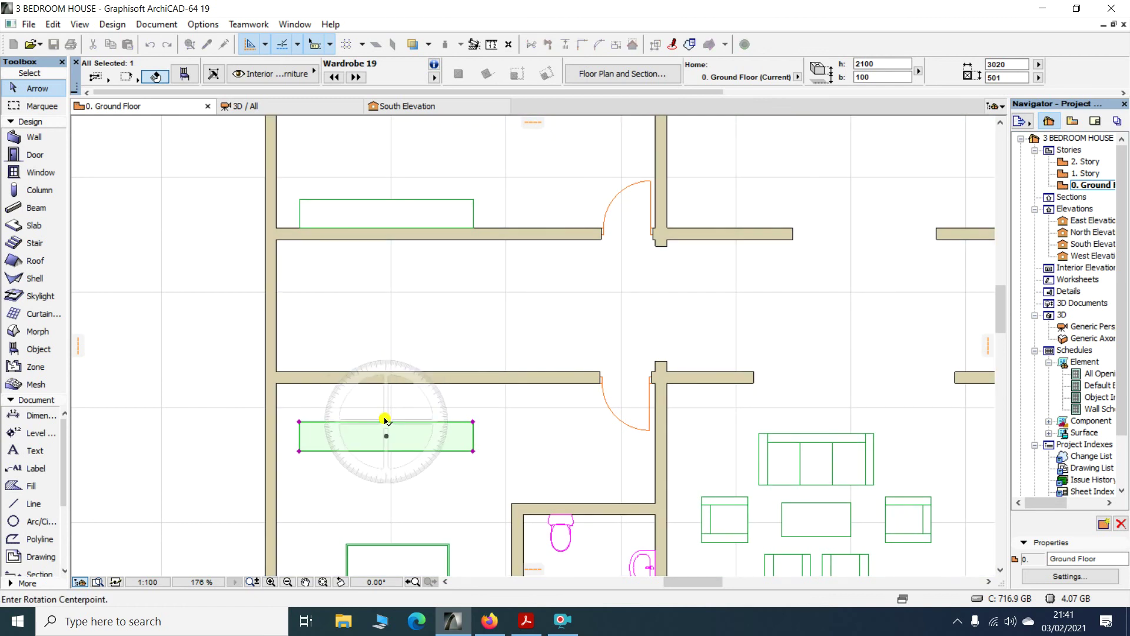
click(536, 421)
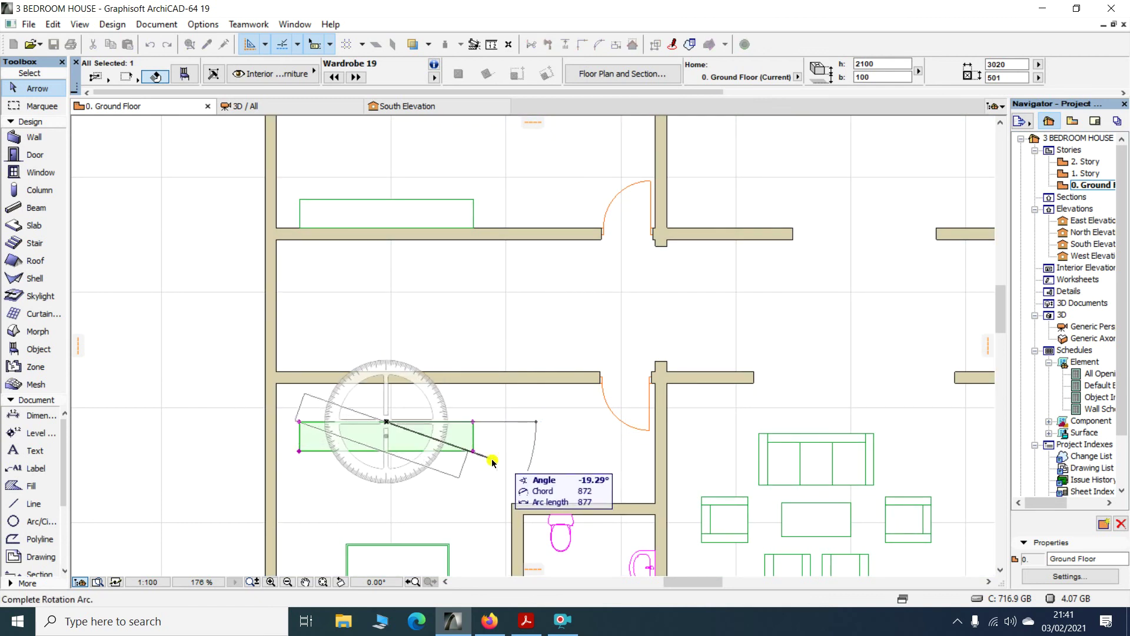
click(250, 422)
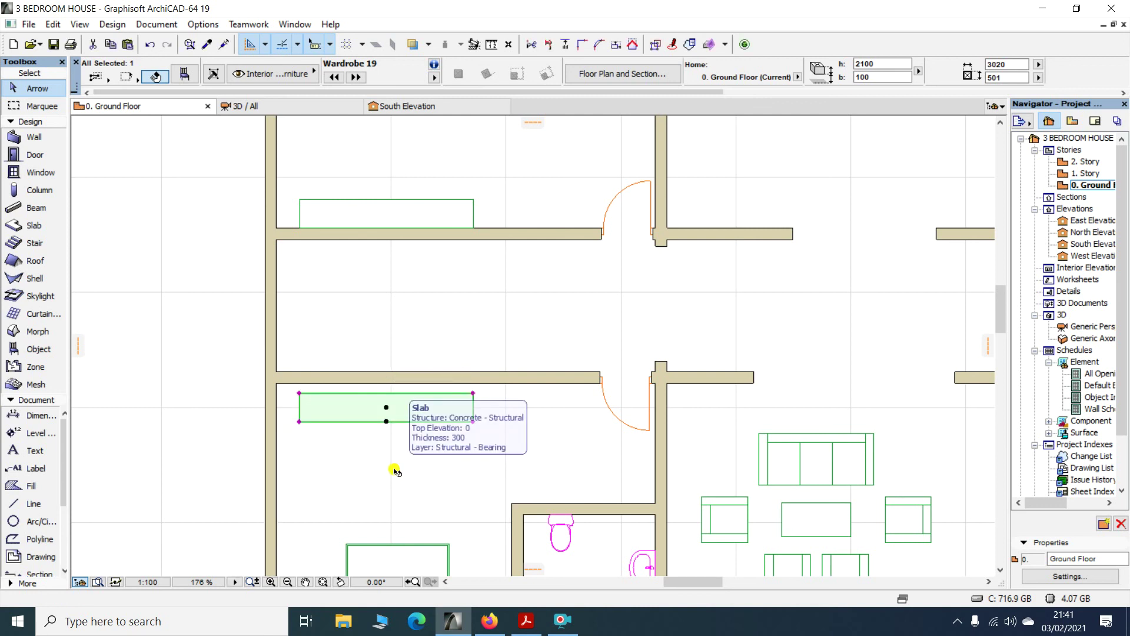
Move the master bedroom wardrobe up and slightly right until its long side lies along the passage wall
key(ctrl+d)
scroll(510, 398, up, 2)
scroll(510, 398, up, 2)
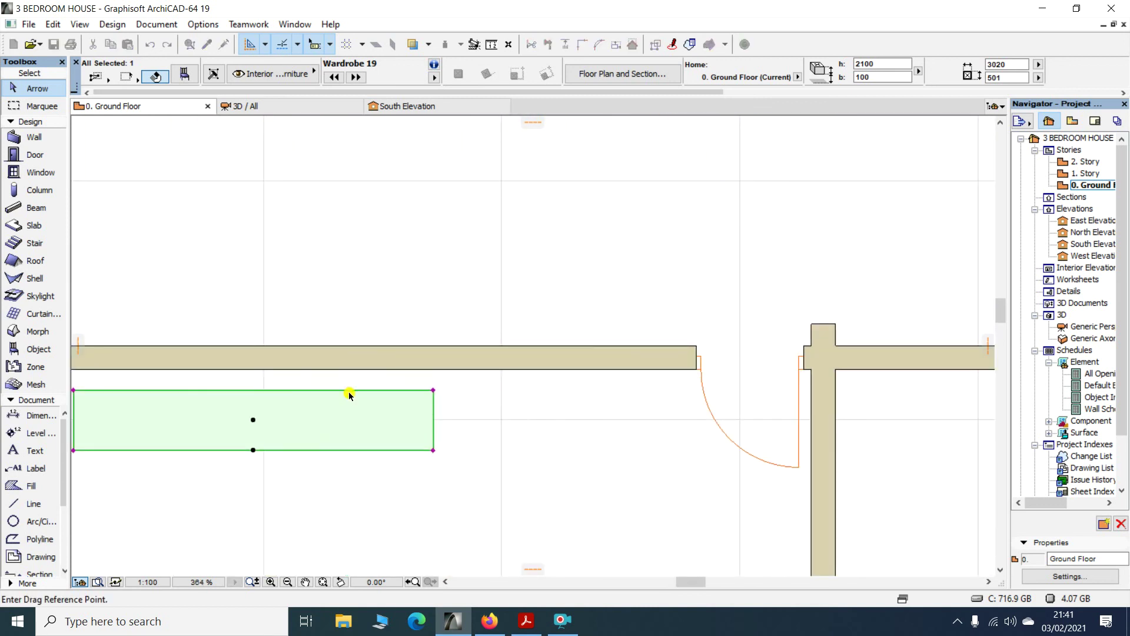
click(252, 420)
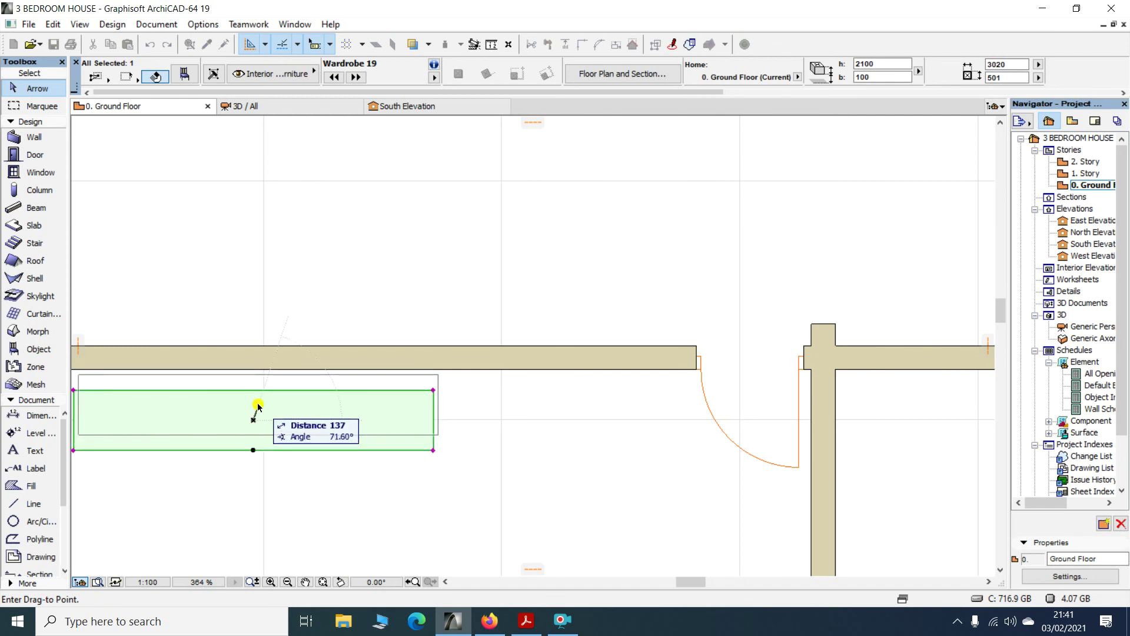
click(259, 401)
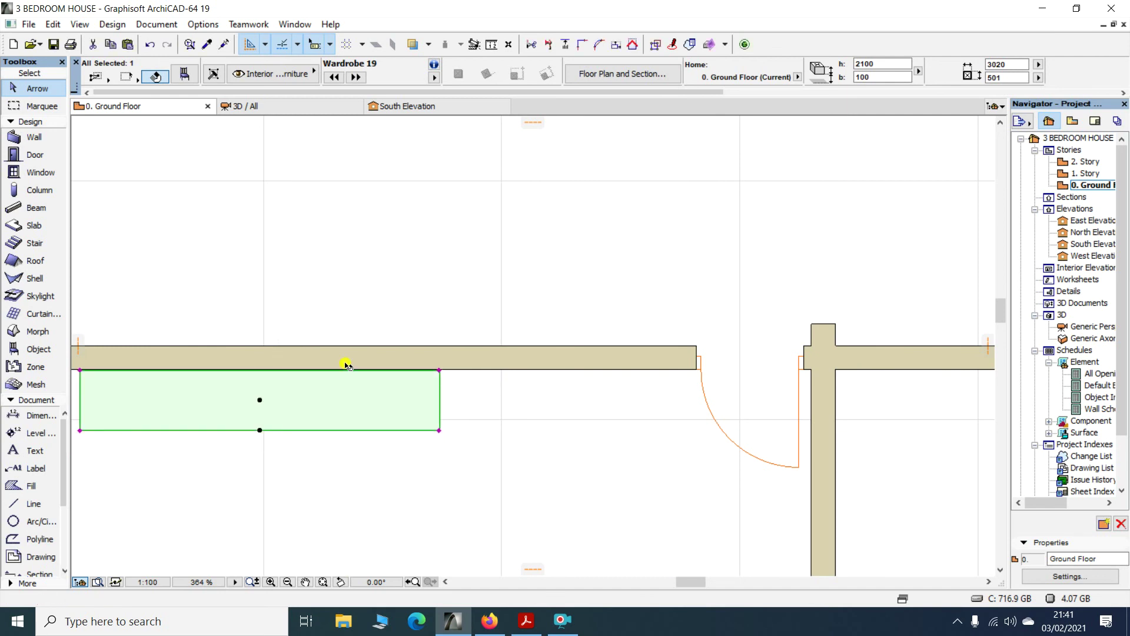
Stretch the master bedroom wardrobe's depth to 509 mm so it meets the passage wall's face, and deselect it
scroll(344, 365, up, 9)
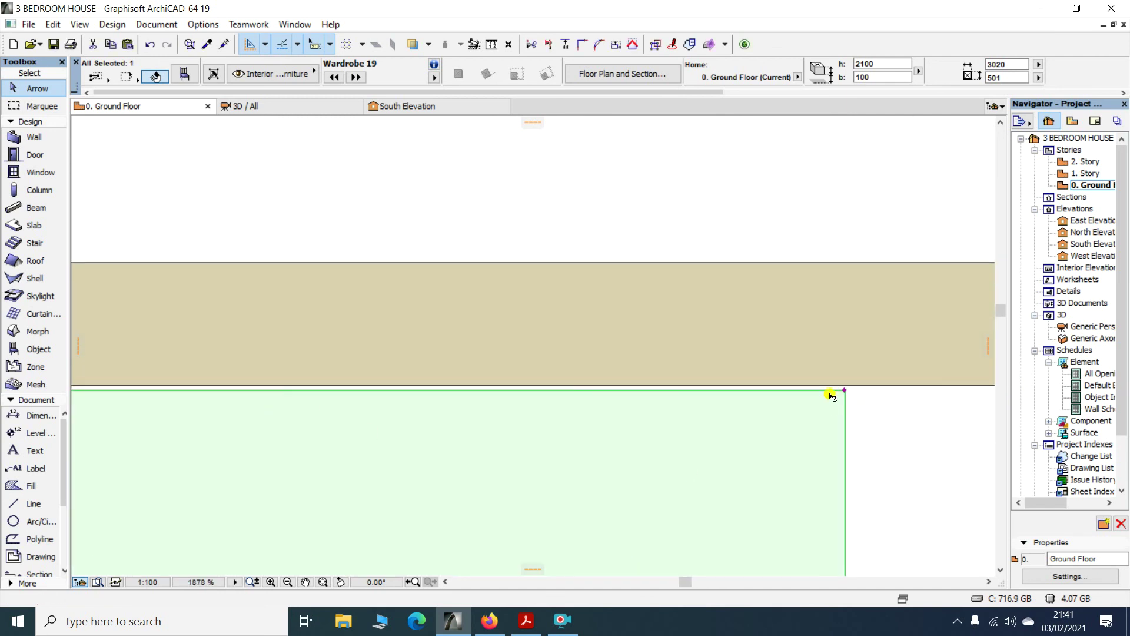
click(845, 392)
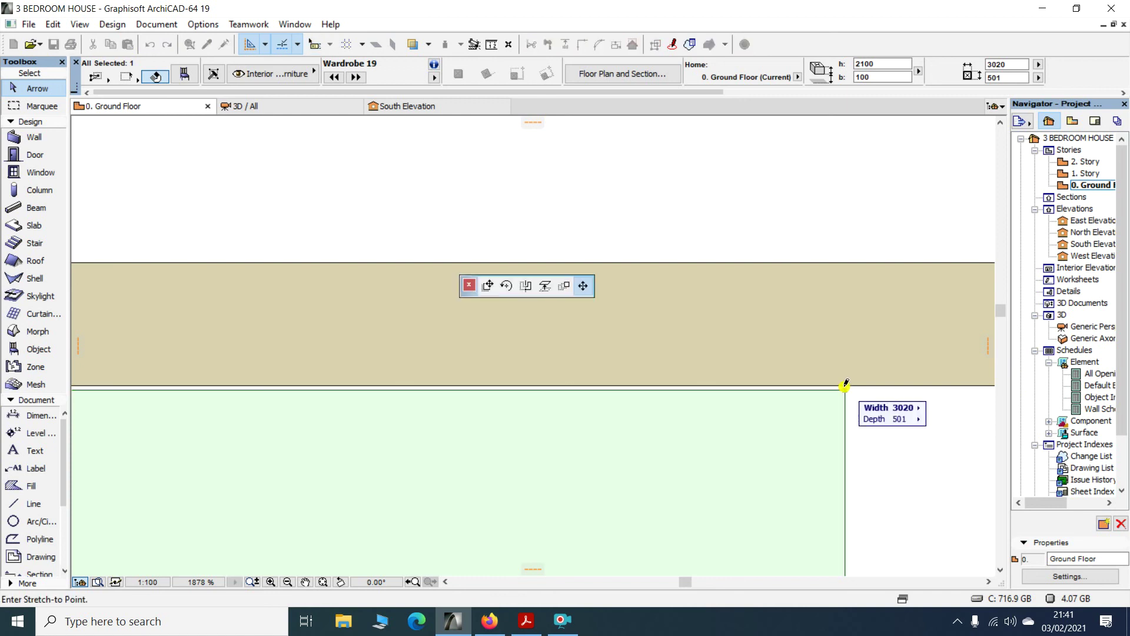
key(Escape)
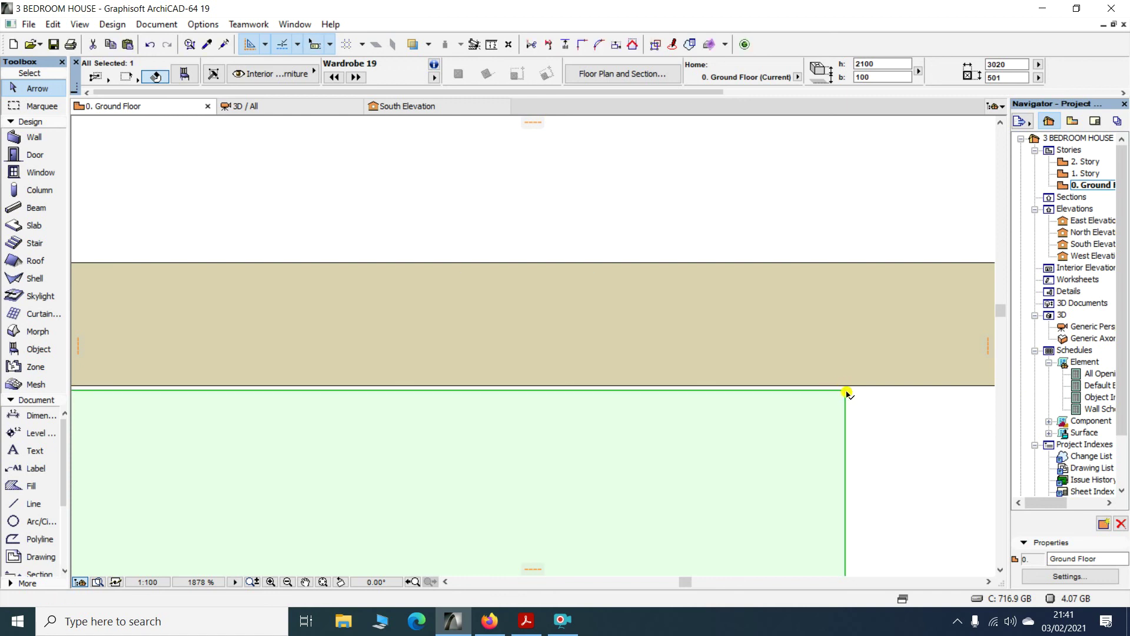
click(848, 392)
click(846, 384)
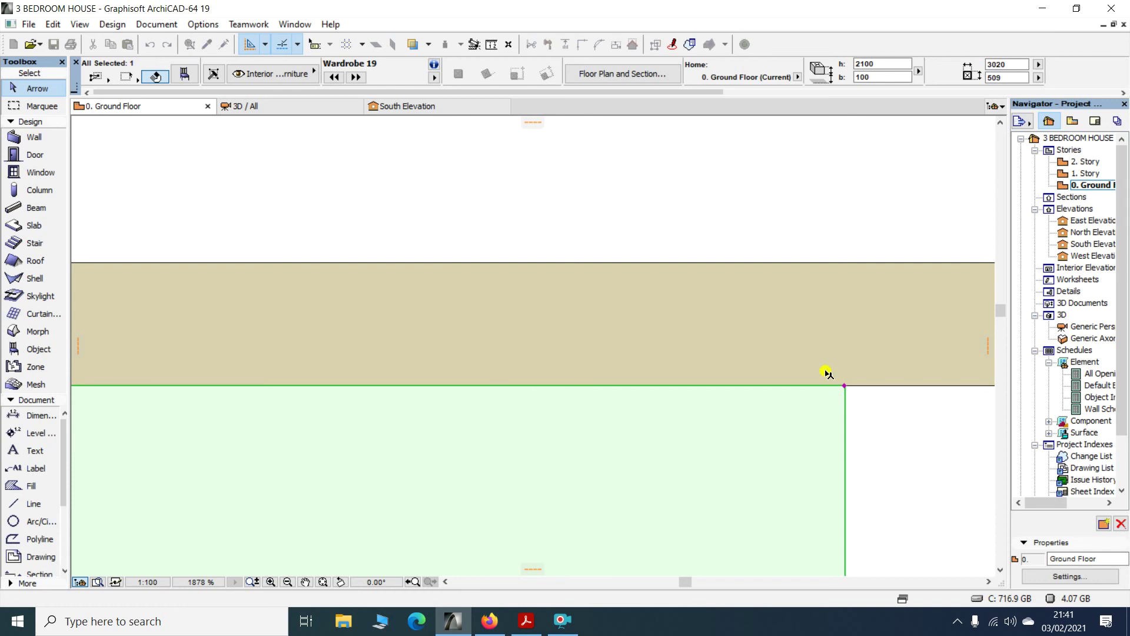
scroll(780, 307, down, 9)
scroll(780, 307, down, 5)
click(434, 308)
scroll(418, 304, down, 3)
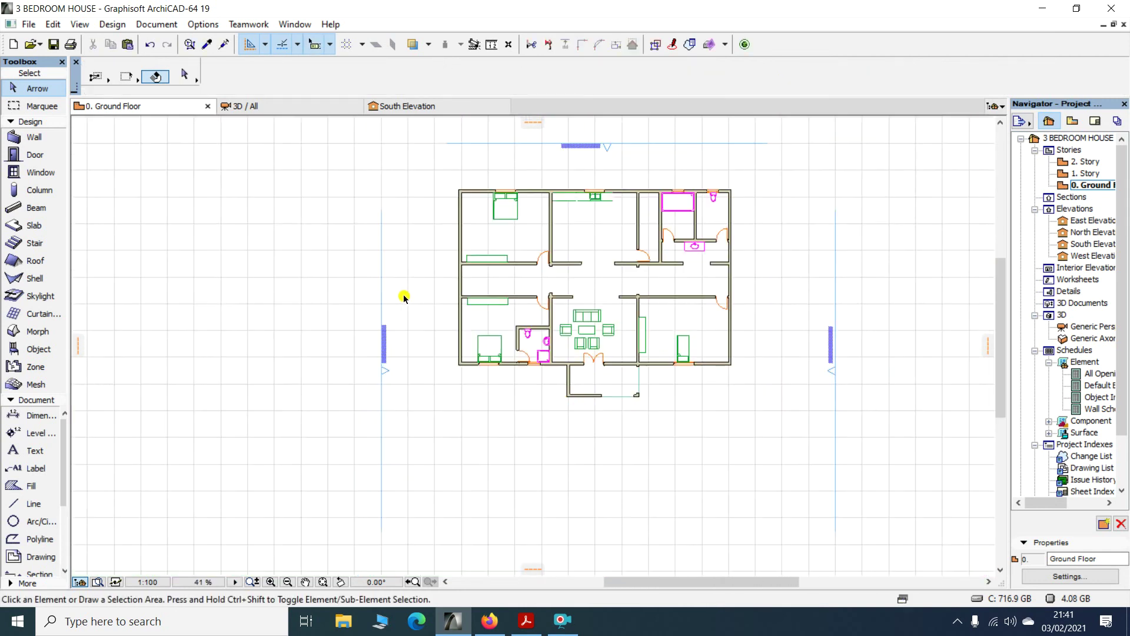
Browse the object library's furnishing folders from Decoration to School Furniture for further items, and close the object settings without choosing one
scroll(528, 233, up, 2)
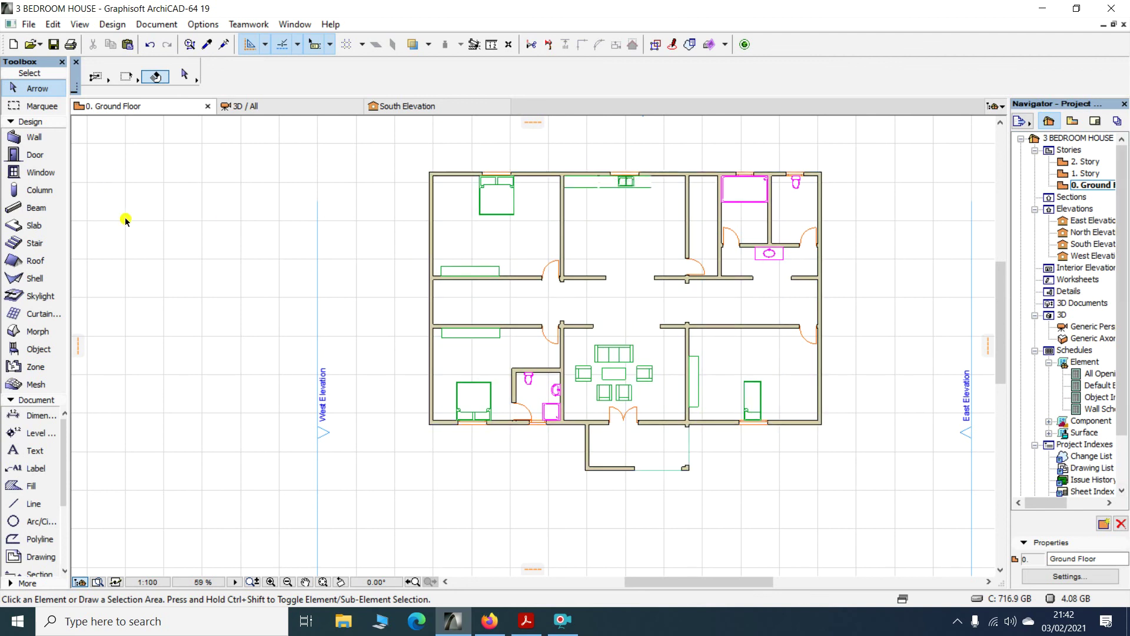
double_click(66, 351)
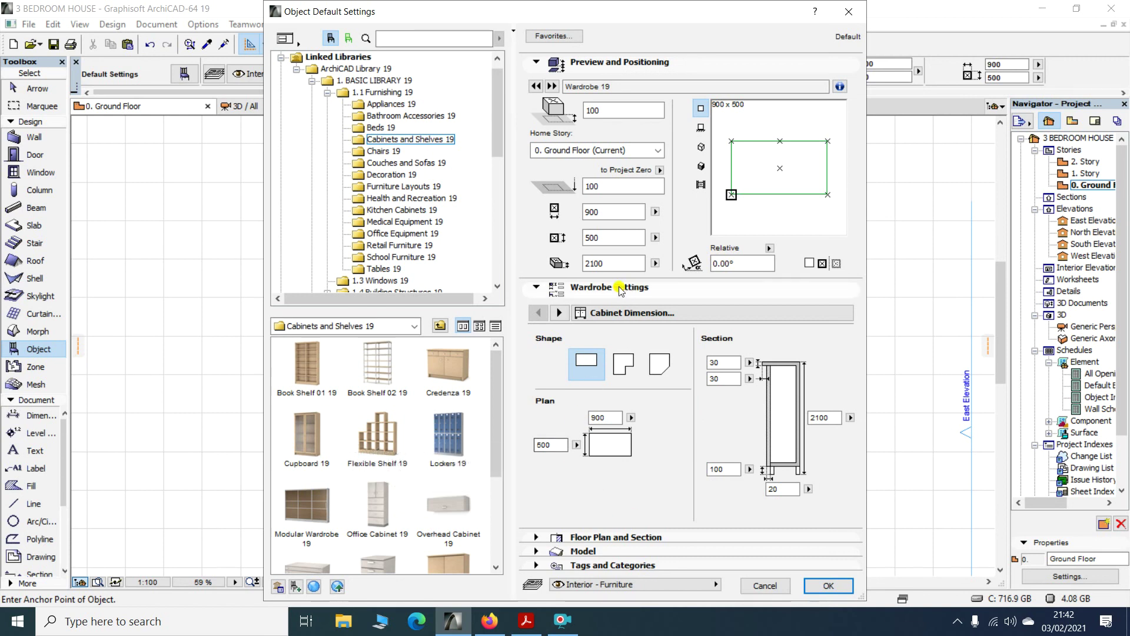
scroll(449, 171, down, 6)
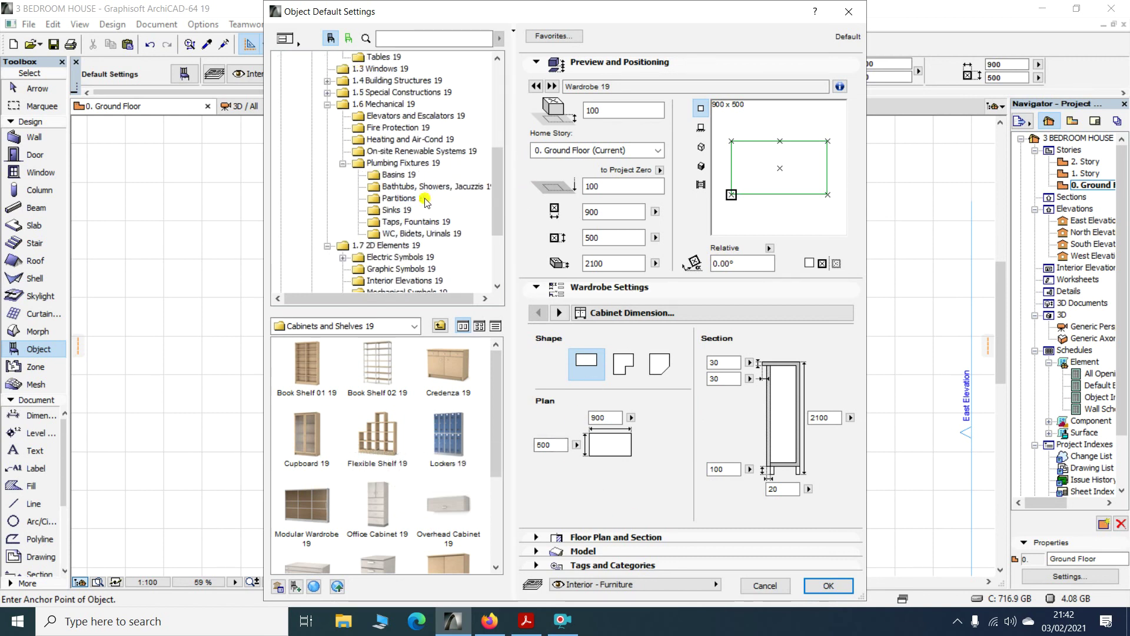
scroll(426, 202, up, 6)
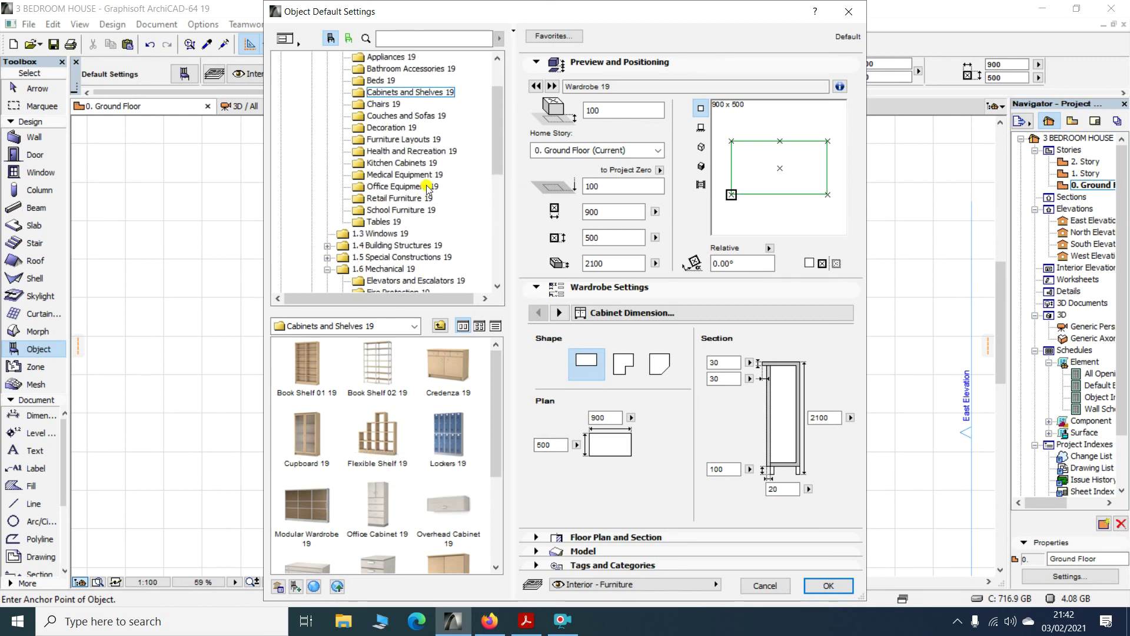
scroll(428, 189, up, 1)
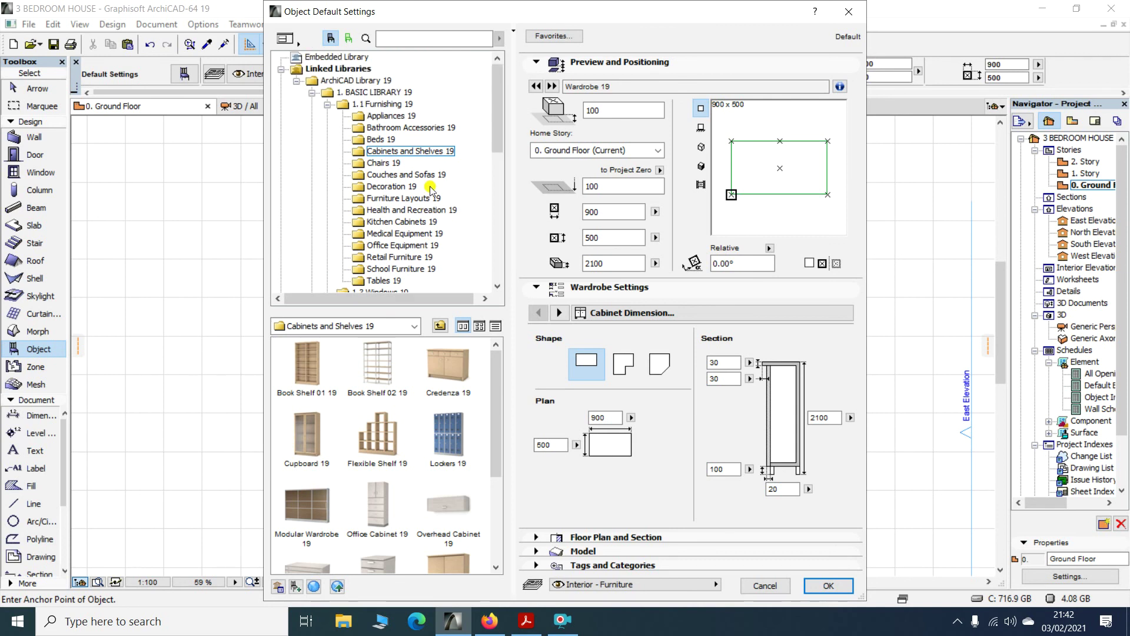
click(392, 187)
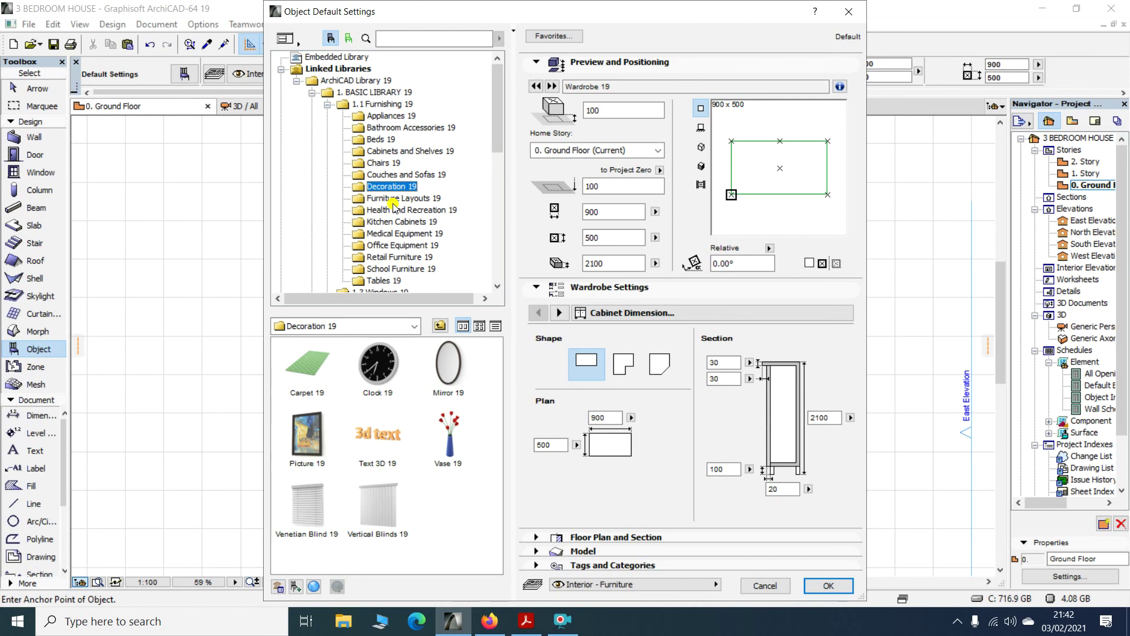
click(393, 198)
click(388, 211)
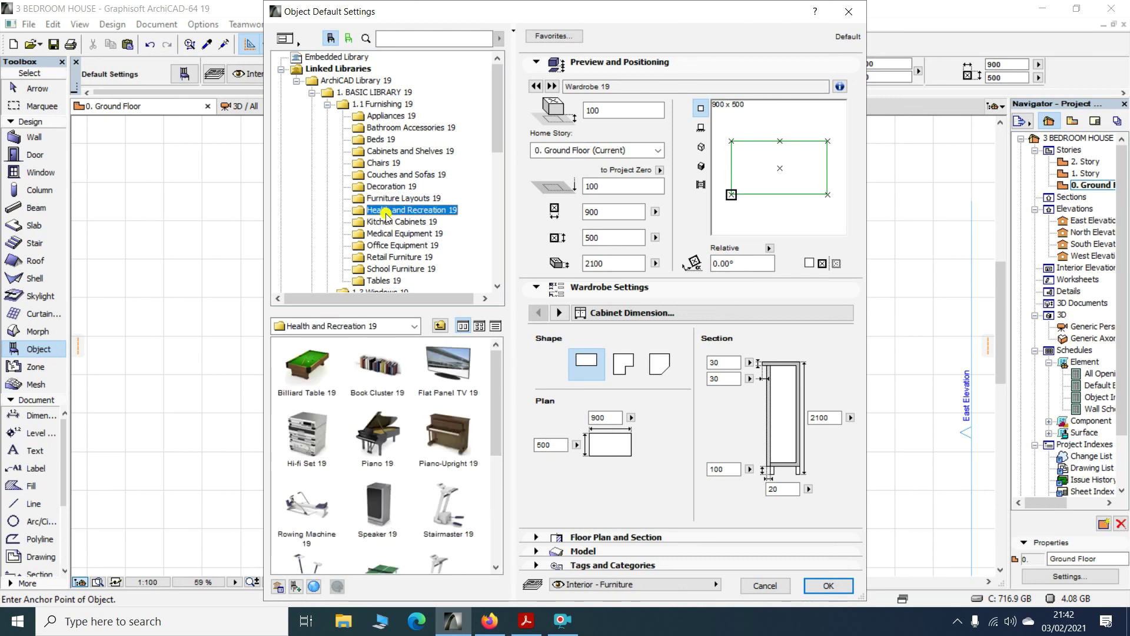
scroll(353, 400, down, 3)
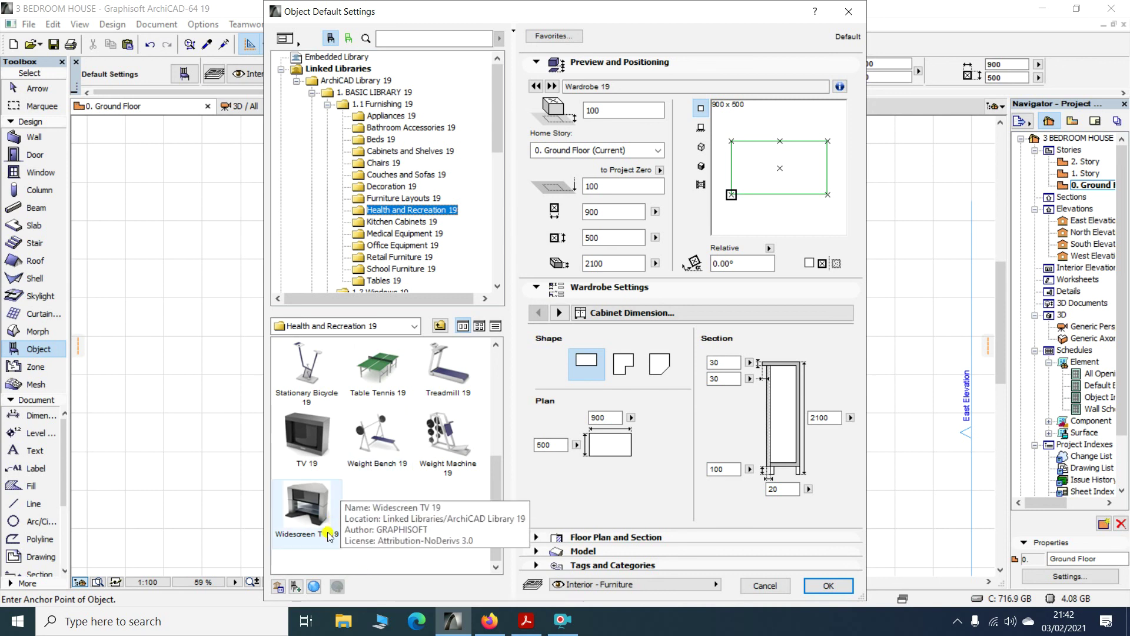
click(395, 223)
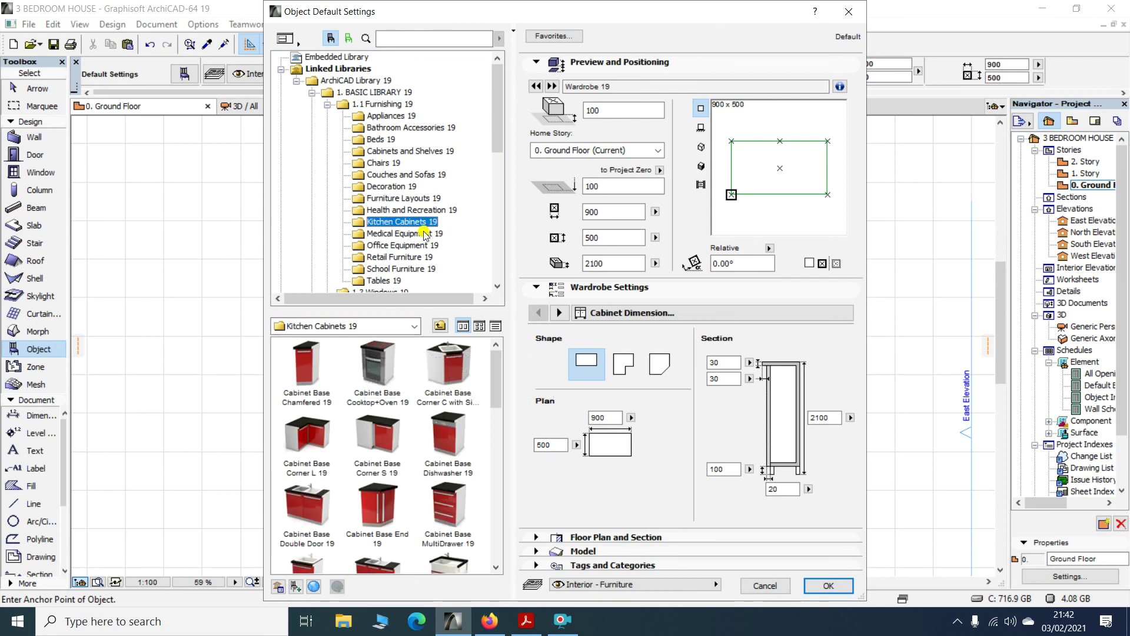
click(406, 234)
scroll(408, 250, down, 1)
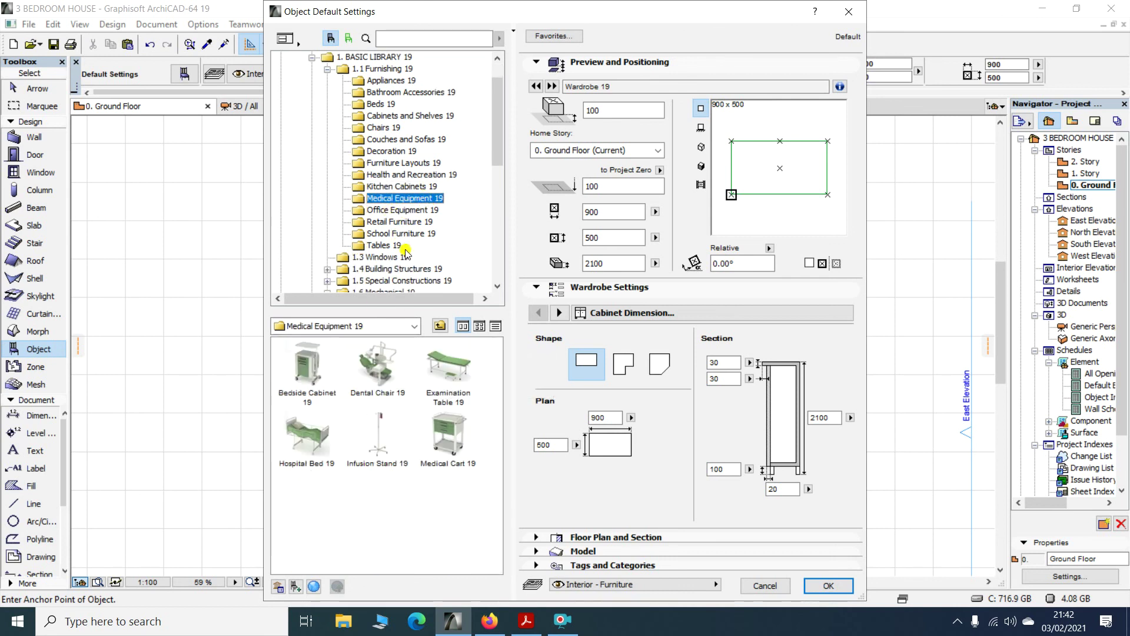
click(388, 211)
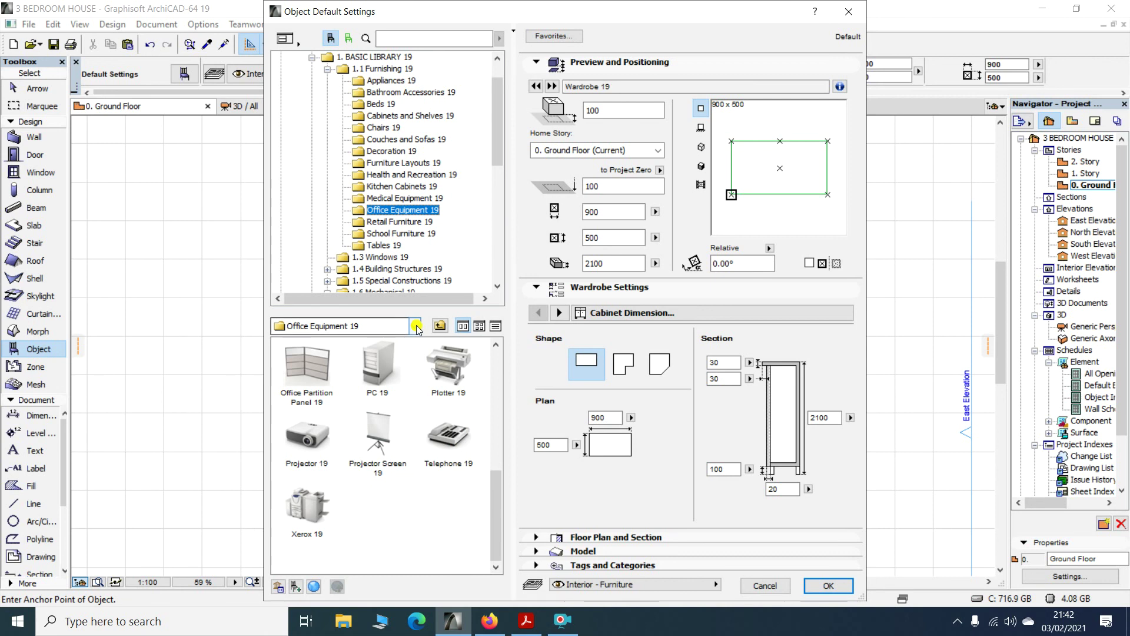
click(399, 222)
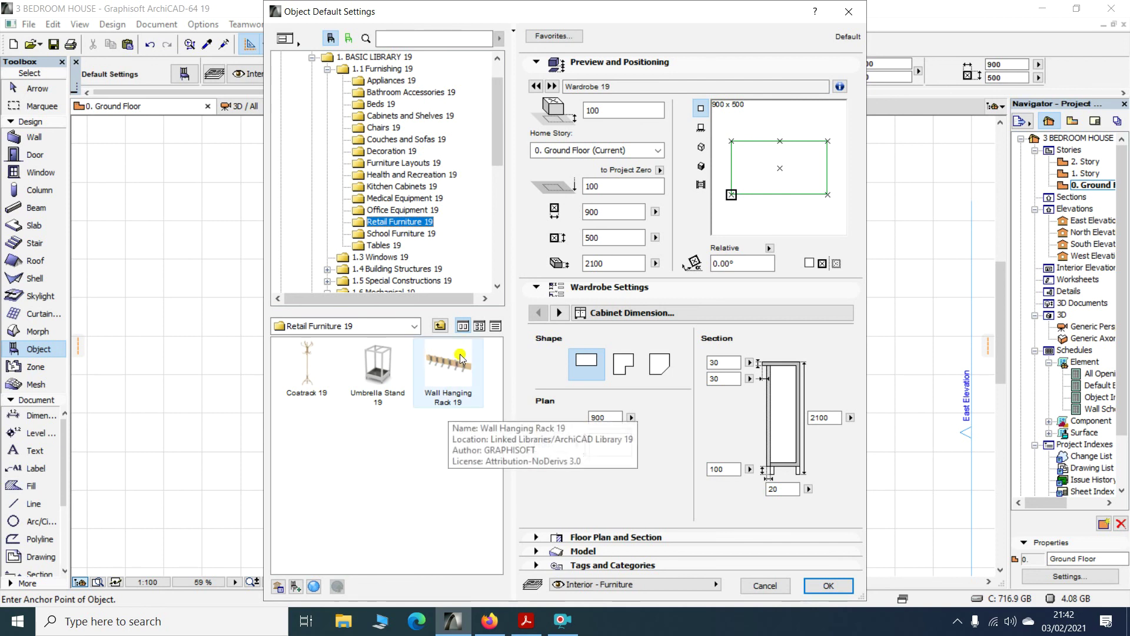
click(390, 233)
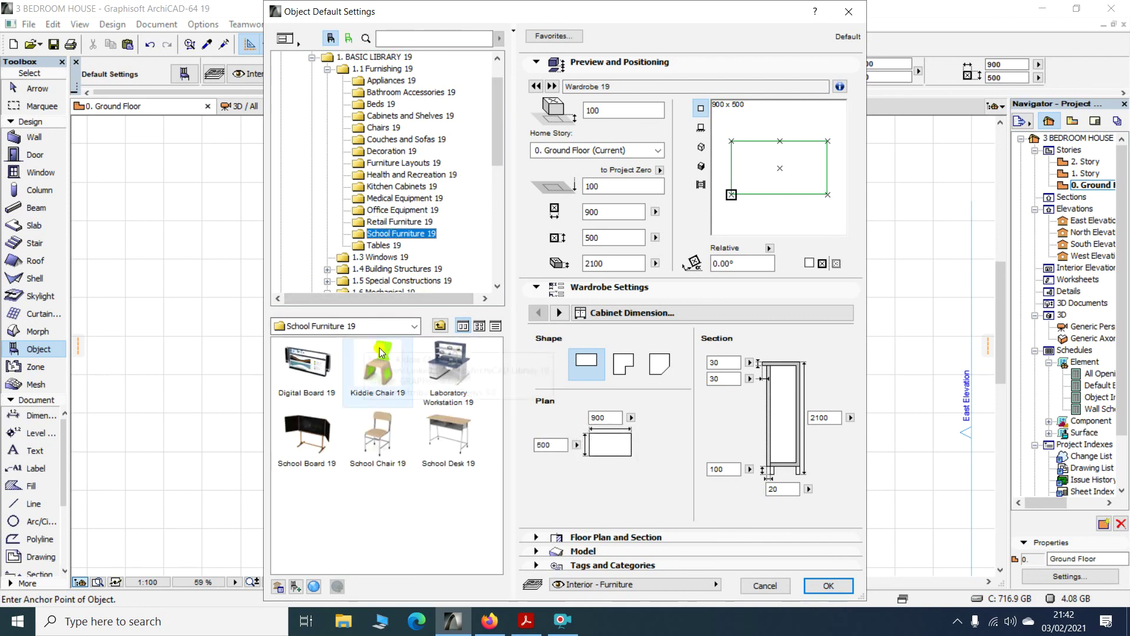
scroll(389, 274, down, 4)
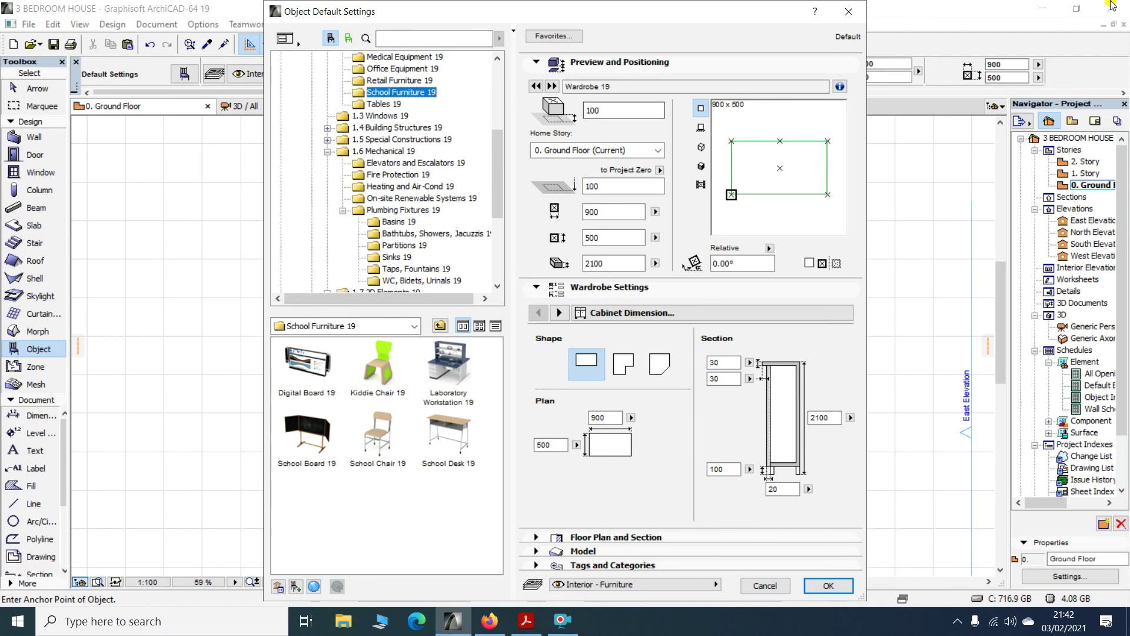
click(850, 14)
scroll(538, 261, down, 2)
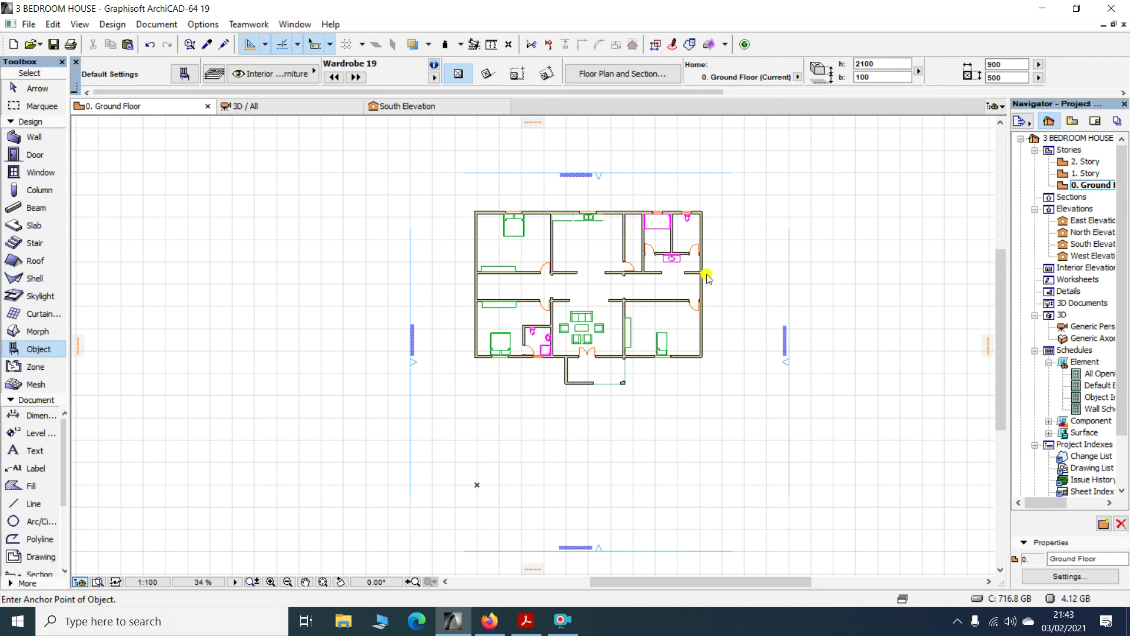
scroll(706, 272, up, 2)
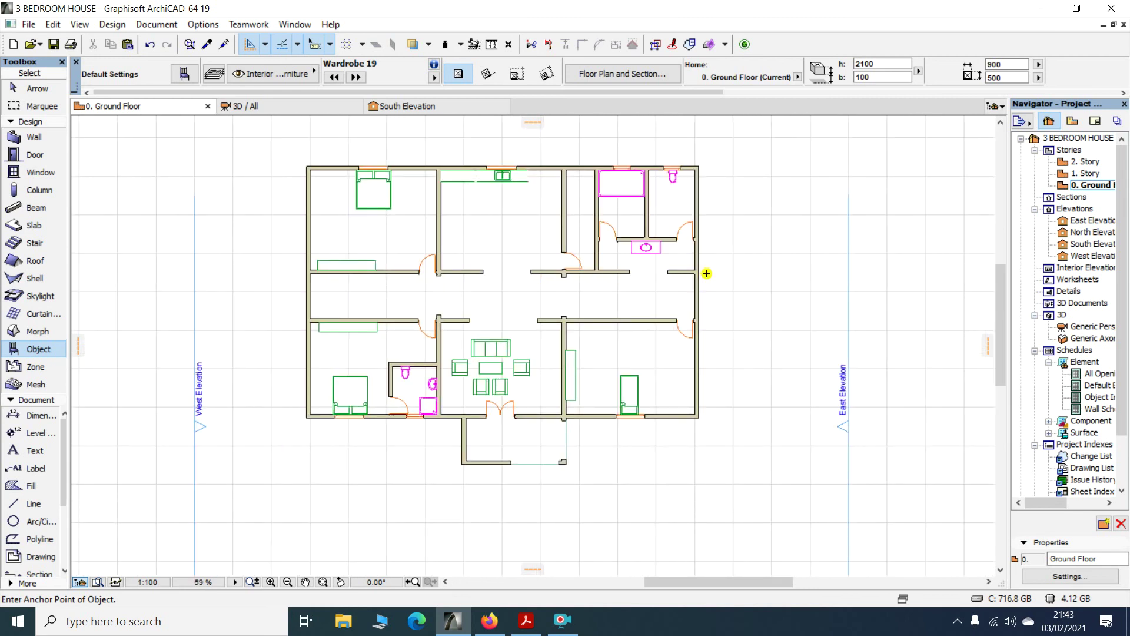